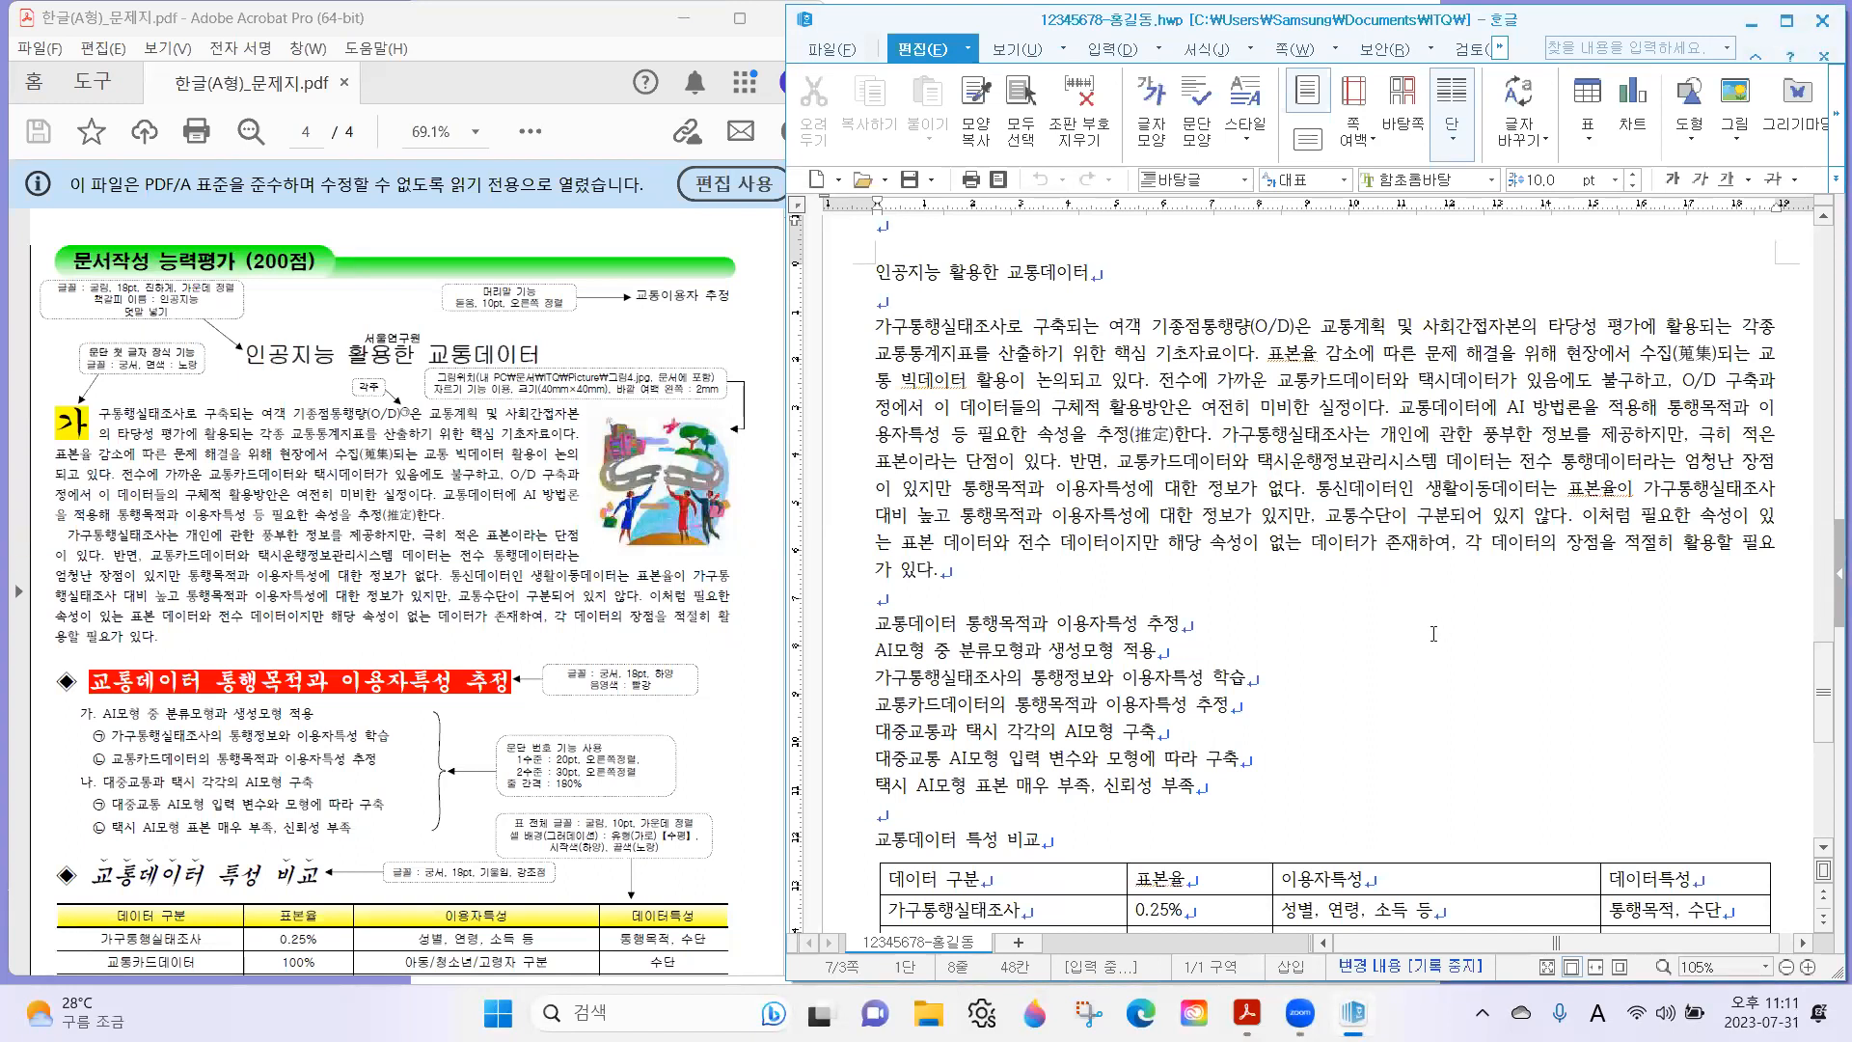
Examine the document-writing page (page 4) of 한글(A형)_문제지.pdf in Acrobat and mark its header instruction for reference.
left_click(403, 371)
scroll(404, 371, "up", 3)
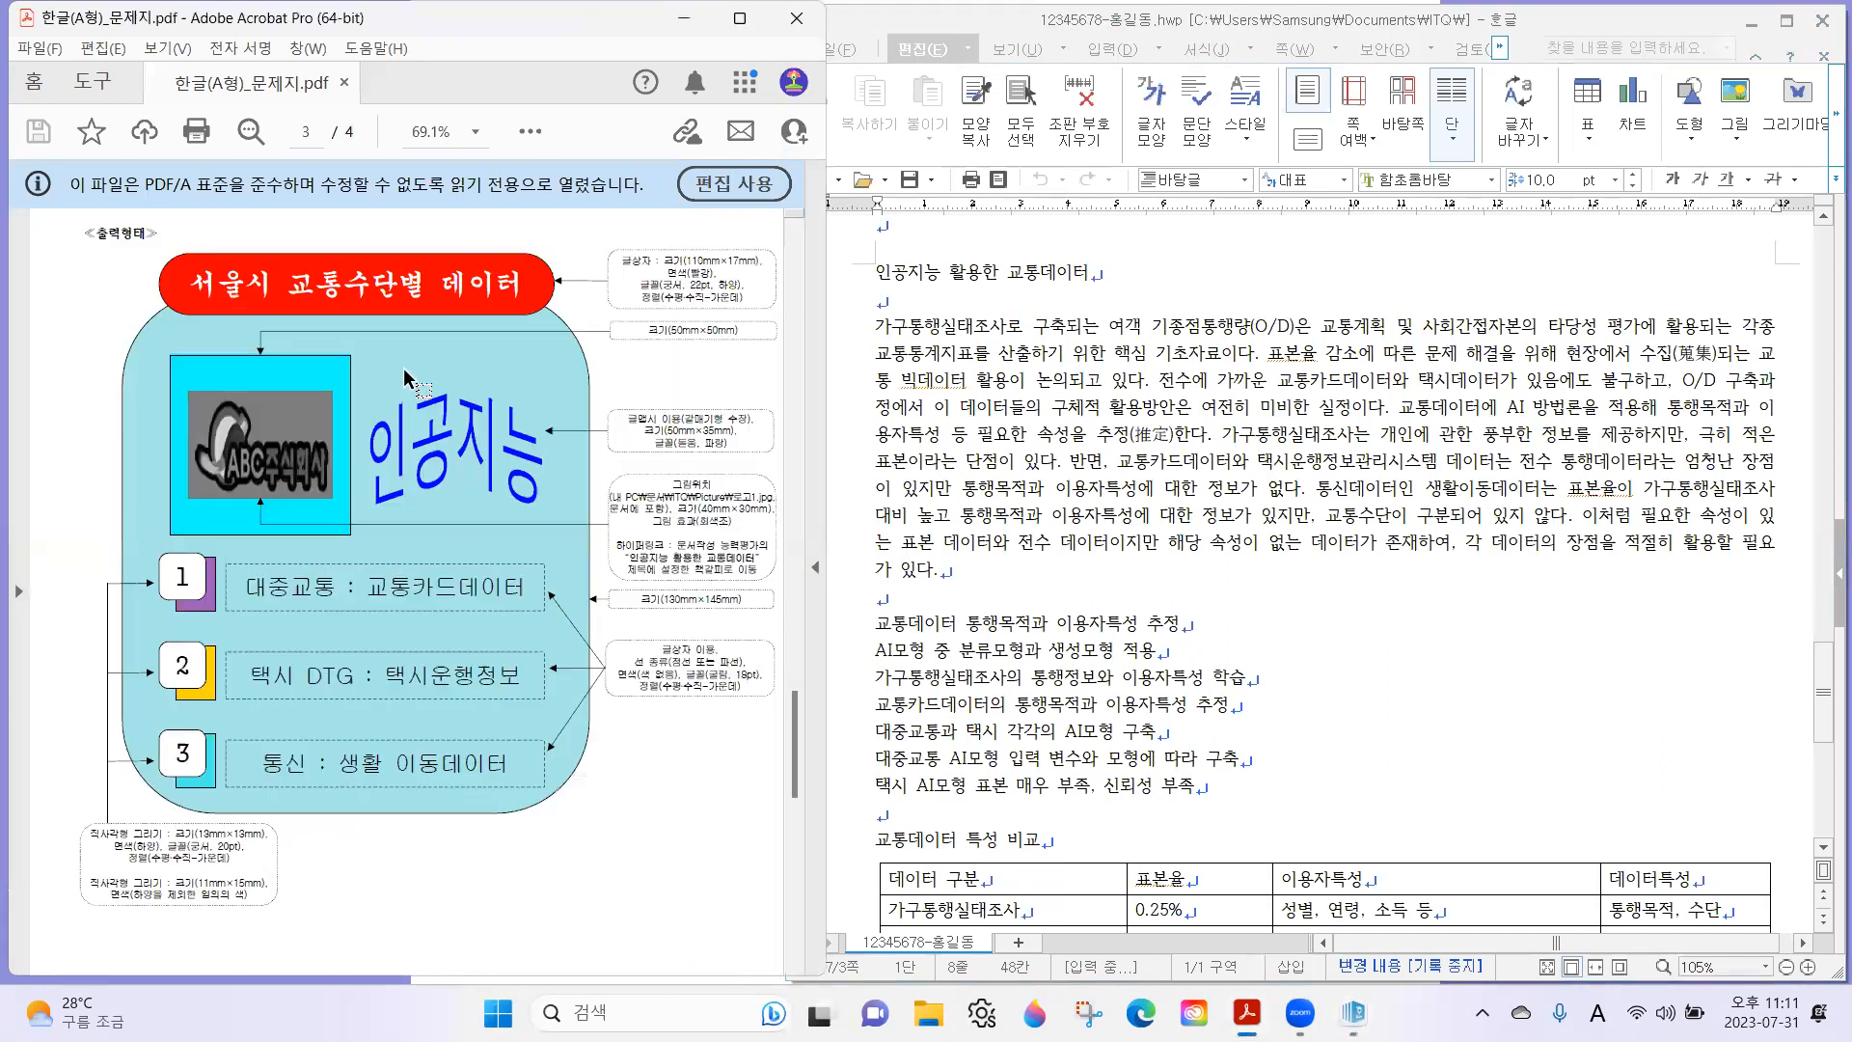
scroll(662, 394, "down", 3)
scroll(618, 328, "down", 1)
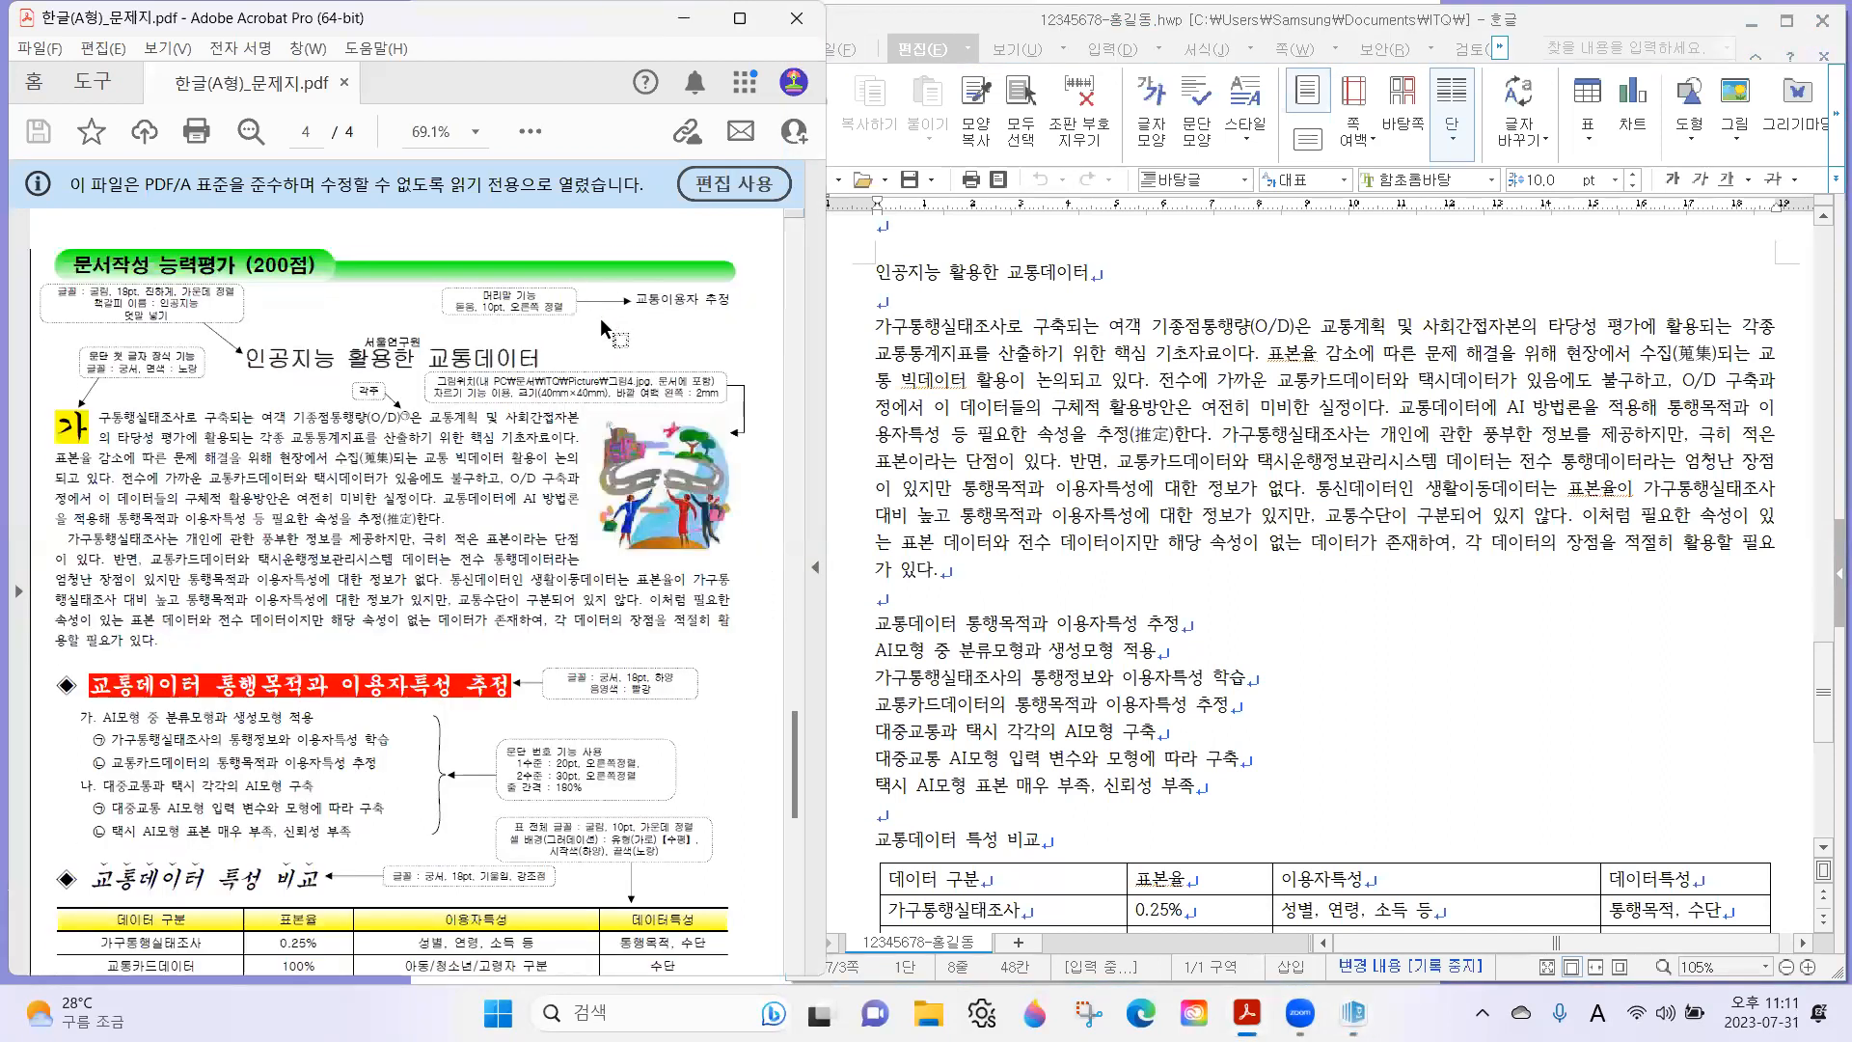
scroll(600, 317, "down", 5)
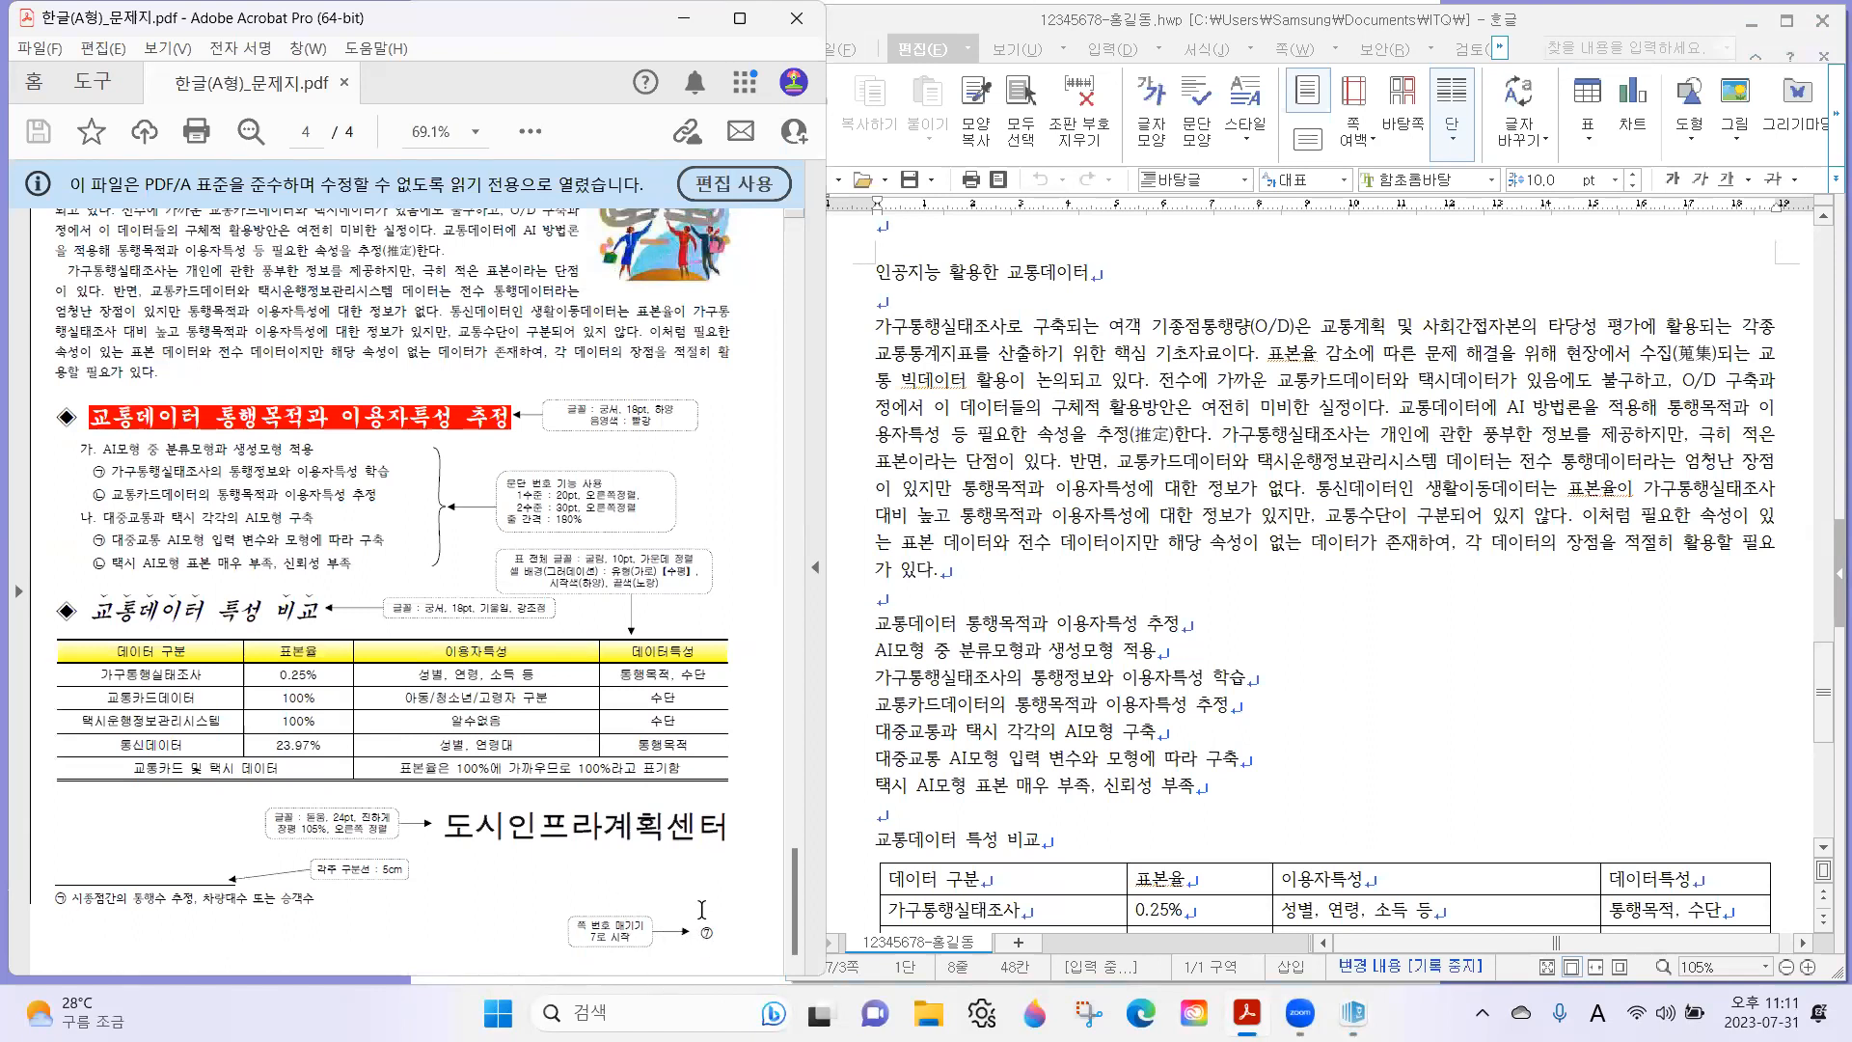
scroll(620, 702, "up", 2)
scroll(657, 532, "up", 3)
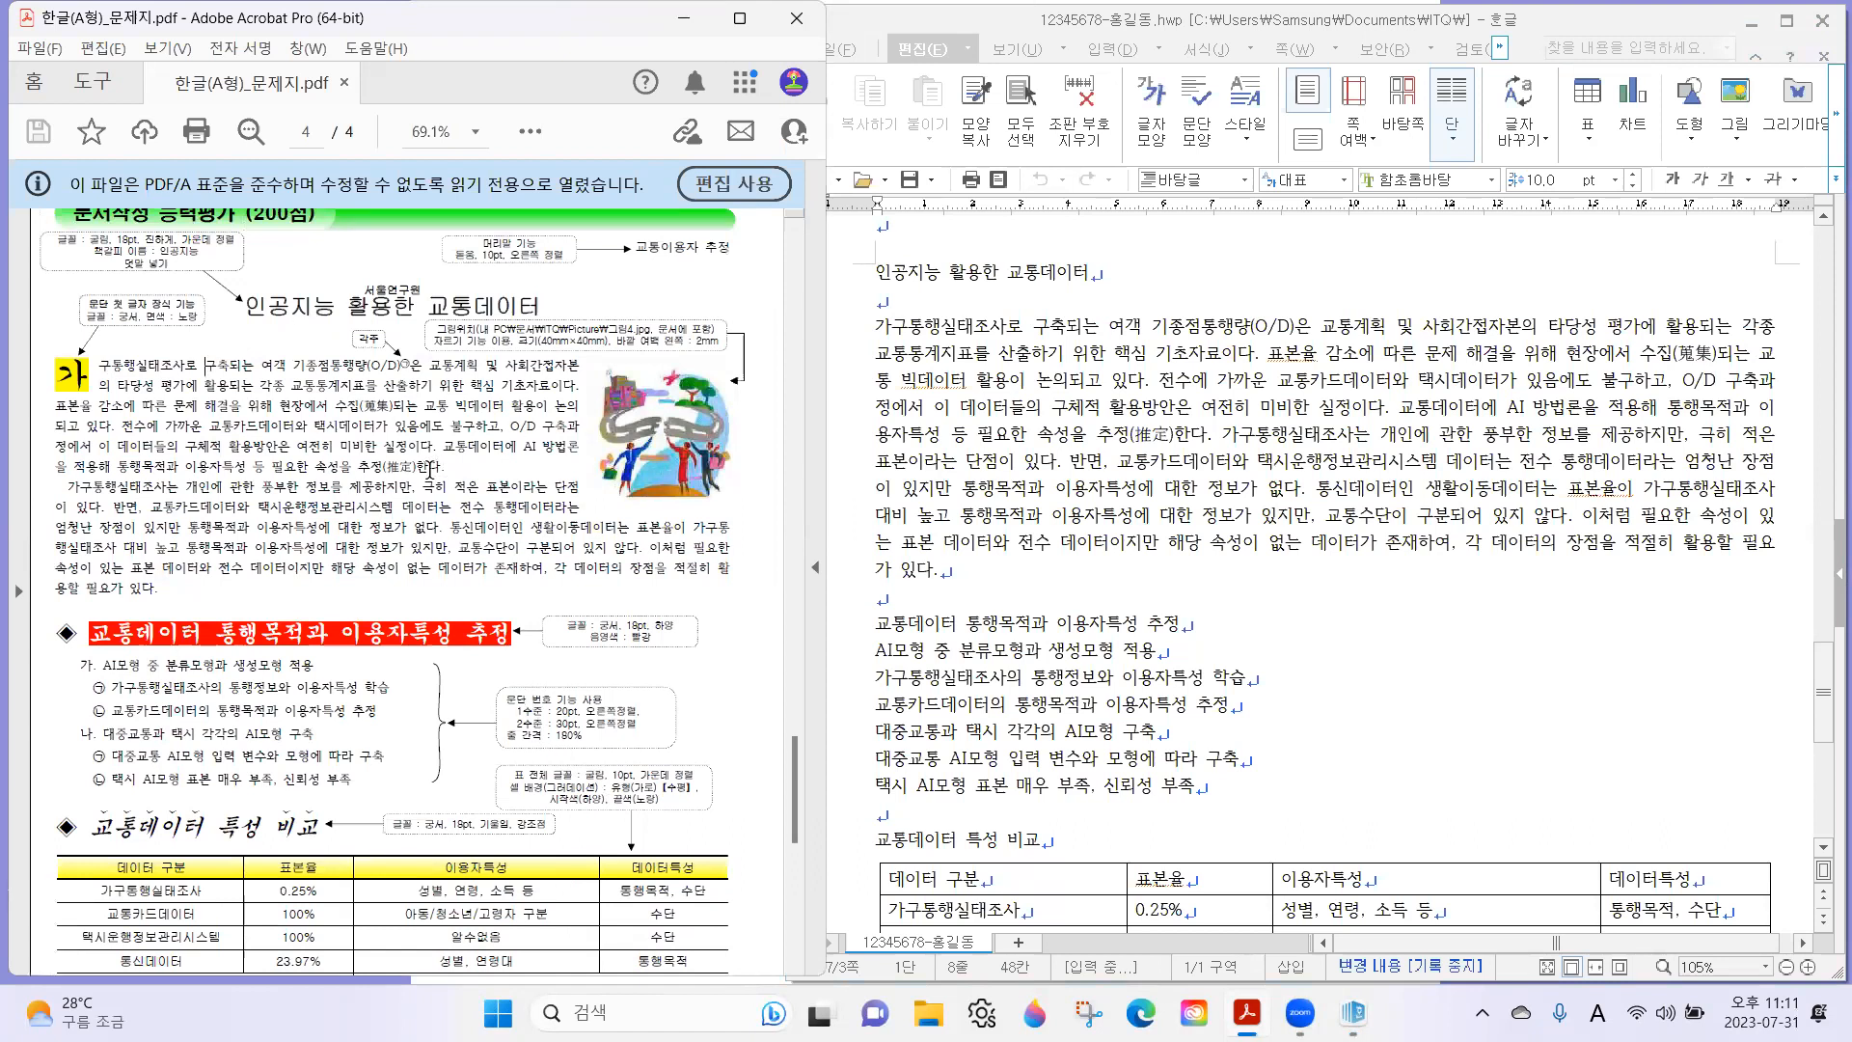
left_click(1145, 328)
scroll(1054, 371, "up", 3)
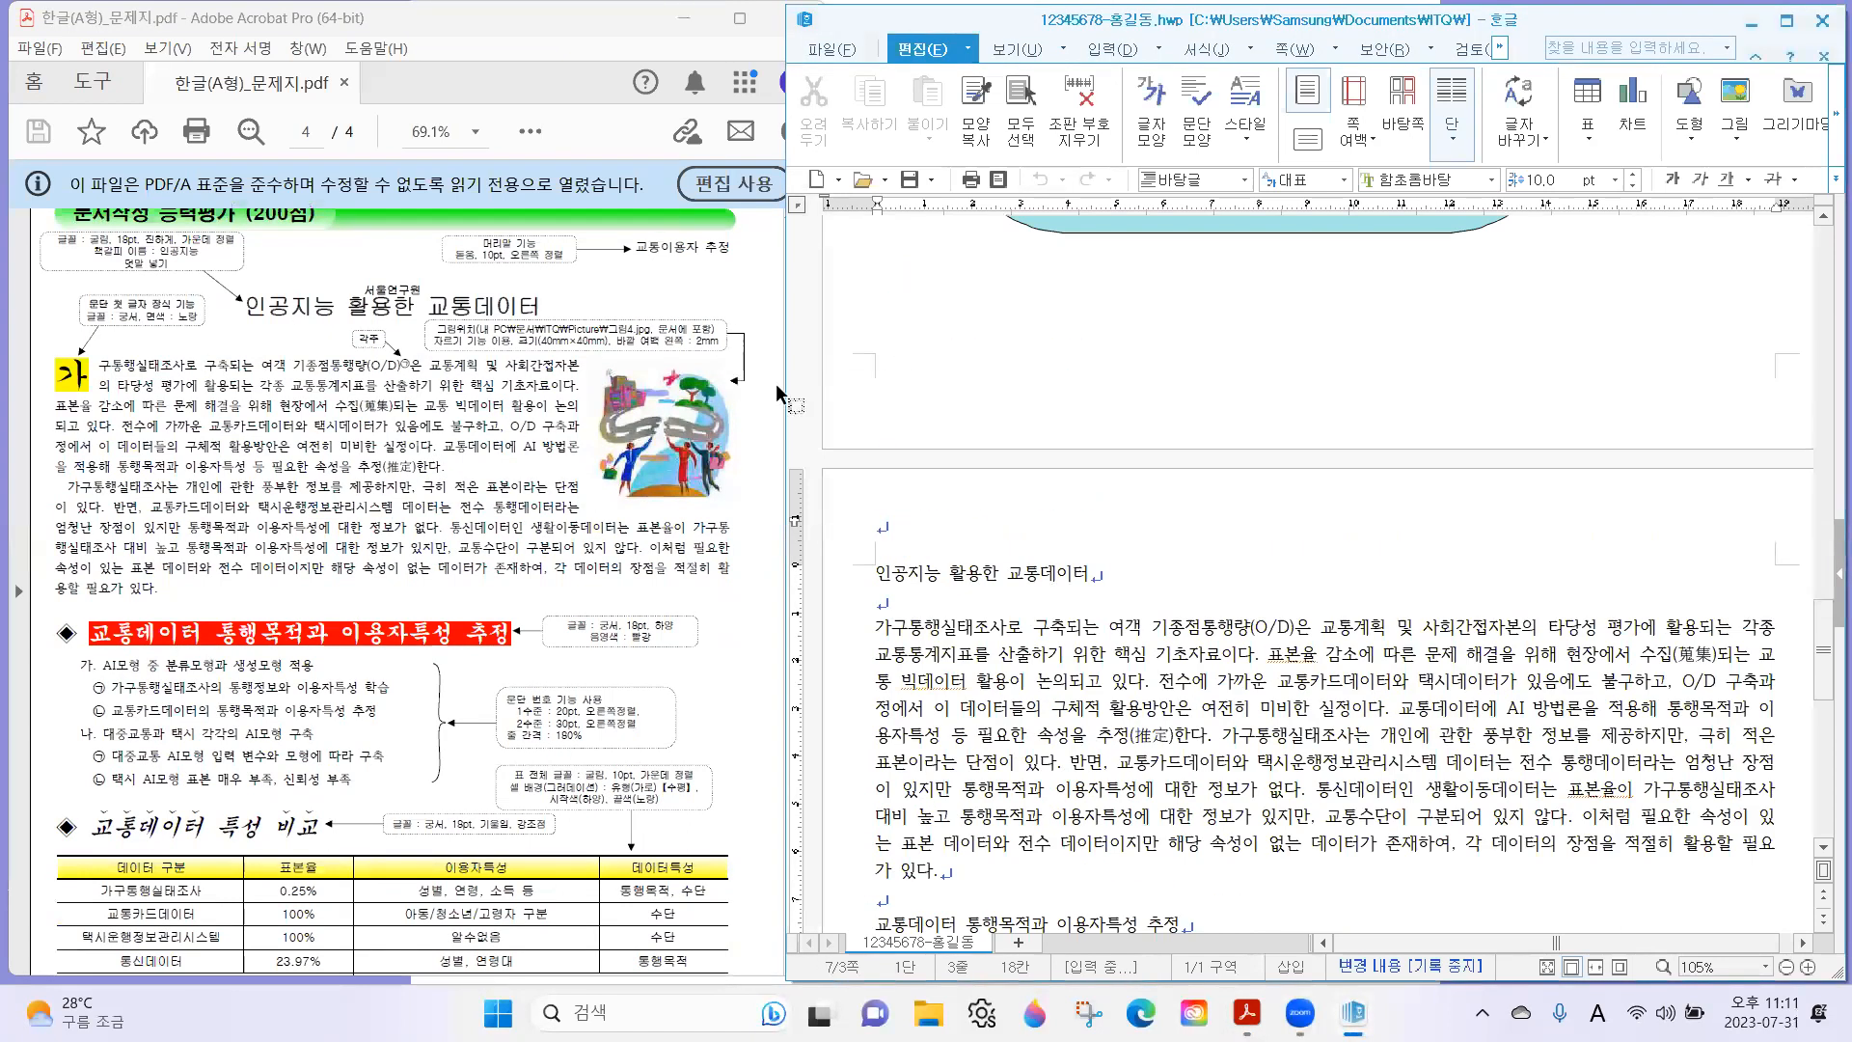
scroll(965, 461, "down", 3)
left_click(625, 254)
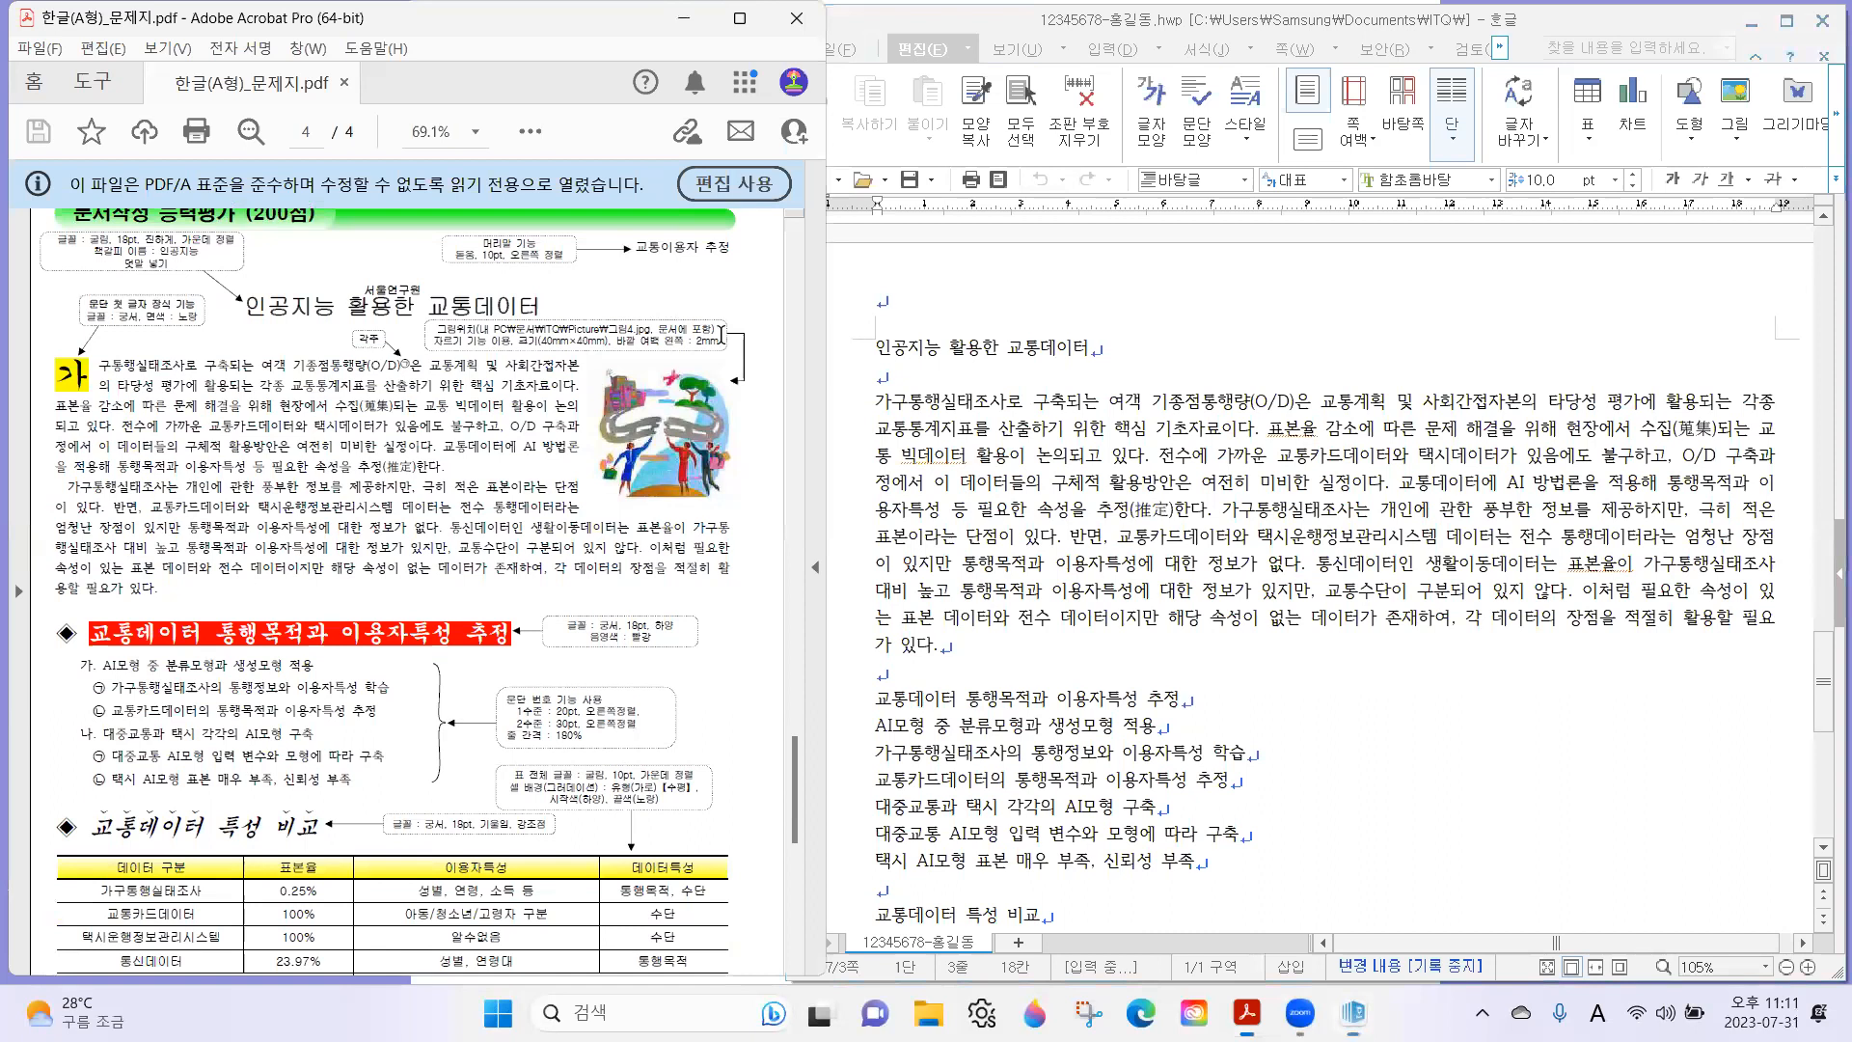
scroll(686, 396, "up", 1)
scroll(687, 395, "up", 1)
scroll(432, 564, "up", 3)
left_click_drag(298, 349, 727, 428)
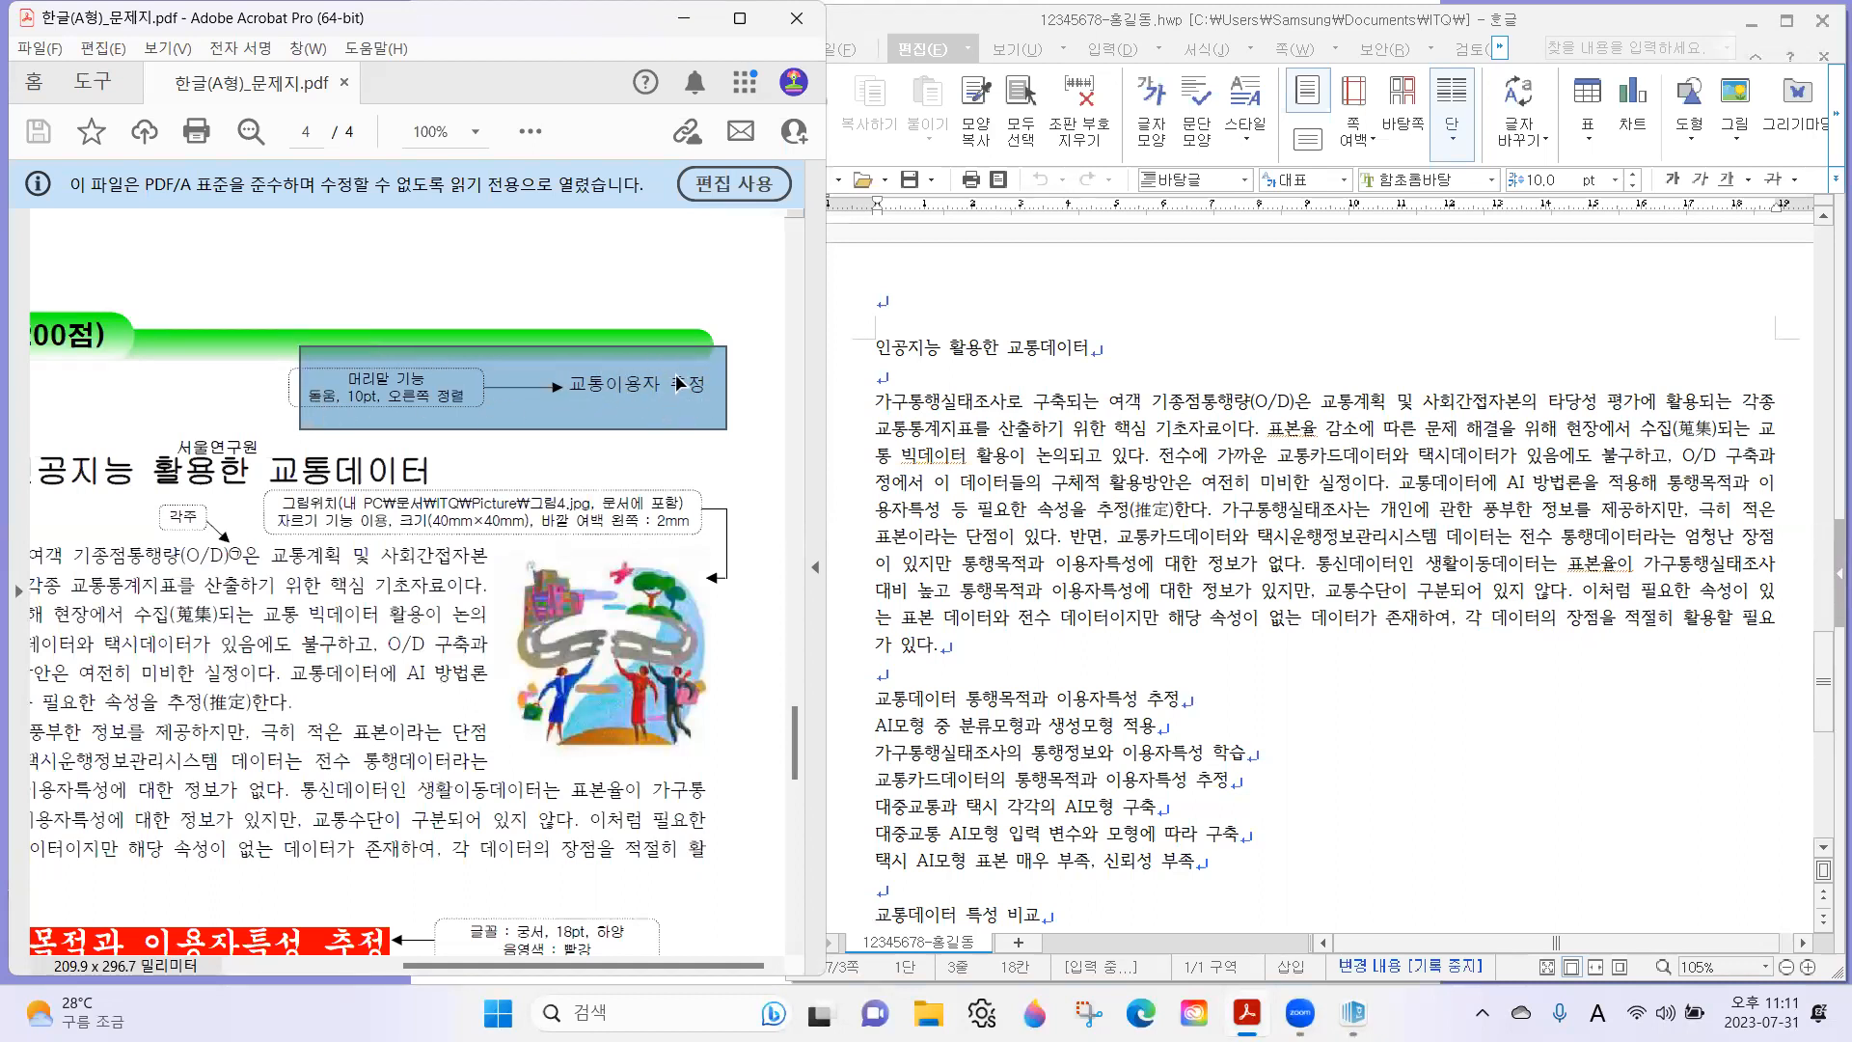
Switch to 한글 and try to create a header for both pages reading "교통이용자 추정" from the title line.
left_click(985, 346)
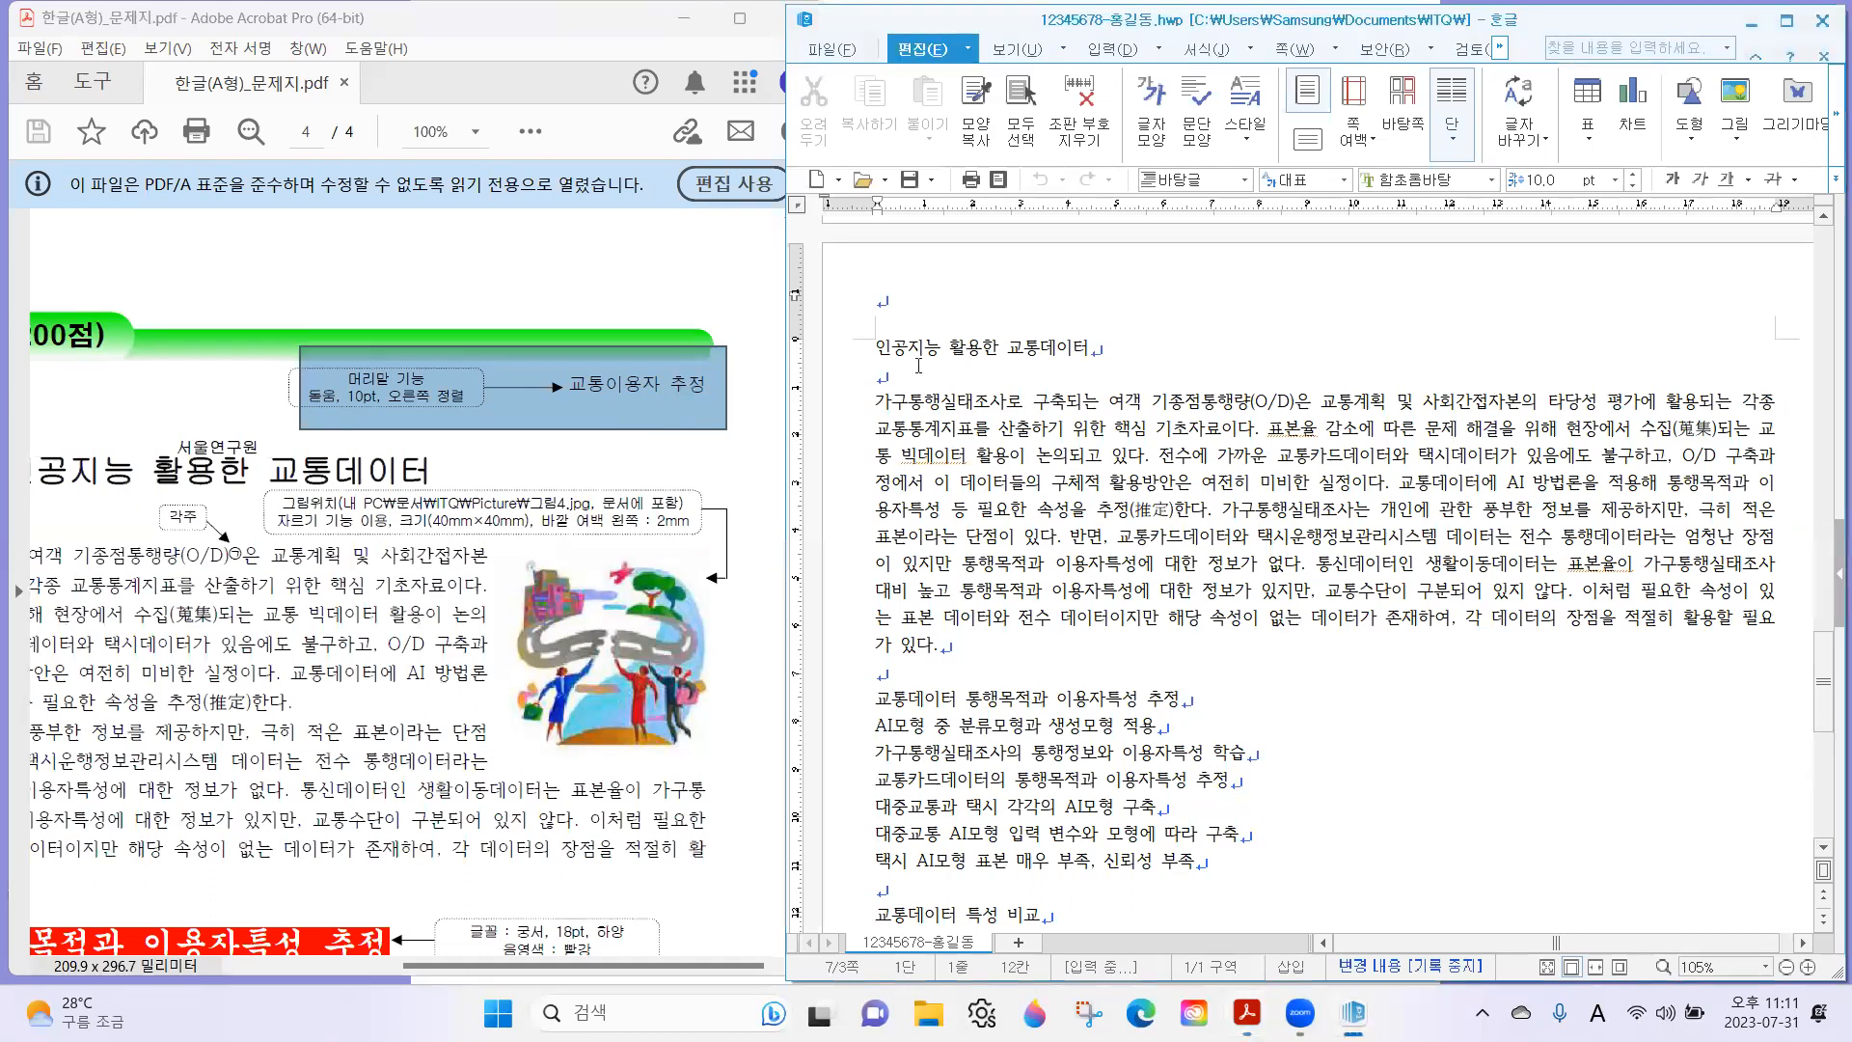
left_click(894, 348)
left_click(1007, 350)
left_click(1296, 50)
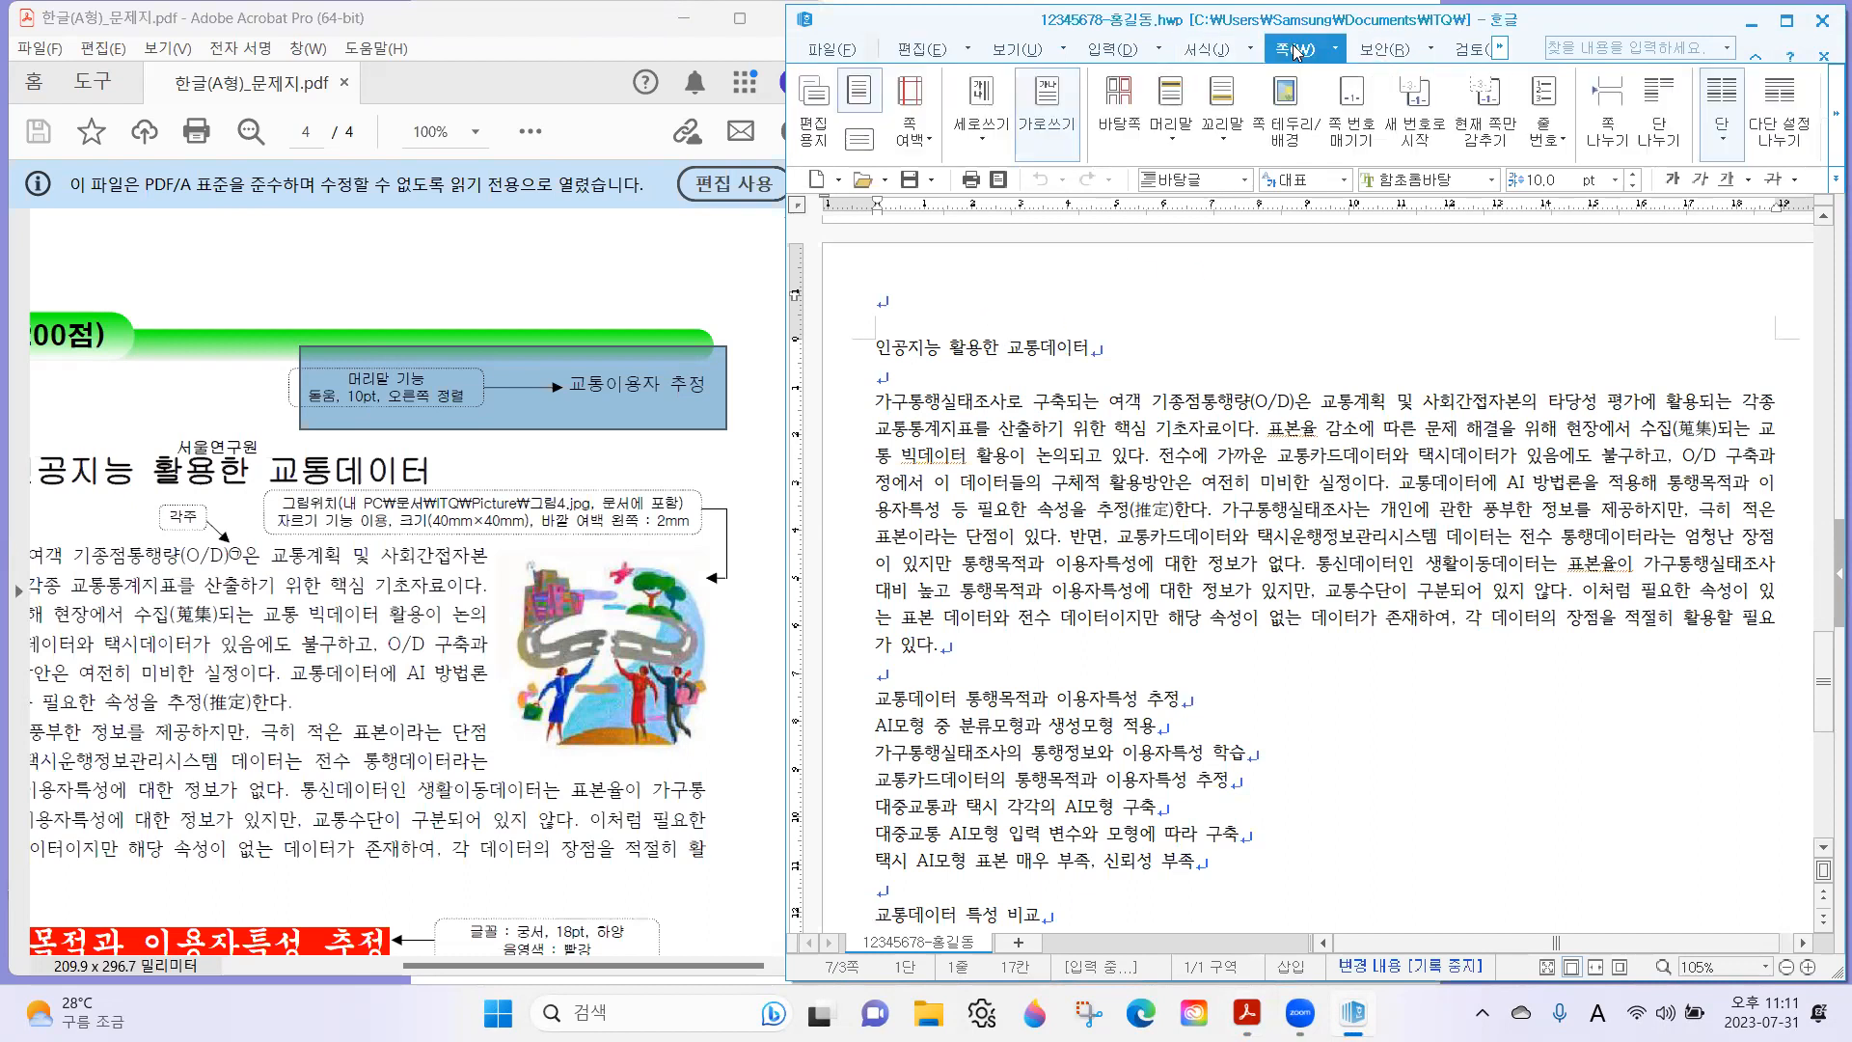
left_click(1177, 102)
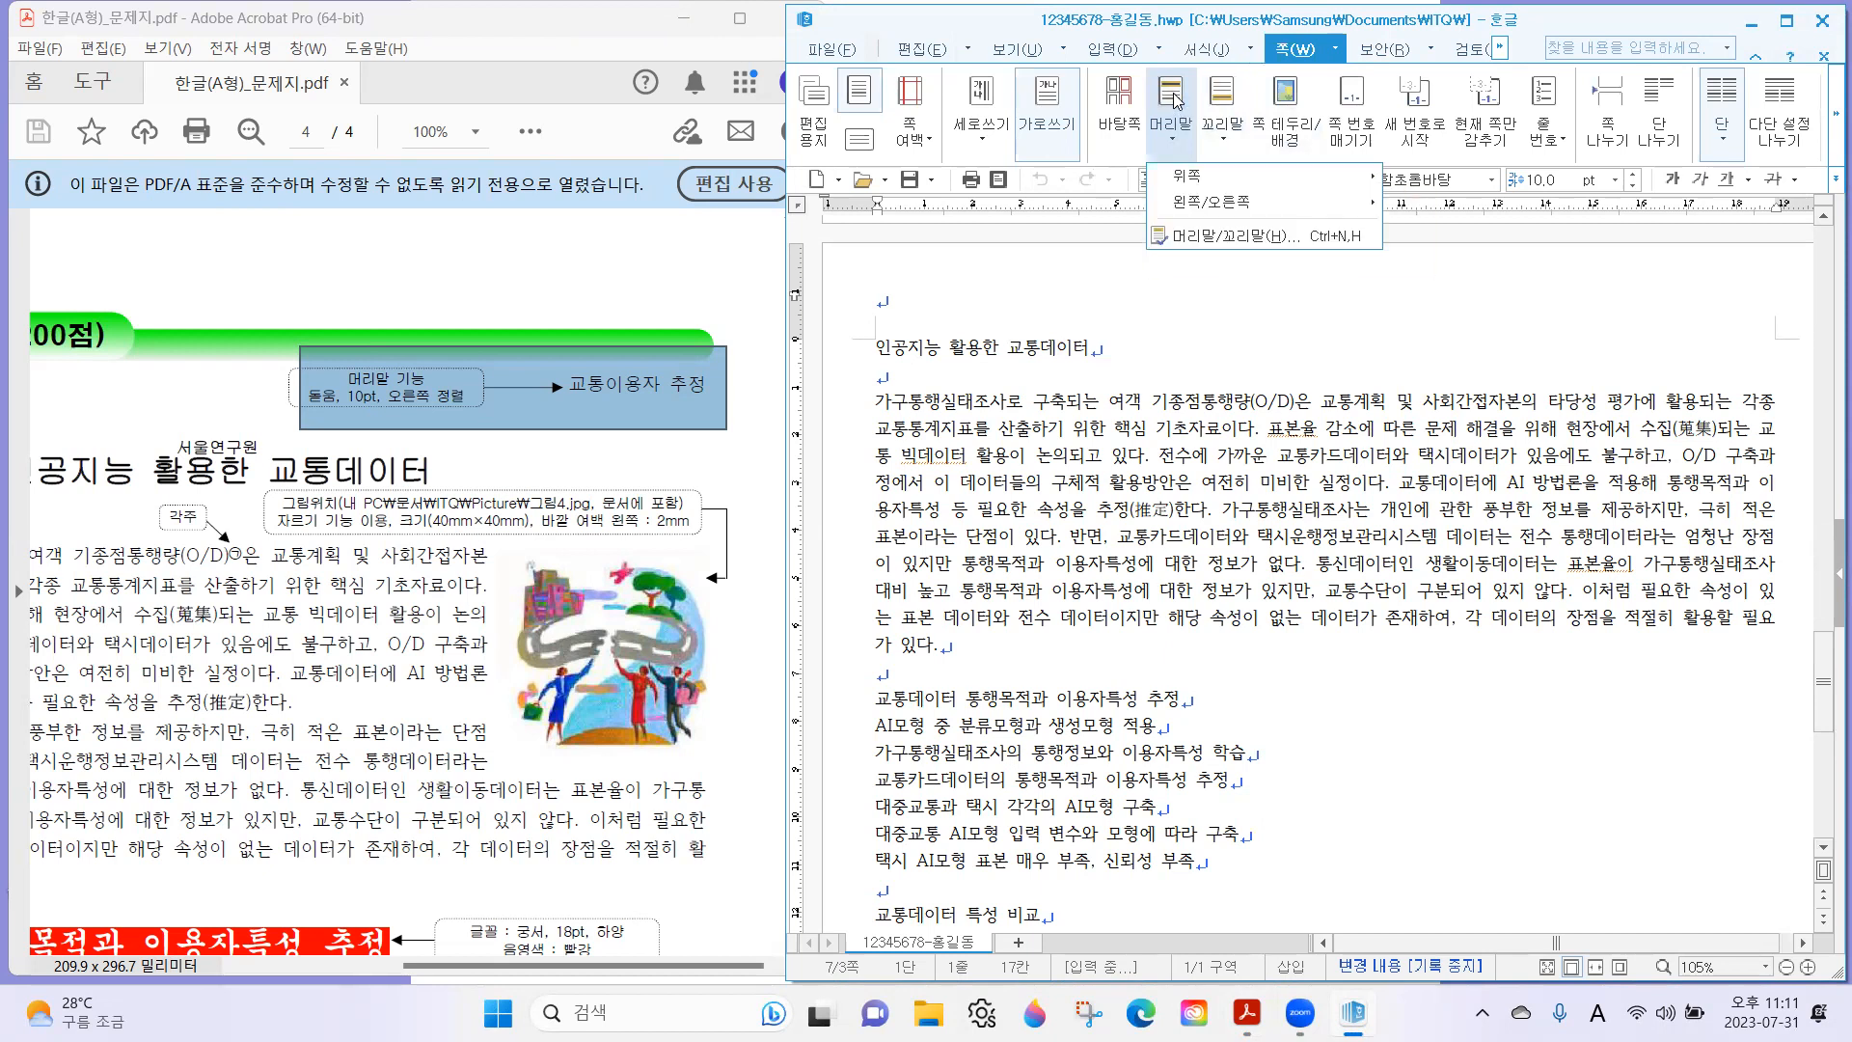
left_click(1275, 238)
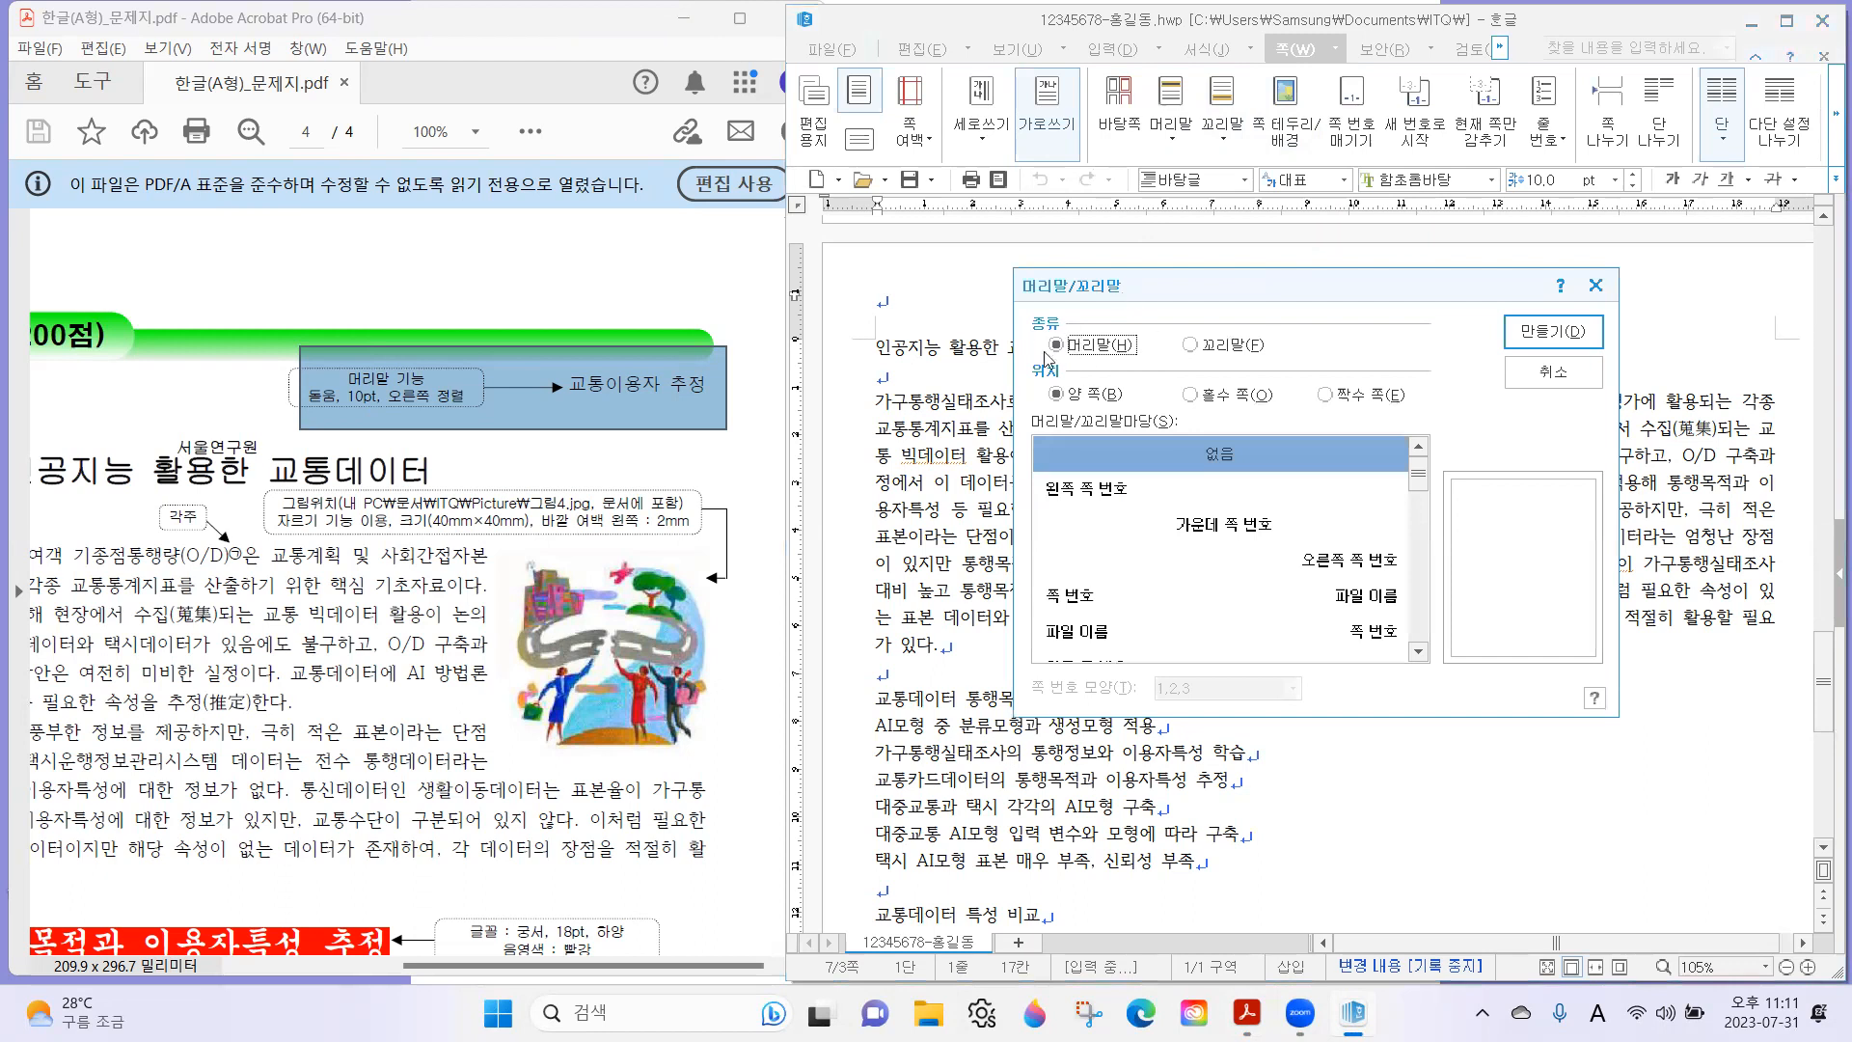
left_click(1516, 338)
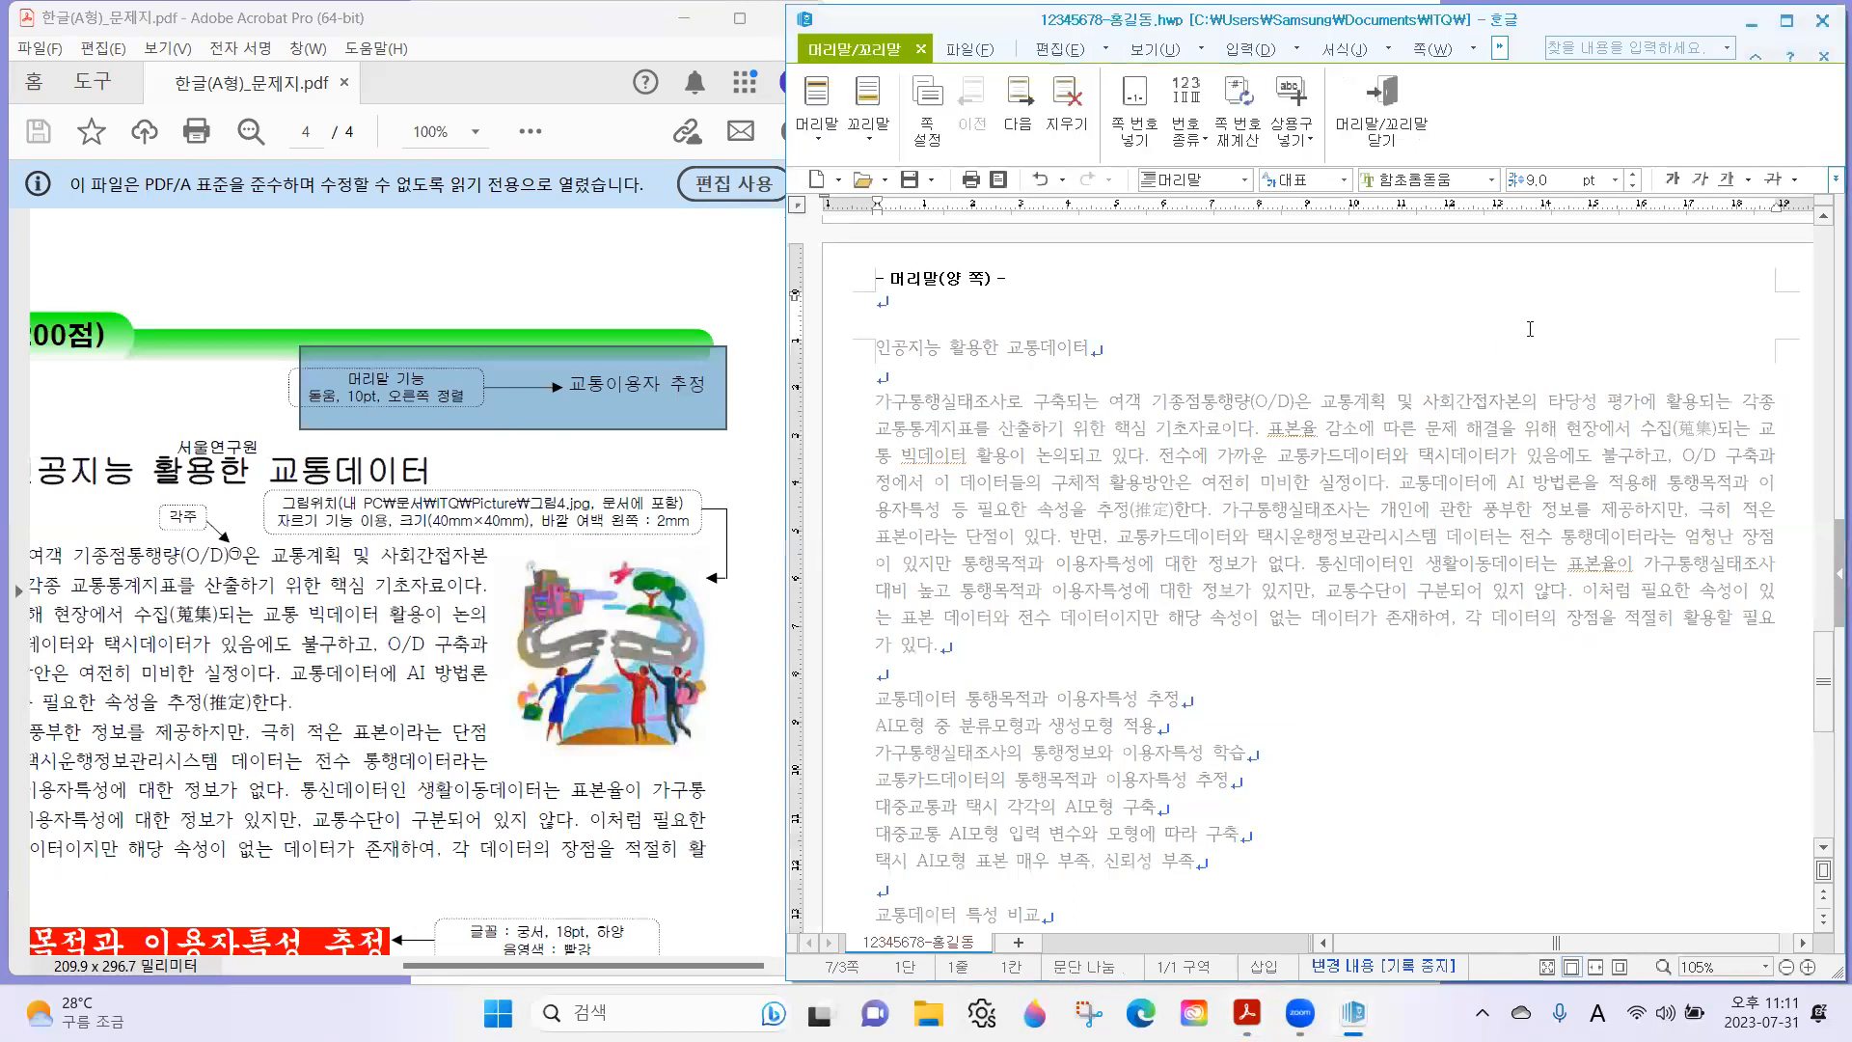
type("교통이용자 ")
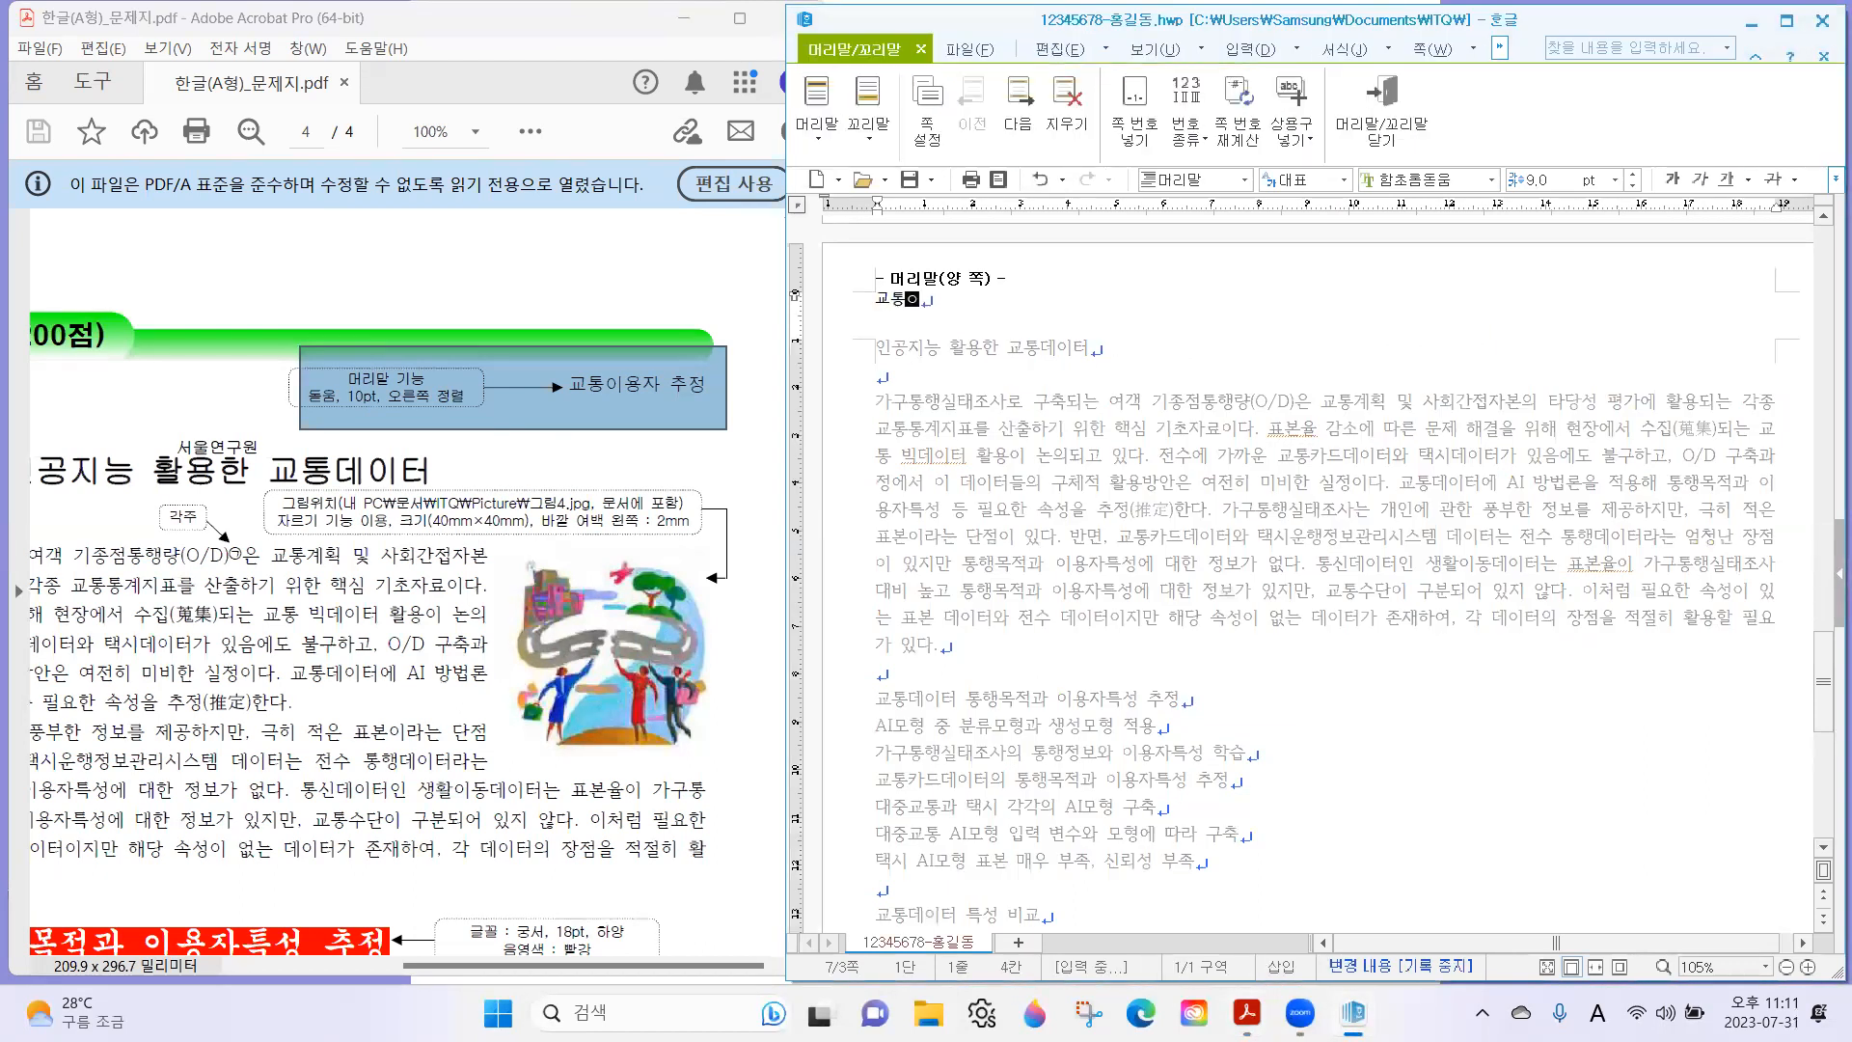
type("추정")
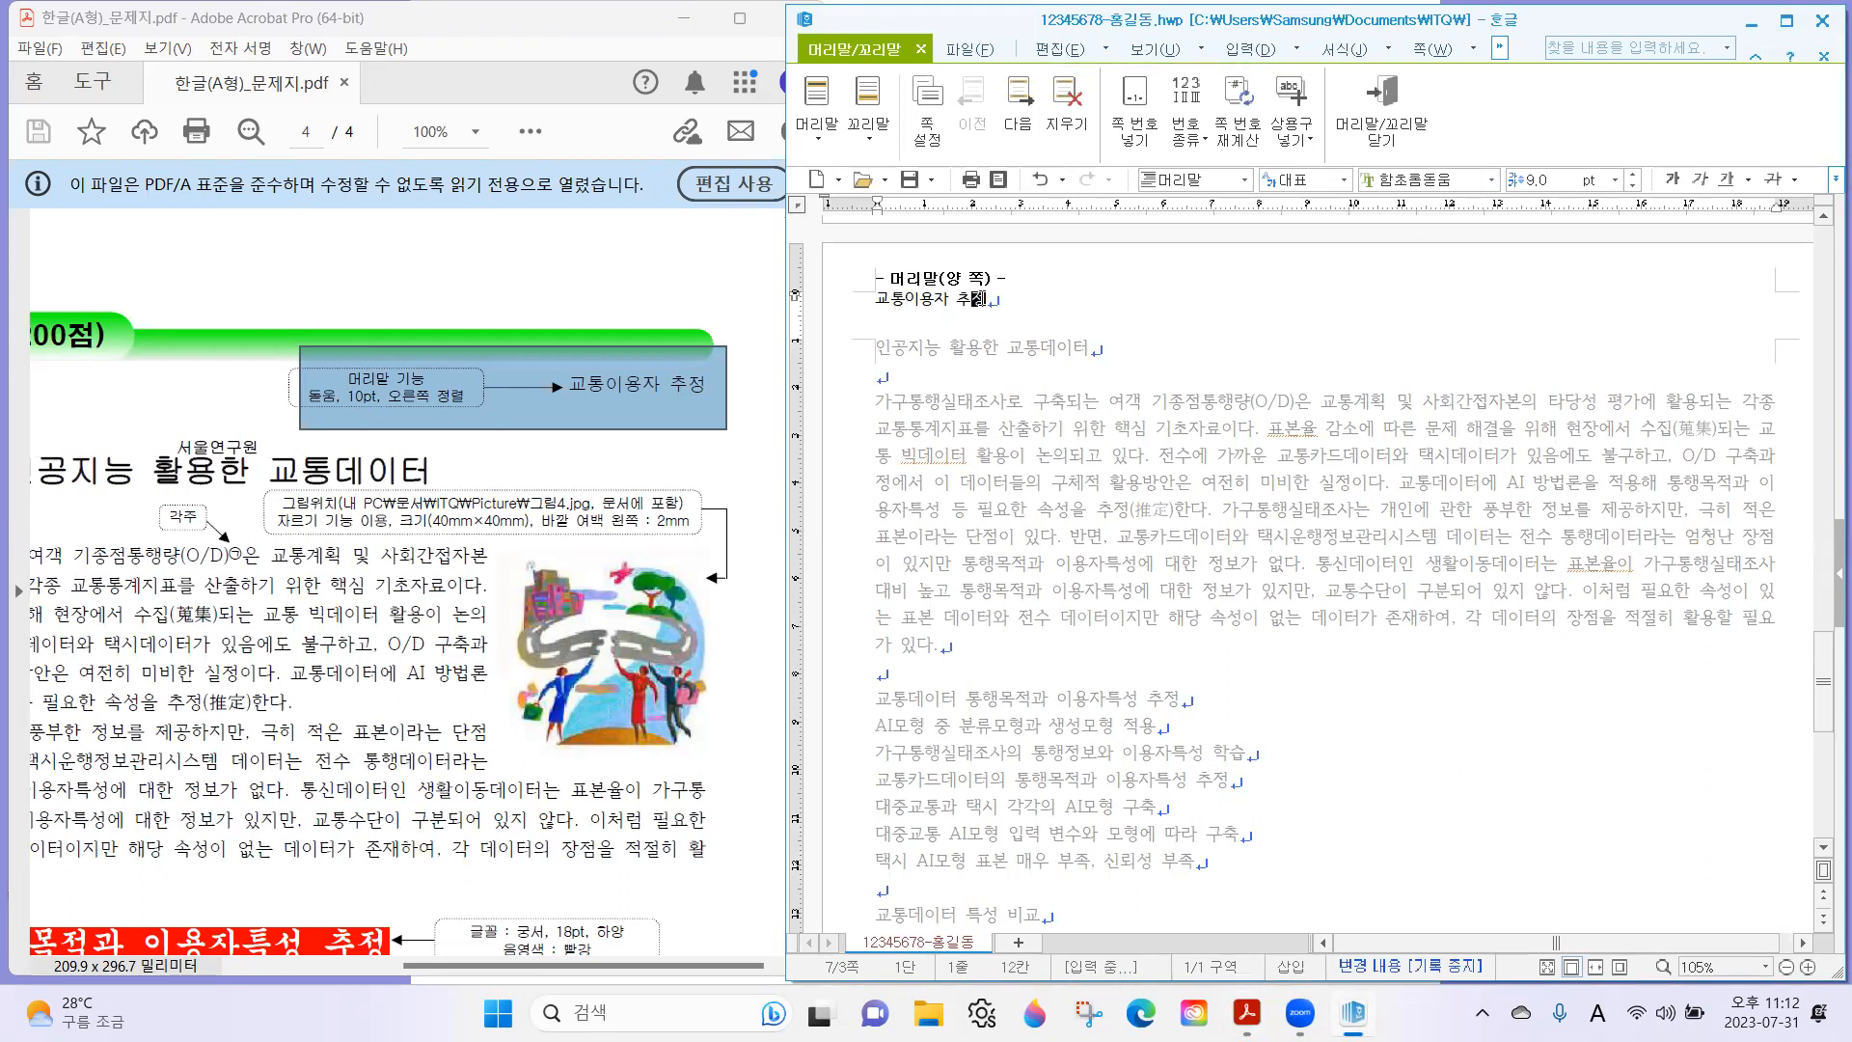
Try to format the new header text as 돋움, 10 pt, right-aligned per the exam sheet, and leave header editing.
key("shift+Home")
left_click(422, 413)
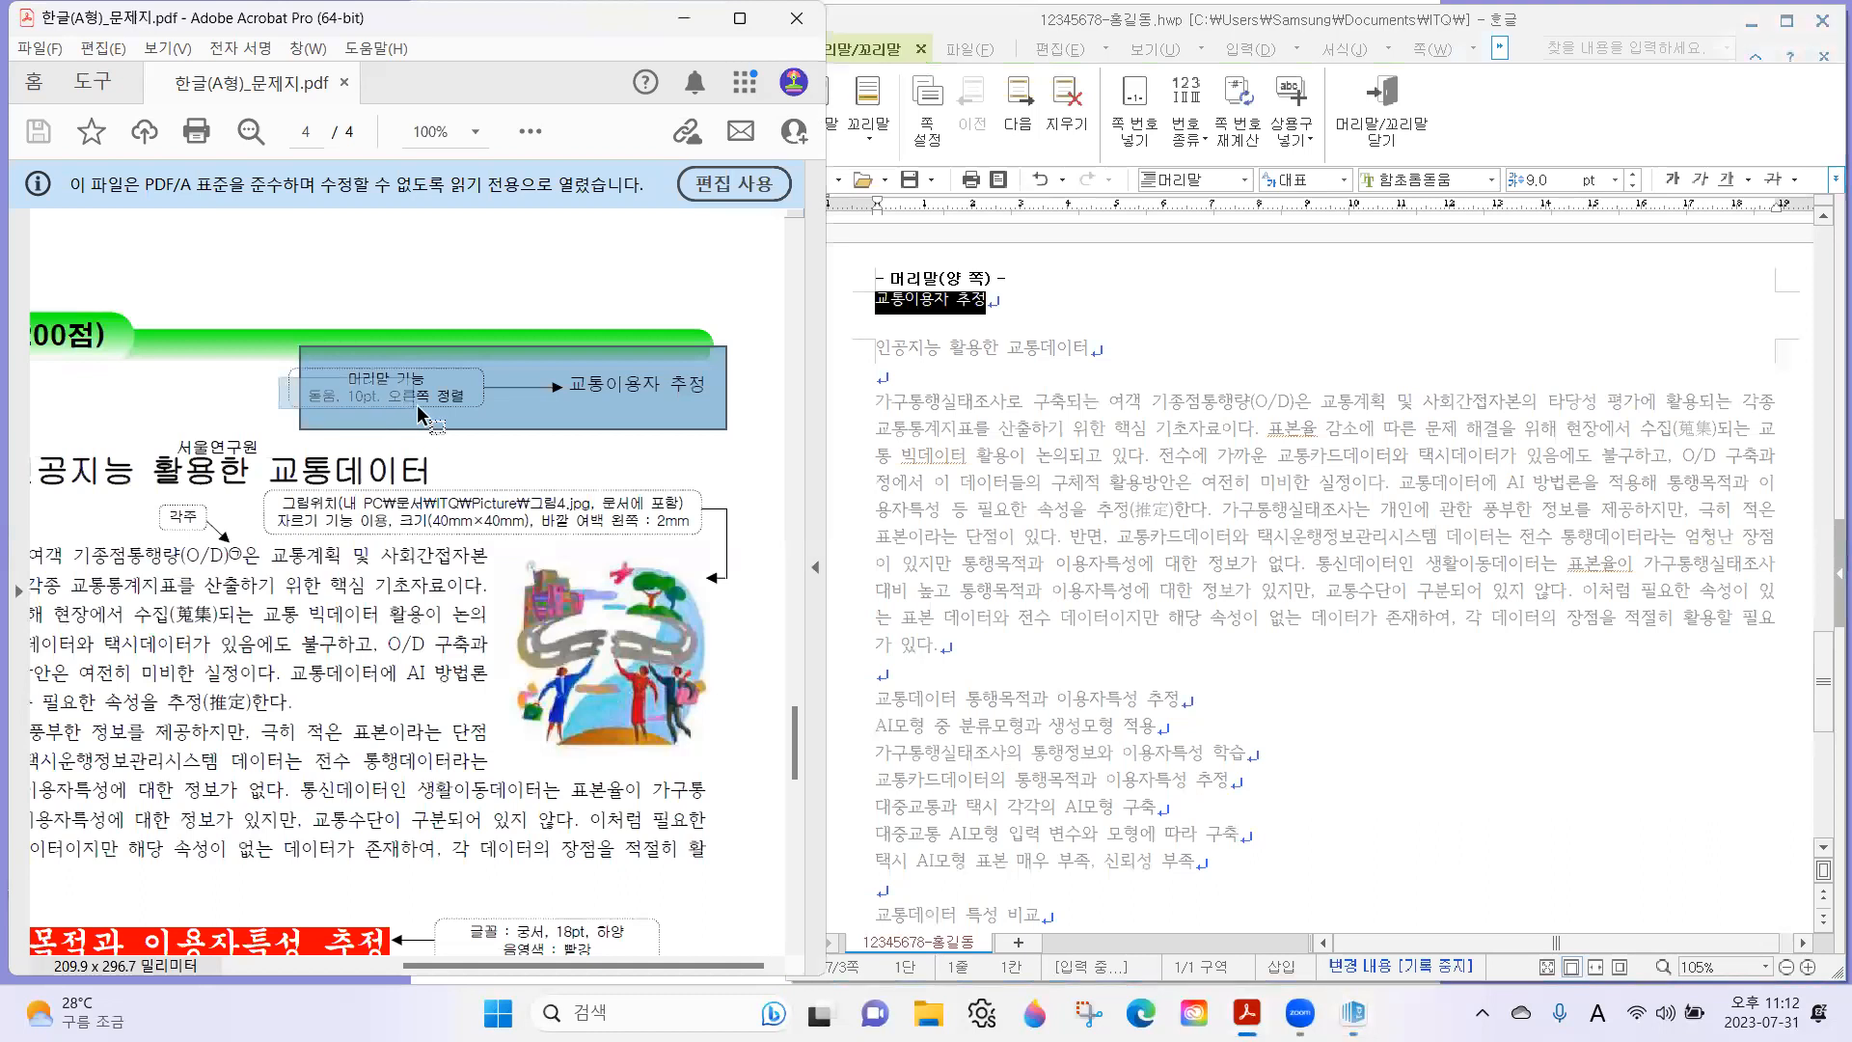
left_click_drag(417, 407, 494, 411)
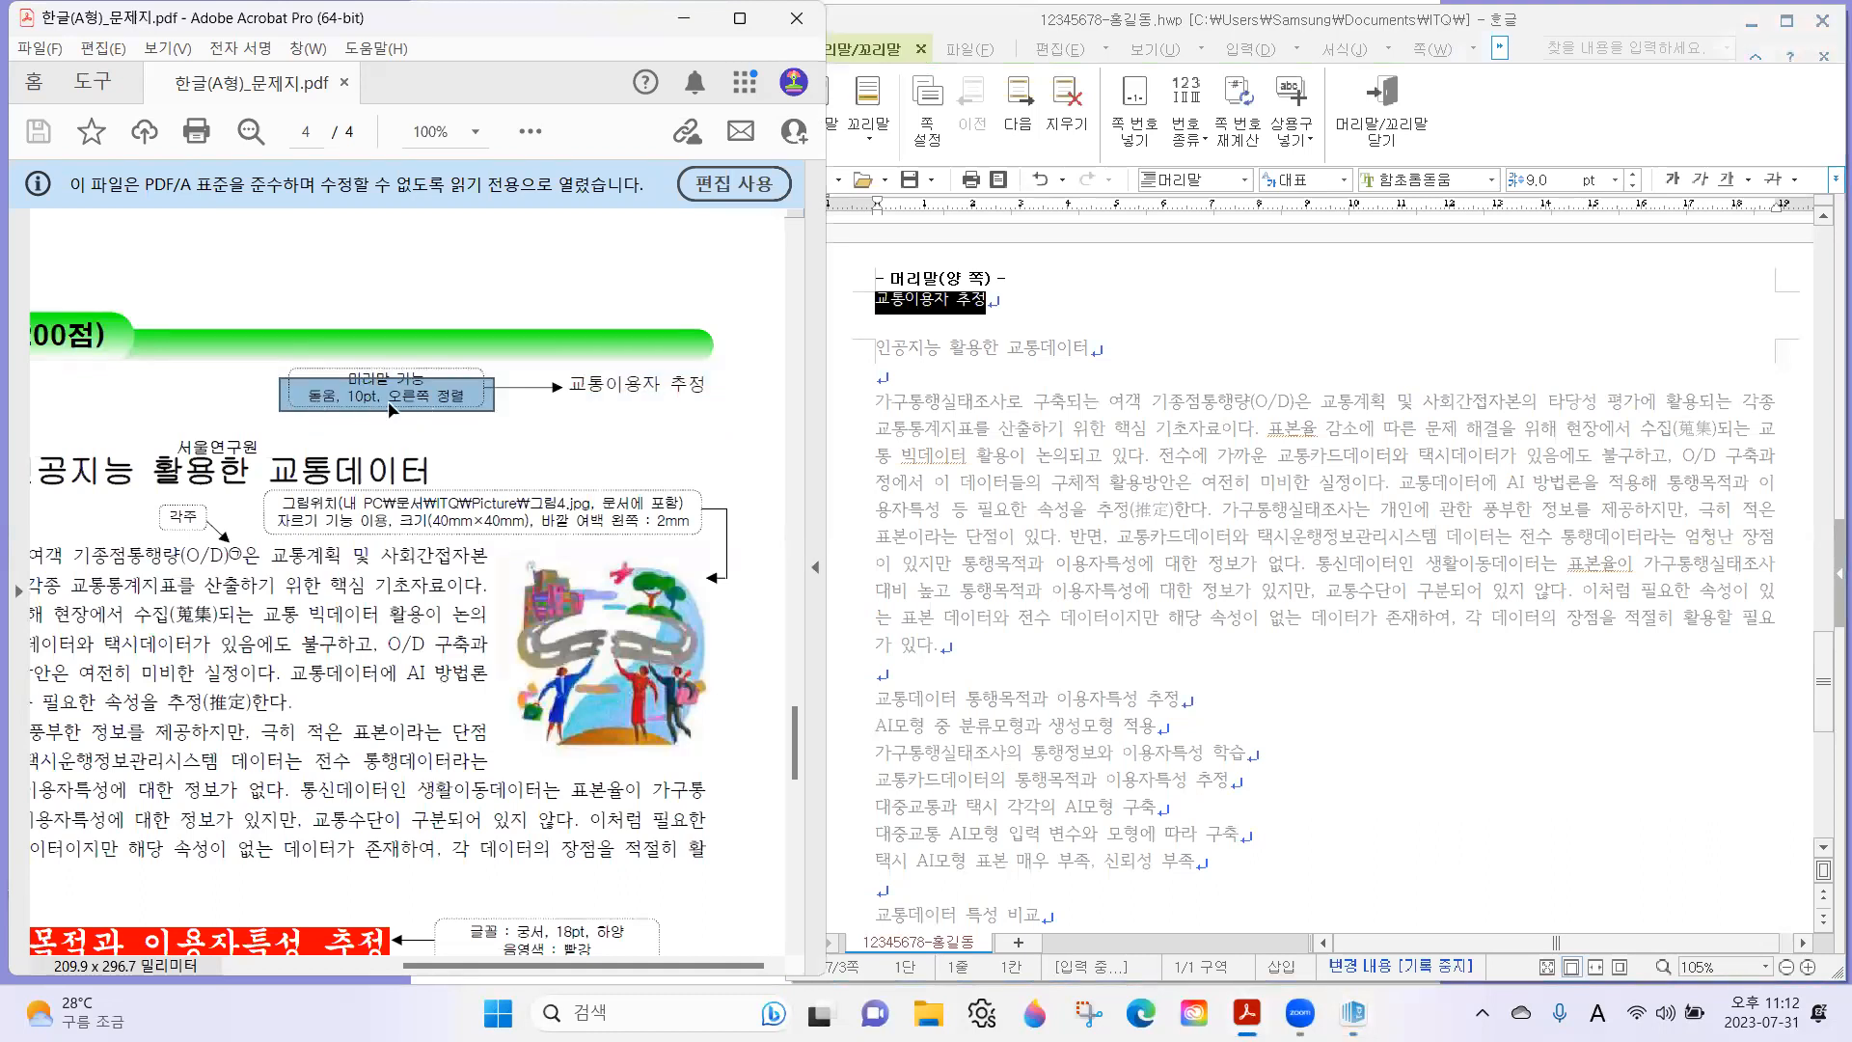
left_click(1419, 188)
type("돋우")
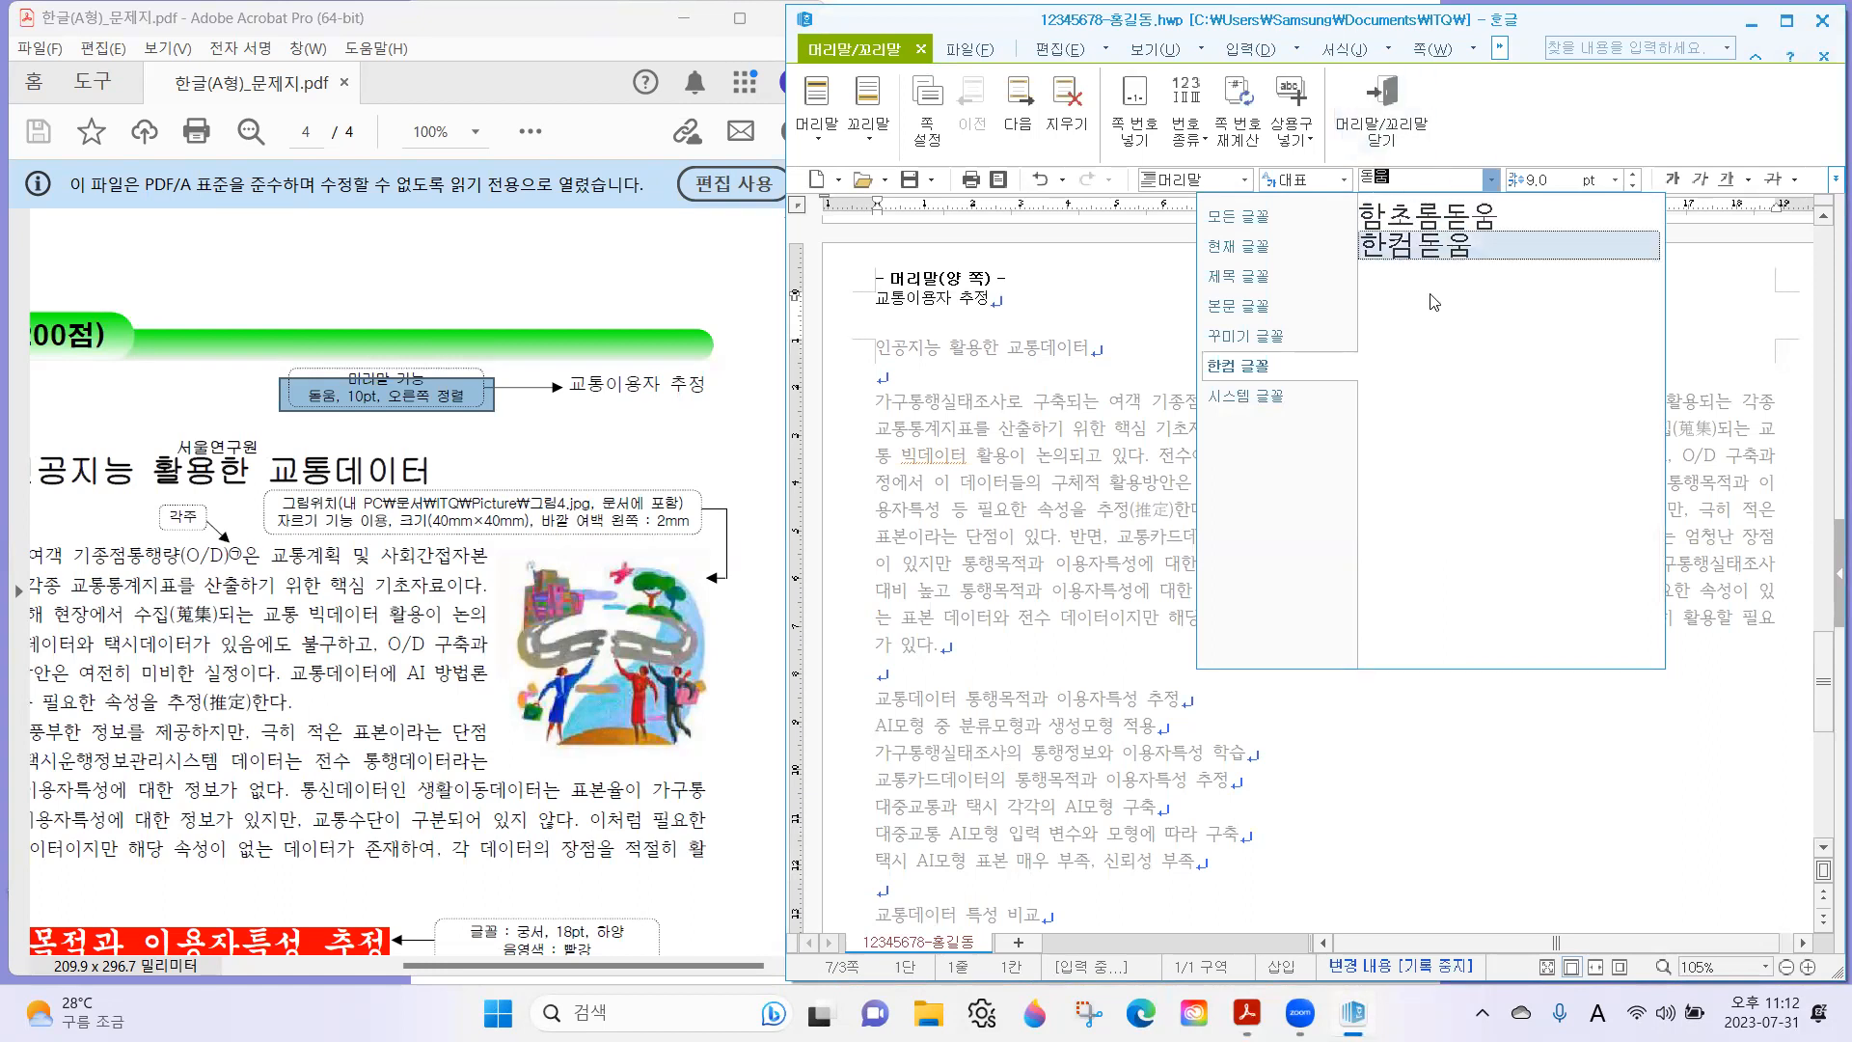
left_click(1273, 219)
key("Return")
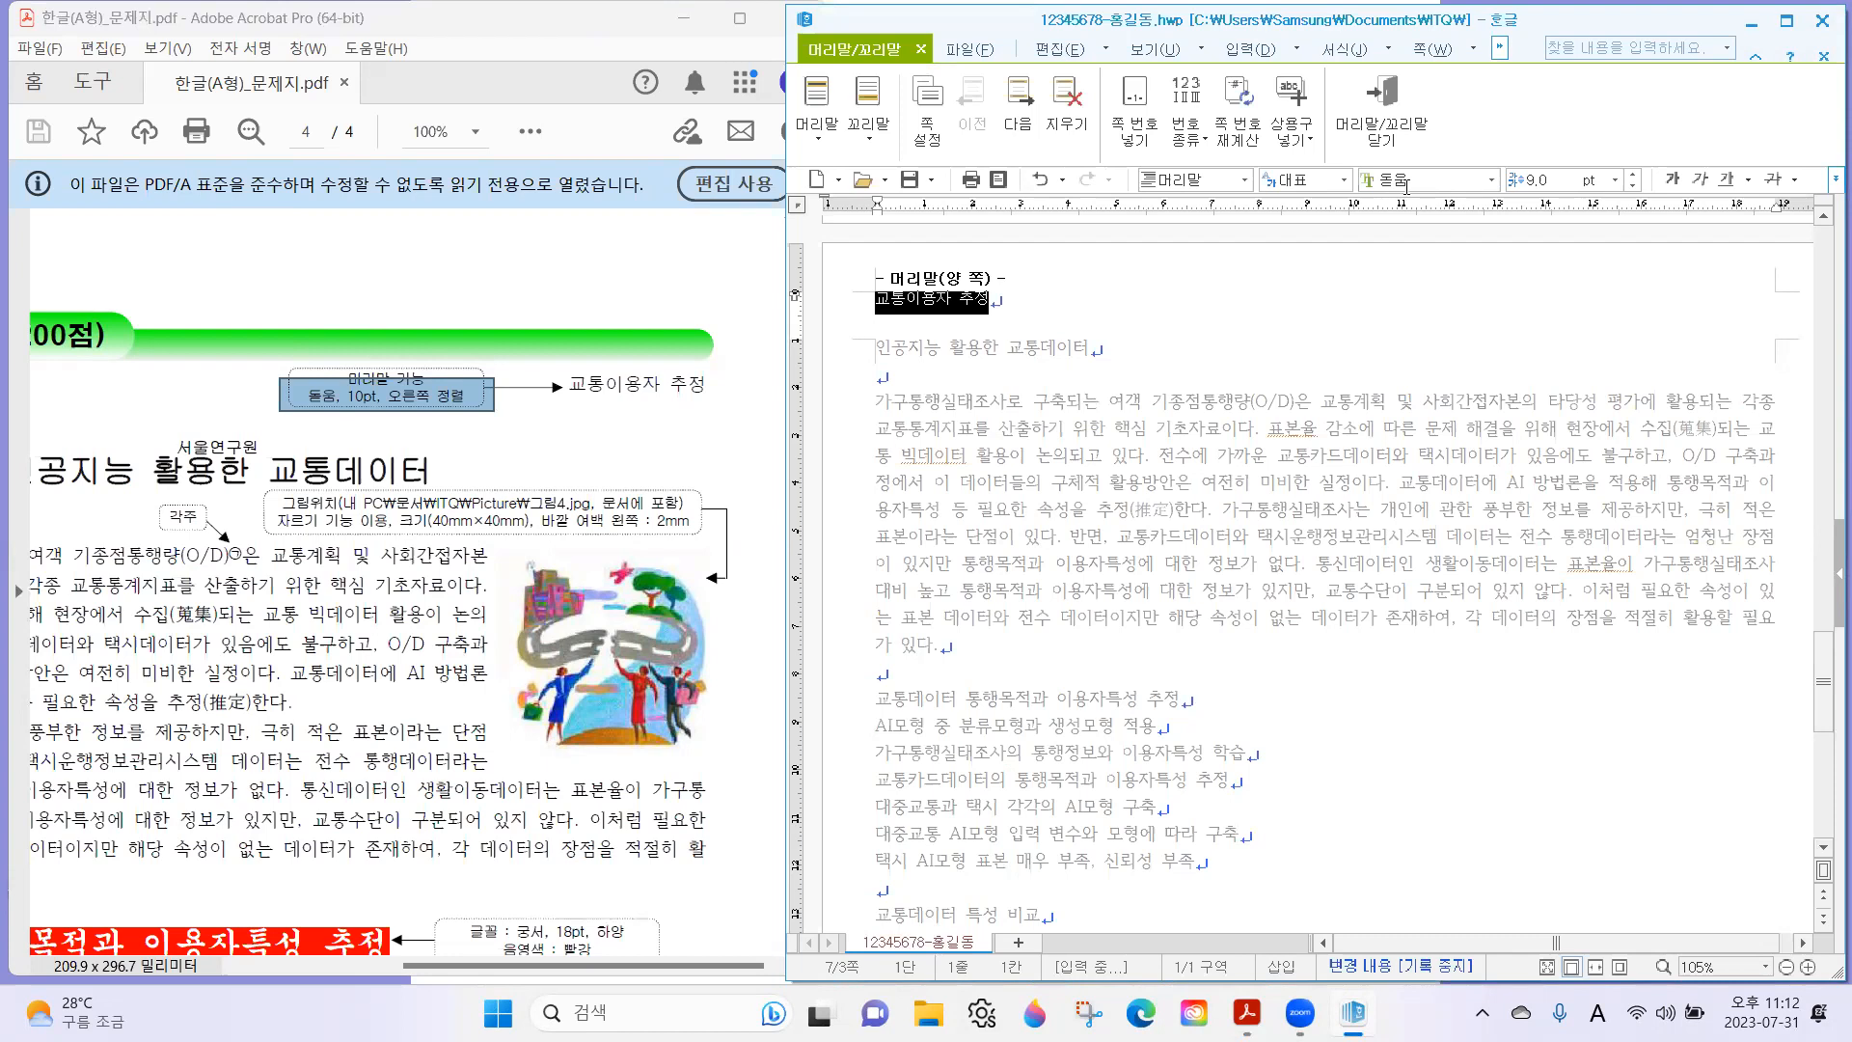
left_click(1632, 175)
left_click(1830, 175)
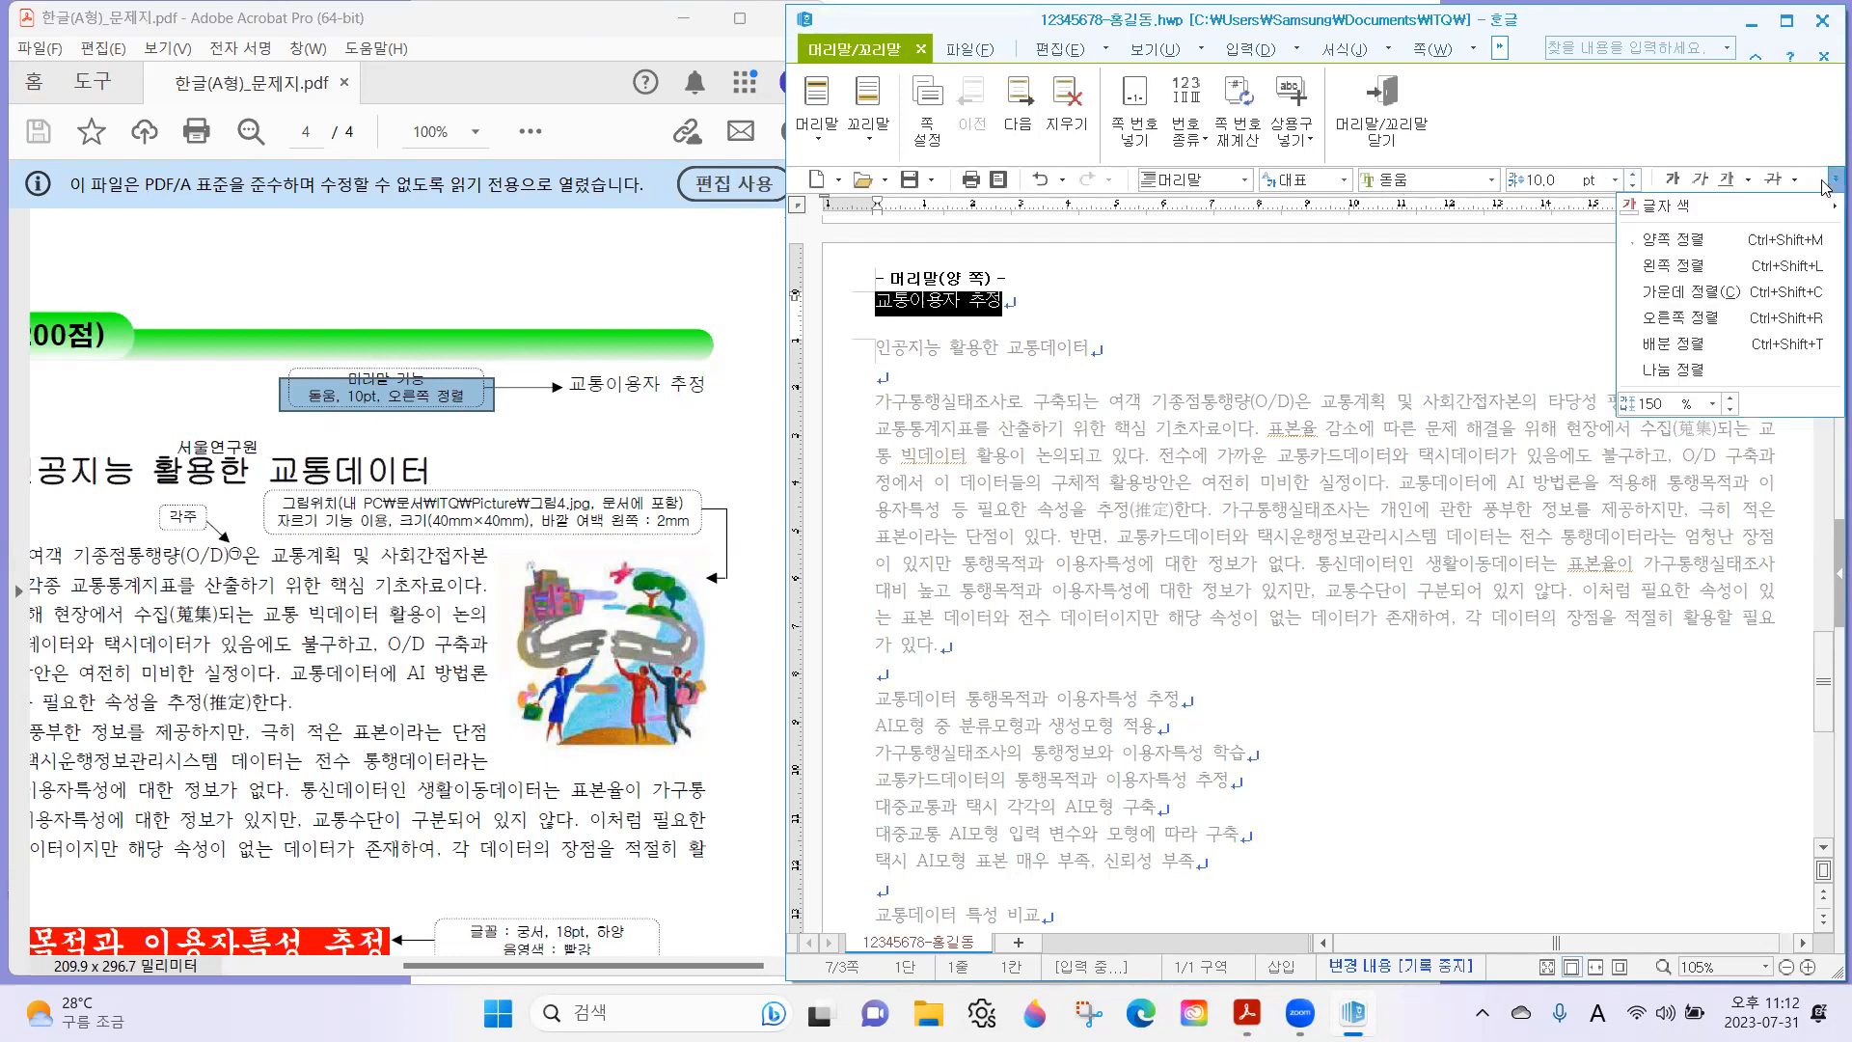
left_click(1731, 323)
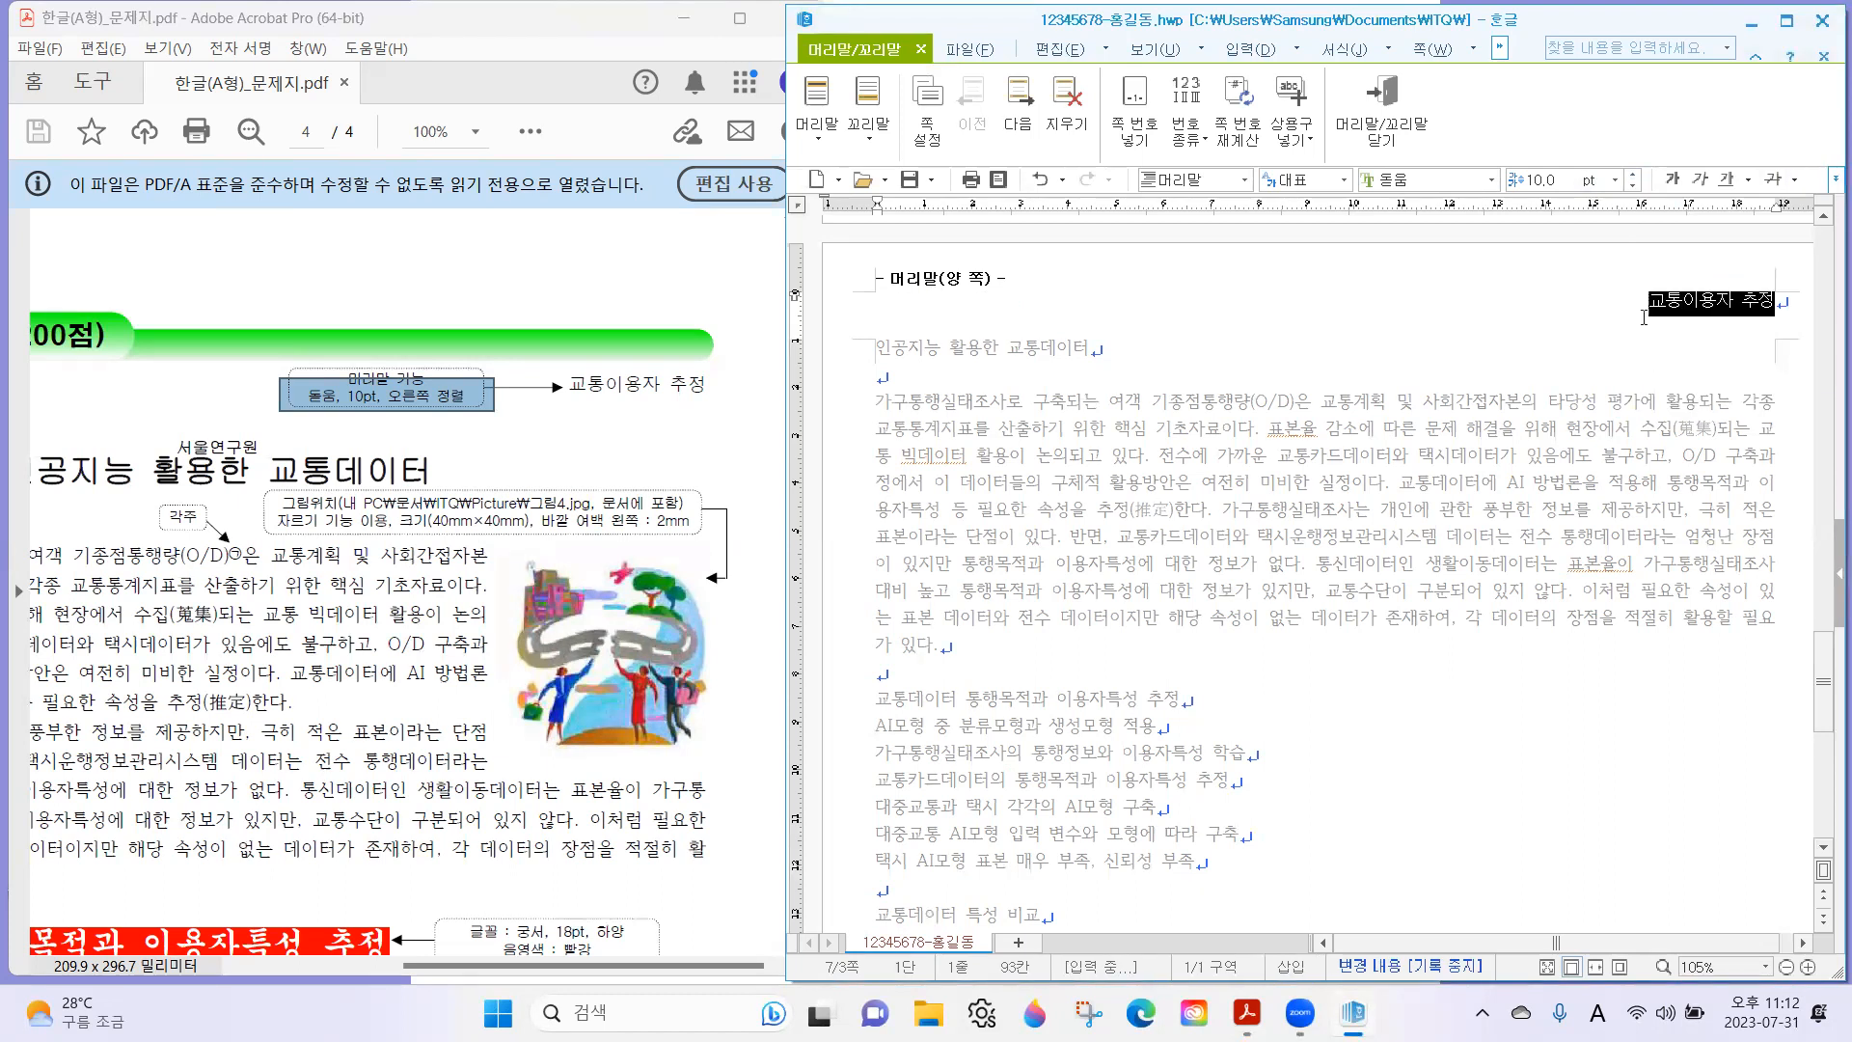
left_click(1643, 318)
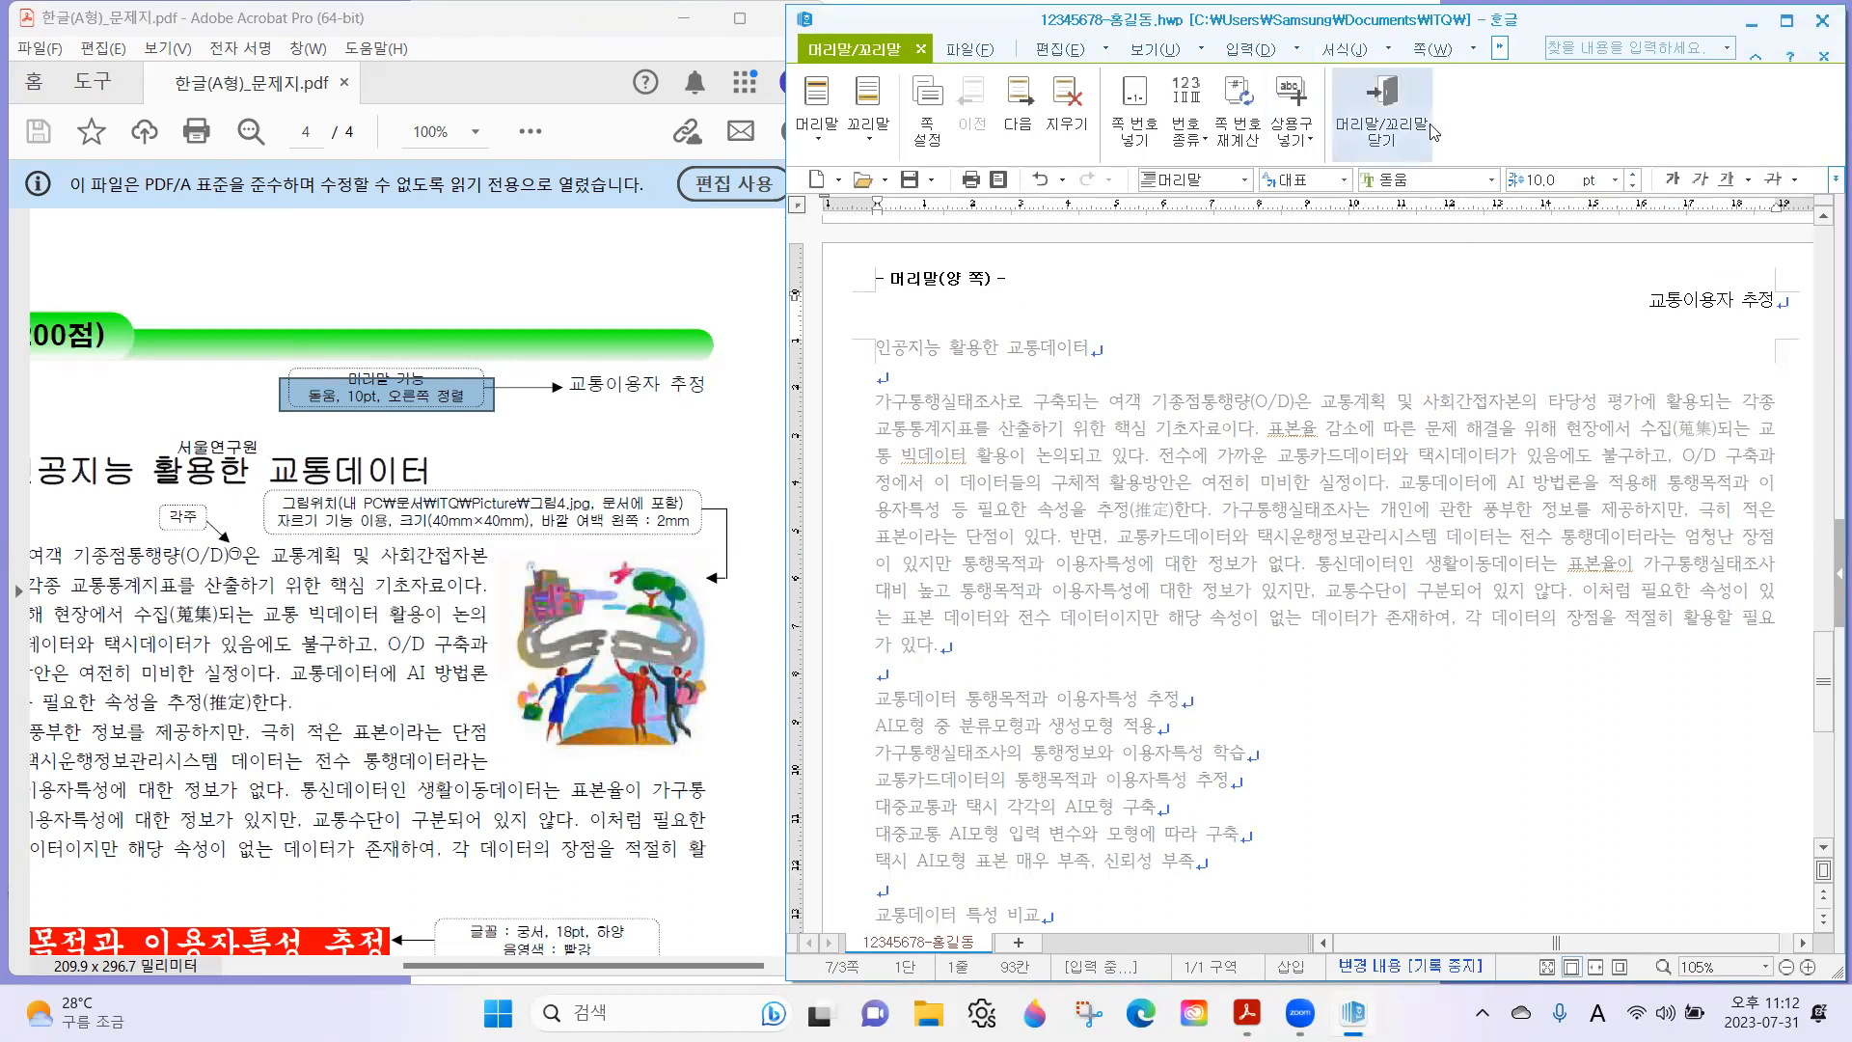
left_click(1390, 121)
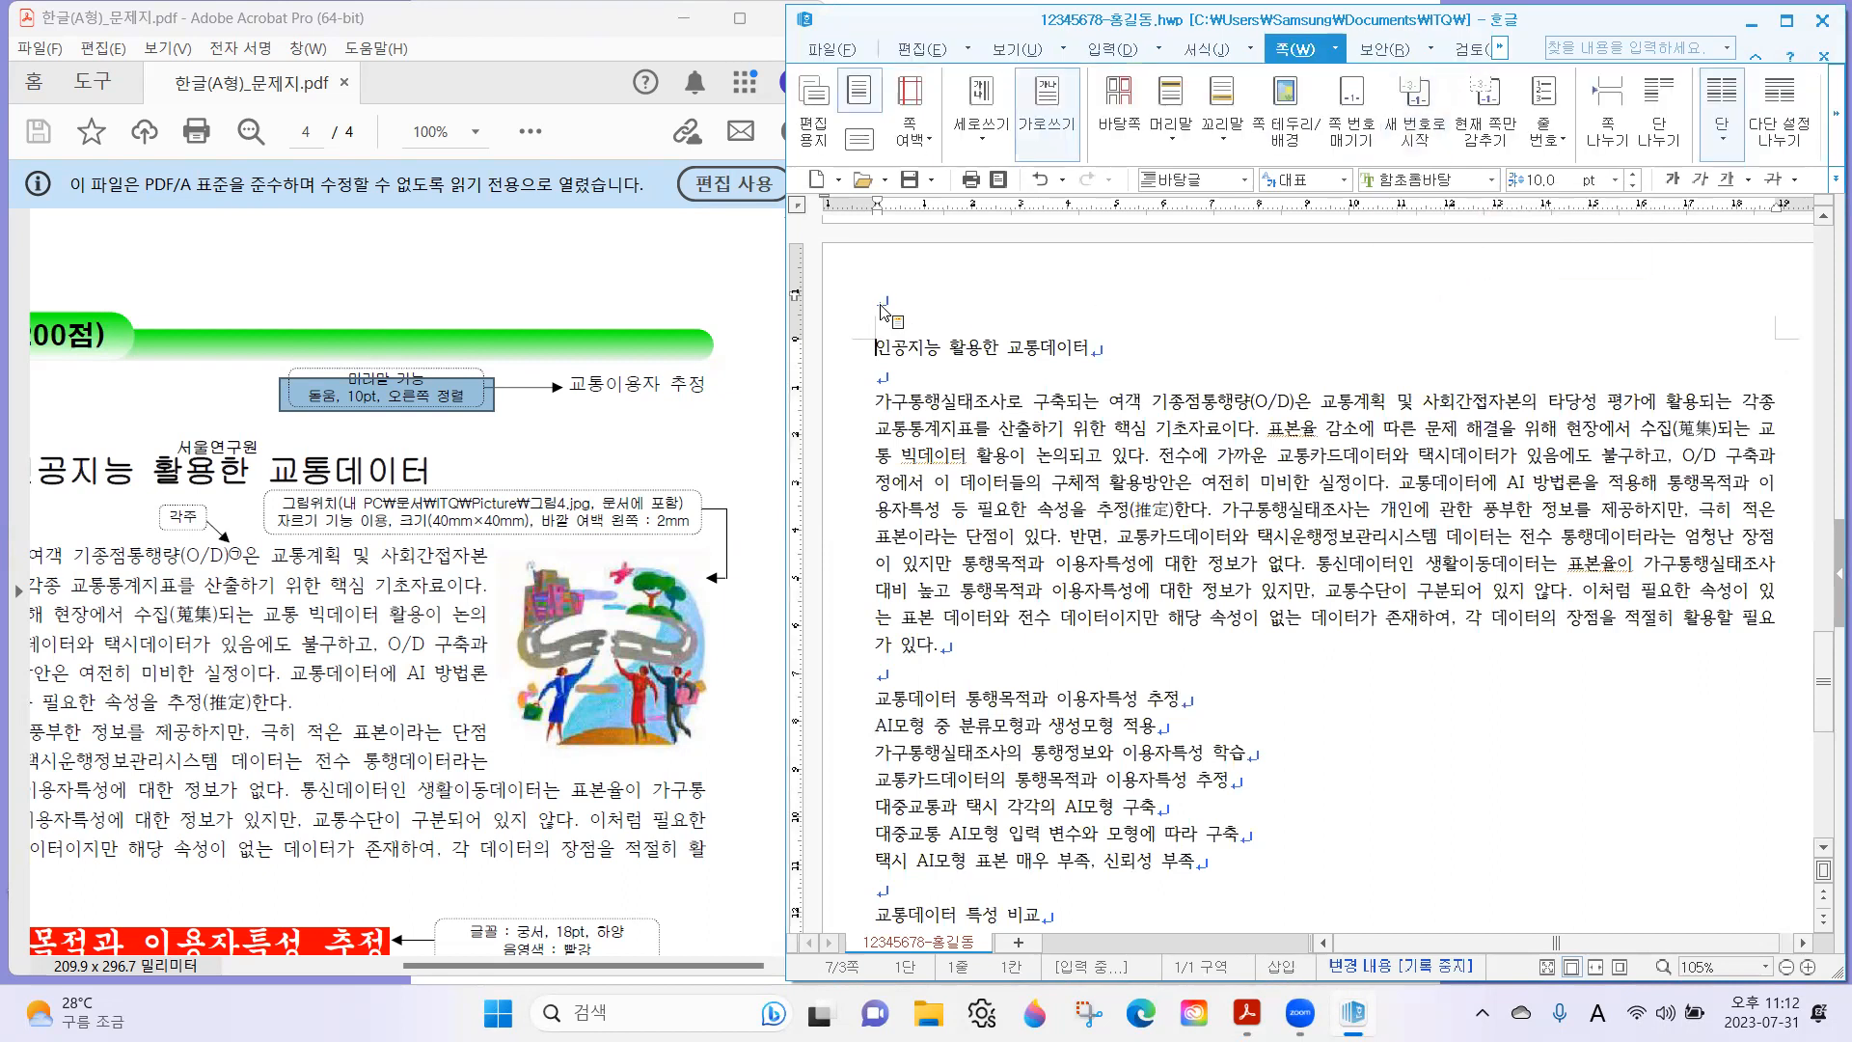
Open the existing empty header above the title for editing and enter "교통이용자 추정".
double_click(1039, 302)
type("교")
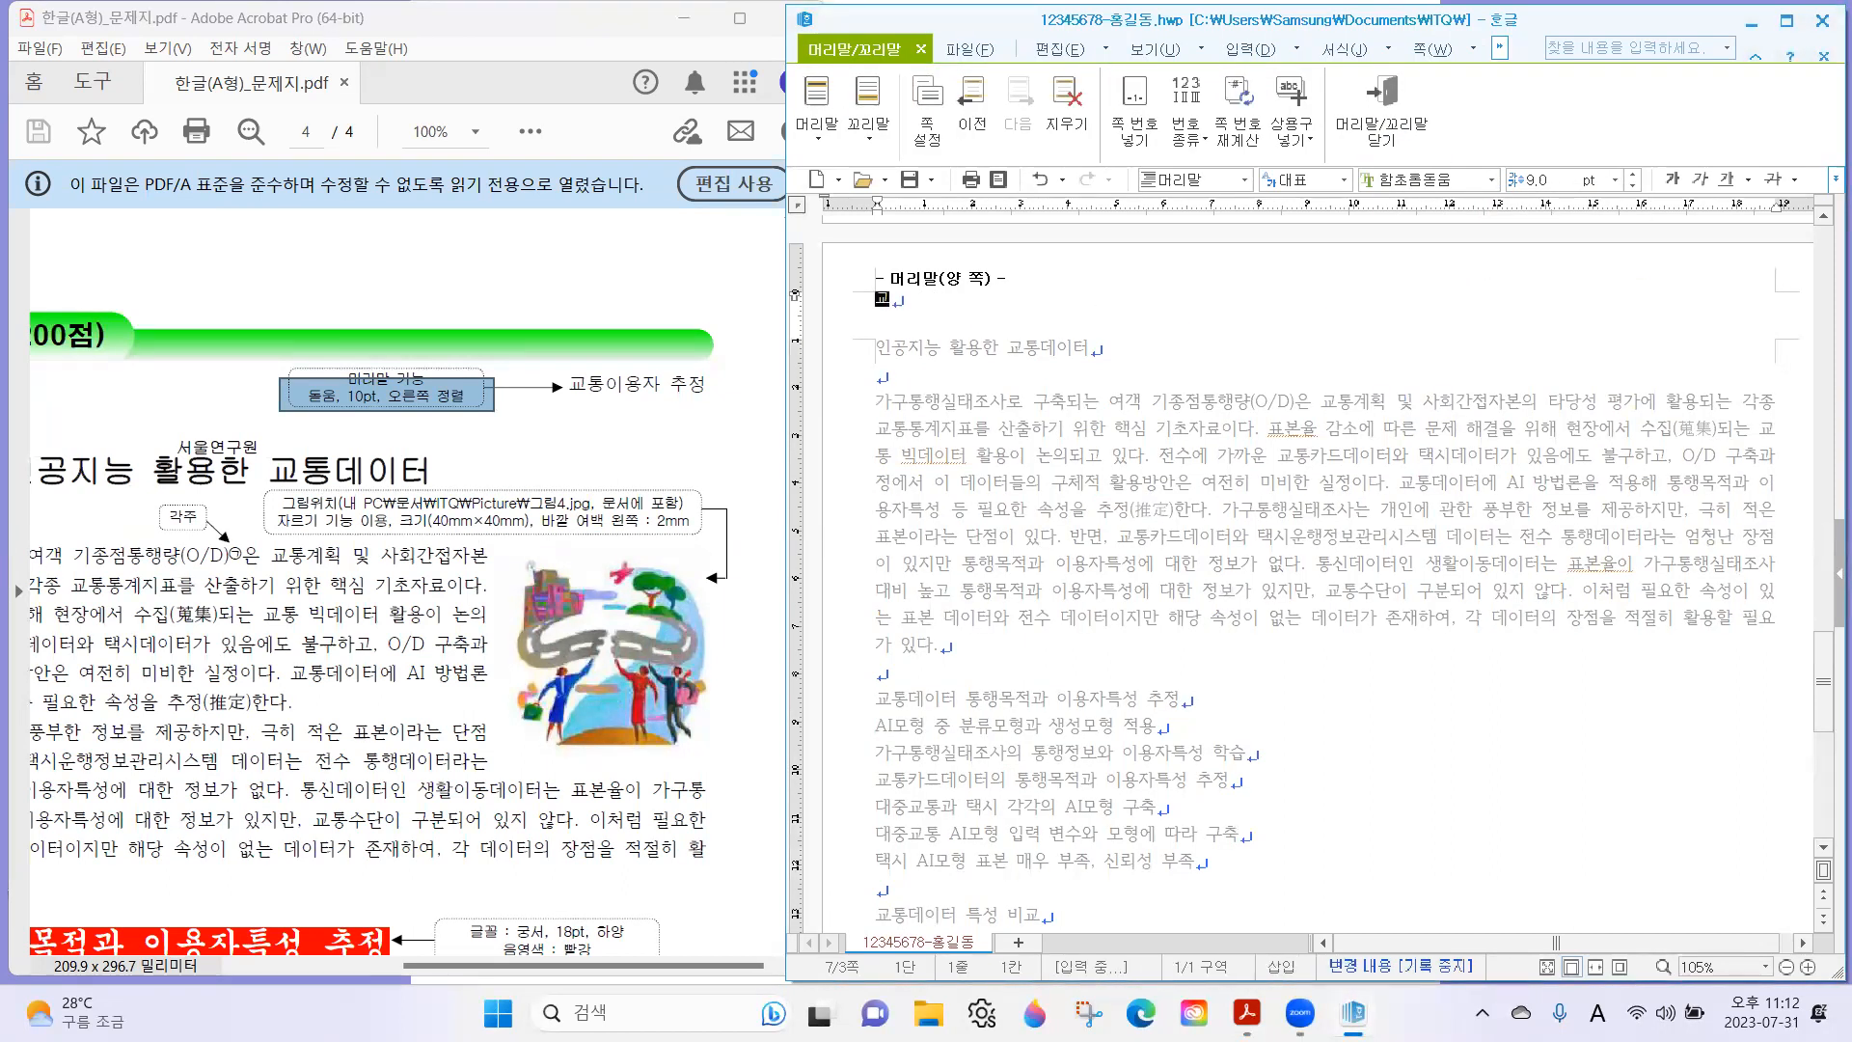
type("통이용자 추정")
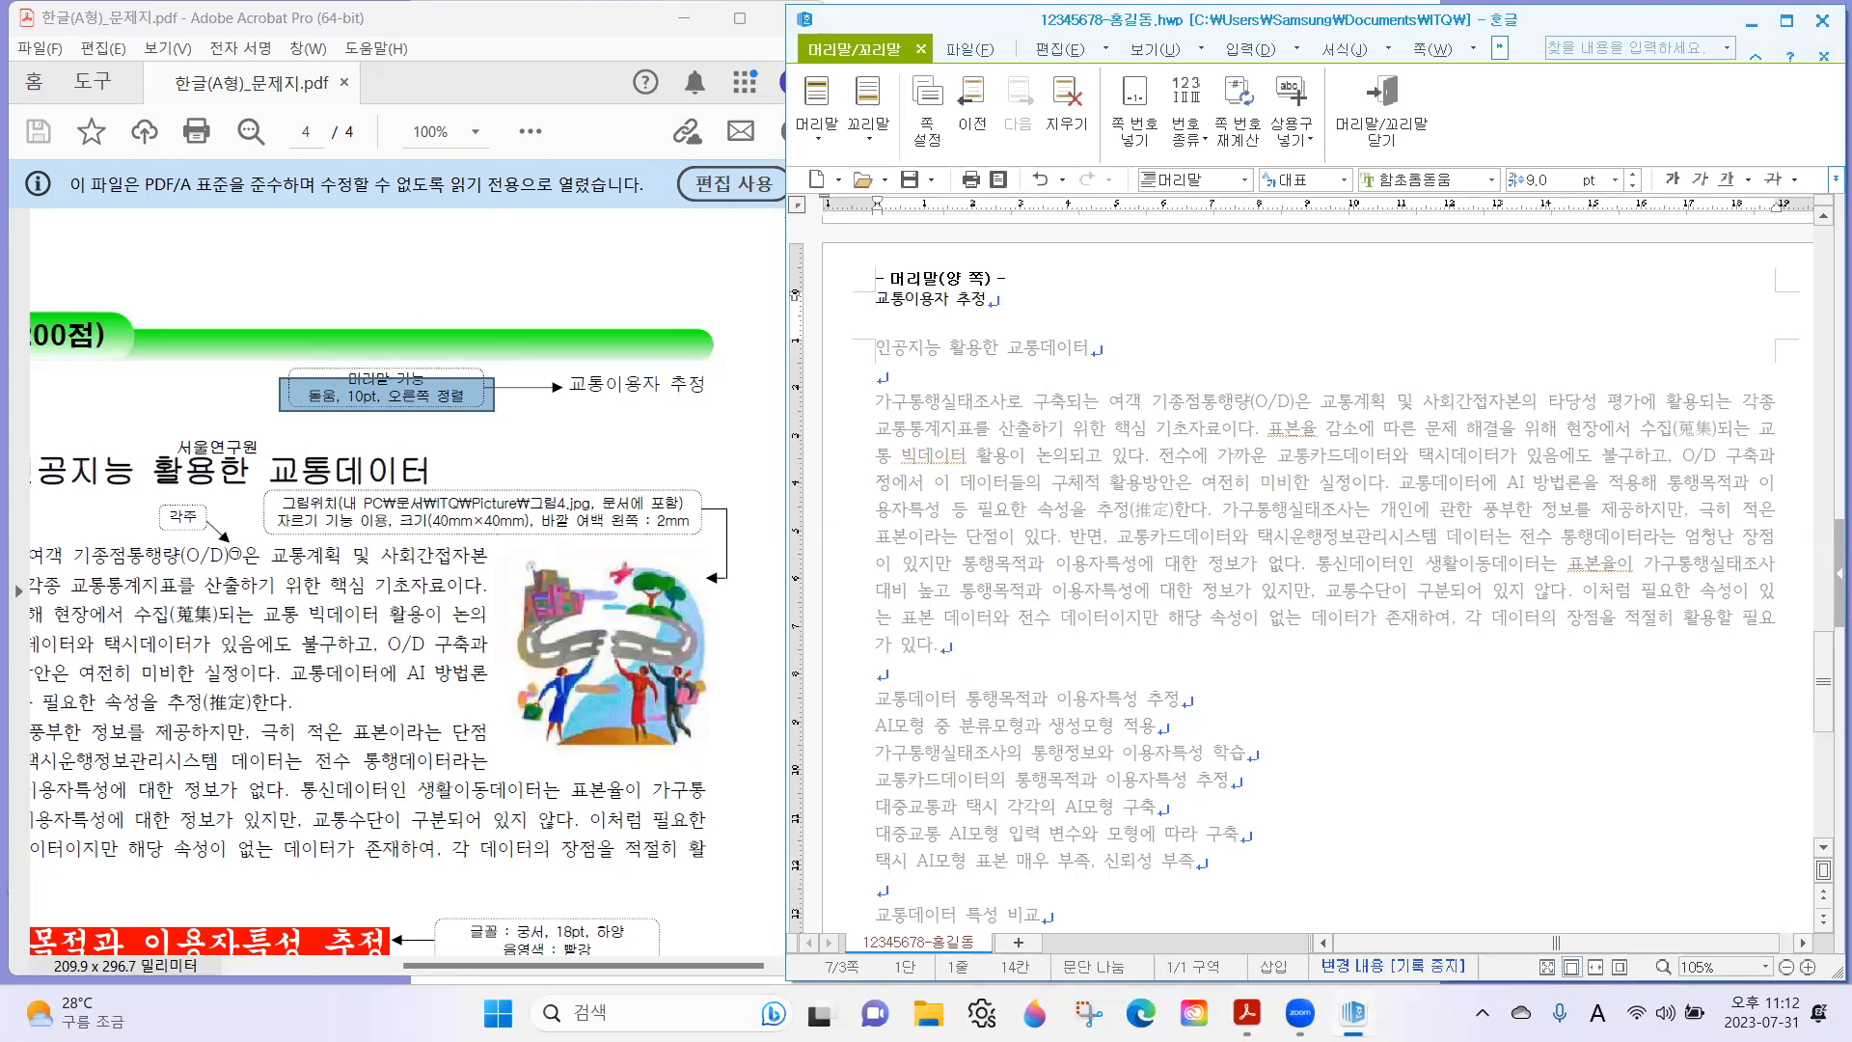
Format the header text as 돋움, 10 pt, right-aligned, and leave header editing.
key("shift+Home")
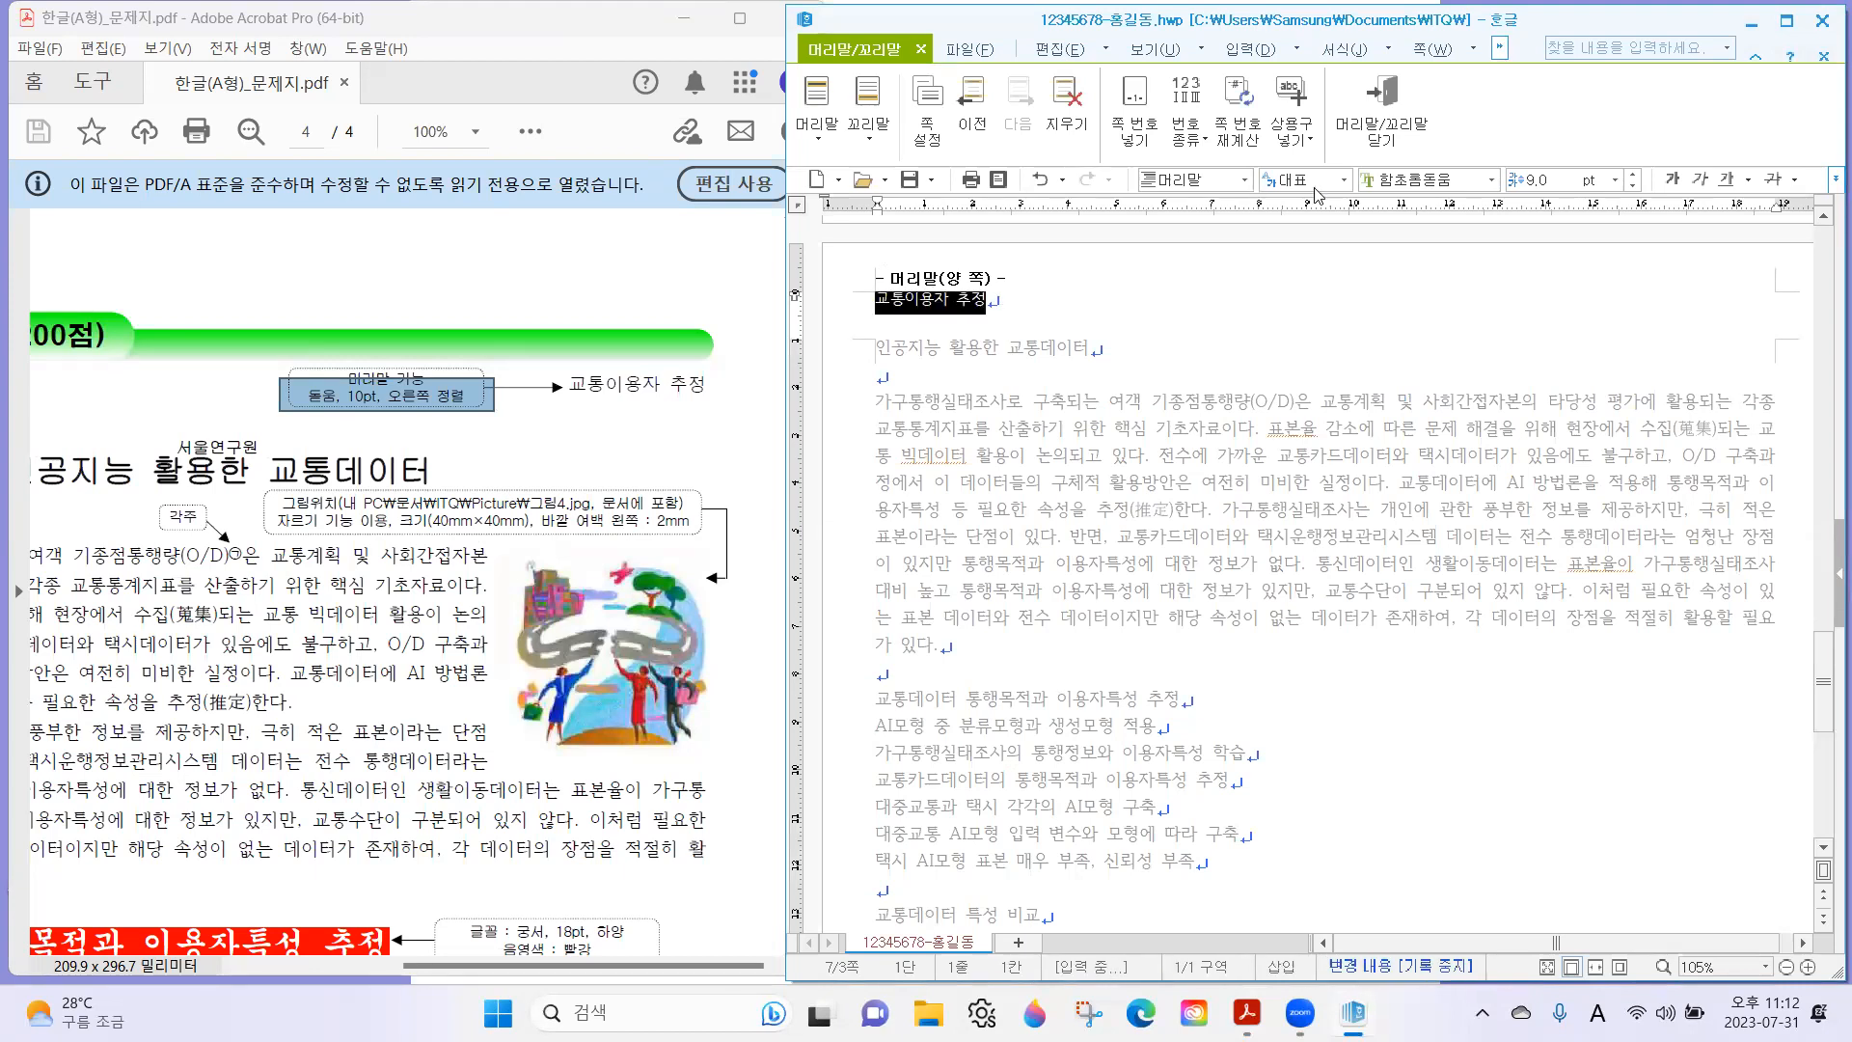
left_click(1463, 180)
type("돋움")
key("Return")
left_click(1632, 173)
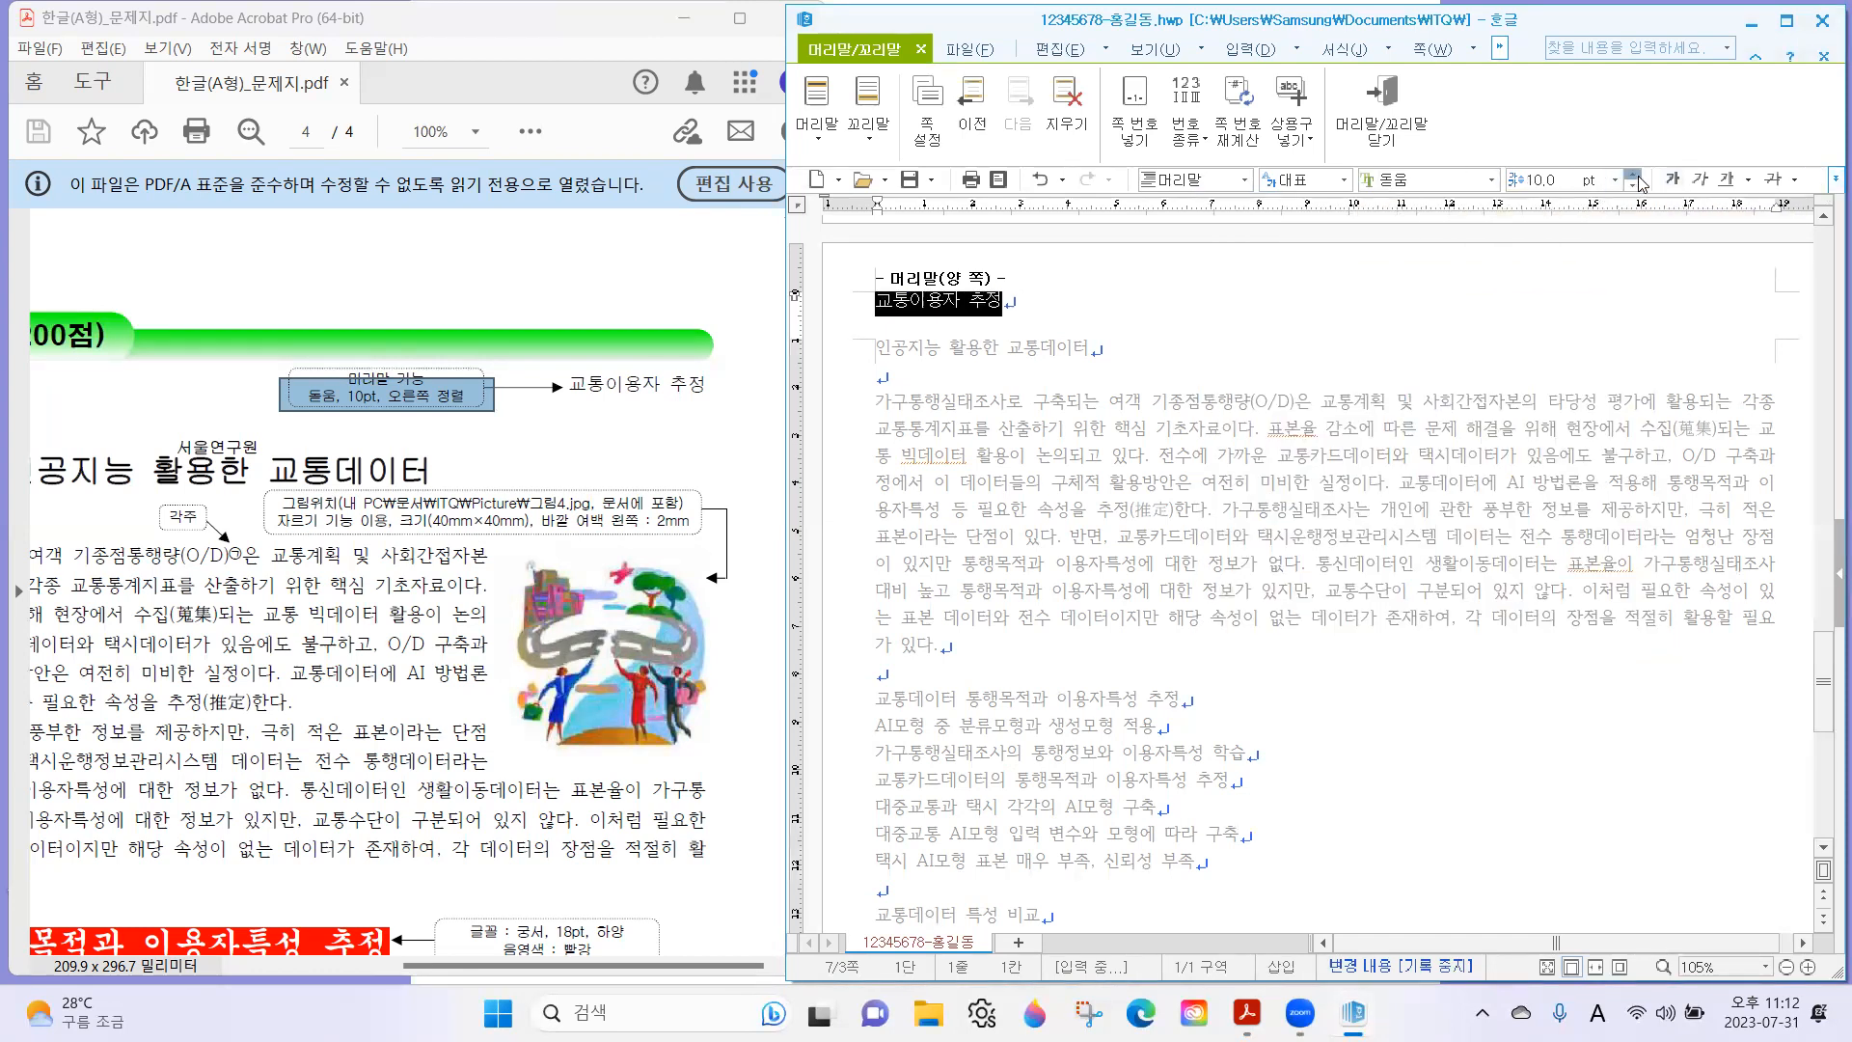
left_click(1833, 179)
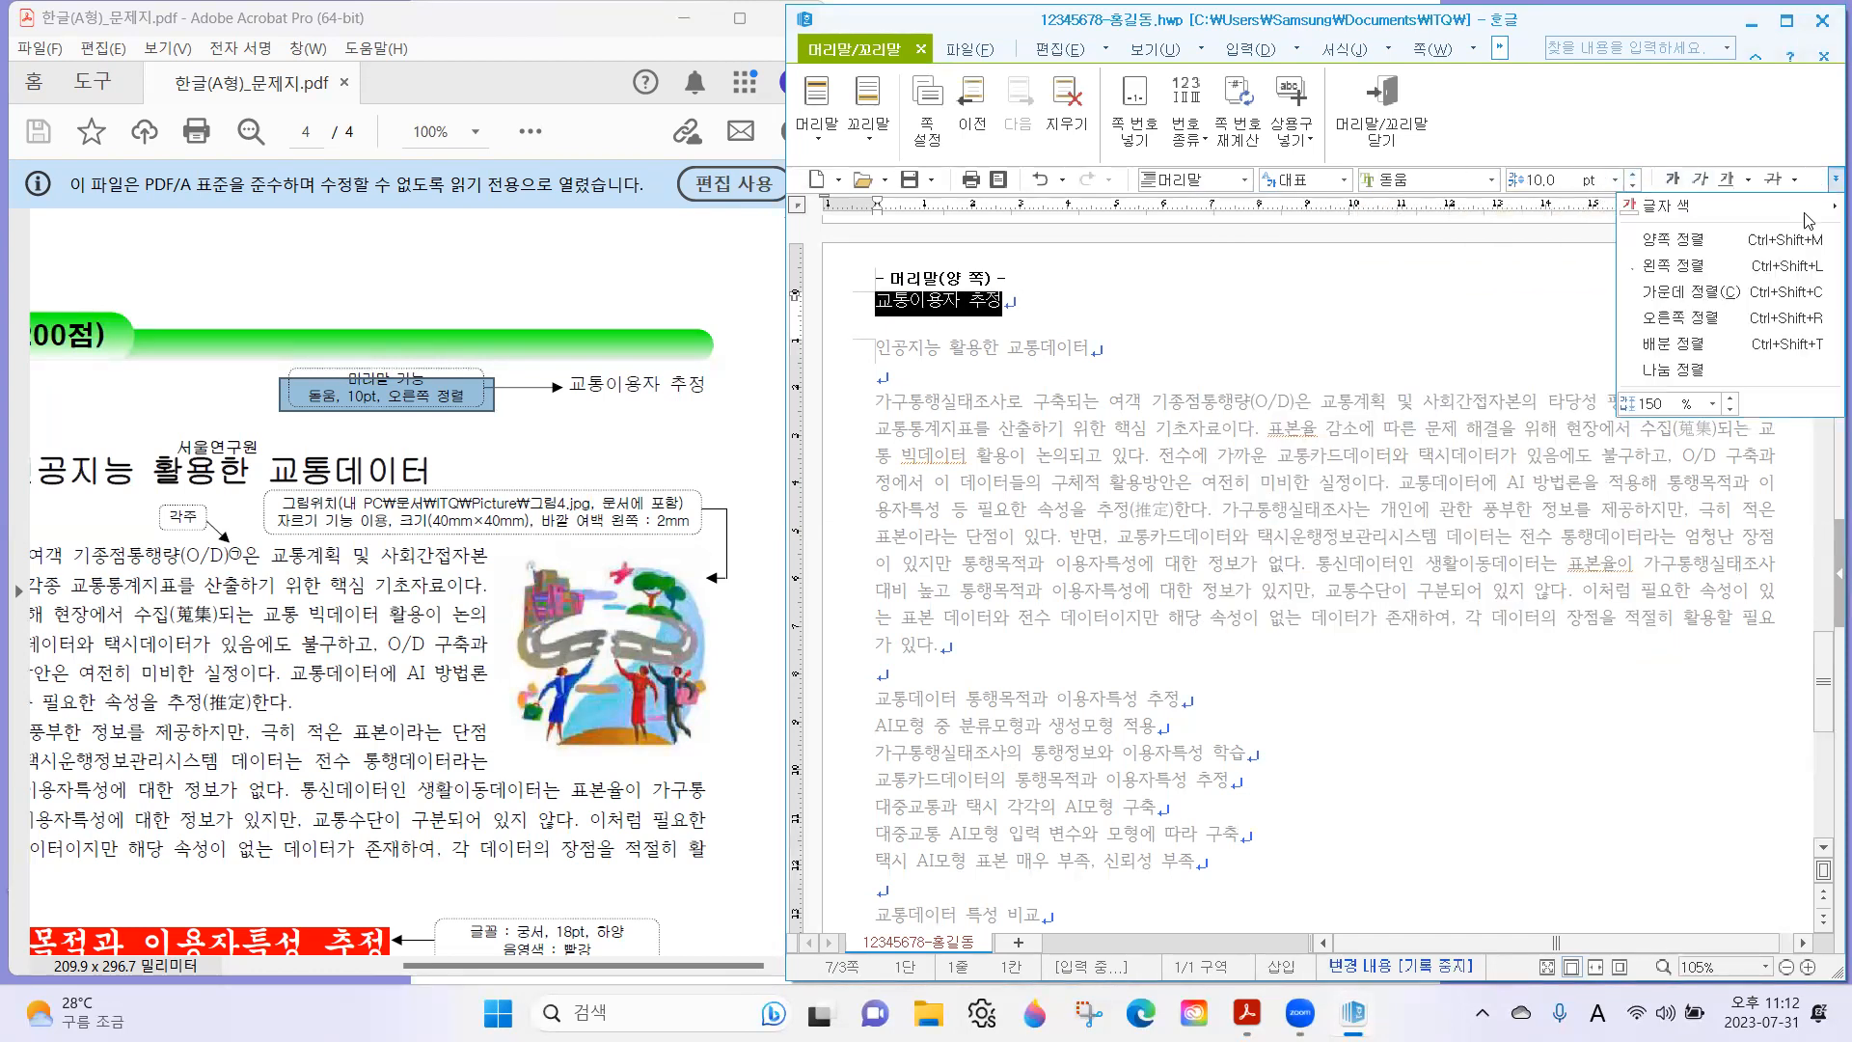
left_click(1713, 321)
left_click(1381, 106)
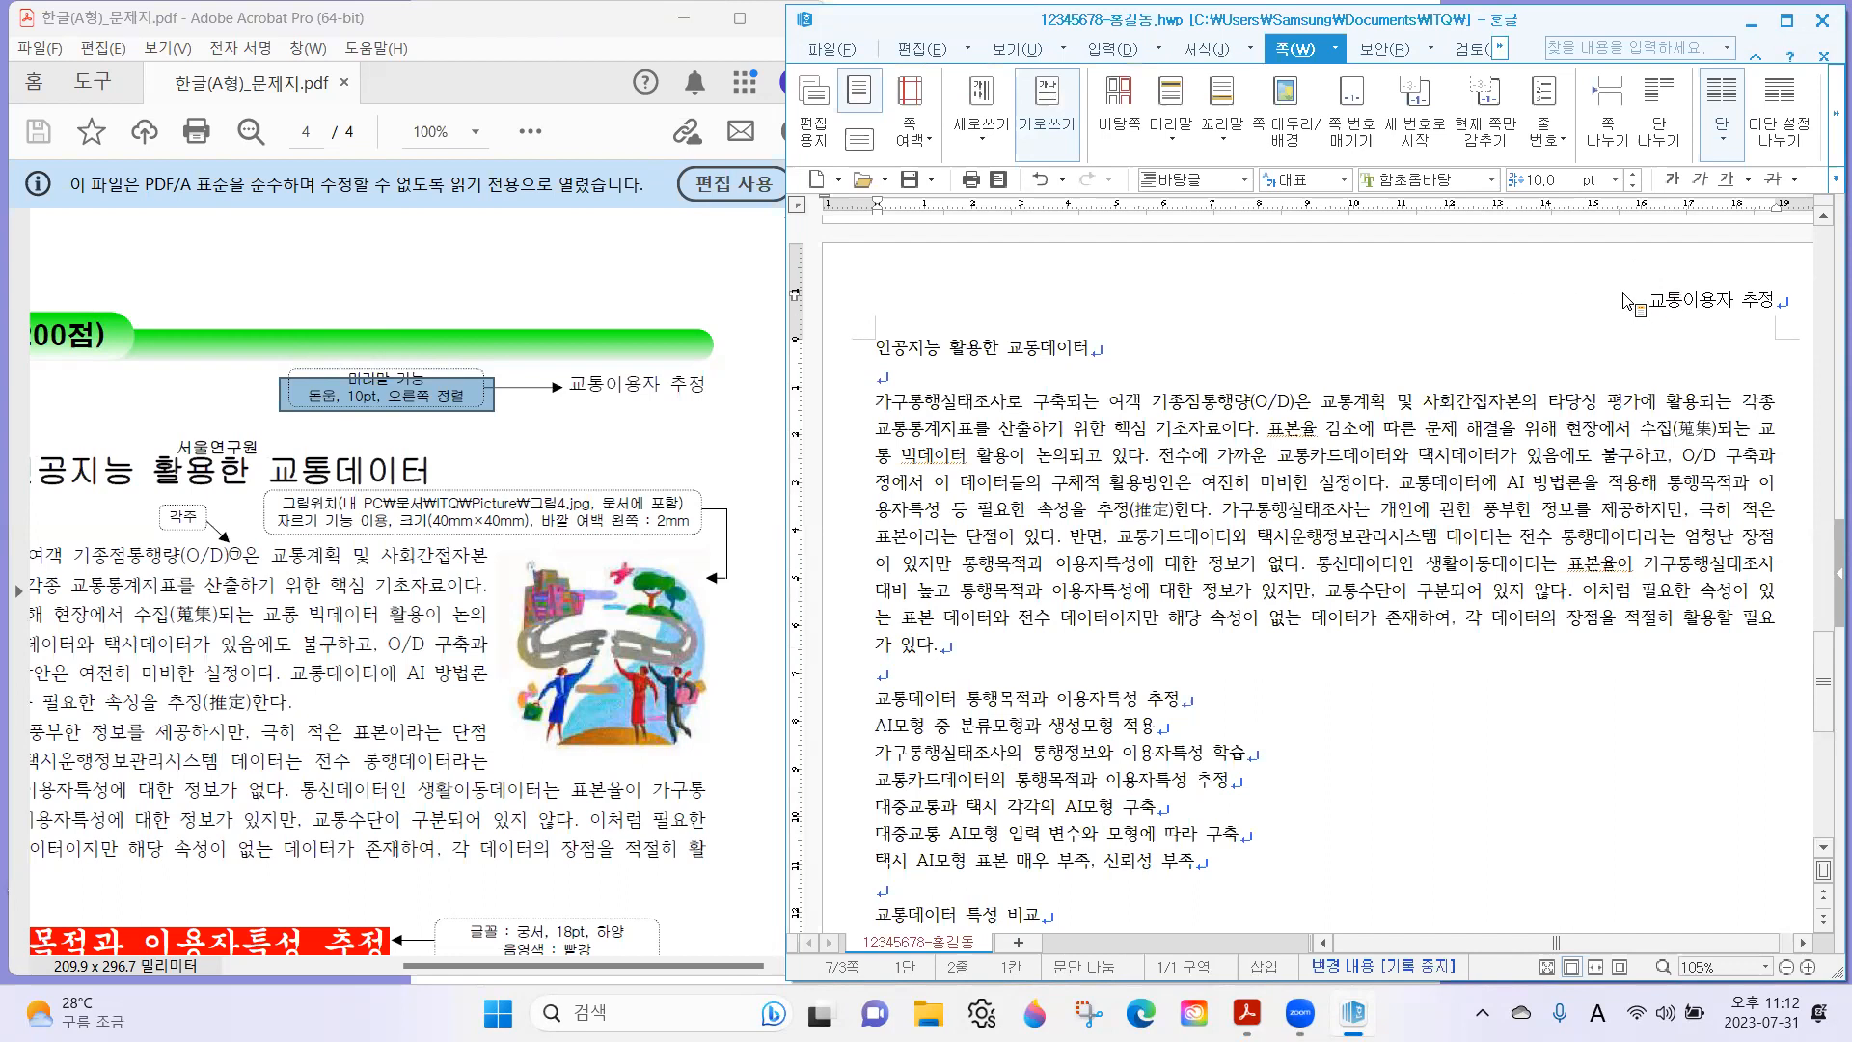
Reopen the header to check its text formatting and return to the document body.
double_click(1690, 302)
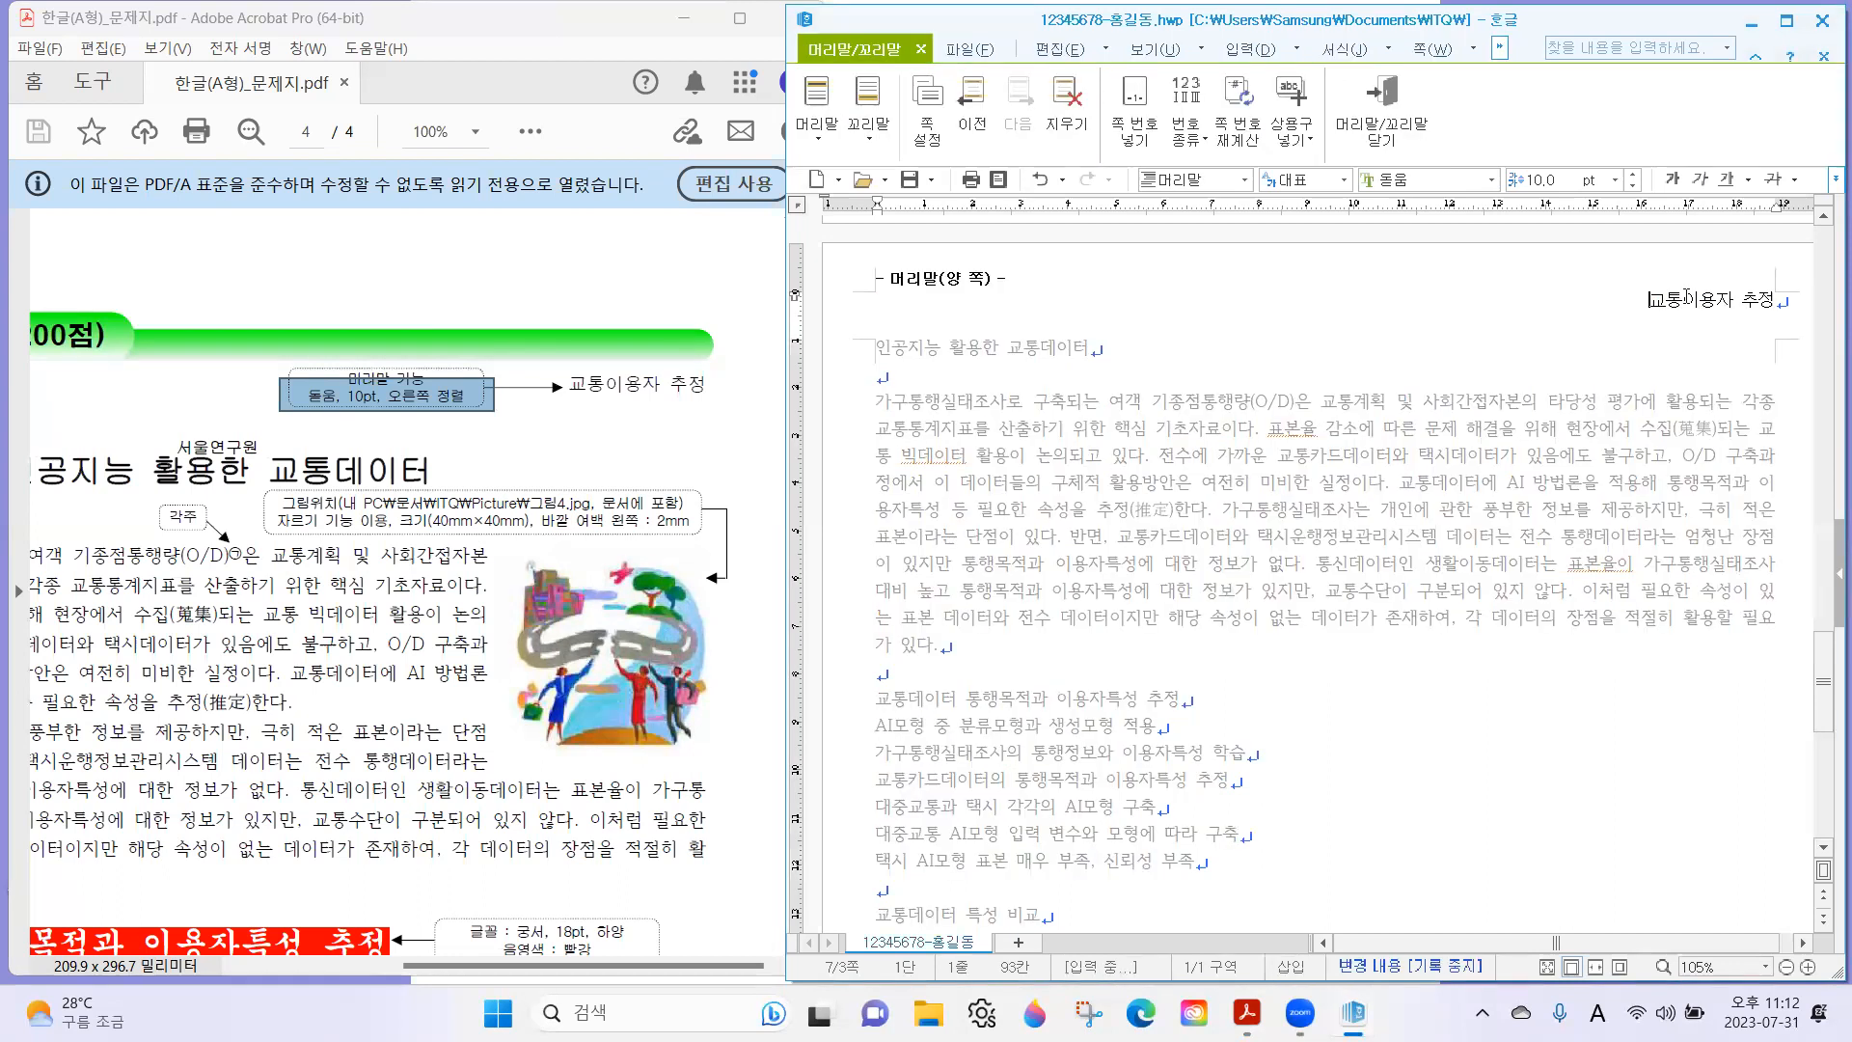
left_click_drag(1612, 308, 1824, 312)
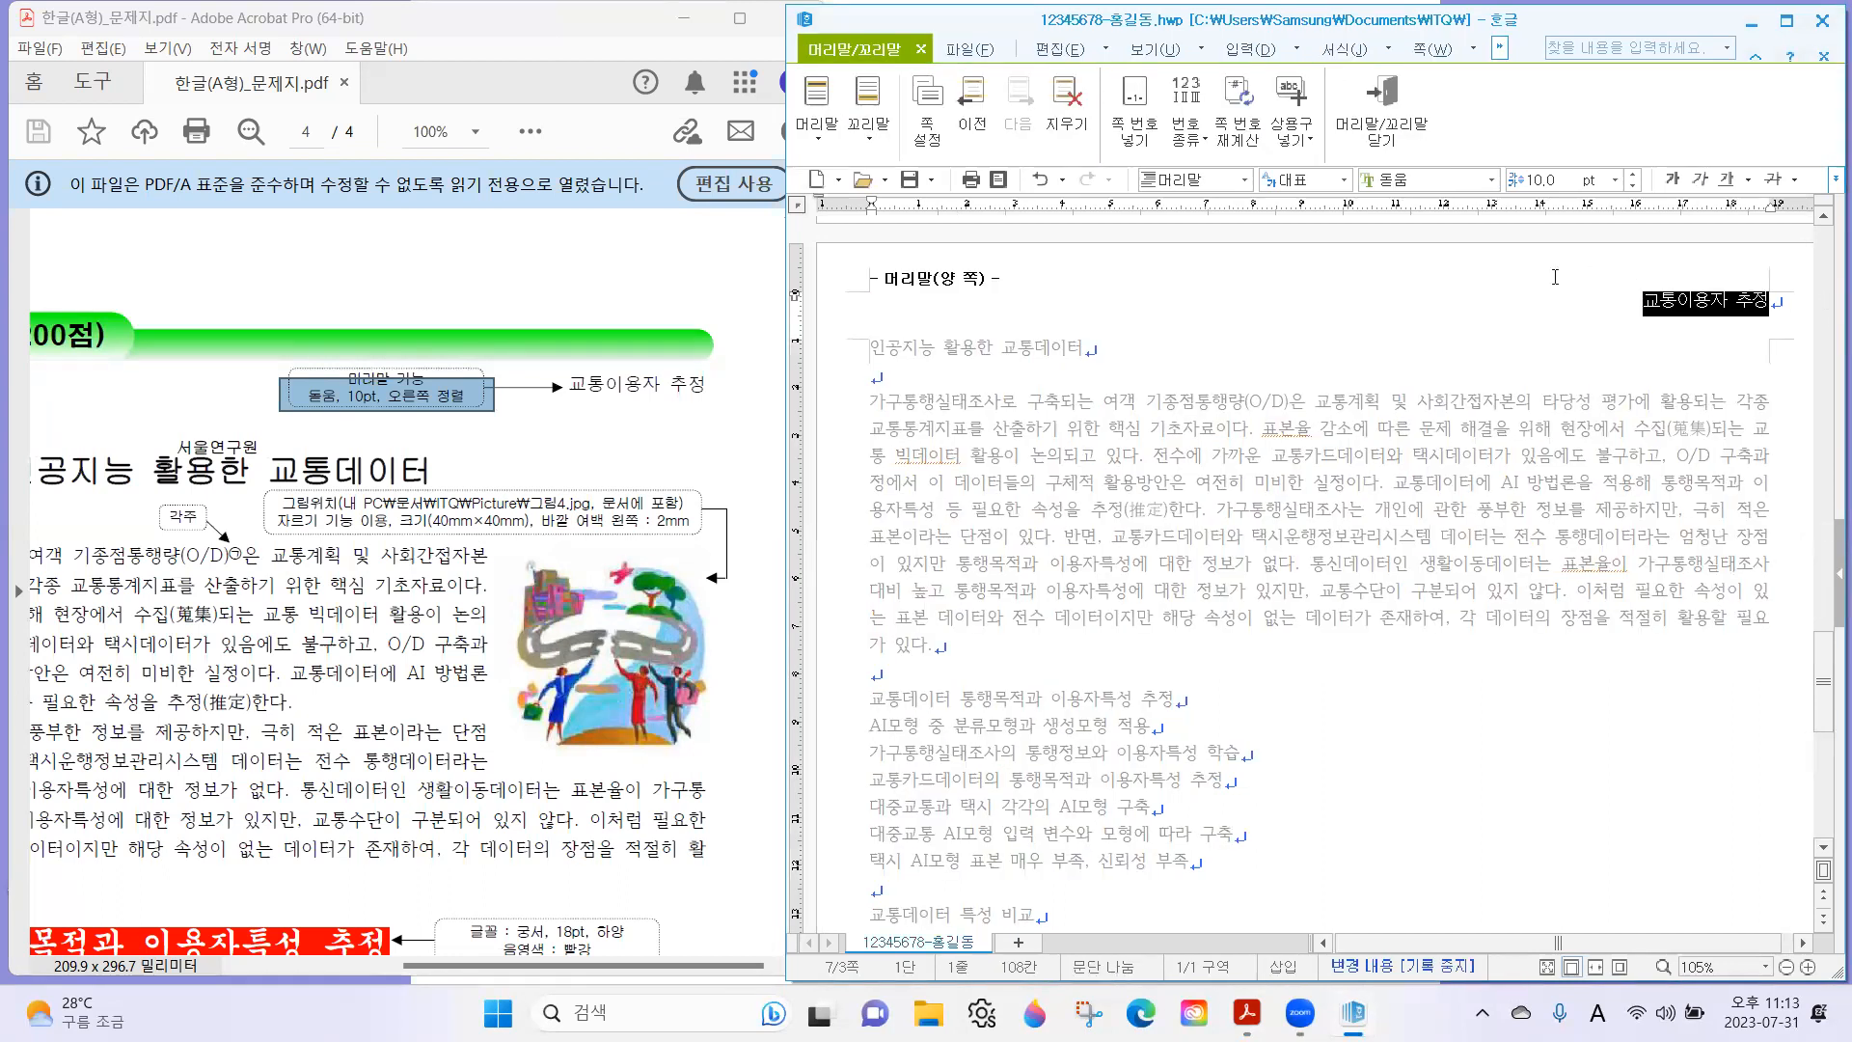
left_click(1678, 298)
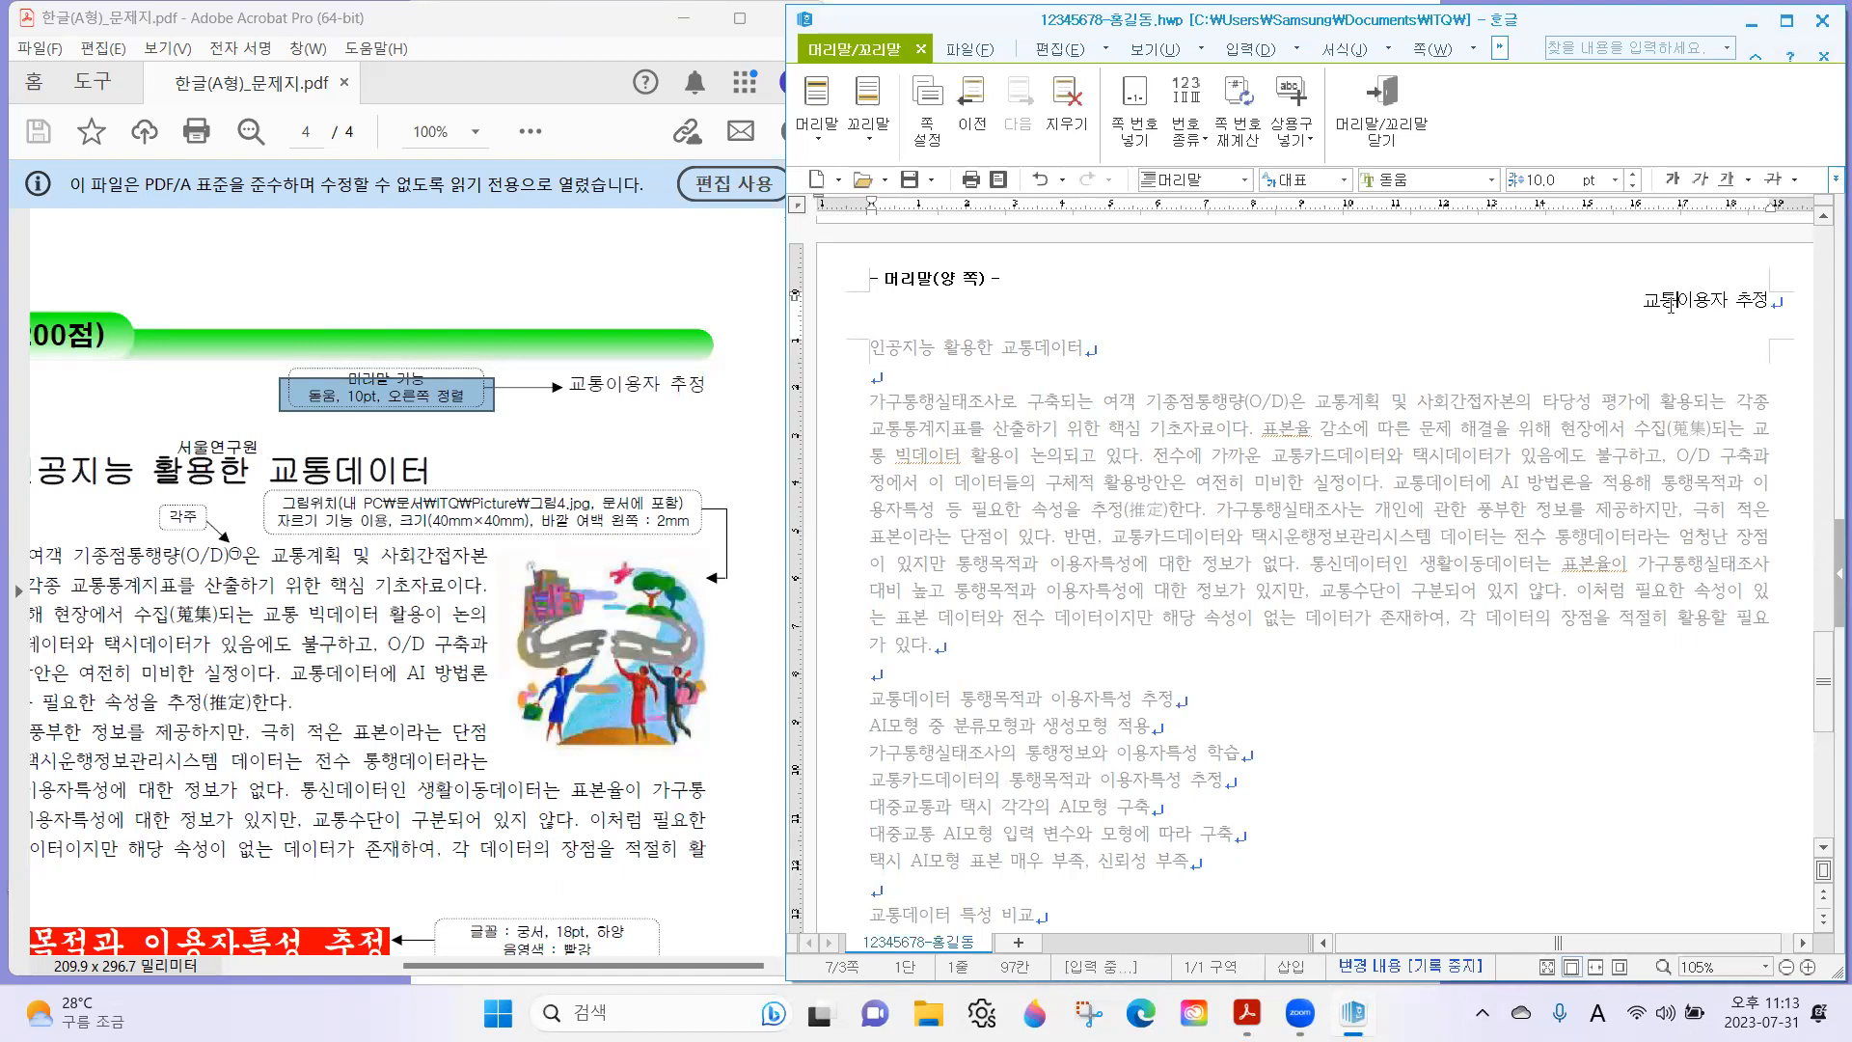
left_click(1383, 114)
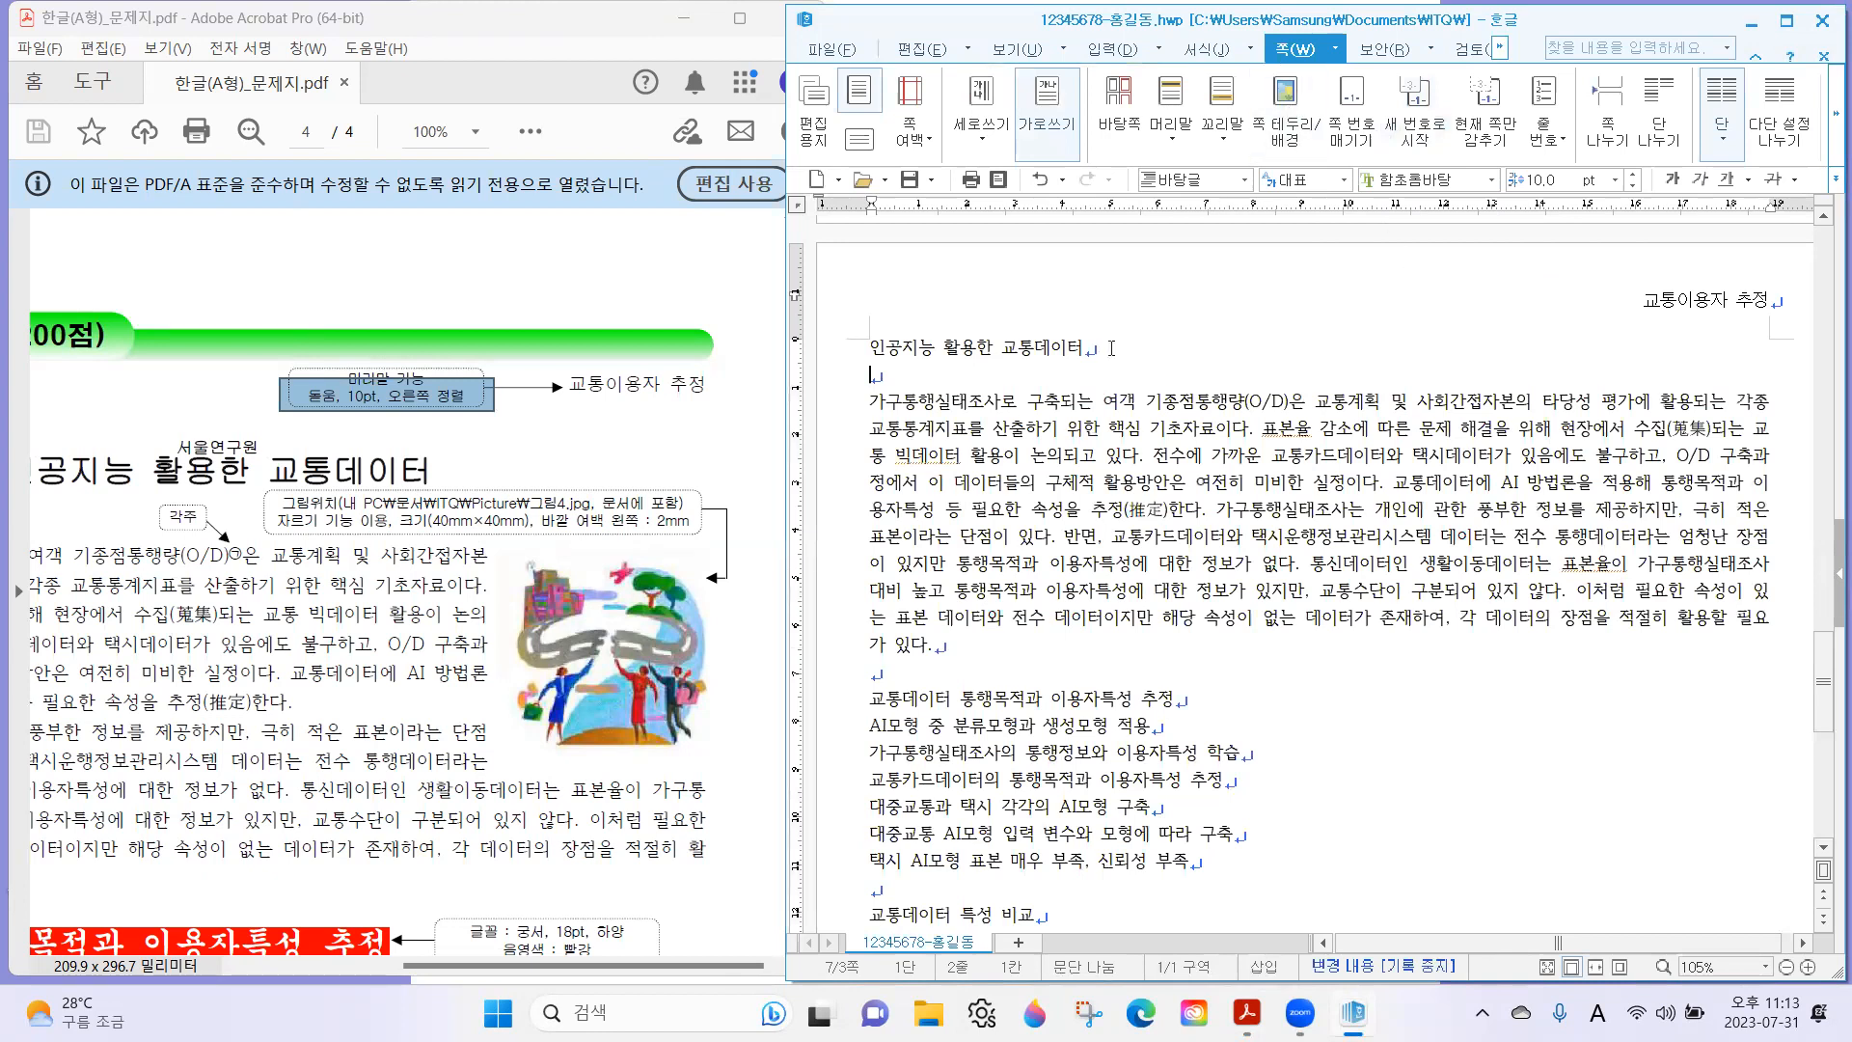
Check the title requirements on the exam sheet PDF and set the font of the title "인공지능 활용한 교통데이터" to 굴림.
left_click(261, 585)
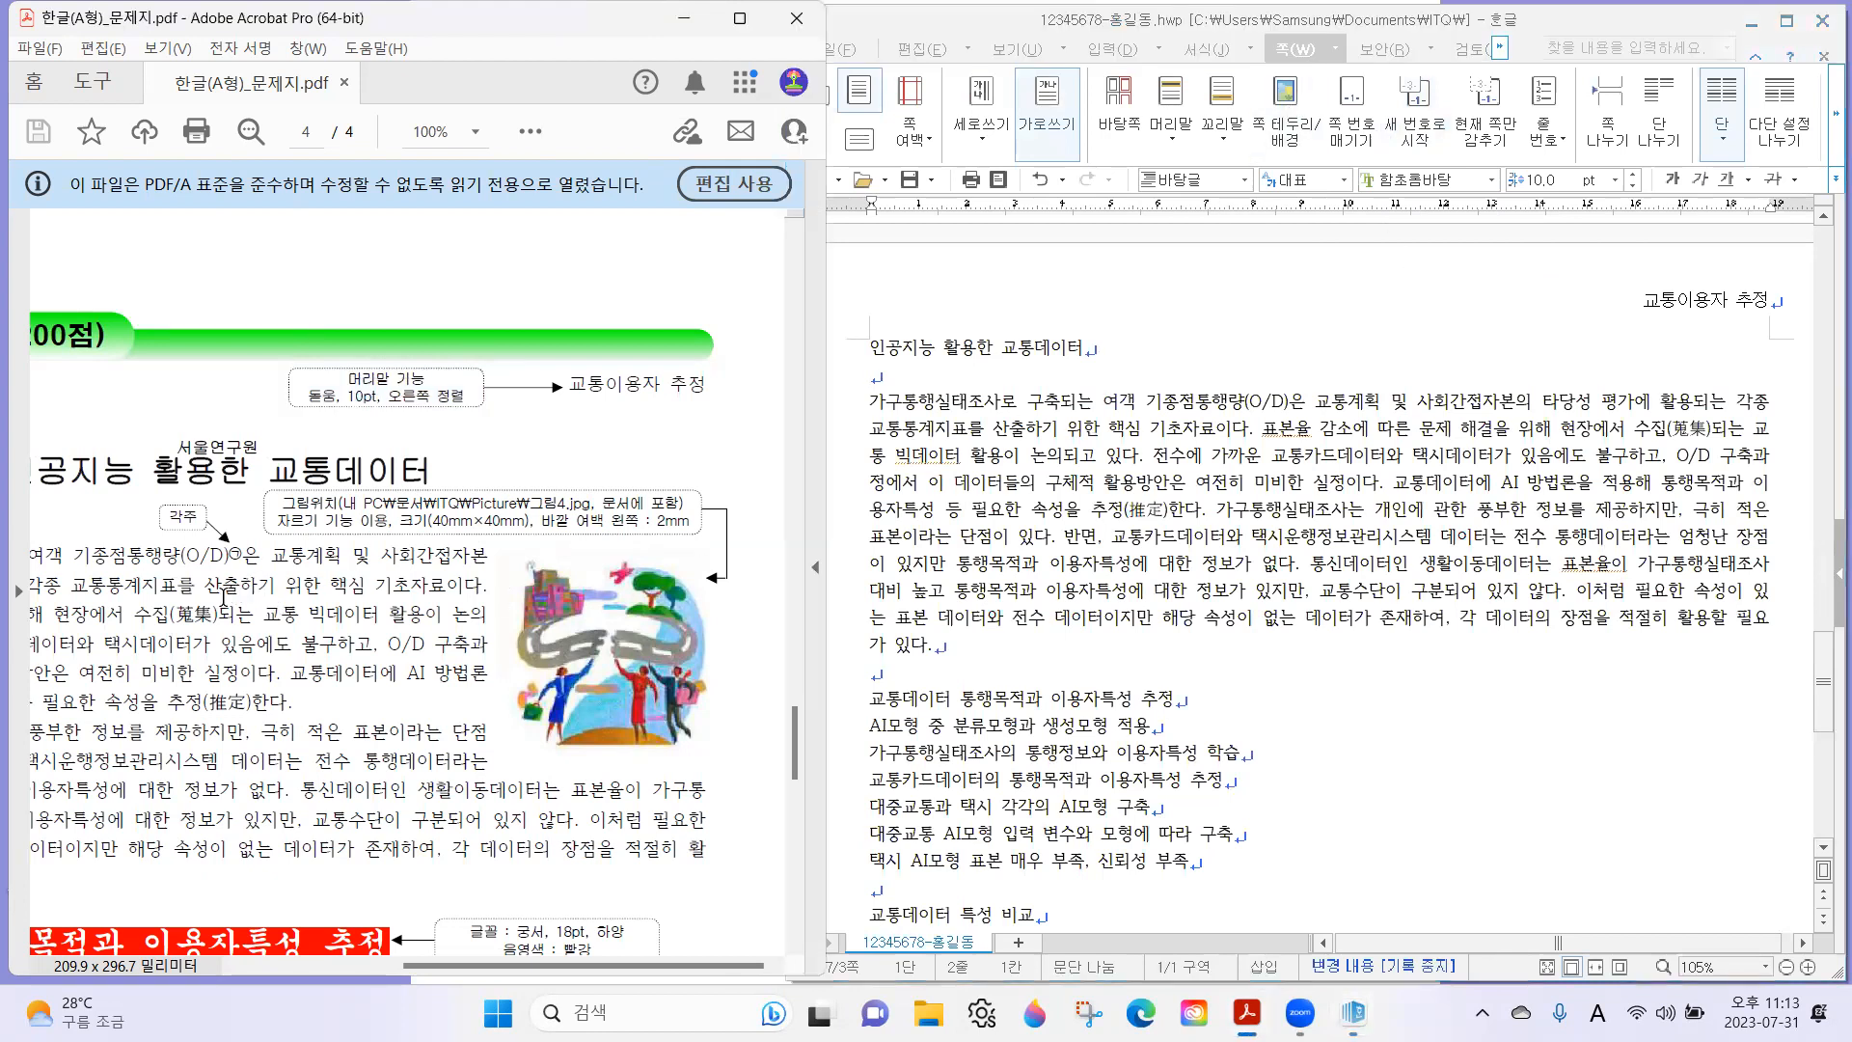
scroll(232, 593, "left", 3)
scroll(318, 620, "left", 3)
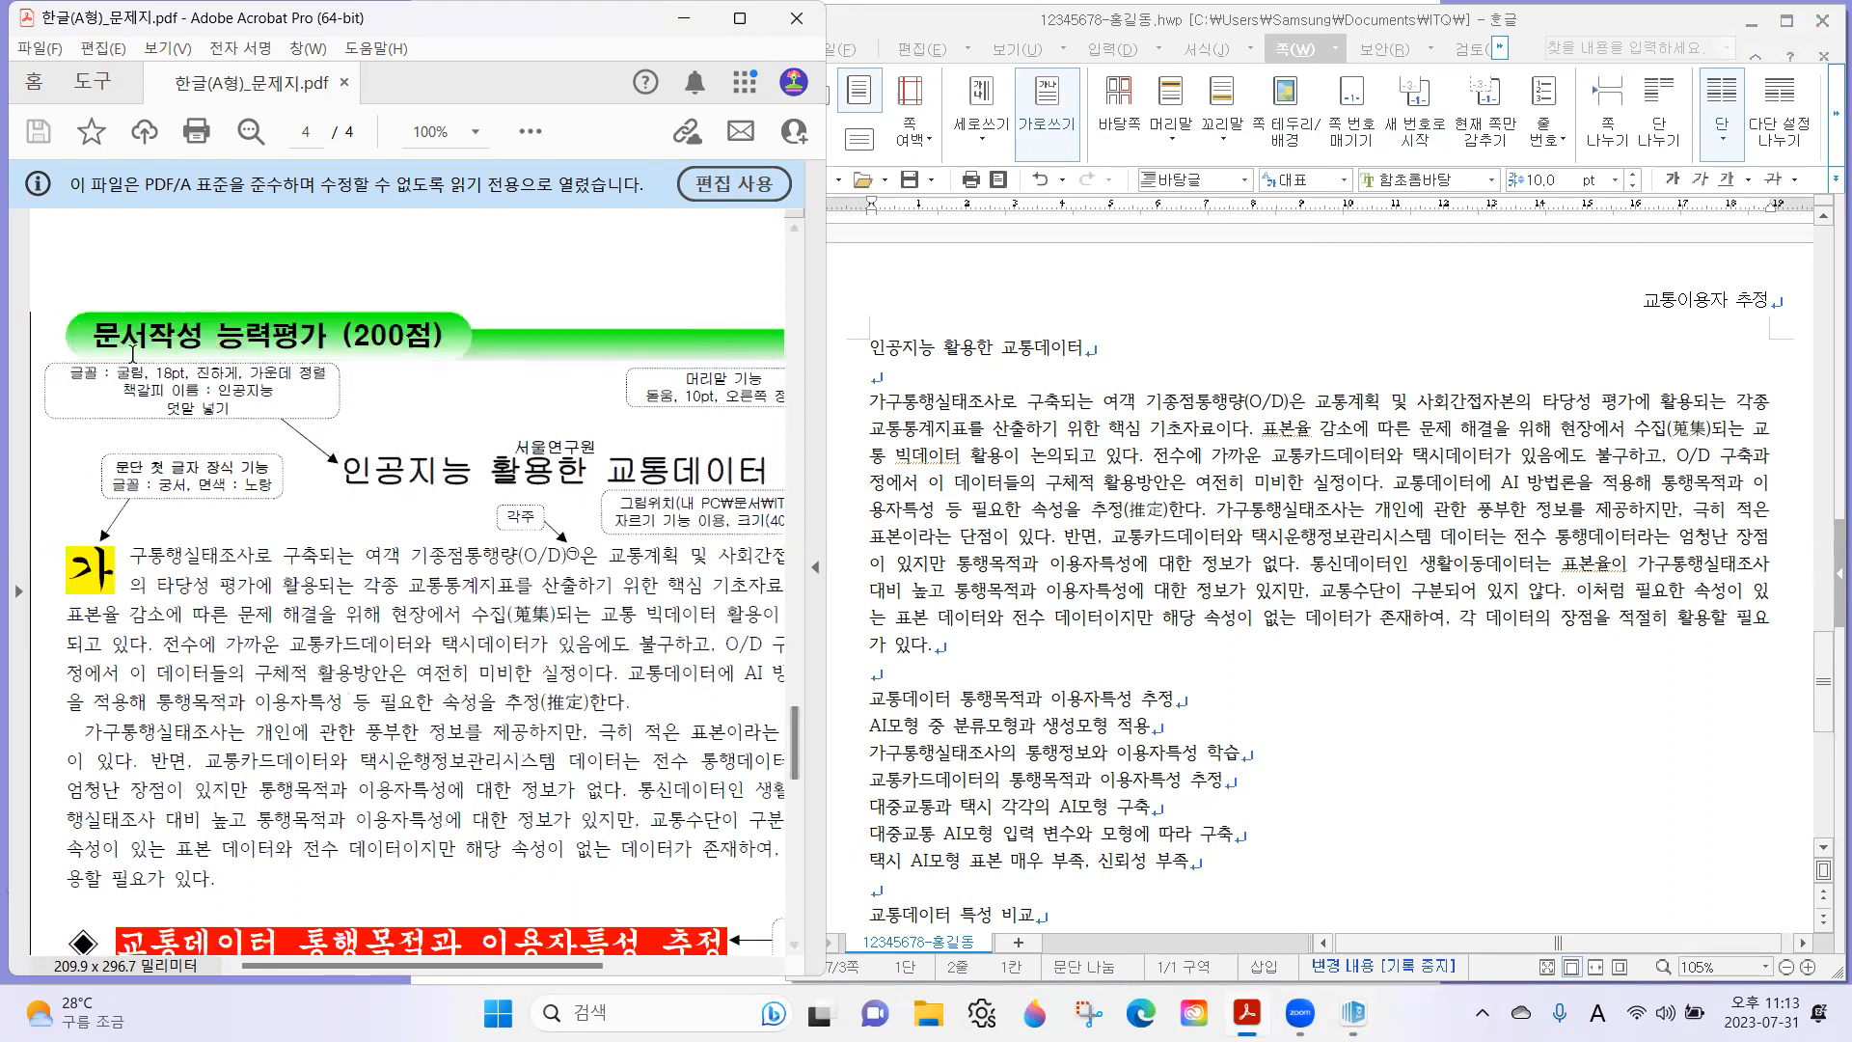
left_click_drag(43, 345, 385, 379)
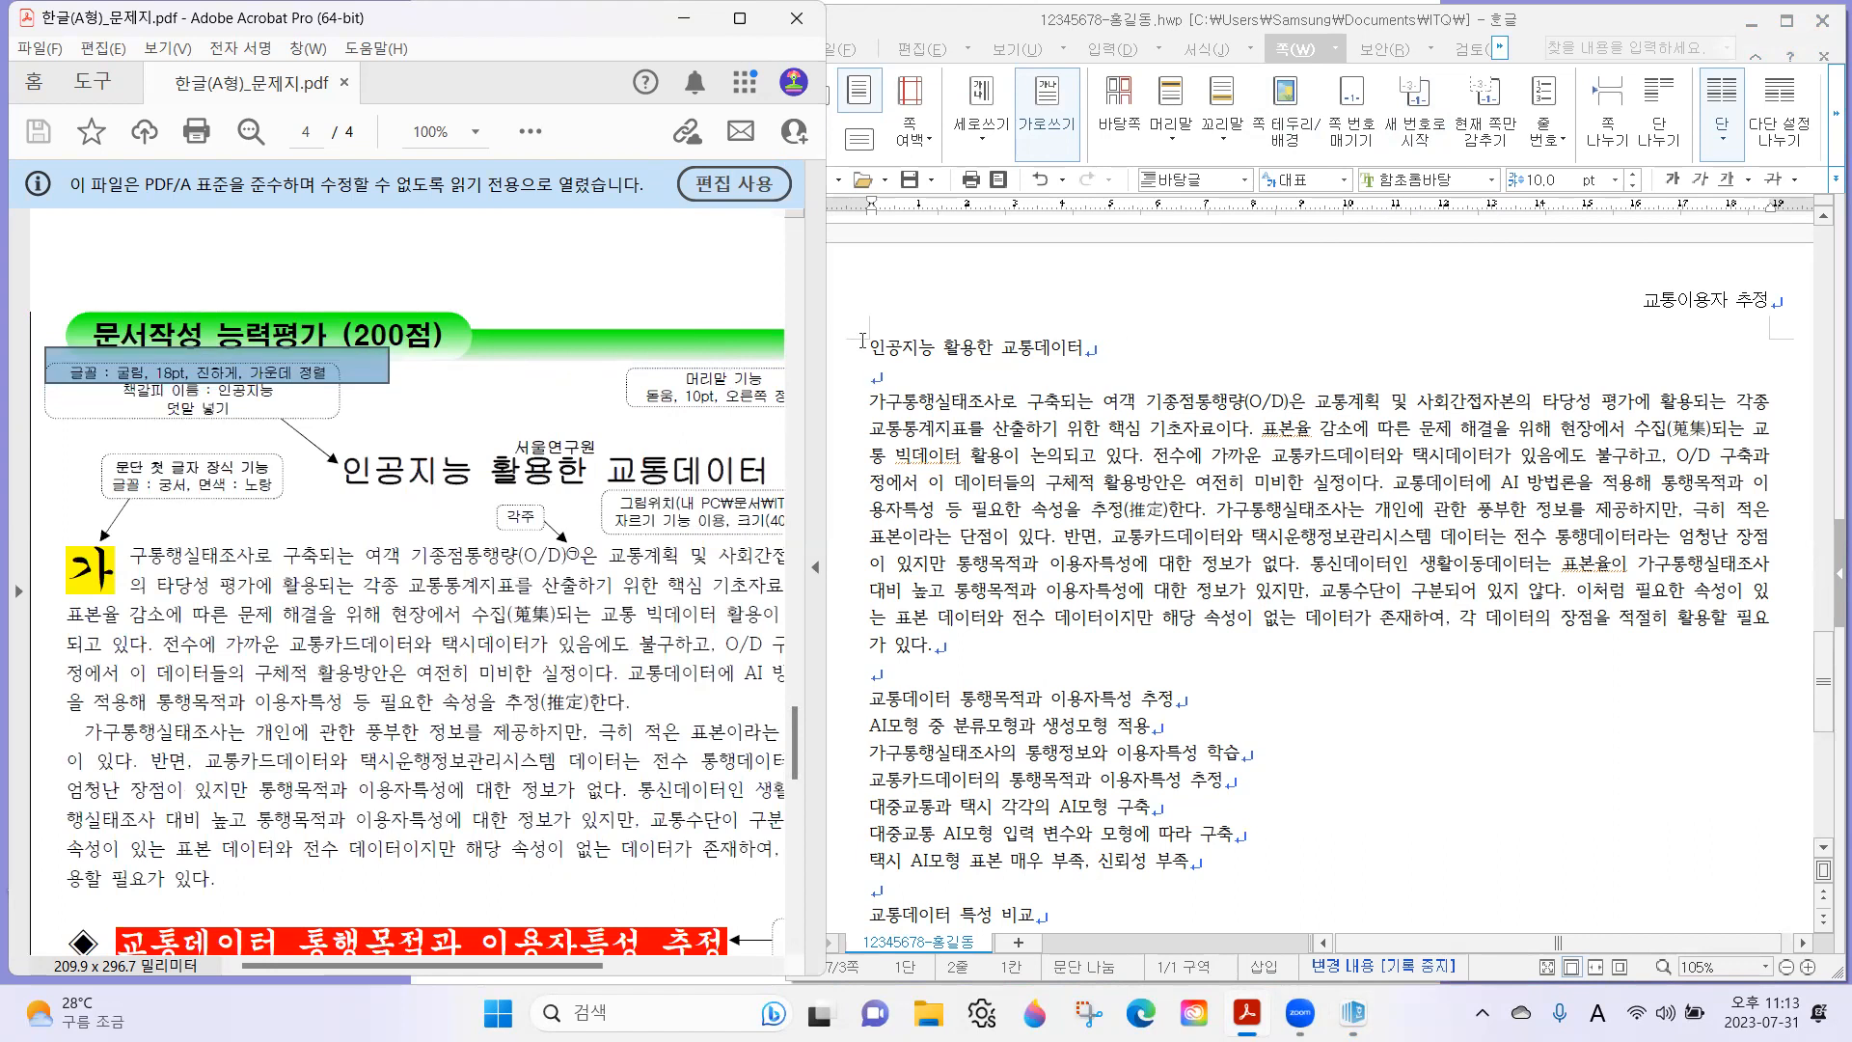
left_click_drag(862, 340, 1205, 344)
left_click(1429, 171)
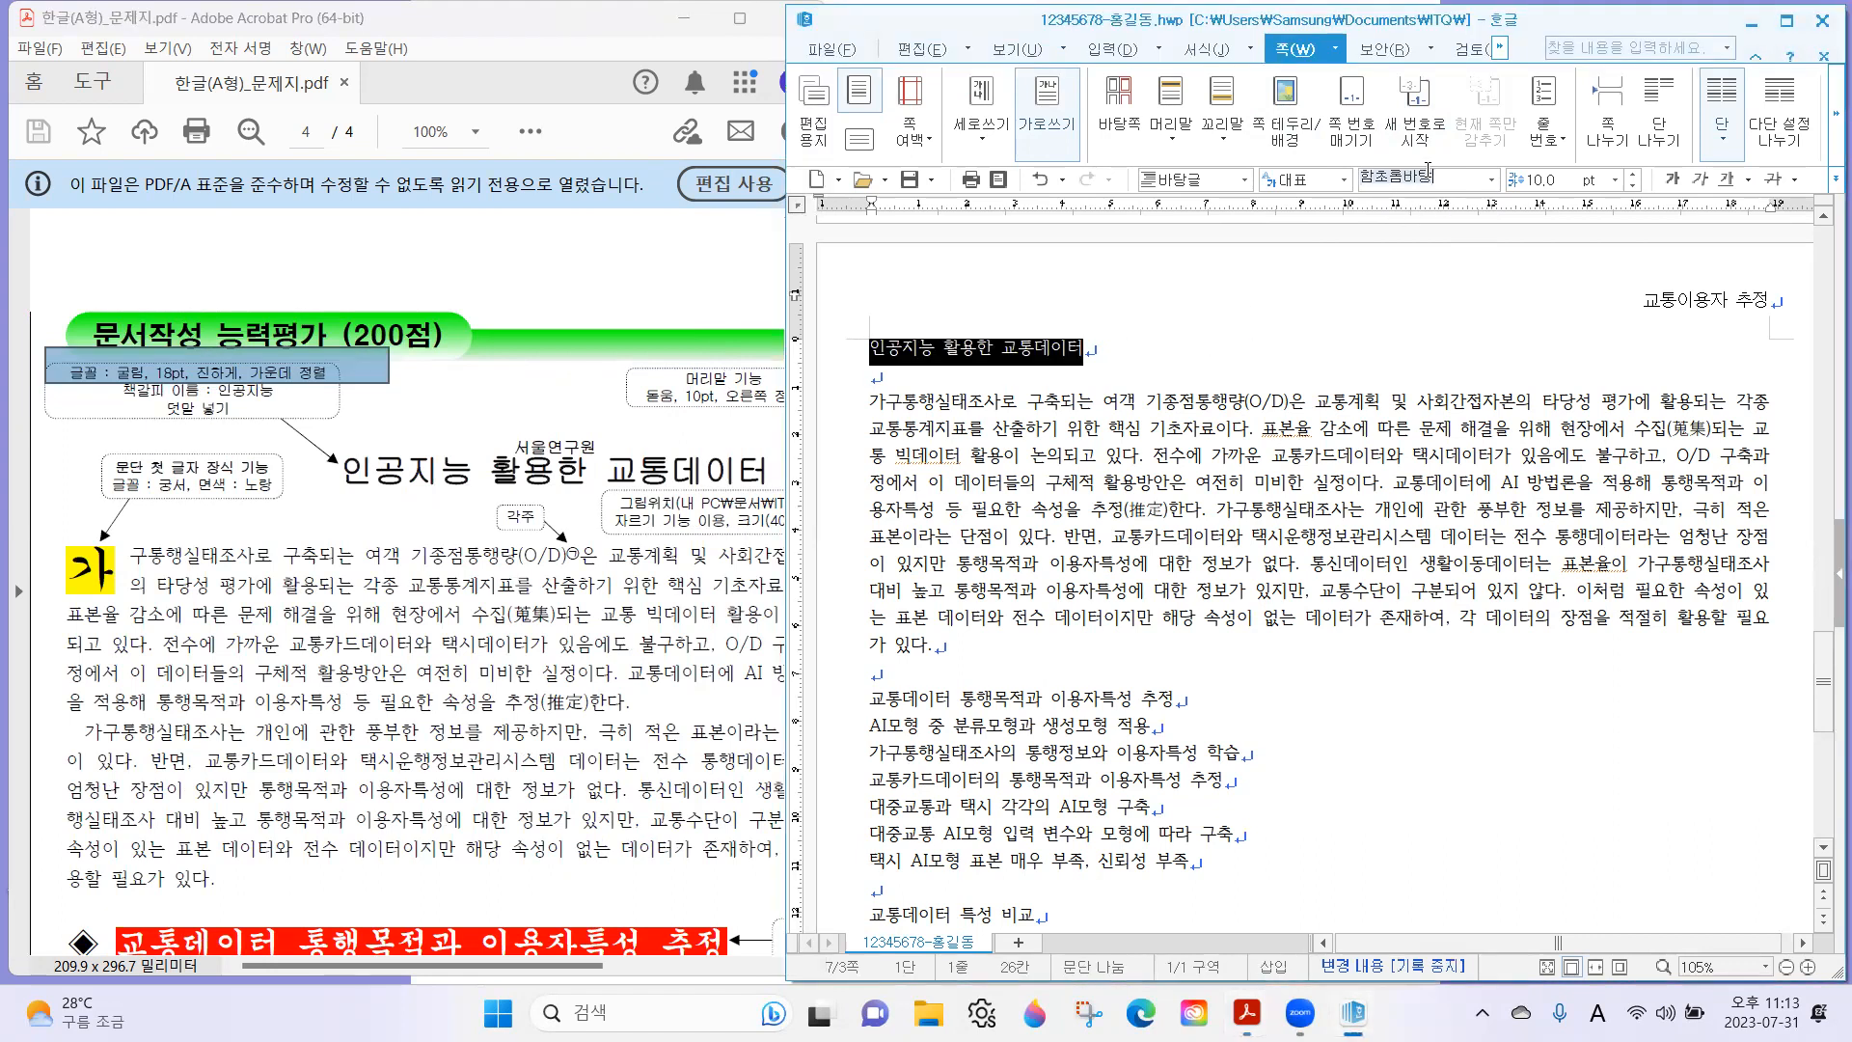
type("굴림")
key("Return")
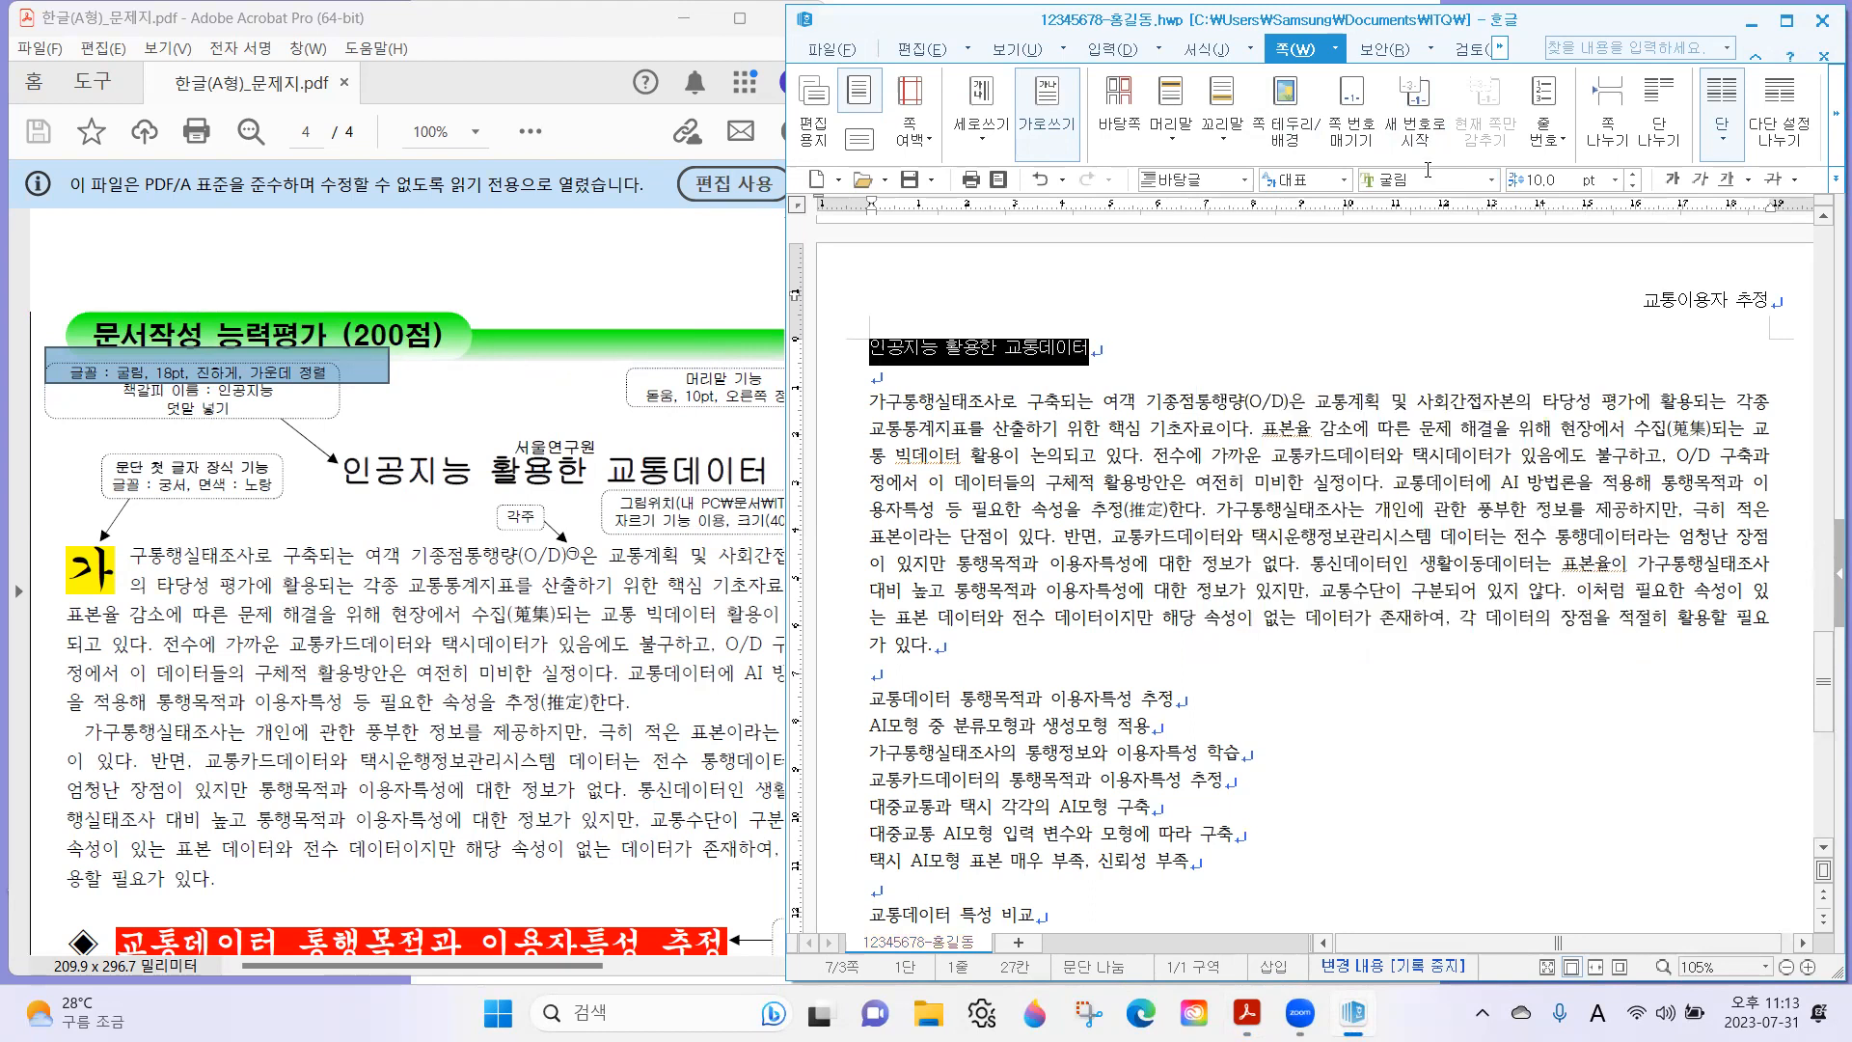
Set the title's font size to 18 pt and centre it on the page.
left_click(1542, 180)
type("18")
key("Return")
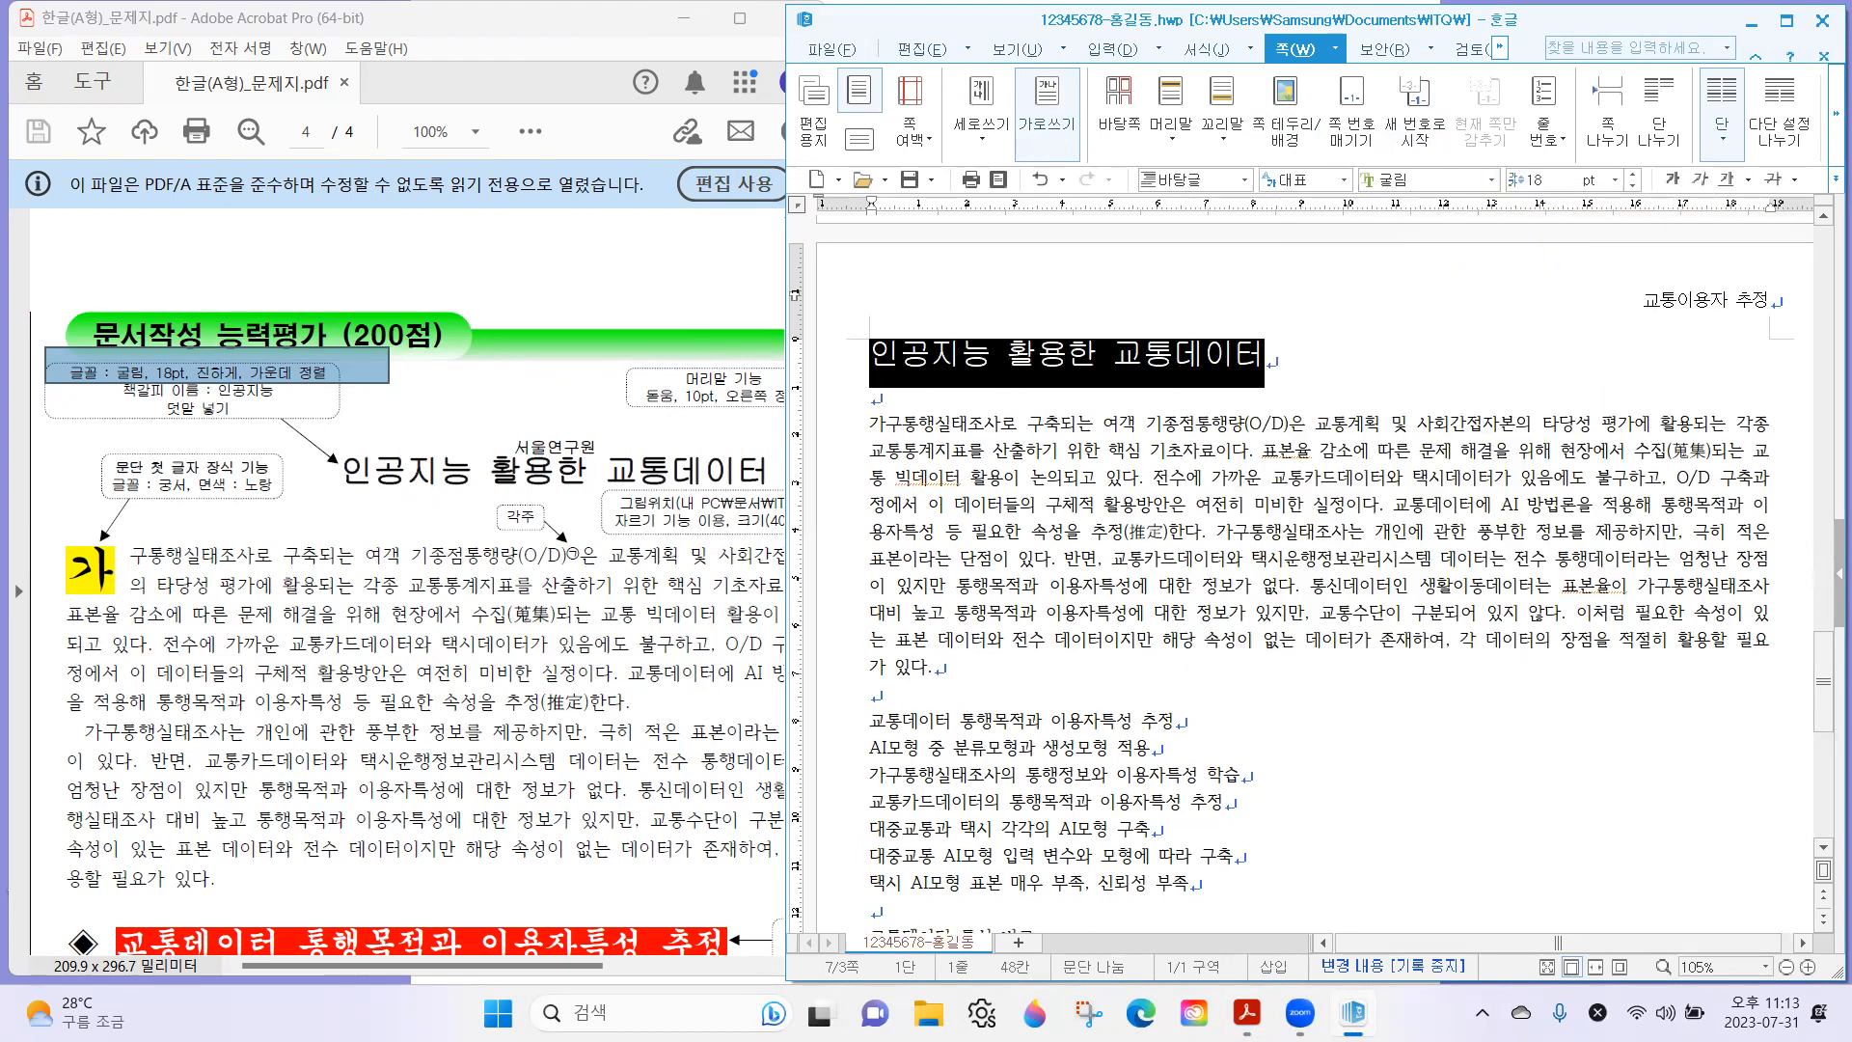
left_click(1826, 193)
left_click(1713, 289)
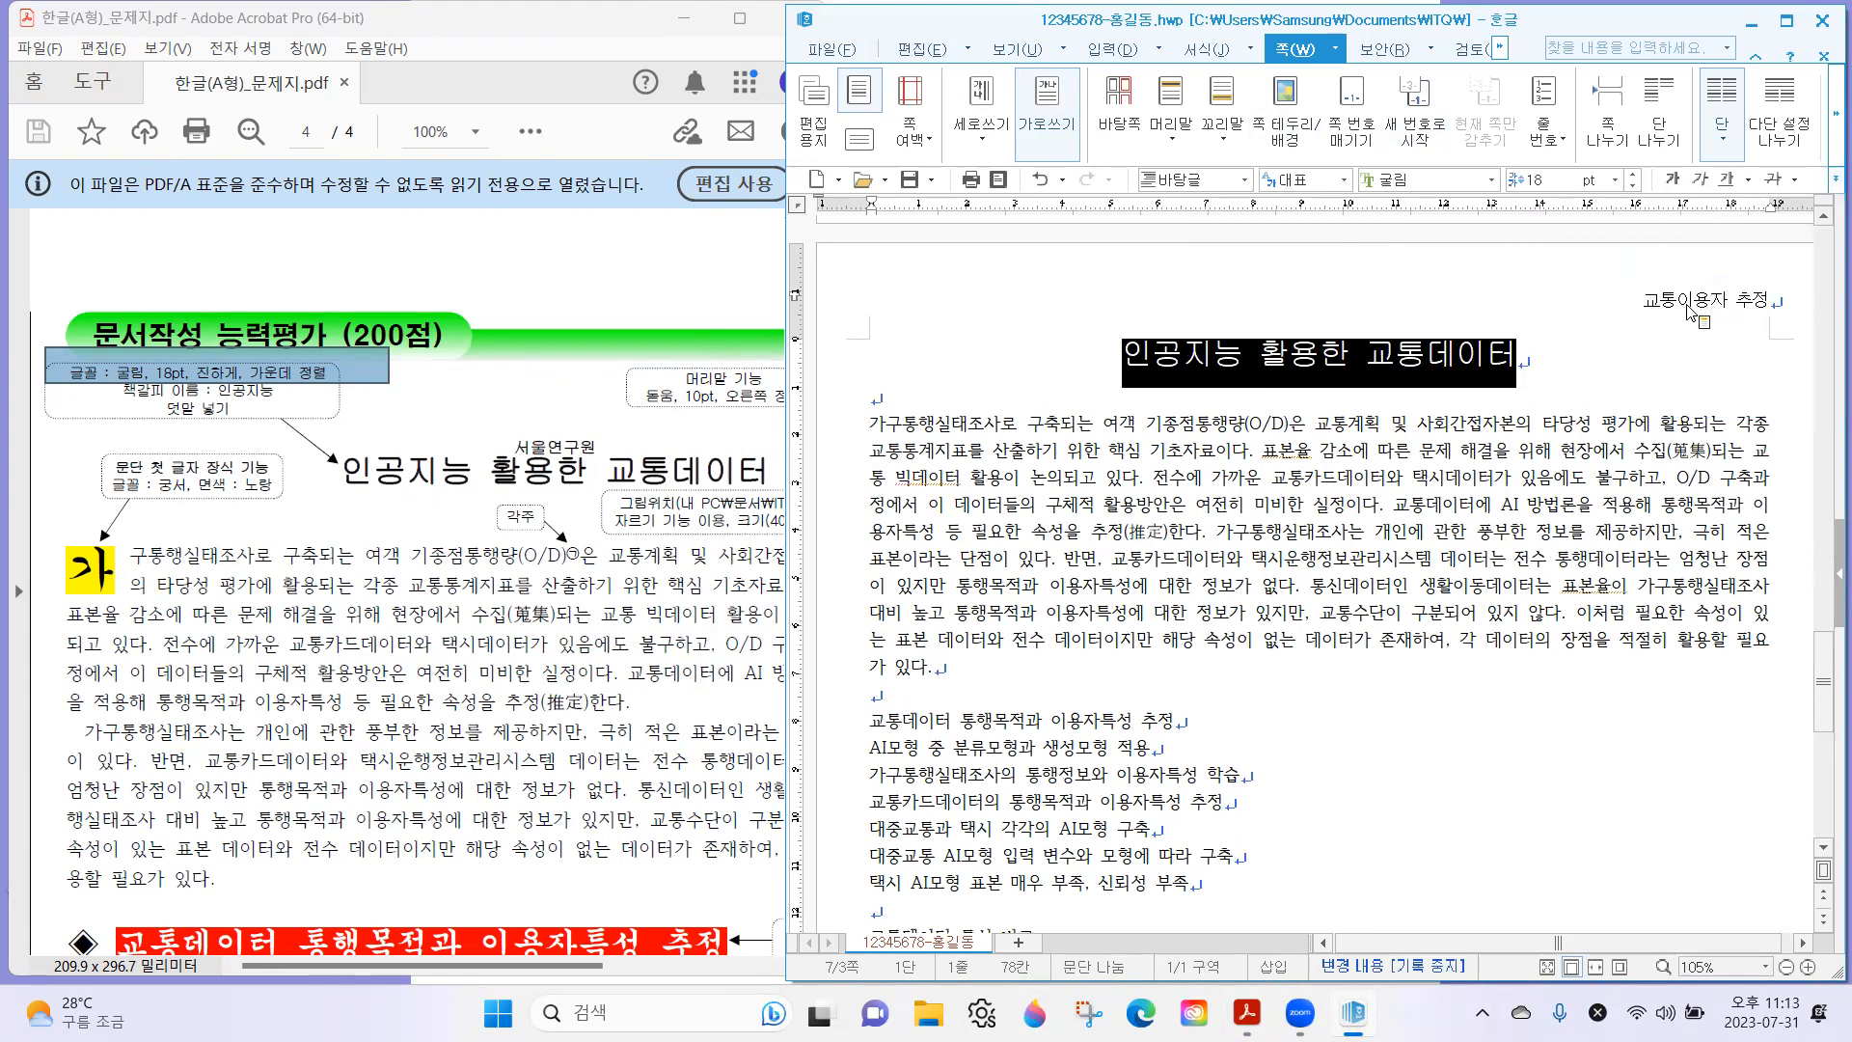
left_click(1268, 390)
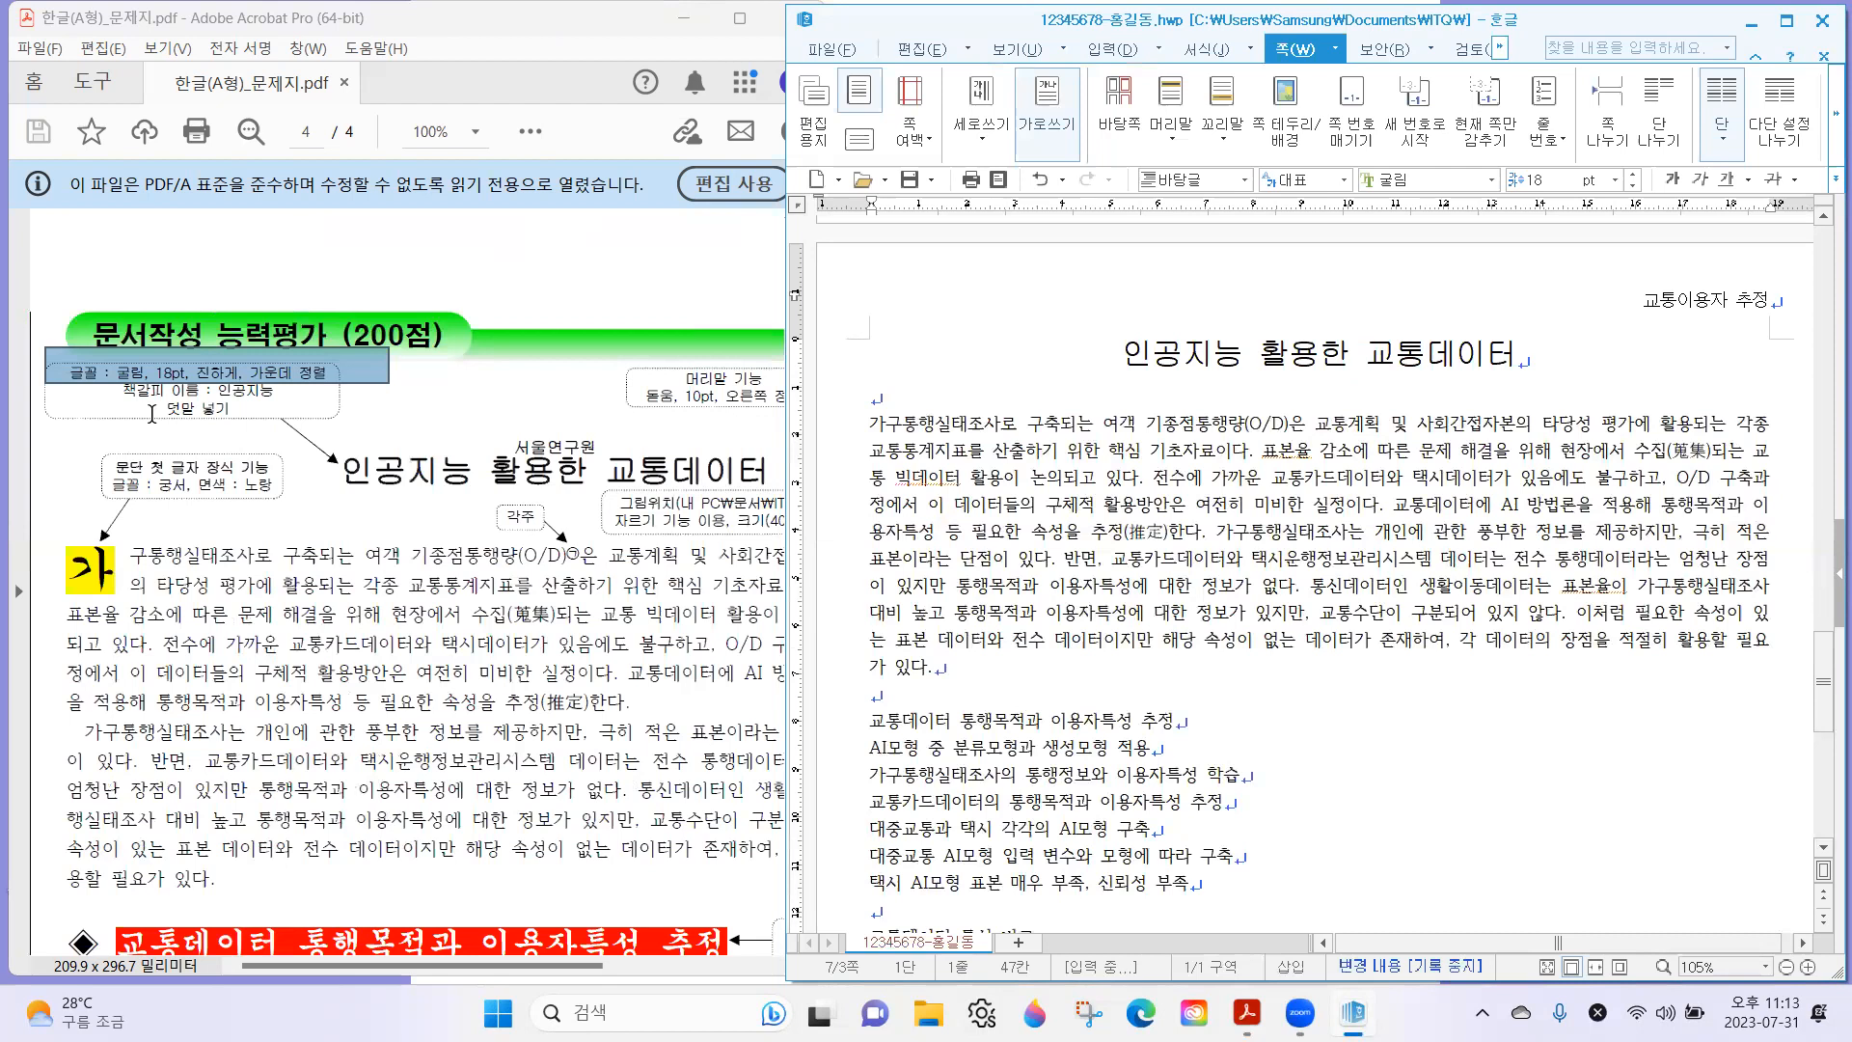
Following the exam sheet, insert the 덧말 "서울연구원" above the title "인공지능 활용한 교통데이터".
left_click(152, 412)
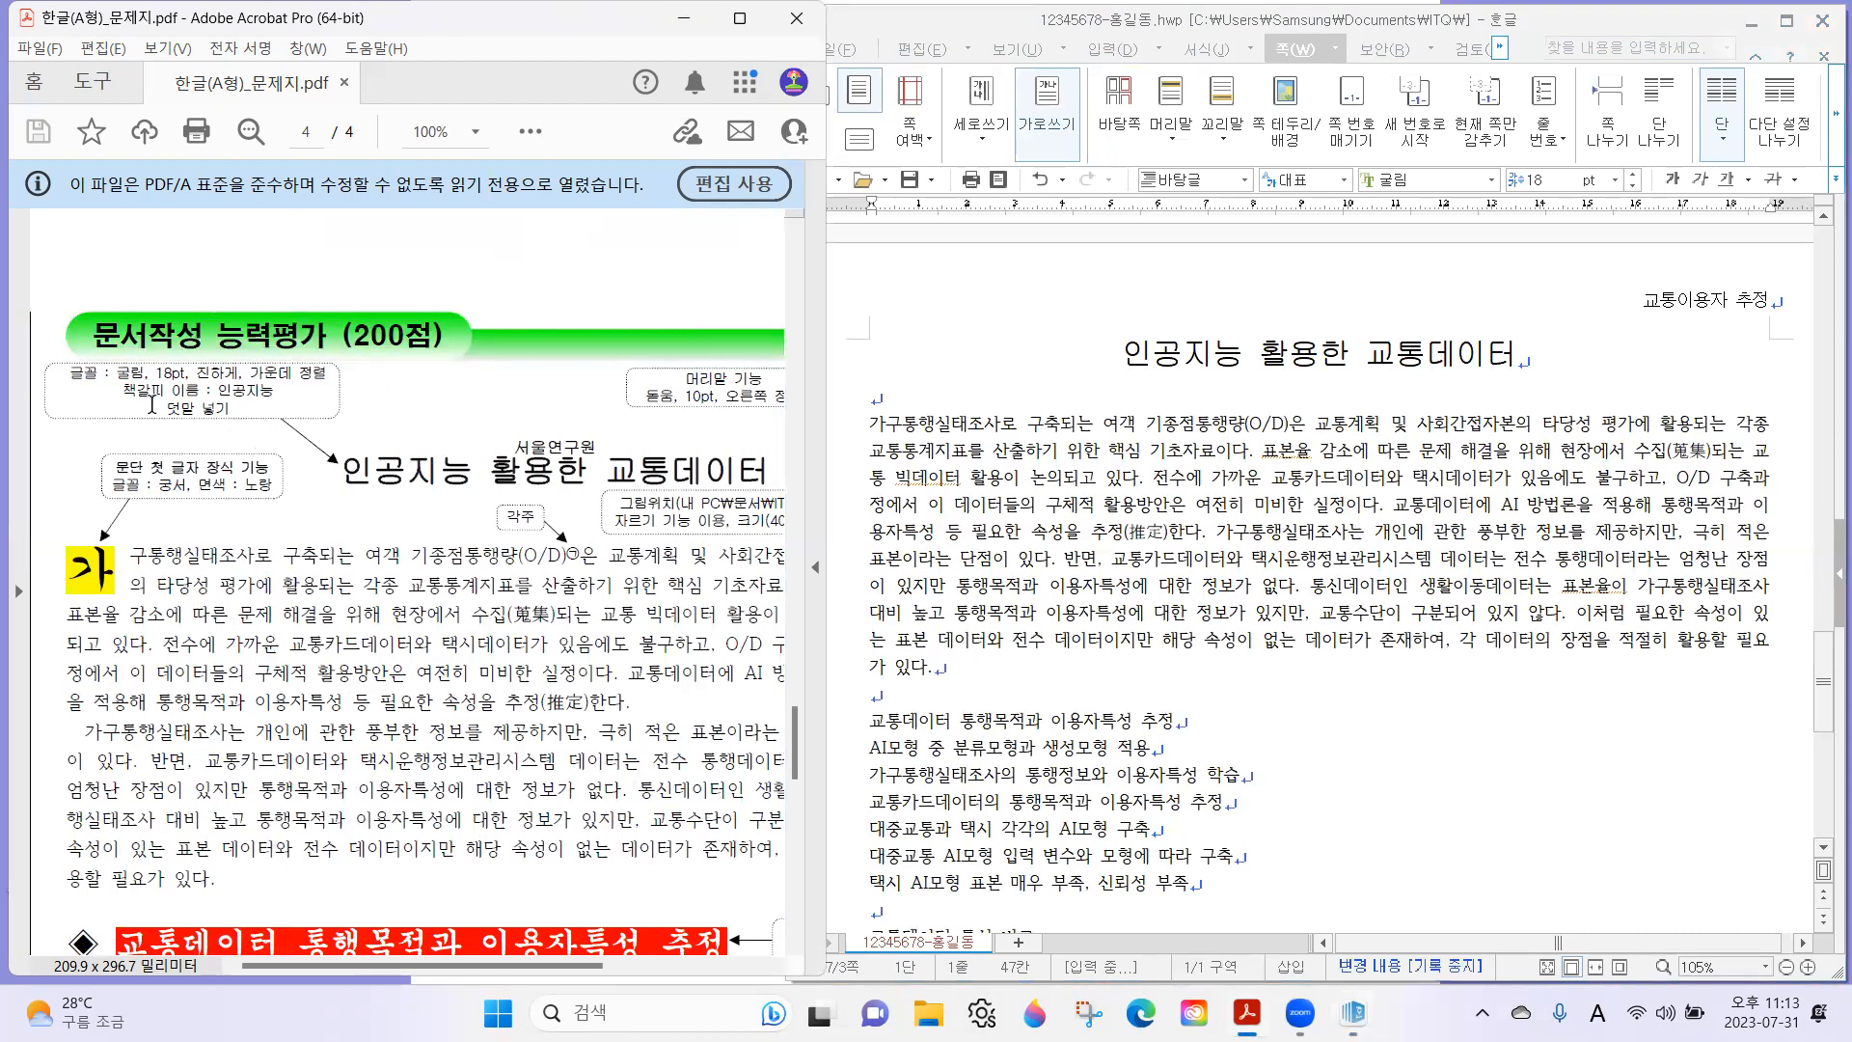
left_click_drag(151, 400, 255, 425)
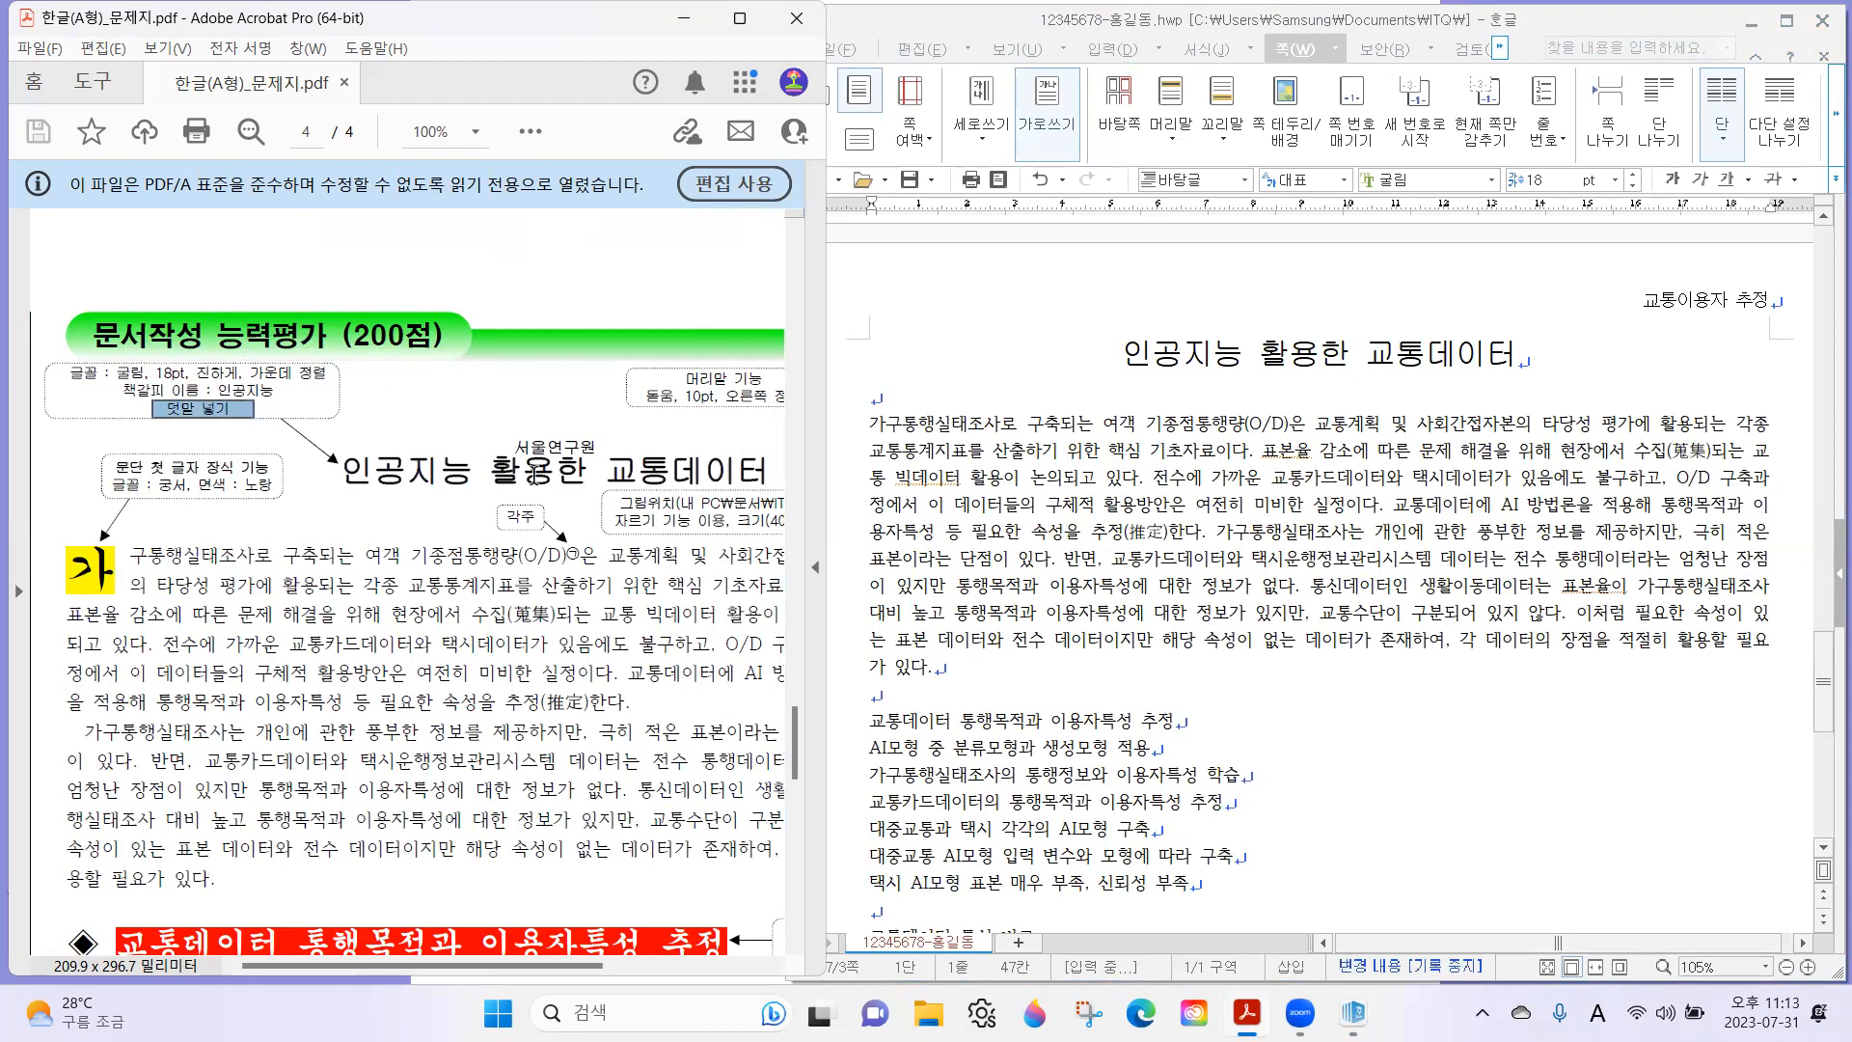
left_click_drag(356, 472, 769, 494)
left_click_drag(492, 425, 609, 474)
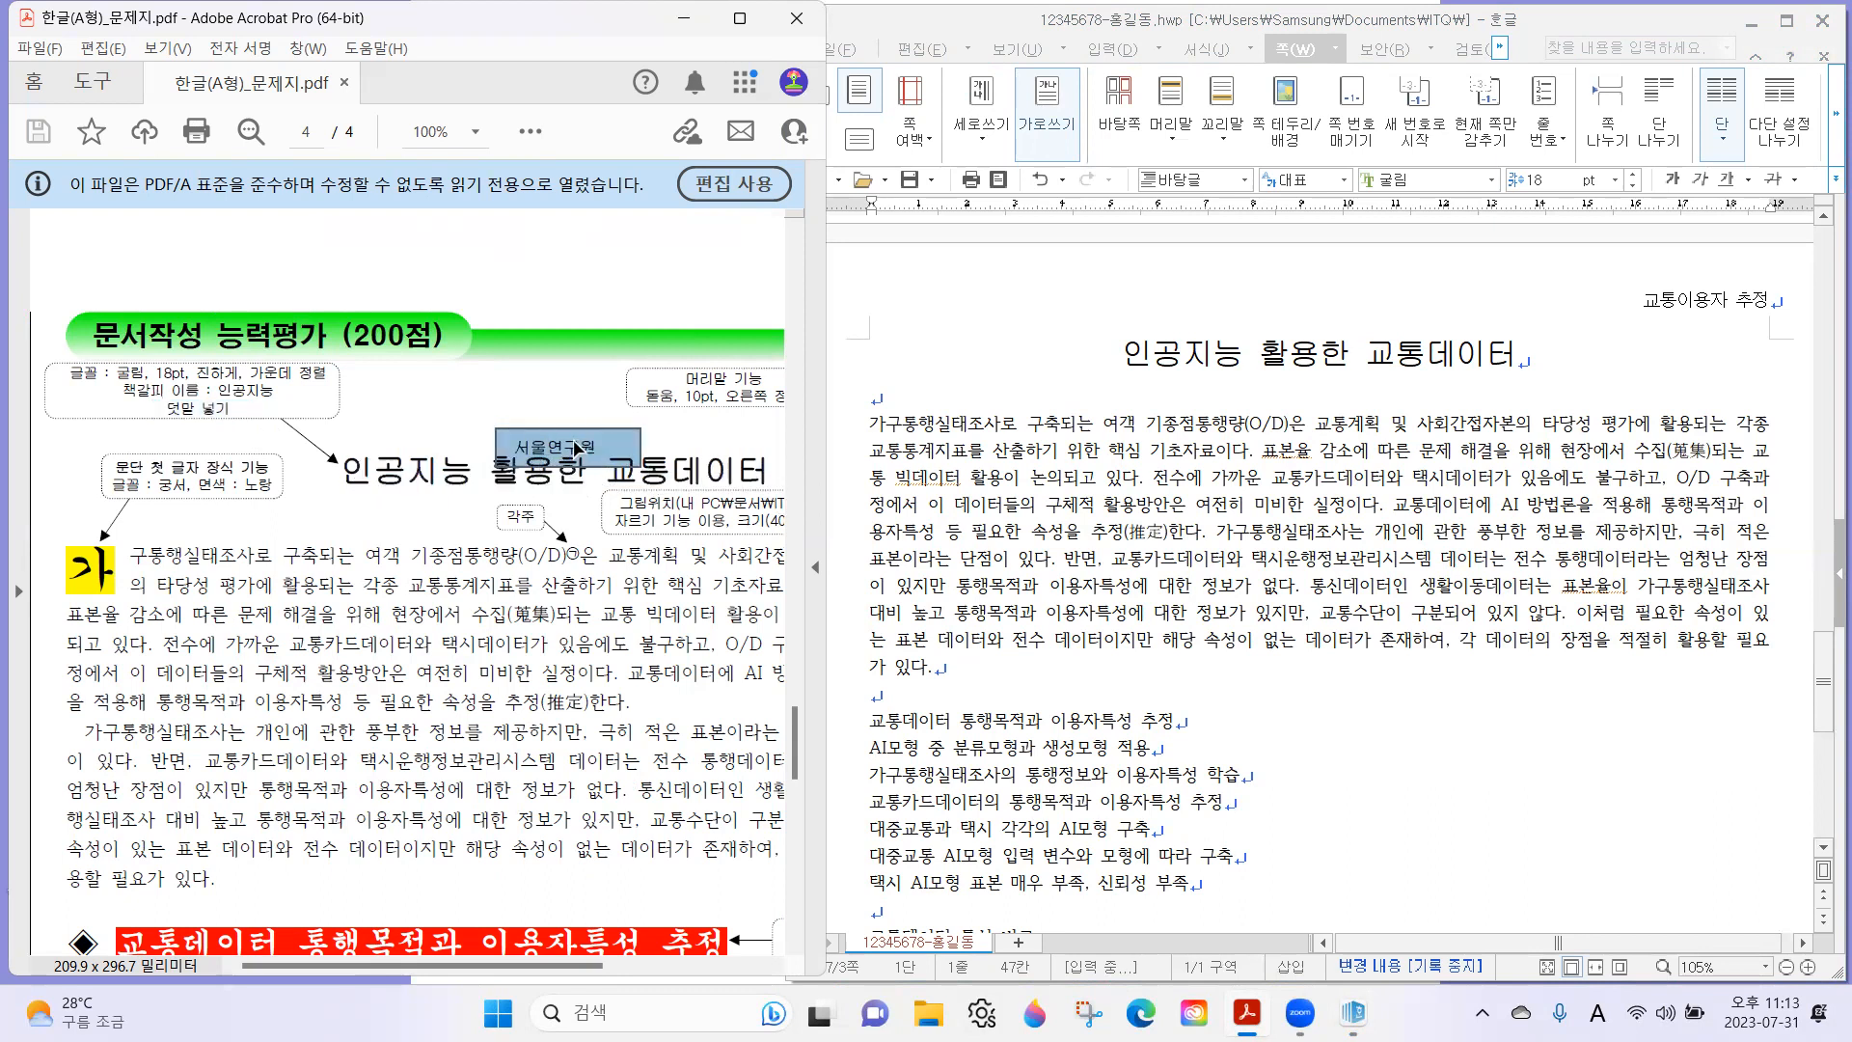
left_click(1164, 343)
left_click_drag(1109, 351, 1570, 348)
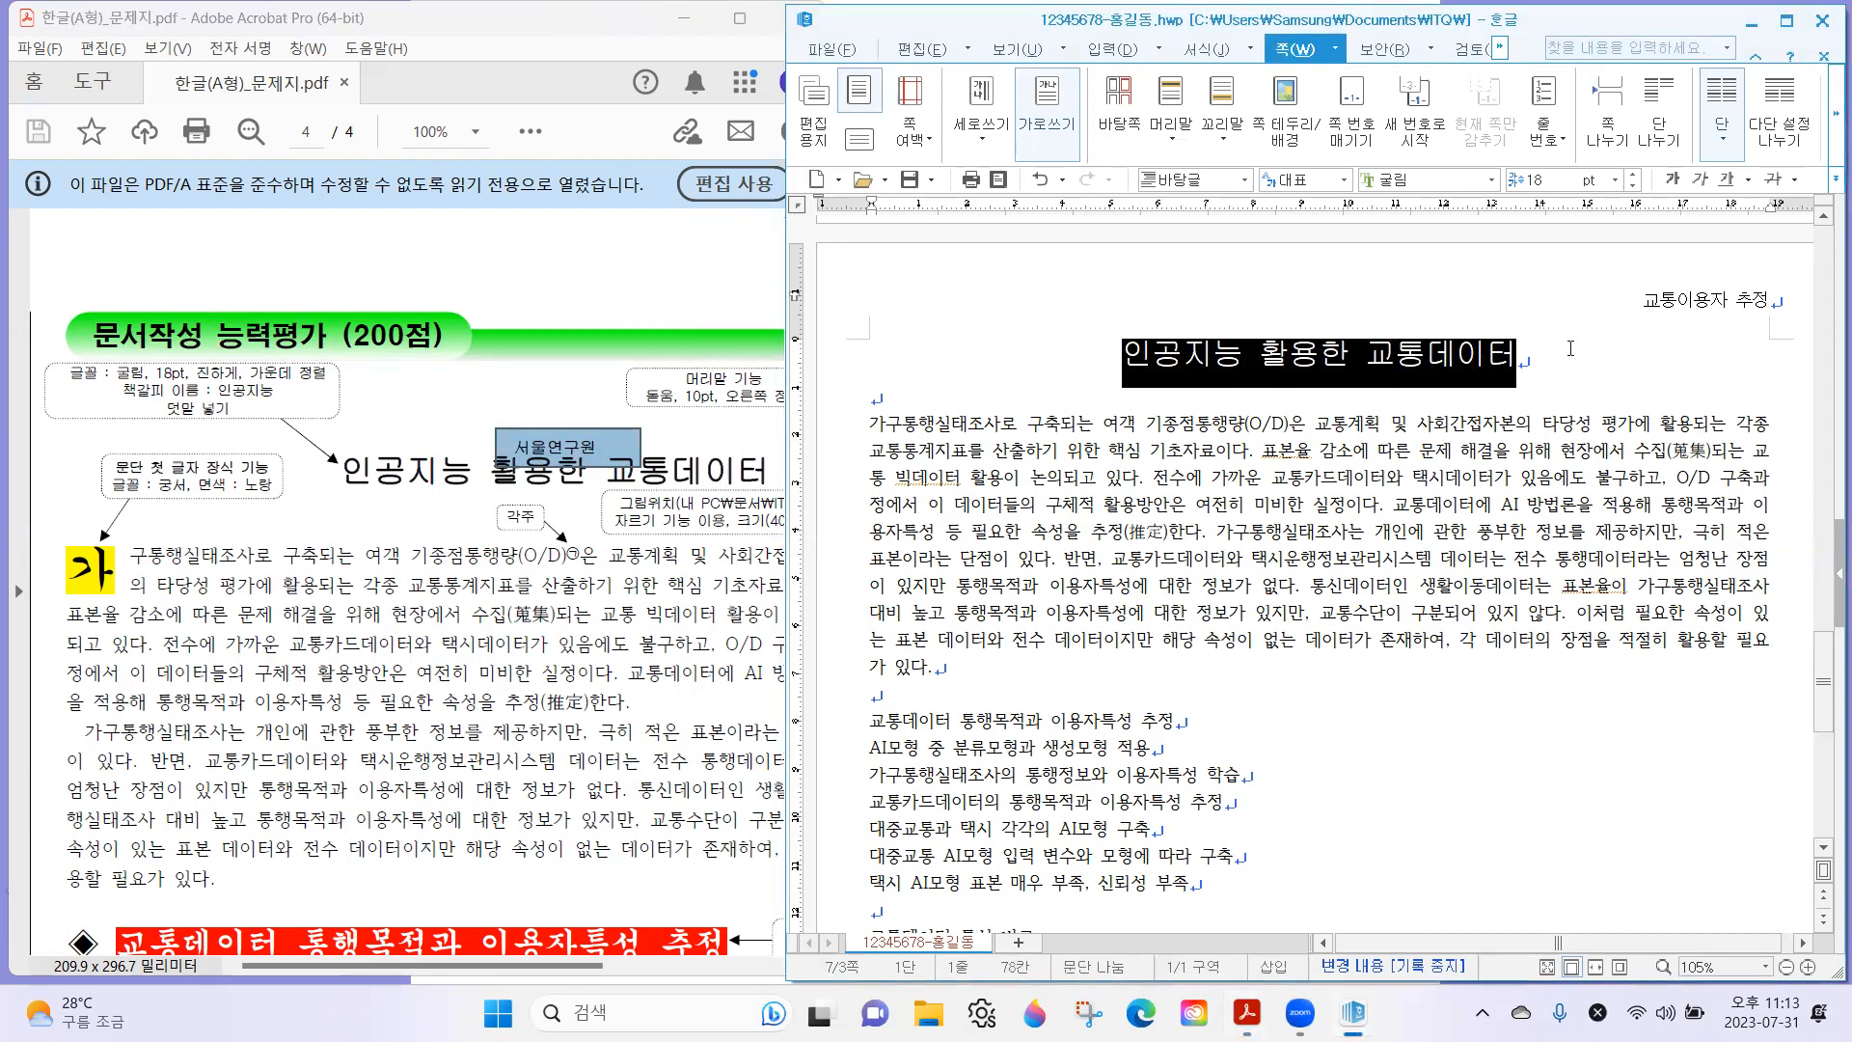
left_click(1113, 48)
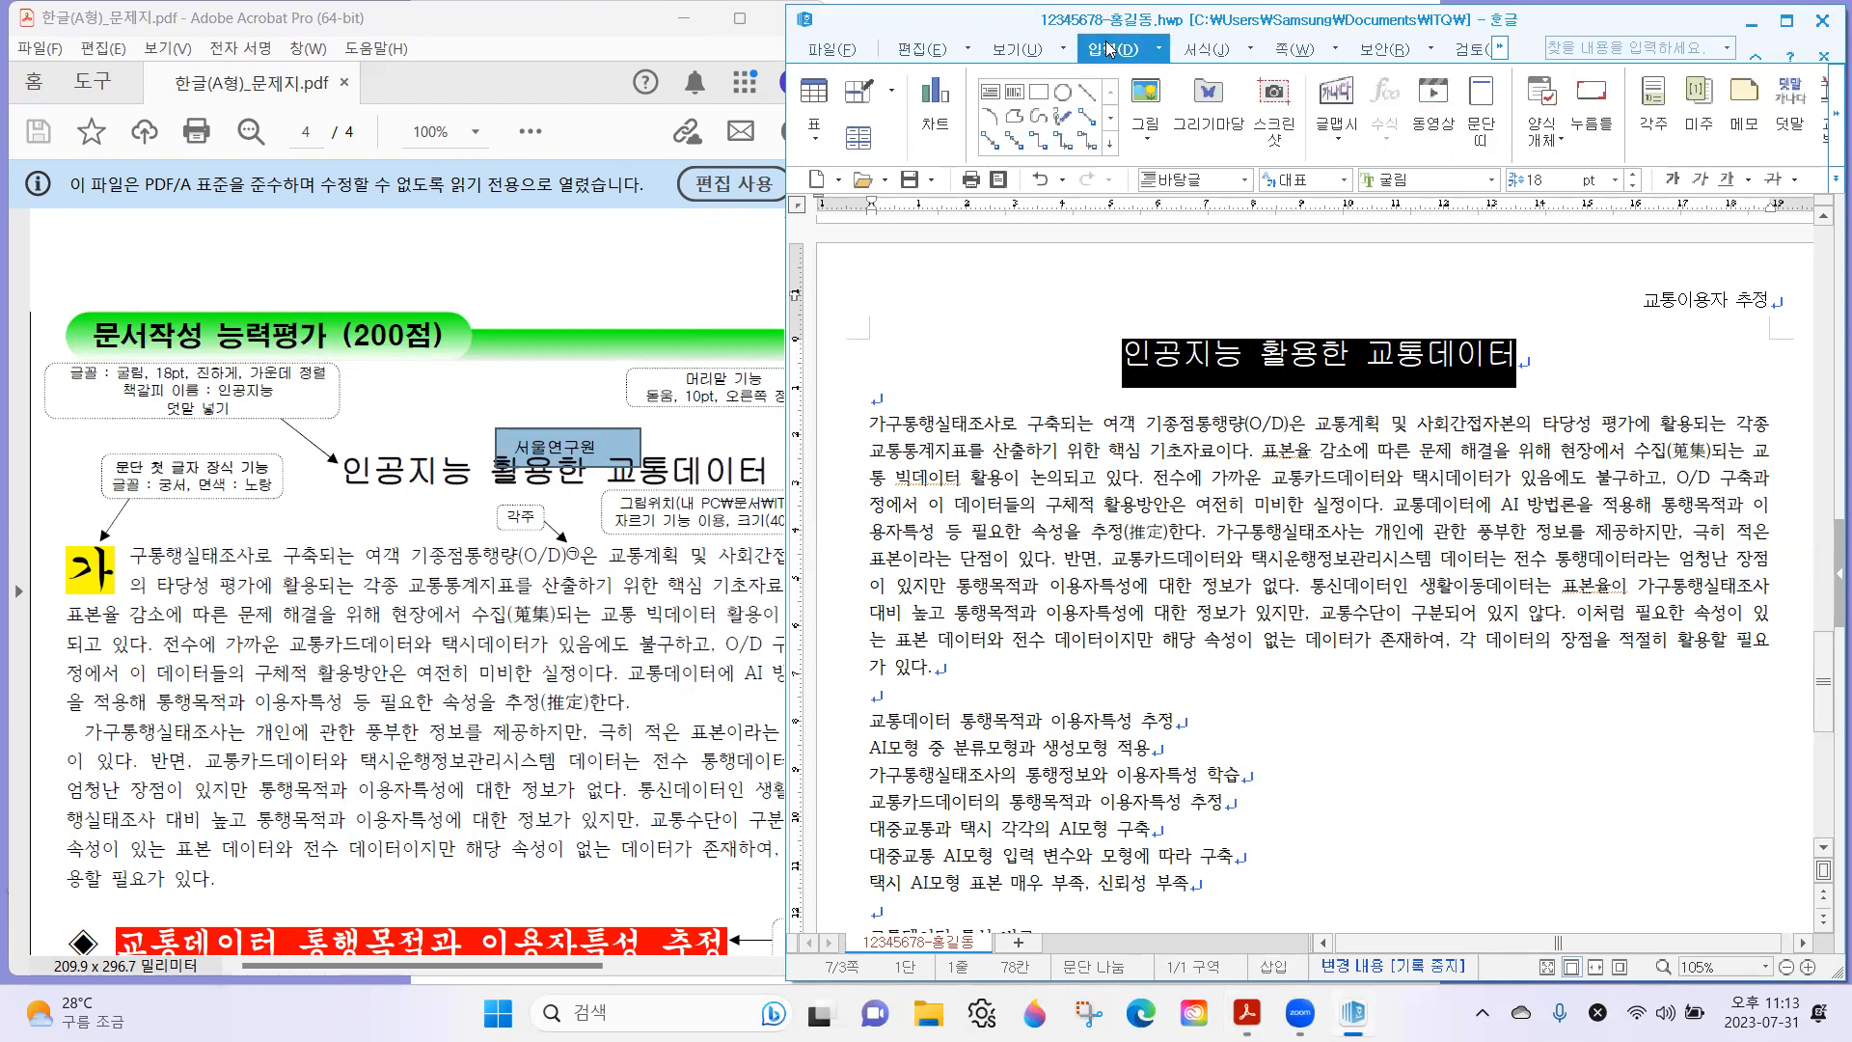
left_click(1800, 113)
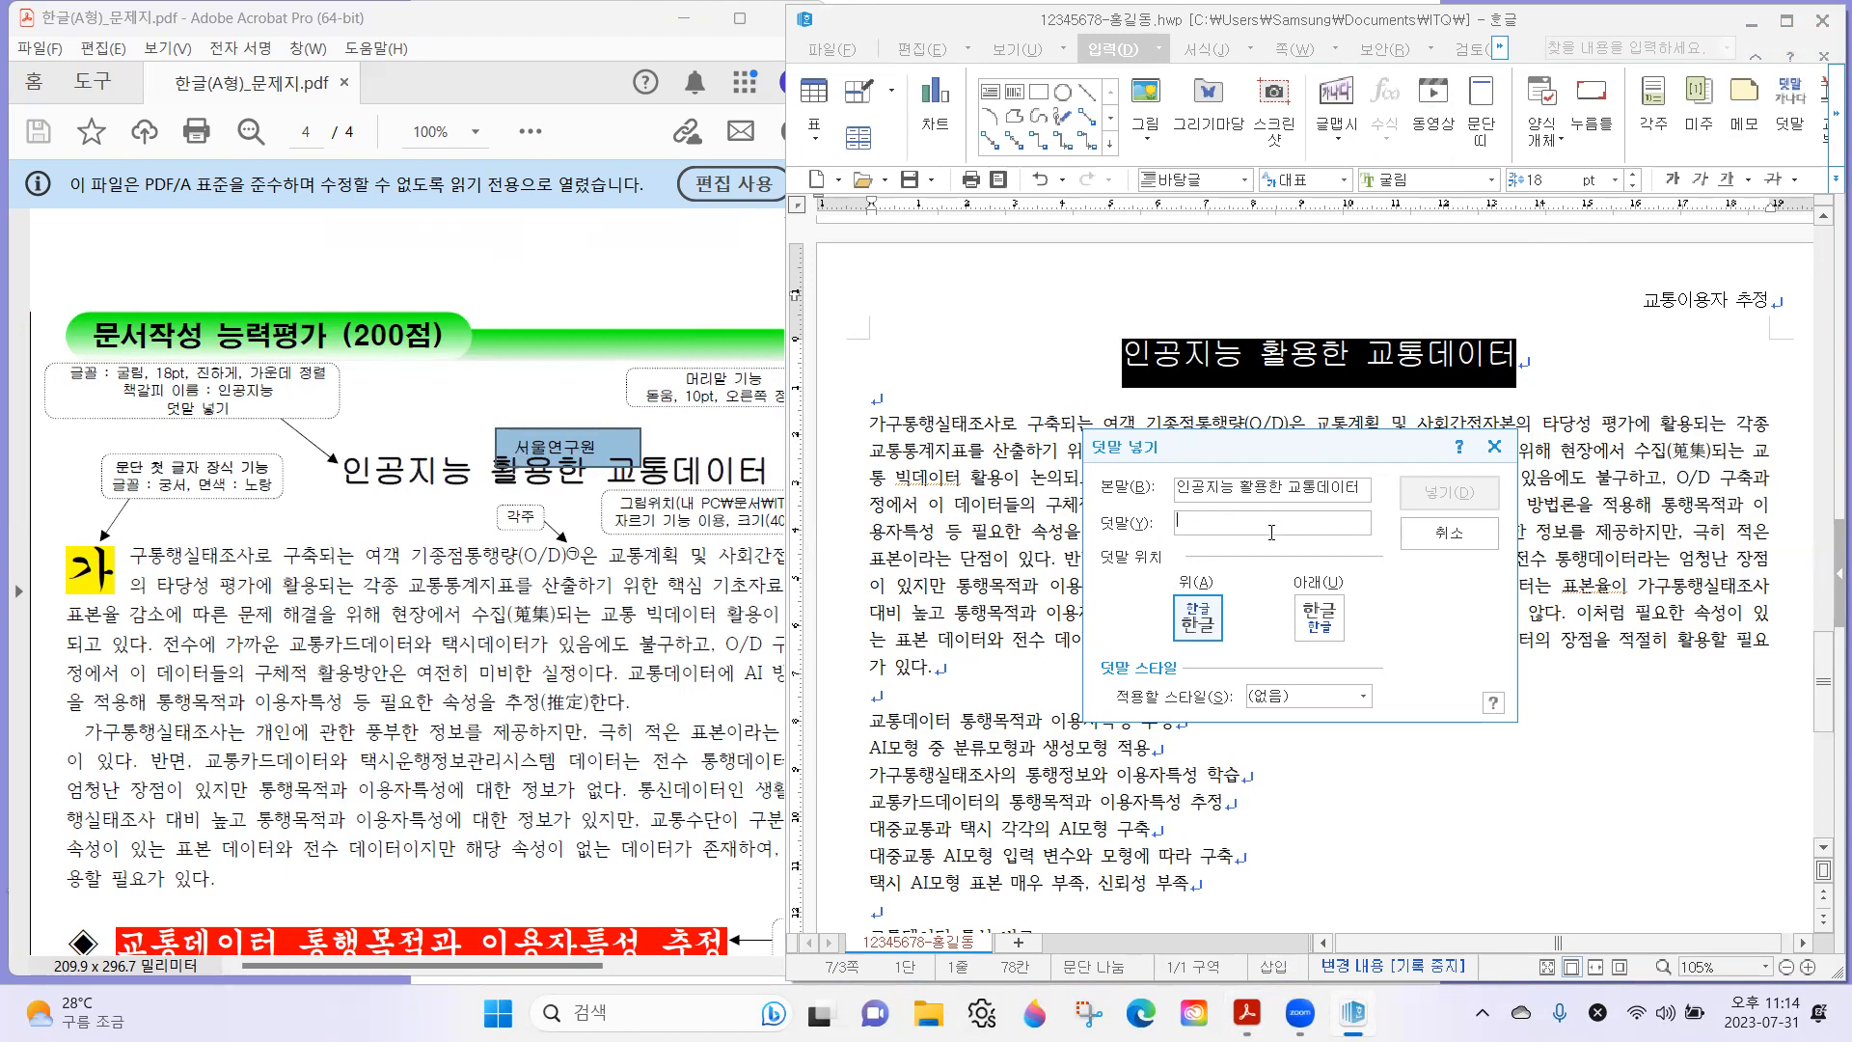
type("서울연구원")
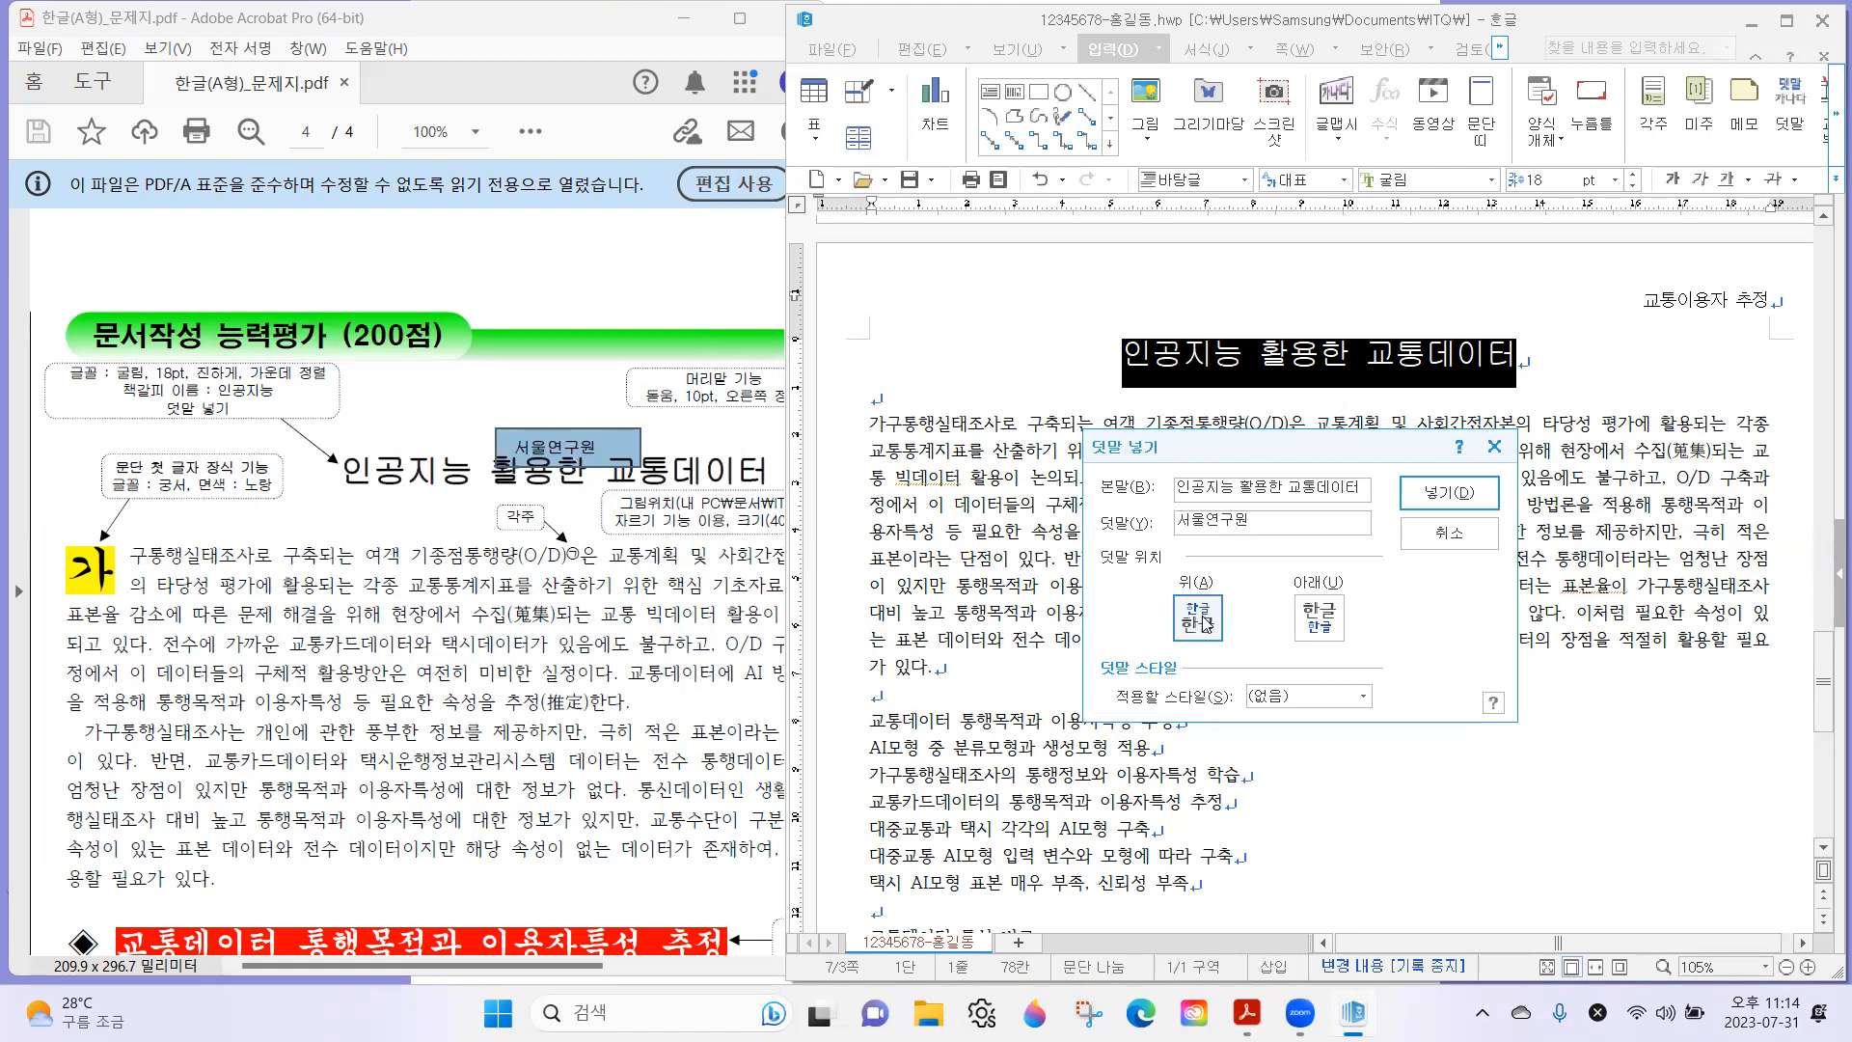
left_click(1466, 491)
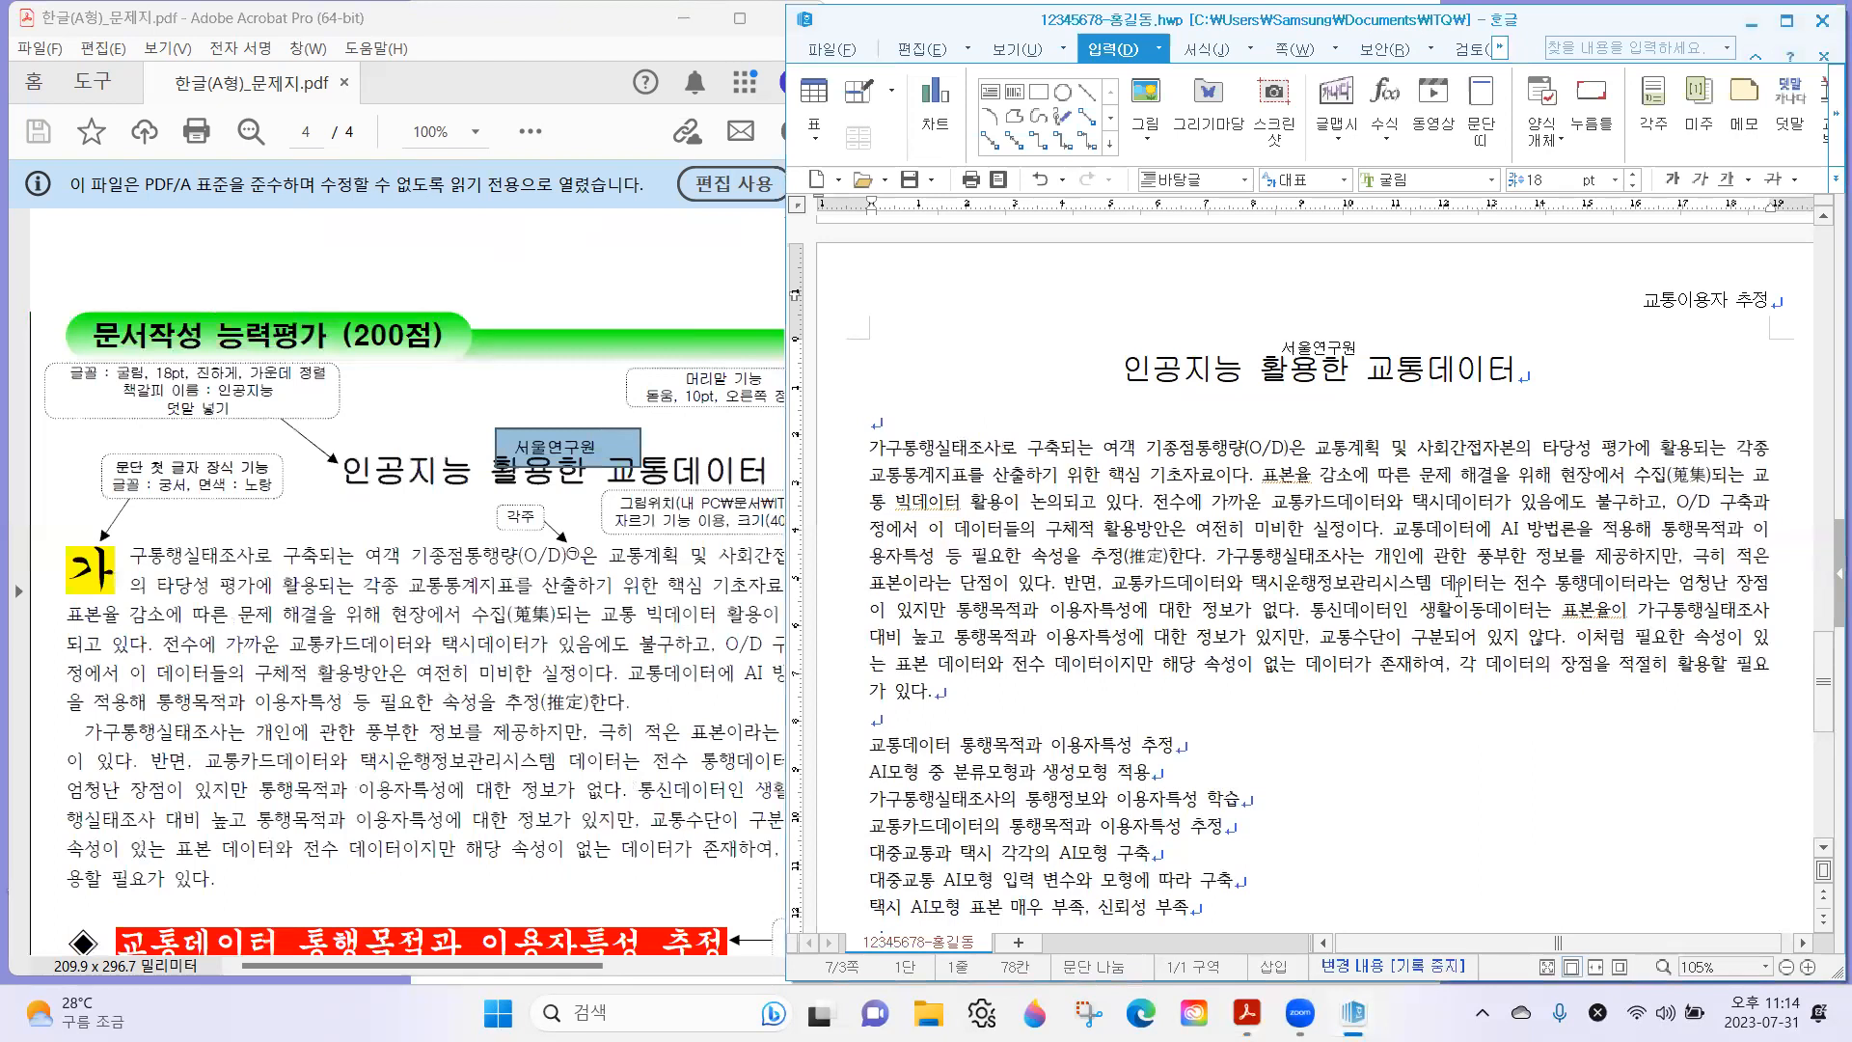
Check the first-letter decoration requirement on the exam sheet and place the text cursor at the start of the first body paragraph.
left_click(565, 472)
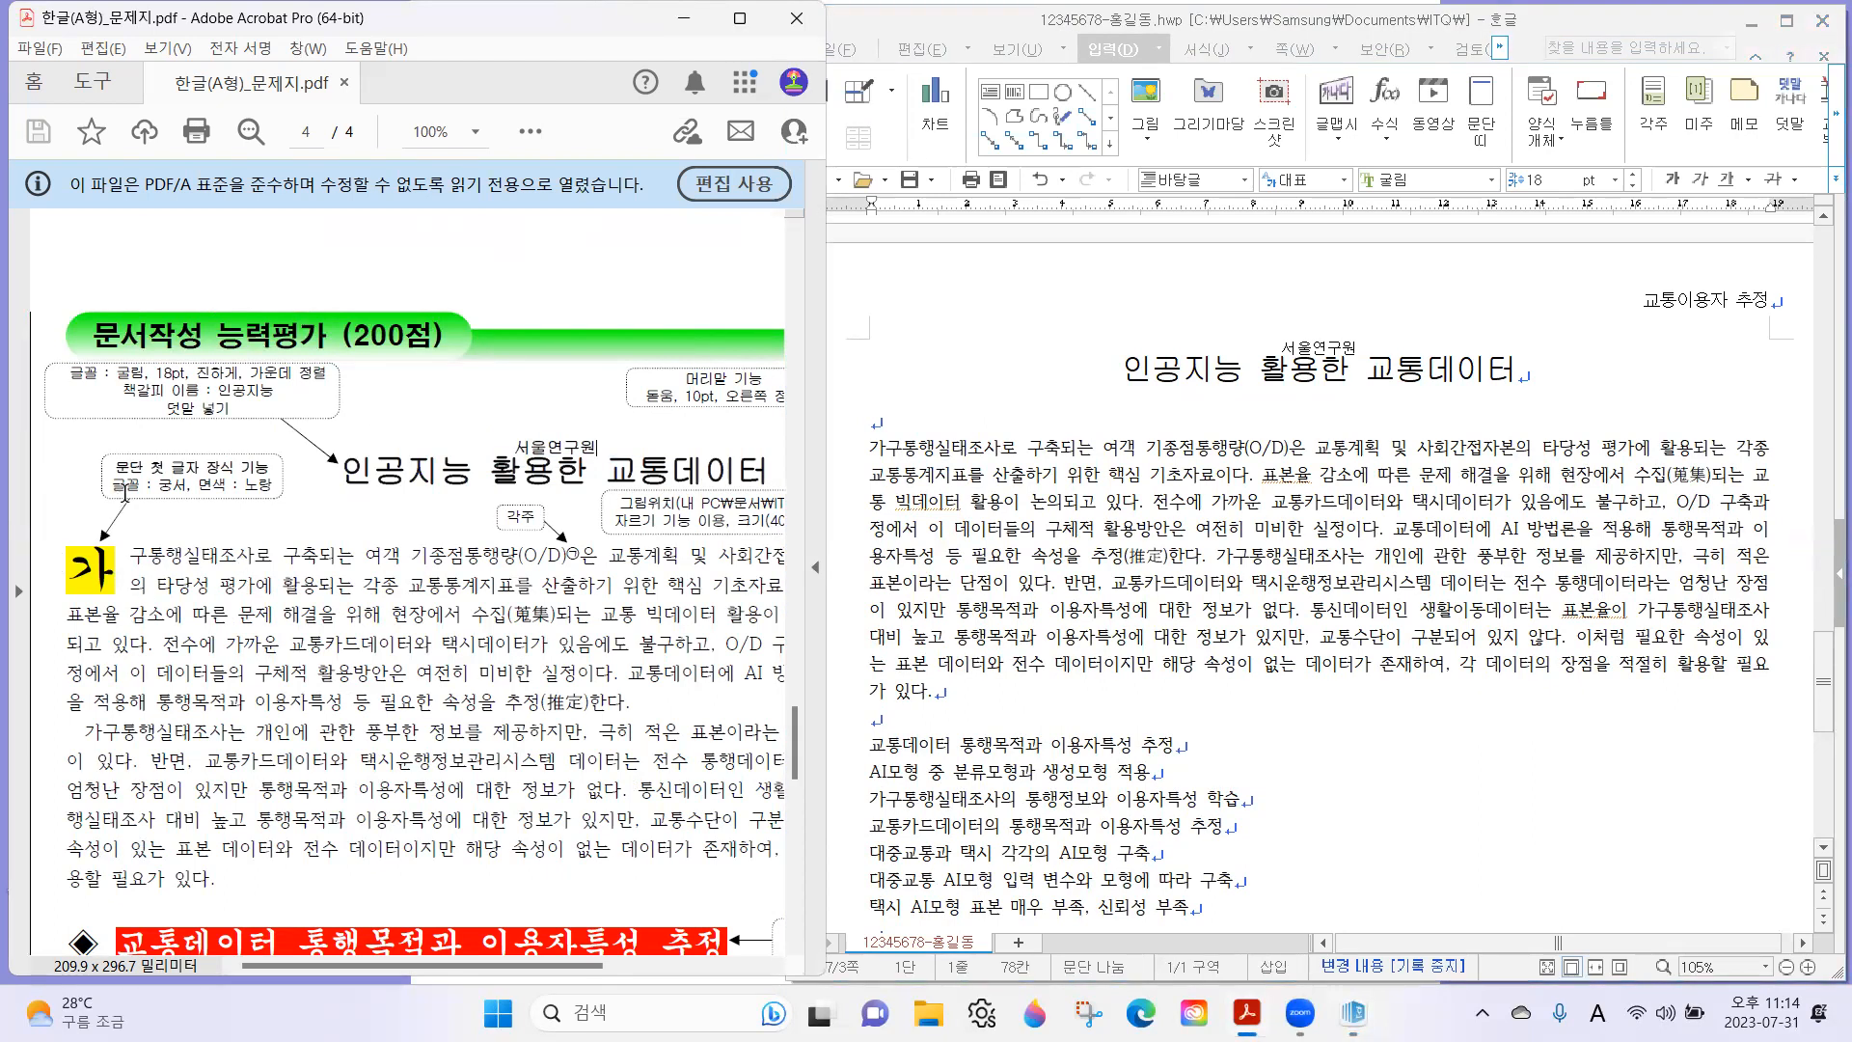
mouse_move(98, 446)
left_mouse_down()
mouse_move(144, 511)
mouse_move(306, 503)
left_mouse_up()
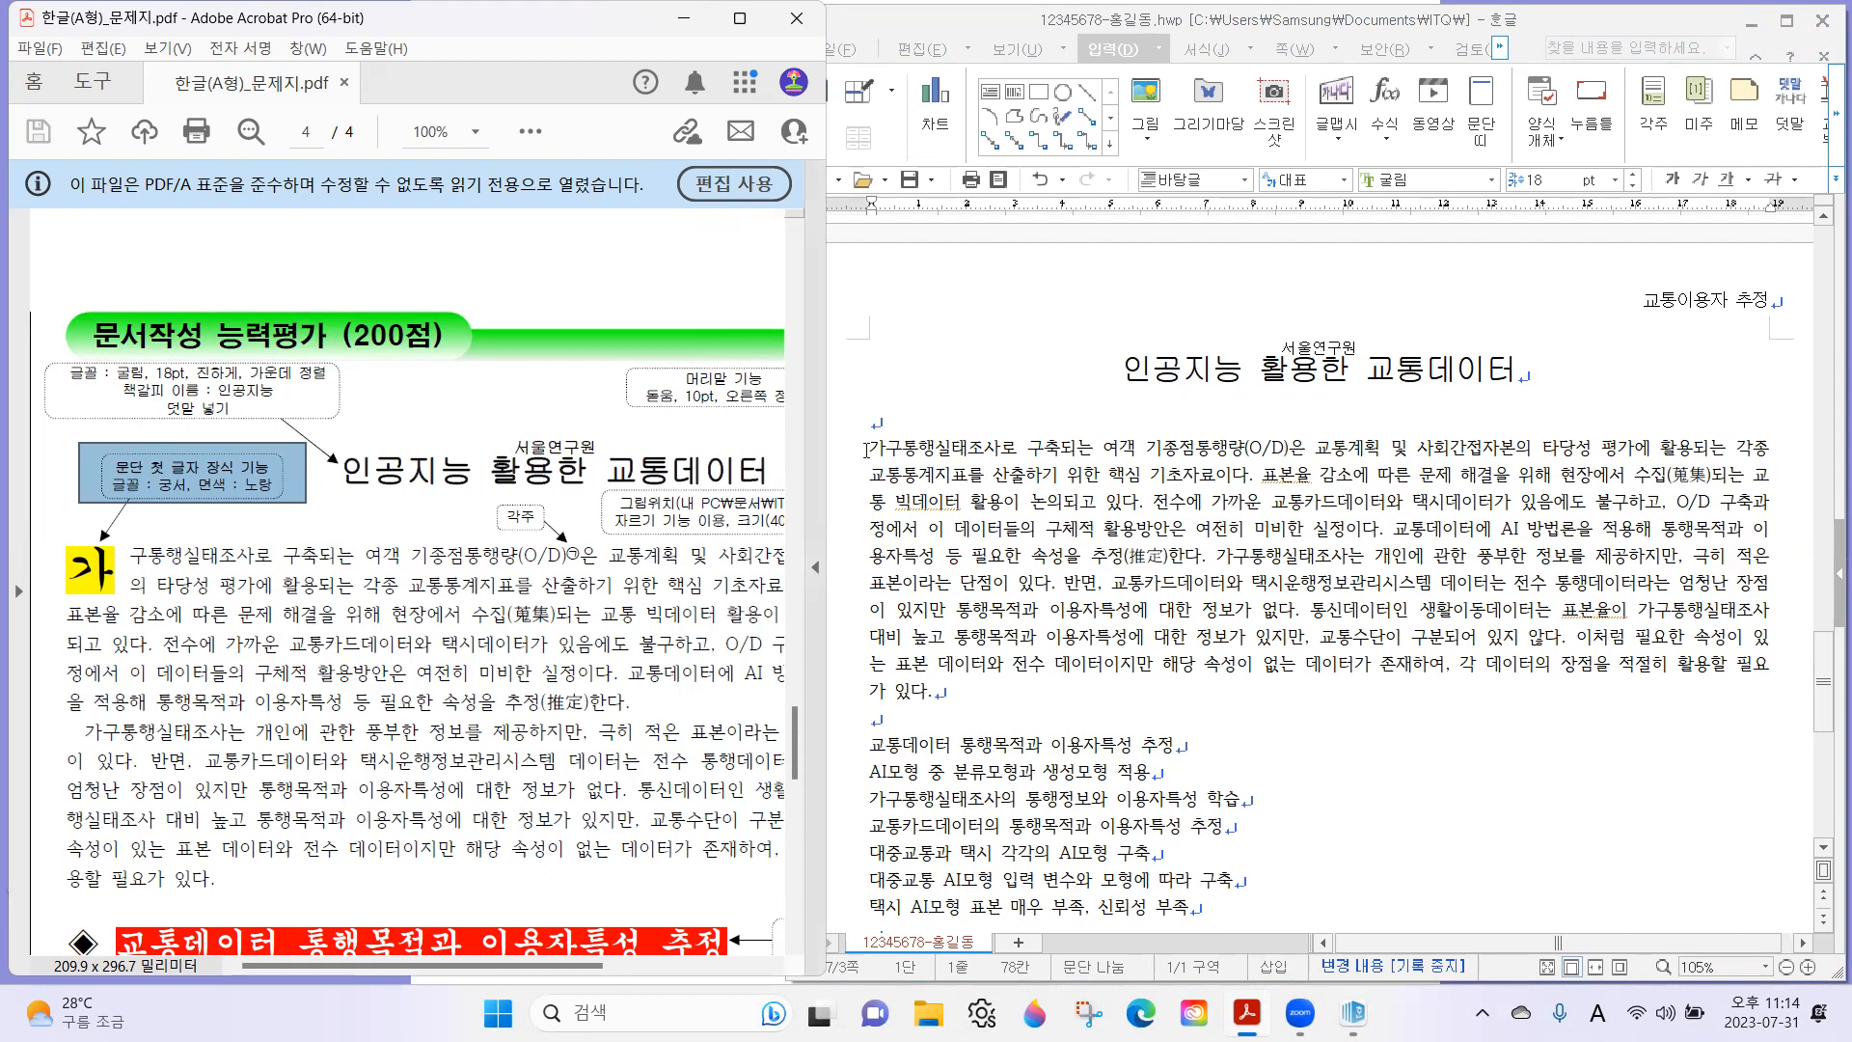
left_click(867, 449)
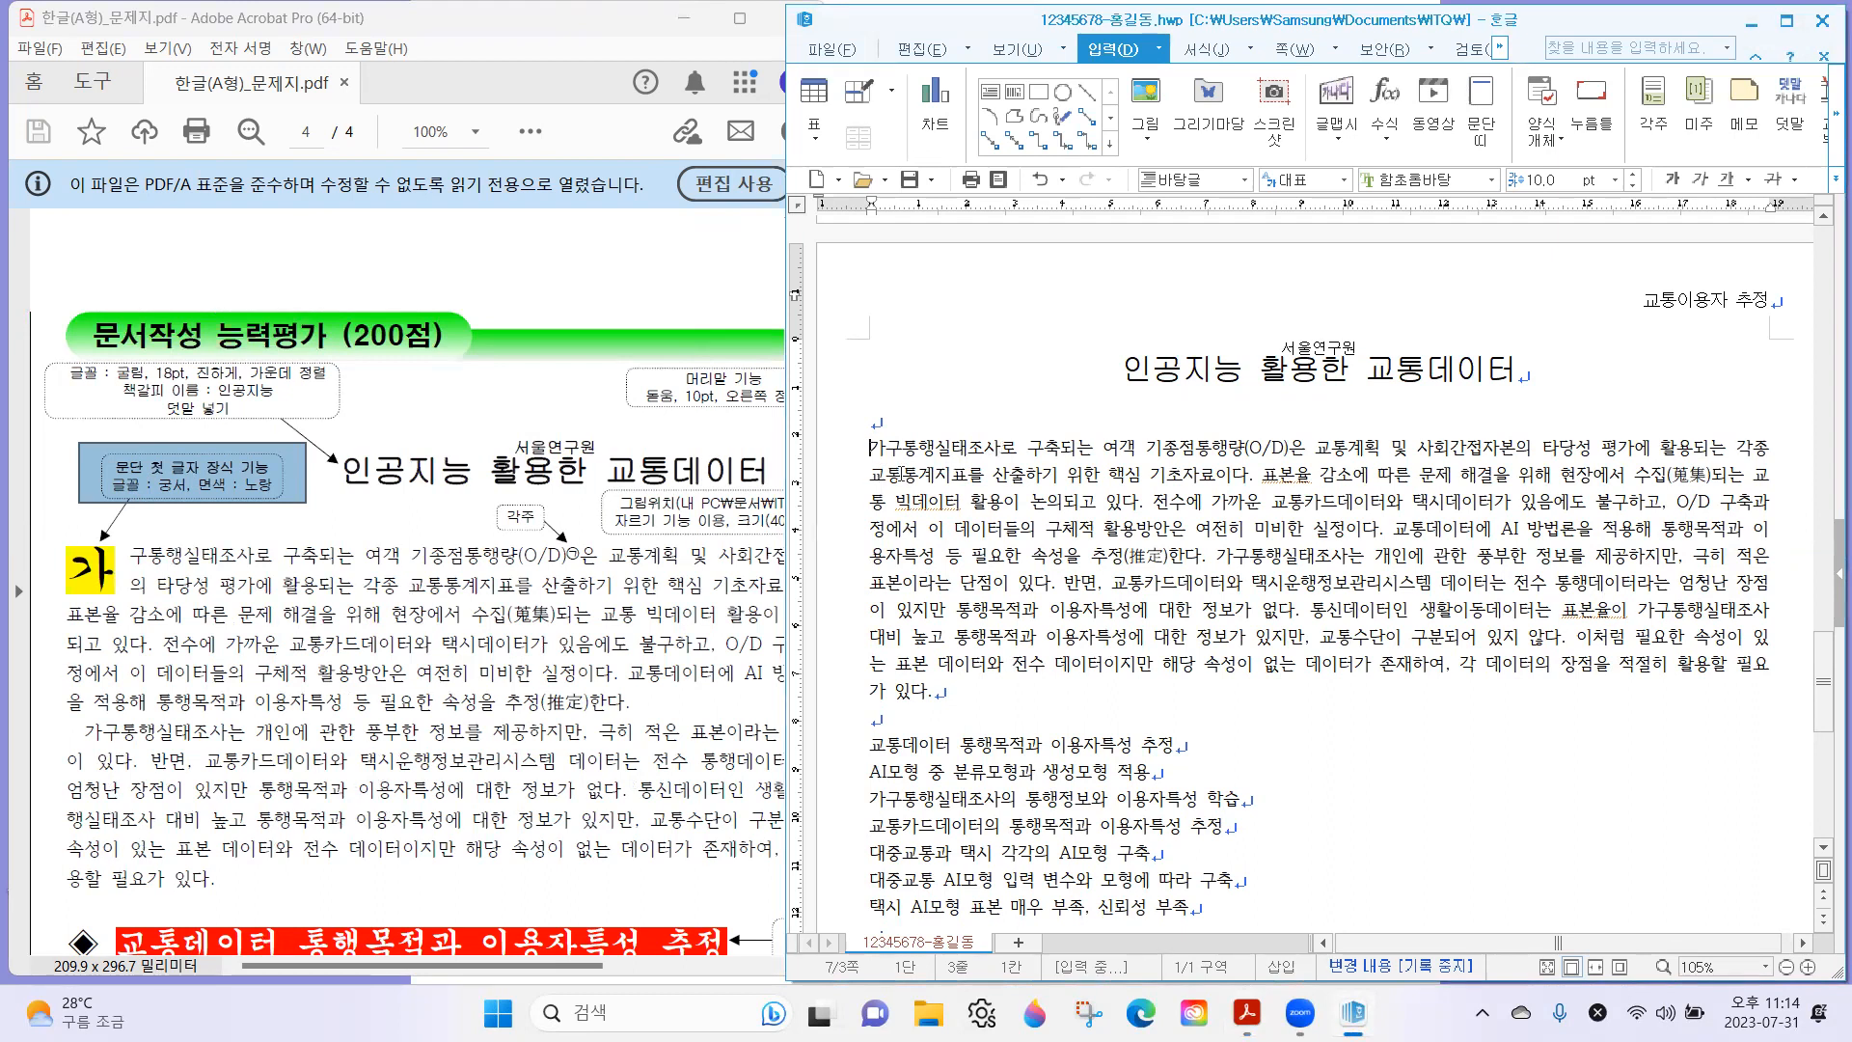
left_click(1220, 55)
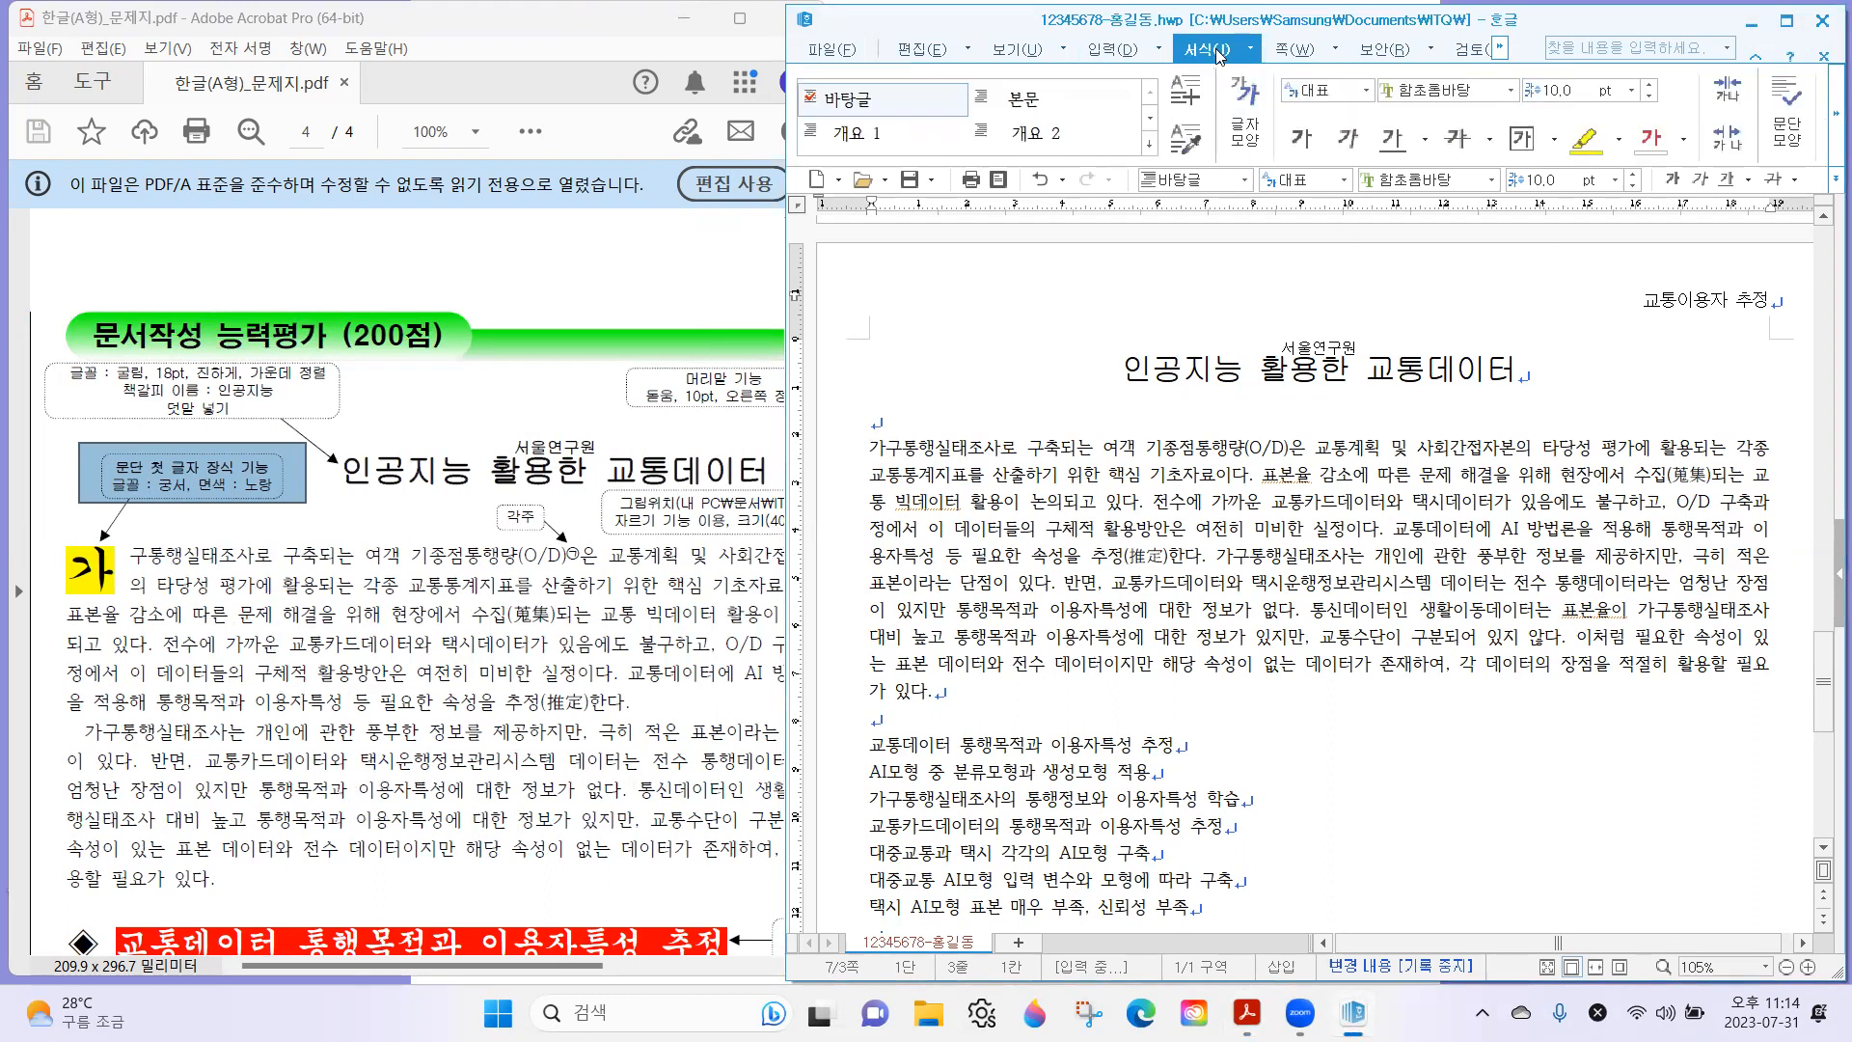
left_click(1787, 26)
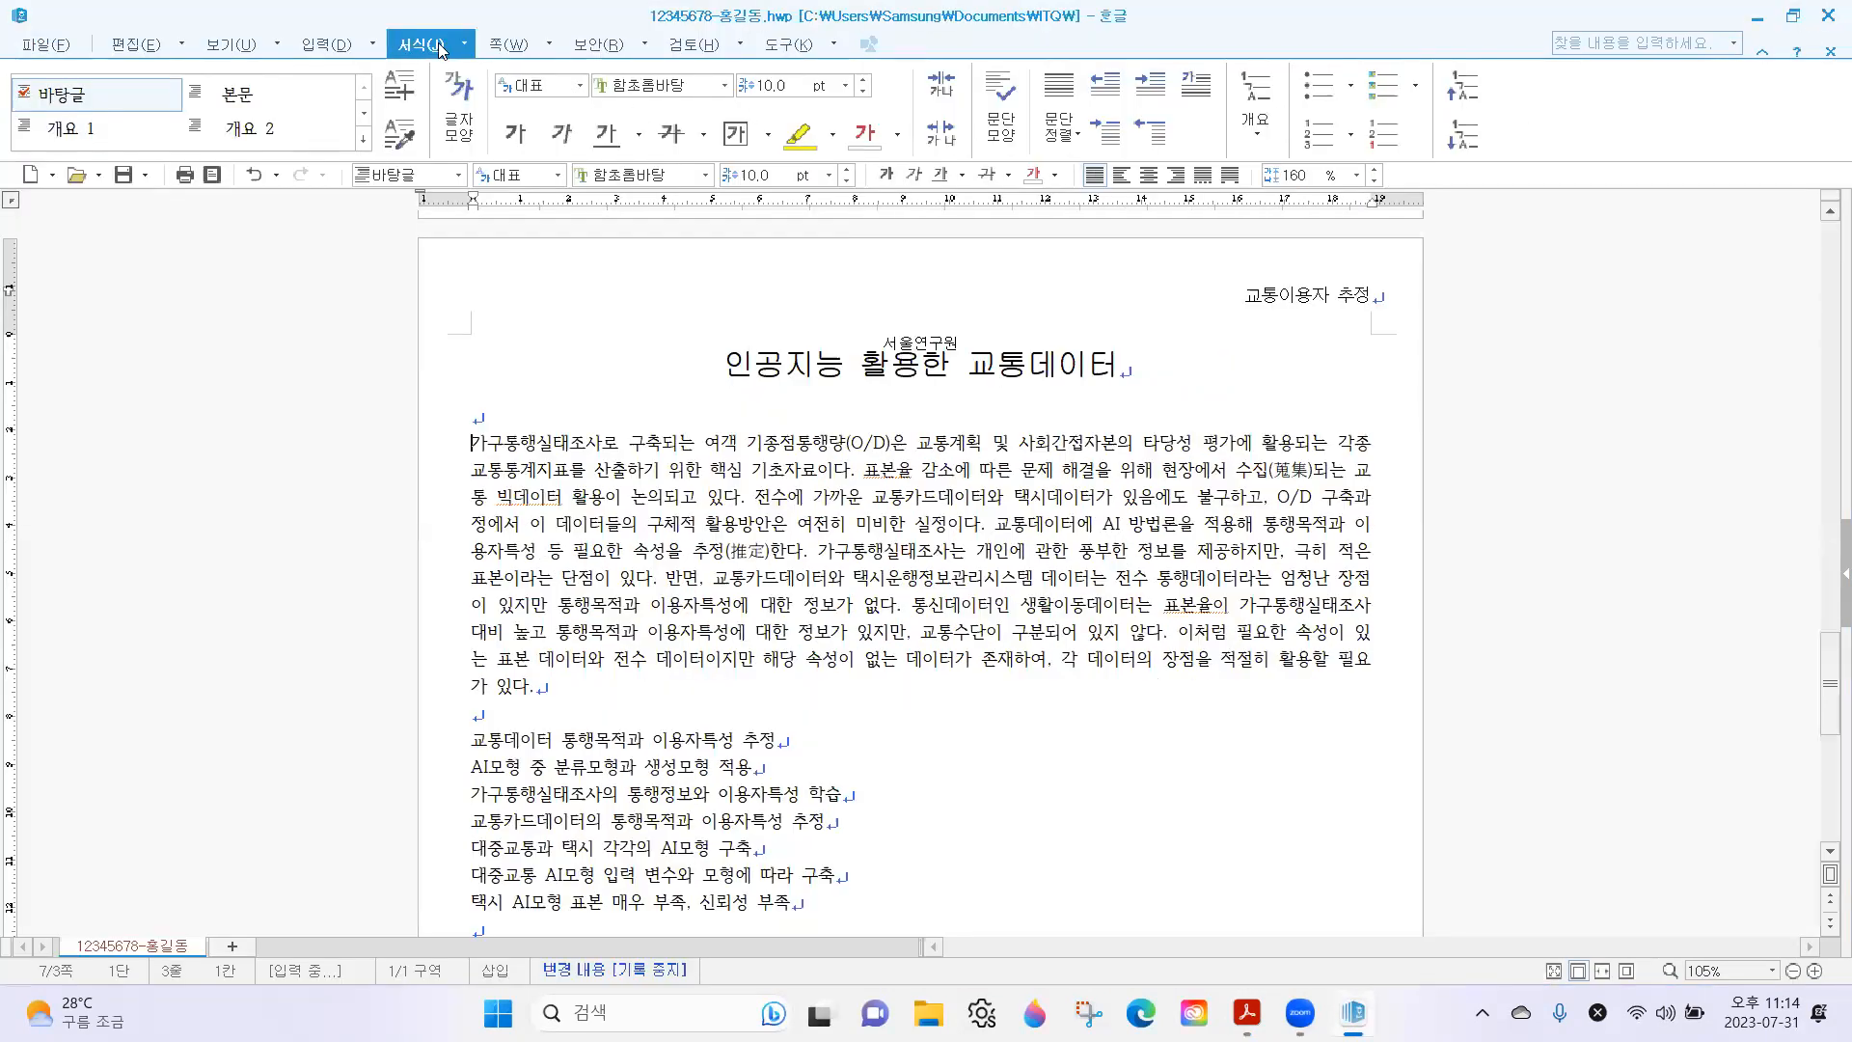
left_click(1193, 89)
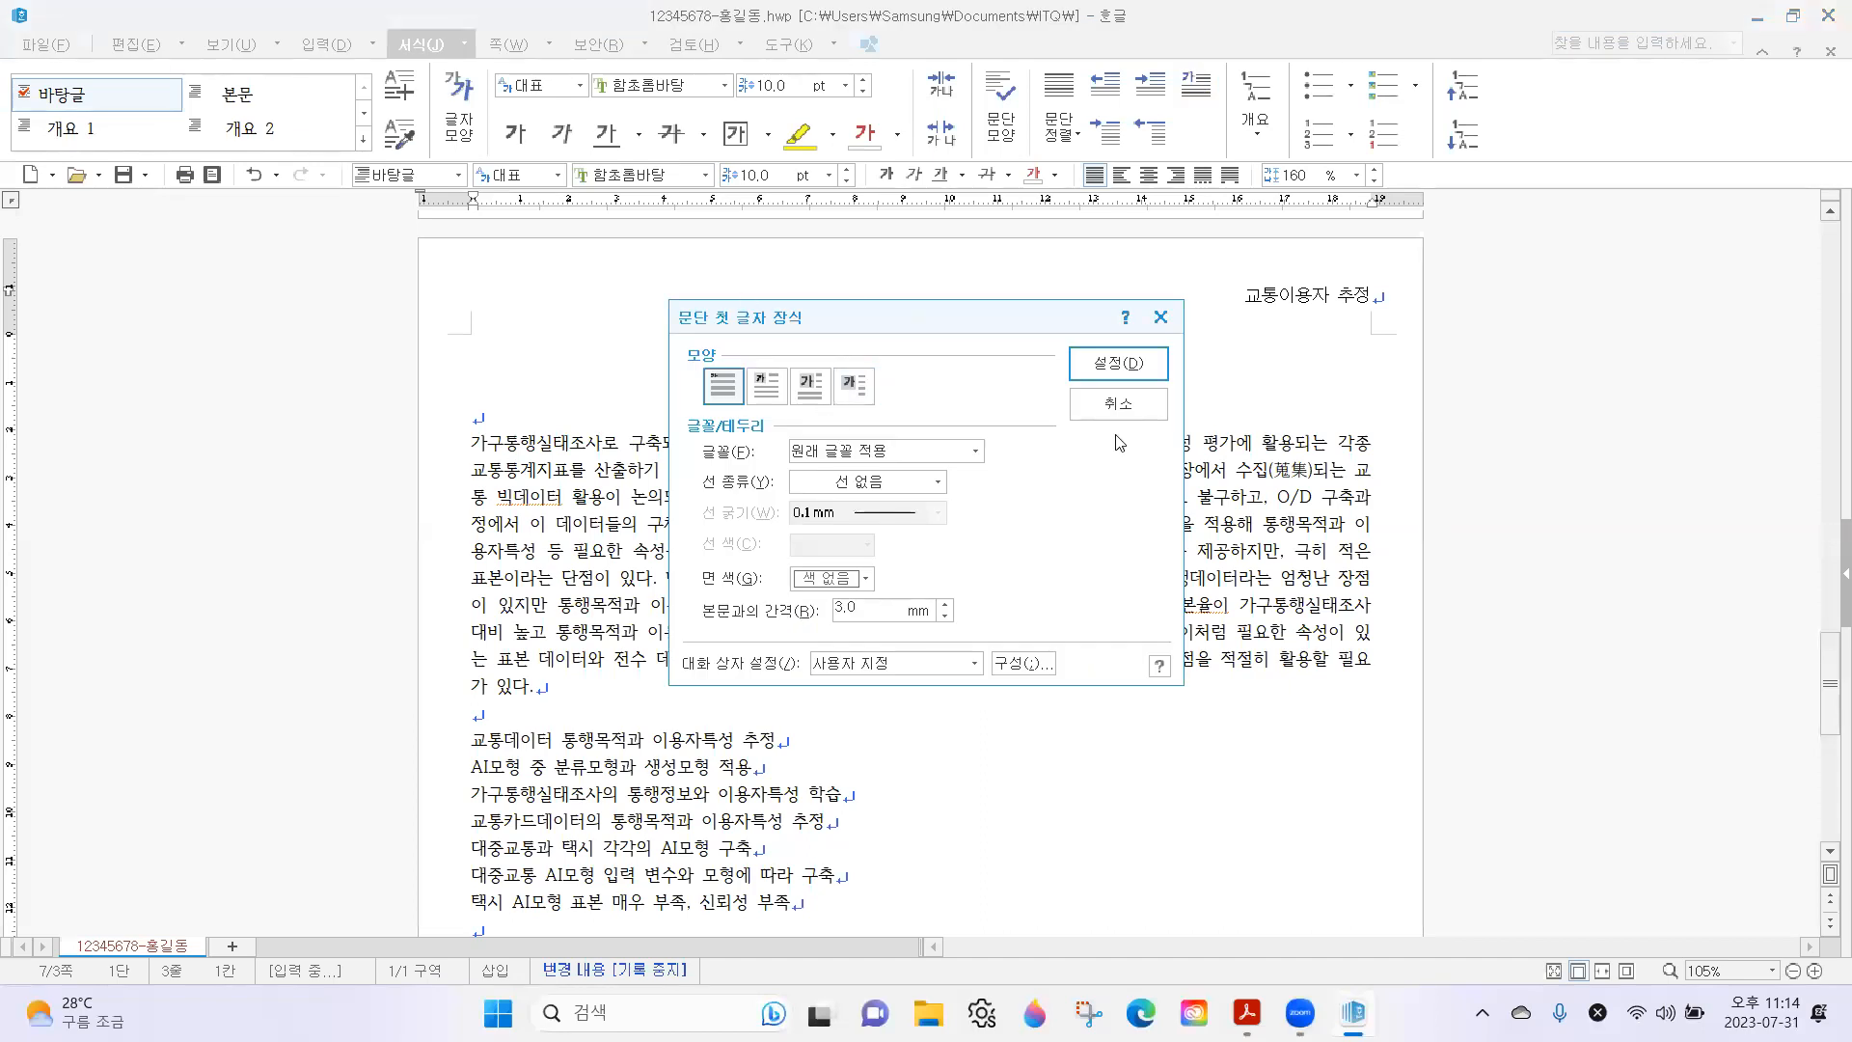
left_click(1114, 404)
left_click(1793, 17)
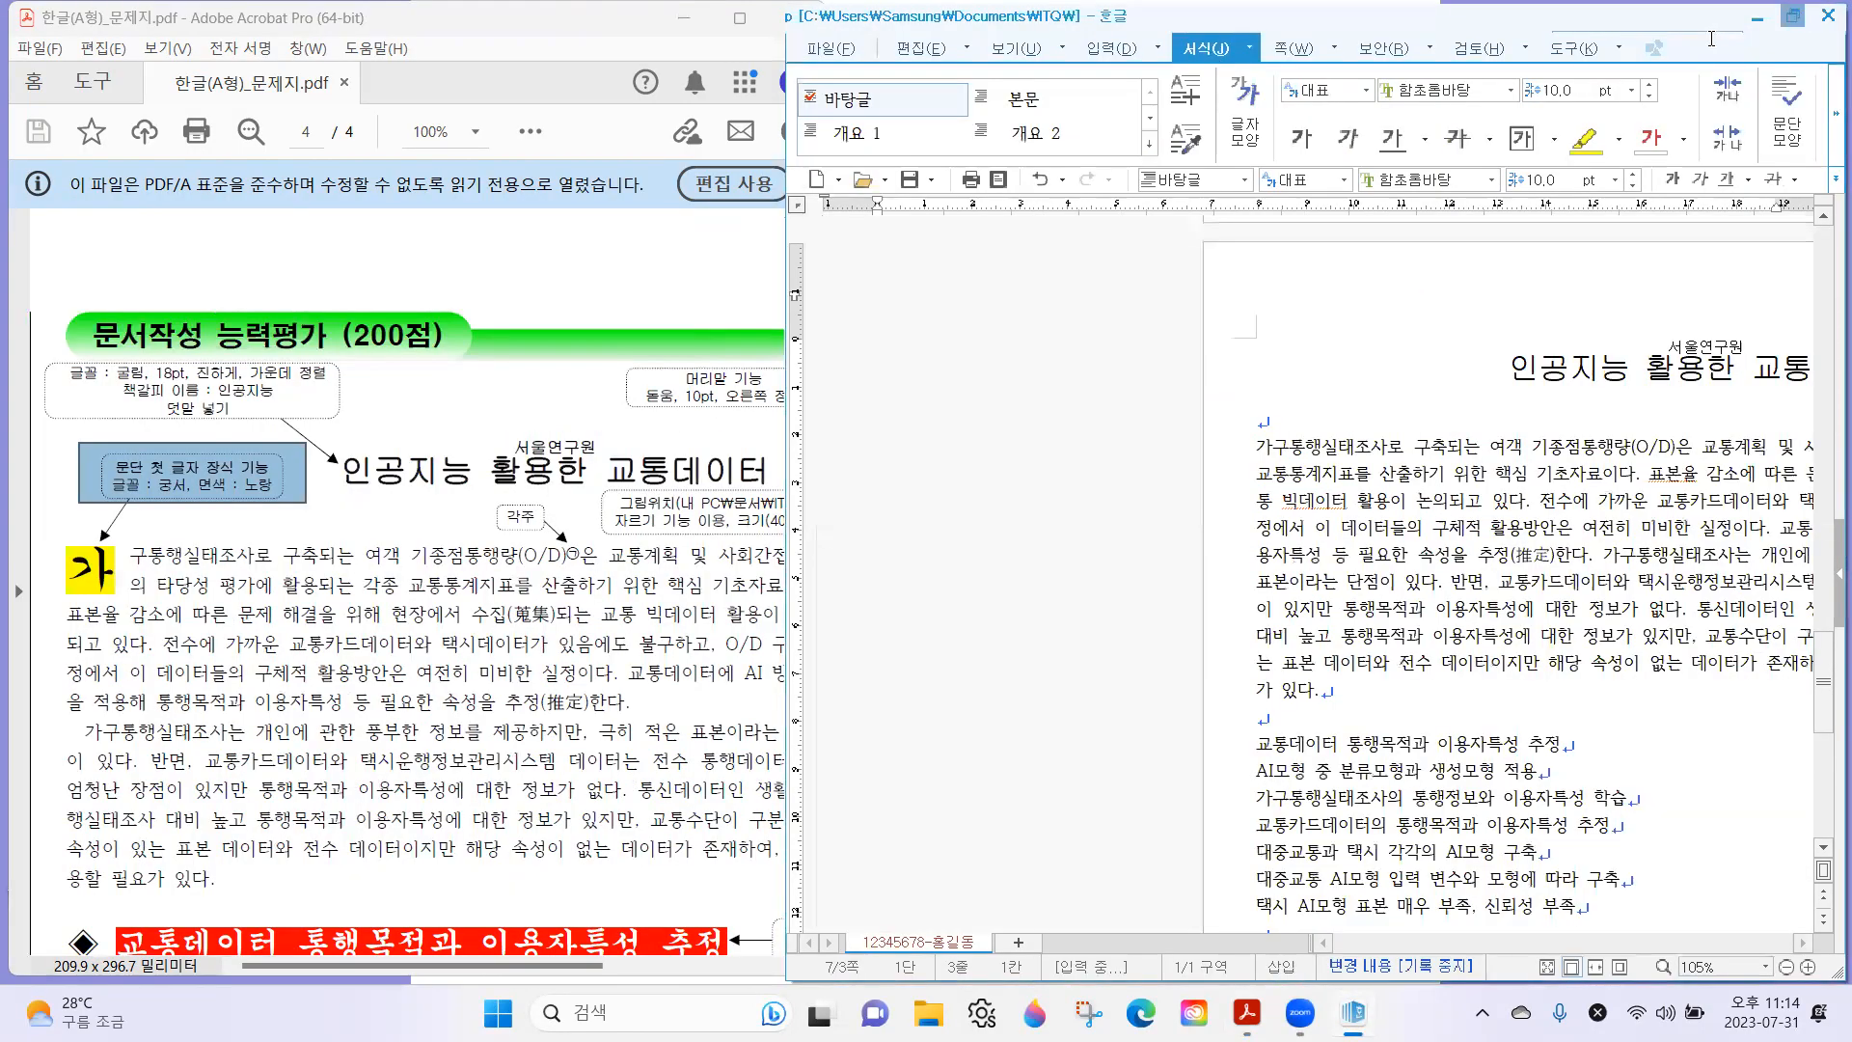
Open 문단 첫 글자 장식 for the first body paragraph and choose the 2줄 shape, matching the exam sheet.
left_click(1826, 116)
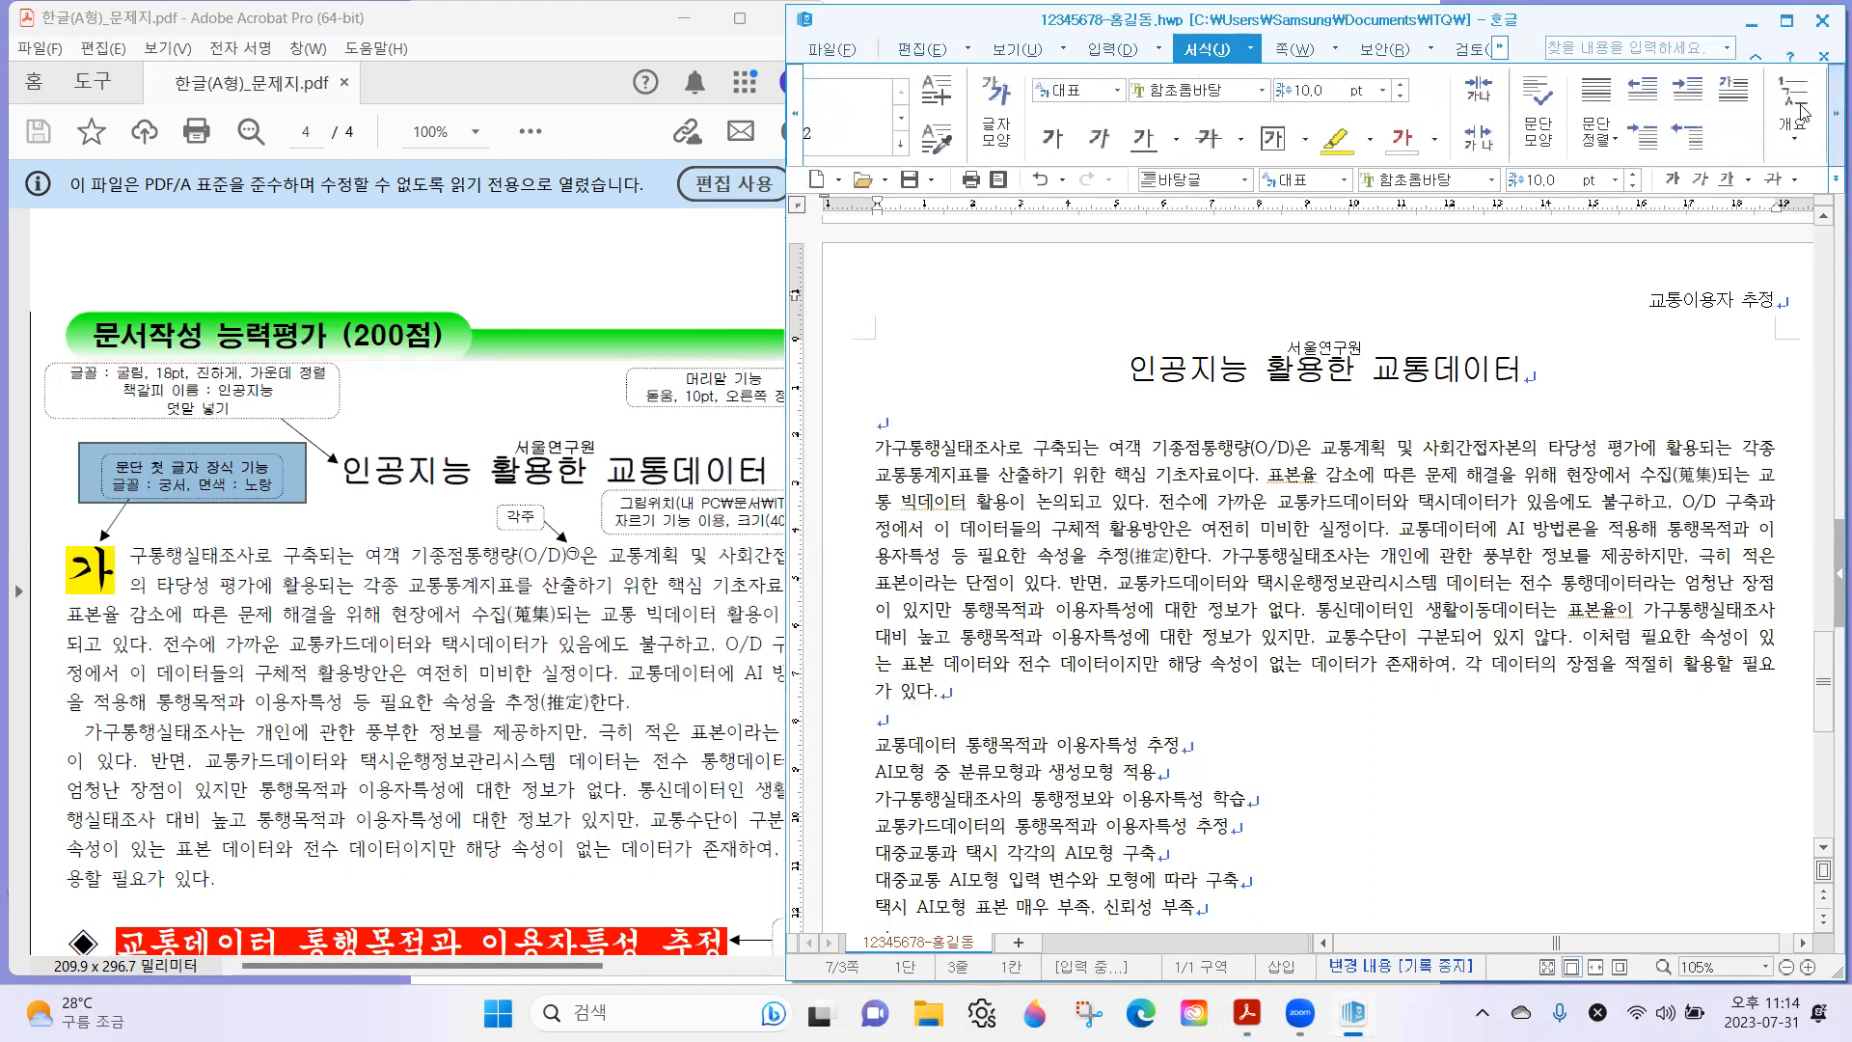
left_click(1736, 89)
left_click_drag(1234, 324, 1203, 300)
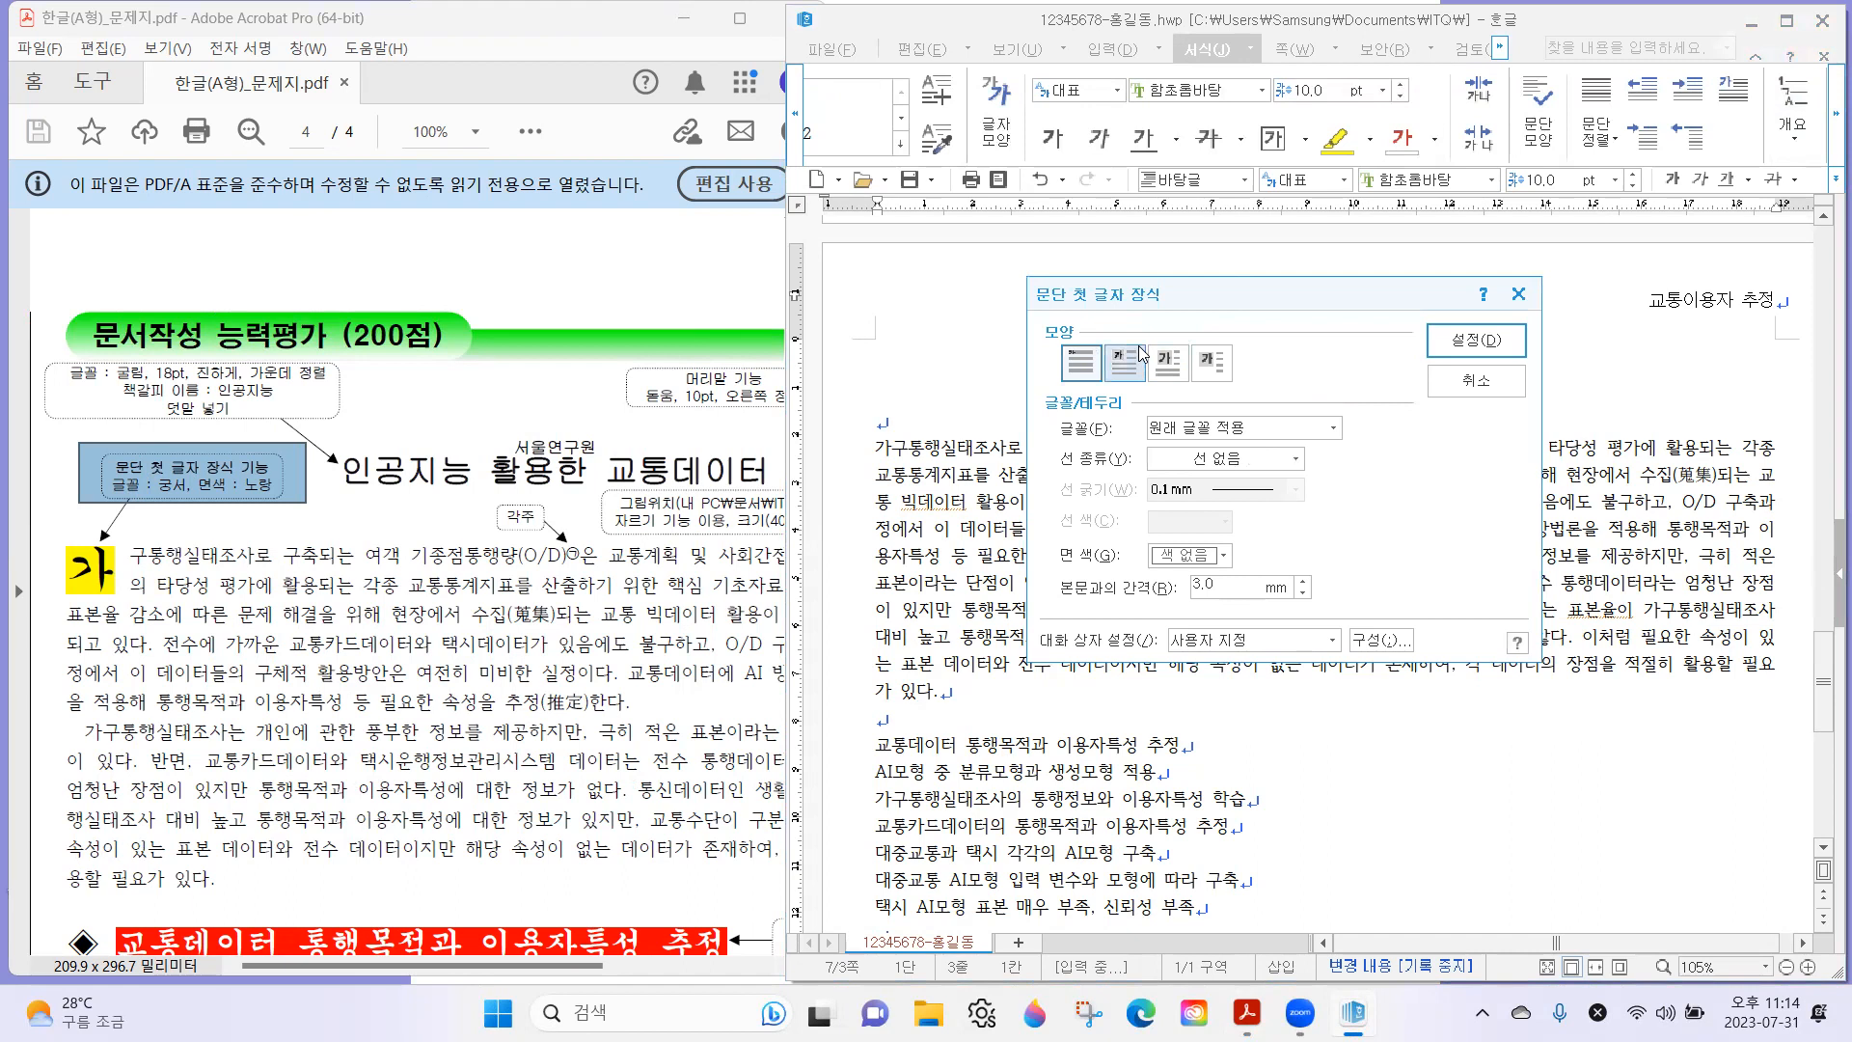
left_click(137, 562)
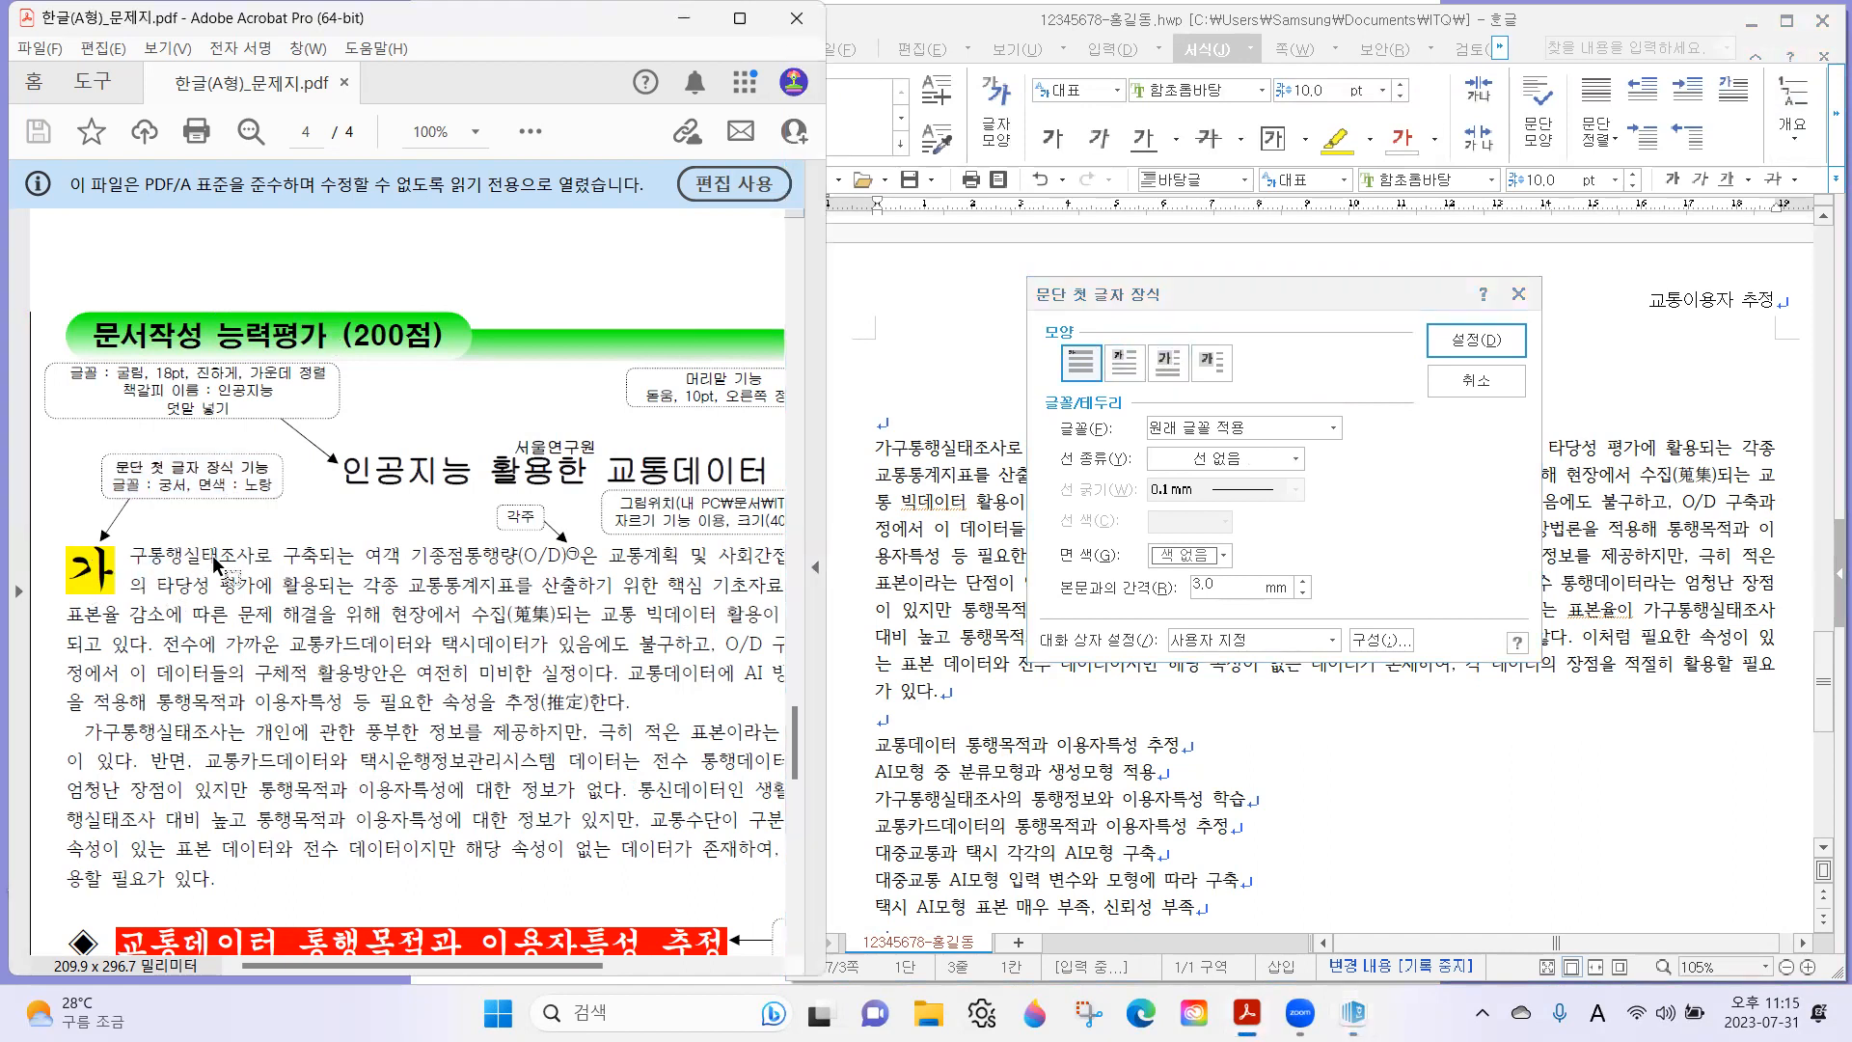
left_click(1120, 366)
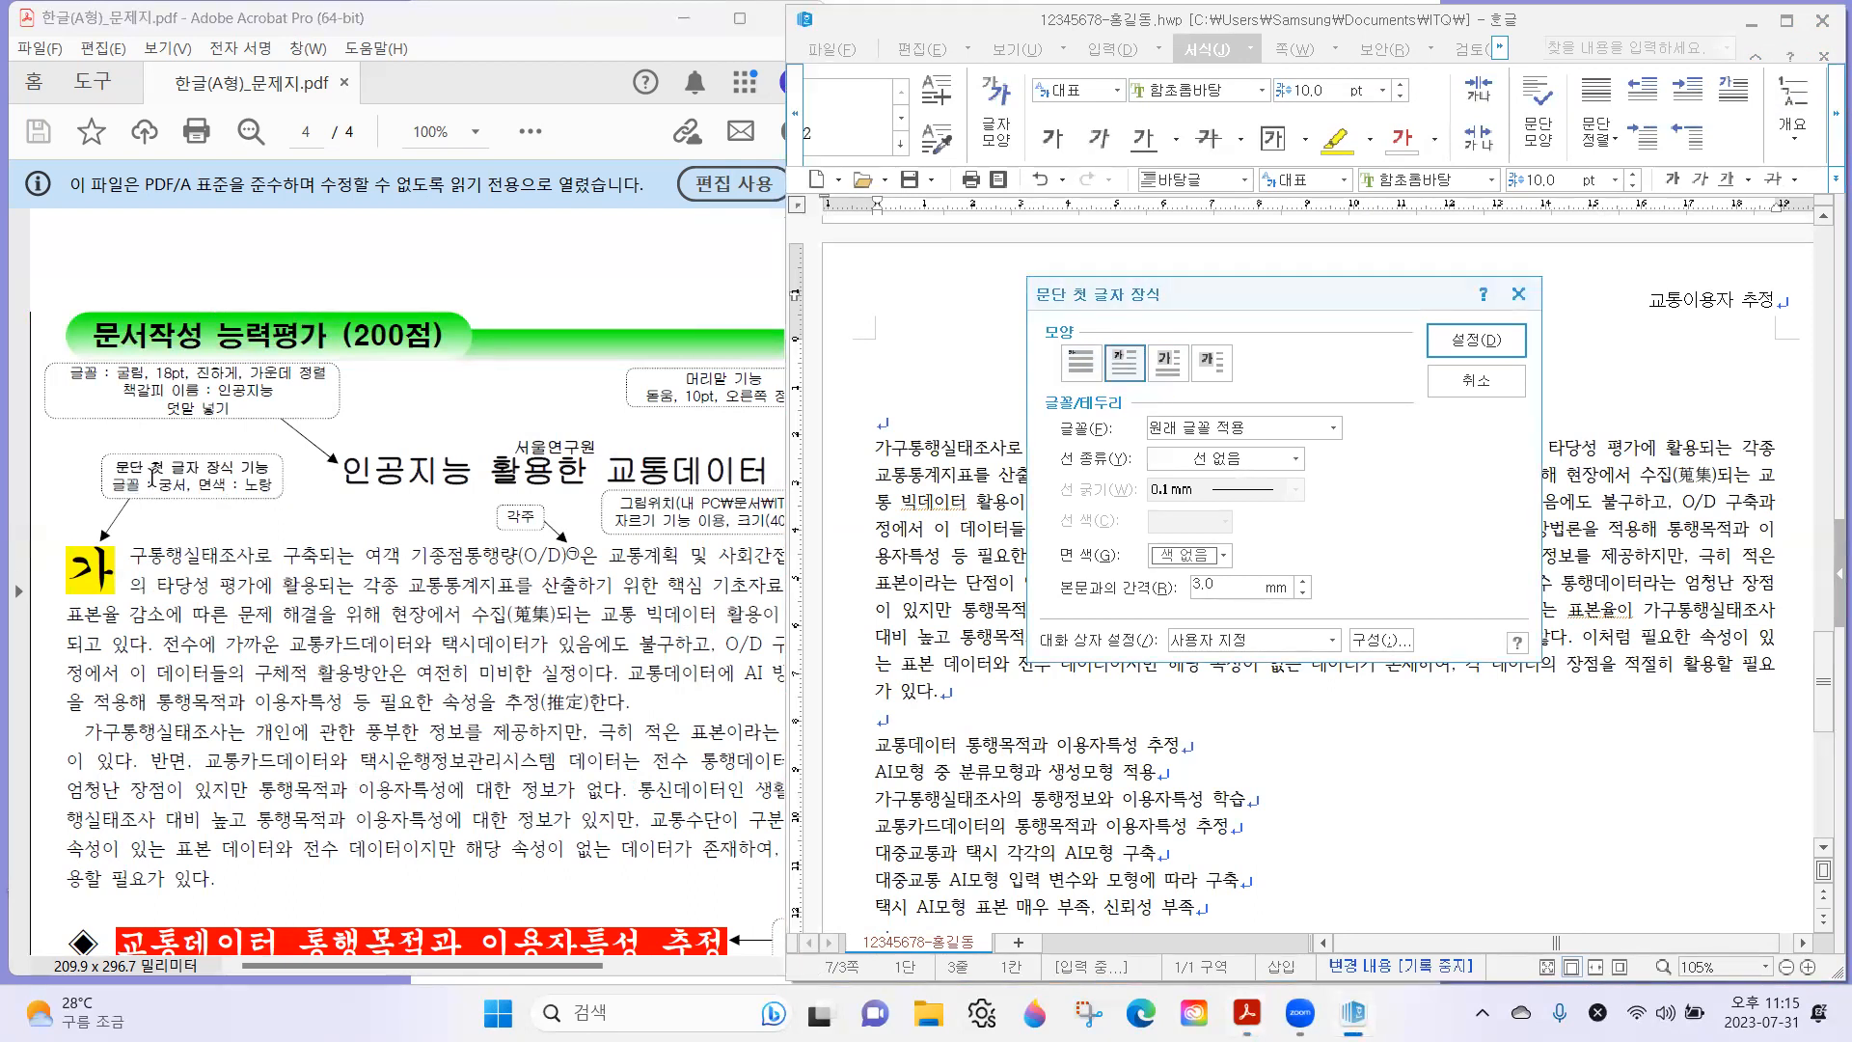
Set the decorated first letter's font to 궁서 and its 면 색 to yellow, and apply the decoration.
left_click_drag(79, 470, 295, 505)
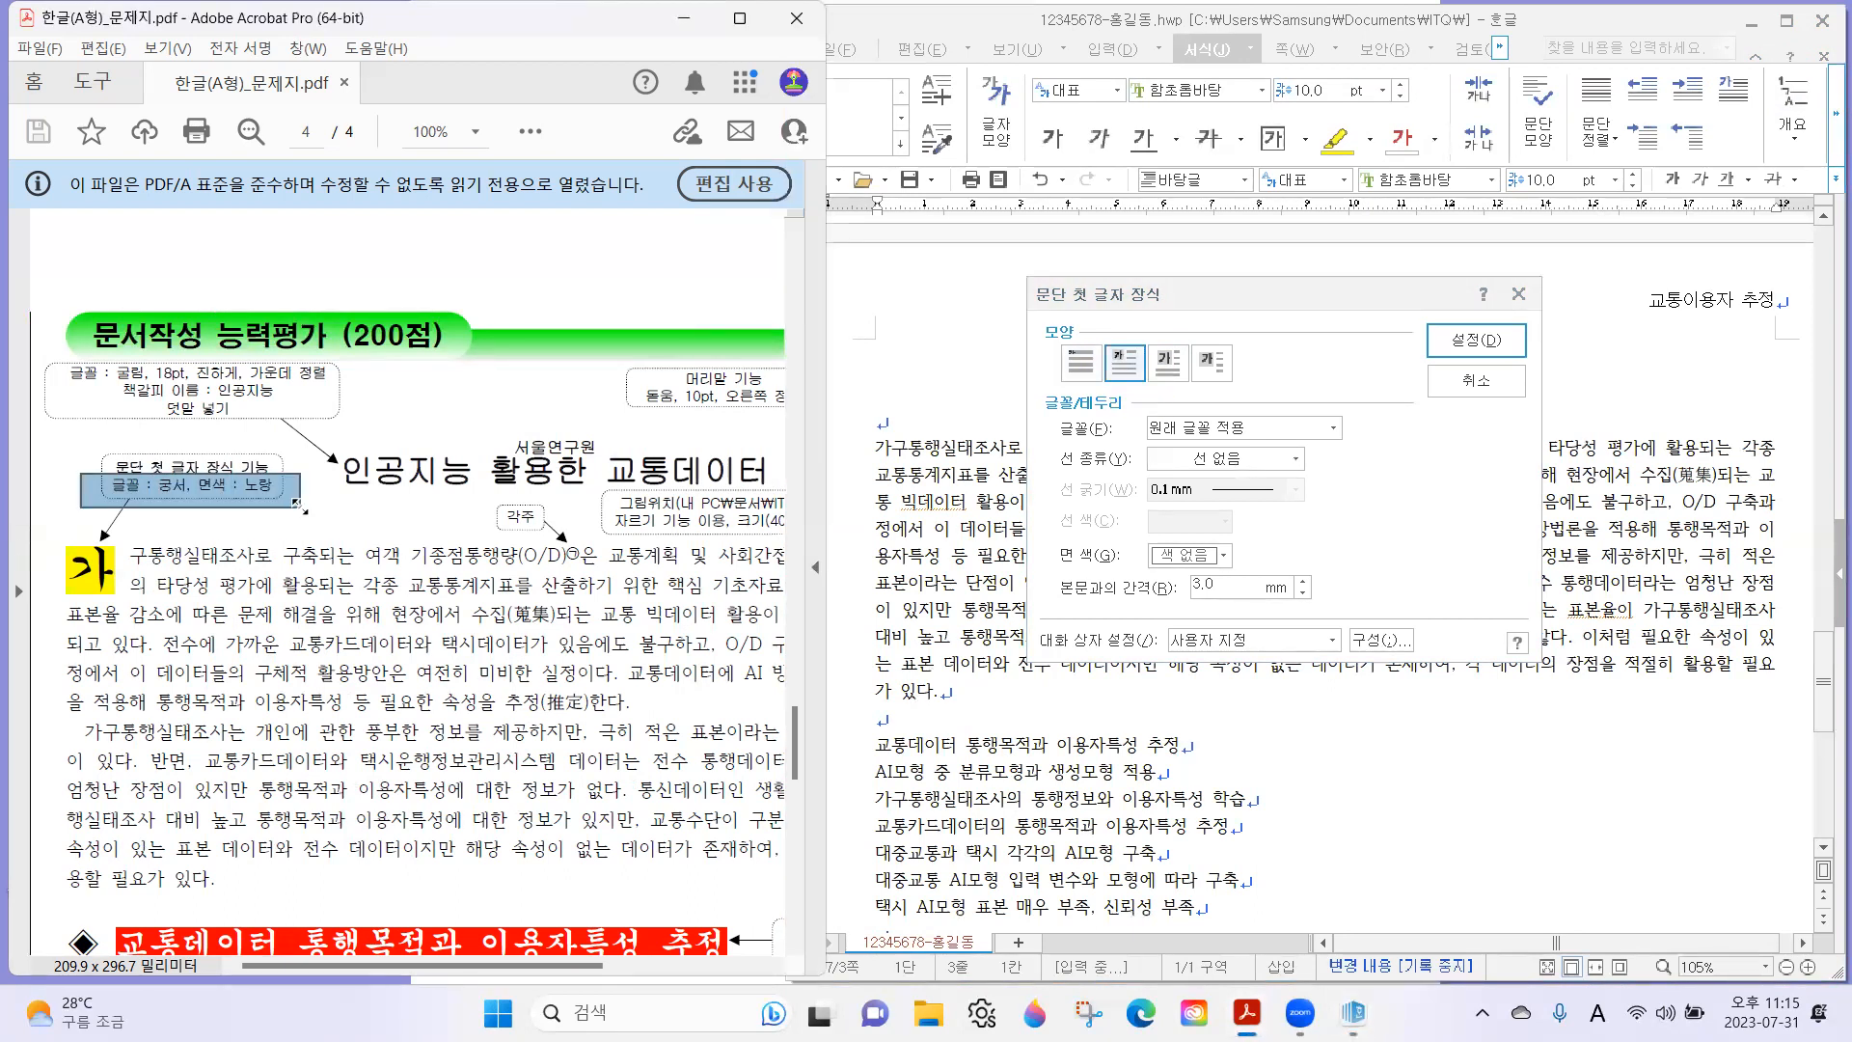
left_click(1256, 434)
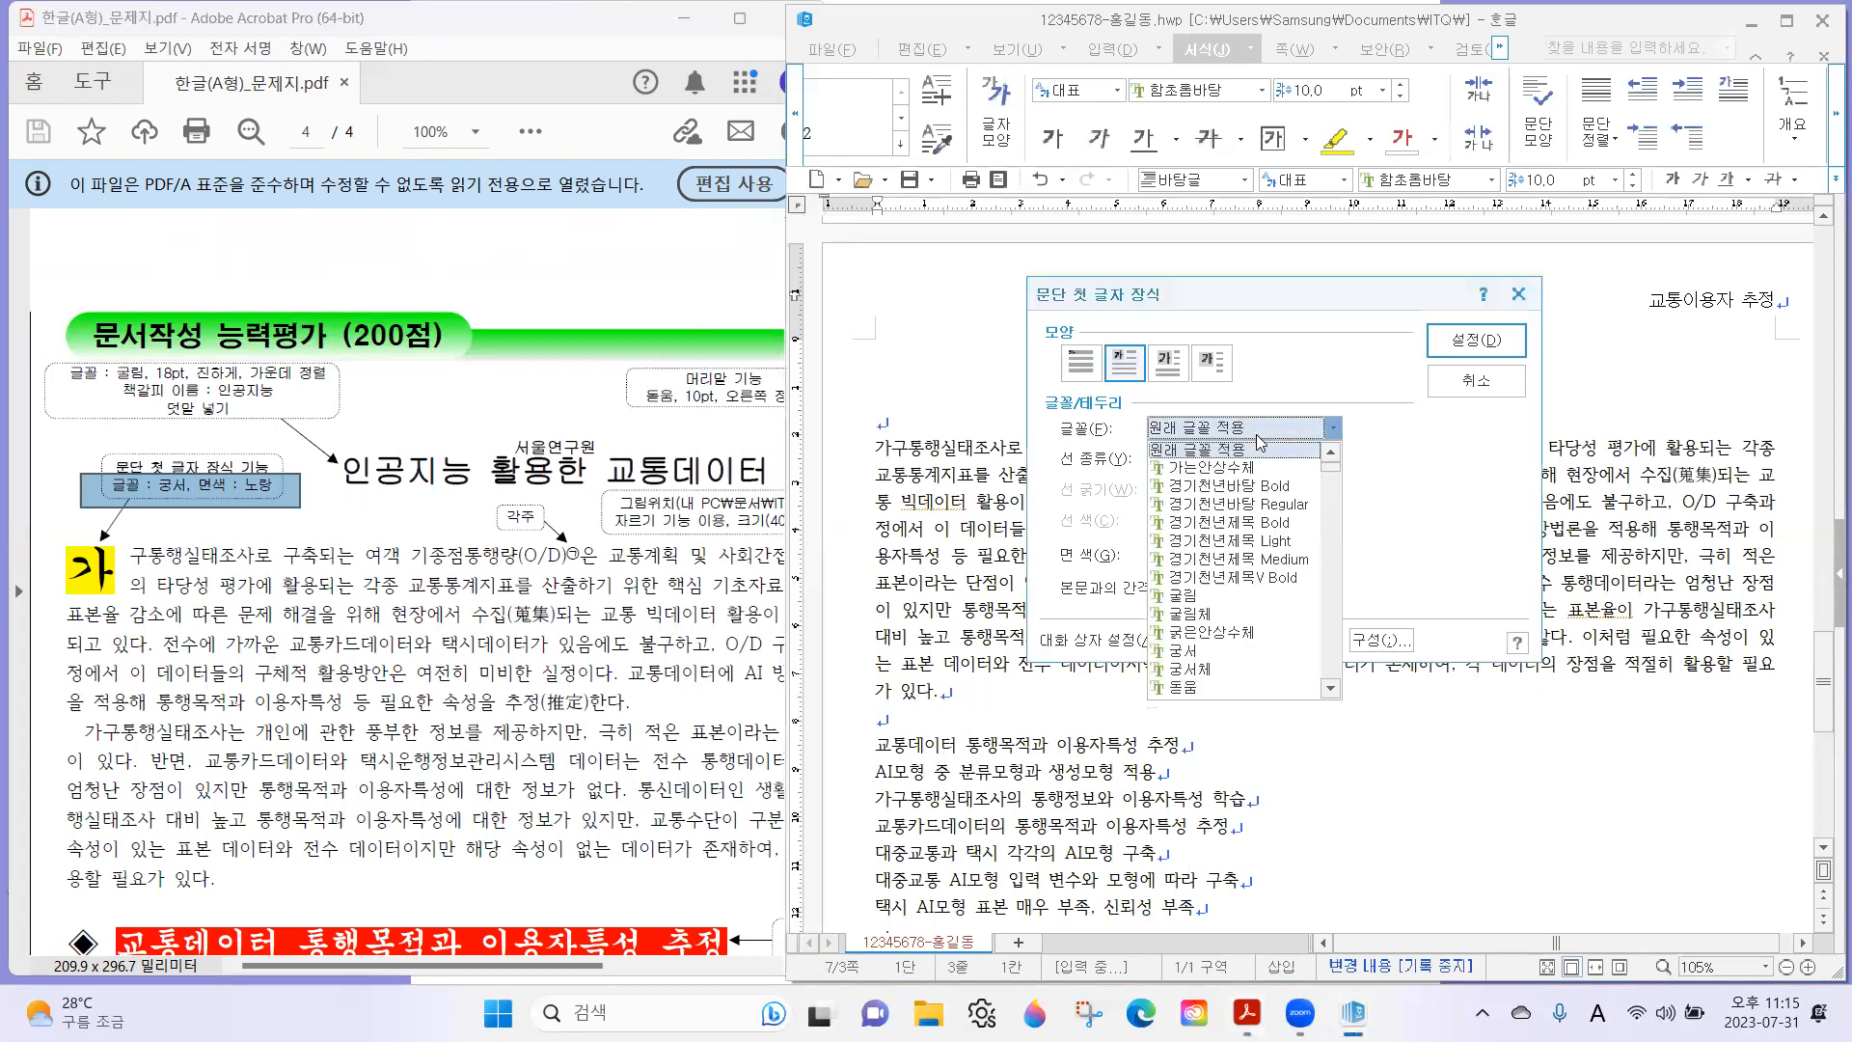
left_click(1198, 651)
left_click(1196, 555)
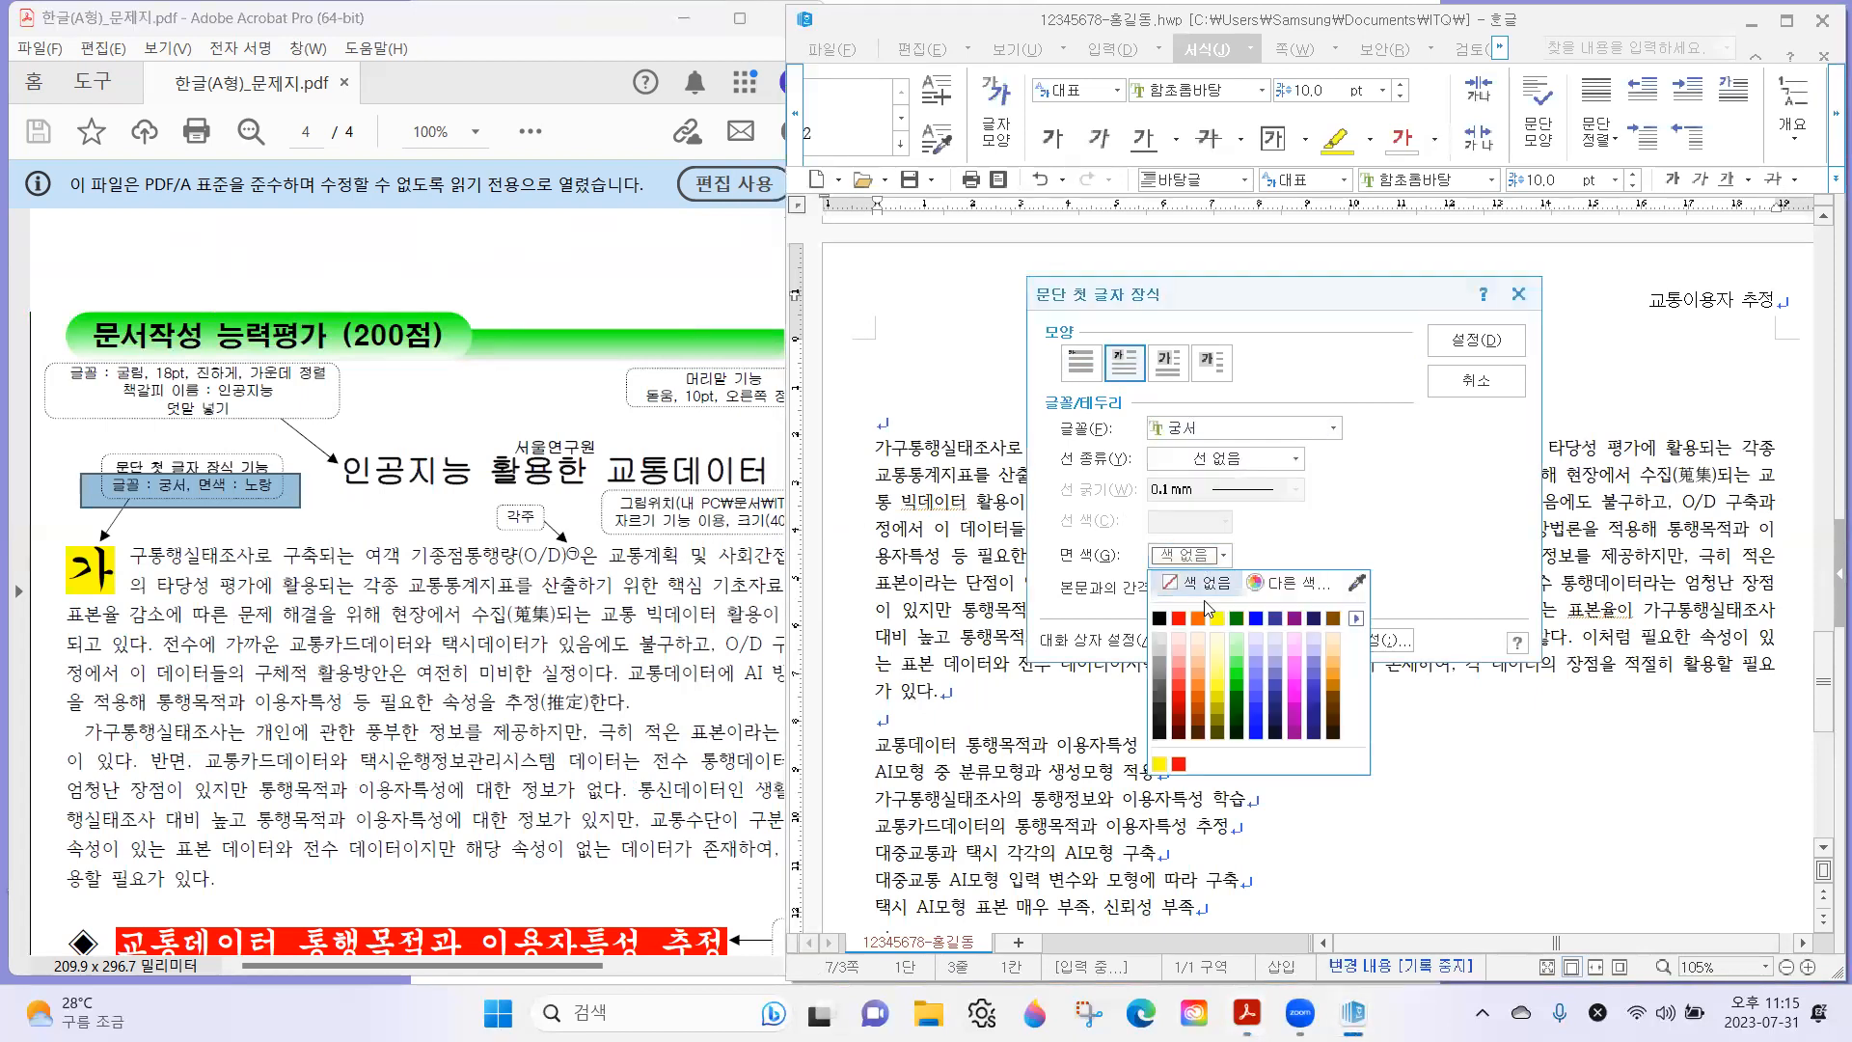
left_click(1214, 618)
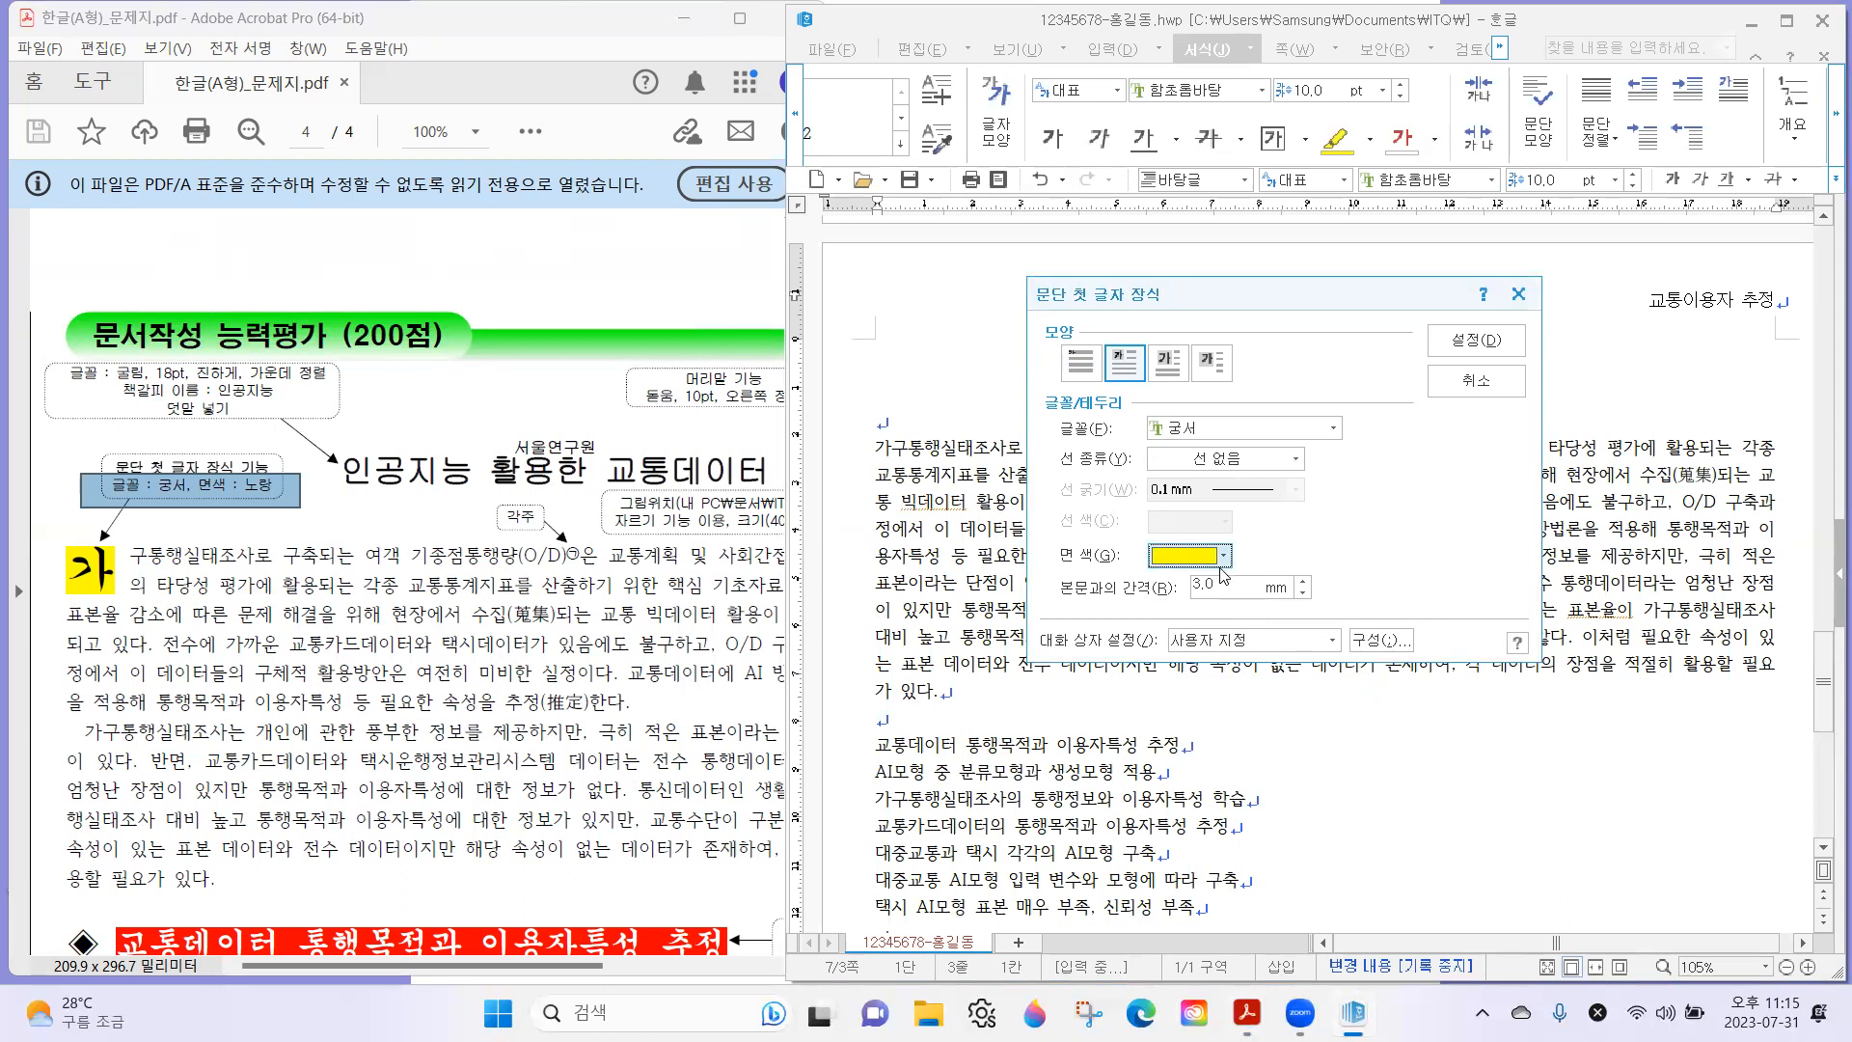
left_click(1477, 341)
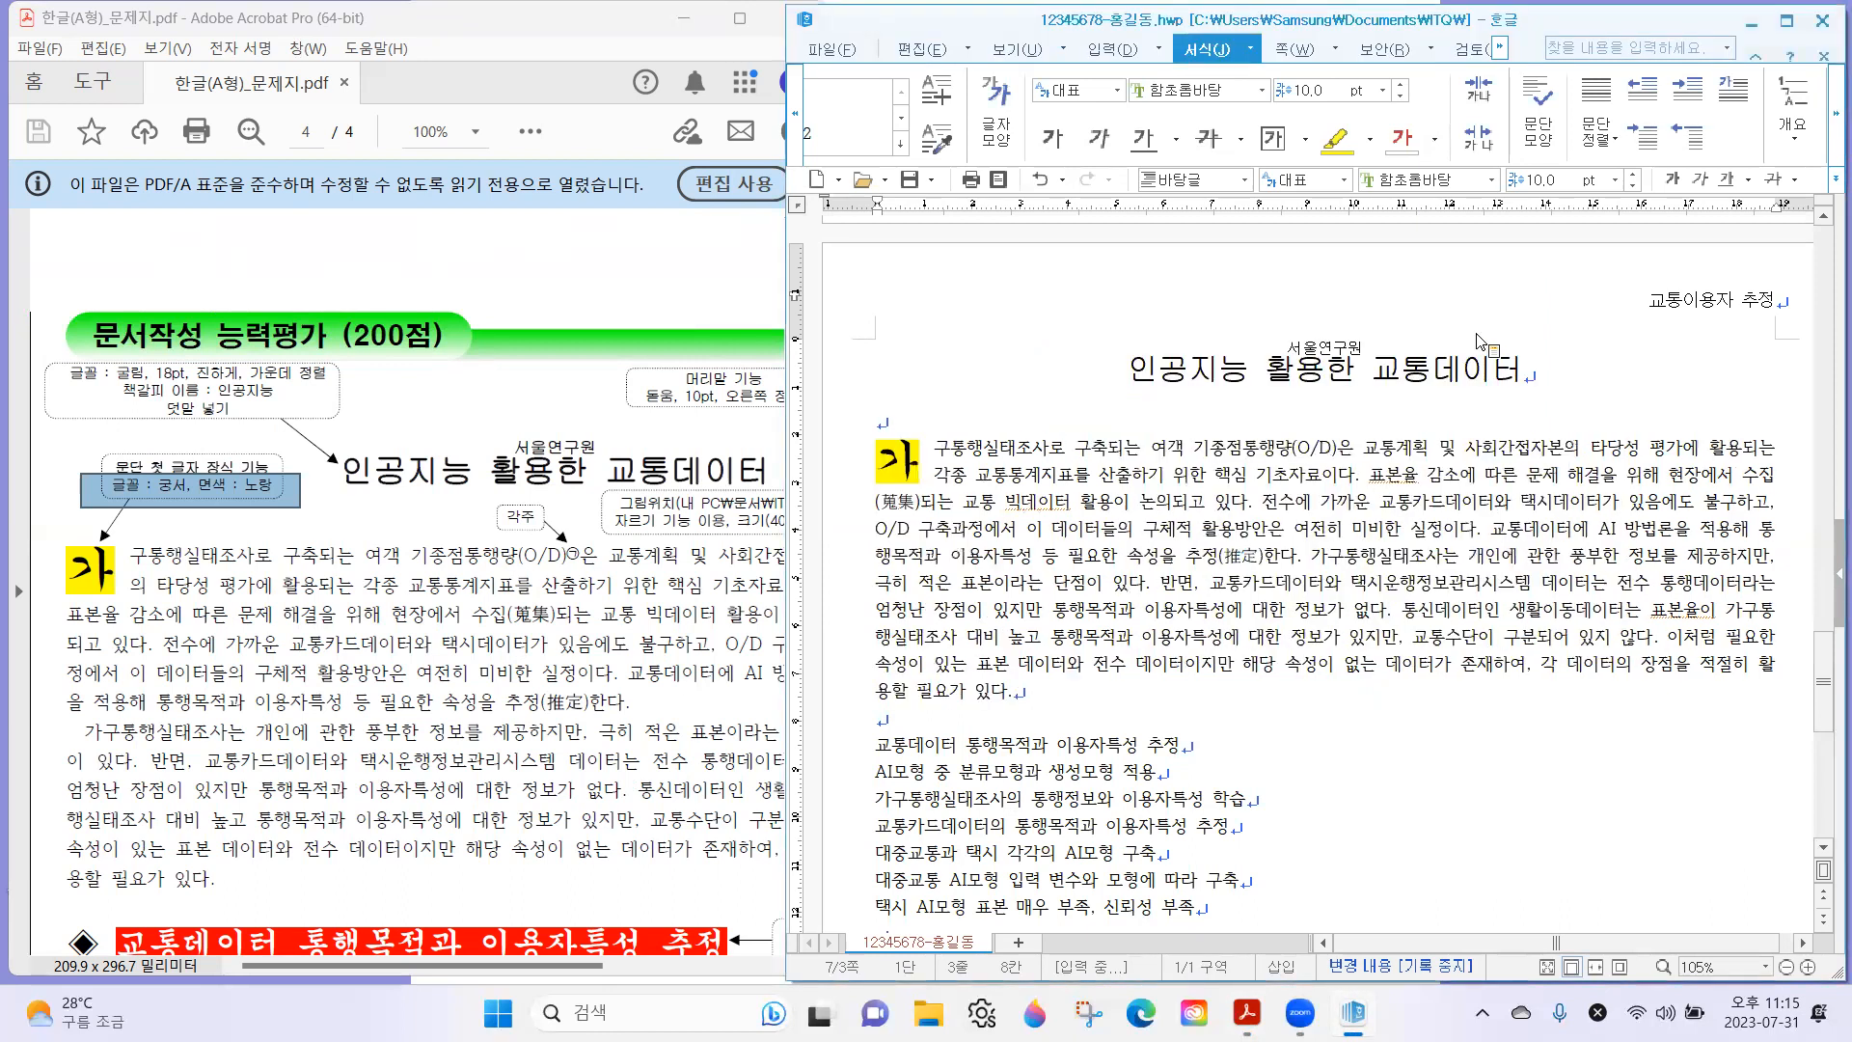
Check the exam sheet for where the 각주 goes in the first body paragraph and what its text and separator line should be.
left_click(359, 589)
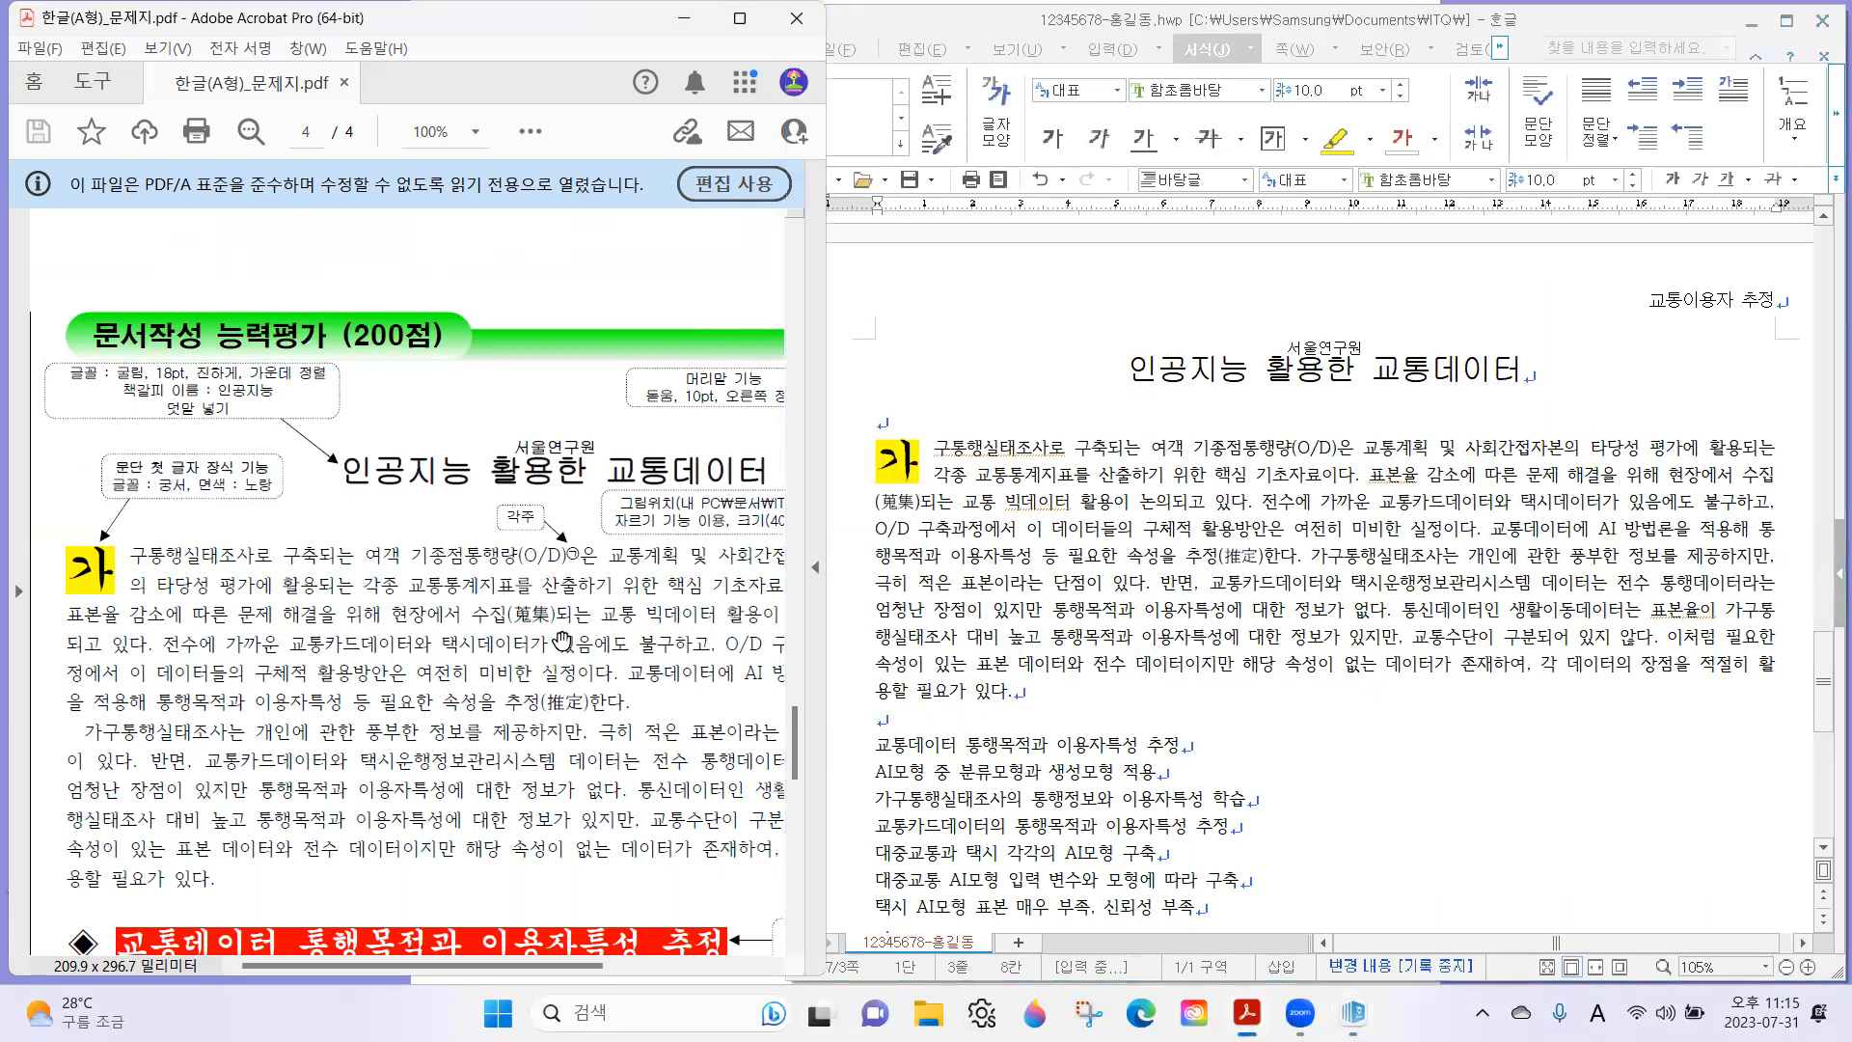
scroll(455, 472, "down", 1)
scroll(455, 473, "down", 2)
scroll(511, 487, "down", 1)
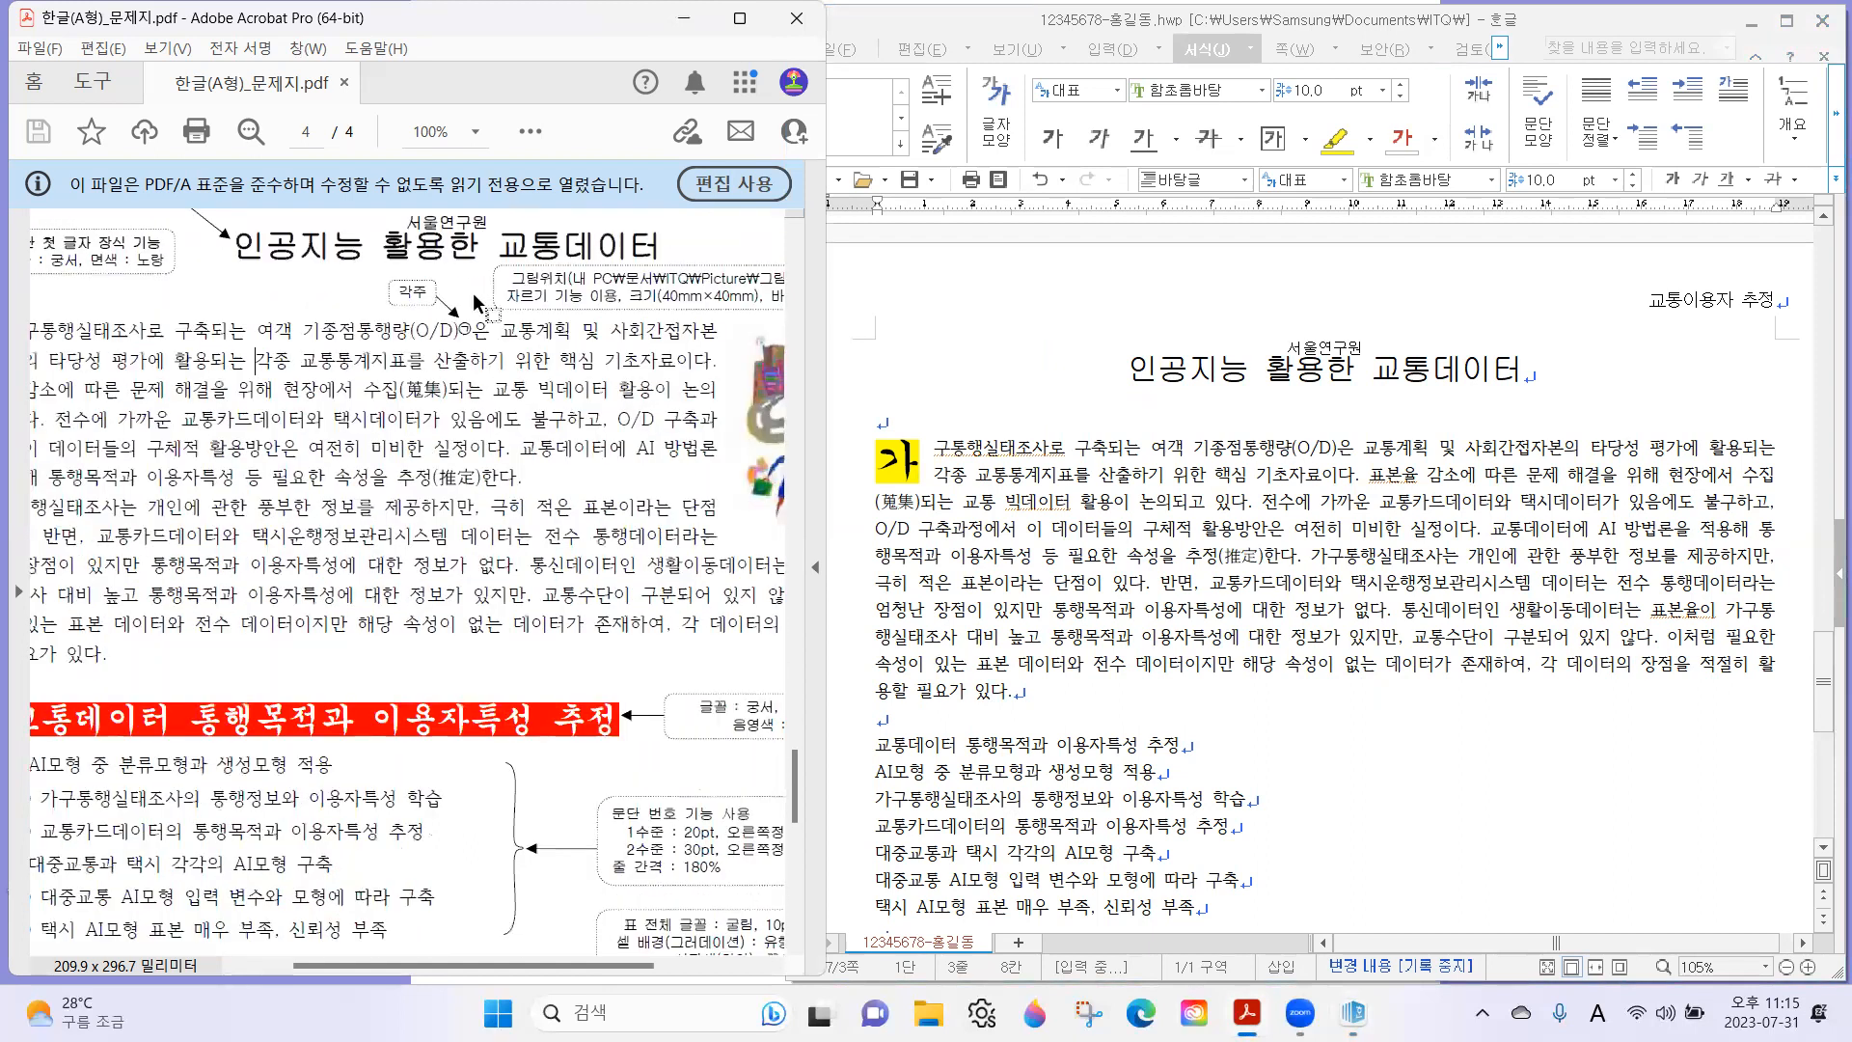
left_click_drag(440, 327, 498, 355)
left_click(469, 325)
scroll(399, 675, "down", 6)
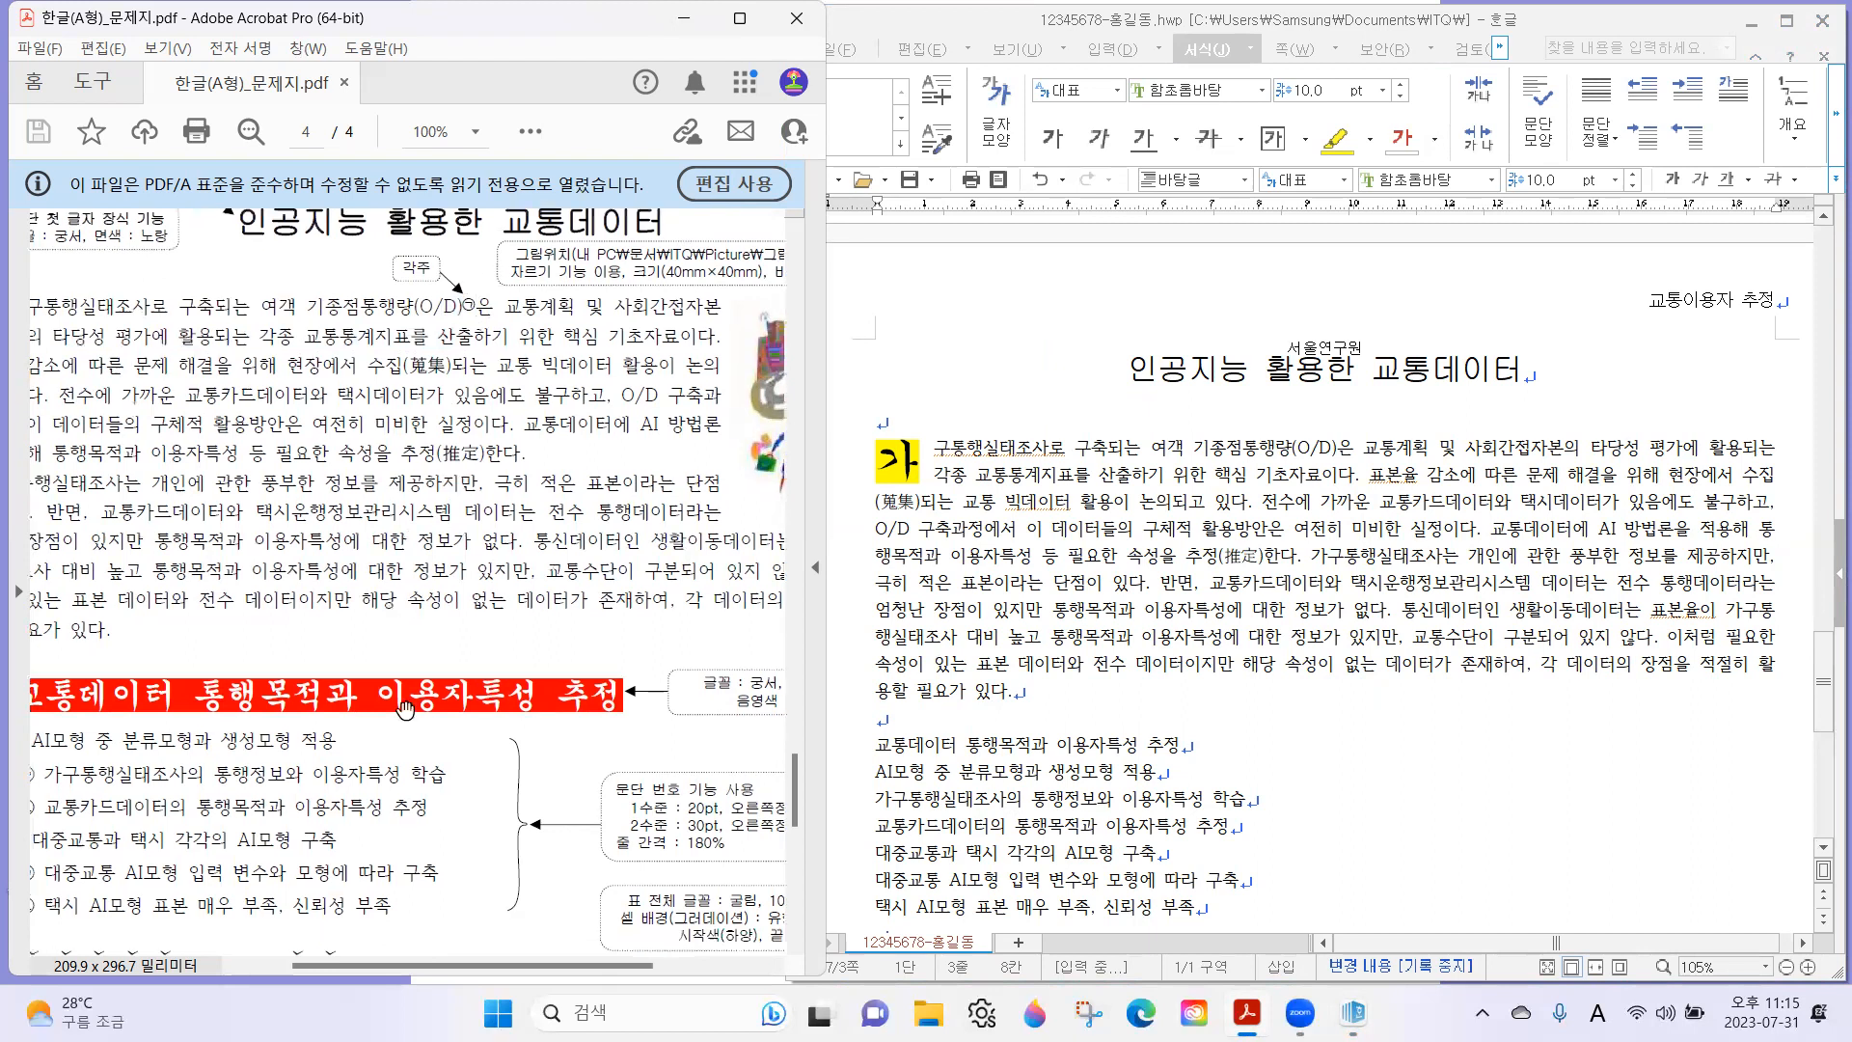
scroll(430, 677, "down", 1)
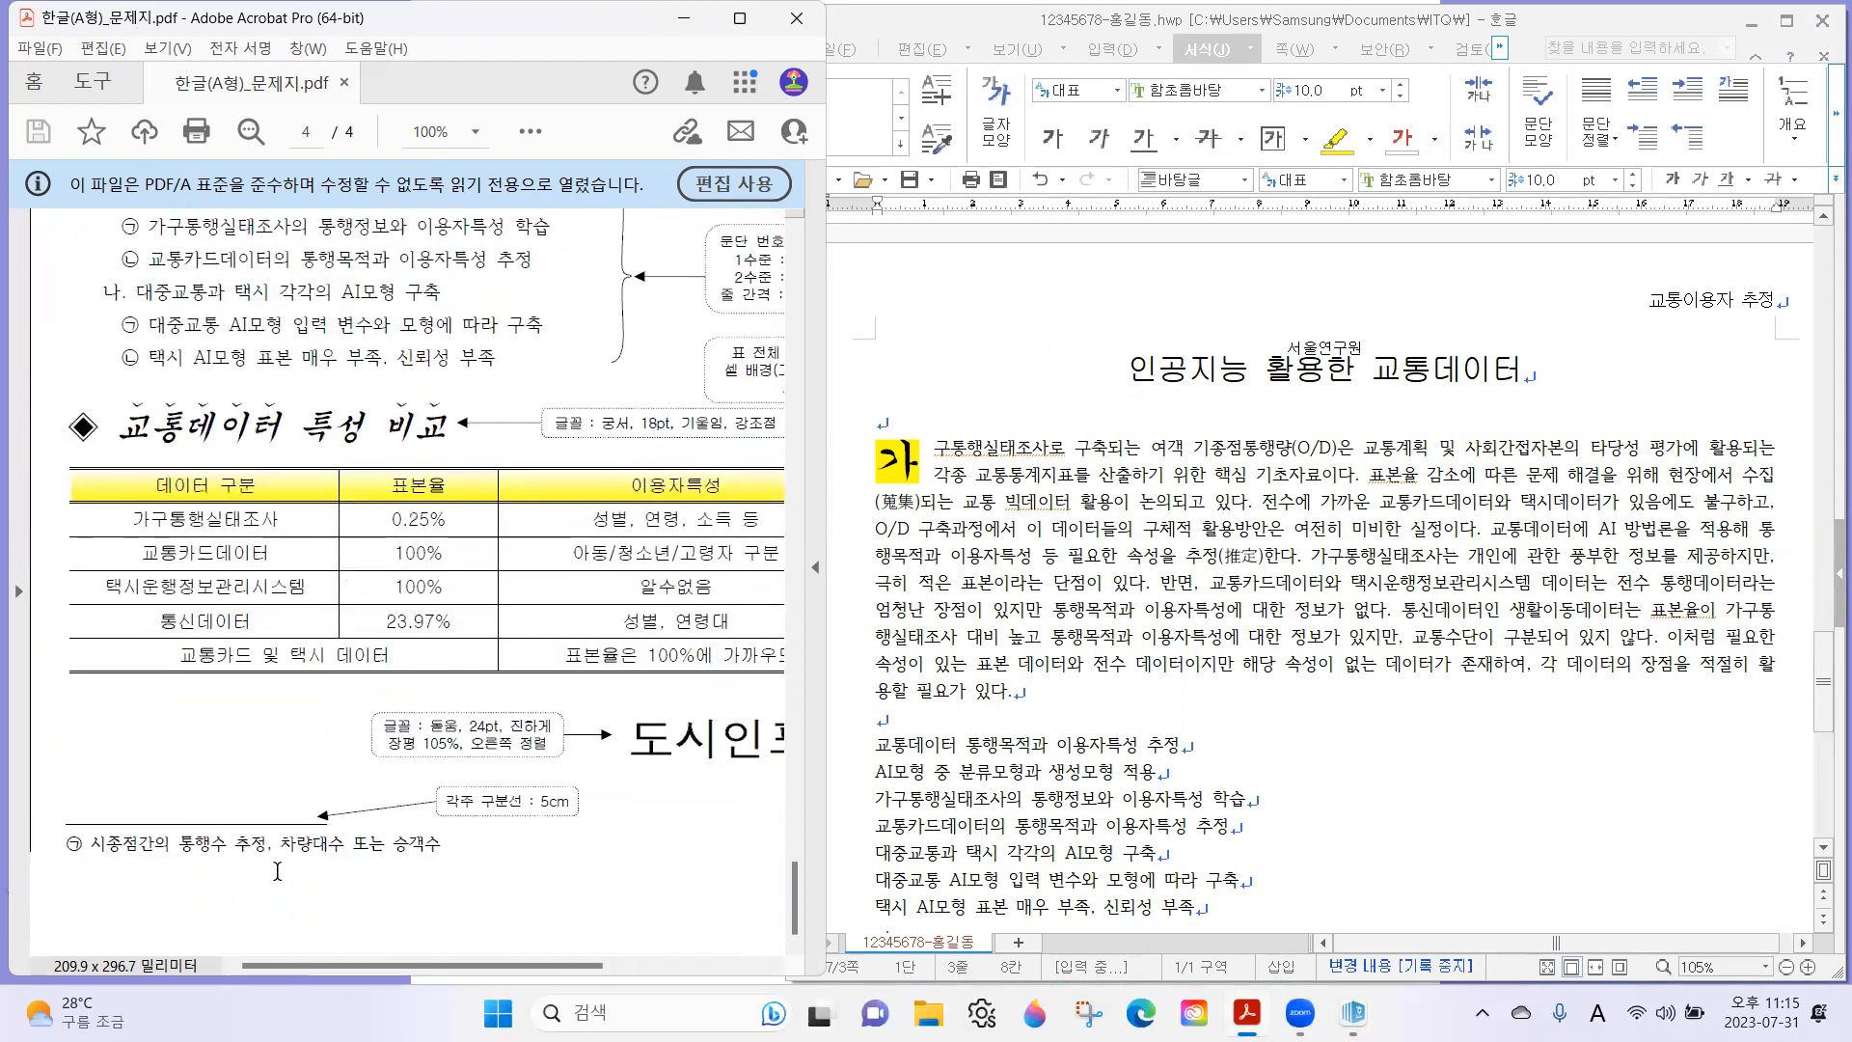
scroll(606, 472, "up", 6)
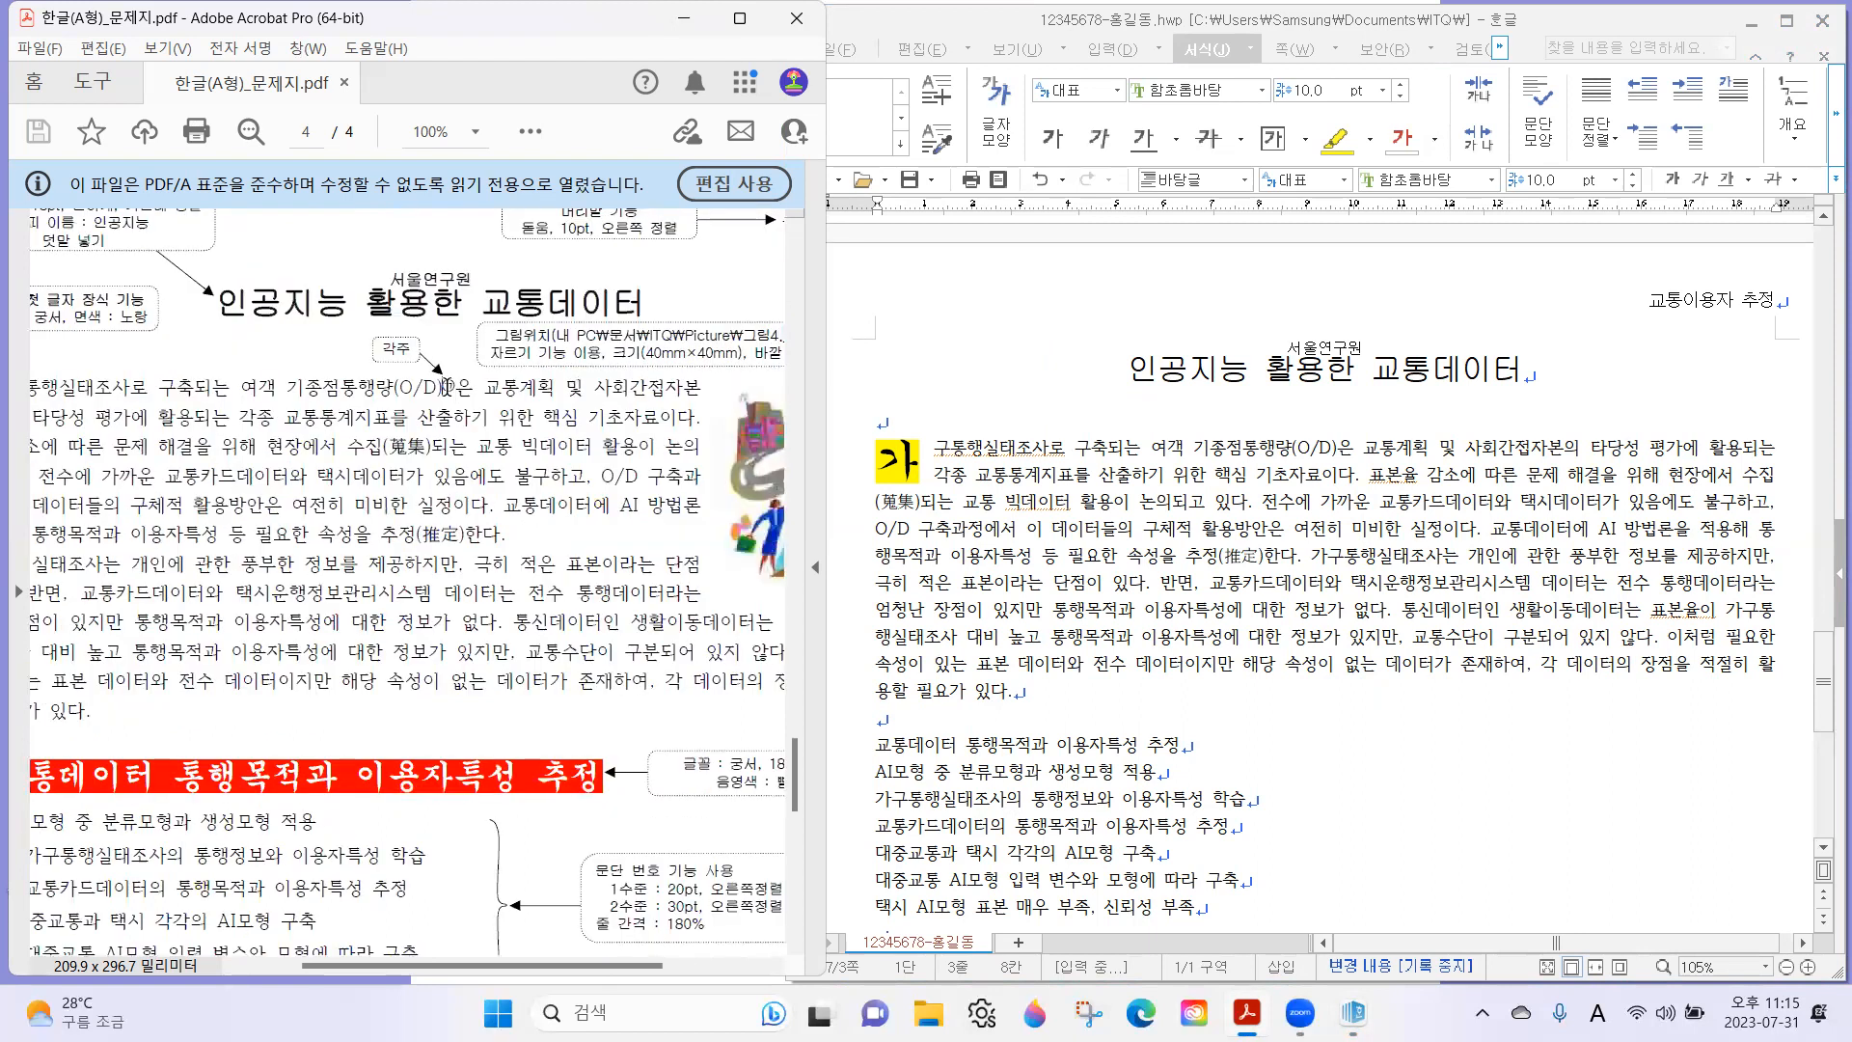
Insert a 각주 right after "기종점통행량(O/D)" in the first body paragraph.
left_click(1340, 446)
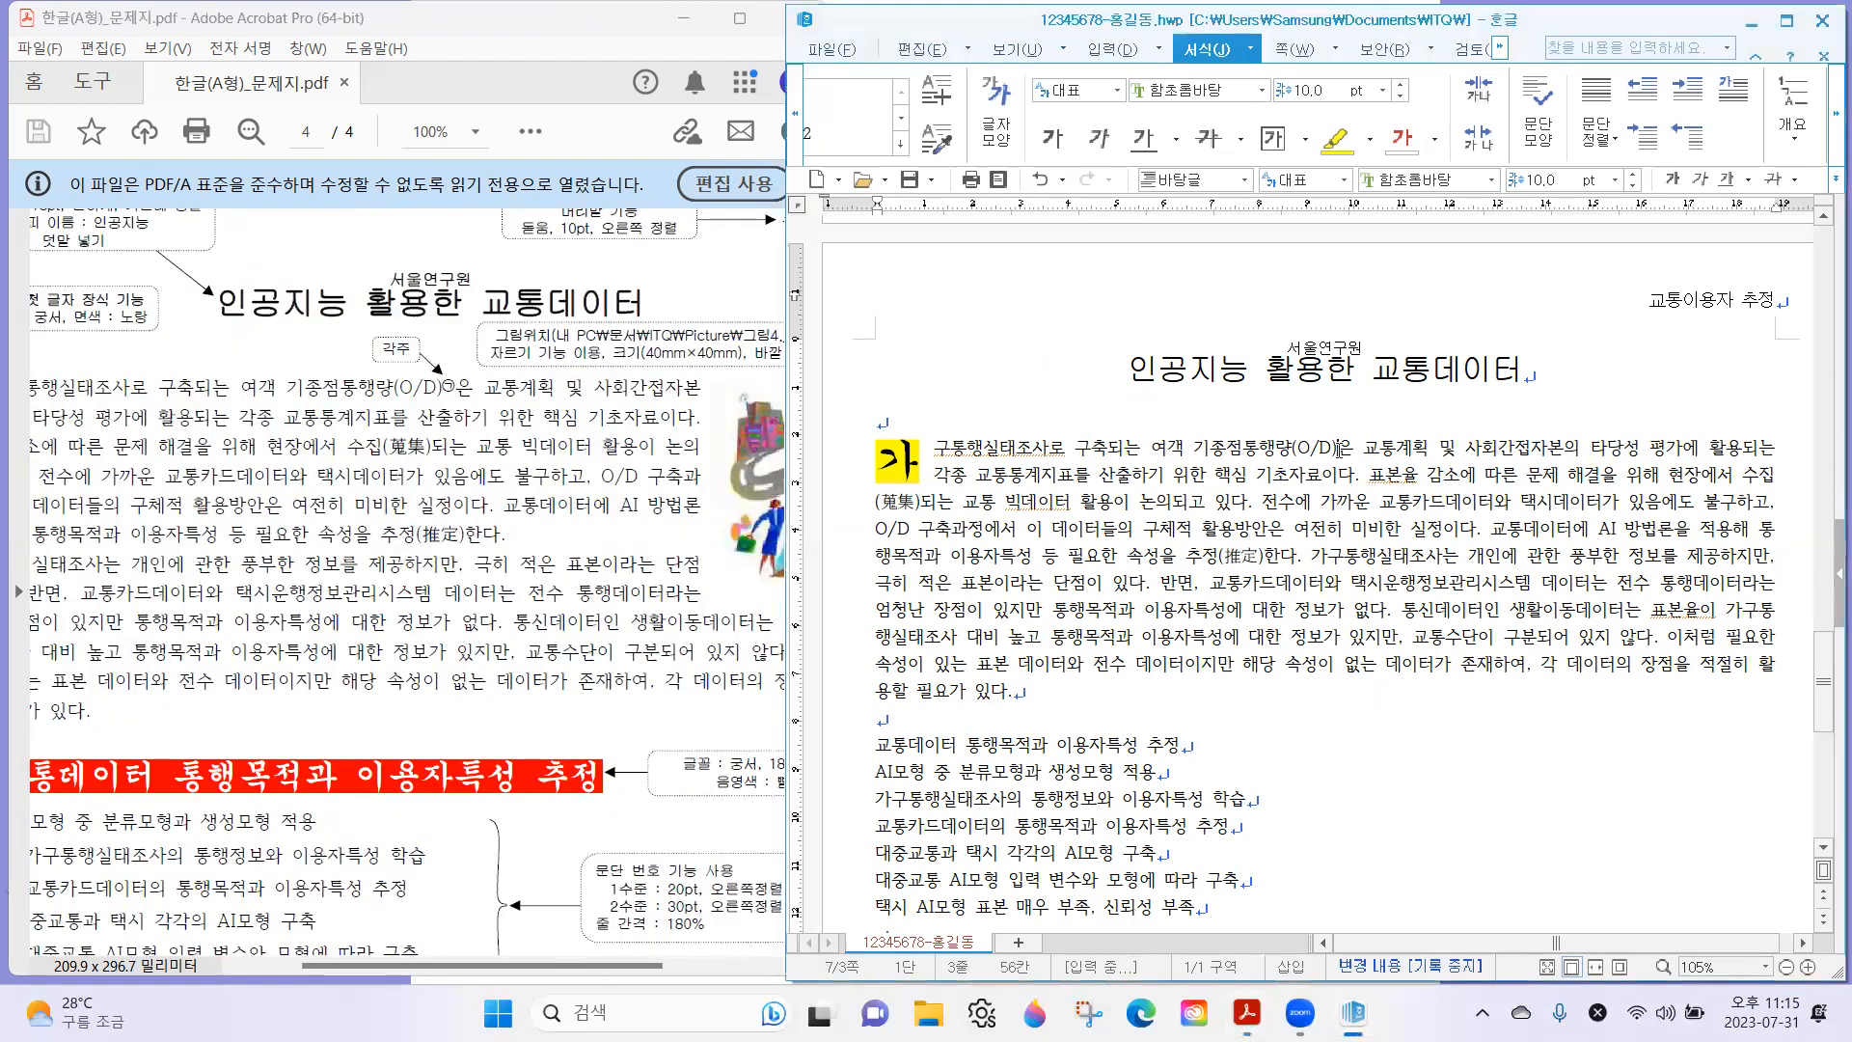
left_click(1111, 50)
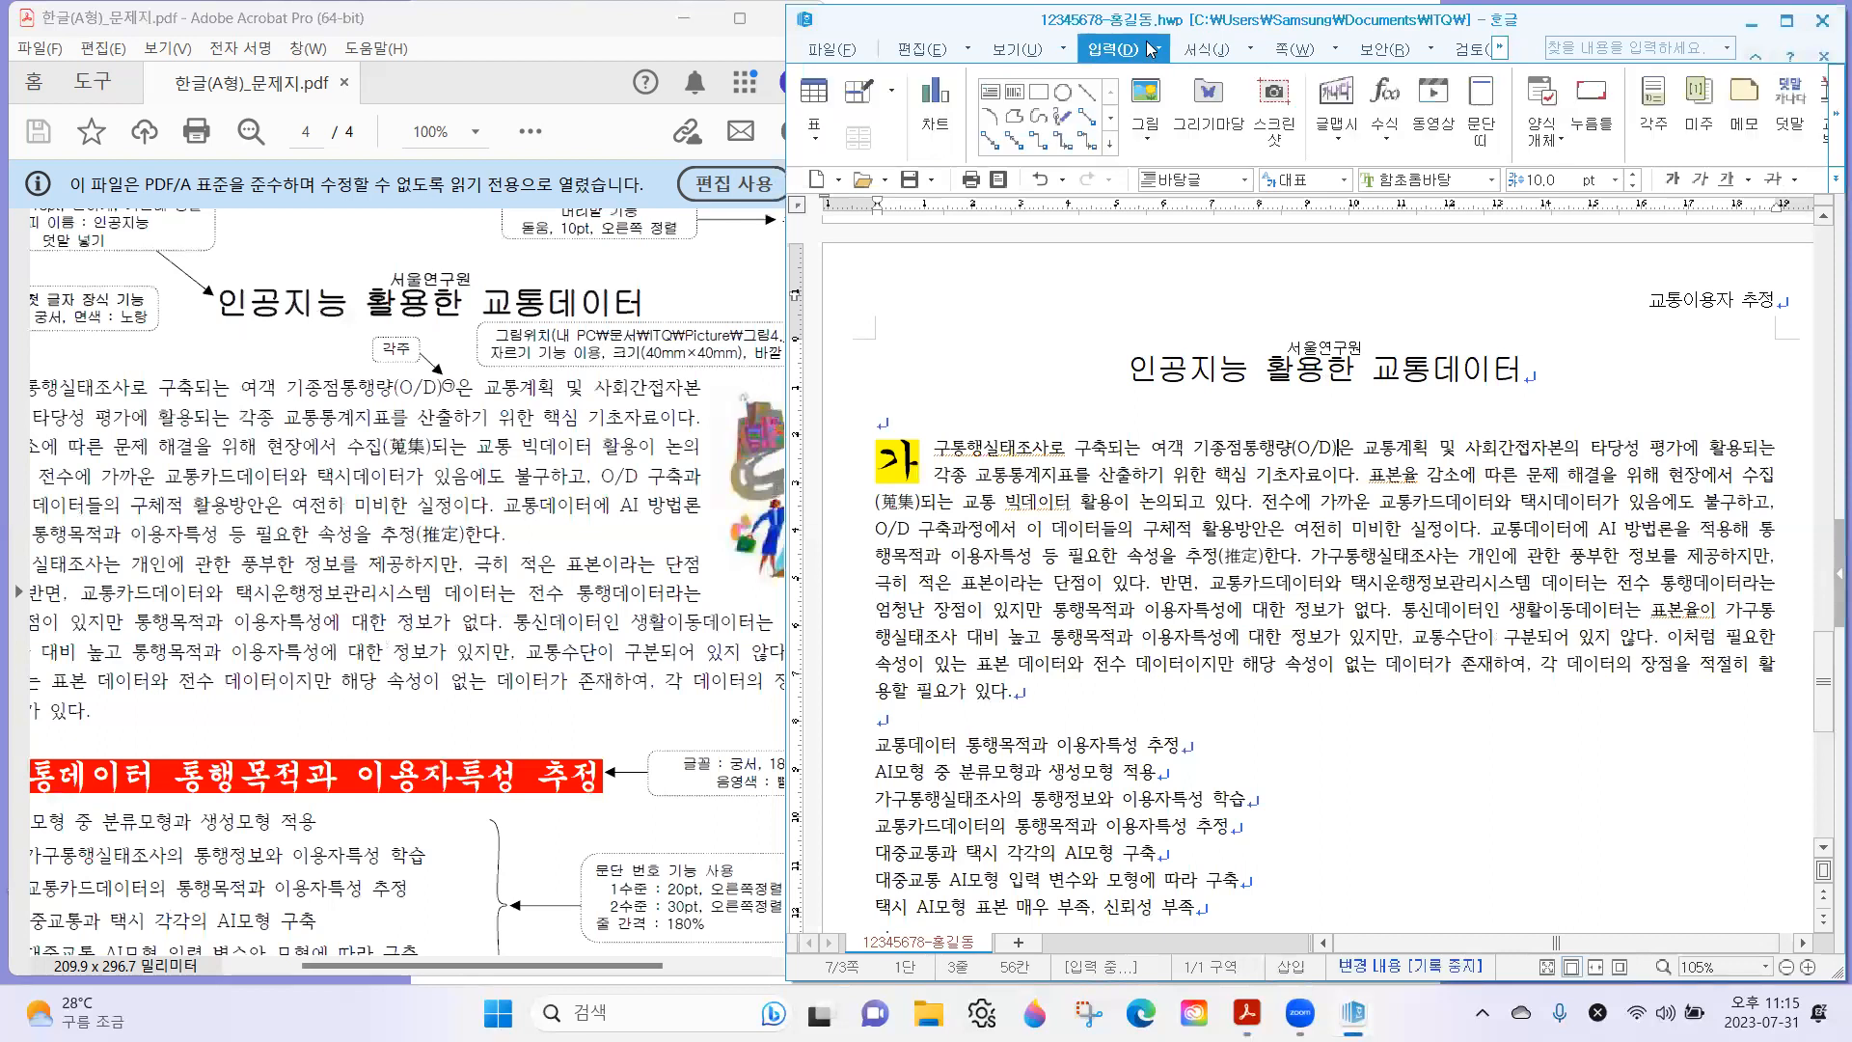
left_click(1660, 99)
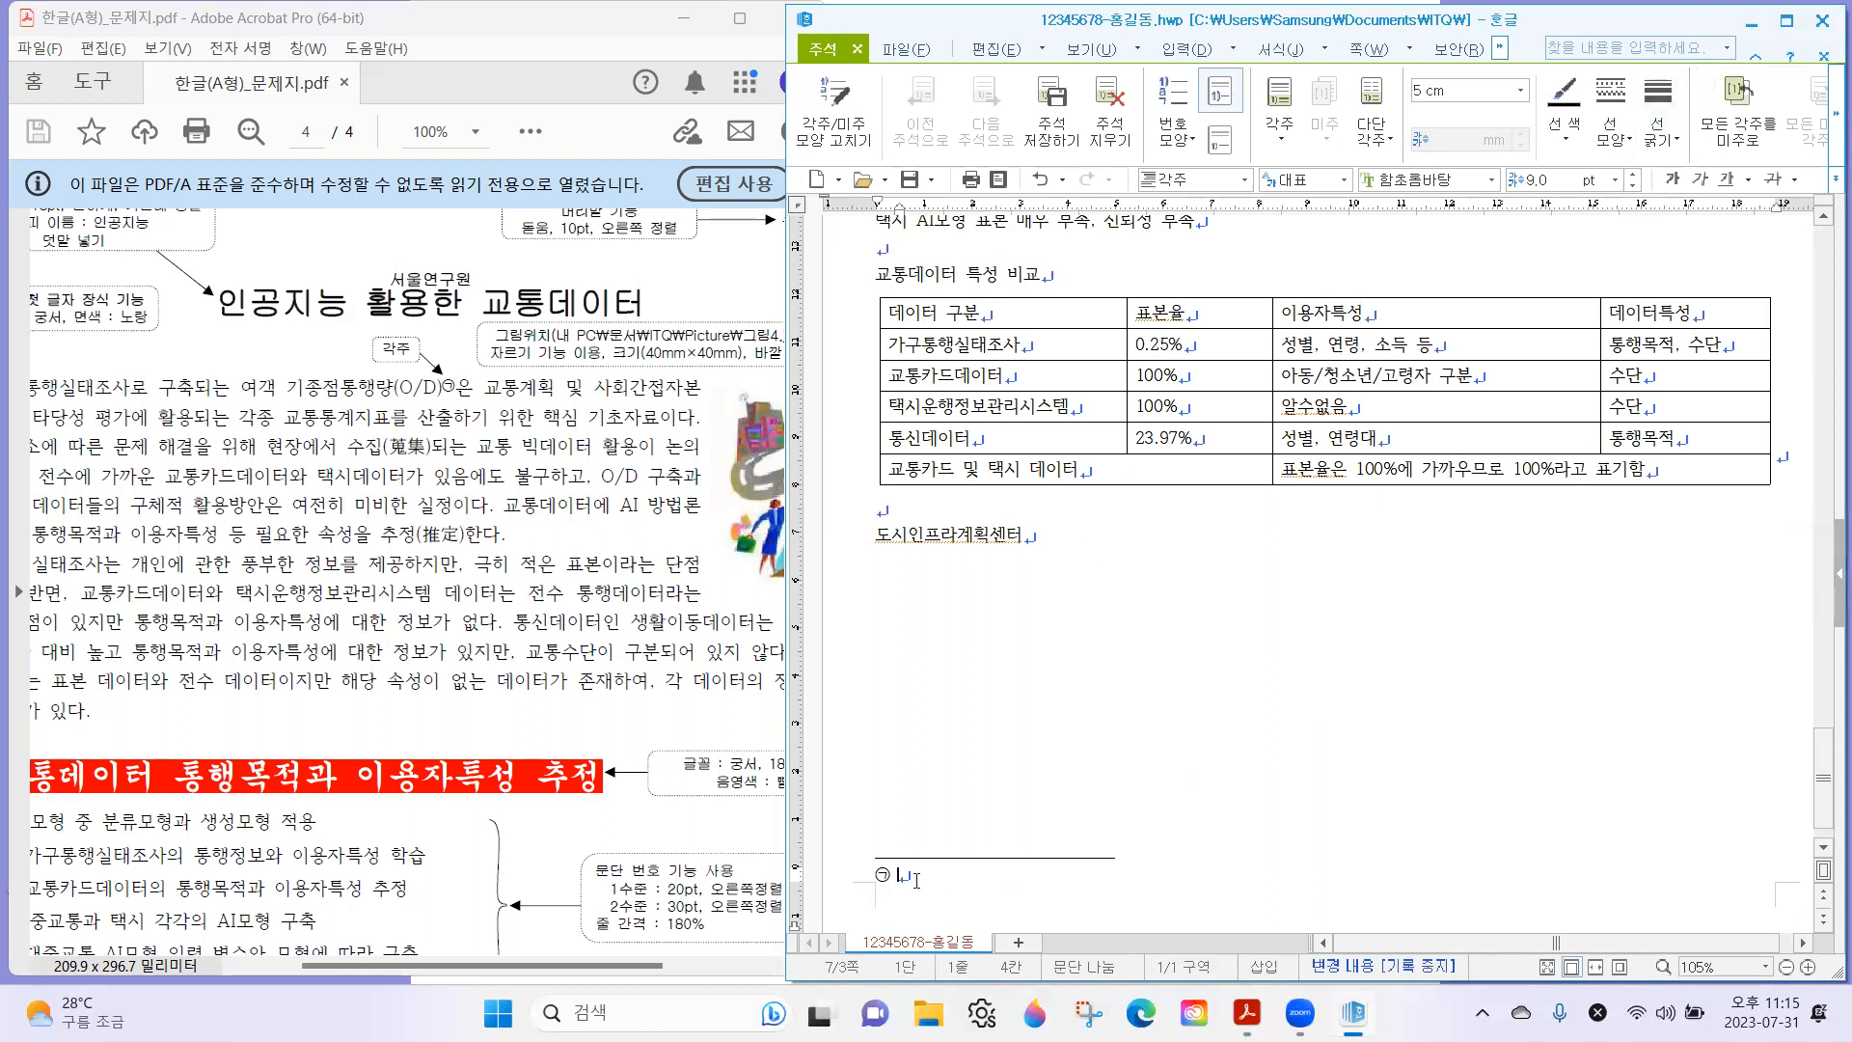
Following the exam sheet, enter the footnote text "시종점간의 통행수 추정, 차량대수 또는 승객수".
left_click(396, 547)
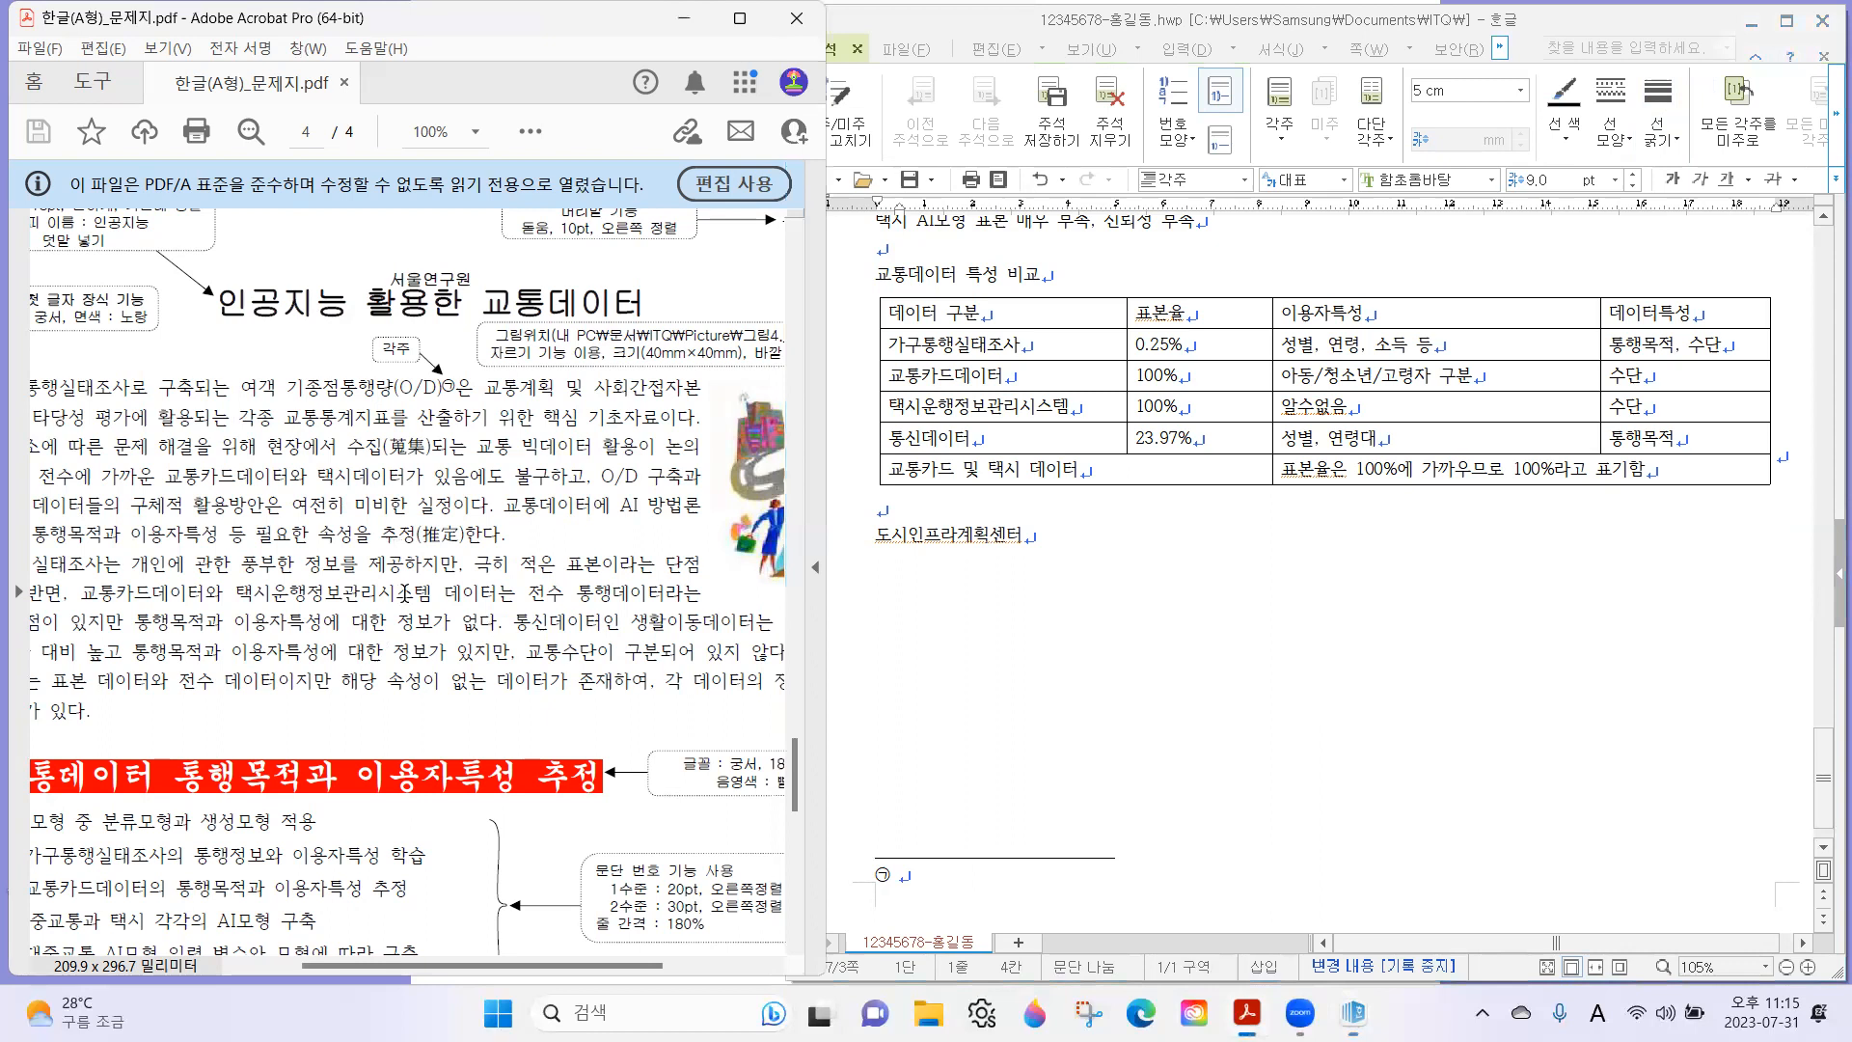
scroll(405, 660, "down", 5)
scroll(496, 536, "down", 2)
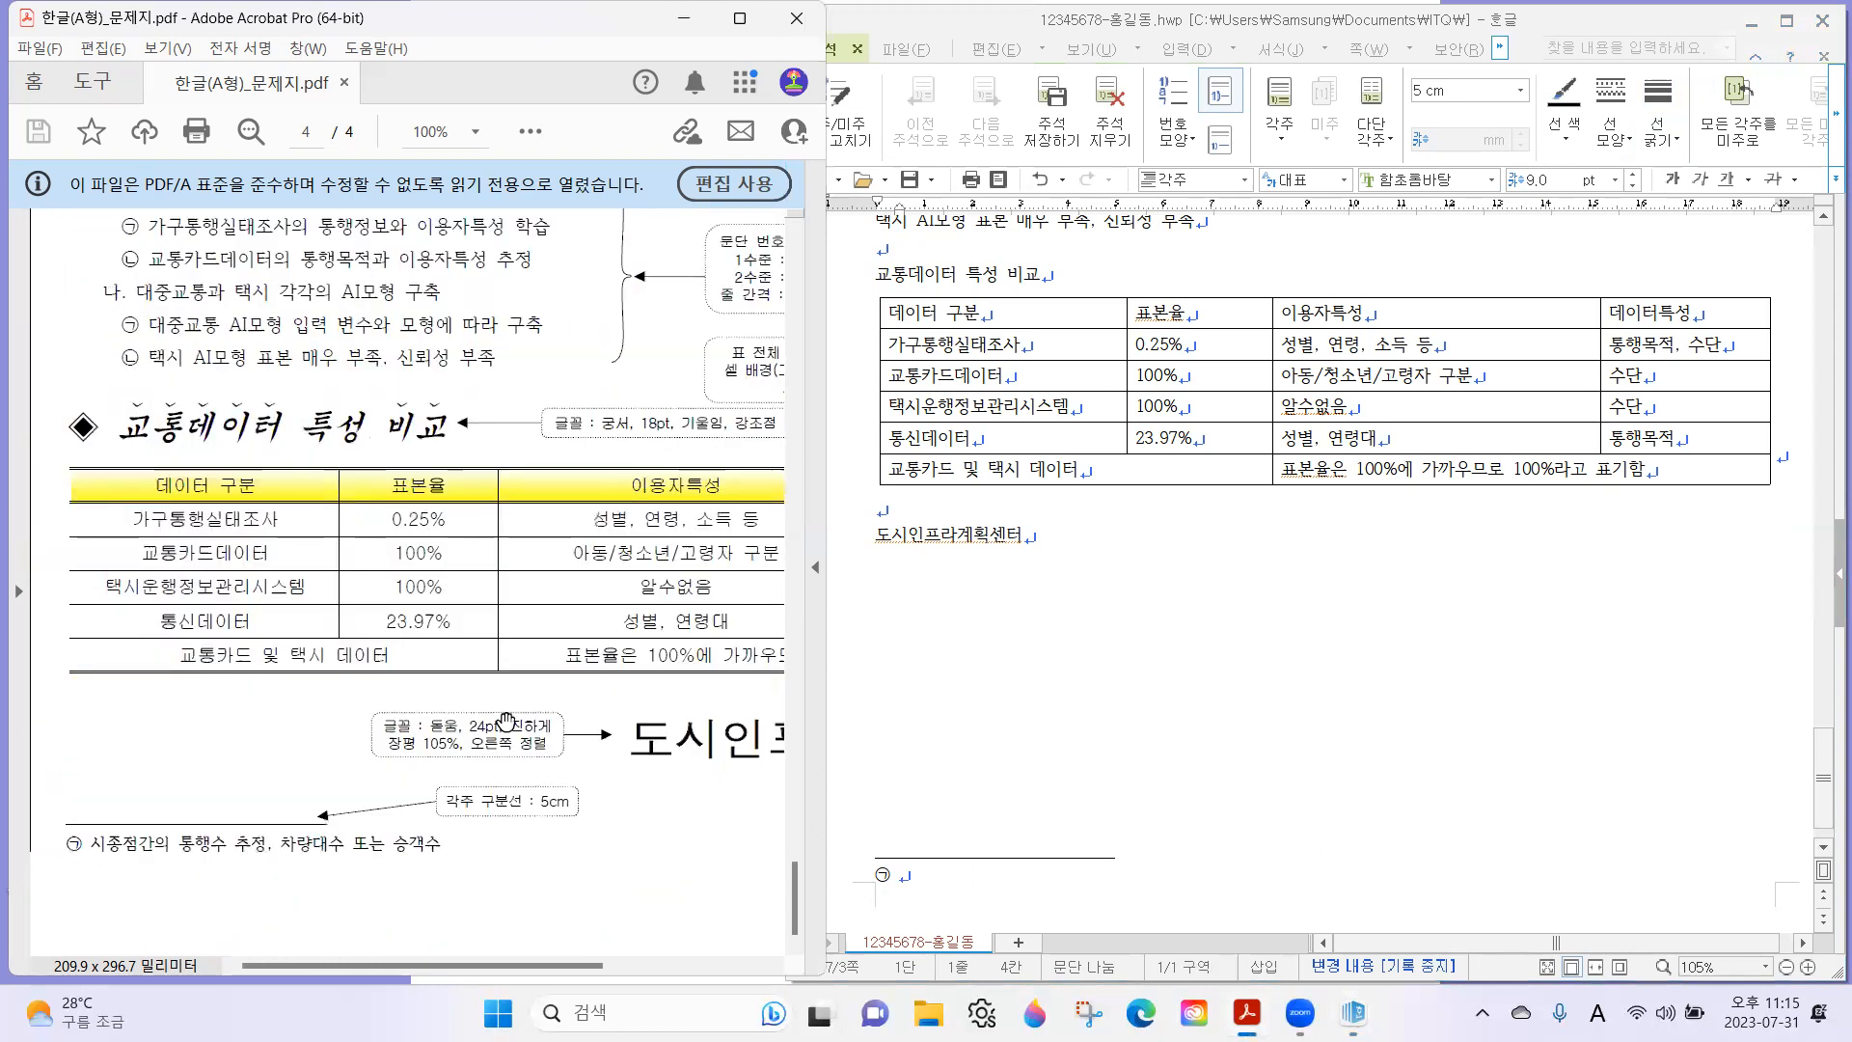
left_click(926, 889)
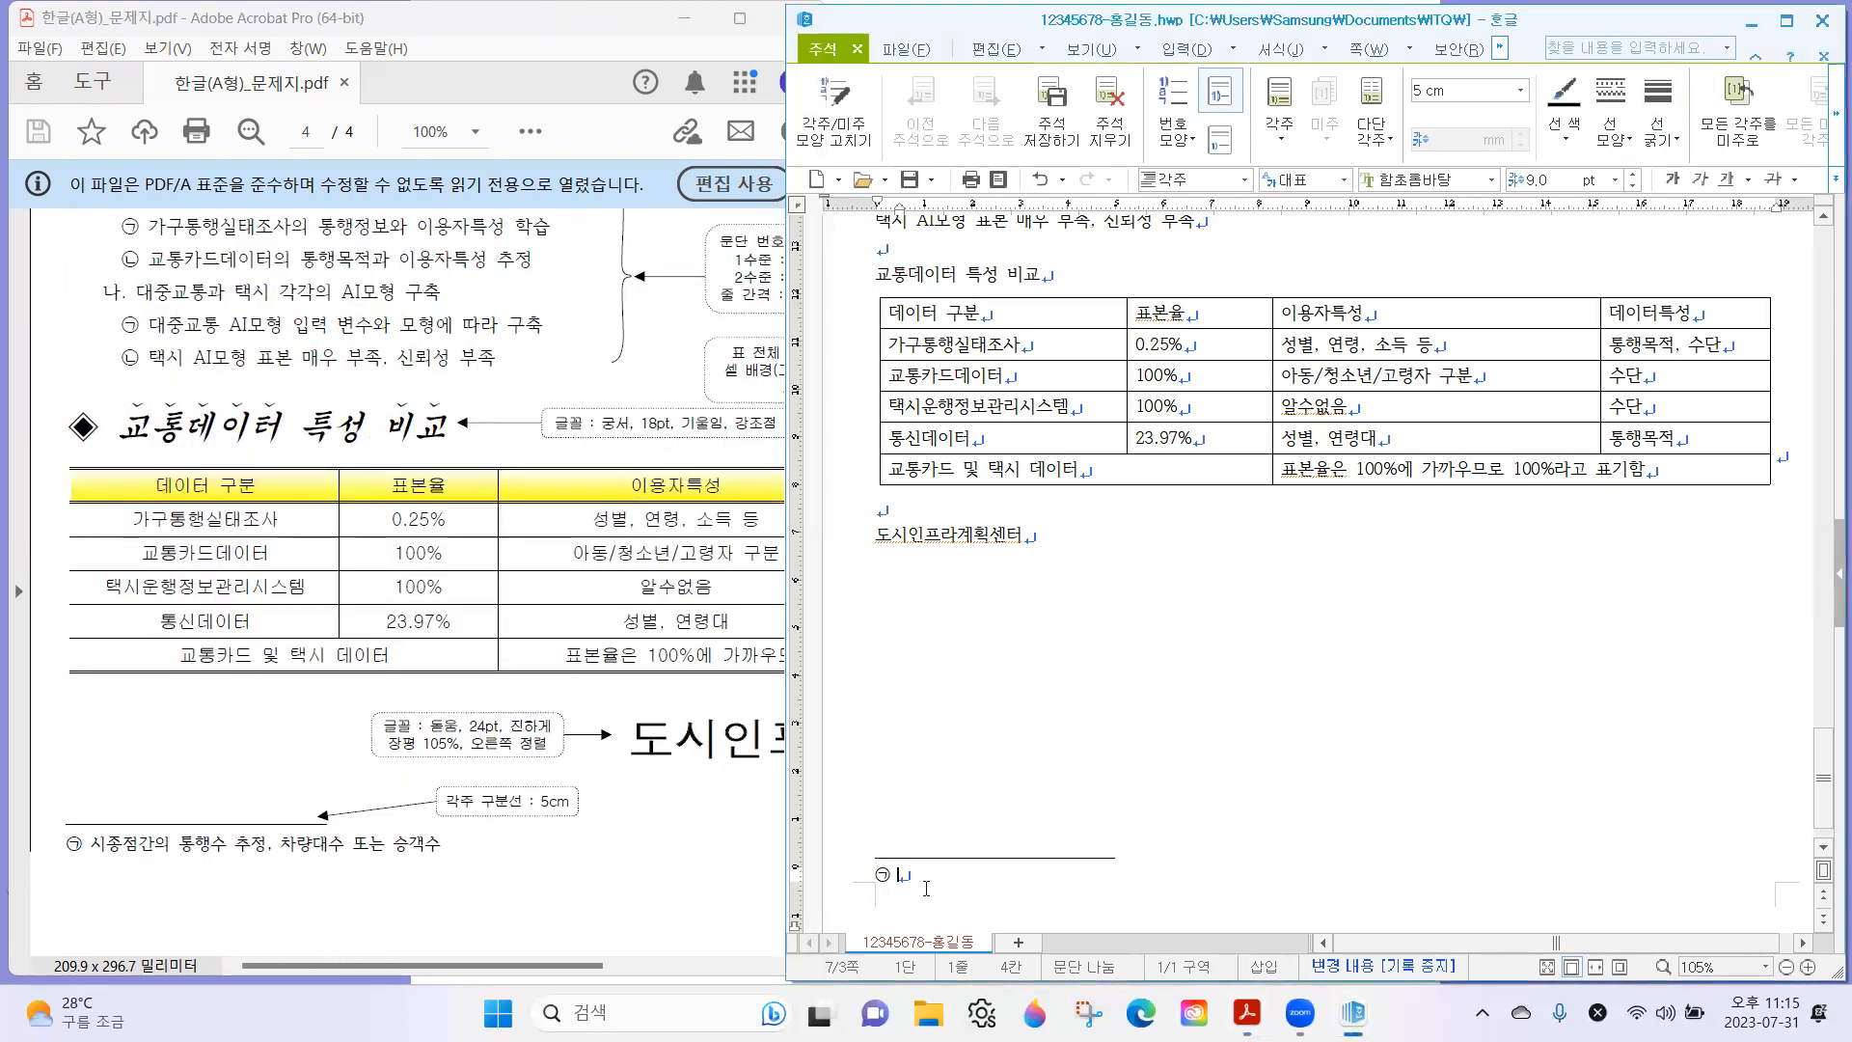
type("시종")
type("점간의 통")
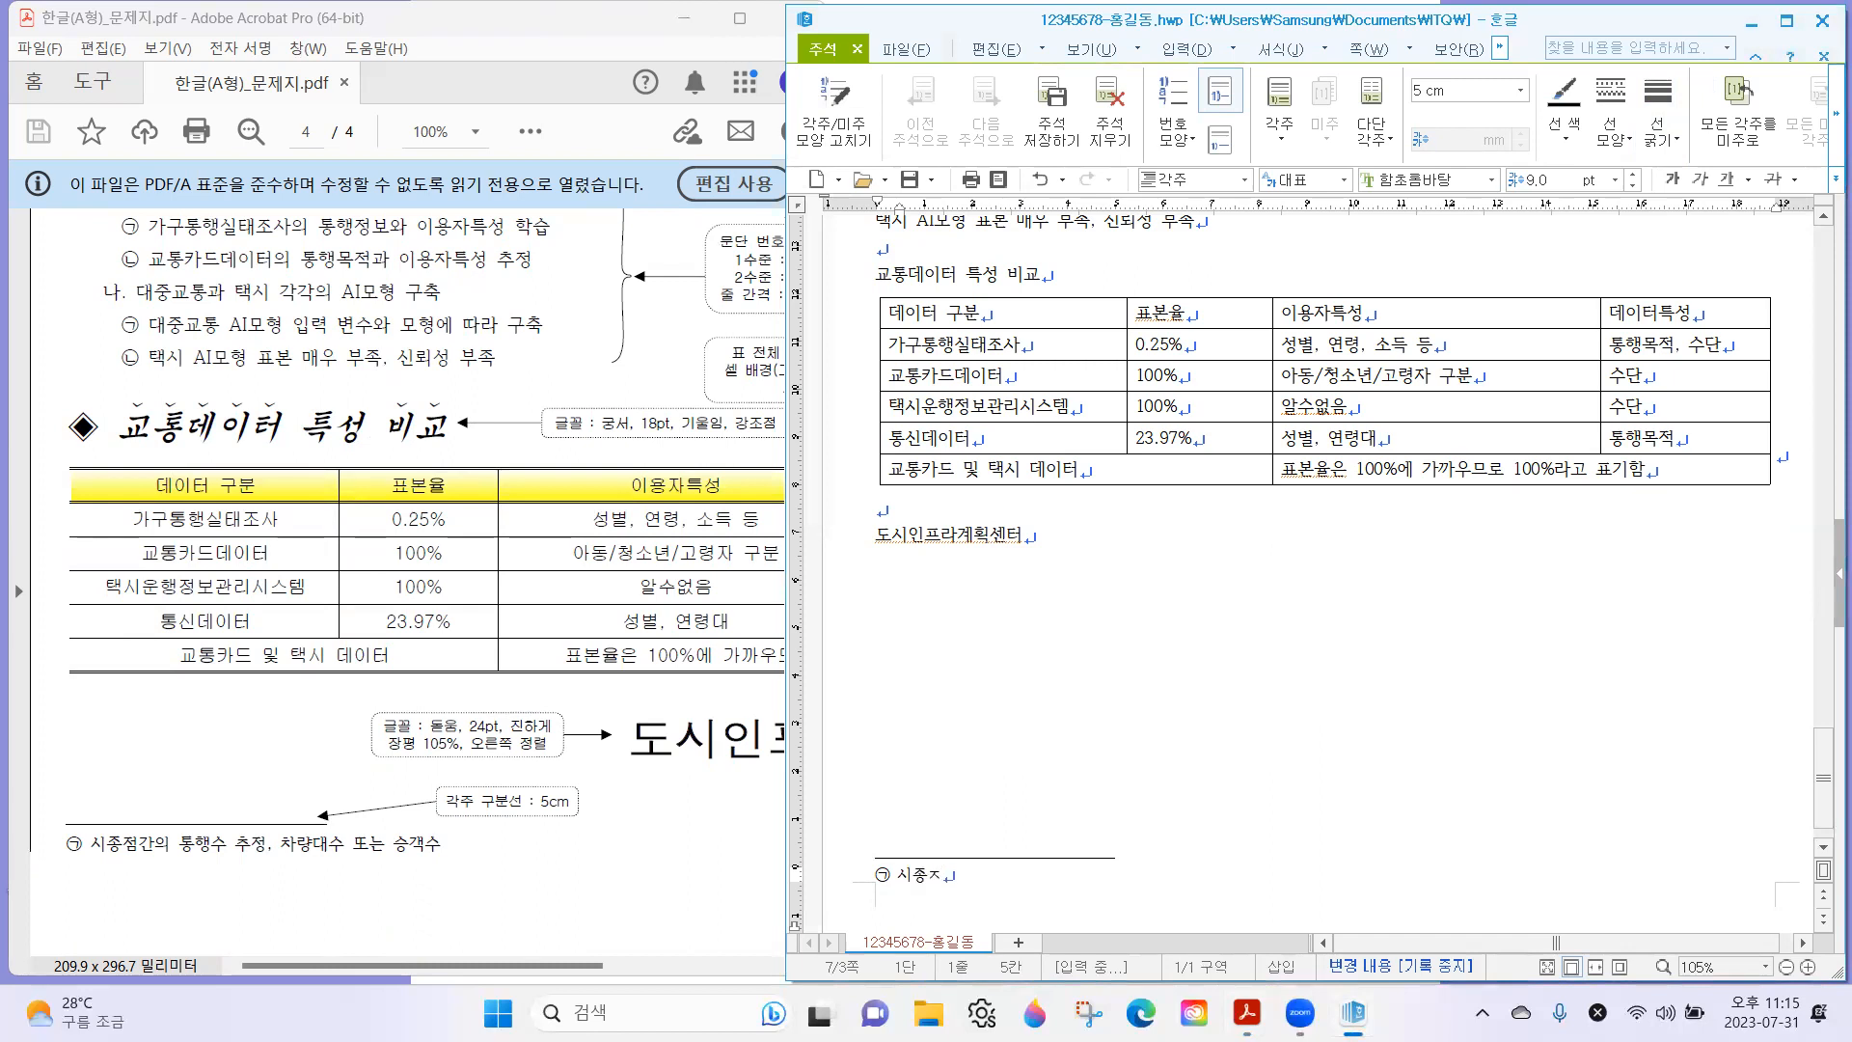
type("행수 추정, 차")
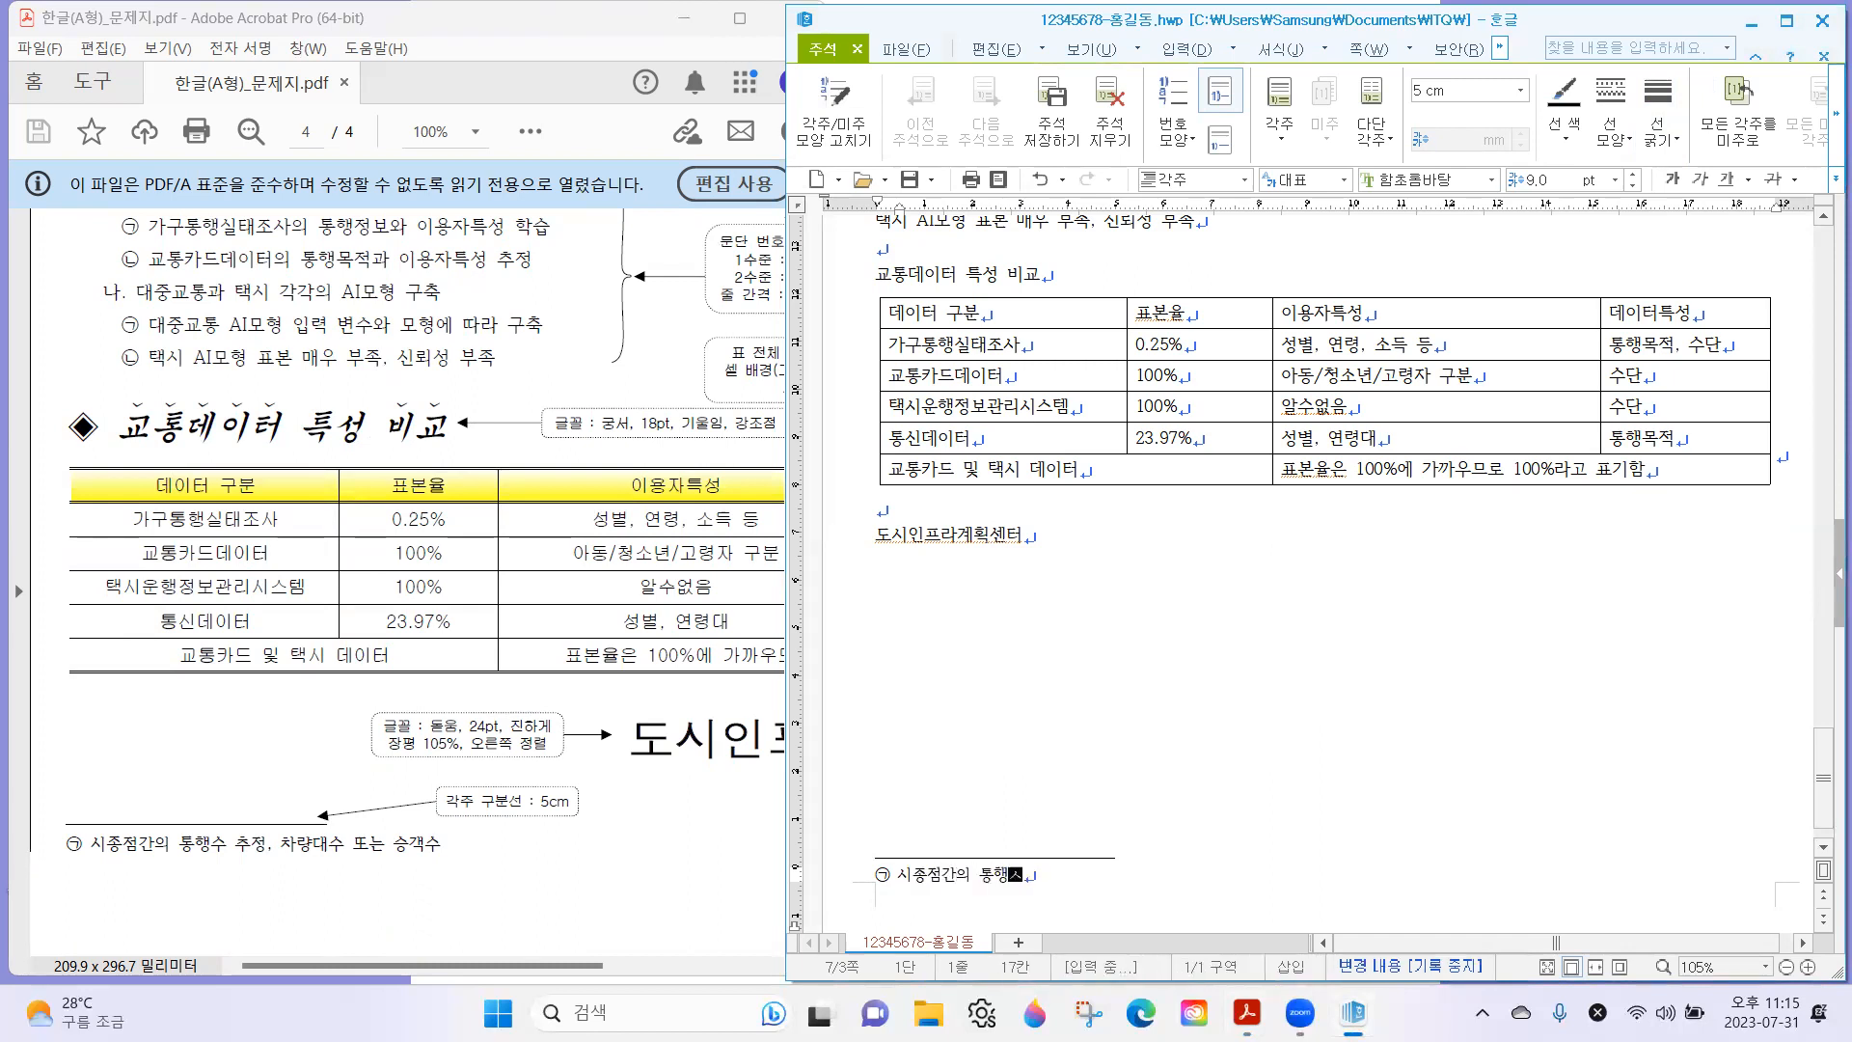
type("량대수 또는 승객수")
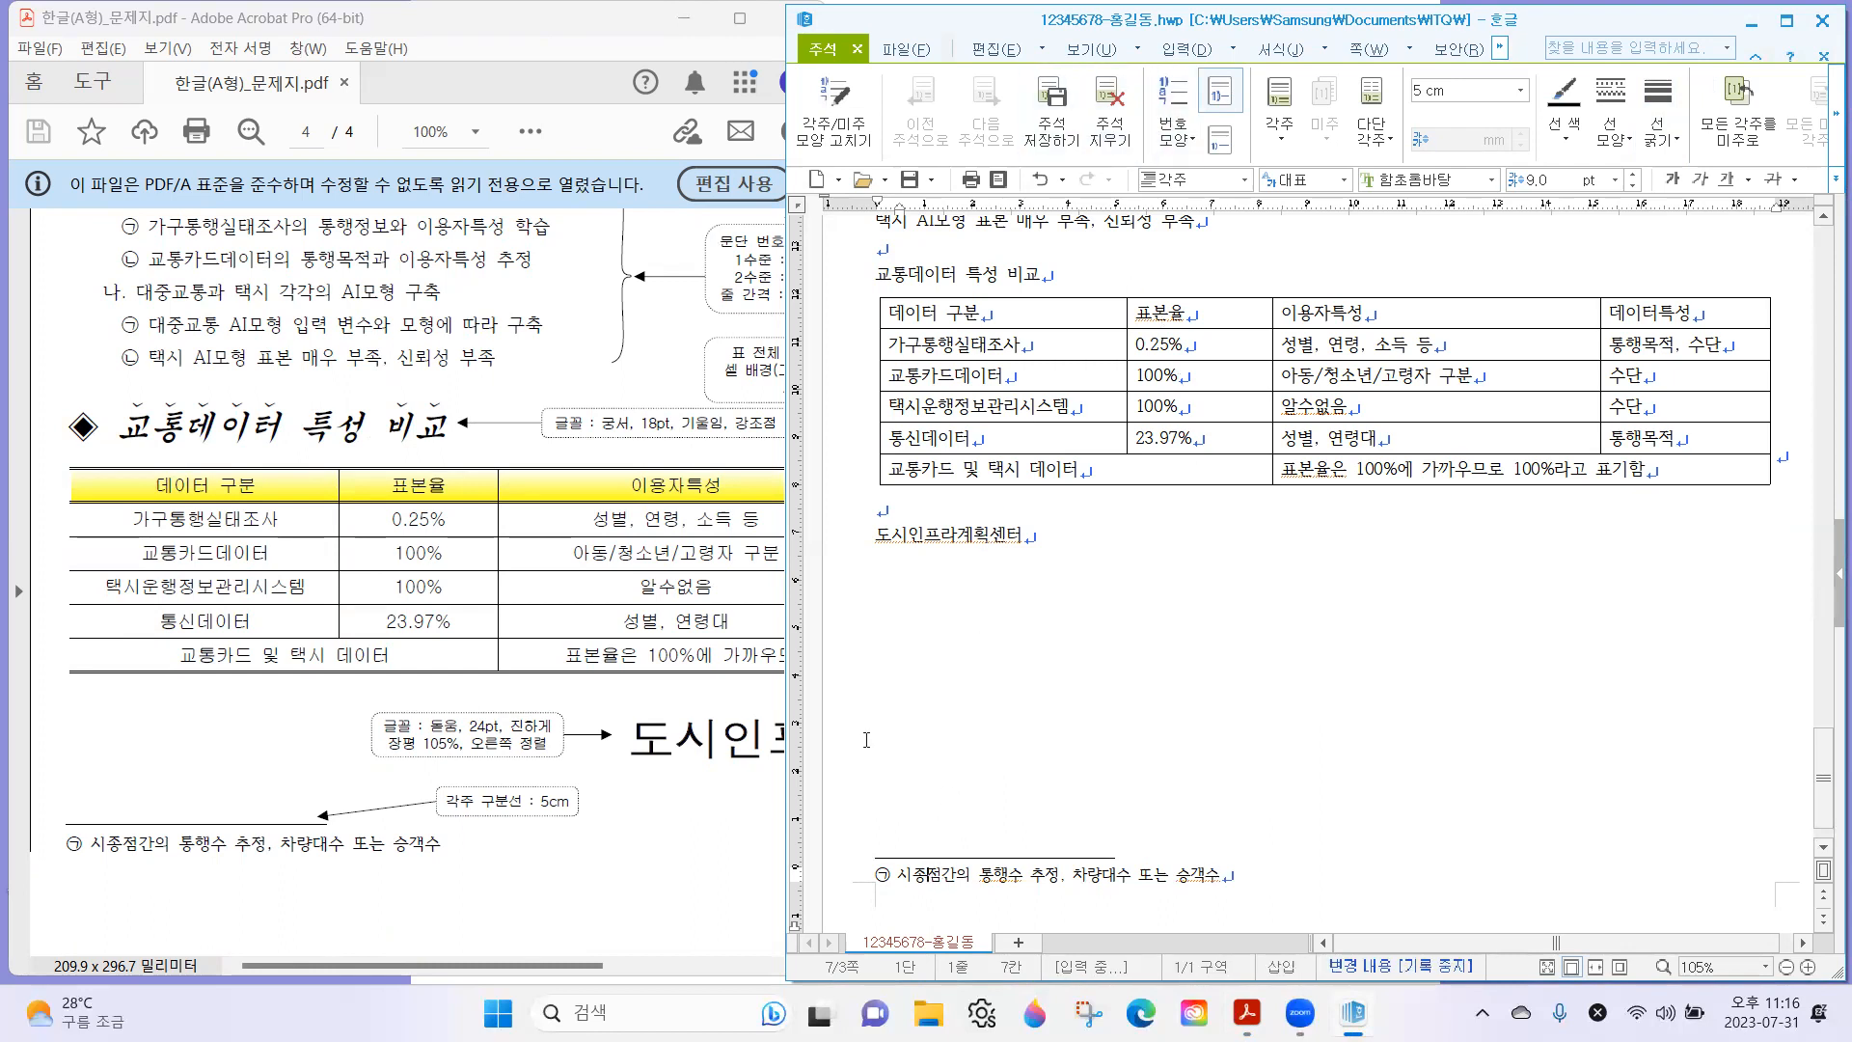
Compare the footnote number with the exam sheet and switch its 번호 모양 to 1,2,3.
left_click(60, 824)
left_click_drag(95, 871, 98, 868)
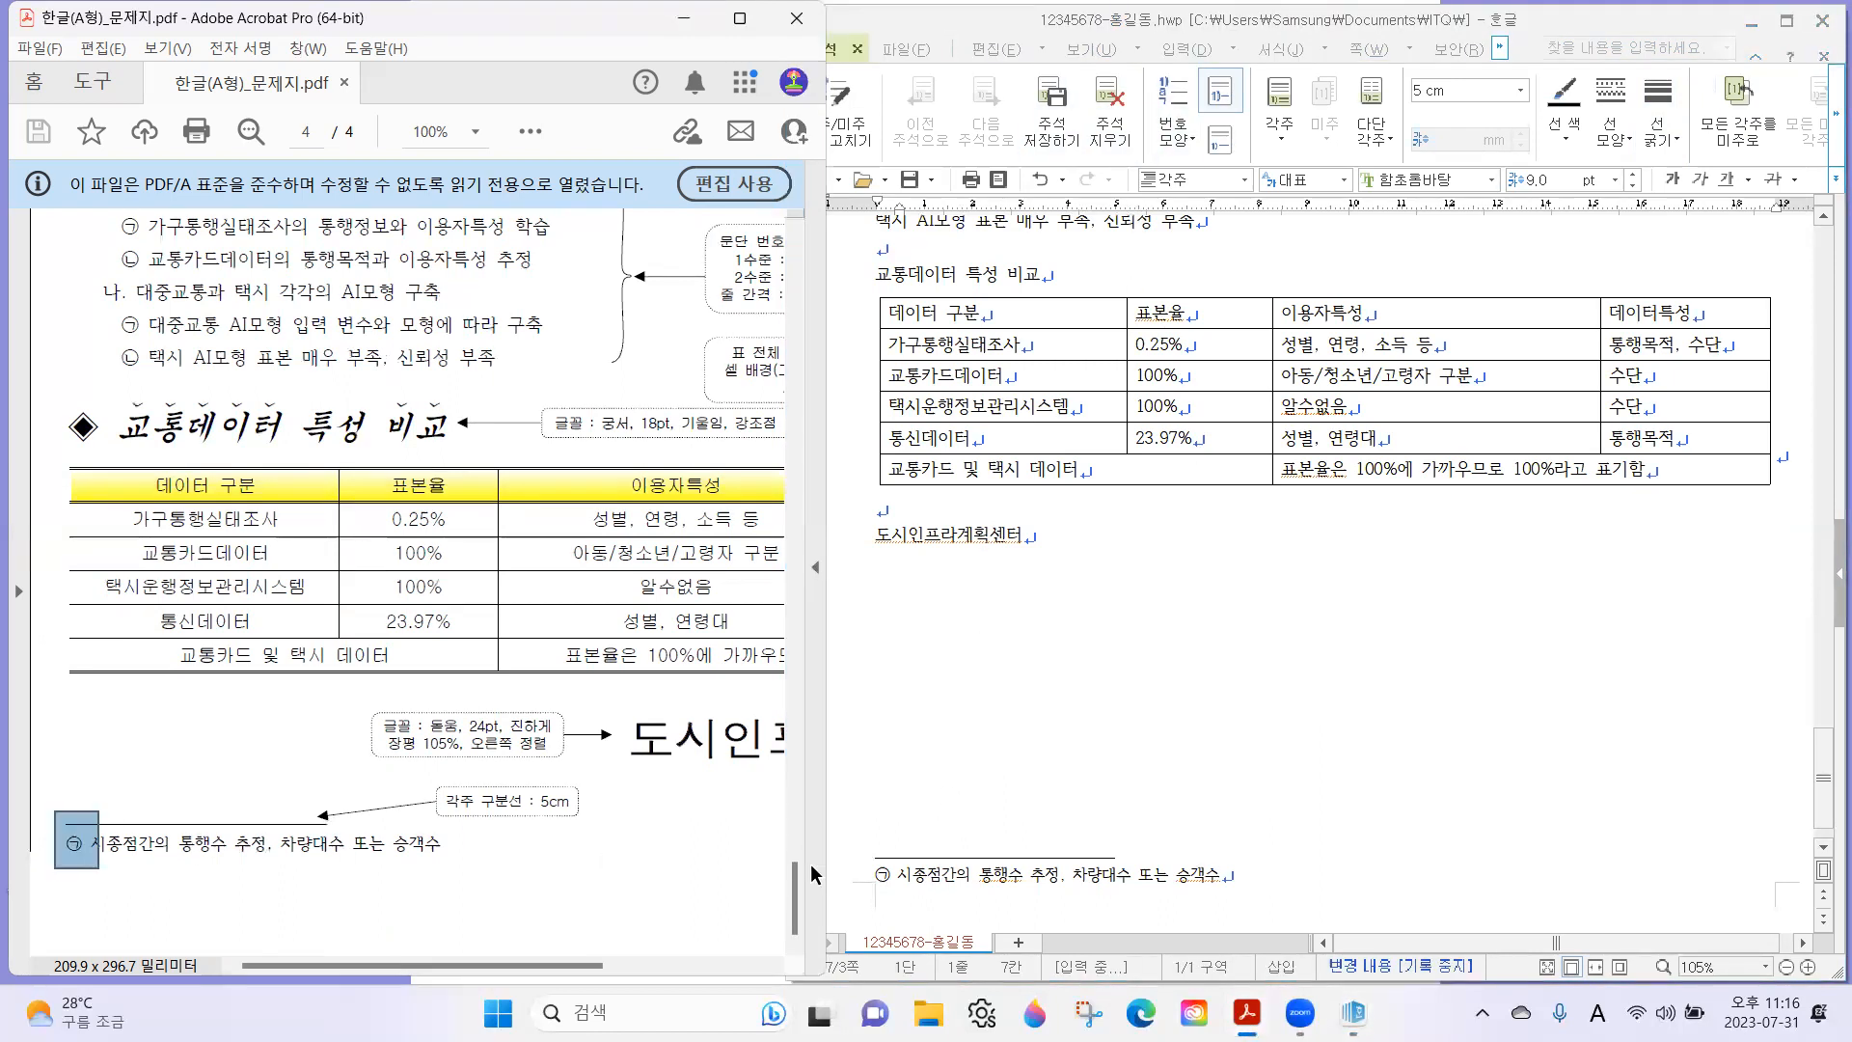
left_click(891, 851)
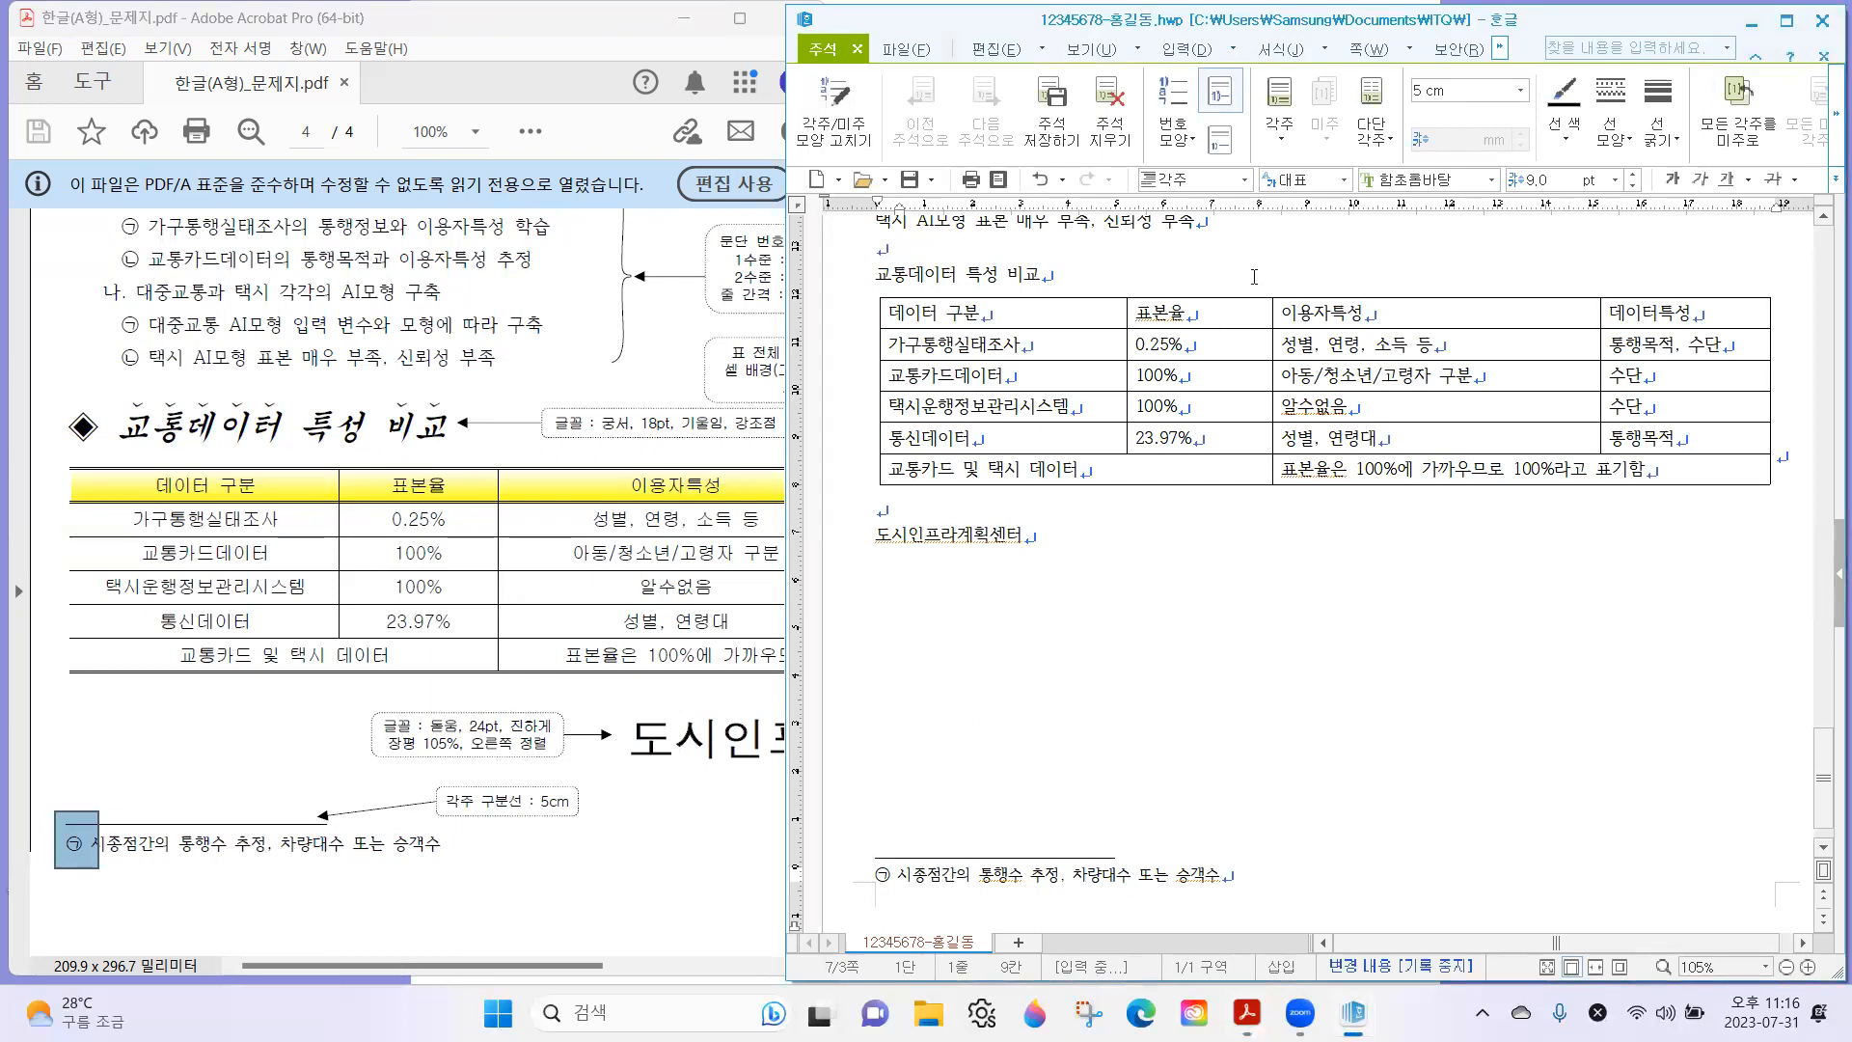
left_click(1173, 132)
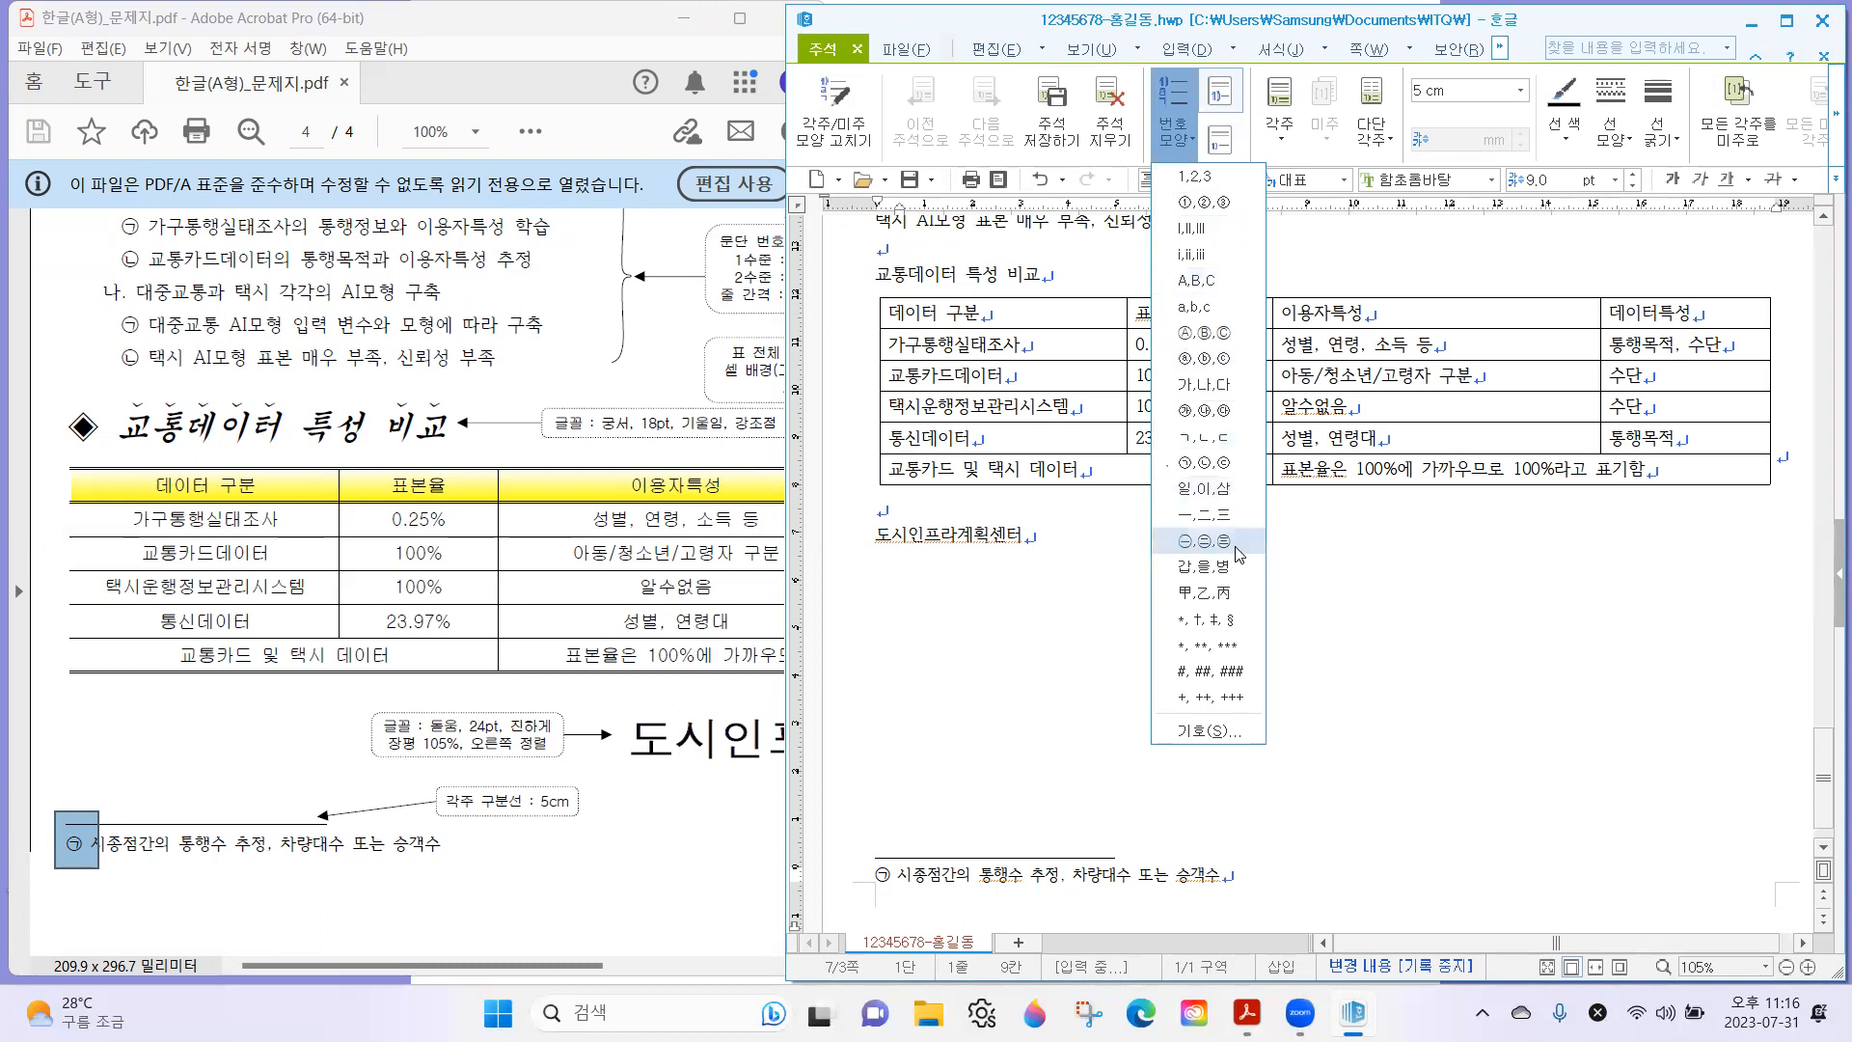
left_click(1203, 177)
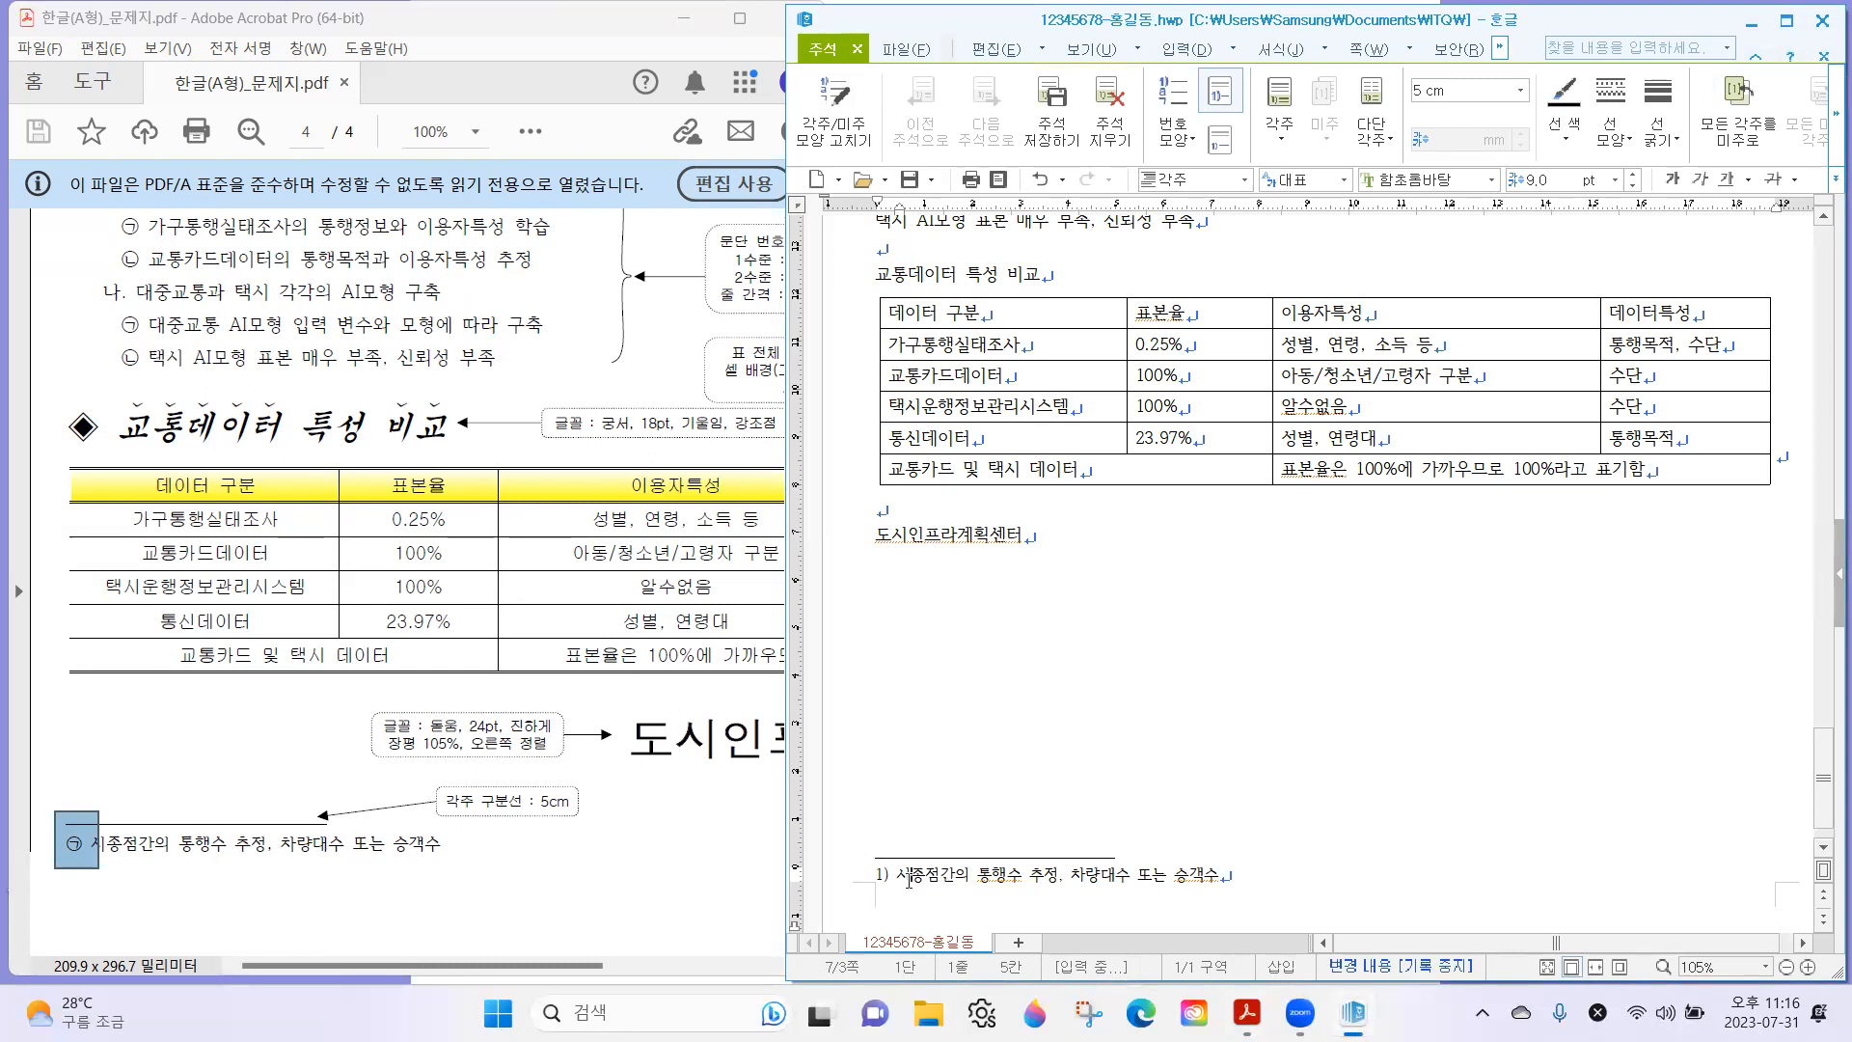
Set the footnote's 번호 모양 to ㉠,㉡,㉢ to match the exam sheet.
left_click_drag(62, 774, 70, 867)
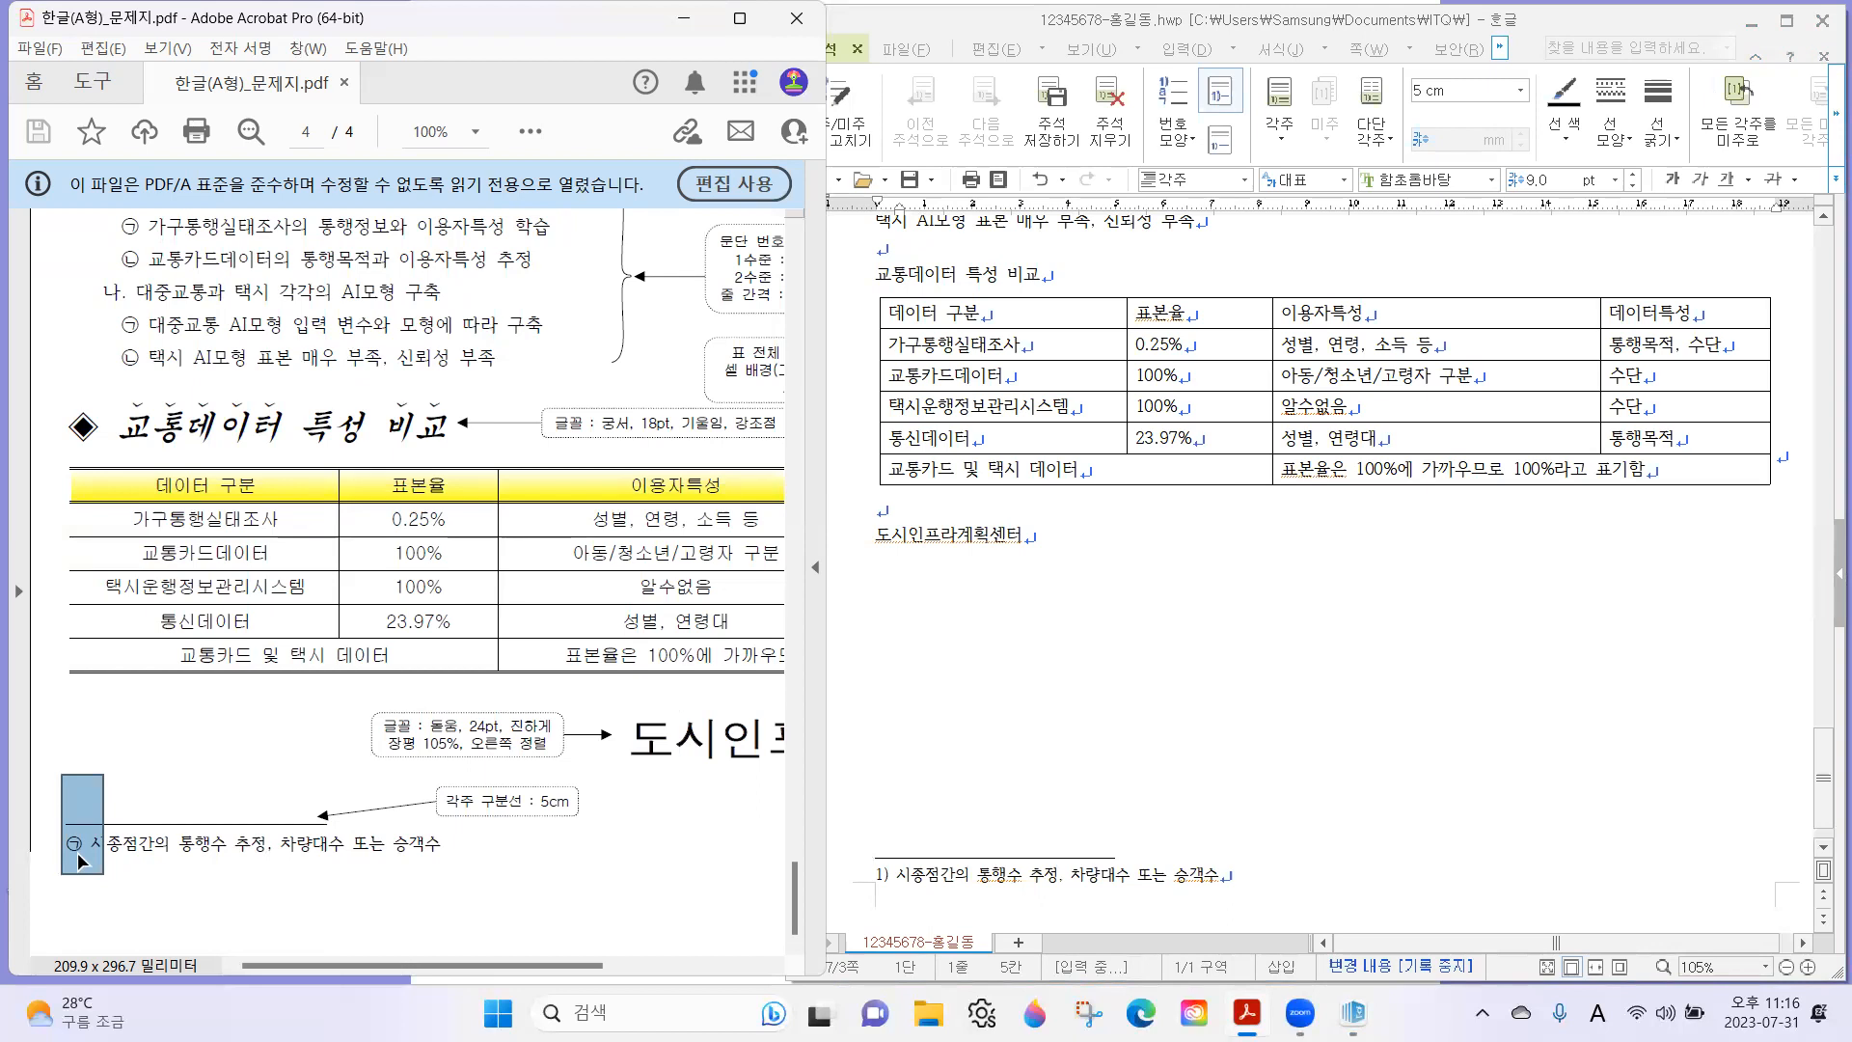
left_click(974, 880)
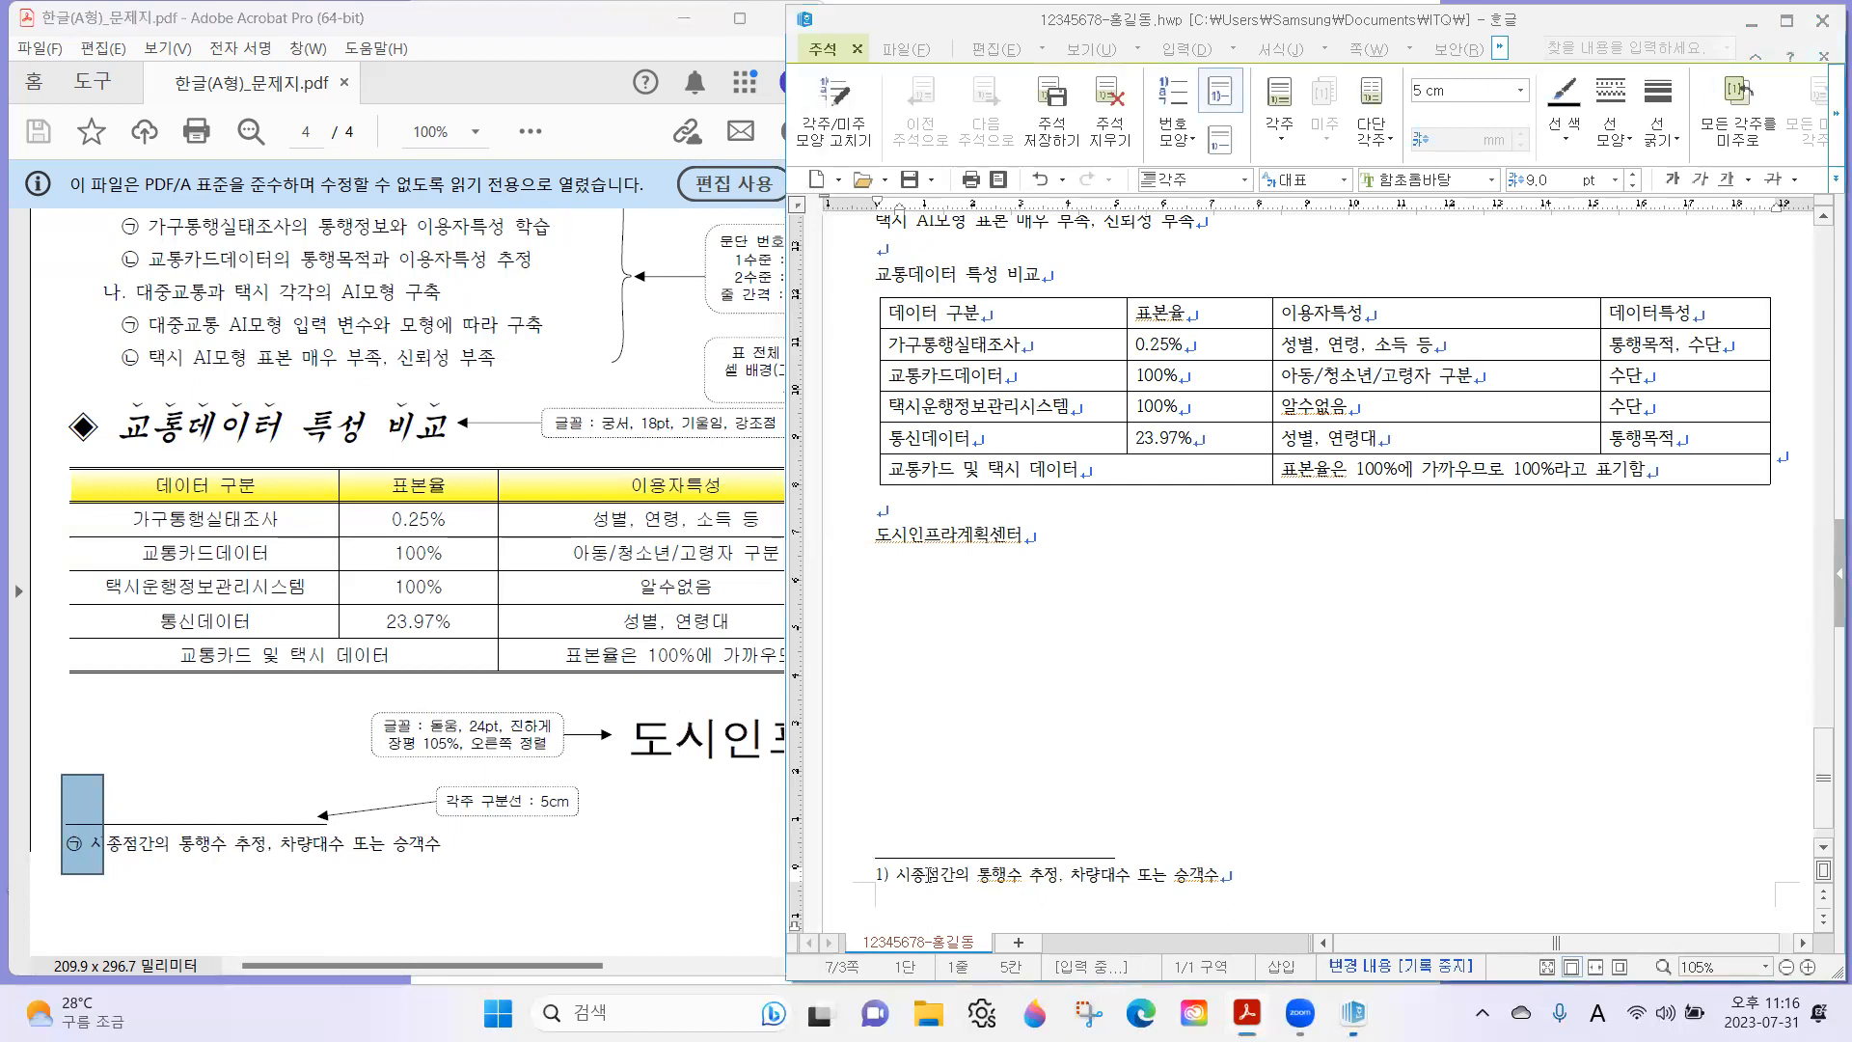
left_click(967, 879)
left_click(903, 879)
left_click(951, 878)
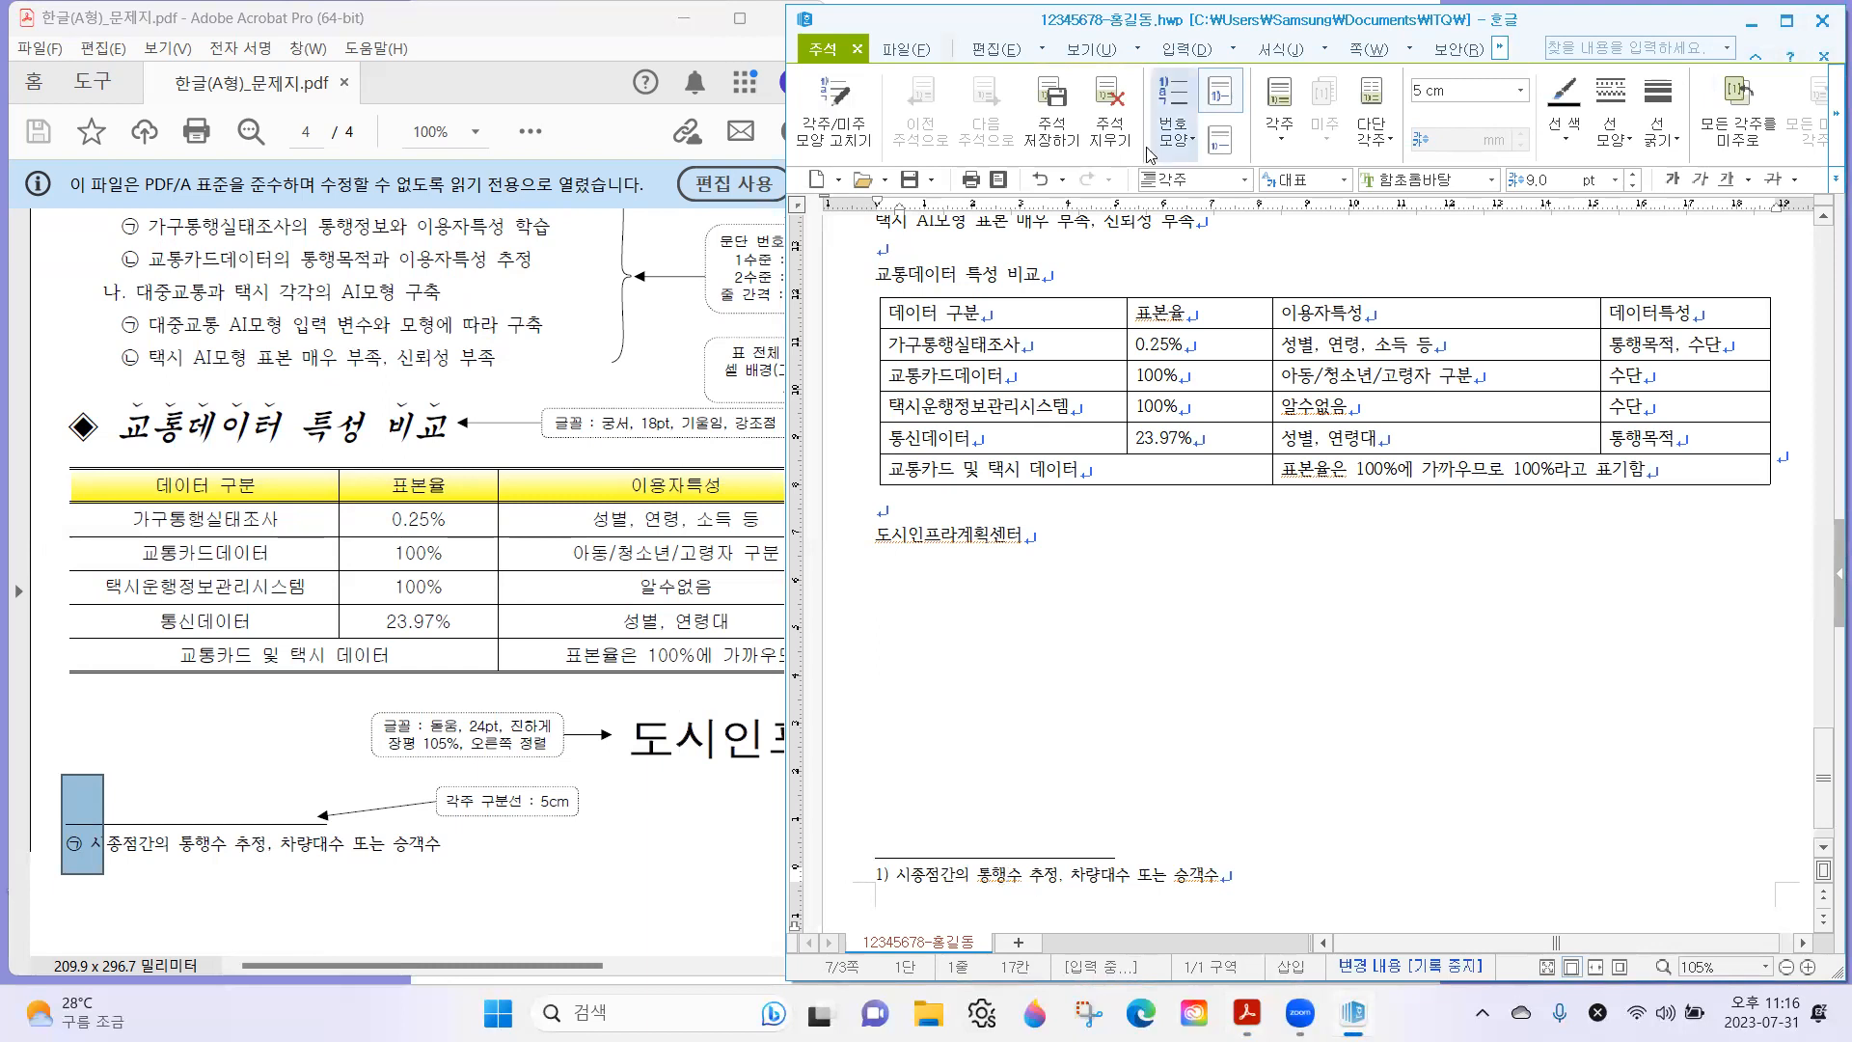
left_click(1186, 135)
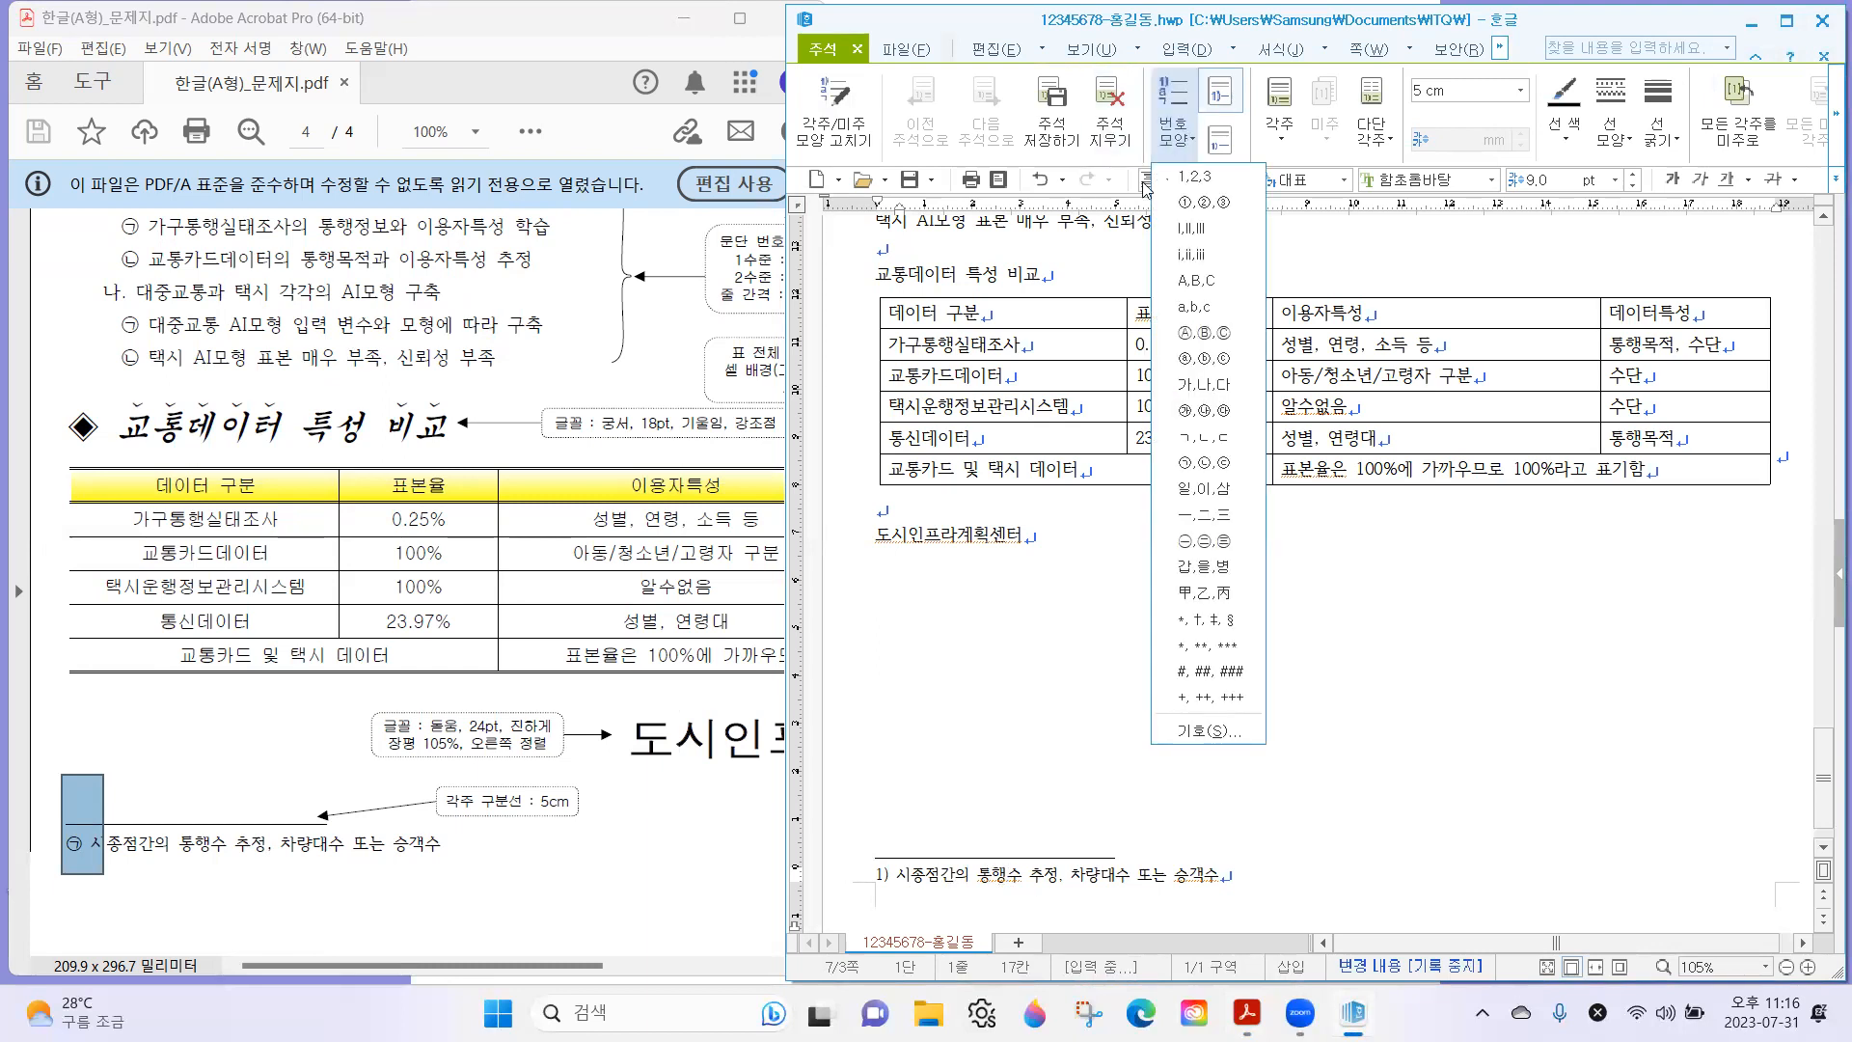
left_click(1187, 470)
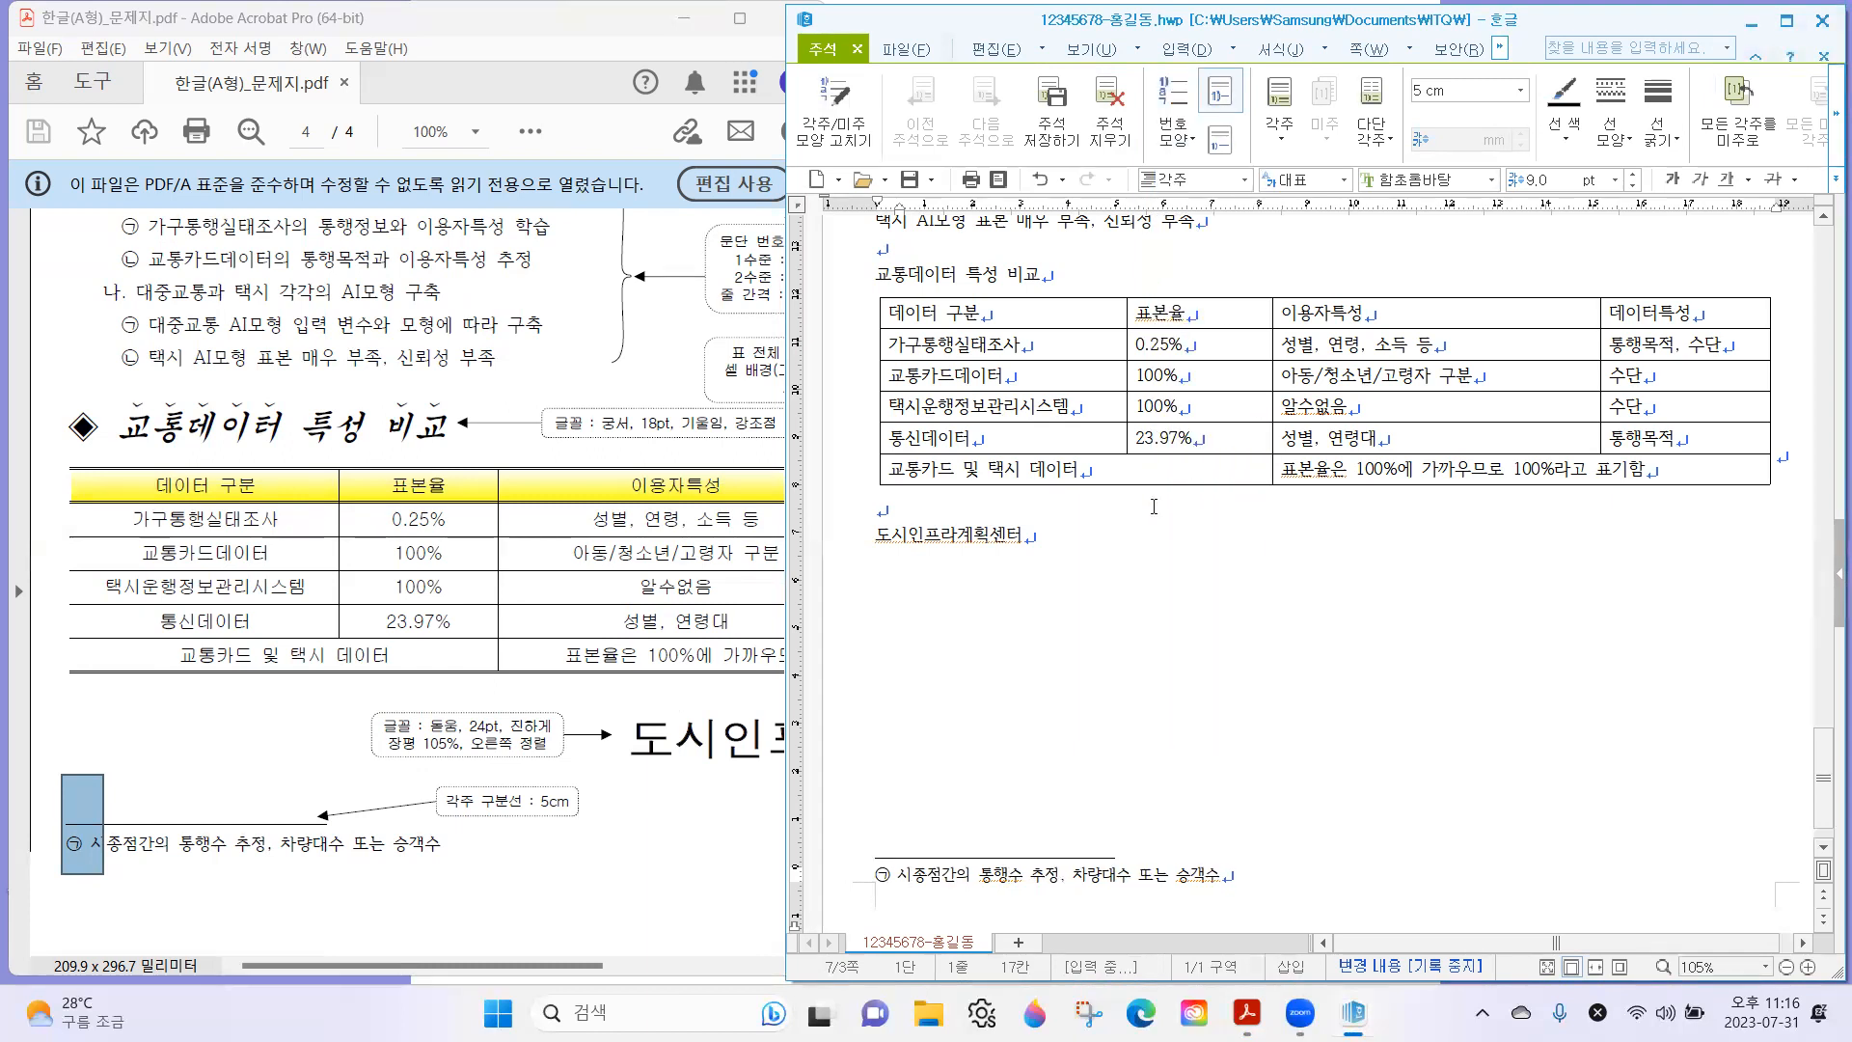
Check the exam sheet's 각주 구분선 requirement against the footnote, and return from the footnote to the body text.
left_click_drag(412, 783, 615, 846)
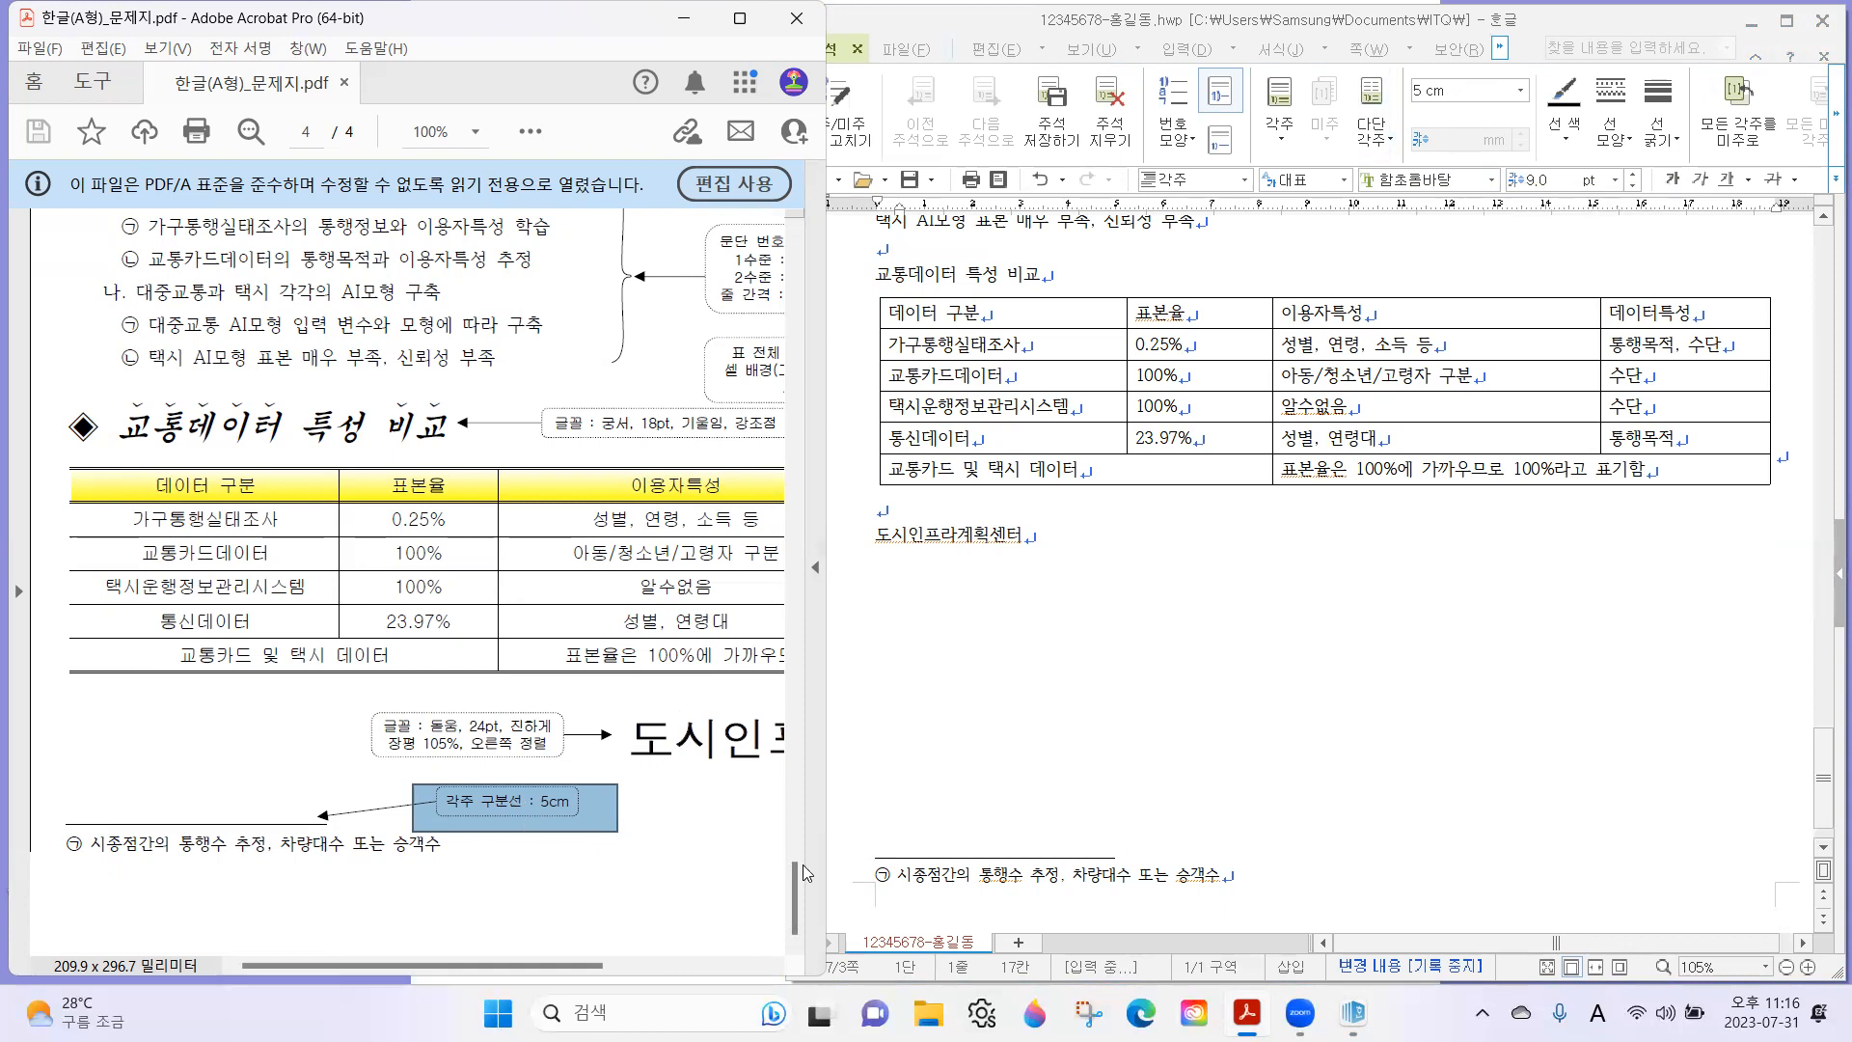
left_click(1008, 873)
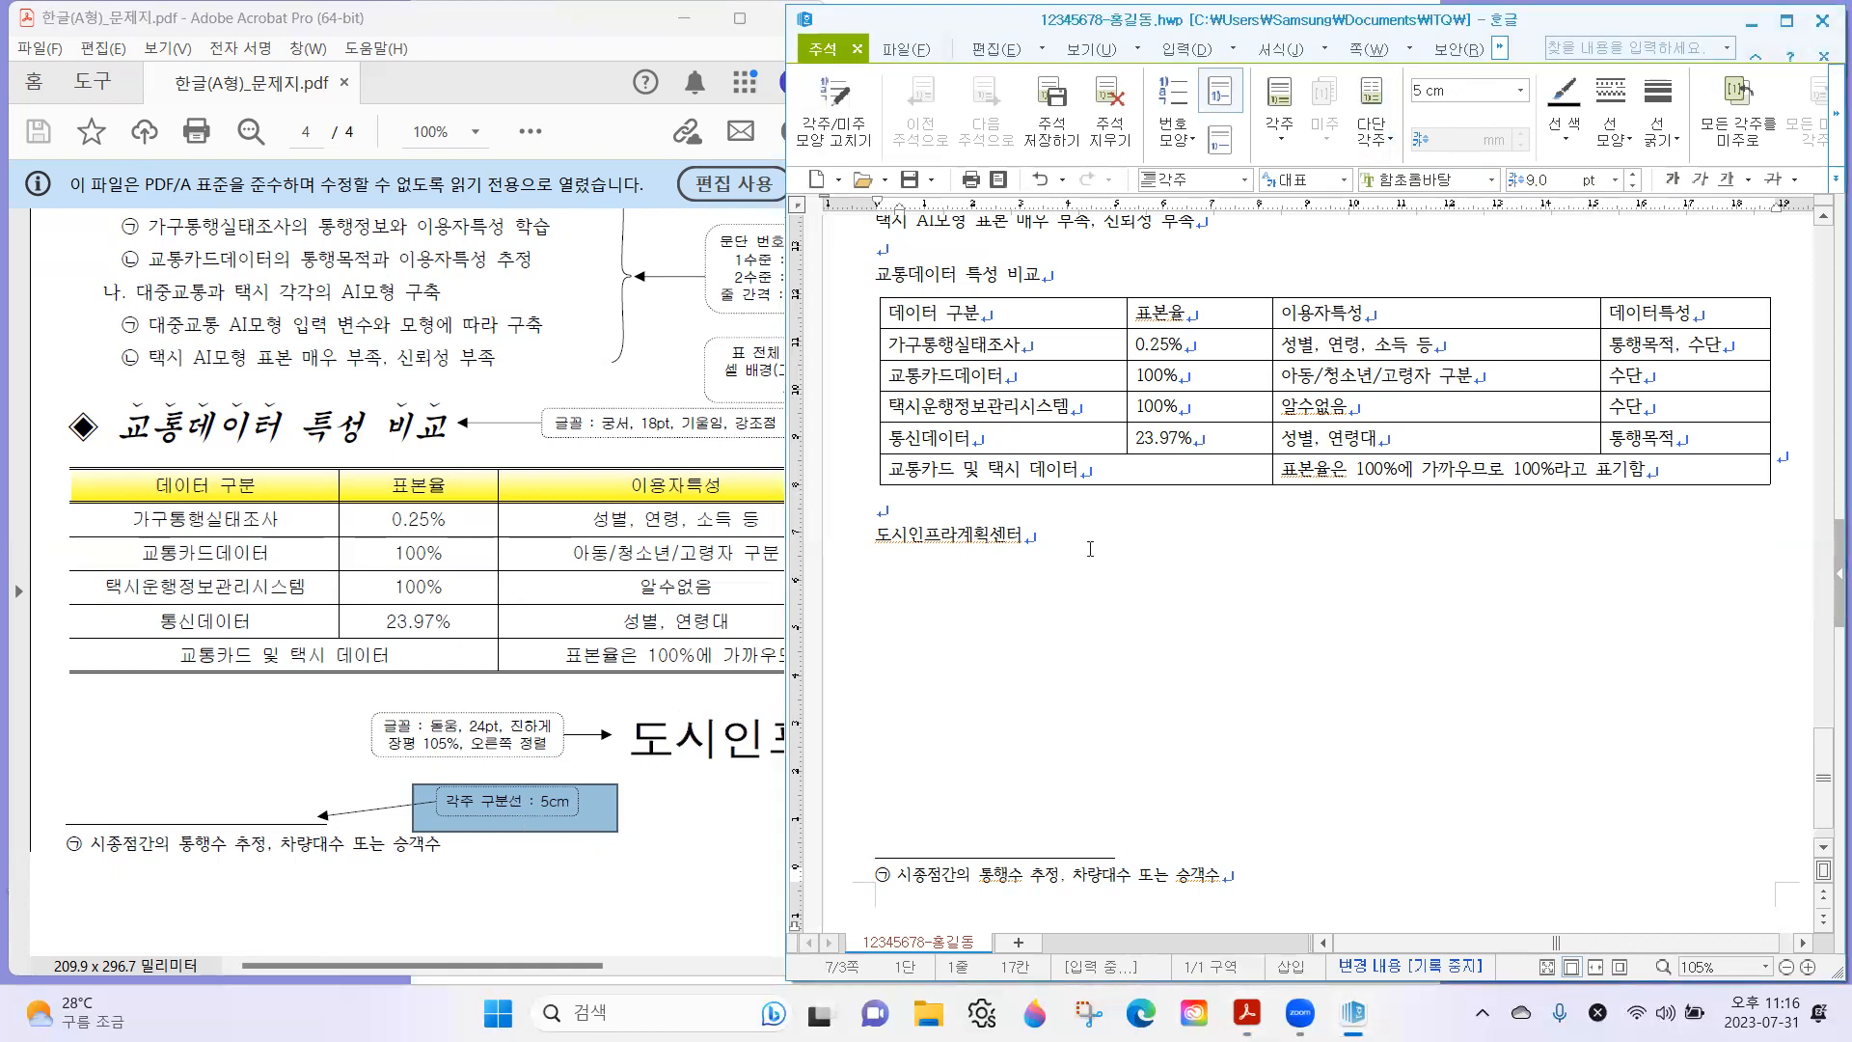
left_click(1005, 524)
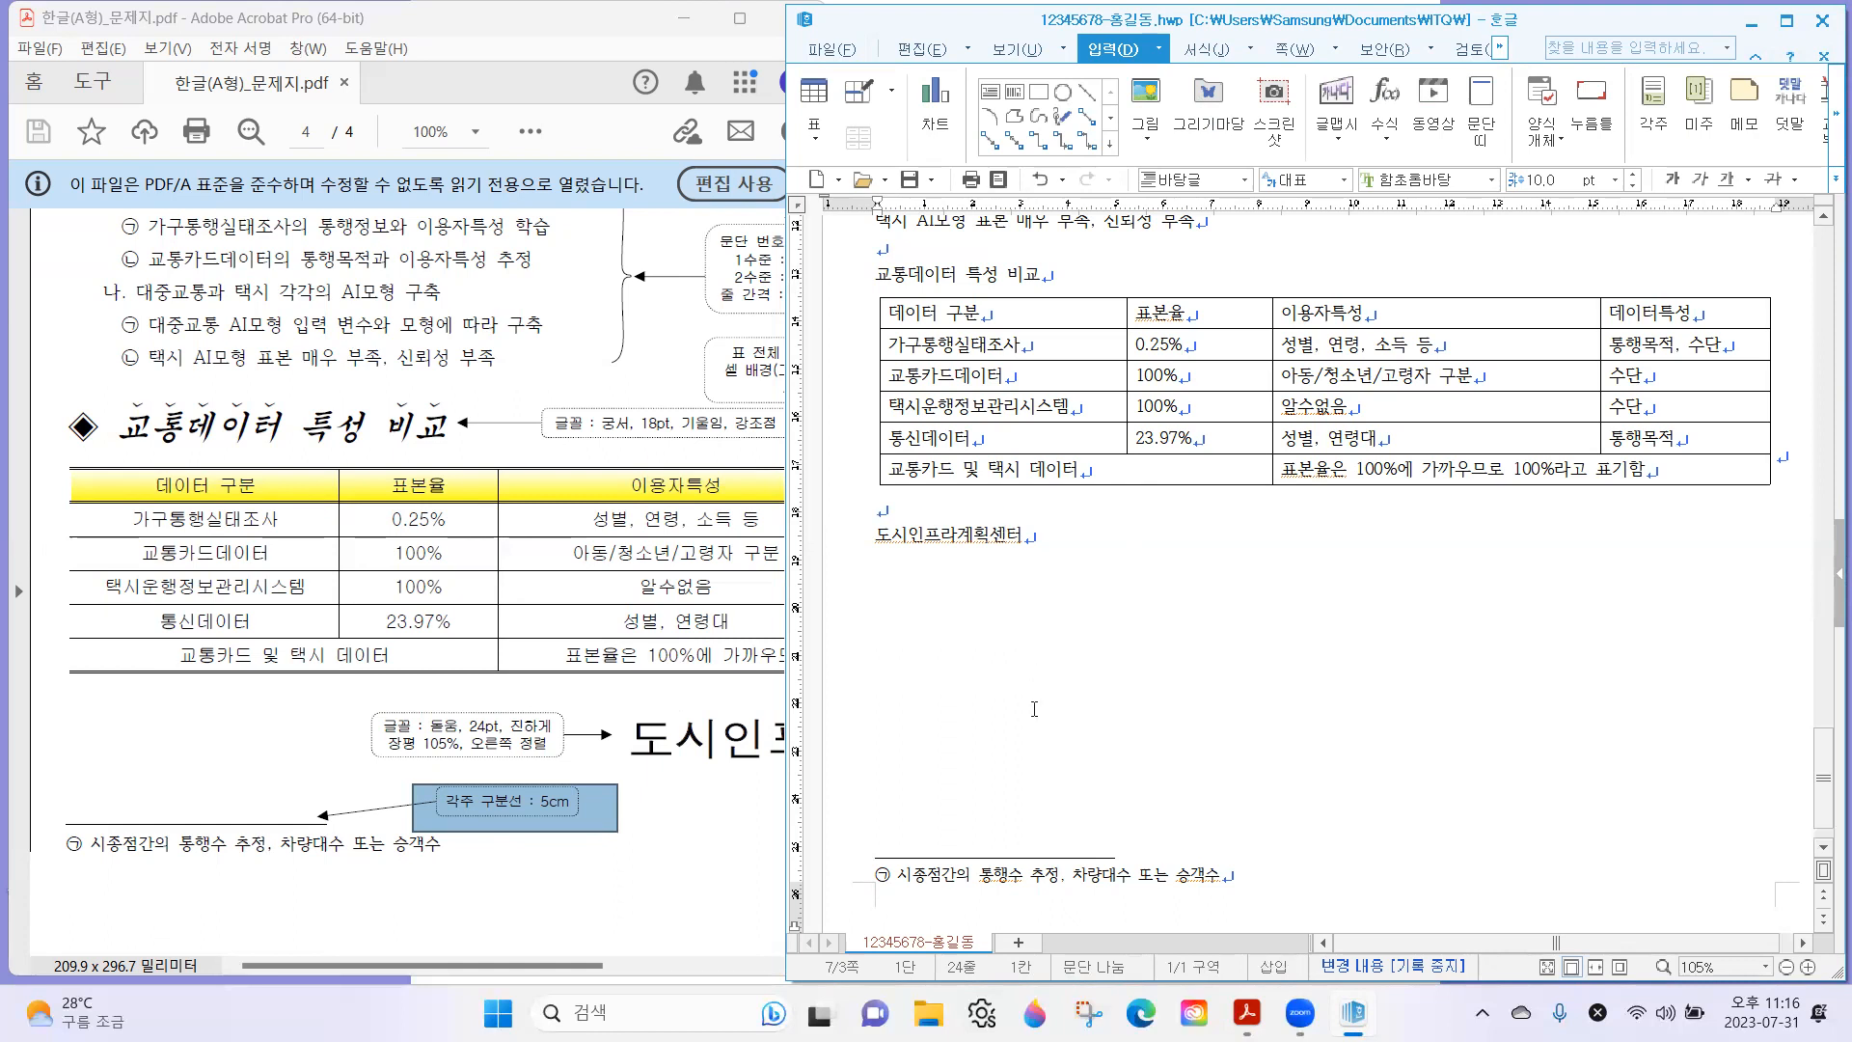
left_click(936, 883)
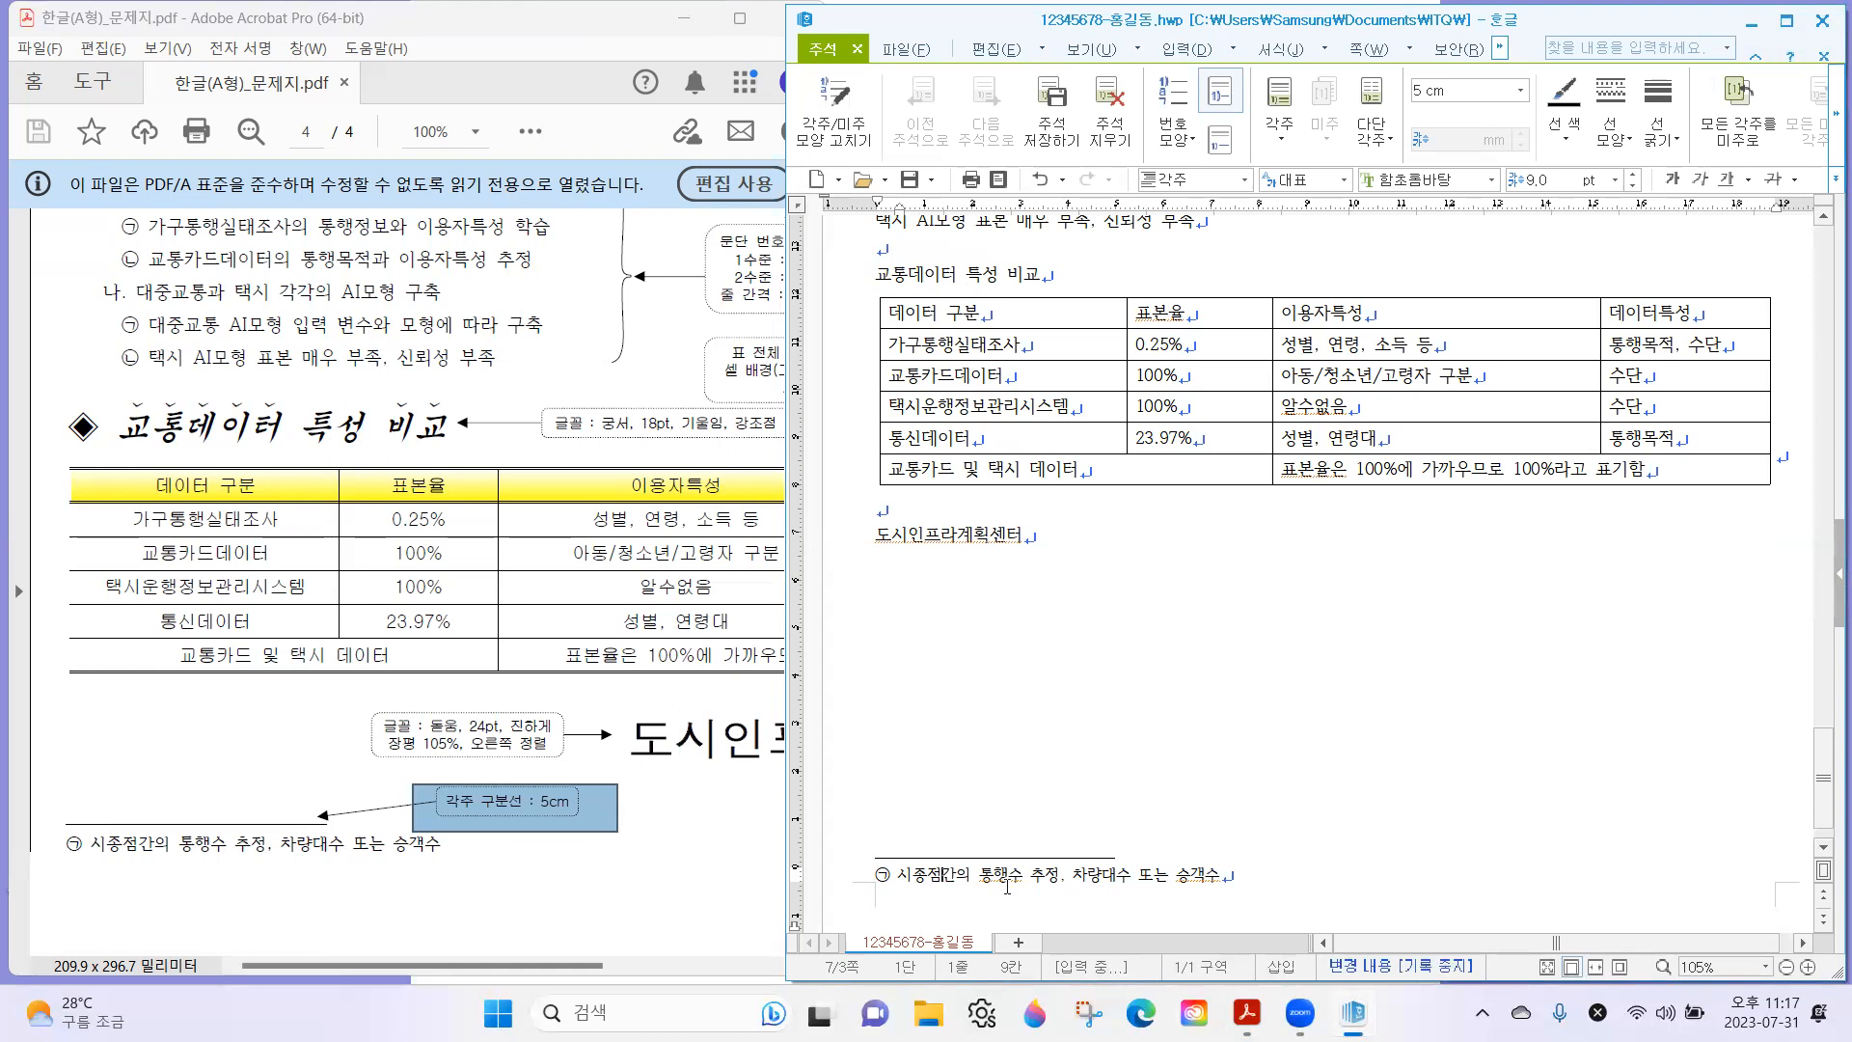
key("shift+Escape")
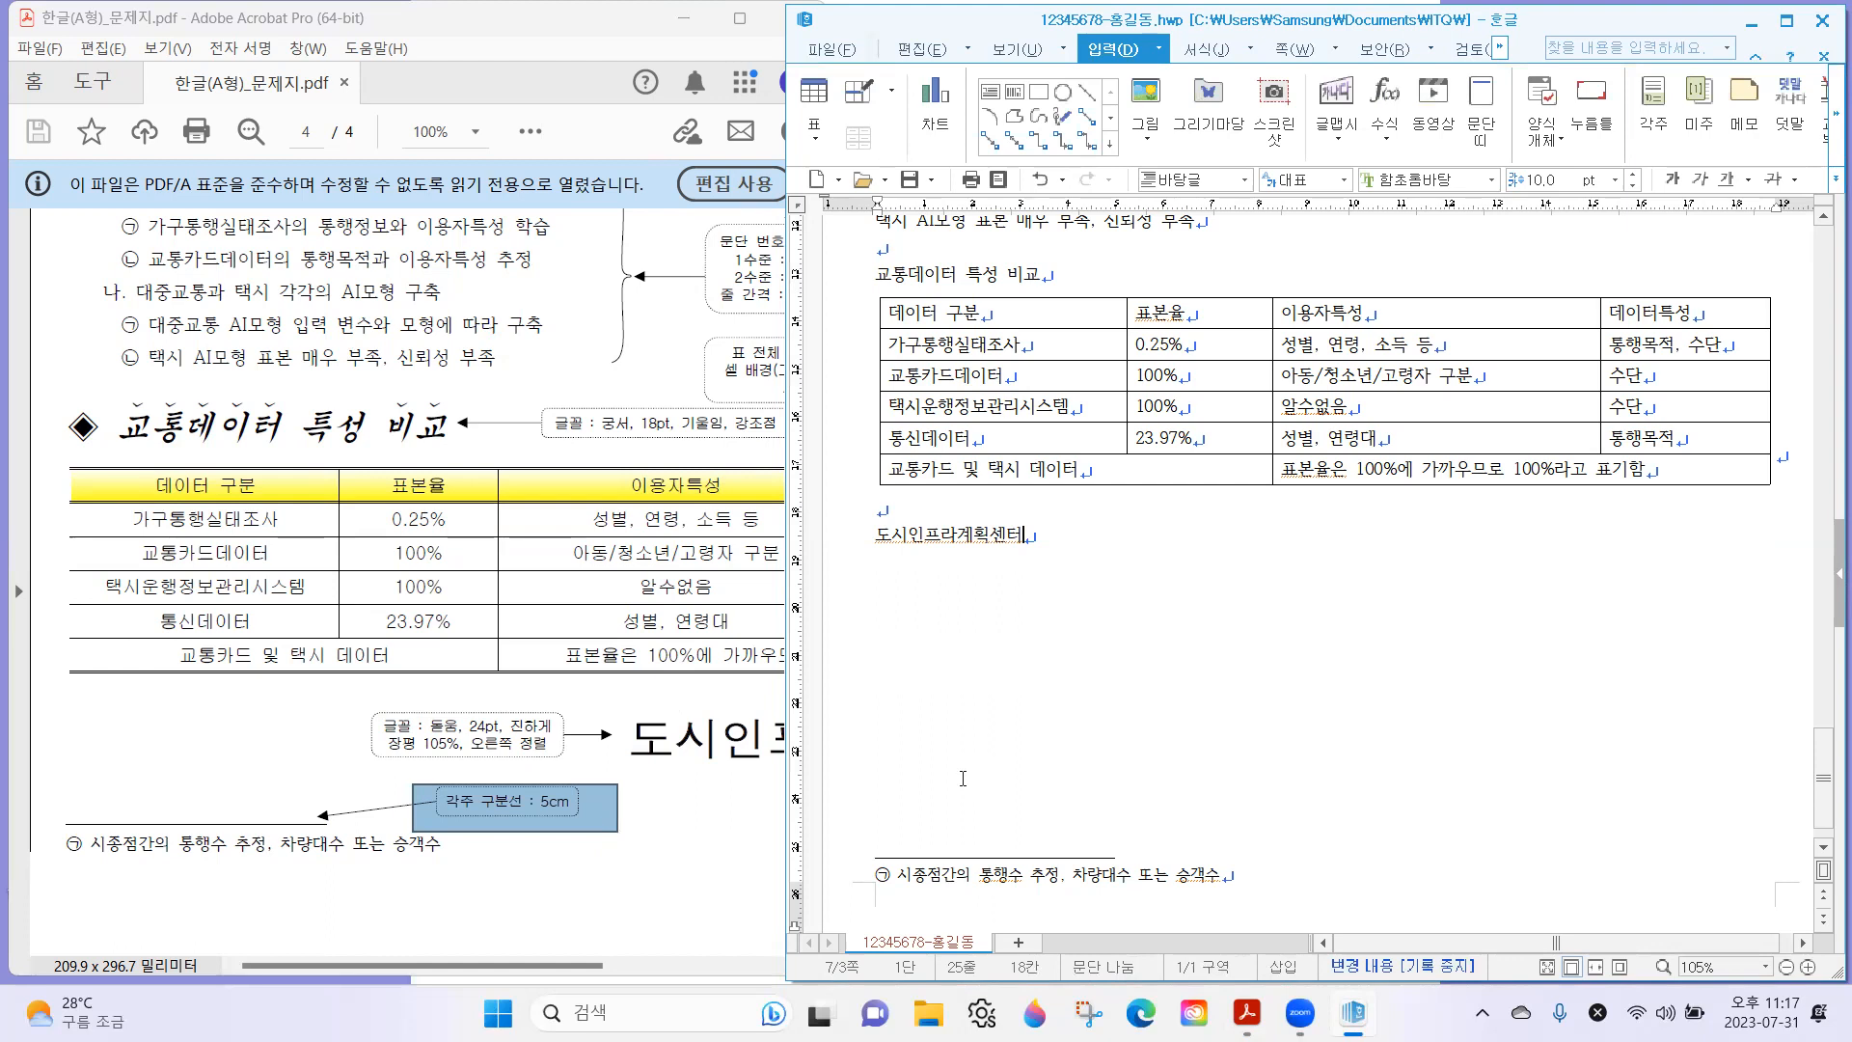
Find the picture requirement on the exam sheet and bring the document's first body paragraph into view beside it.
left_click(634, 764)
scroll(675, 733, "up", 3)
scroll(521, 683, "up", 5)
scroll(473, 511, "right", 3)
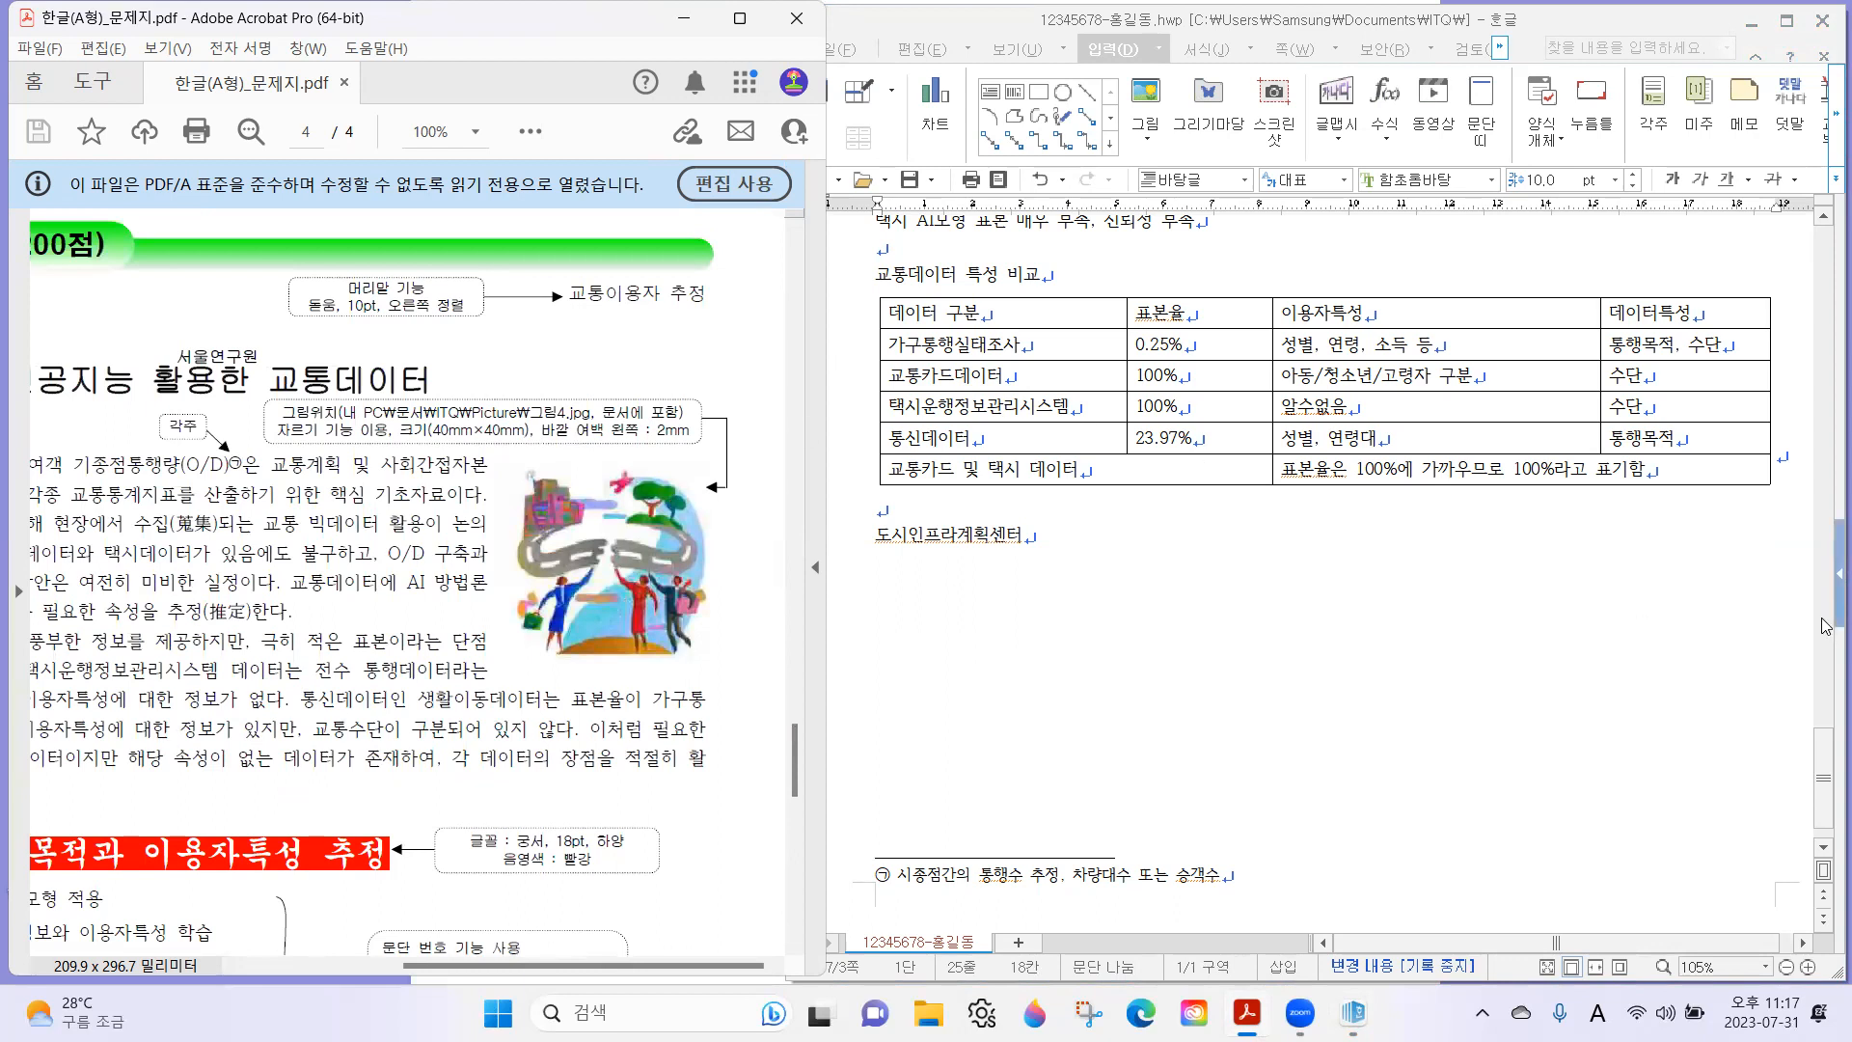
left_click_drag(1823, 780, 1822, 666)
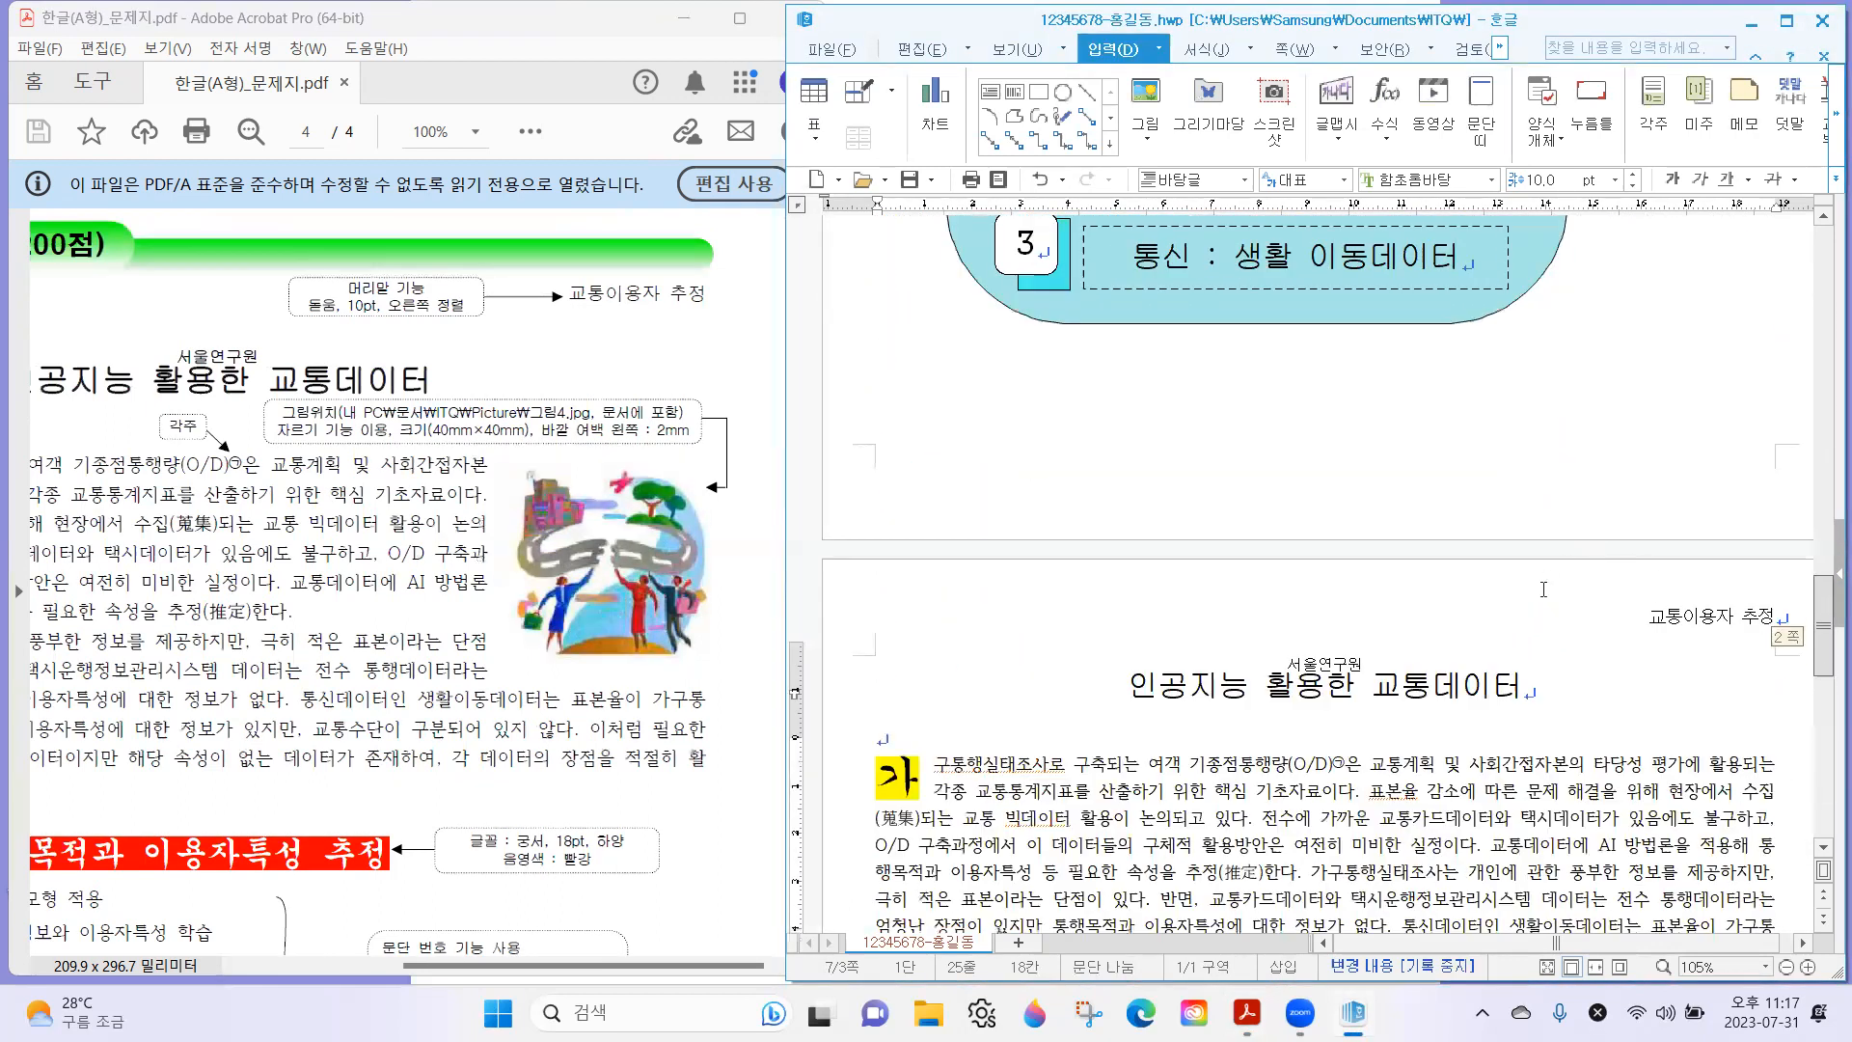
scroll(1543, 588, "down", 4)
scroll(1206, 557, "up", 12)
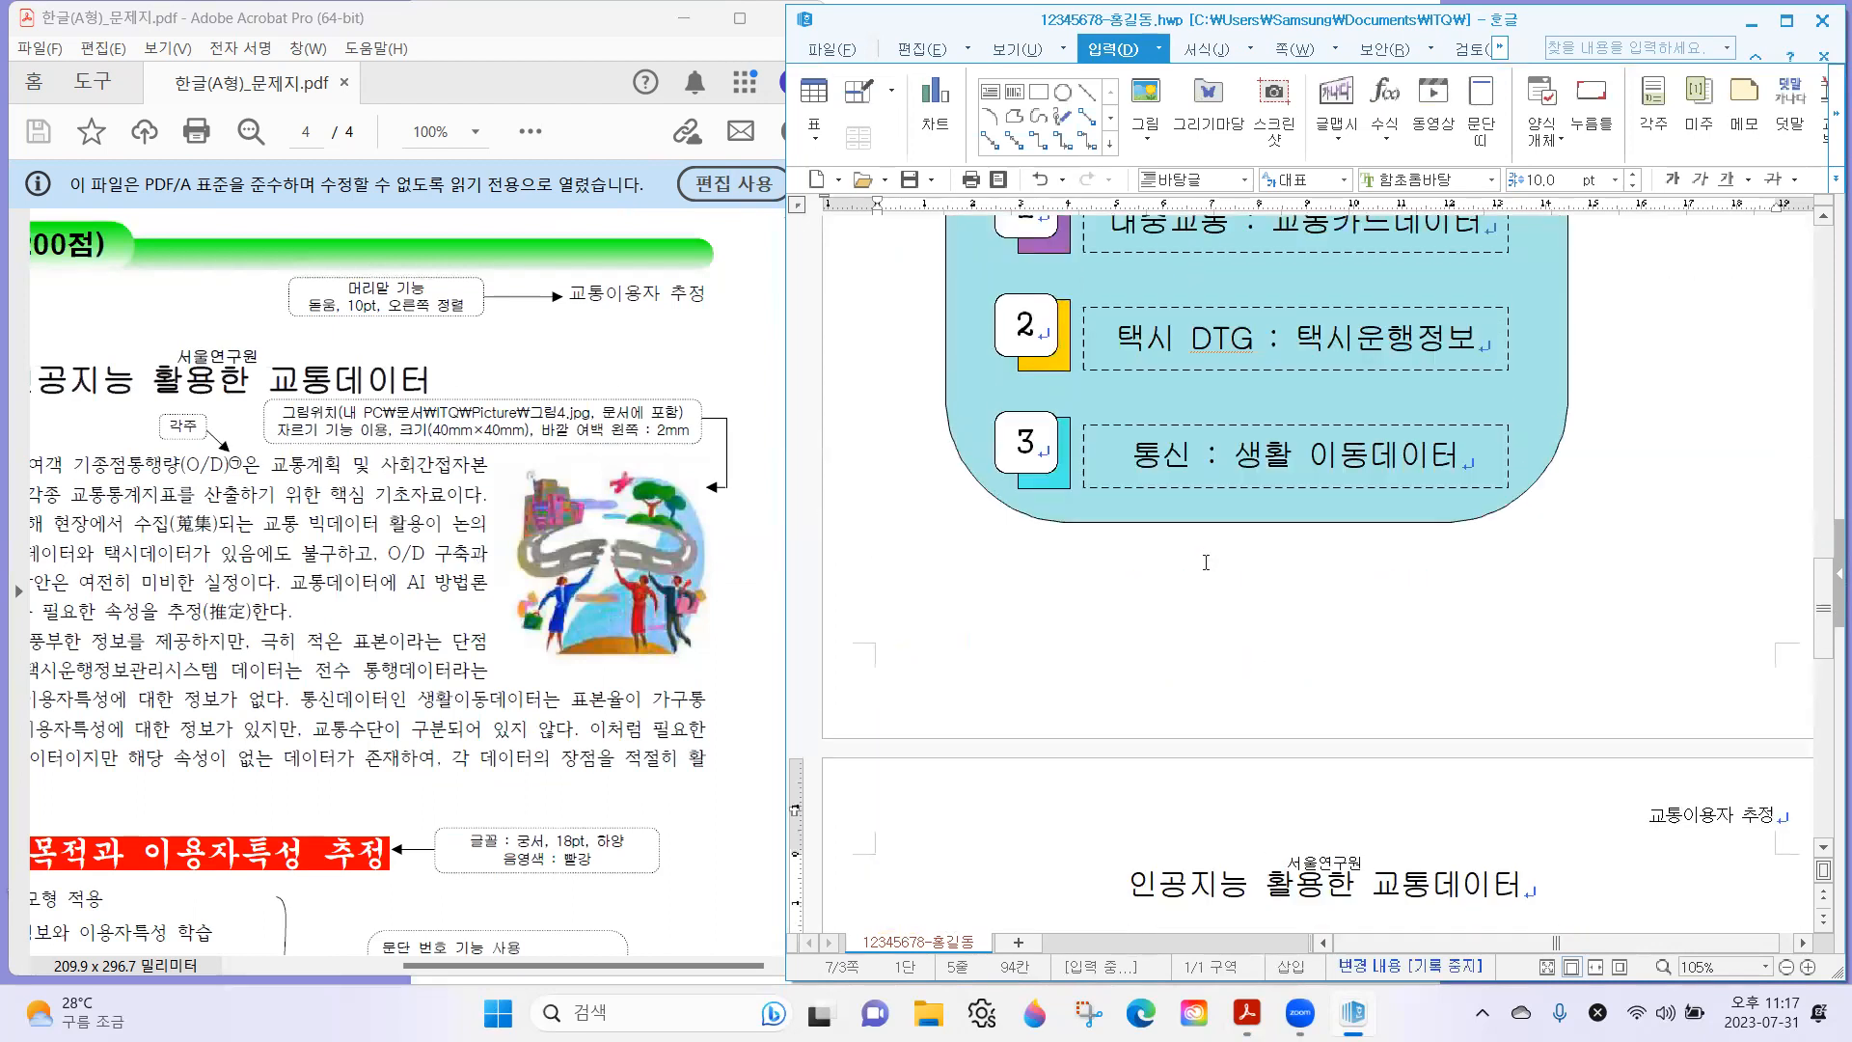
scroll(1126, 690, "down", 4)
scroll(1127, 689, "down", 7)
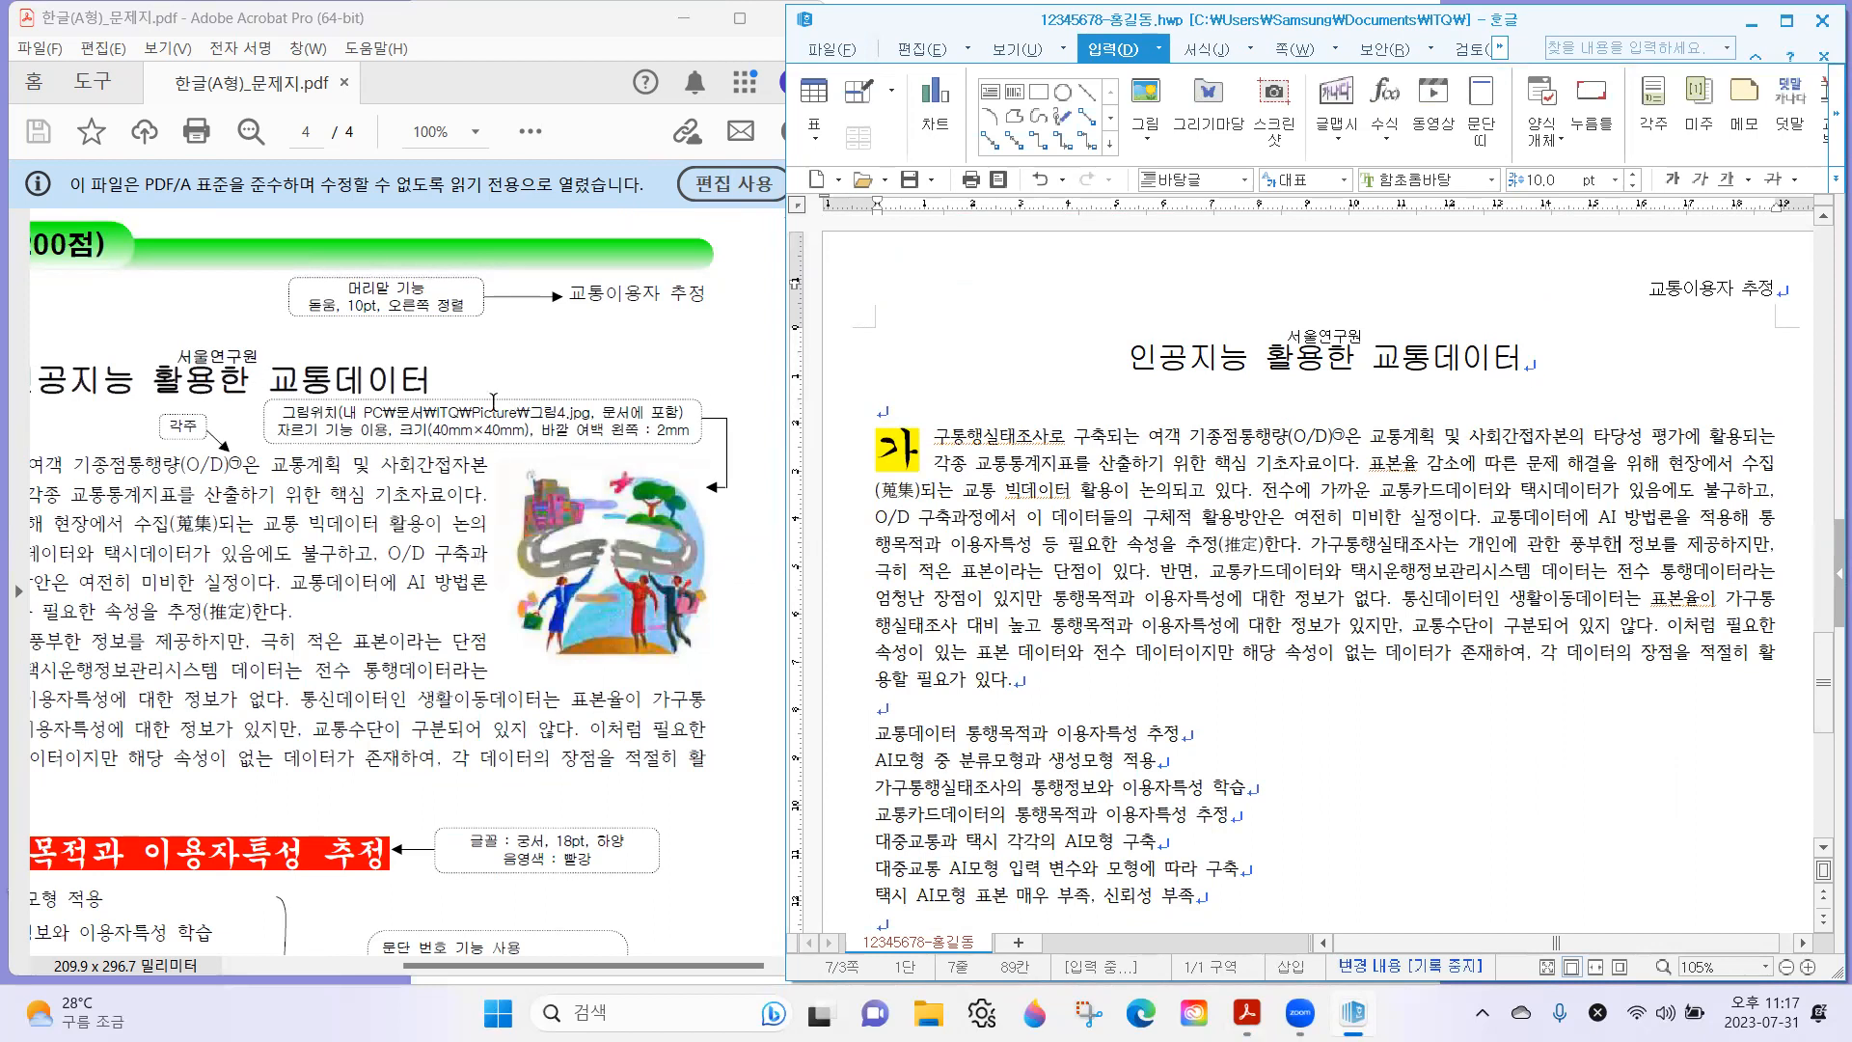
Insert the picture 그림4 from the 문서\ITQ\Picture folder, embedded in the document, at the first body paragraph as the exam sheet specifies.
left_click_drag(342, 412, 595, 415)
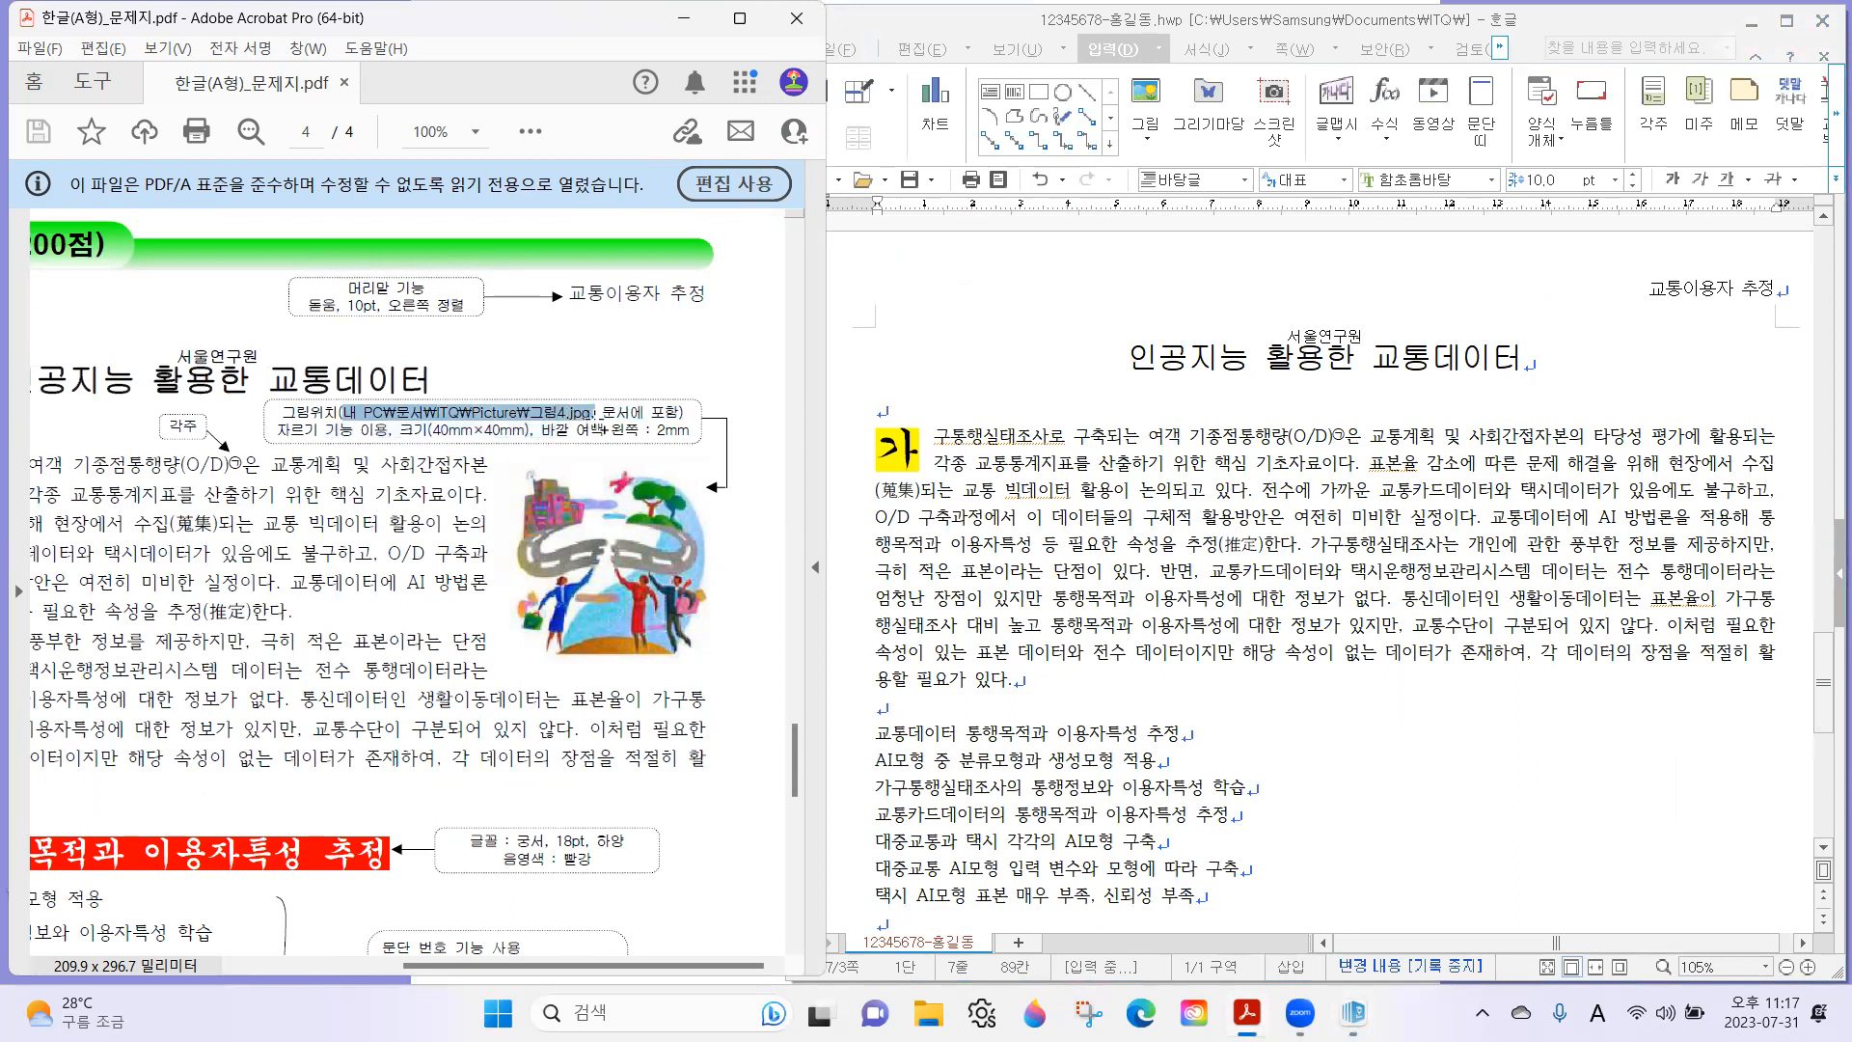
left_click(1598, 484)
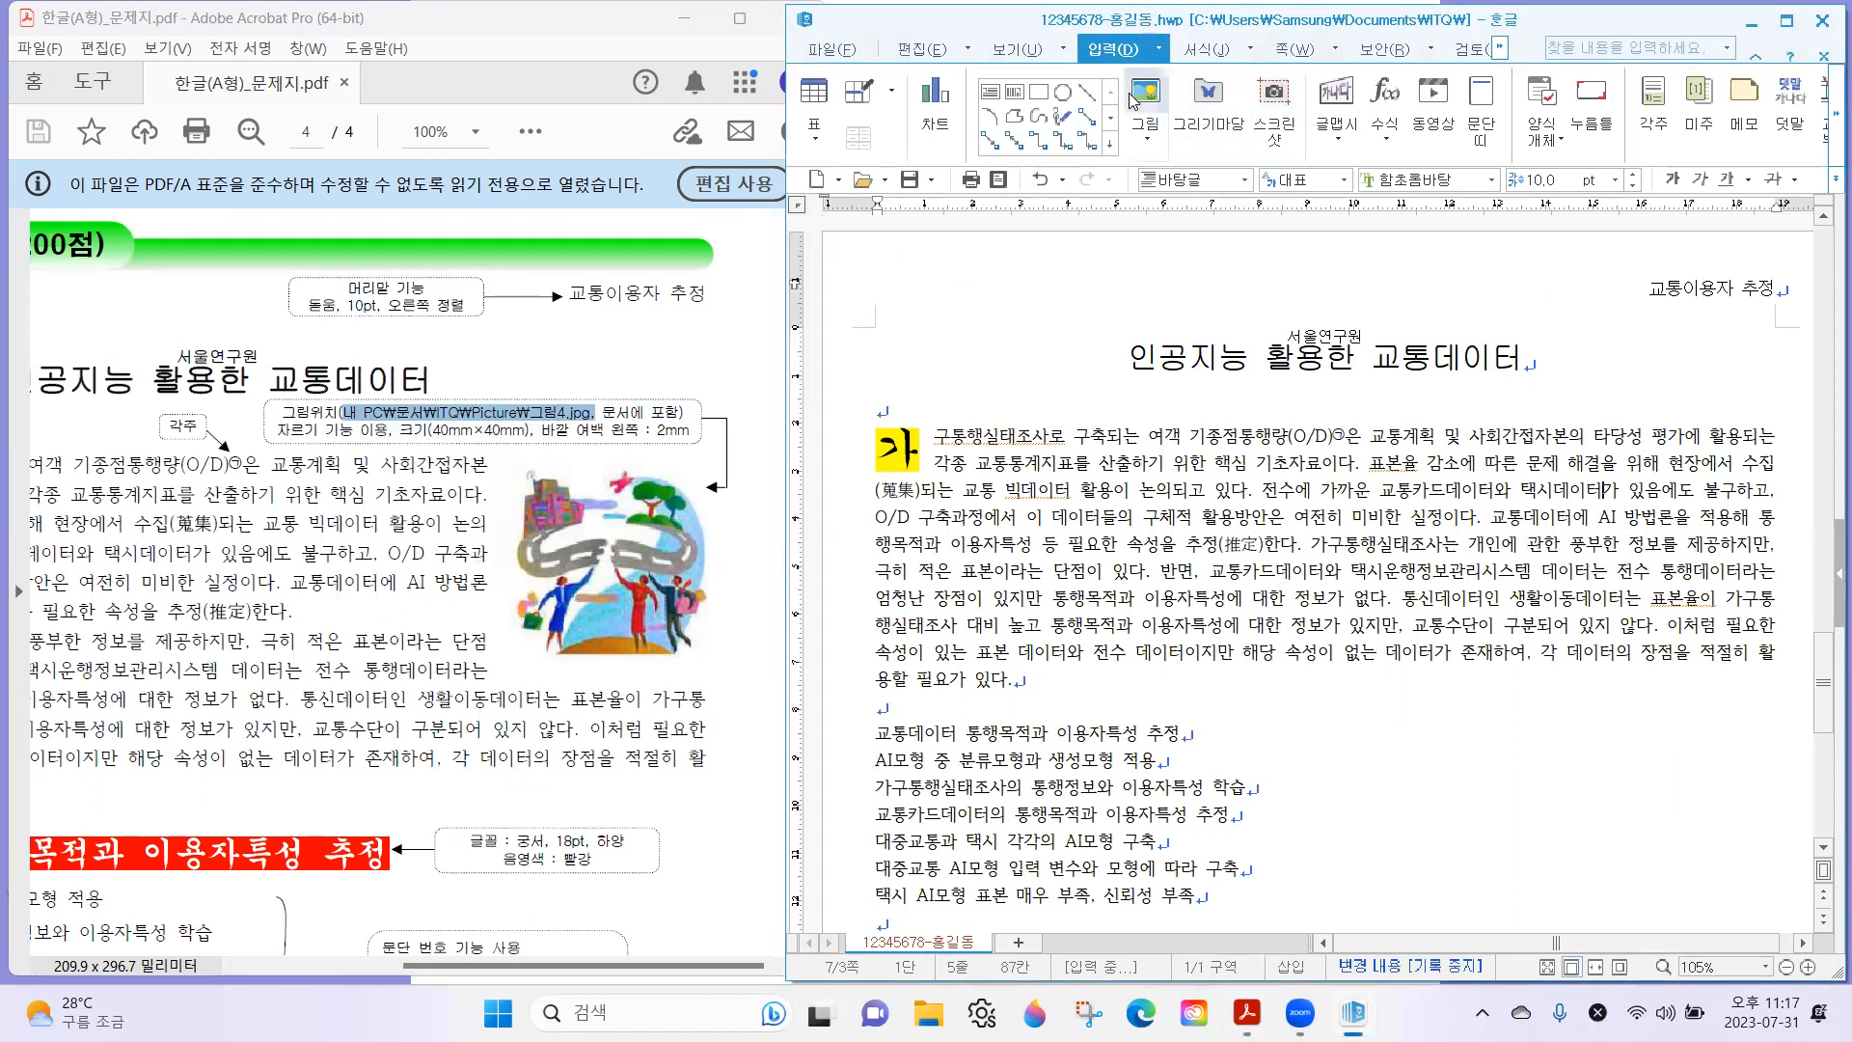
left_click(1157, 114)
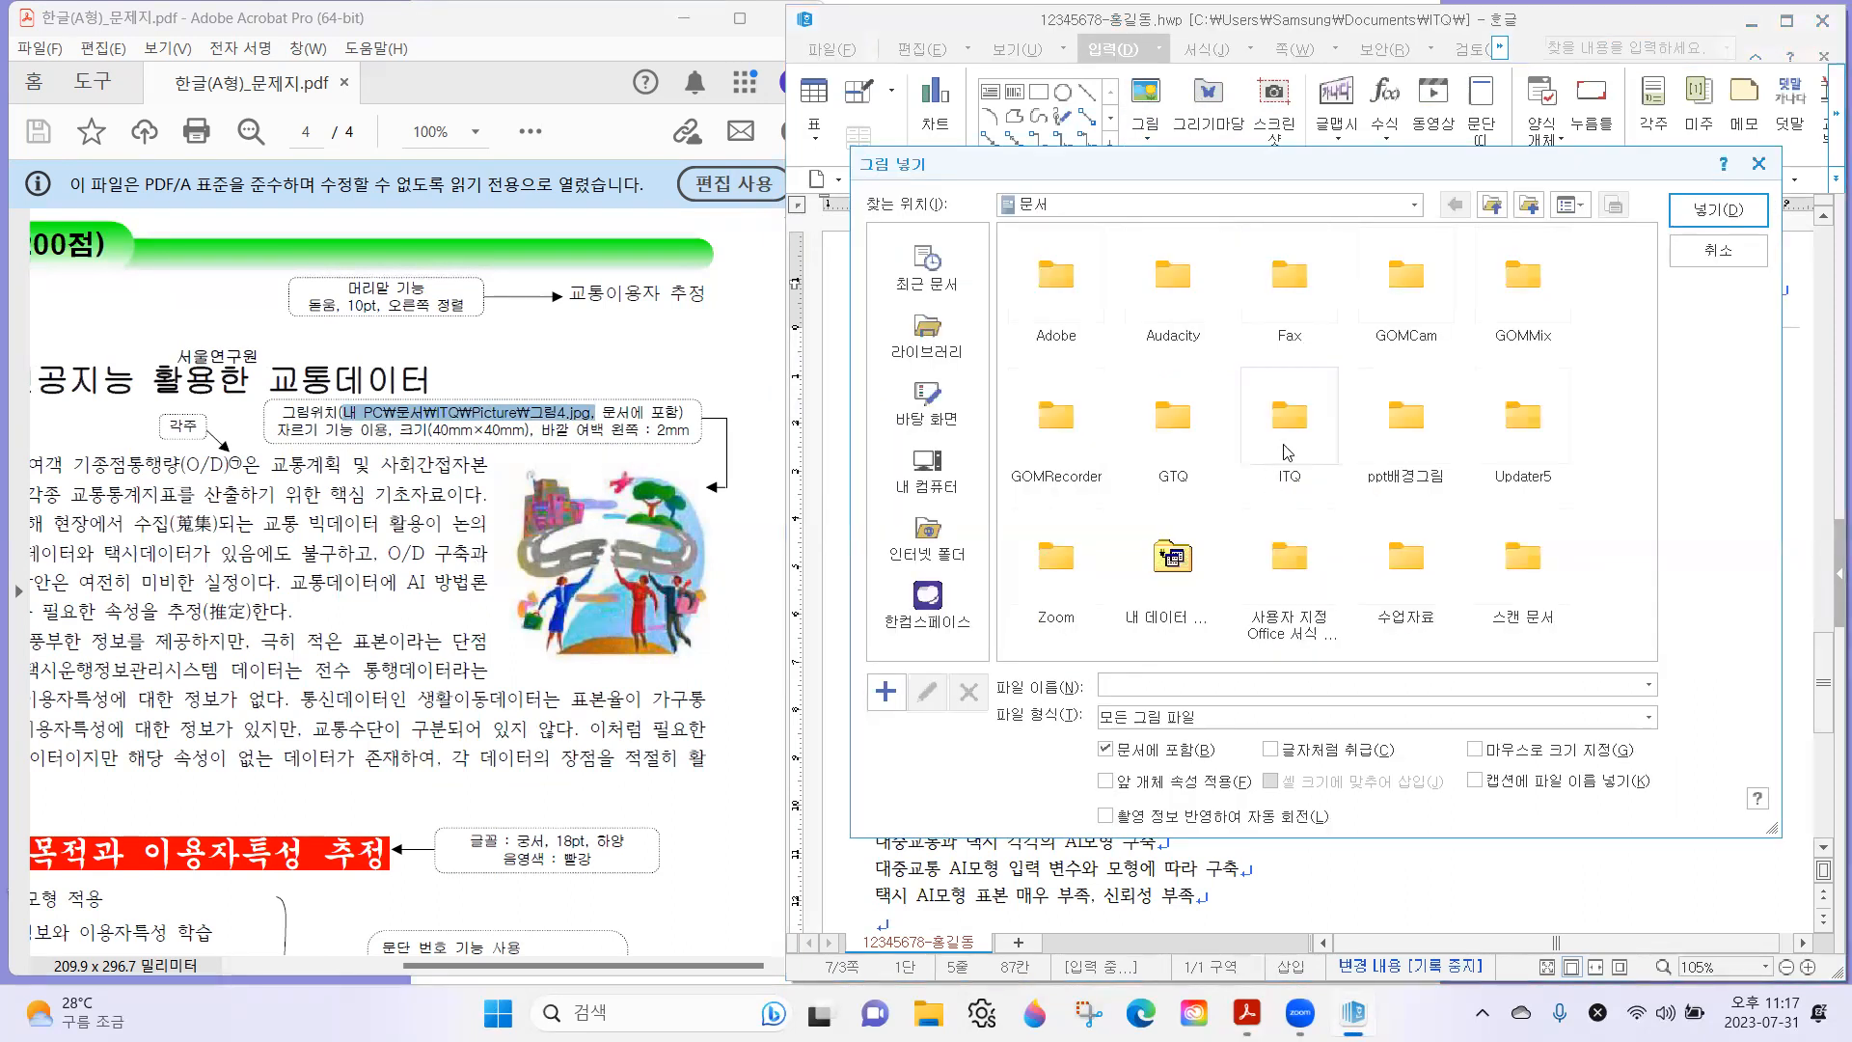
double_click(1293, 437)
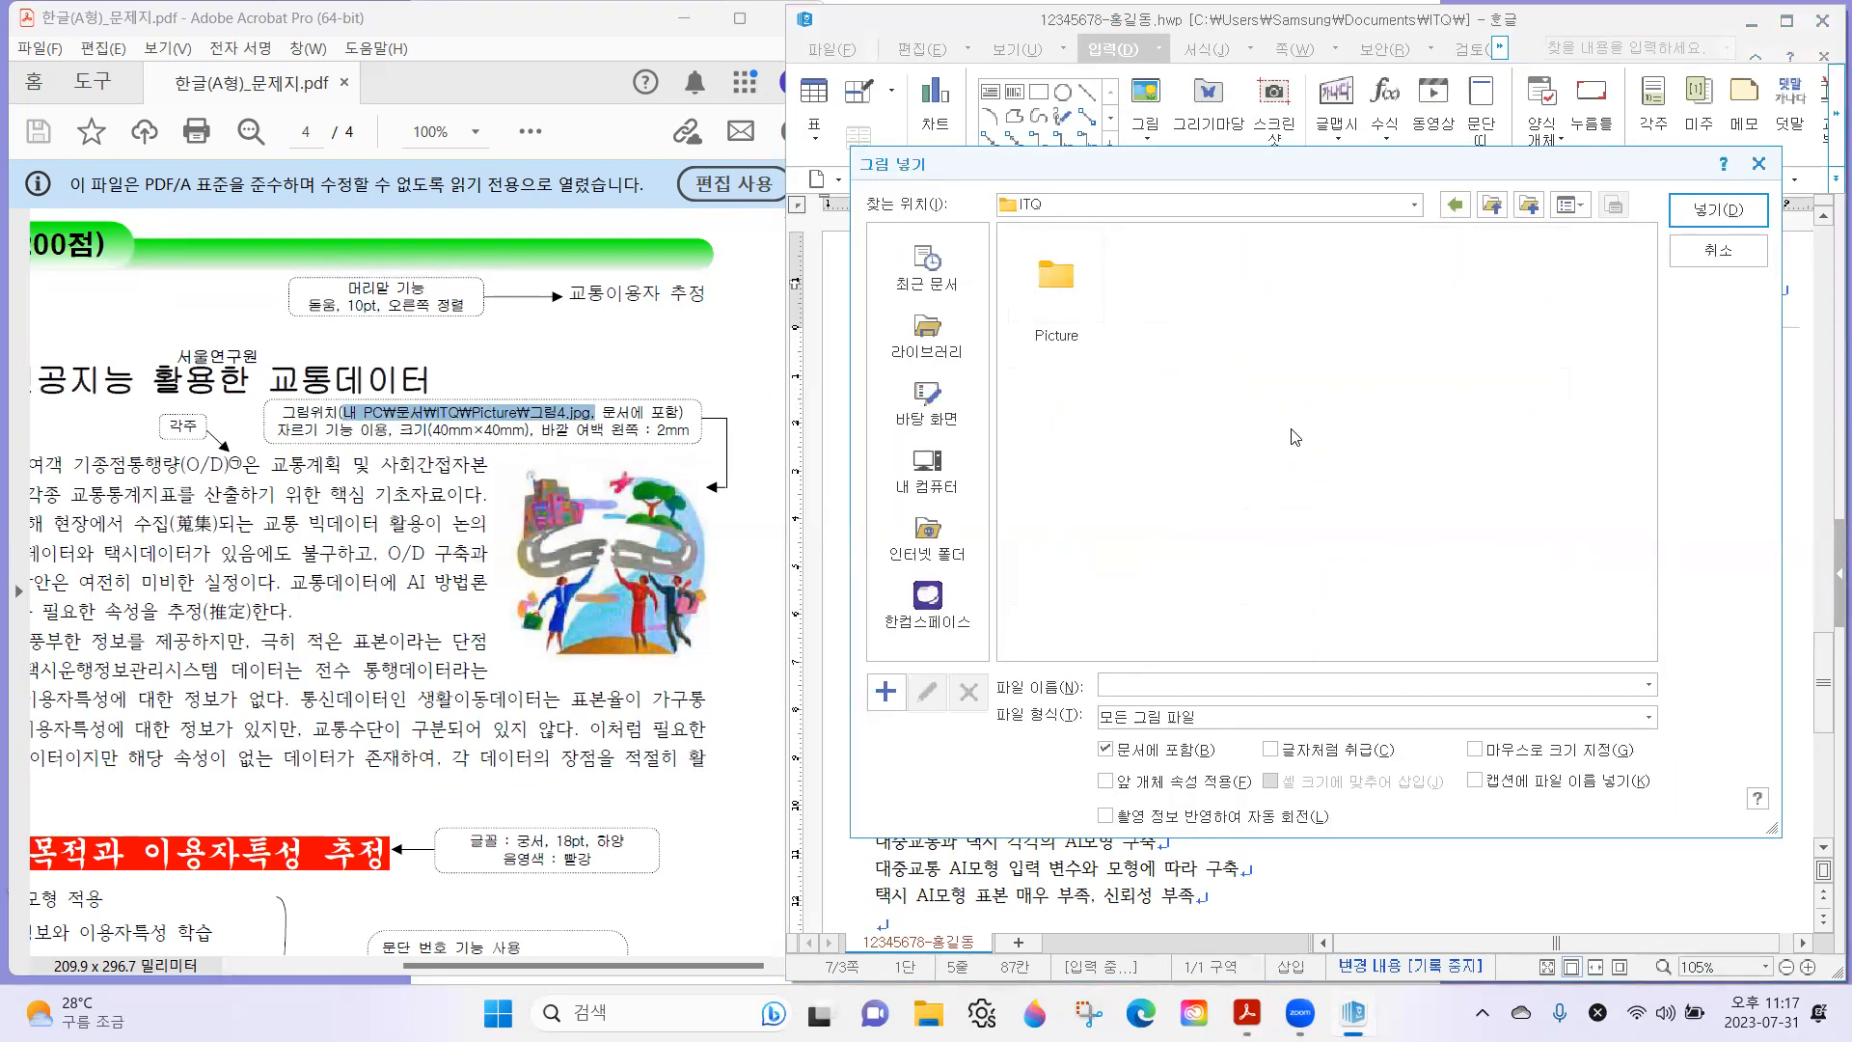
left_click(1082, 281)
double_click(1082, 280)
left_click(1408, 277)
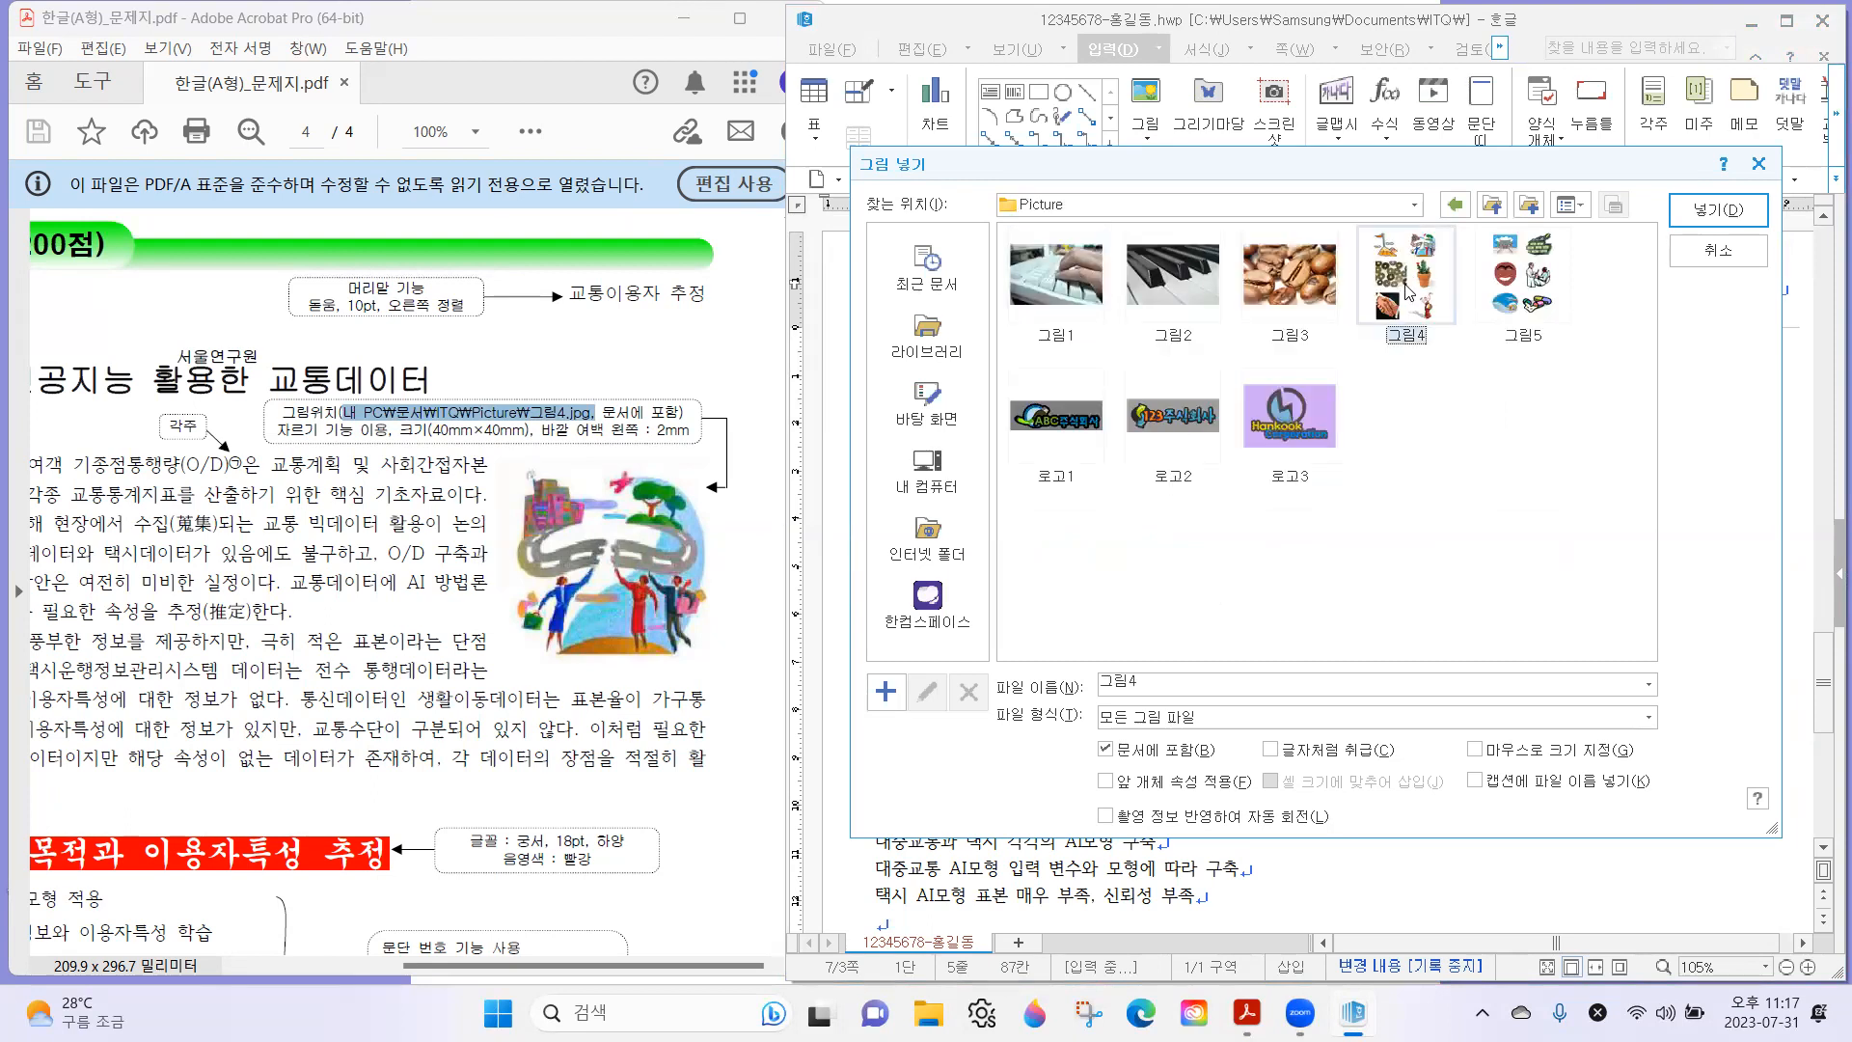
double_click(1408, 290)
left_click_drag(1695, 565, 1694, 569)
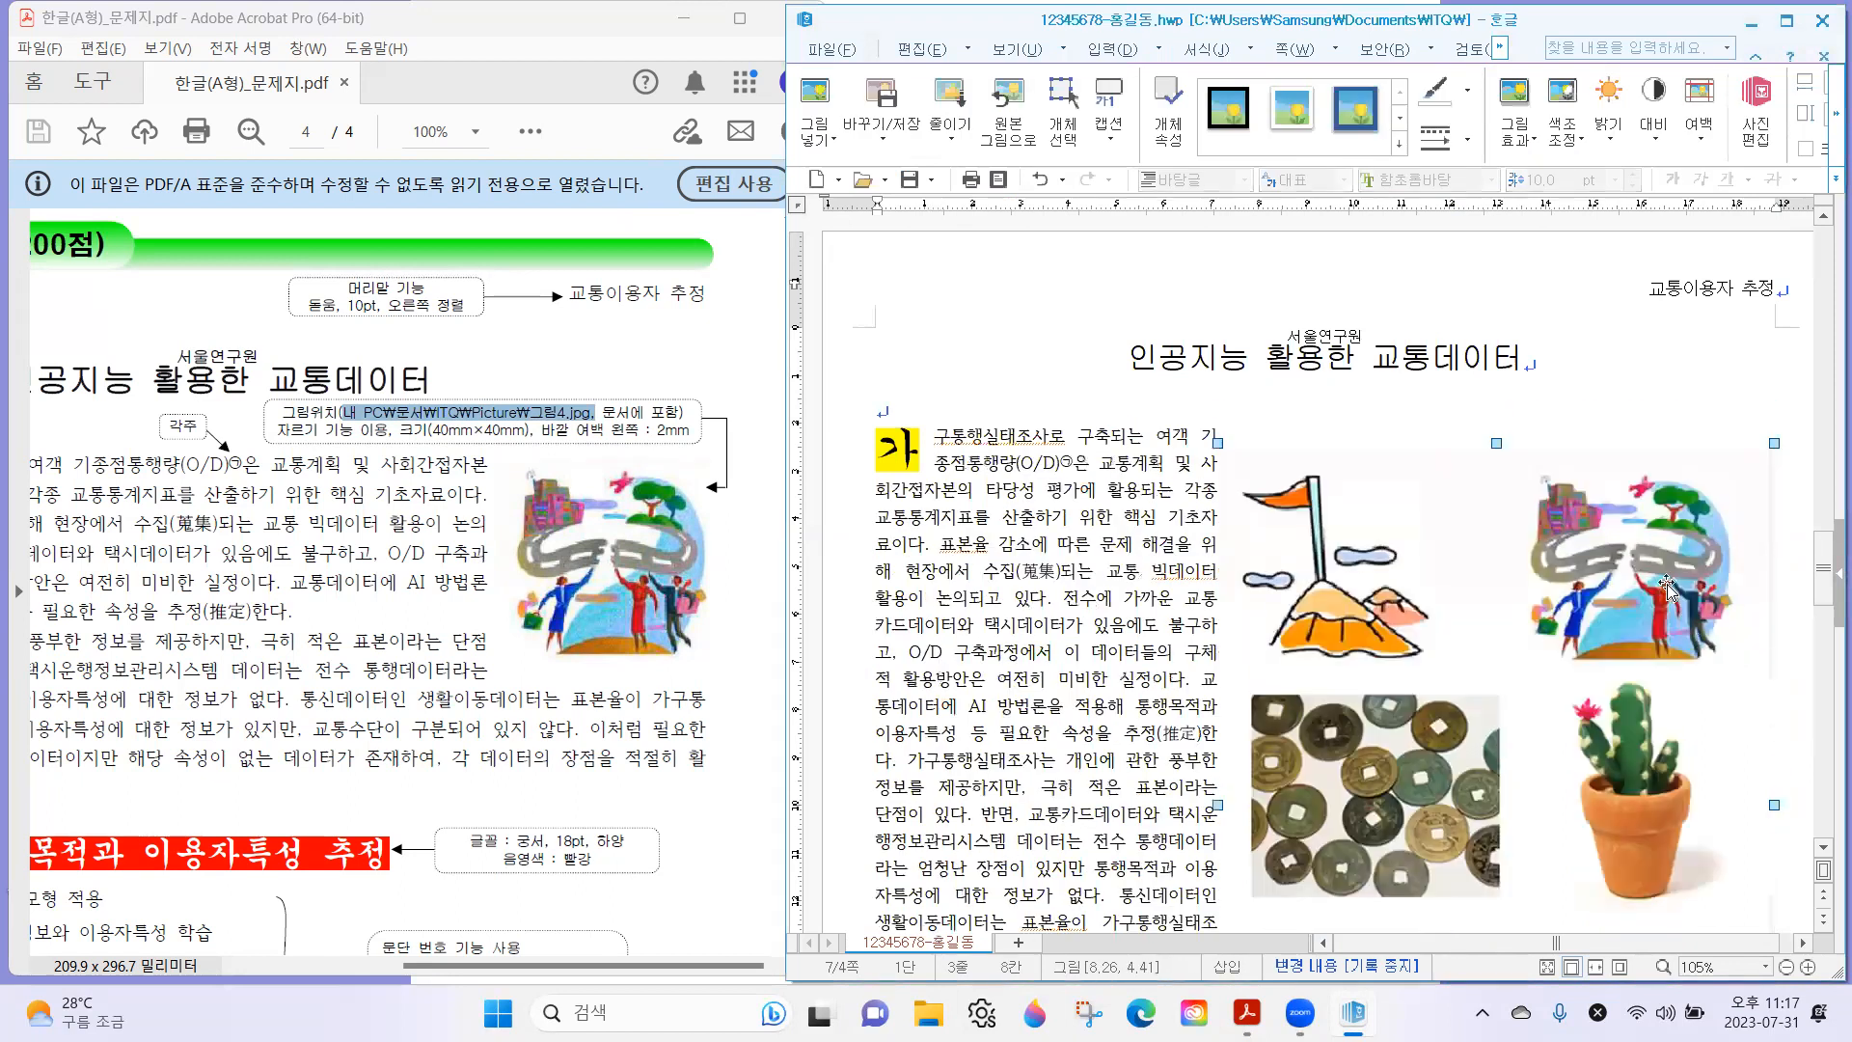
Highlight the exam sheet's 자르기, size and margin requirement for the picture, and maximize the document window.
scroll(1214, 474, "down", 1)
left_click_drag(278, 431, 682, 439)
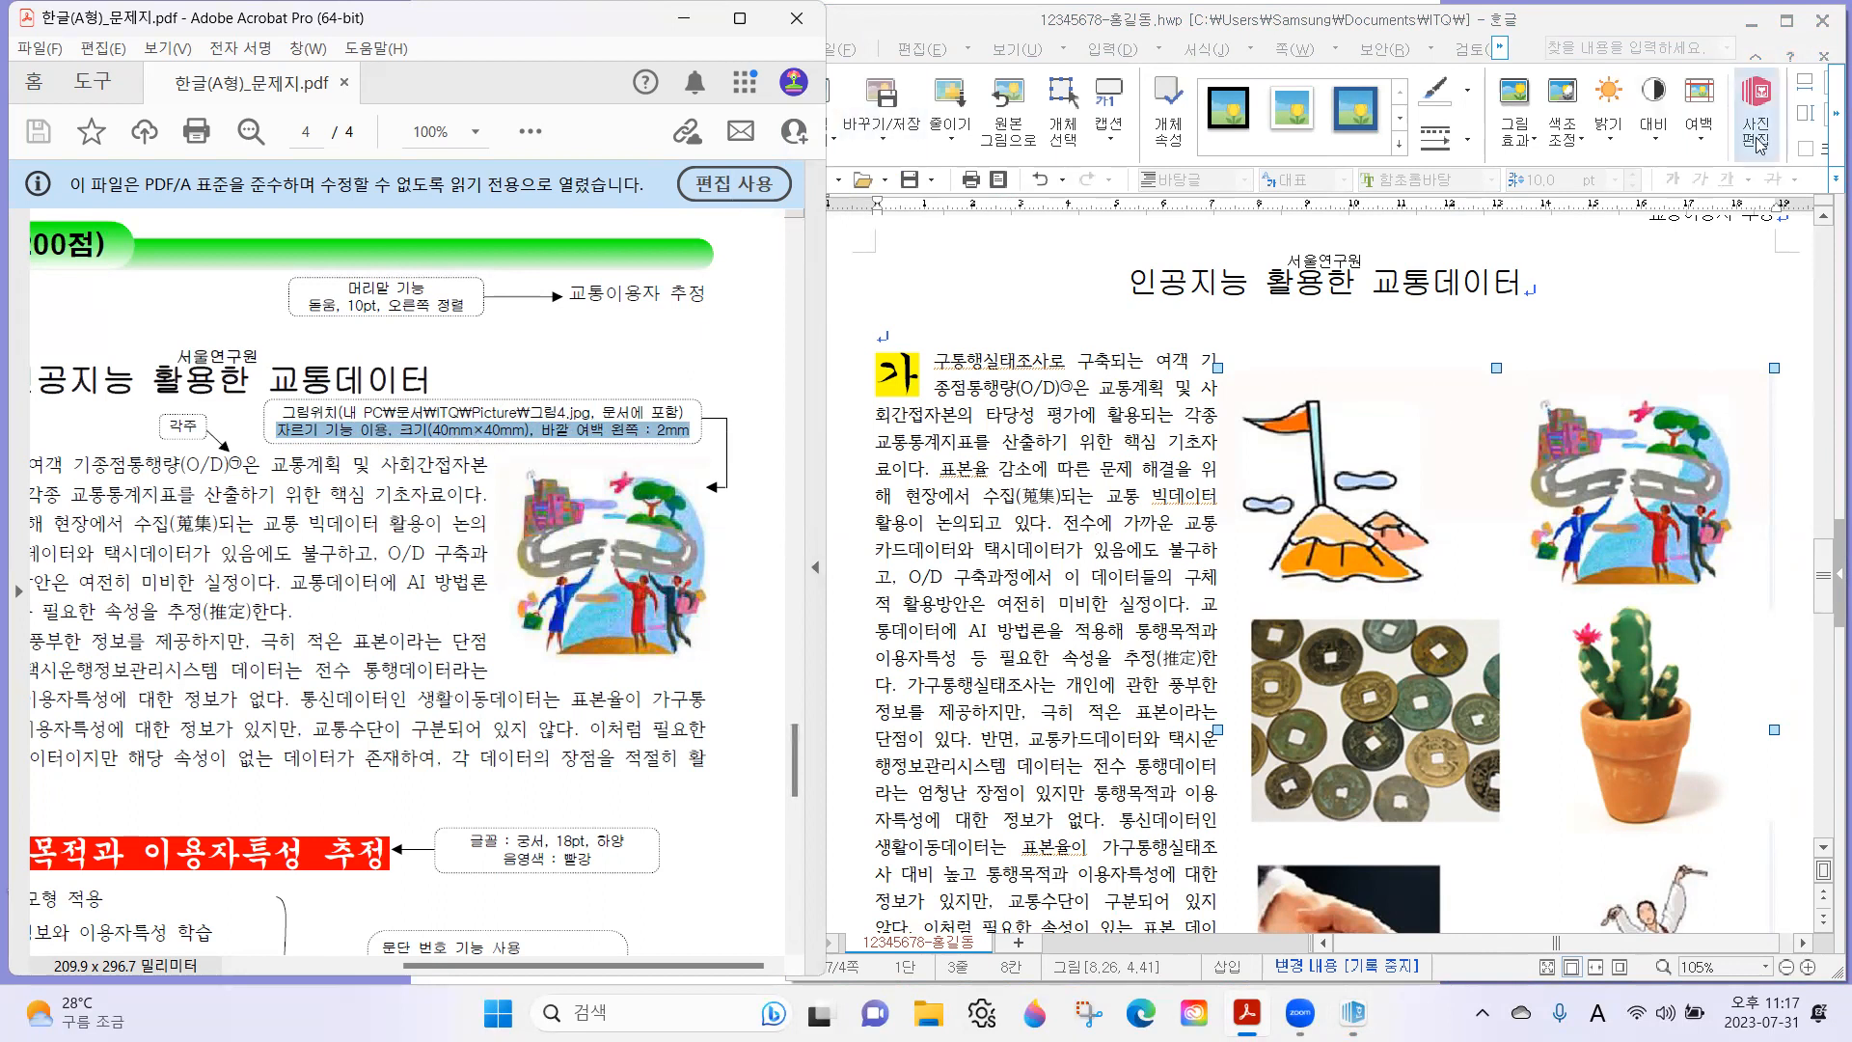
left_click(1789, 29)
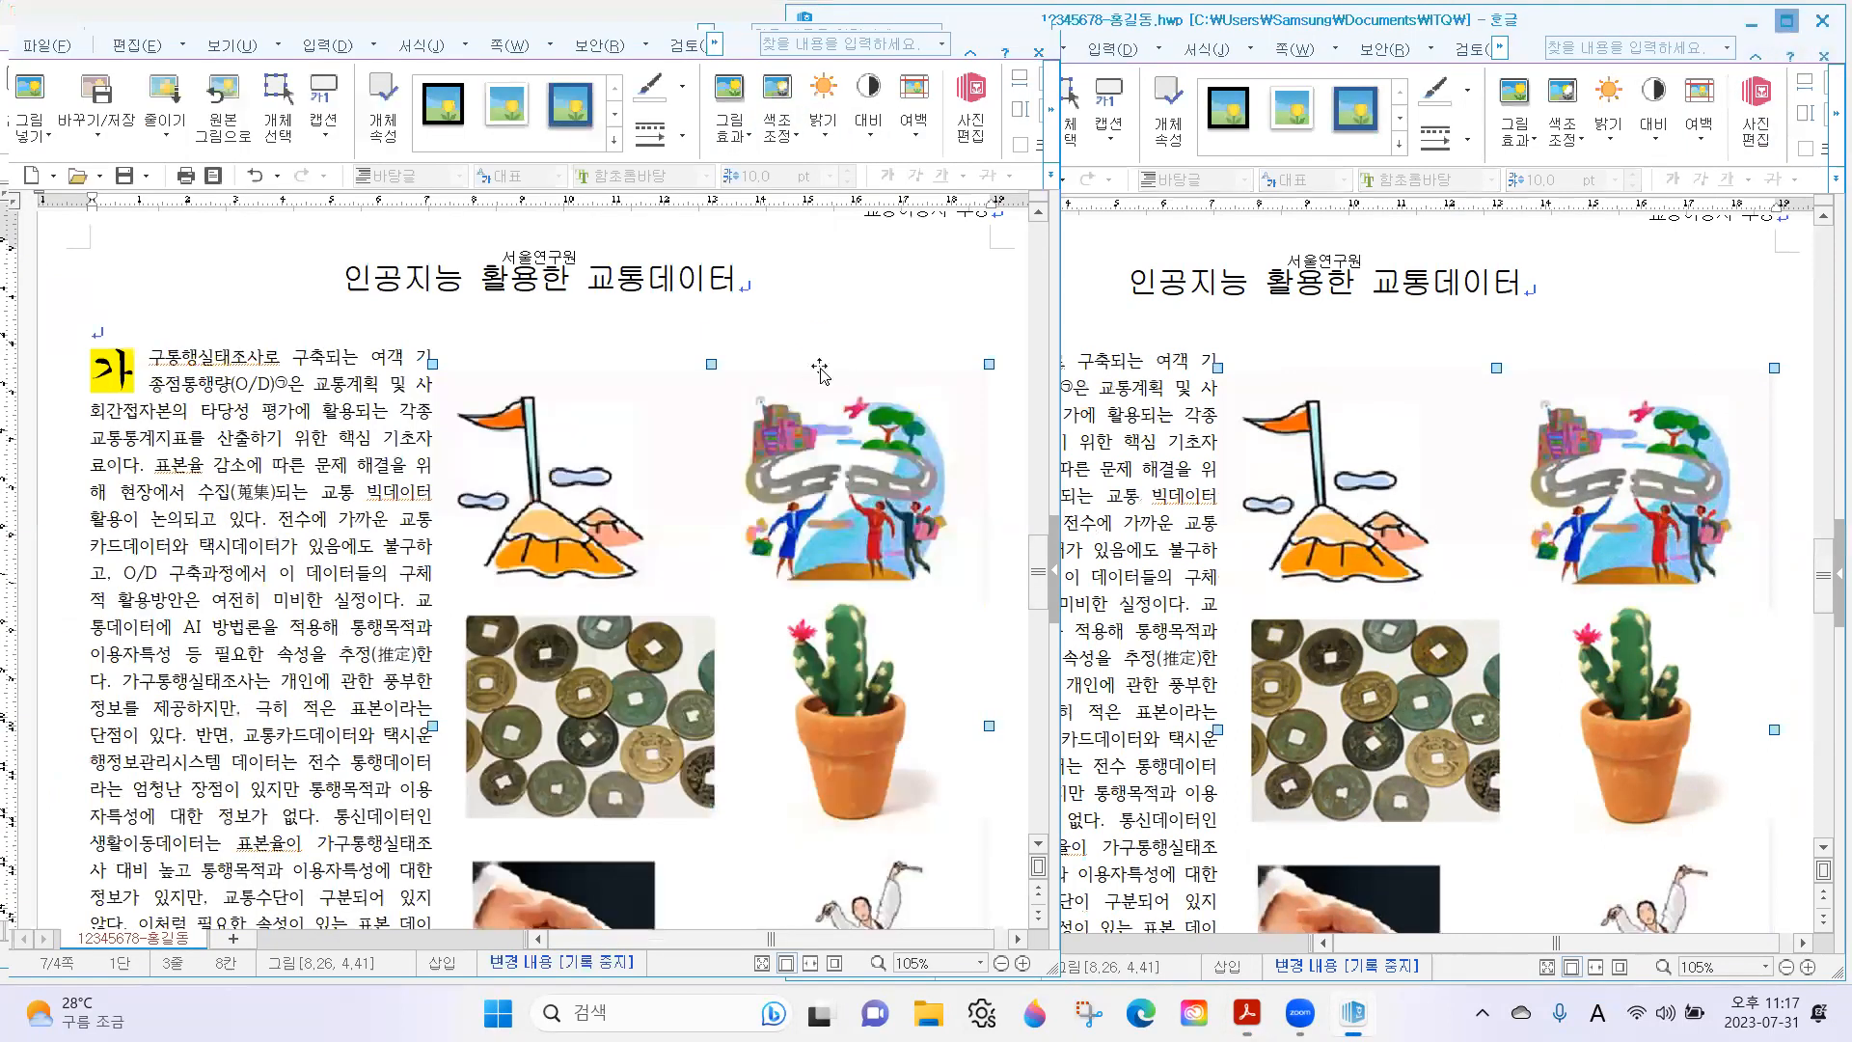
scroll(1136, 472, "up", 2)
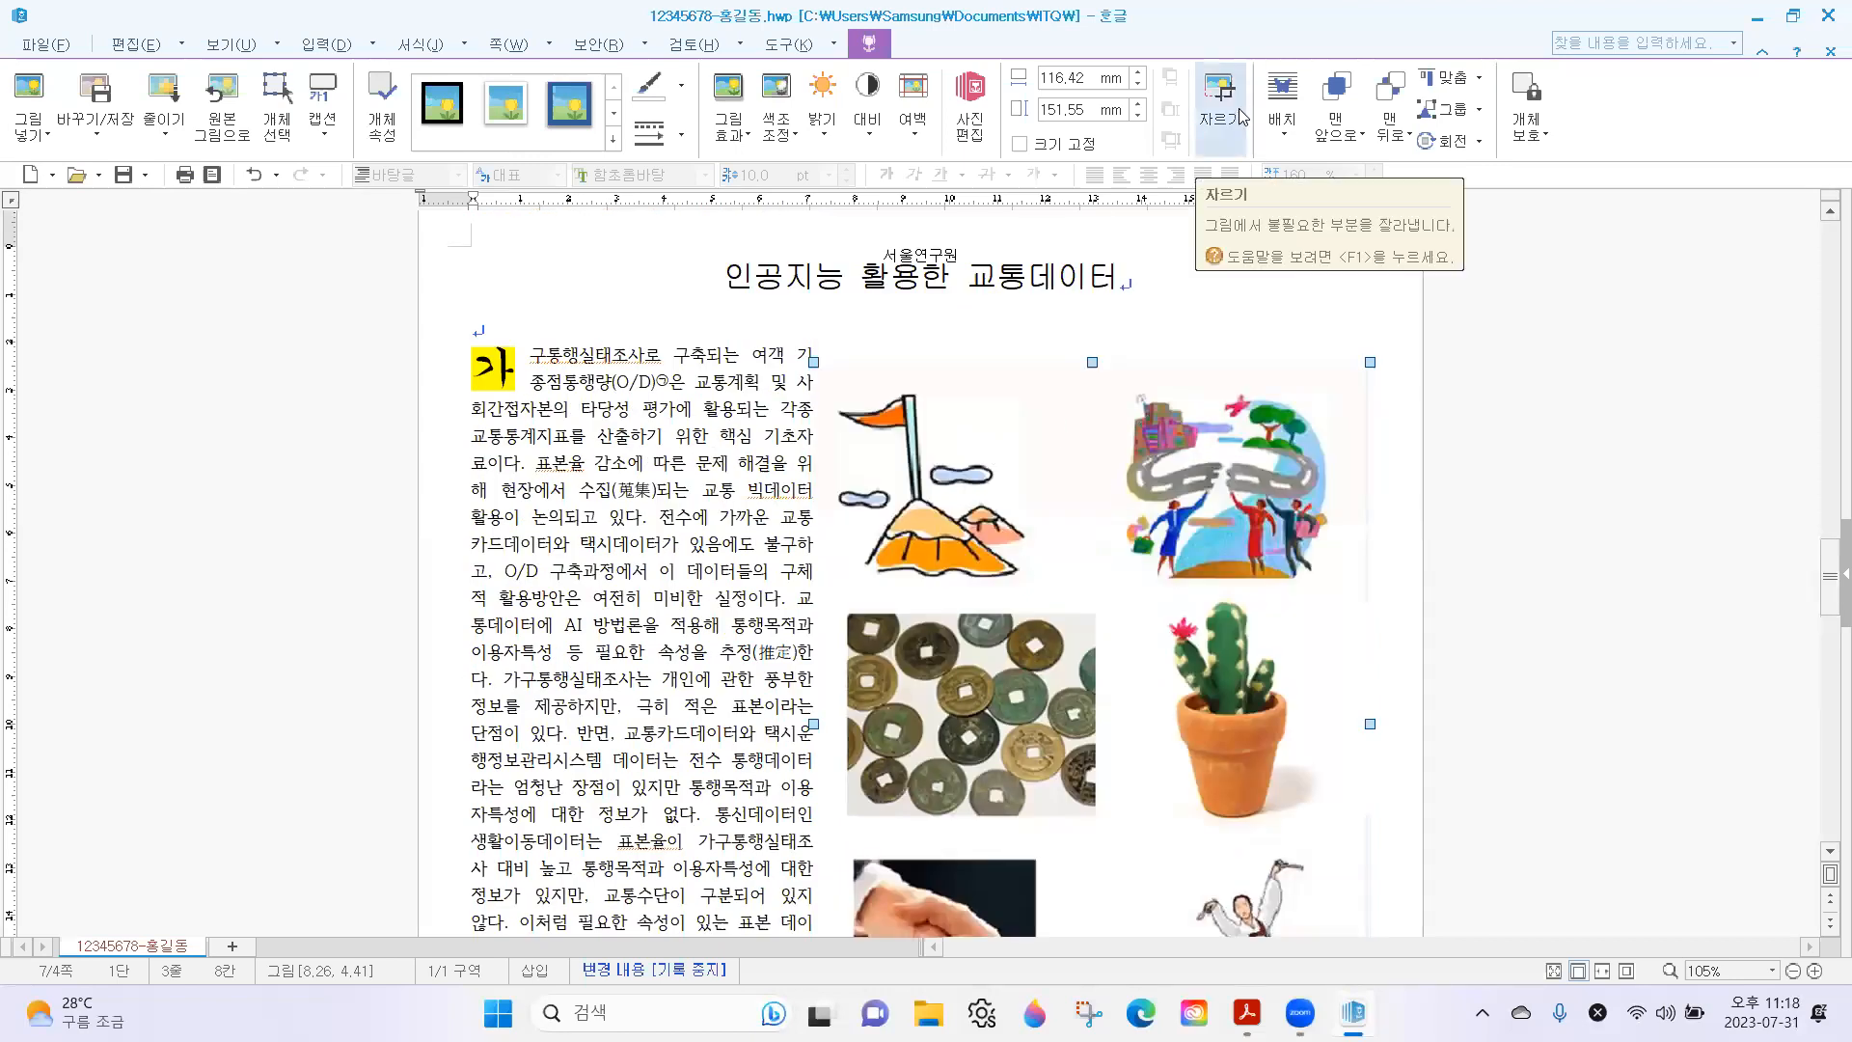
Crop the inserted picture to only the road-and-people illustration, about 48 mm wide and 46 mm high.
left_click(563, 493)
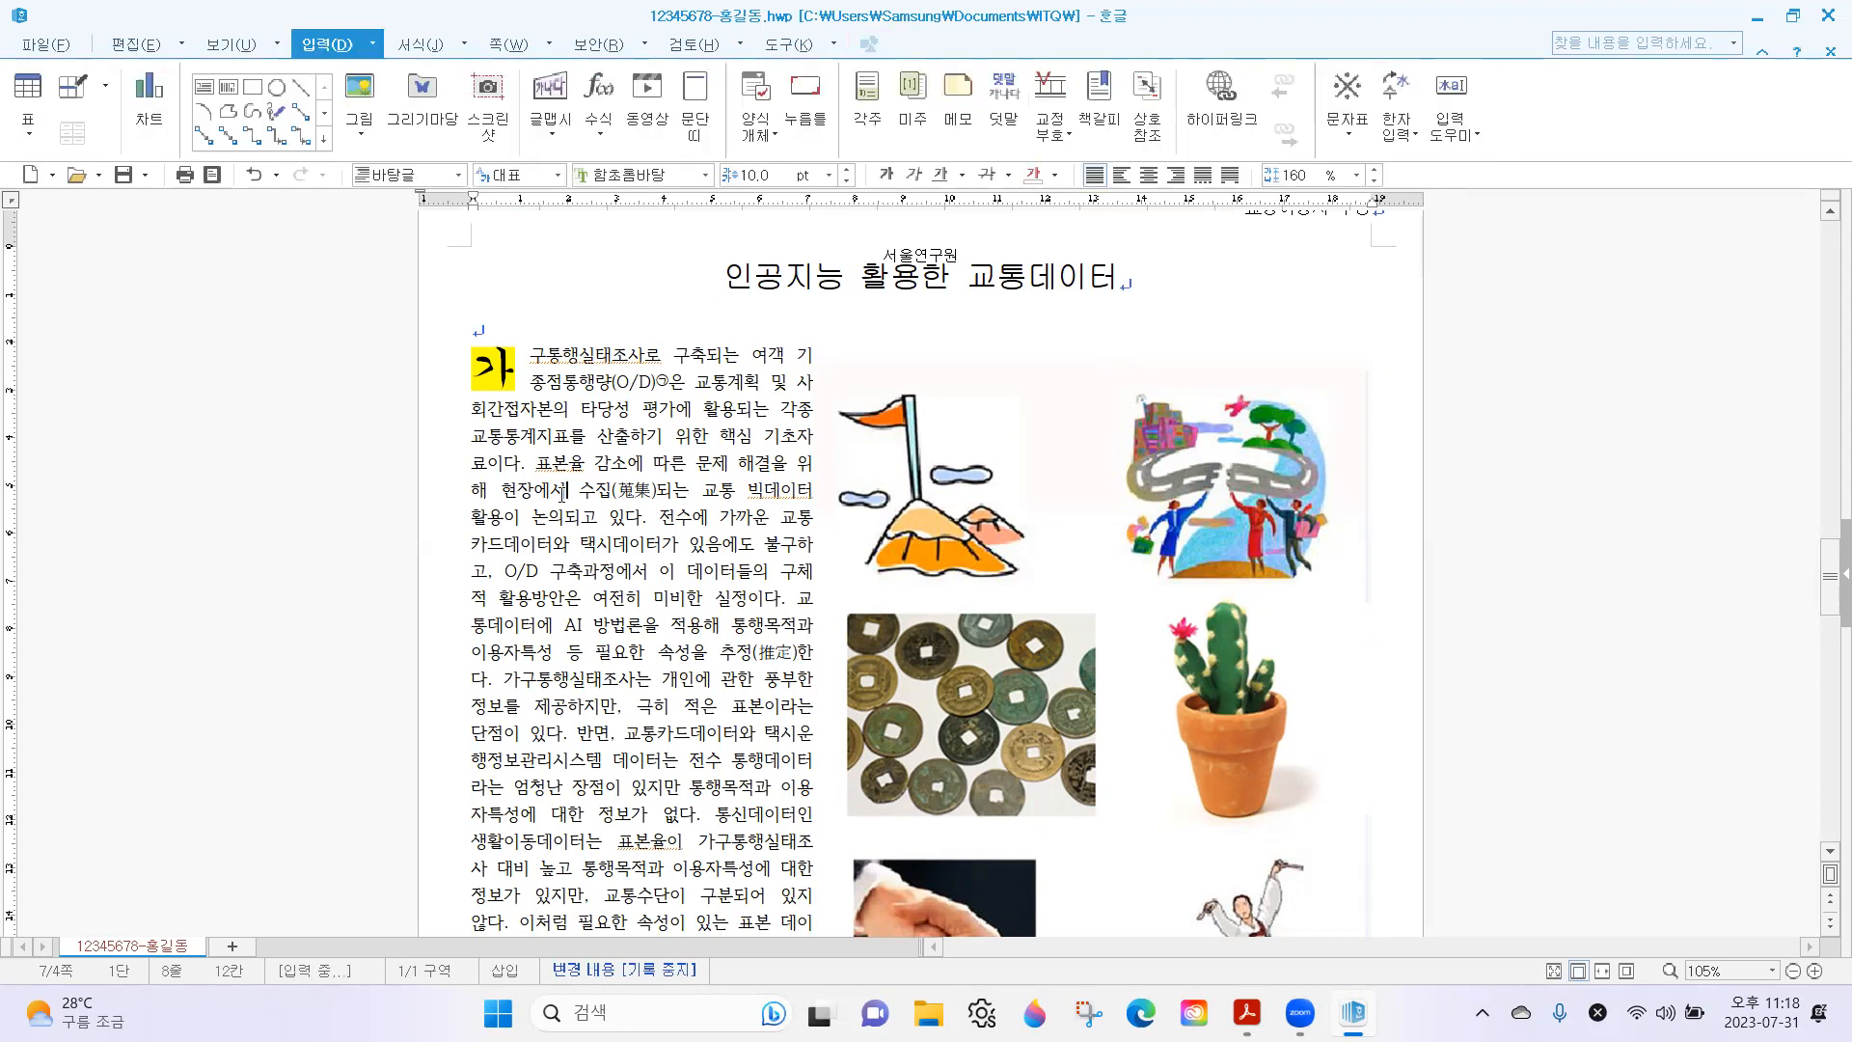
left_click(1136, 455)
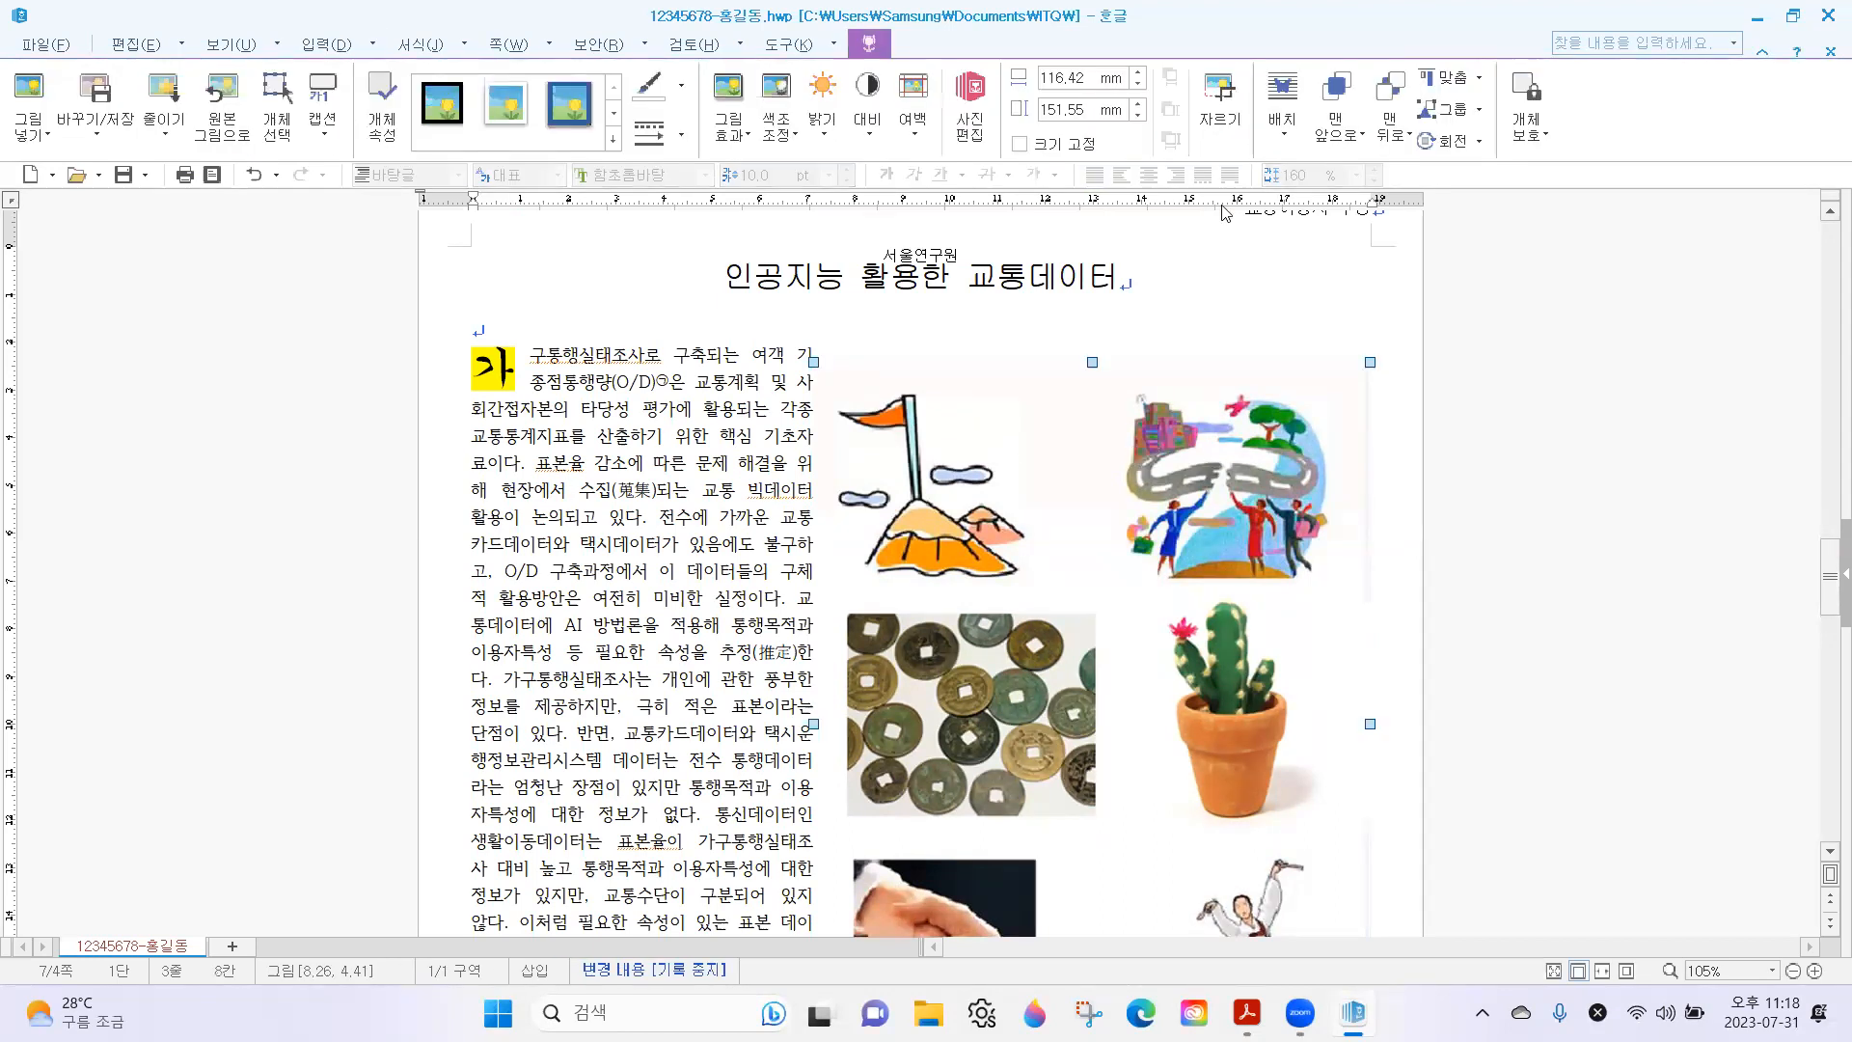
left_click(1225, 89)
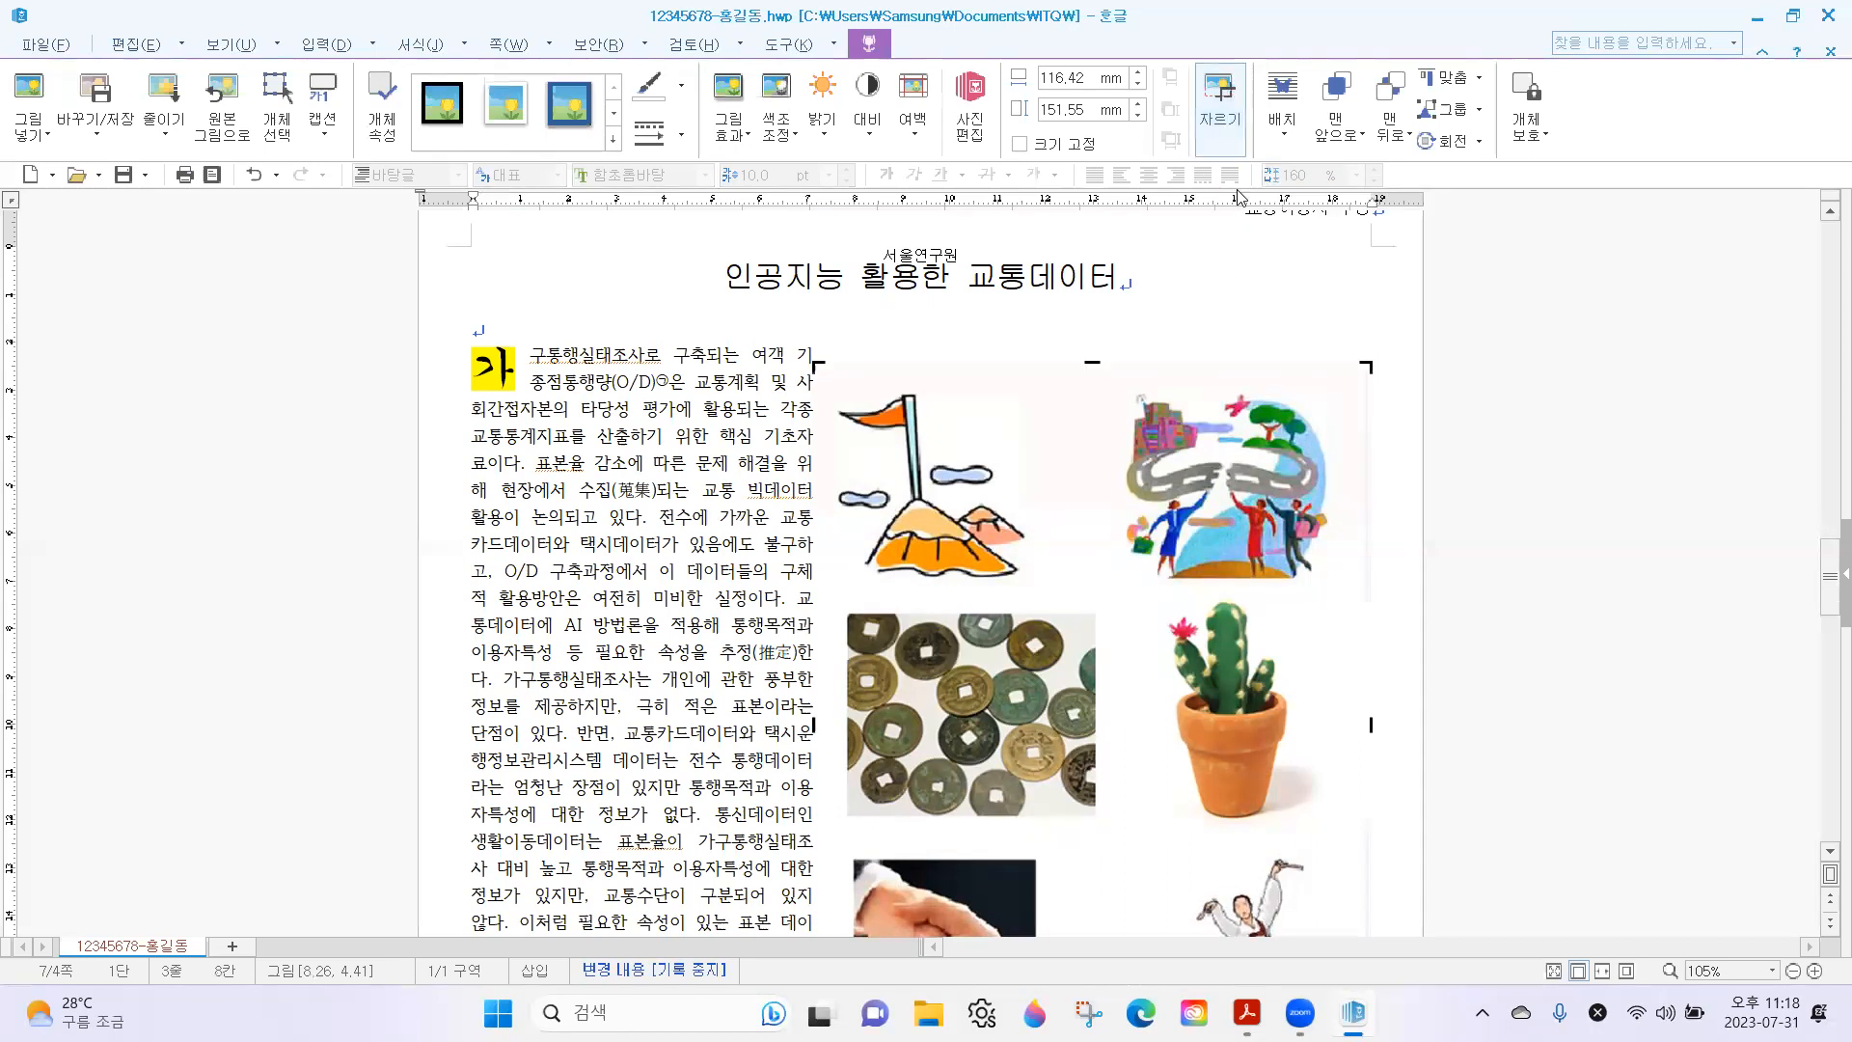
scroll(1244, 250, "down", 3)
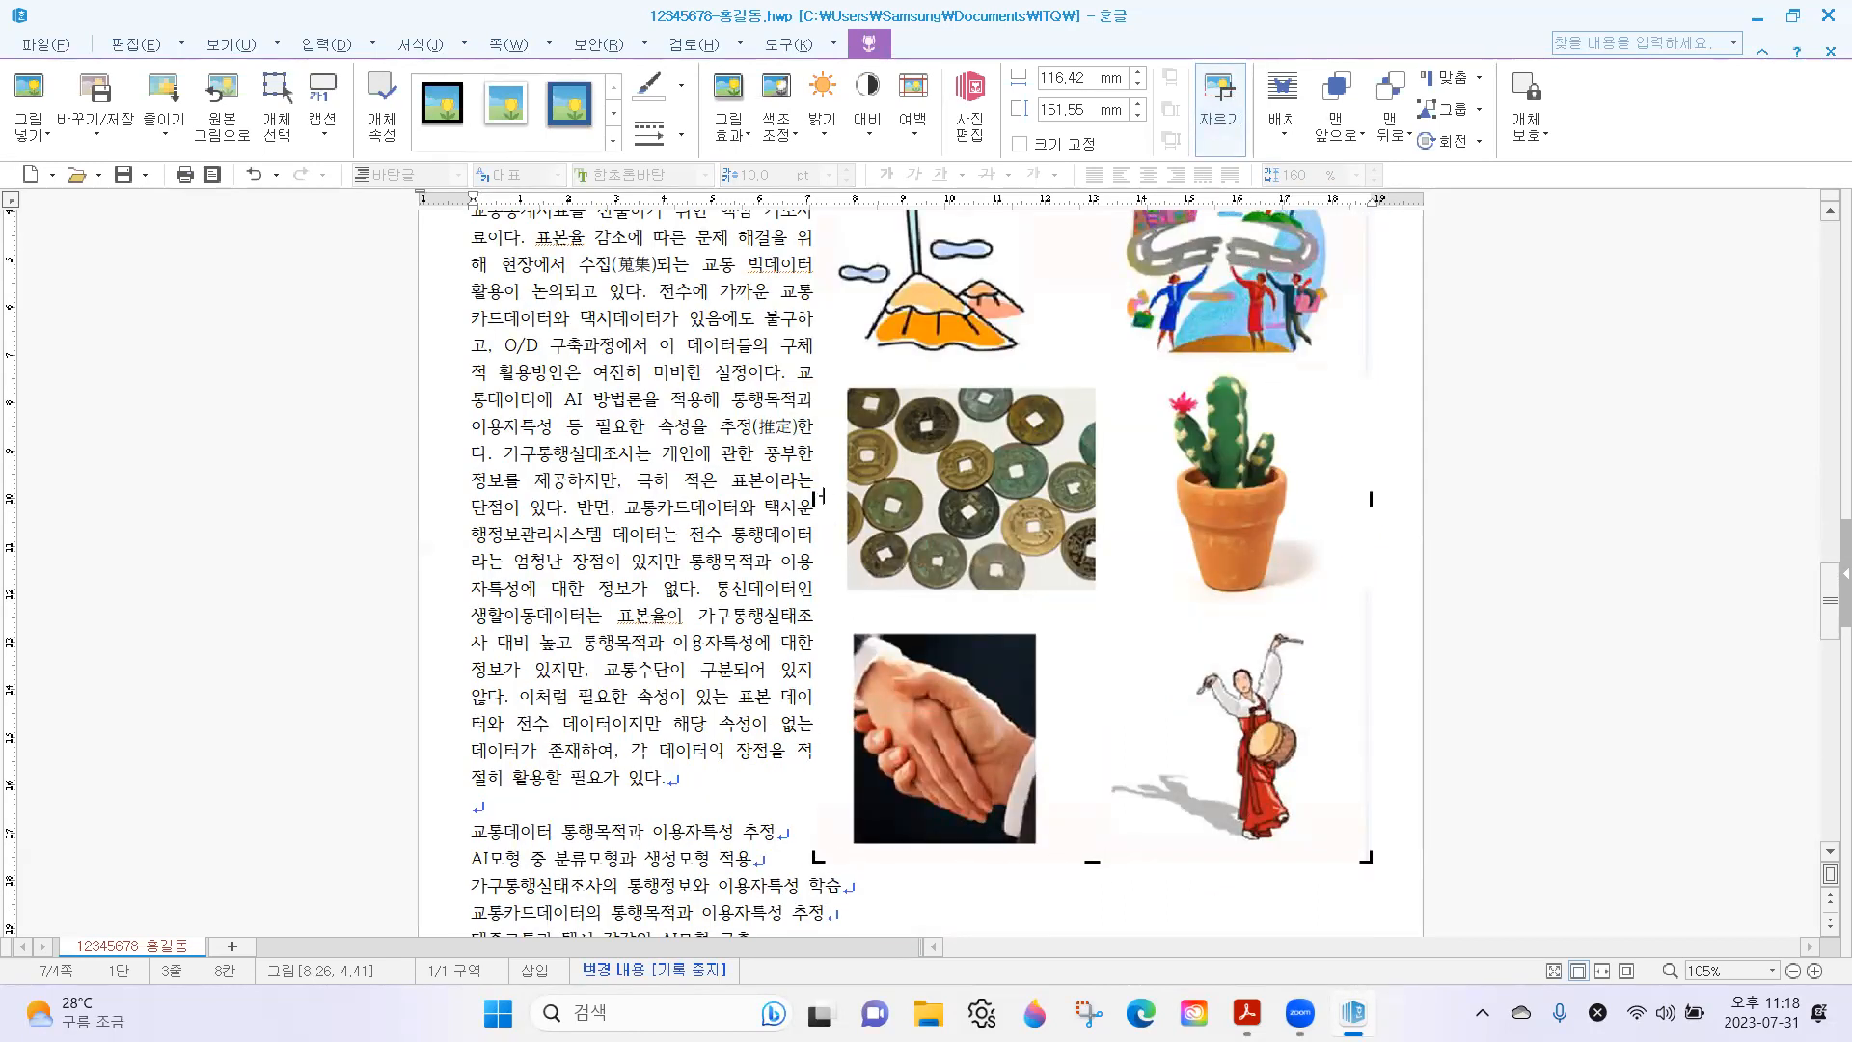
scroll(803, 406, "up", 2)
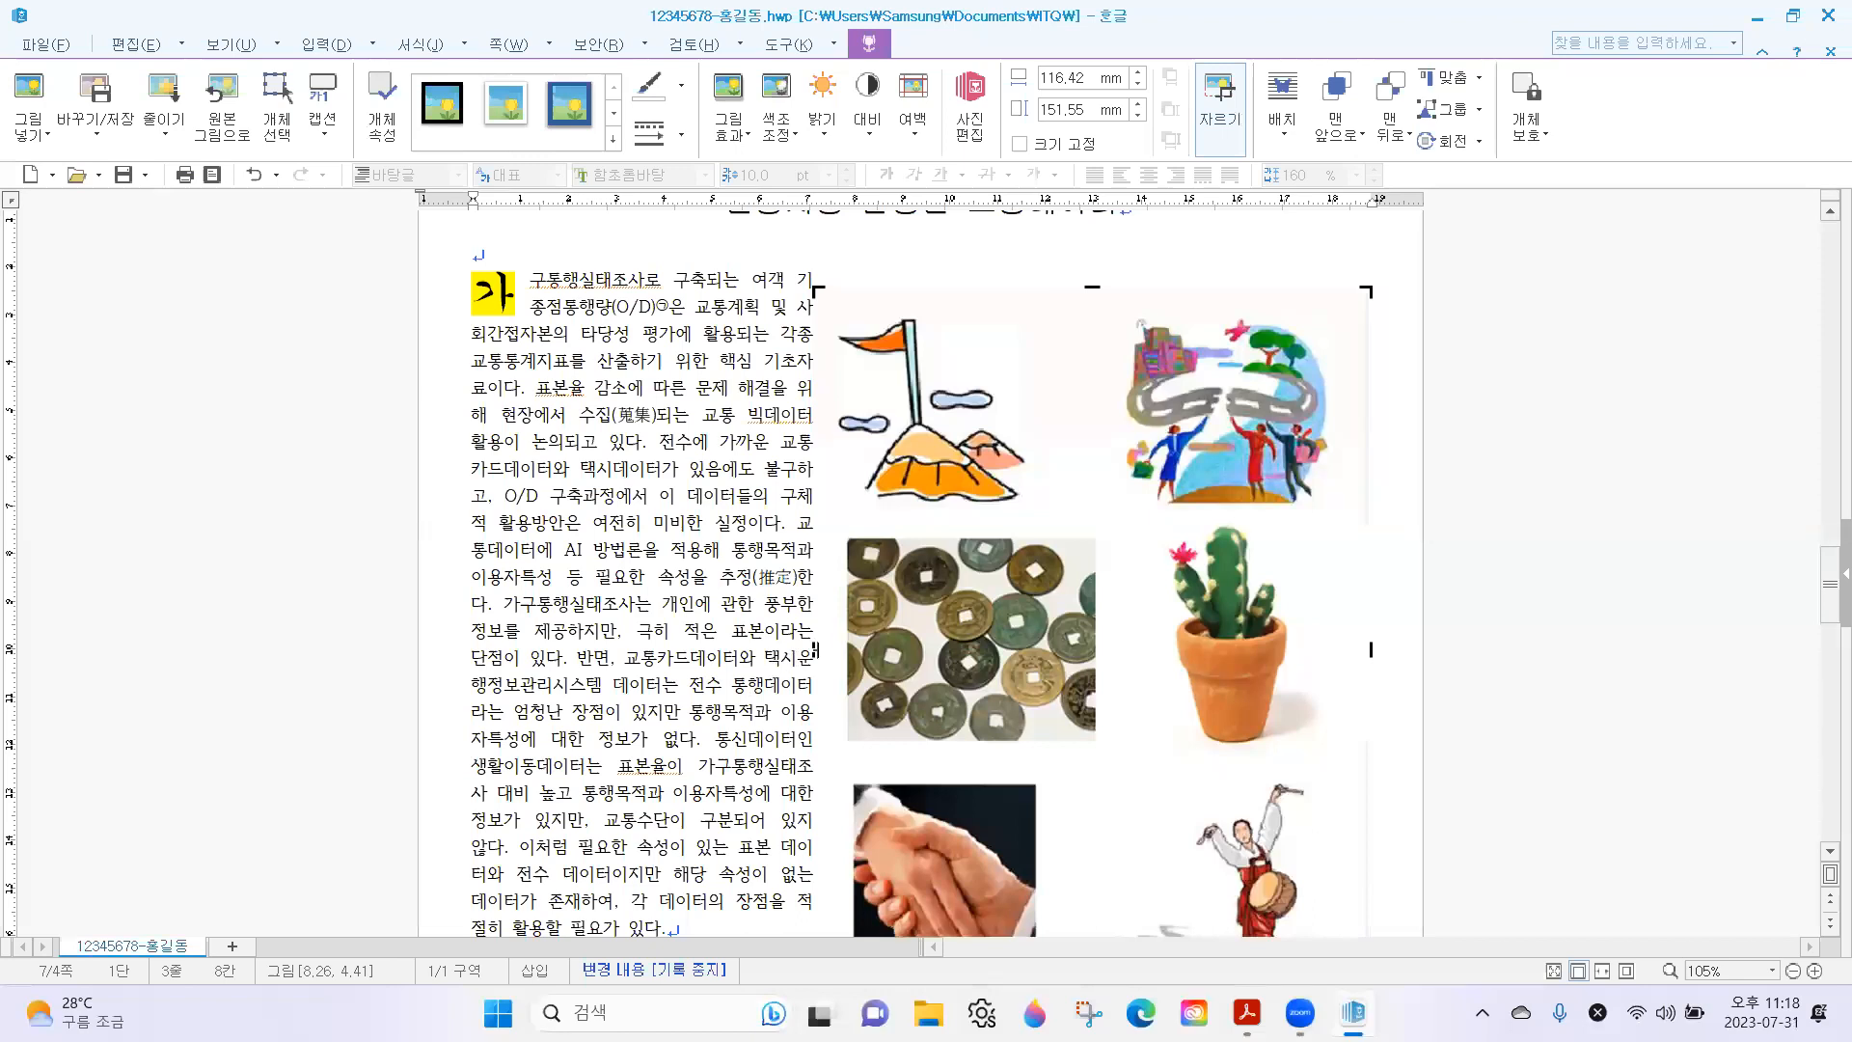
left_click_drag(815, 649, 1114, 641)
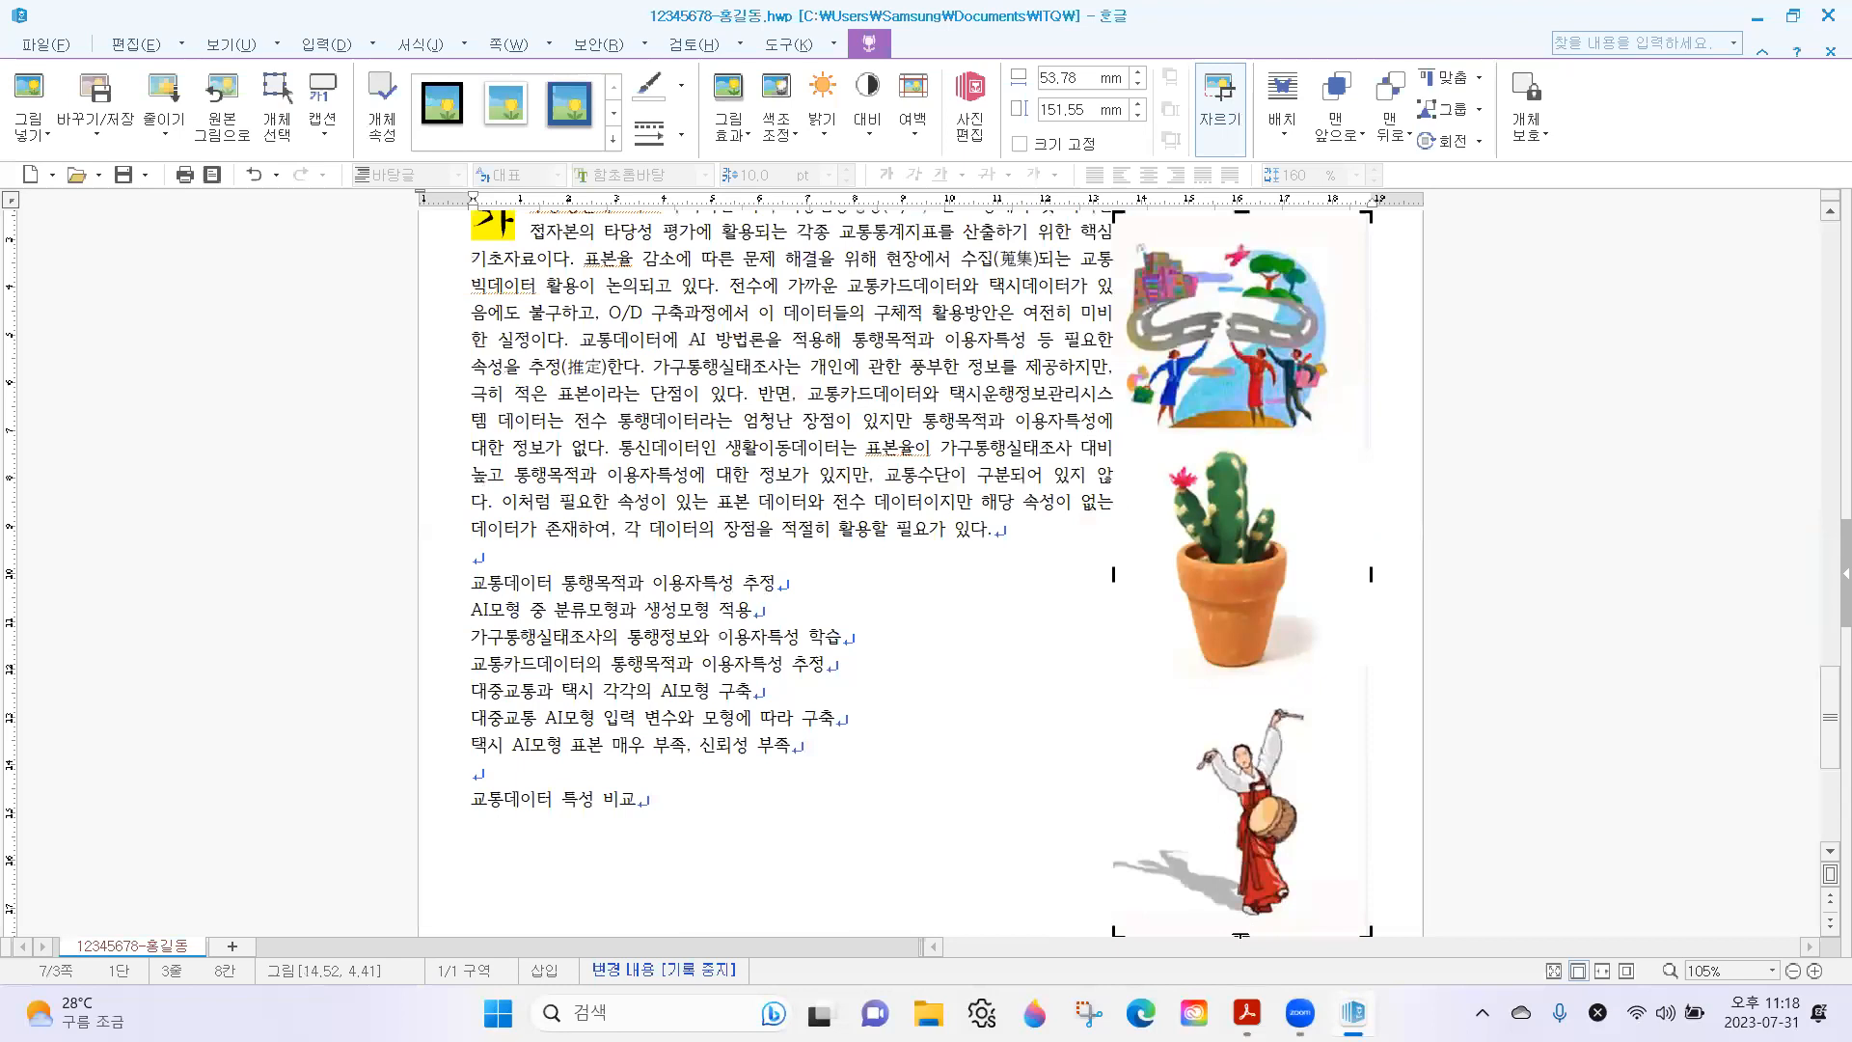
left_click_drag(1244, 934, 1260, 434)
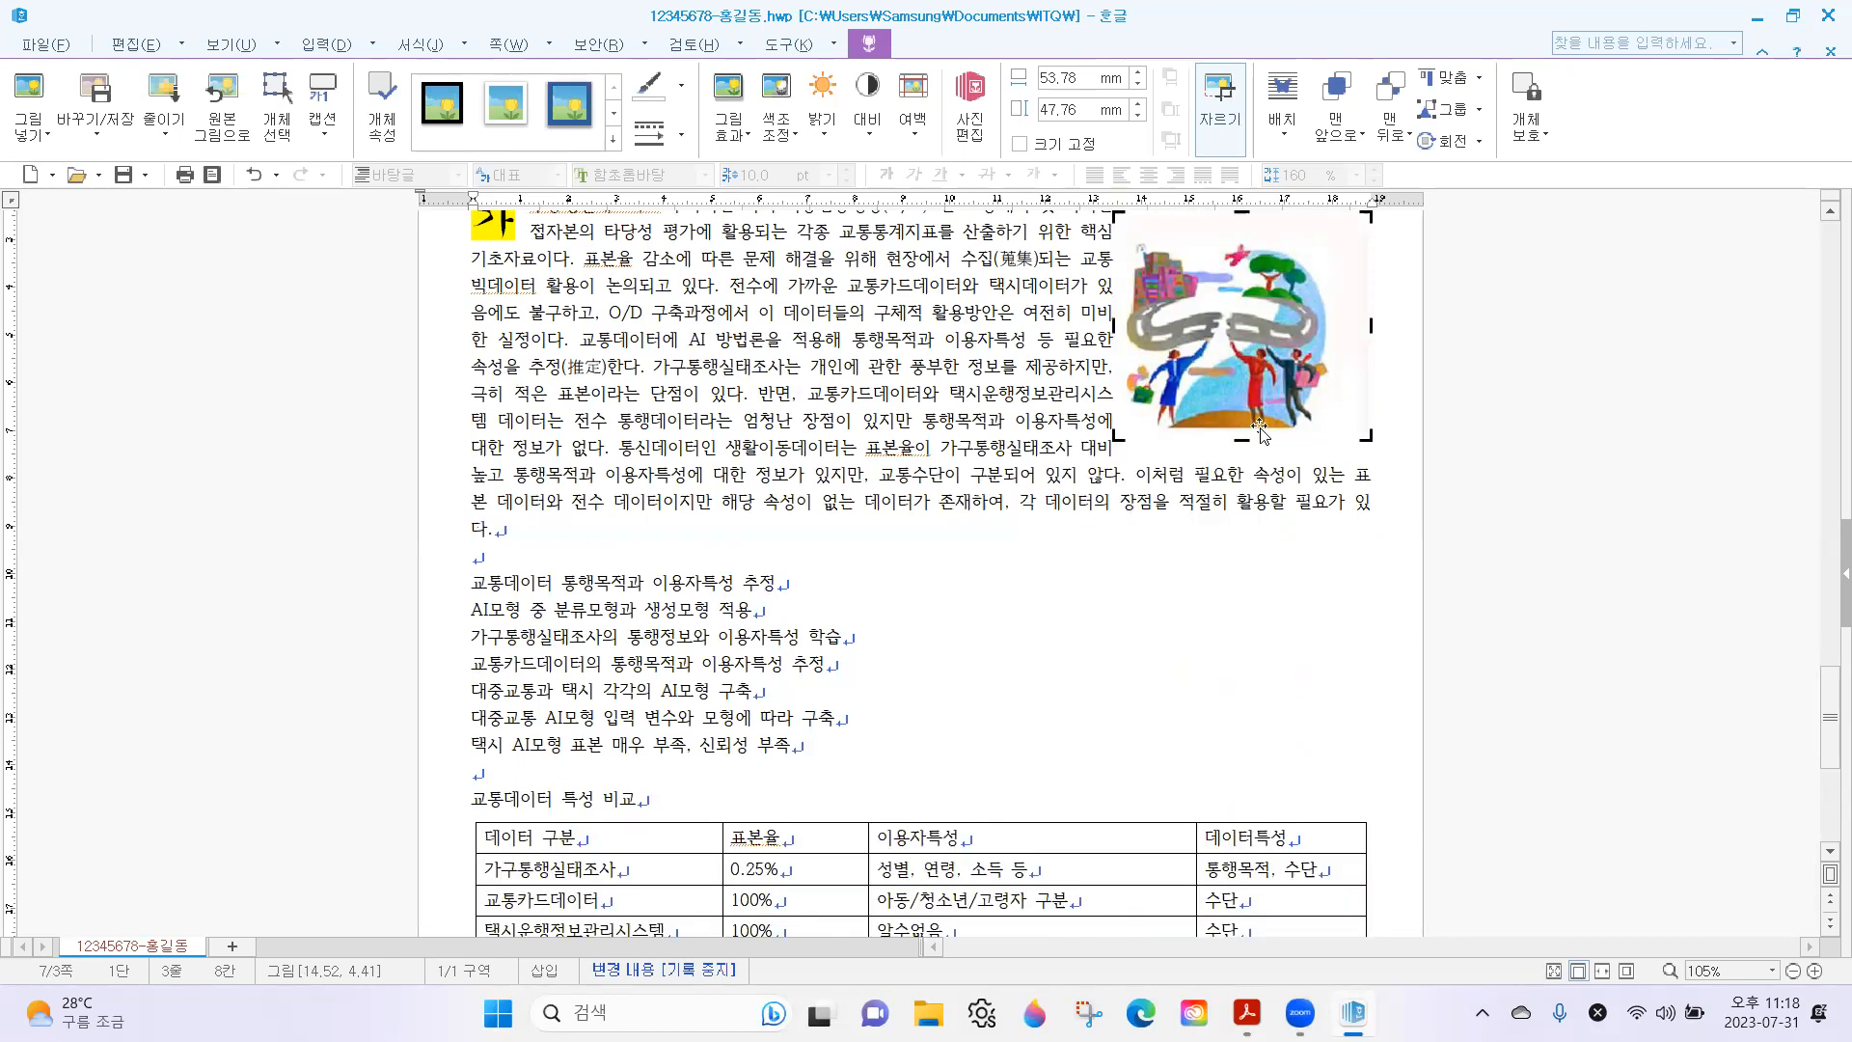
left_click_drag(1368, 324, 1341, 325)
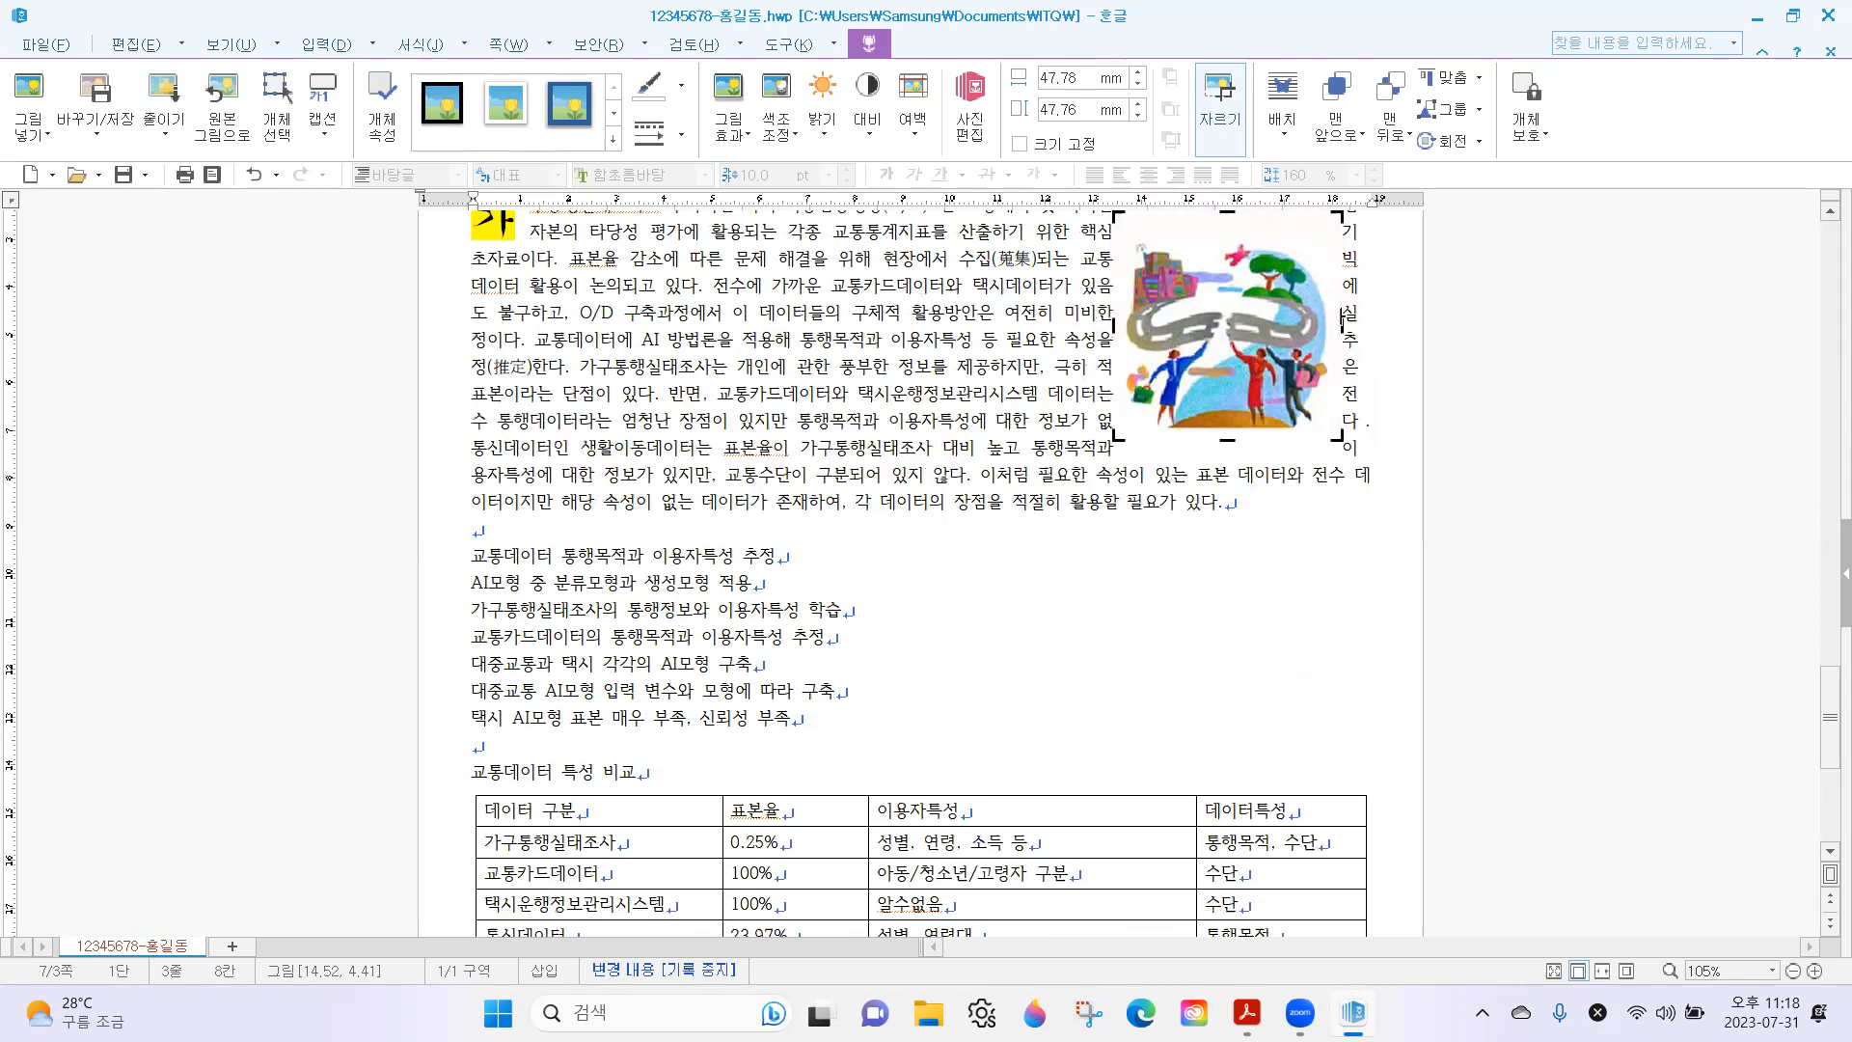
left_click_drag(1226, 213, 1226, 219)
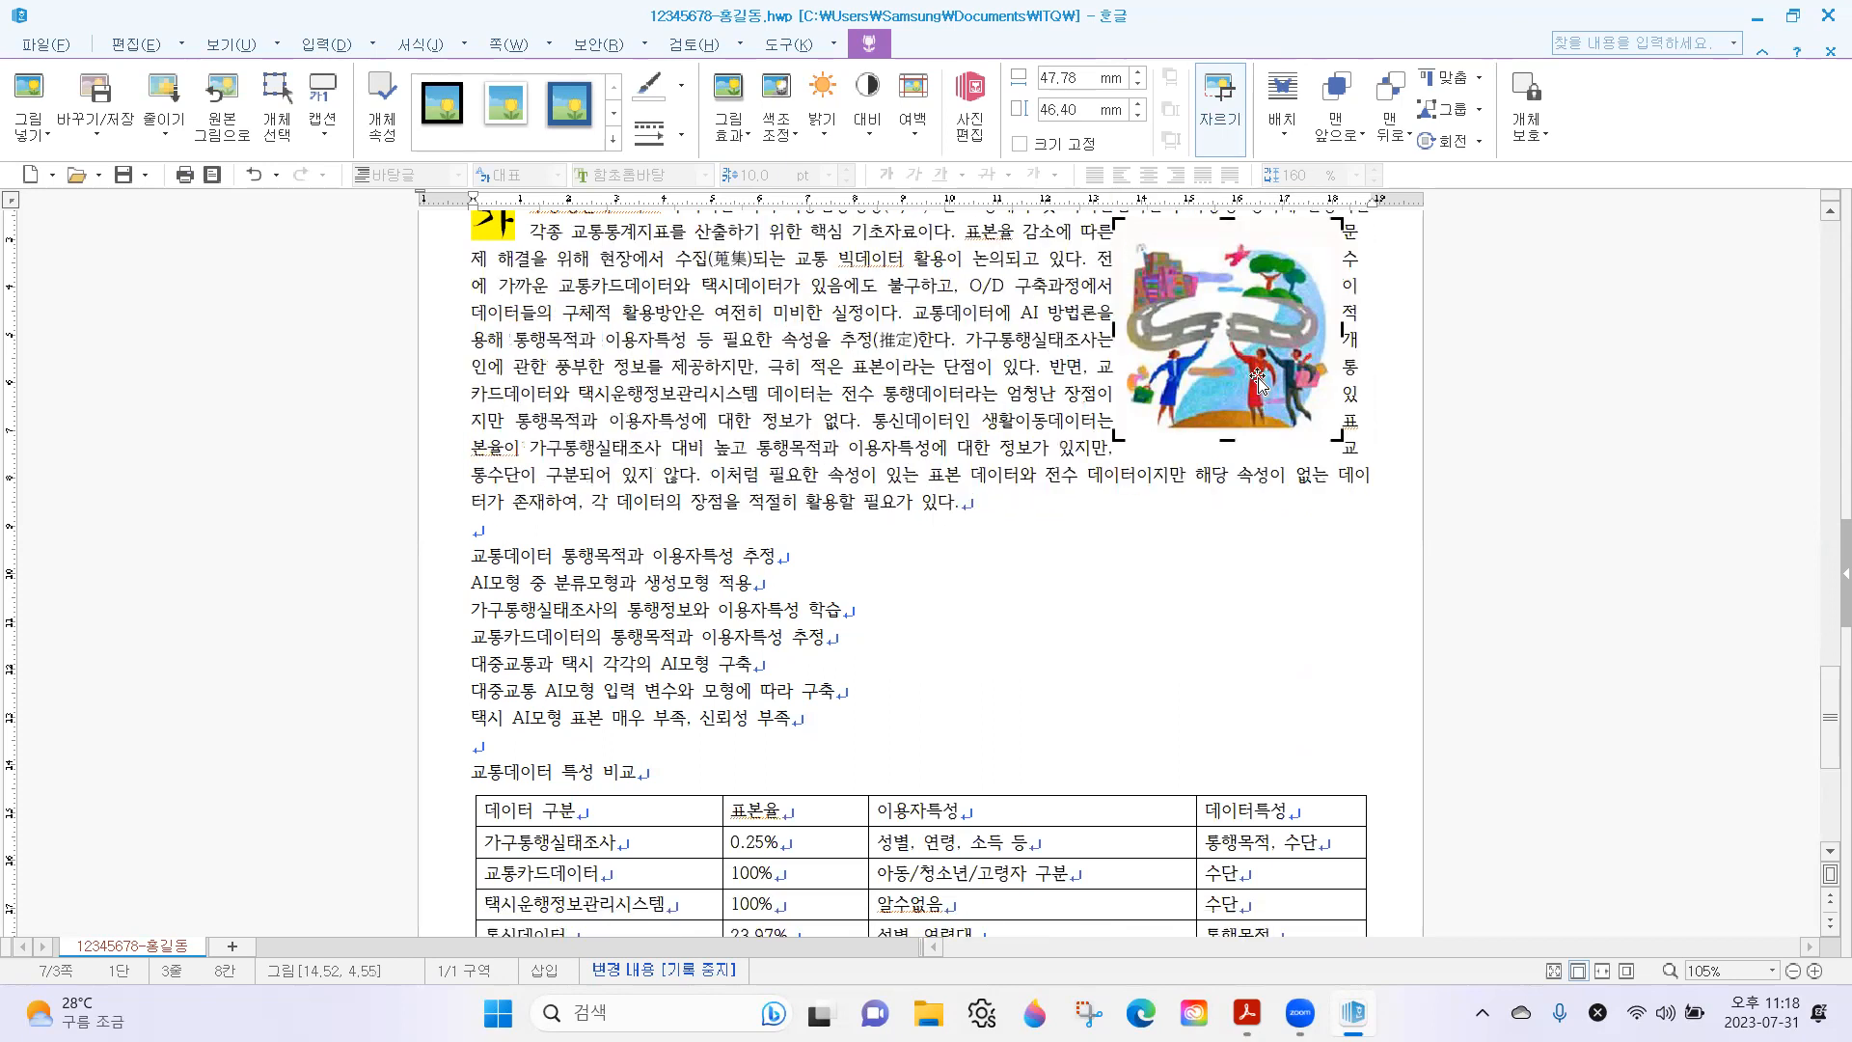
scroll(1403, 510, "up", 3)
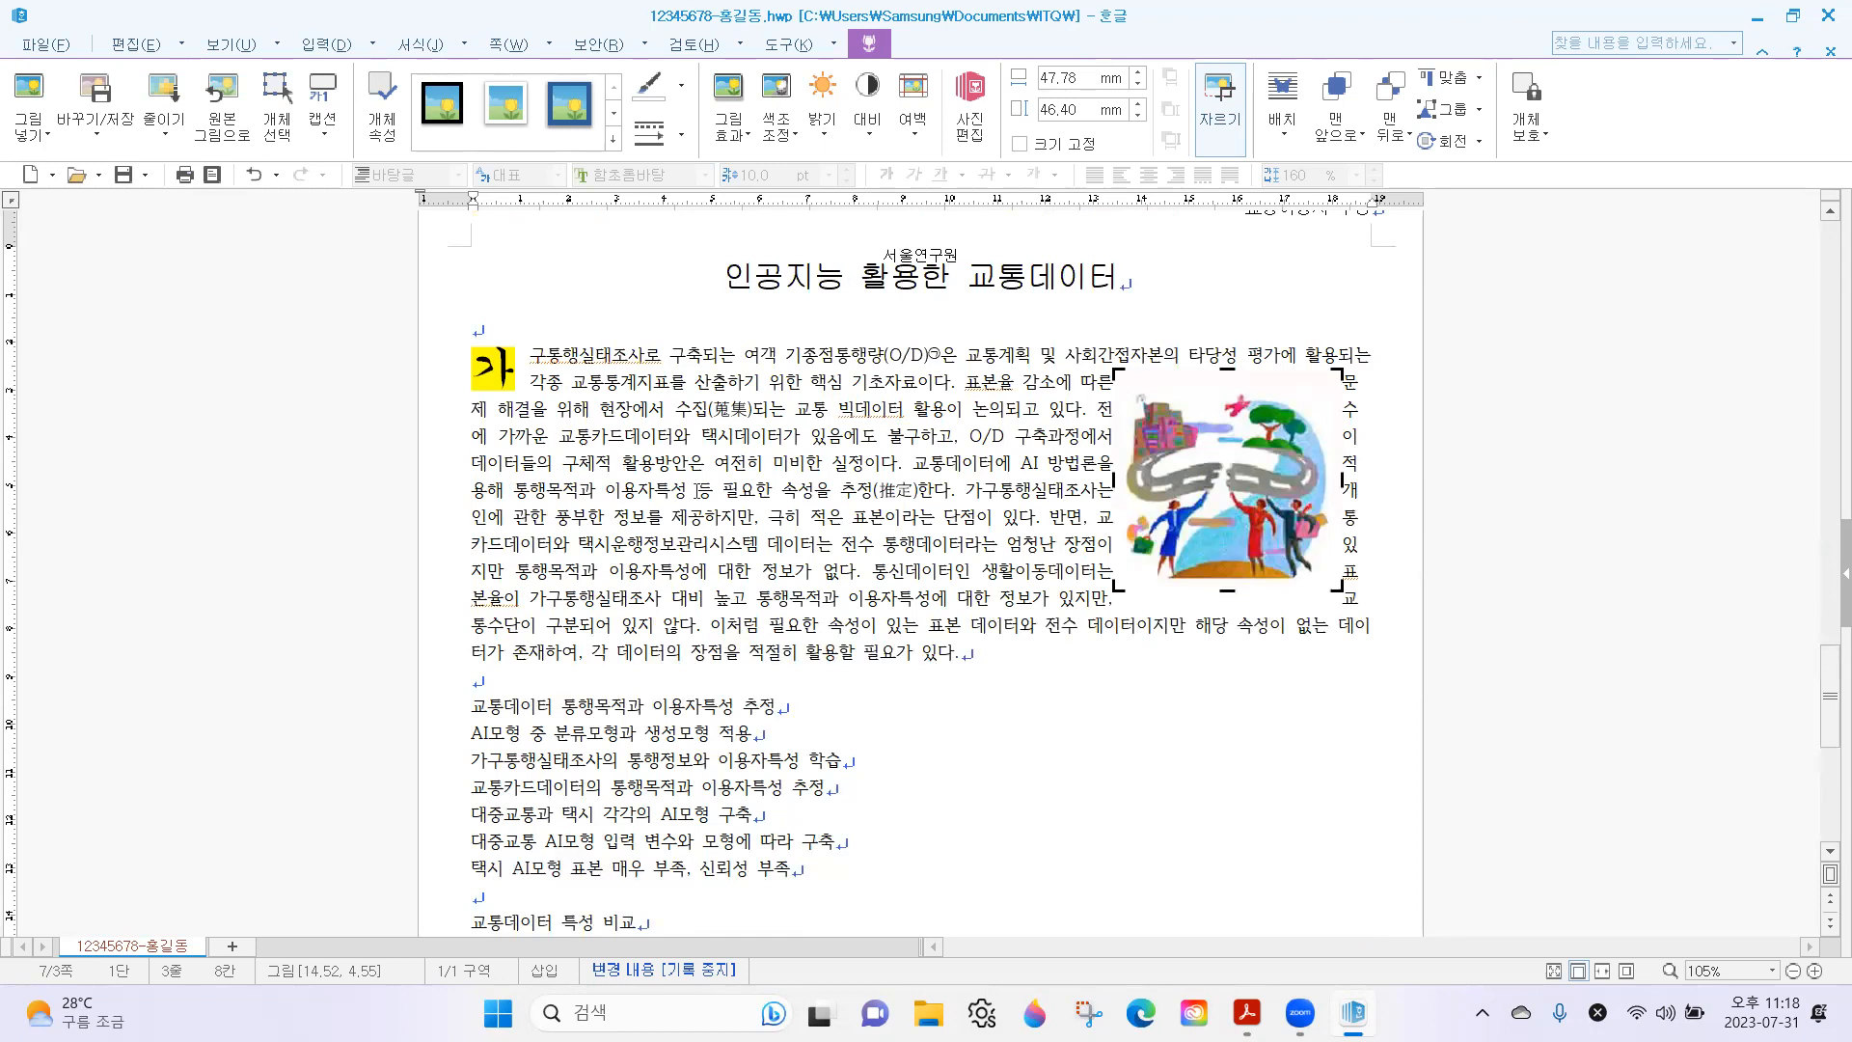
left_click(827, 497)
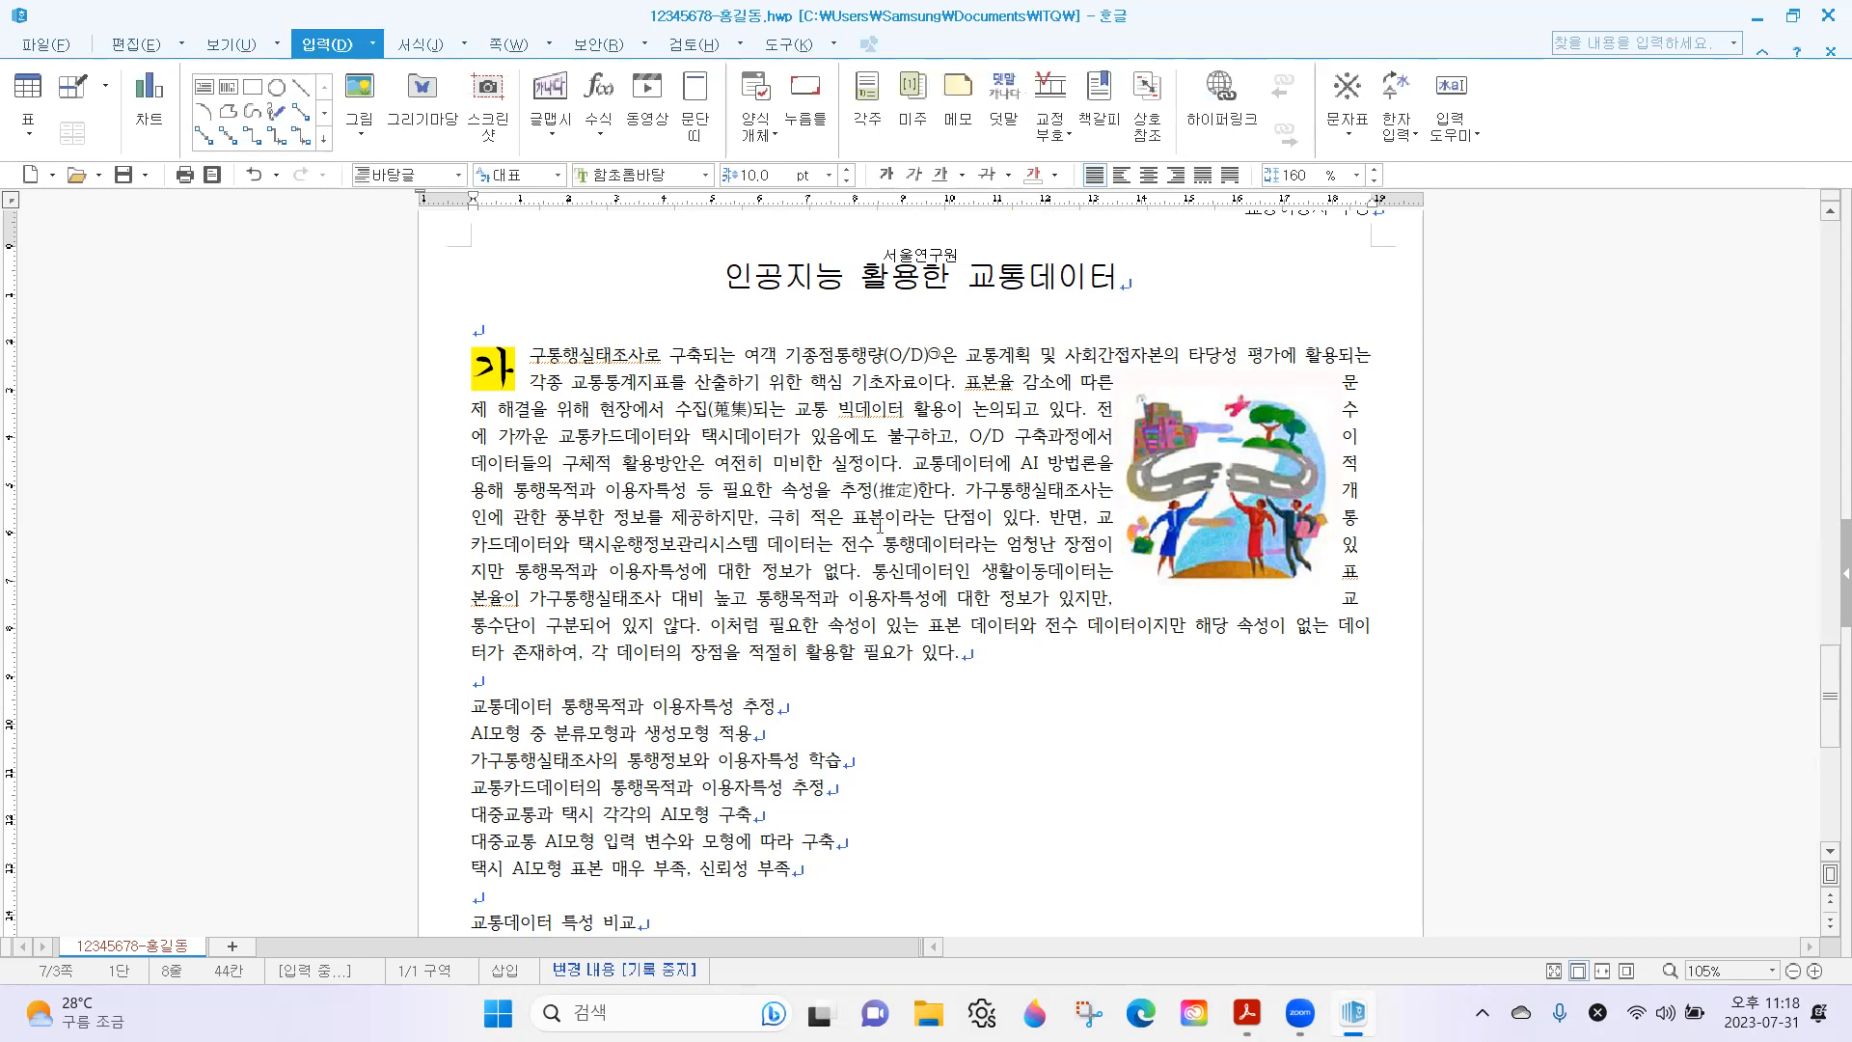
left_click(1050, 697)
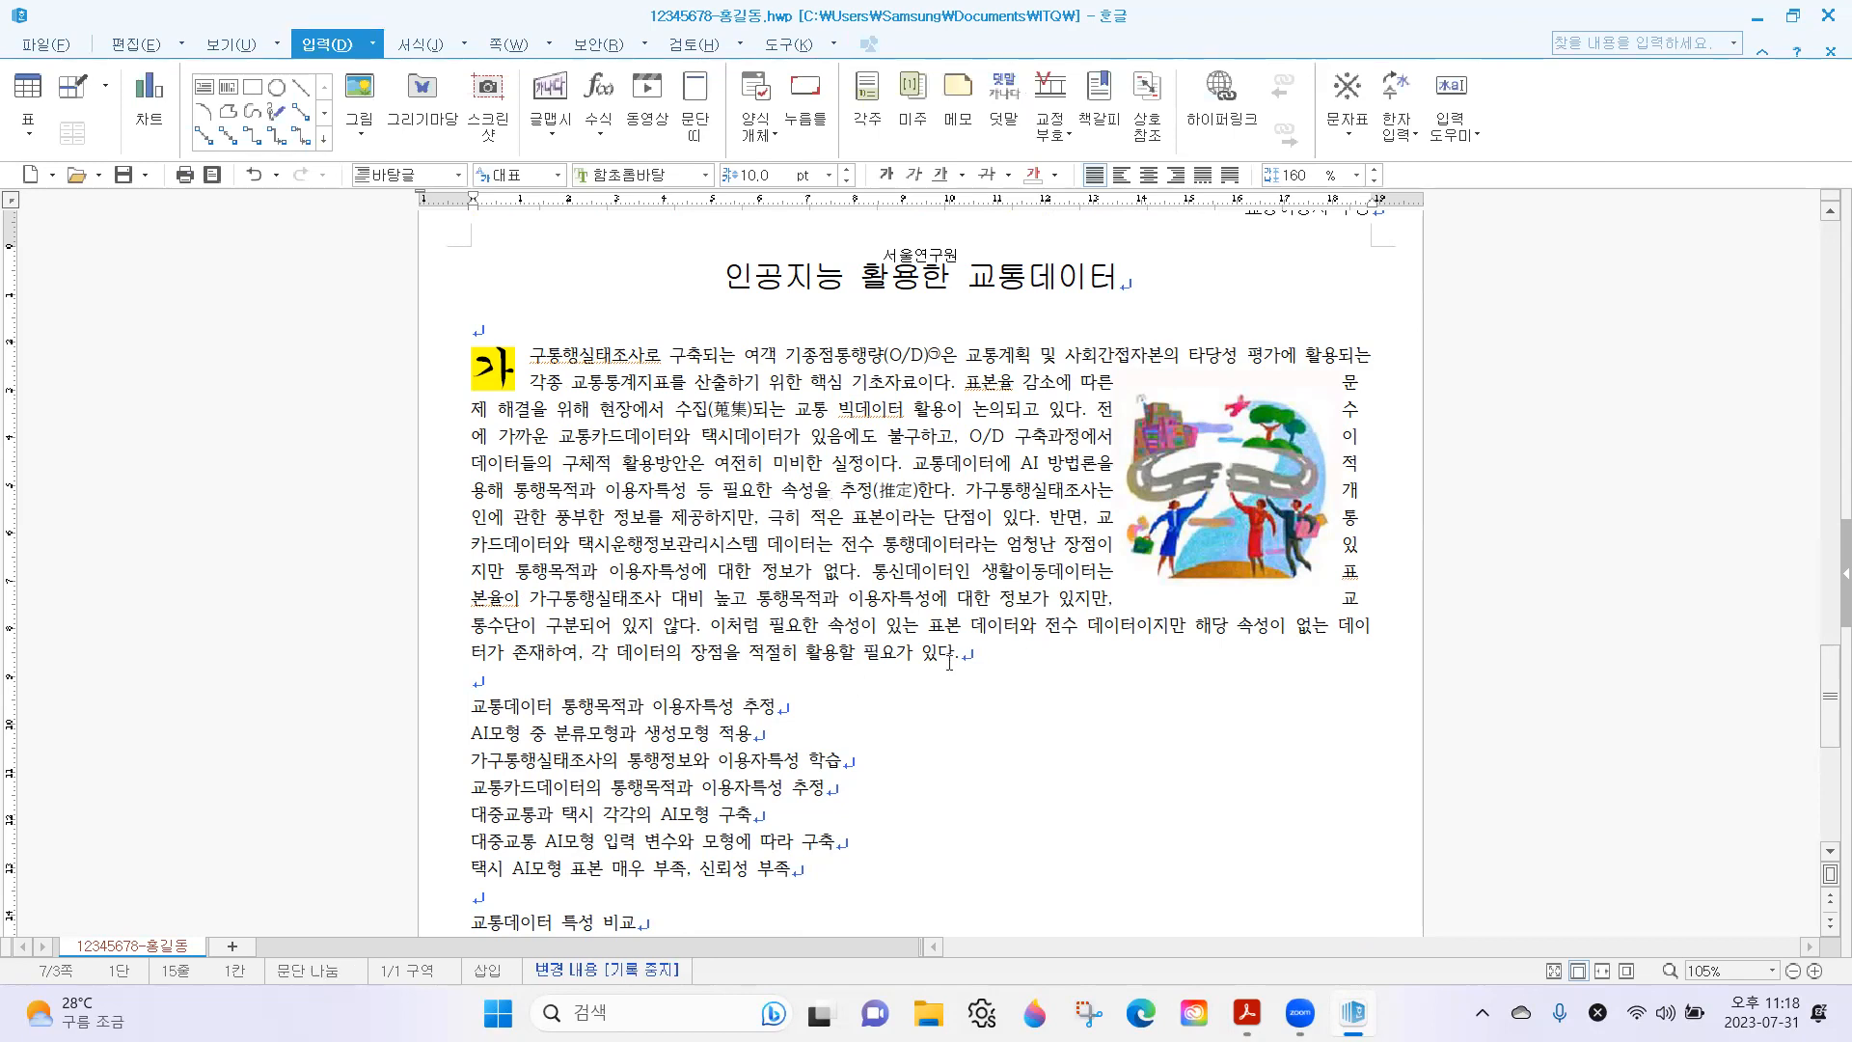
Move the cropped picture to the right edge of the text area, level with the start of the first body paragraph.
left_click(1227, 413)
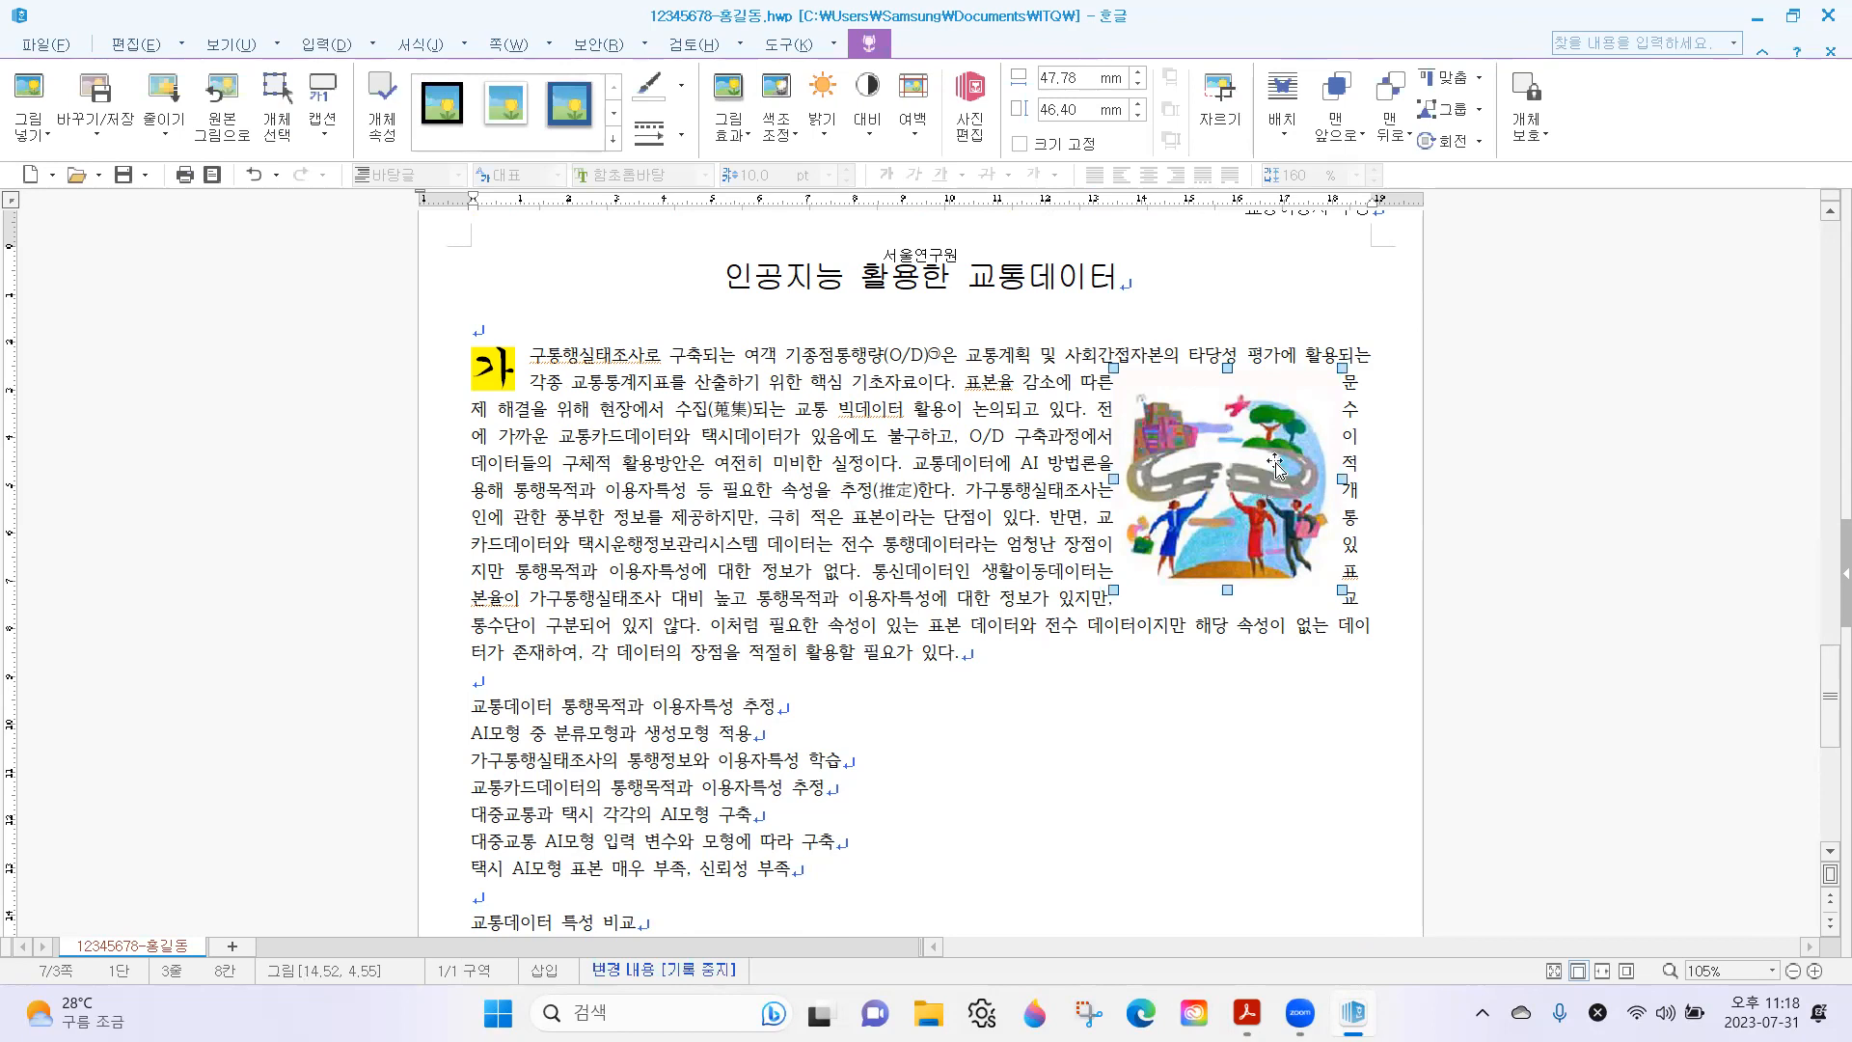
left_click(808, 652)
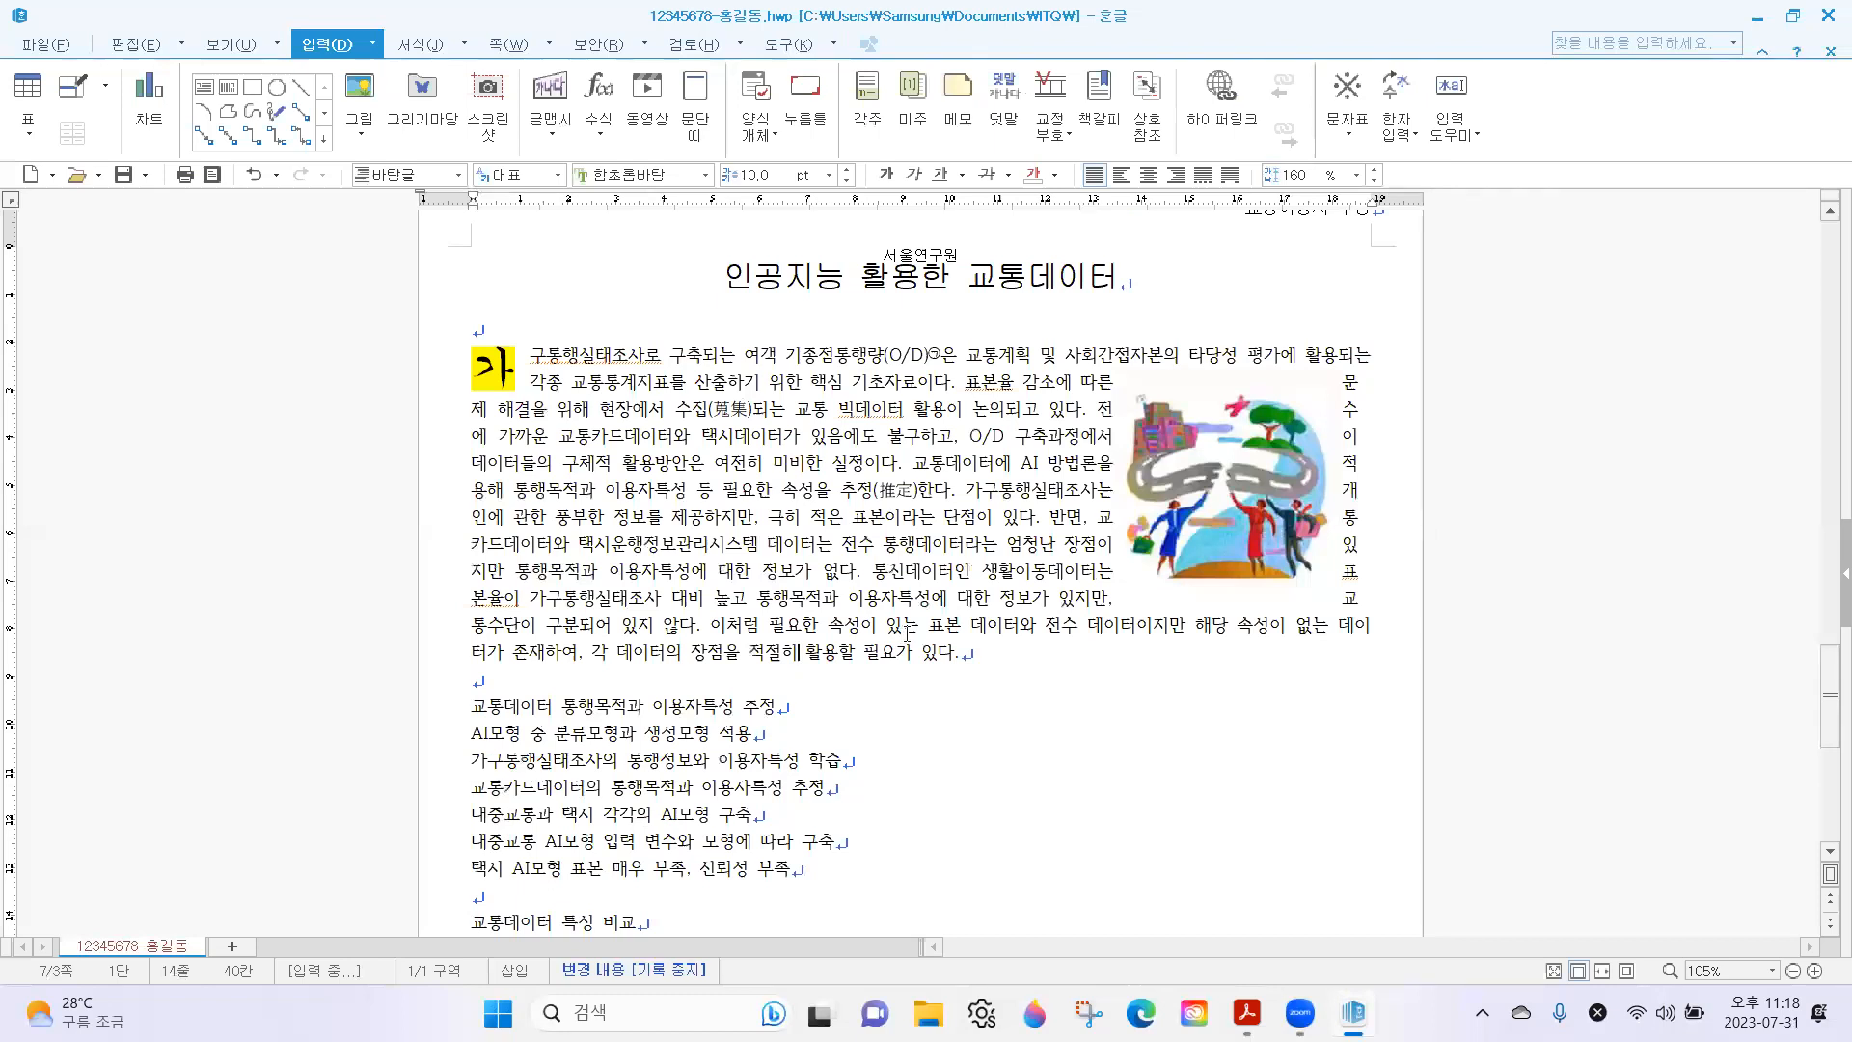
left_click_drag(1277, 440, 1344, 447)
left_click_drag(1324, 439, 1281, 431)
left_click_drag(1280, 431, 1313, 436)
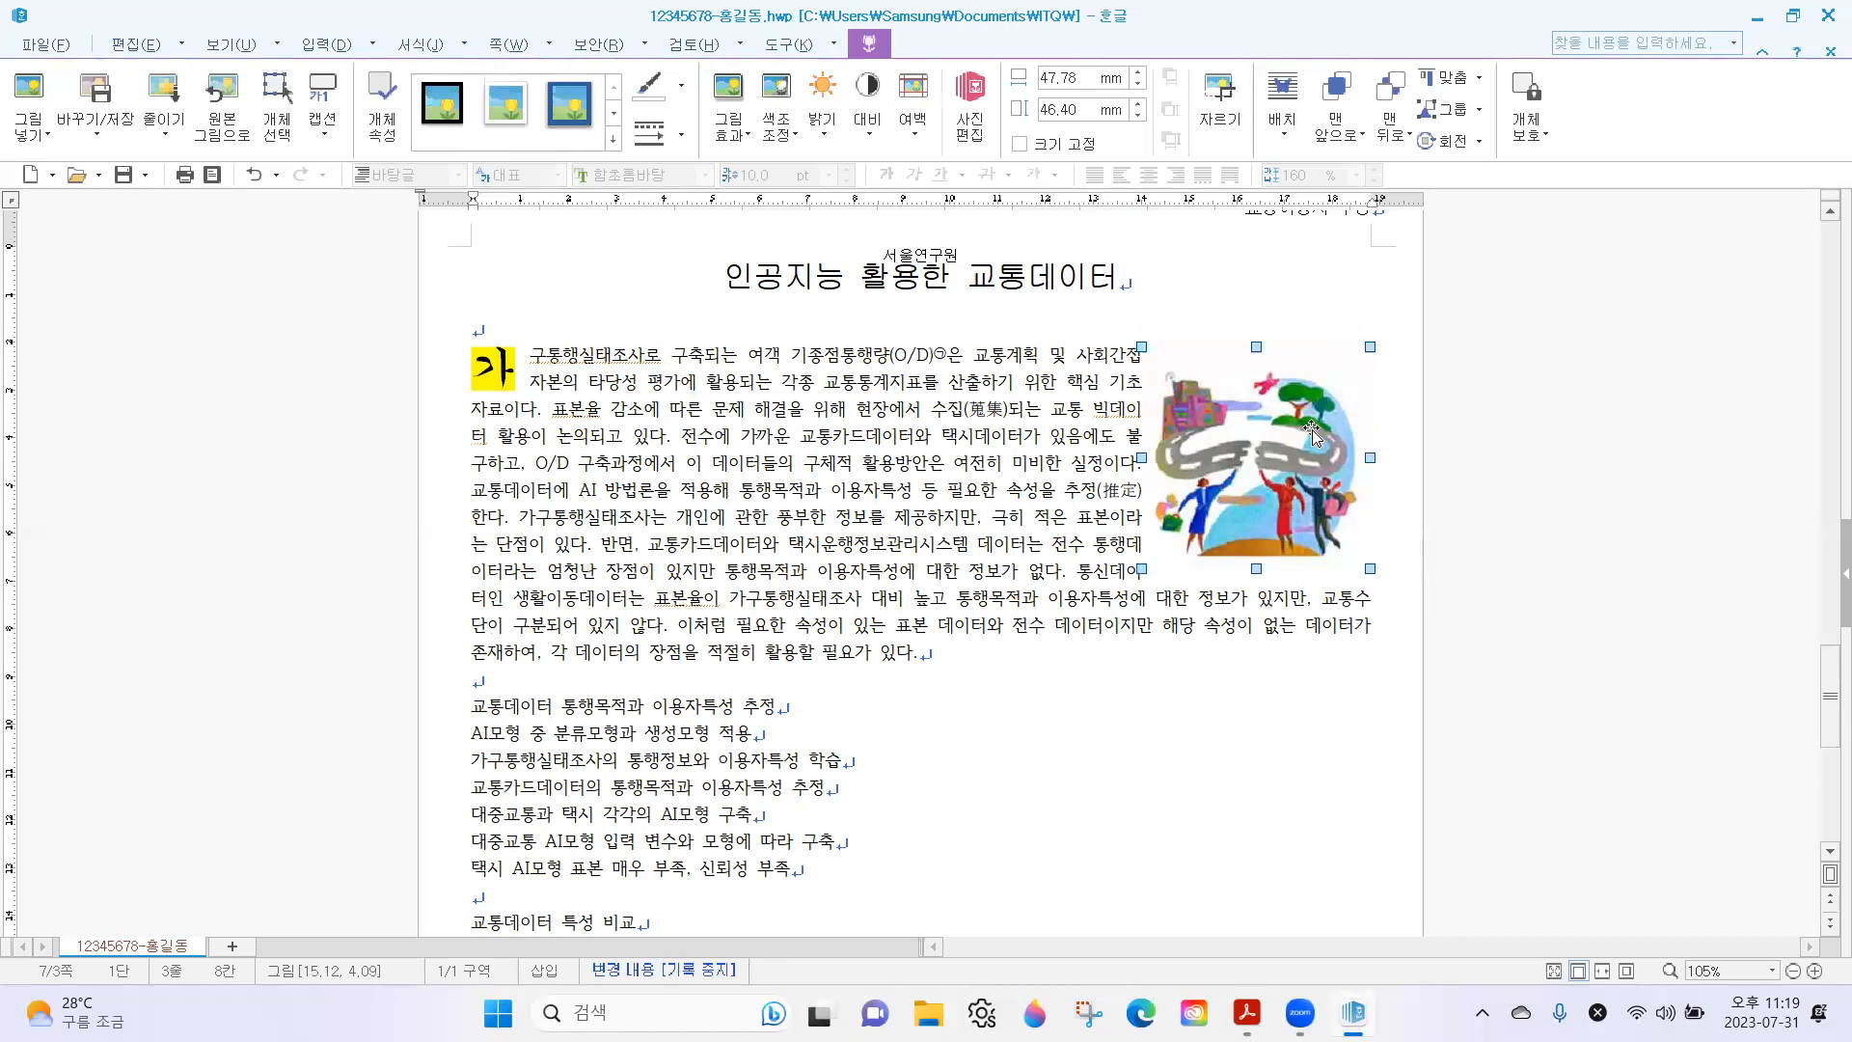
Restore the document beside the exam sheet and highlight the picture's size and 바깥 여백 requirement.
left_click(1792, 16)
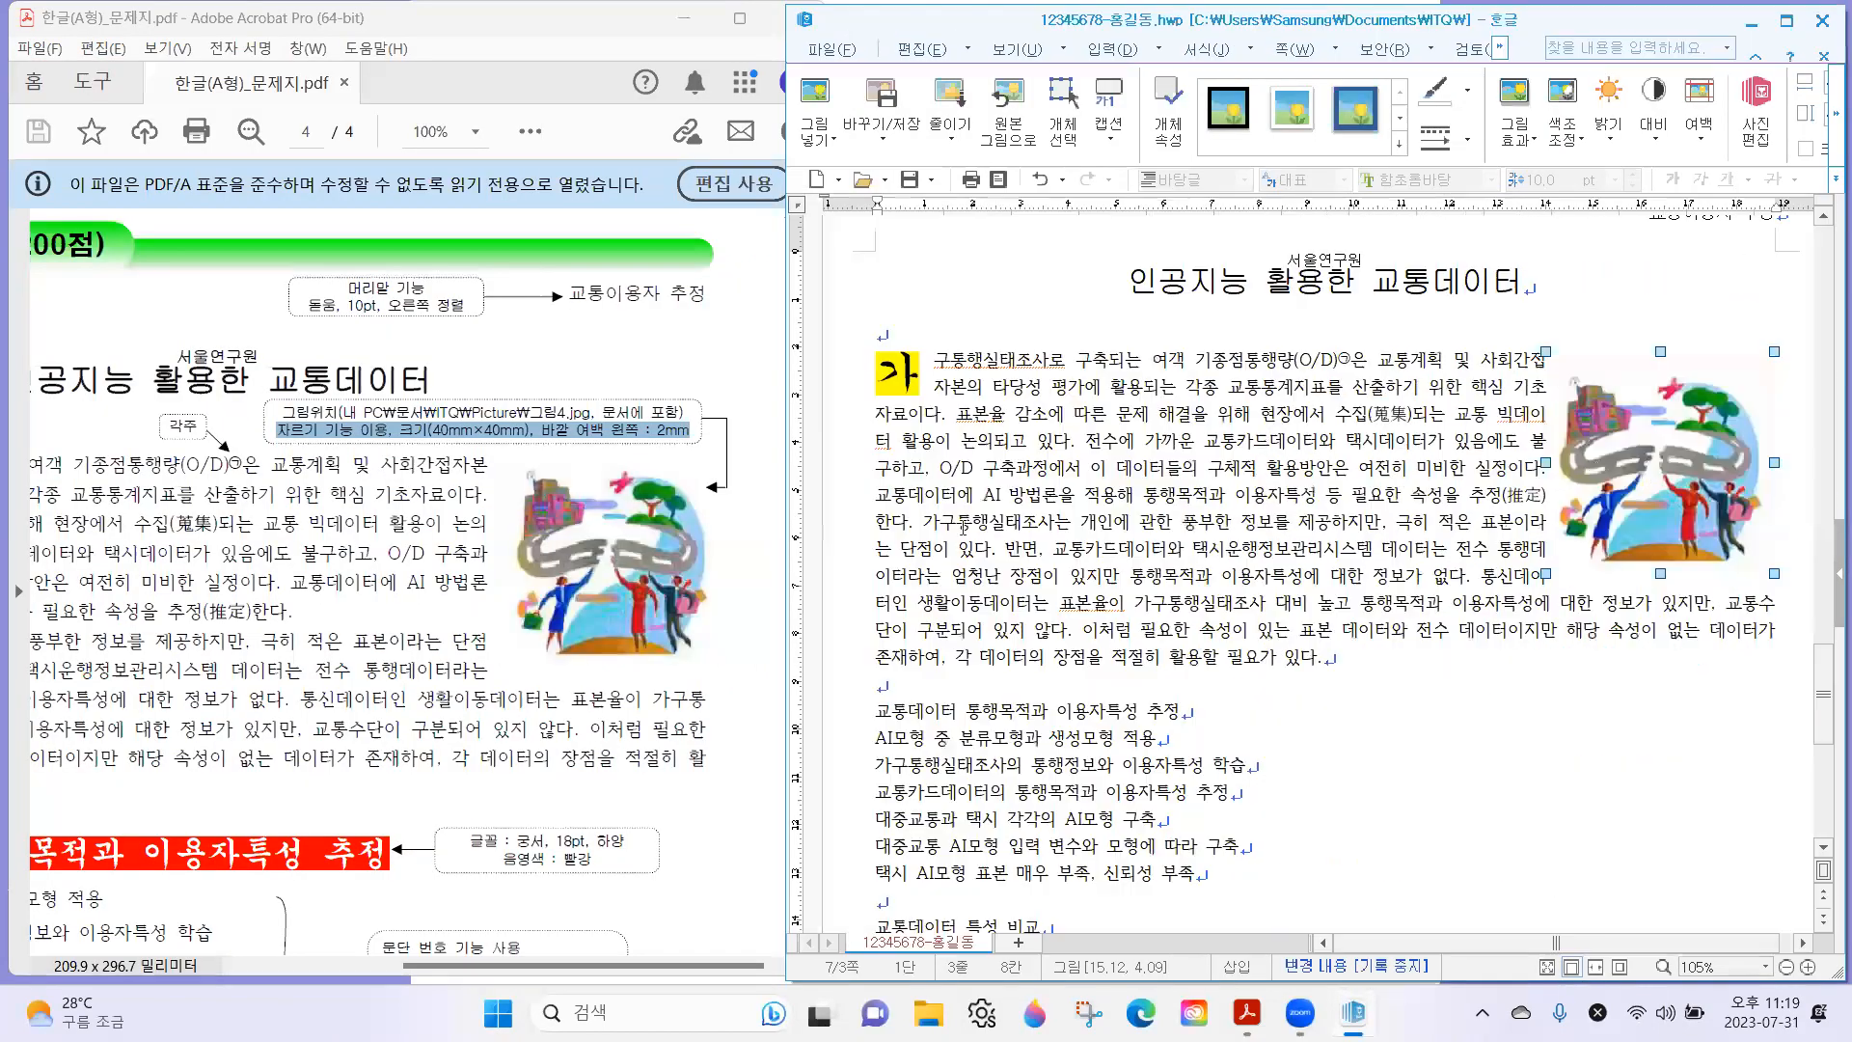
left_click(609, 435)
left_click_drag(362, 429, 577, 427)
left_click(456, 416)
left_click_drag(400, 429, 689, 430)
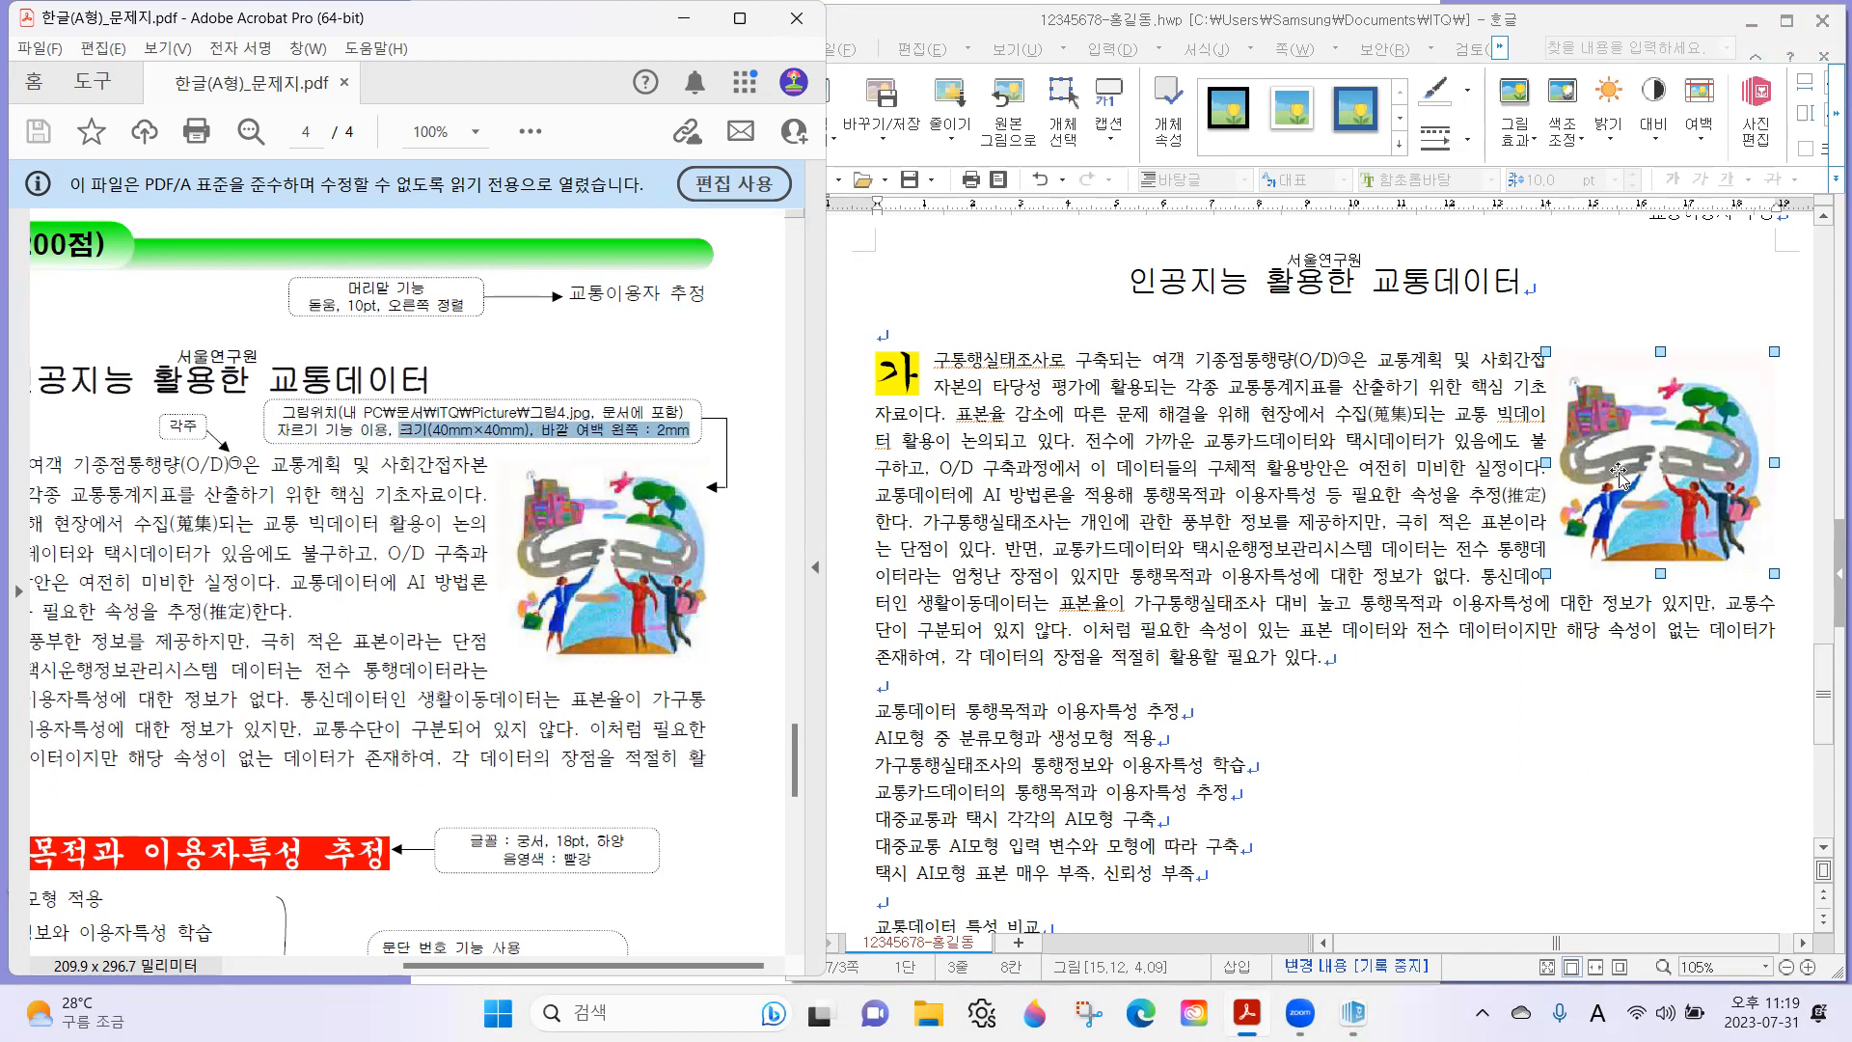
Set the picture's width and height to 40 mm and turn on 크기 고정.
double_click(1645, 420)
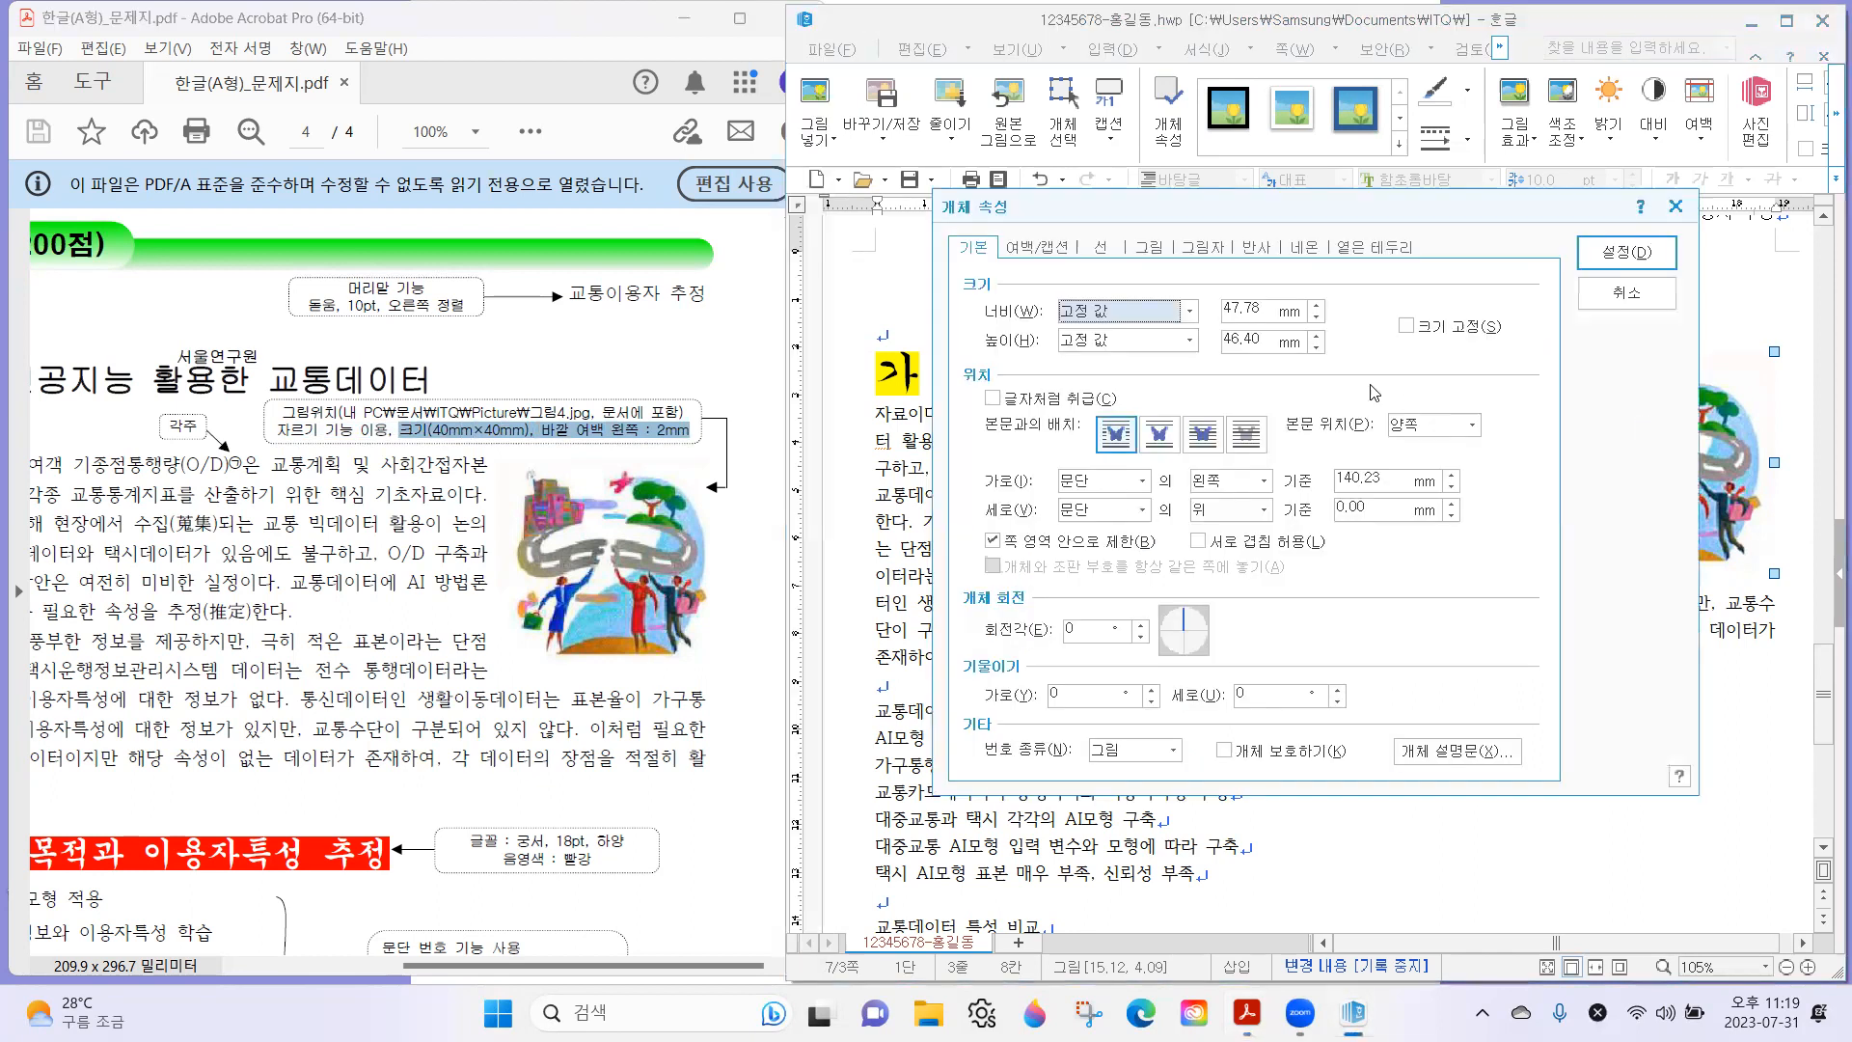
key("Tab")
type("4")
key("Tab")
type("4")
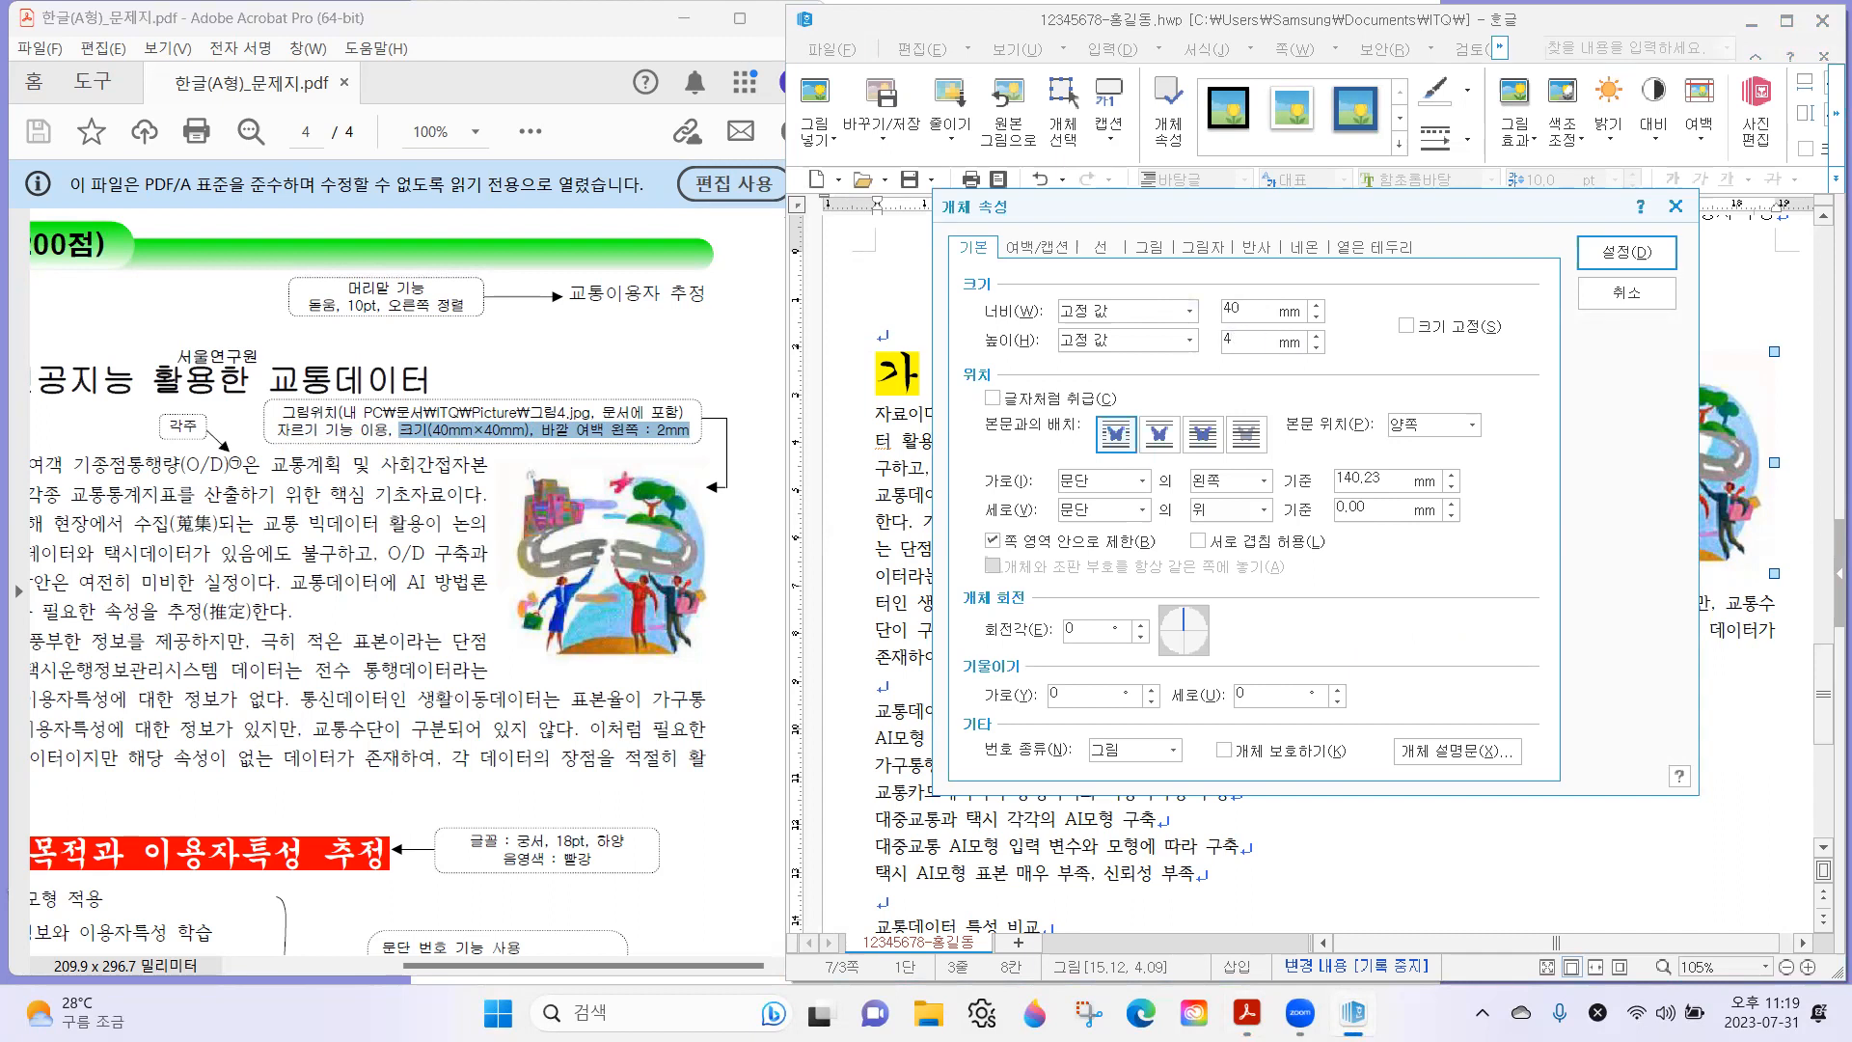
left_click(1451, 330)
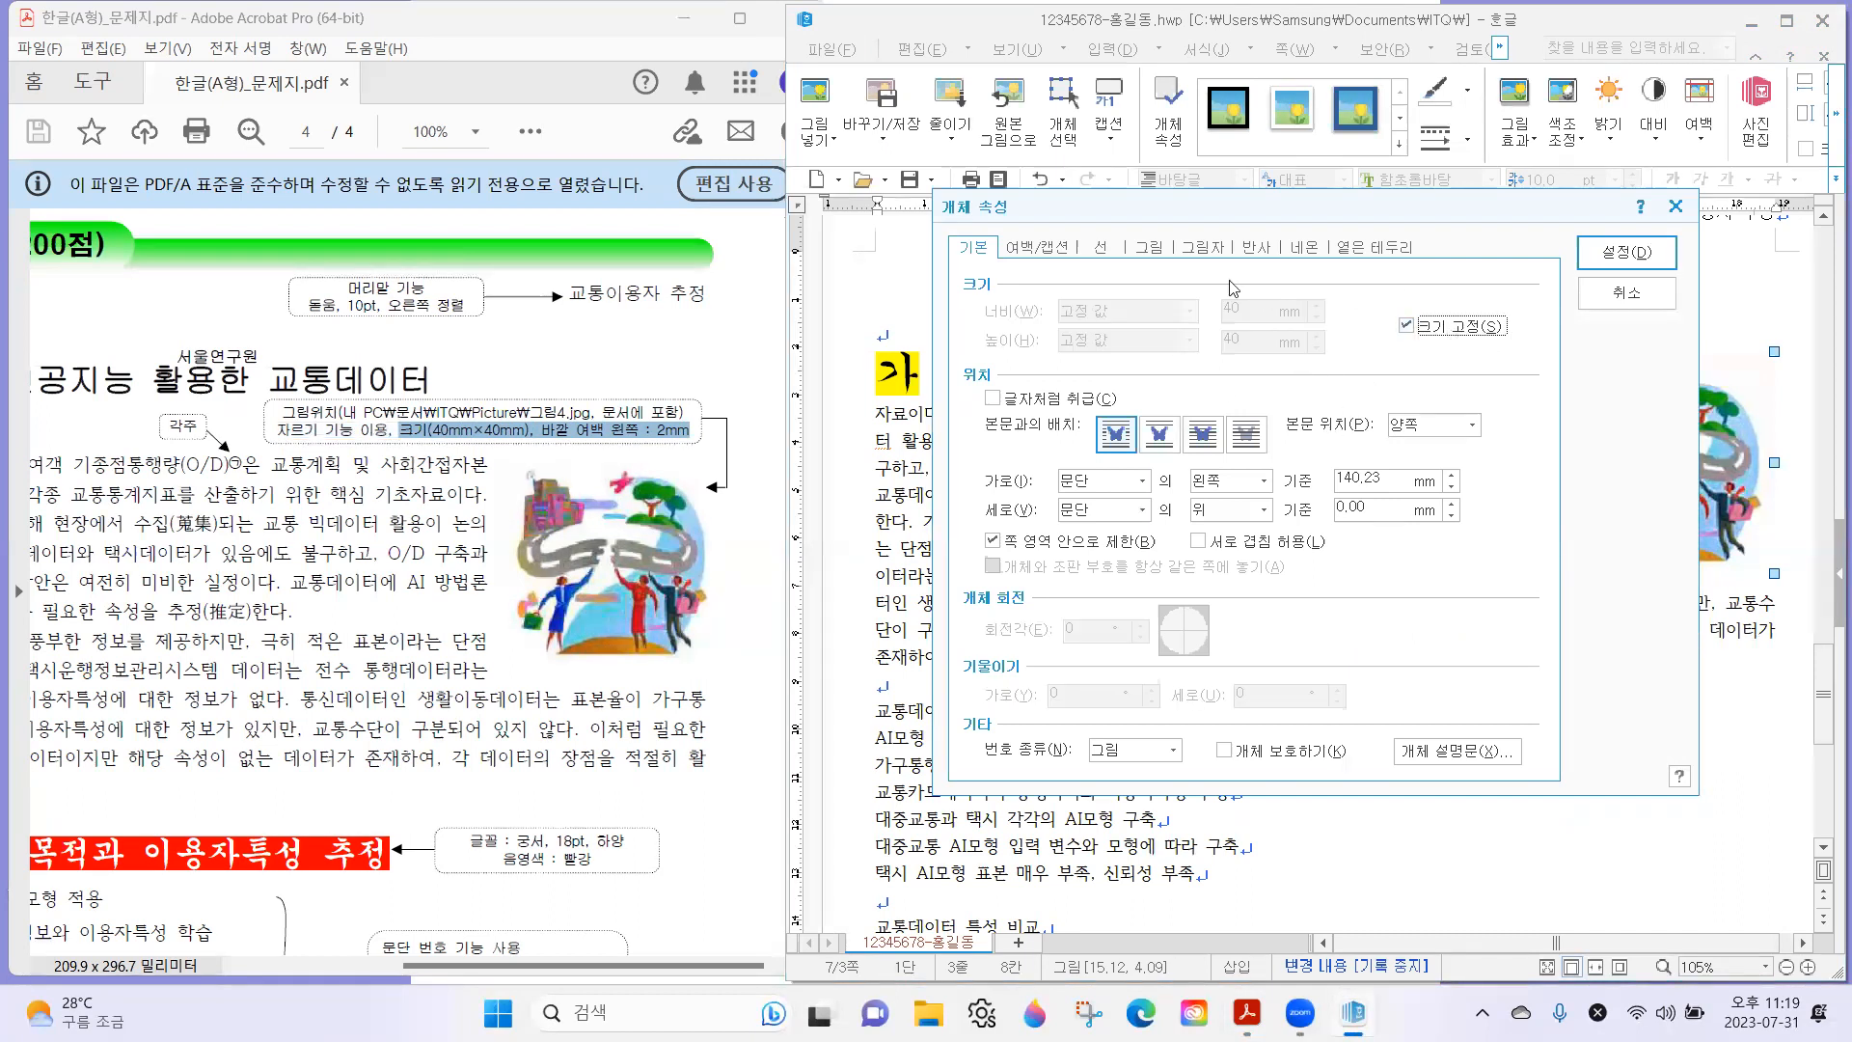
Set the picture's 바깥 여백 왼쪽 to 2 mm and apply the object properties.
left_click(1046, 248)
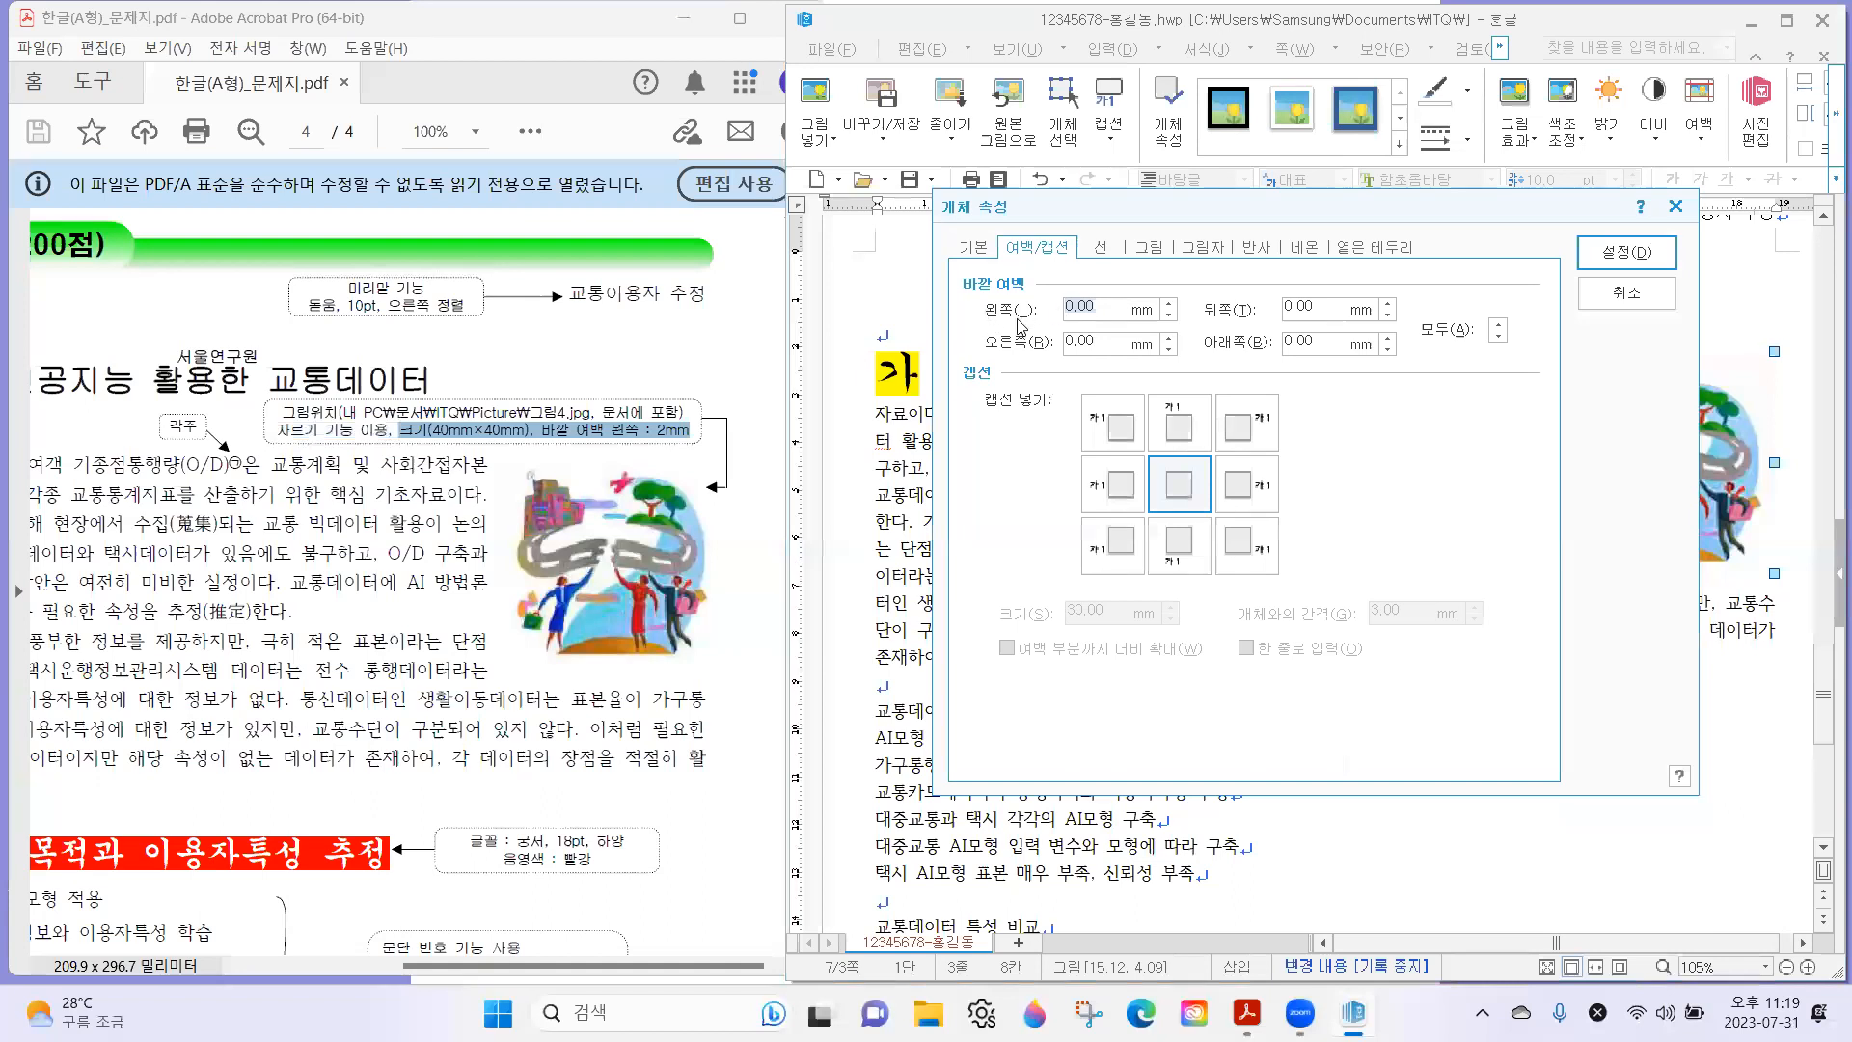
type("2")
left_click(1626, 253)
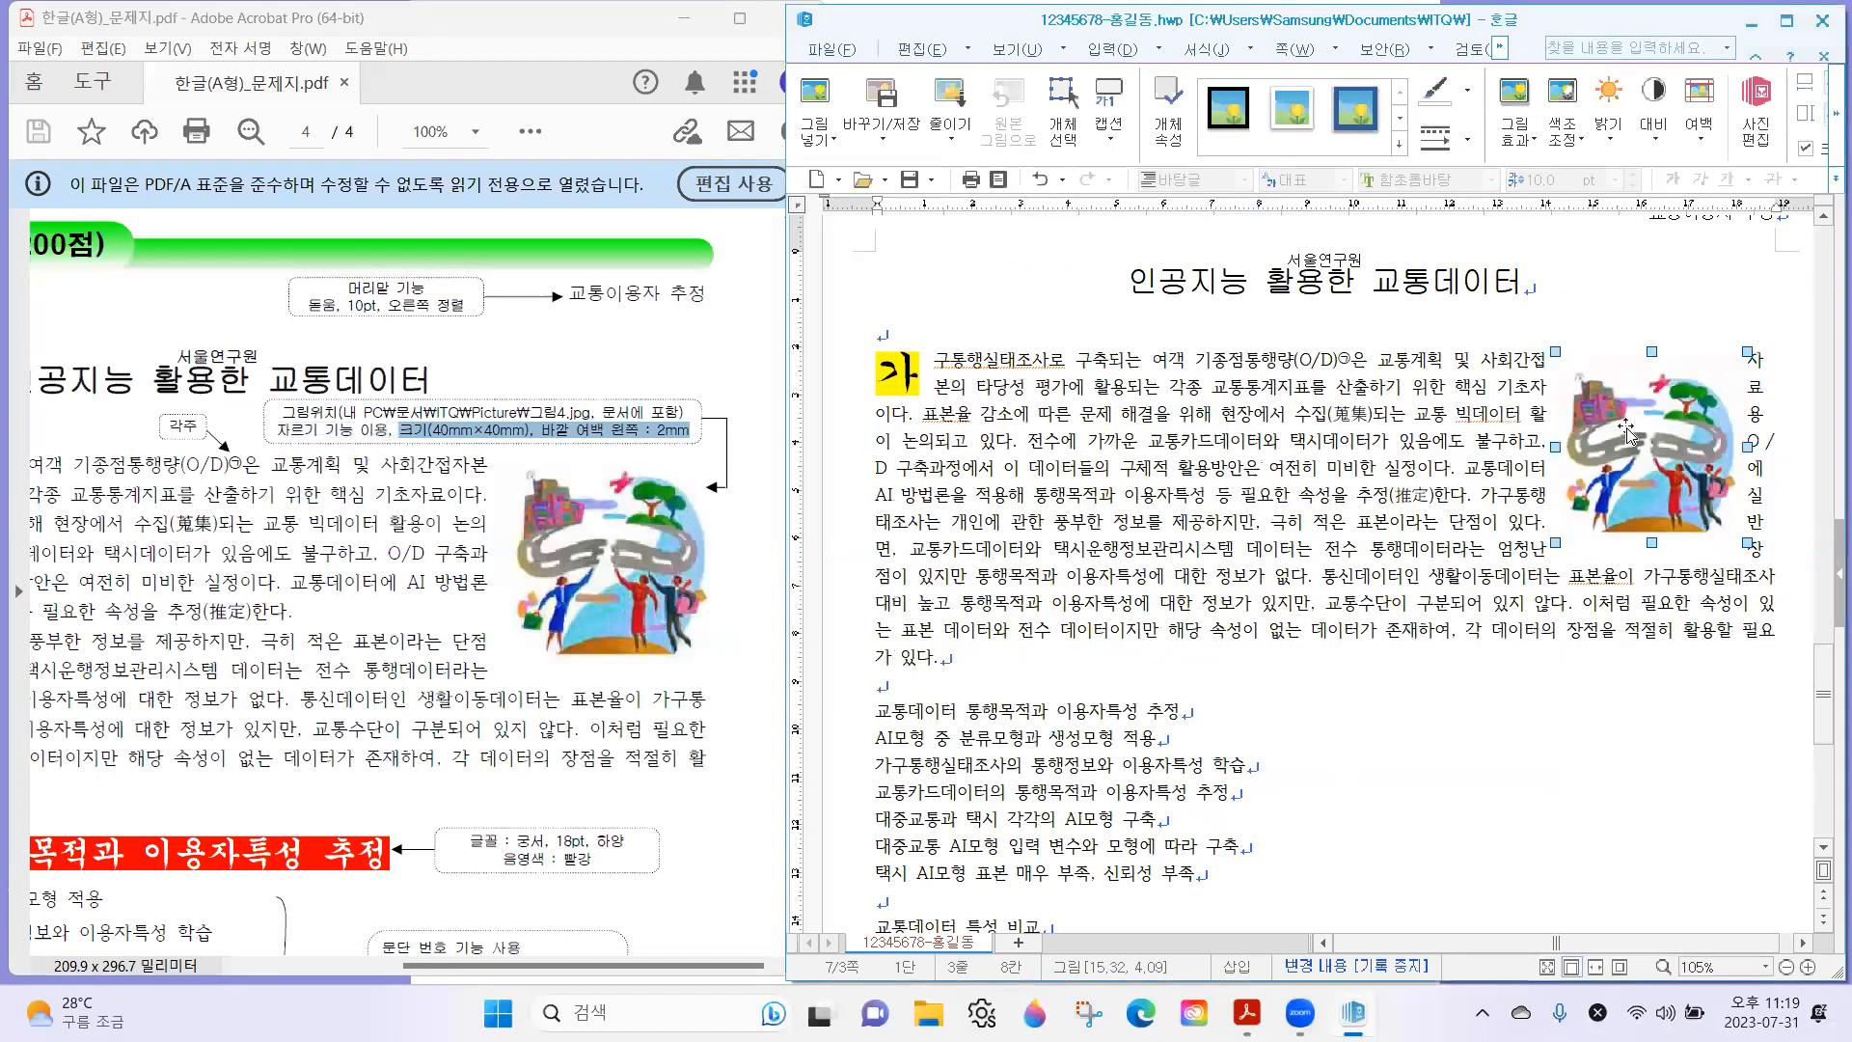
Realign the resized picture with the right text margin beside the first body paragraph, and return to the body text.
mouse_move(1653, 440)
left_mouse_down()
mouse_move(1683, 442)
mouse_move(1652, 441)
left_mouse_up()
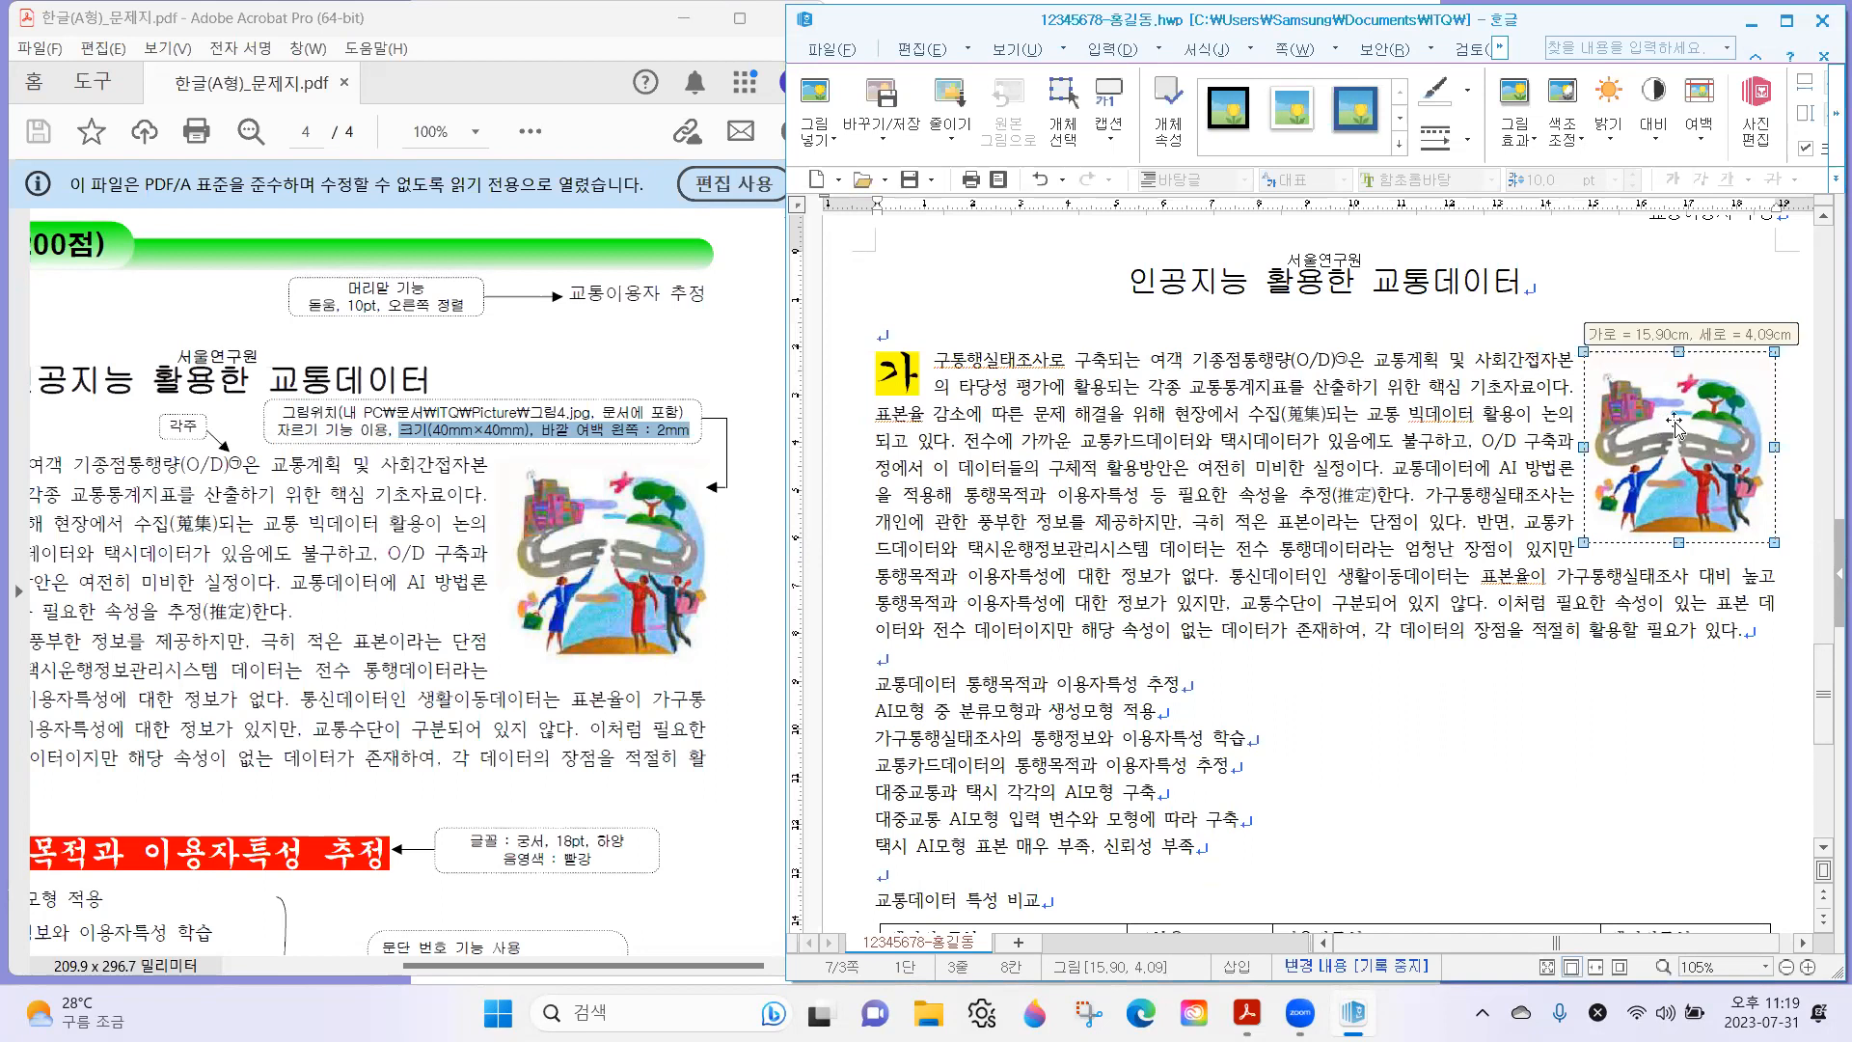
mouse_move(1675, 425)
left_mouse_down()
mouse_move(1676, 397)
mouse_move(1678, 449)
mouse_move(1708, 431)
left_mouse_up()
left_click(1709, 434)
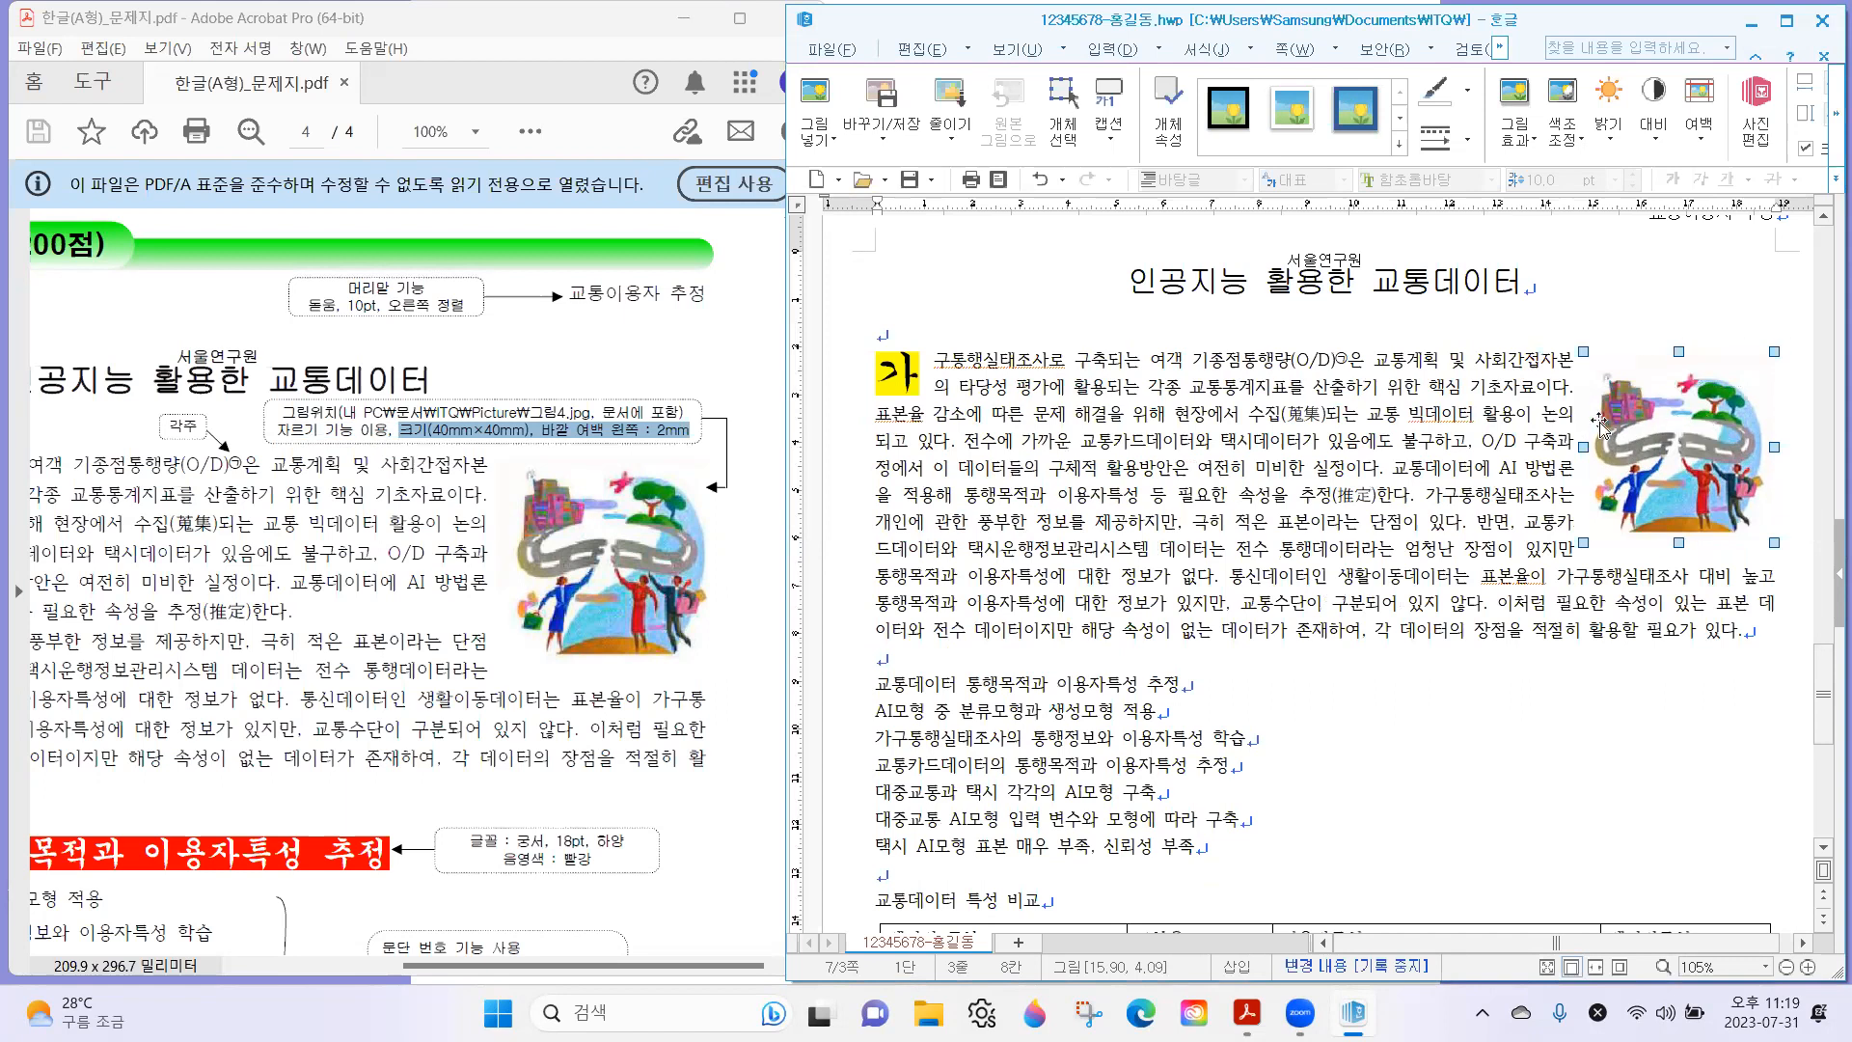
left_click(1475, 447)
Compare the body text with the exam sheet, and start a new indented paragraph at "가구통행실태조사는".
left_click(335, 590)
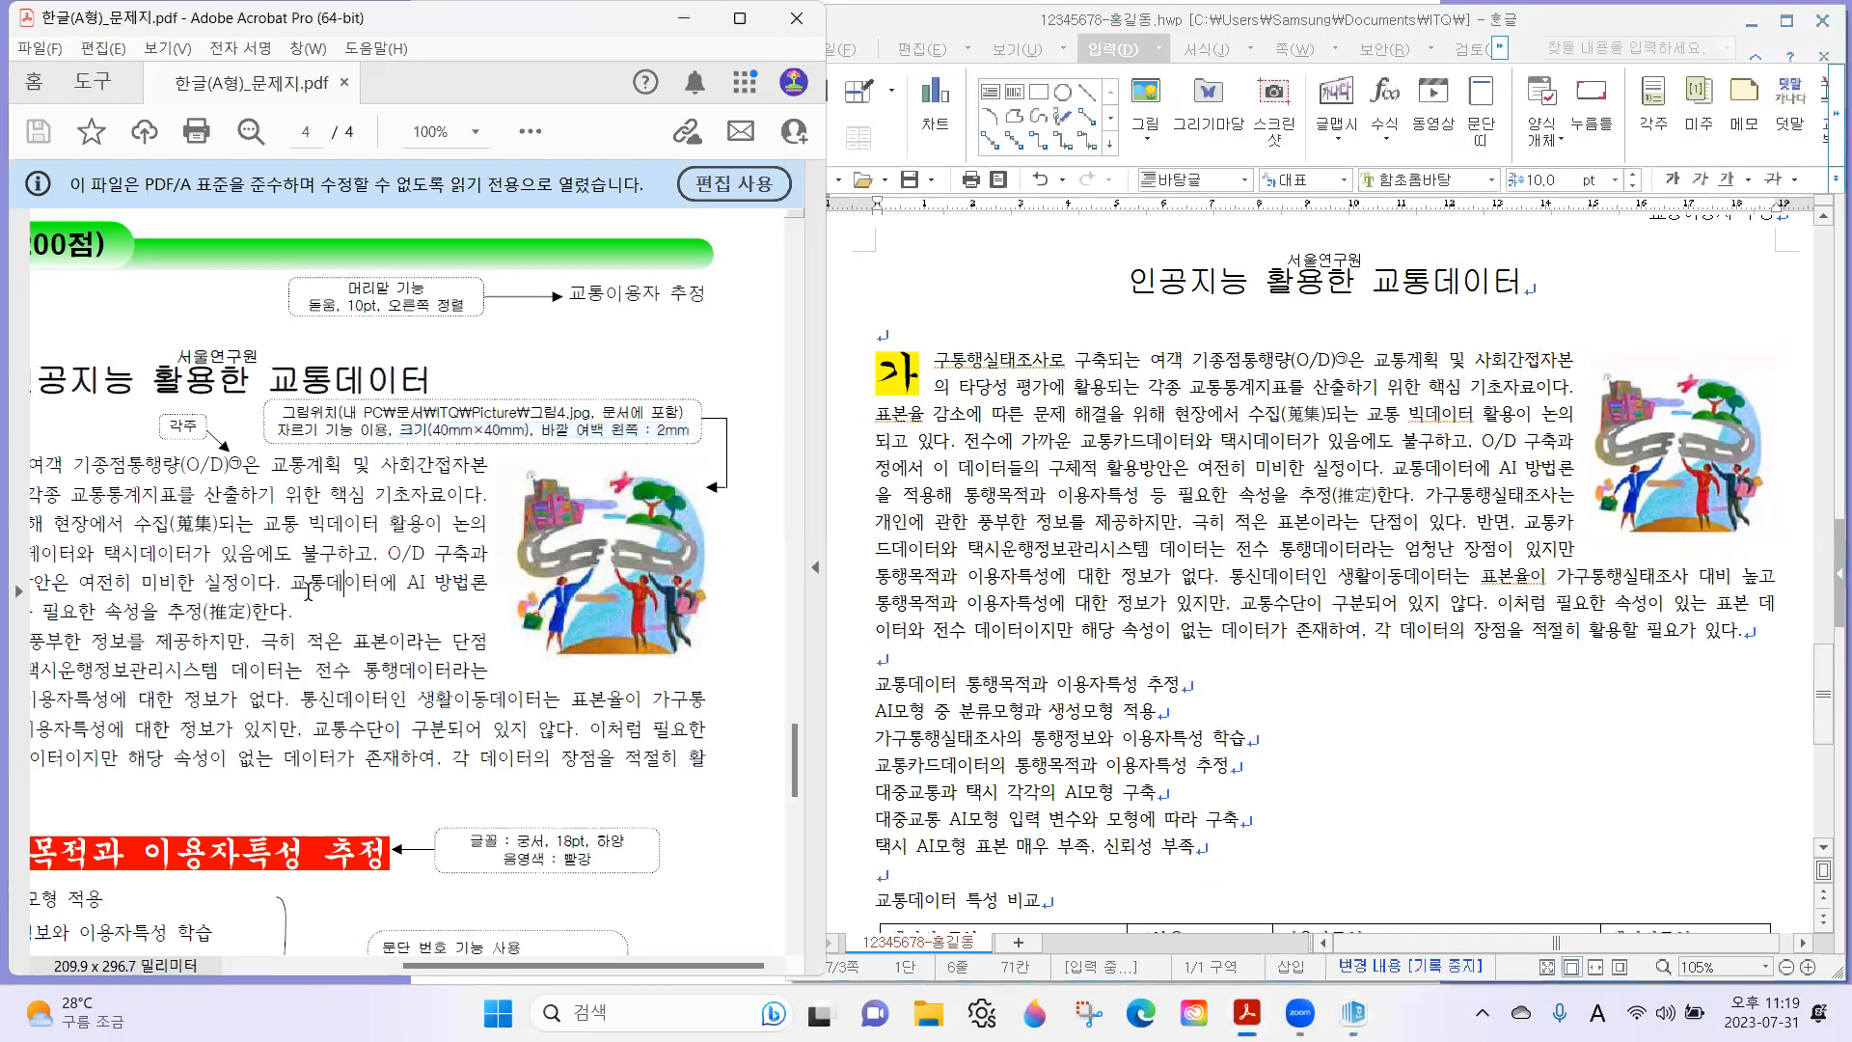
left_click_drag(259, 597, 446, 556)
left_click_drag(343, 611, 427, 585)
left_click_drag(305, 576, 432, 559)
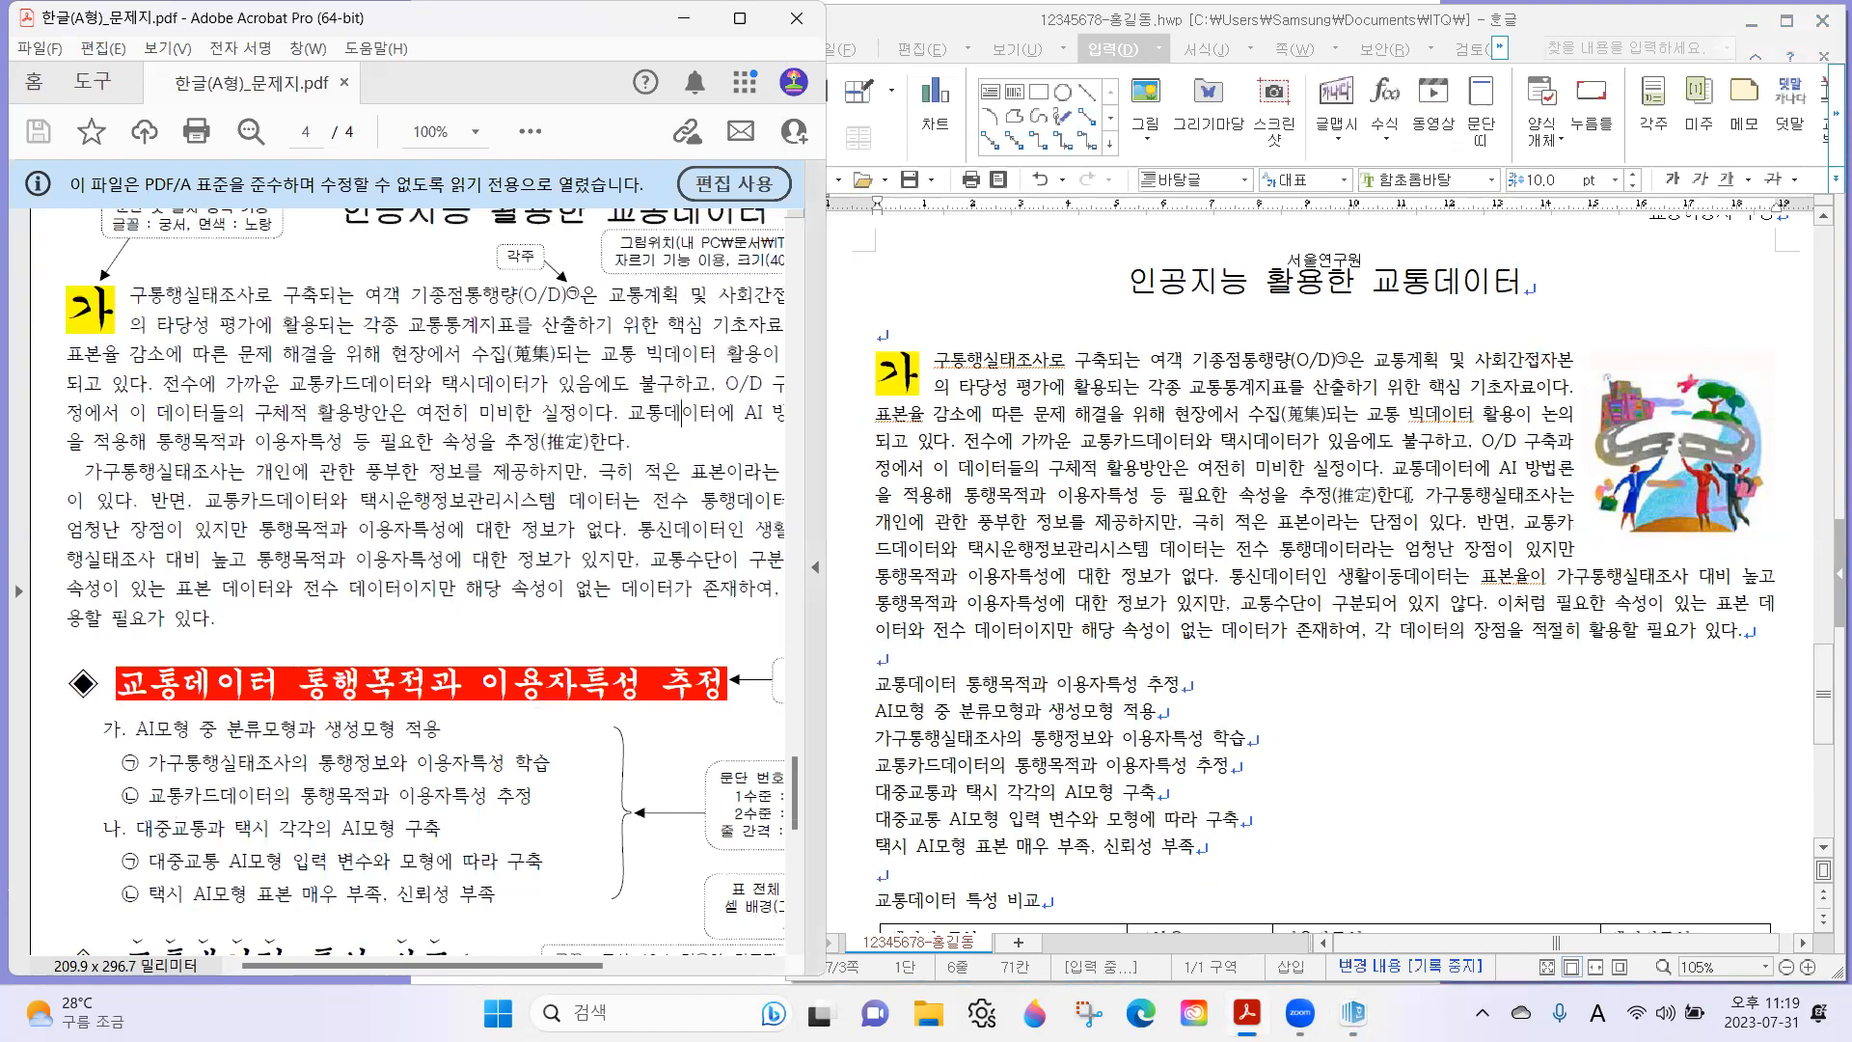
left_click(1585, 510)
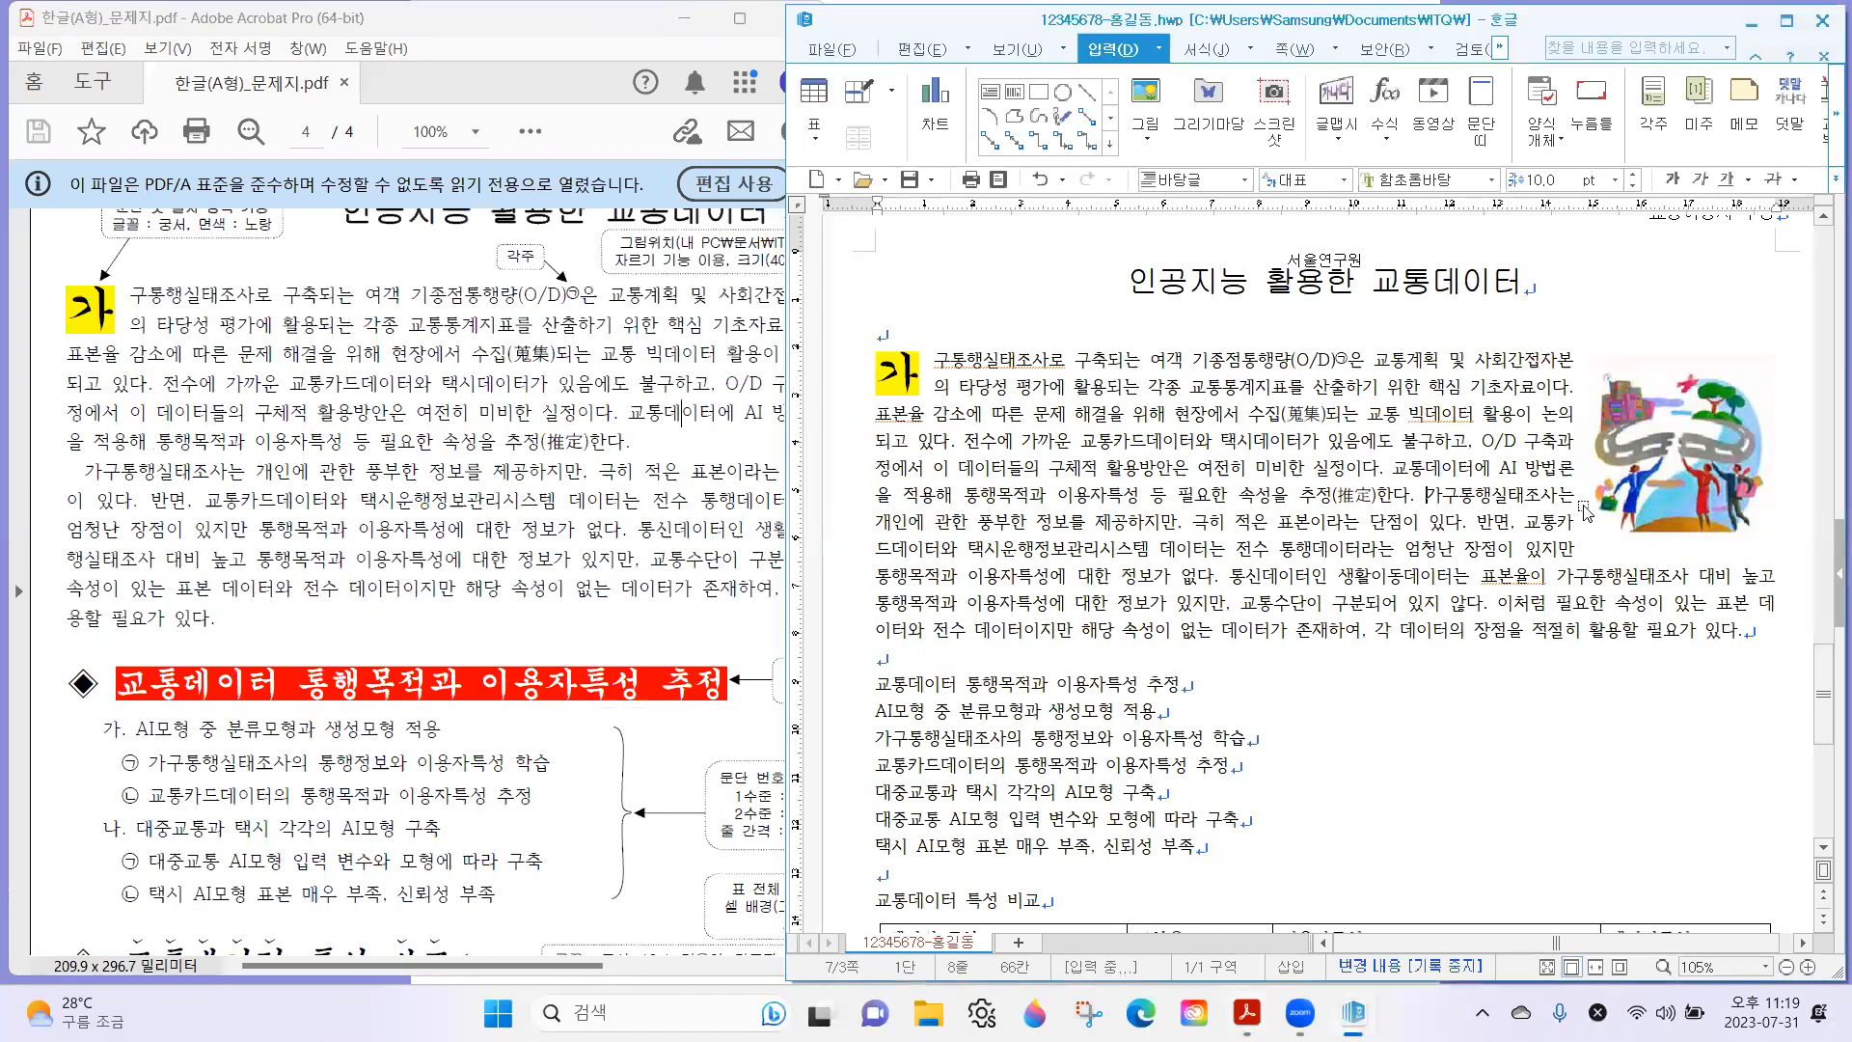
key("Return")
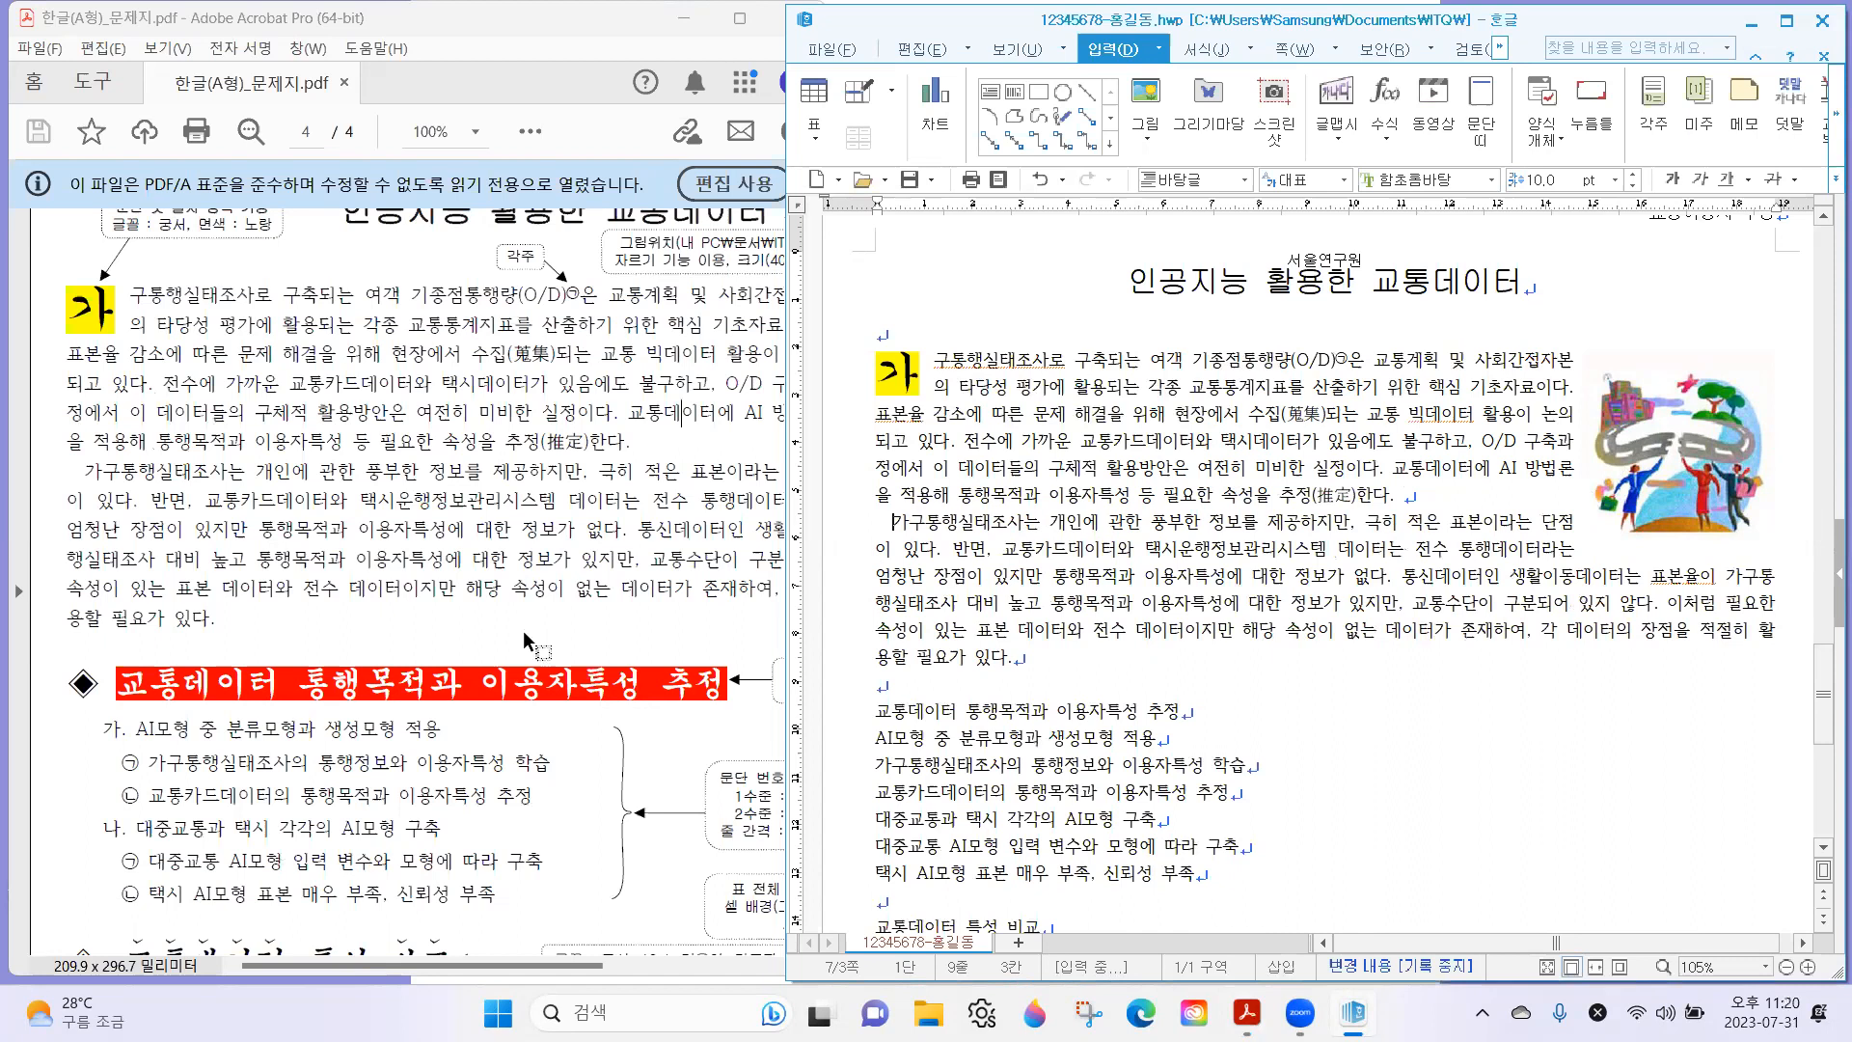
Mark the ◈ symbol of the first subheading on the exam sheet and place the cursor before "교통데이터 통행목적과" in the document.
left_click(279, 590)
scroll(236, 583, "down", 3)
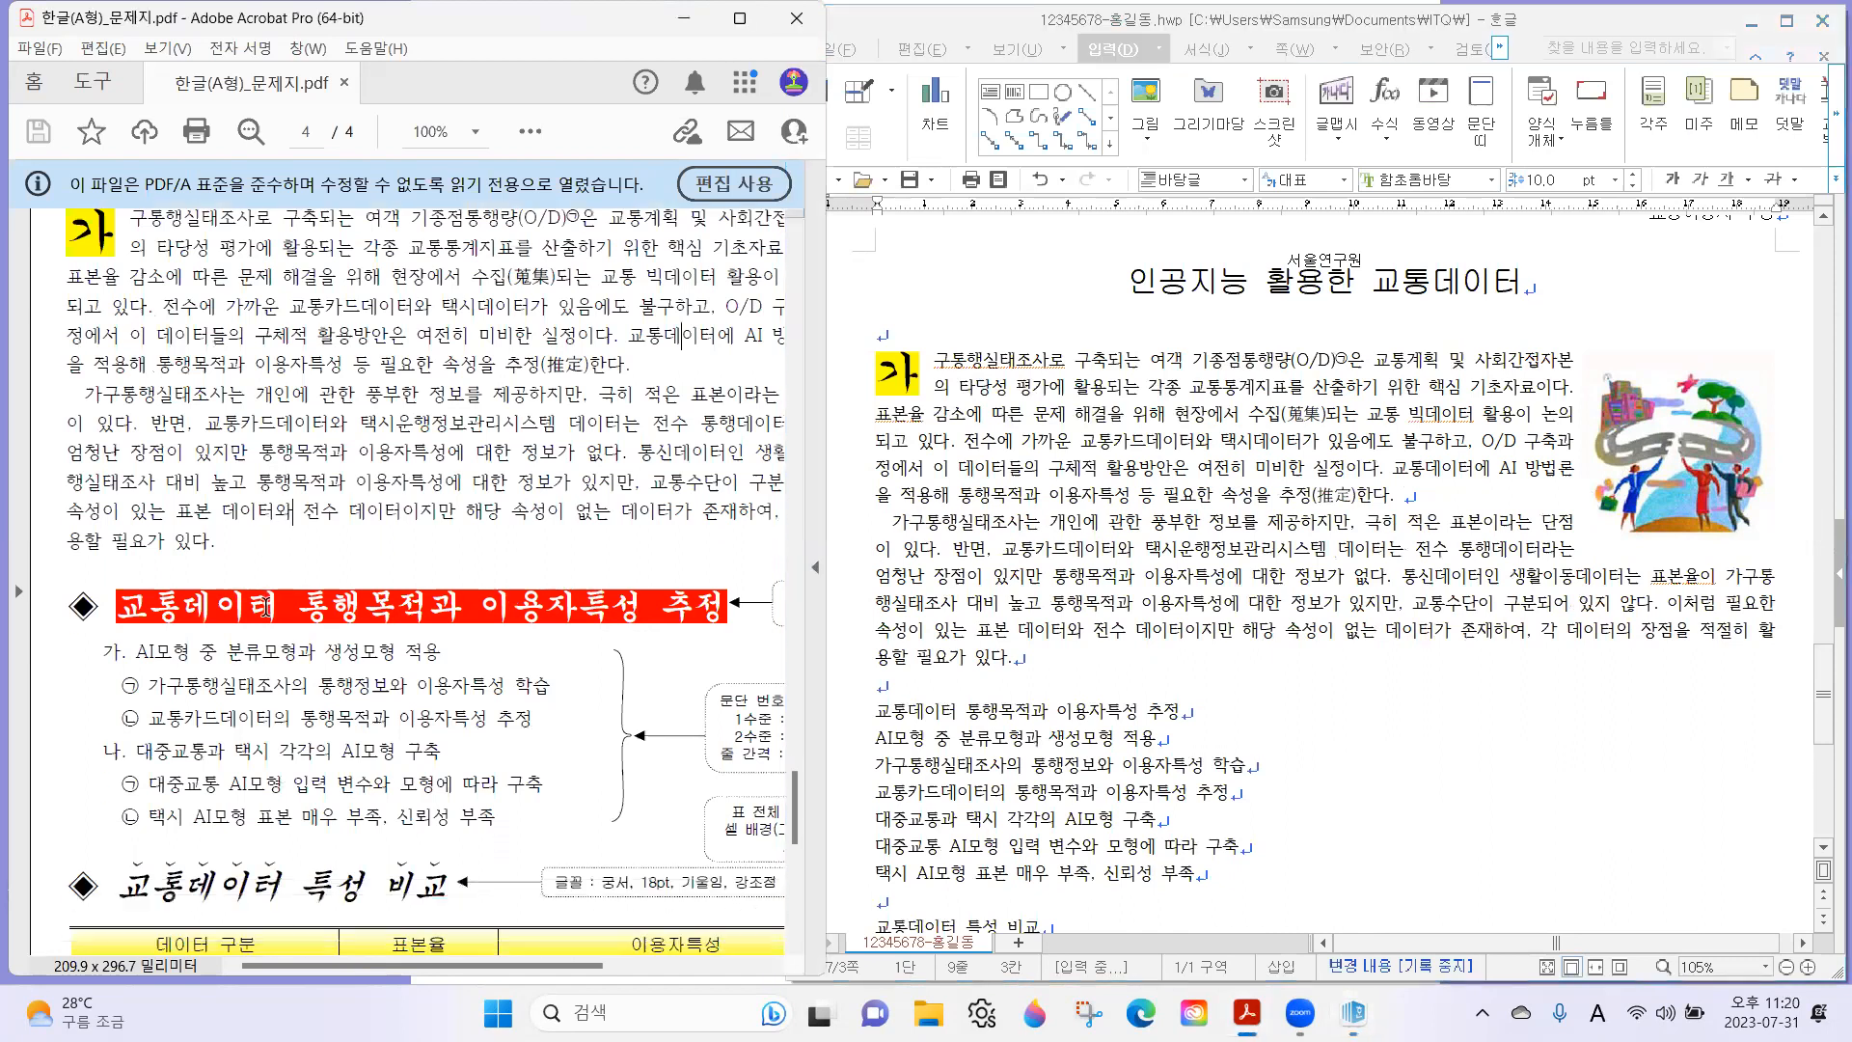
left_click(979, 769)
scroll(884, 619, "down", 3)
left_click(876, 556)
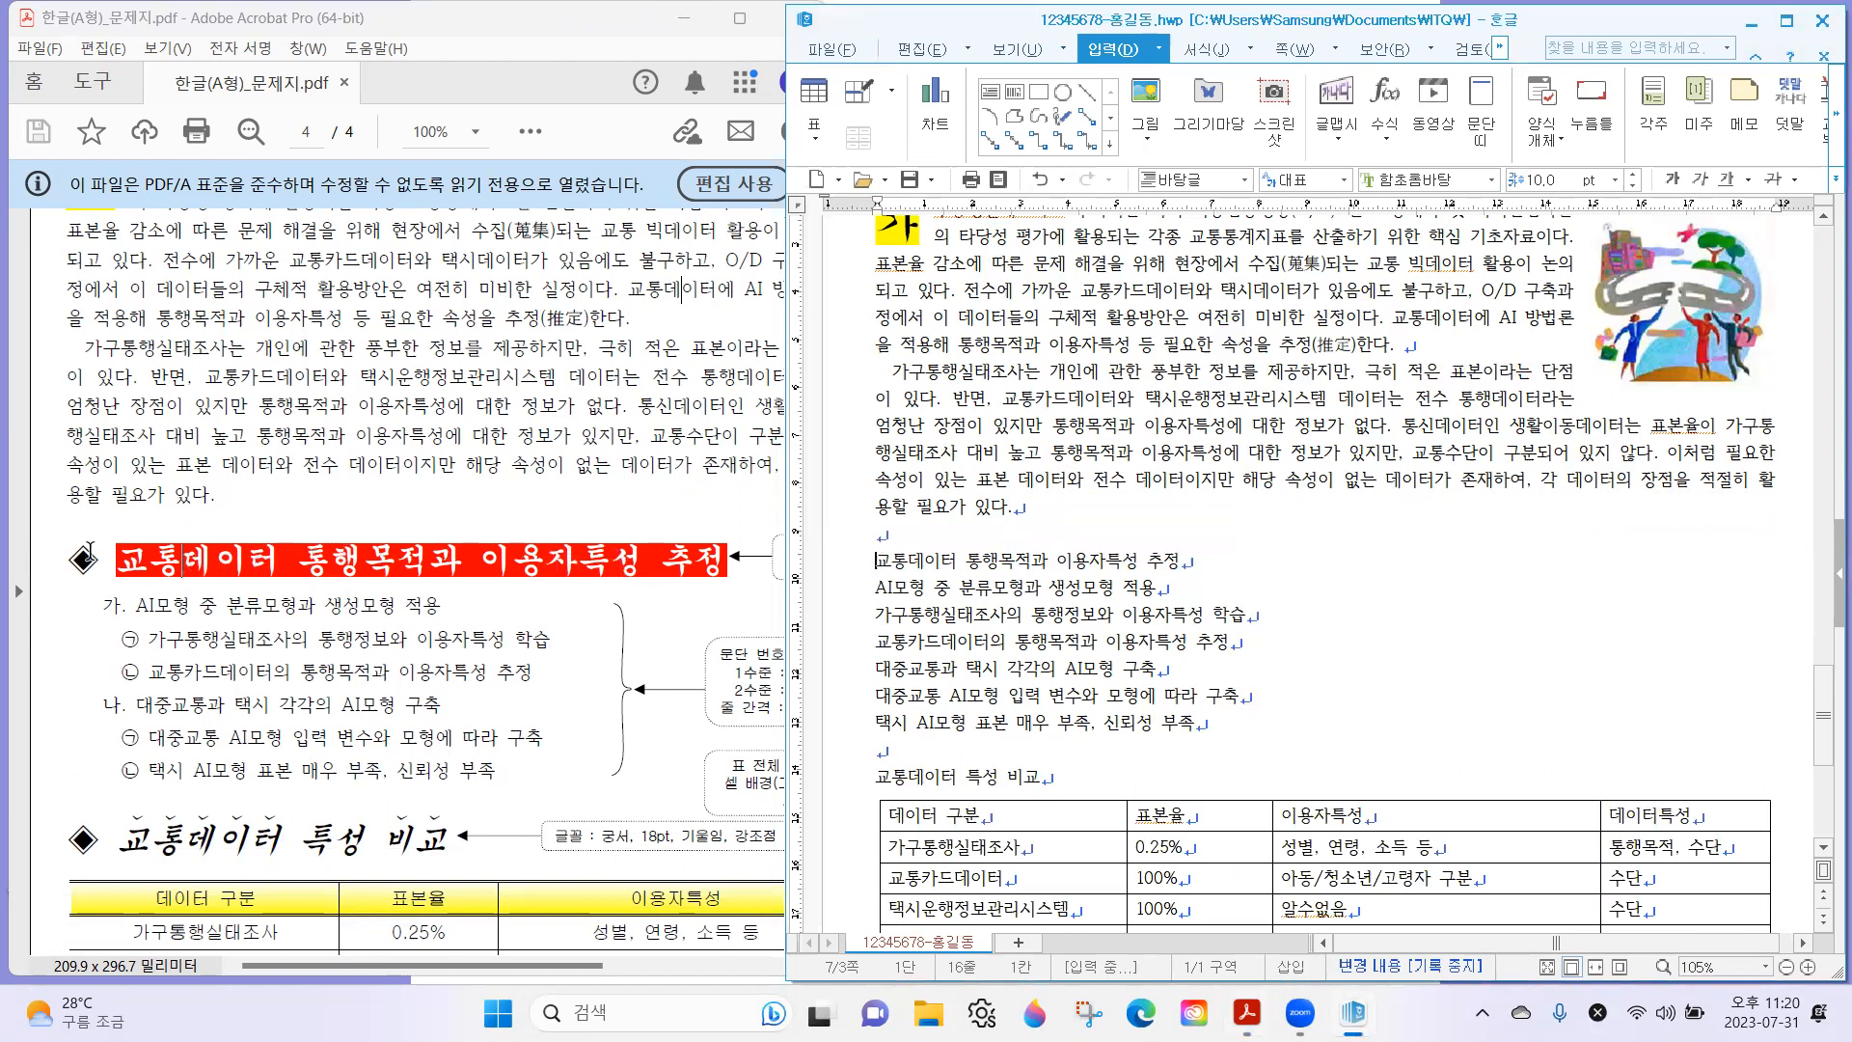
left_click(83, 559)
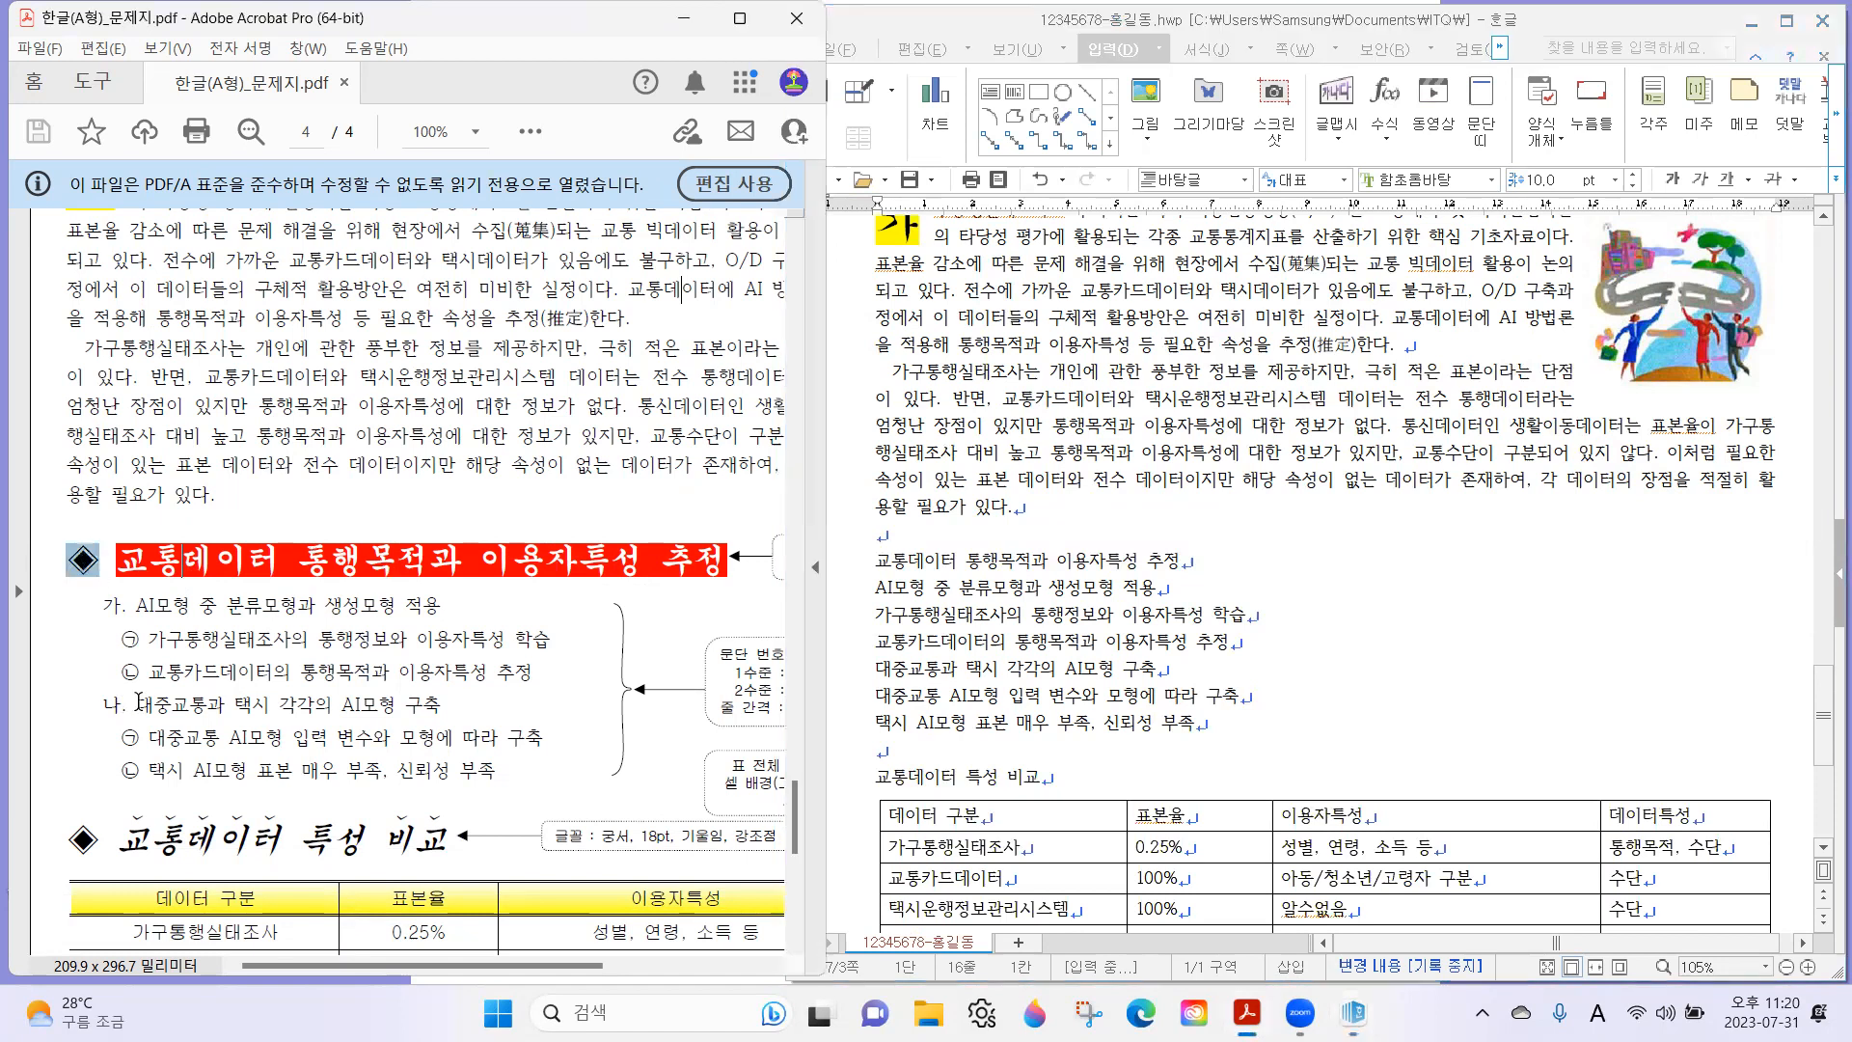
left_click(878, 558)
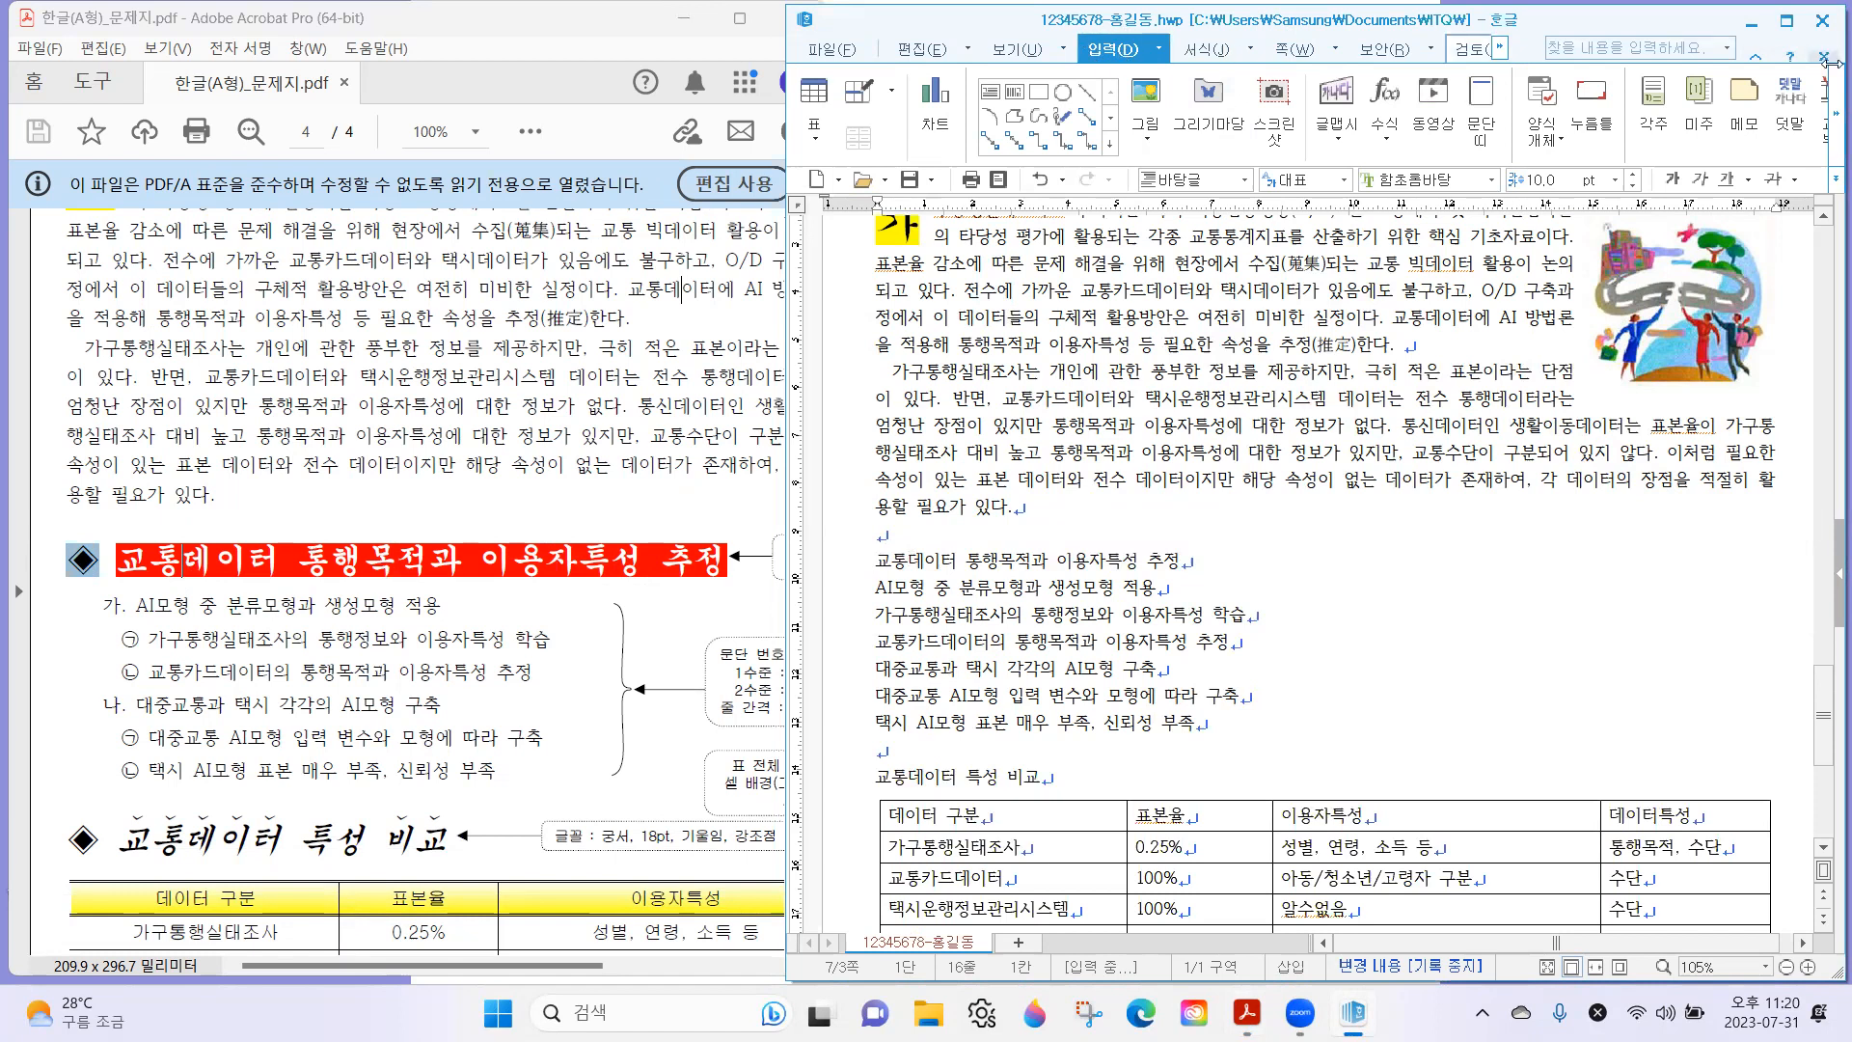
left_click(1825, 113)
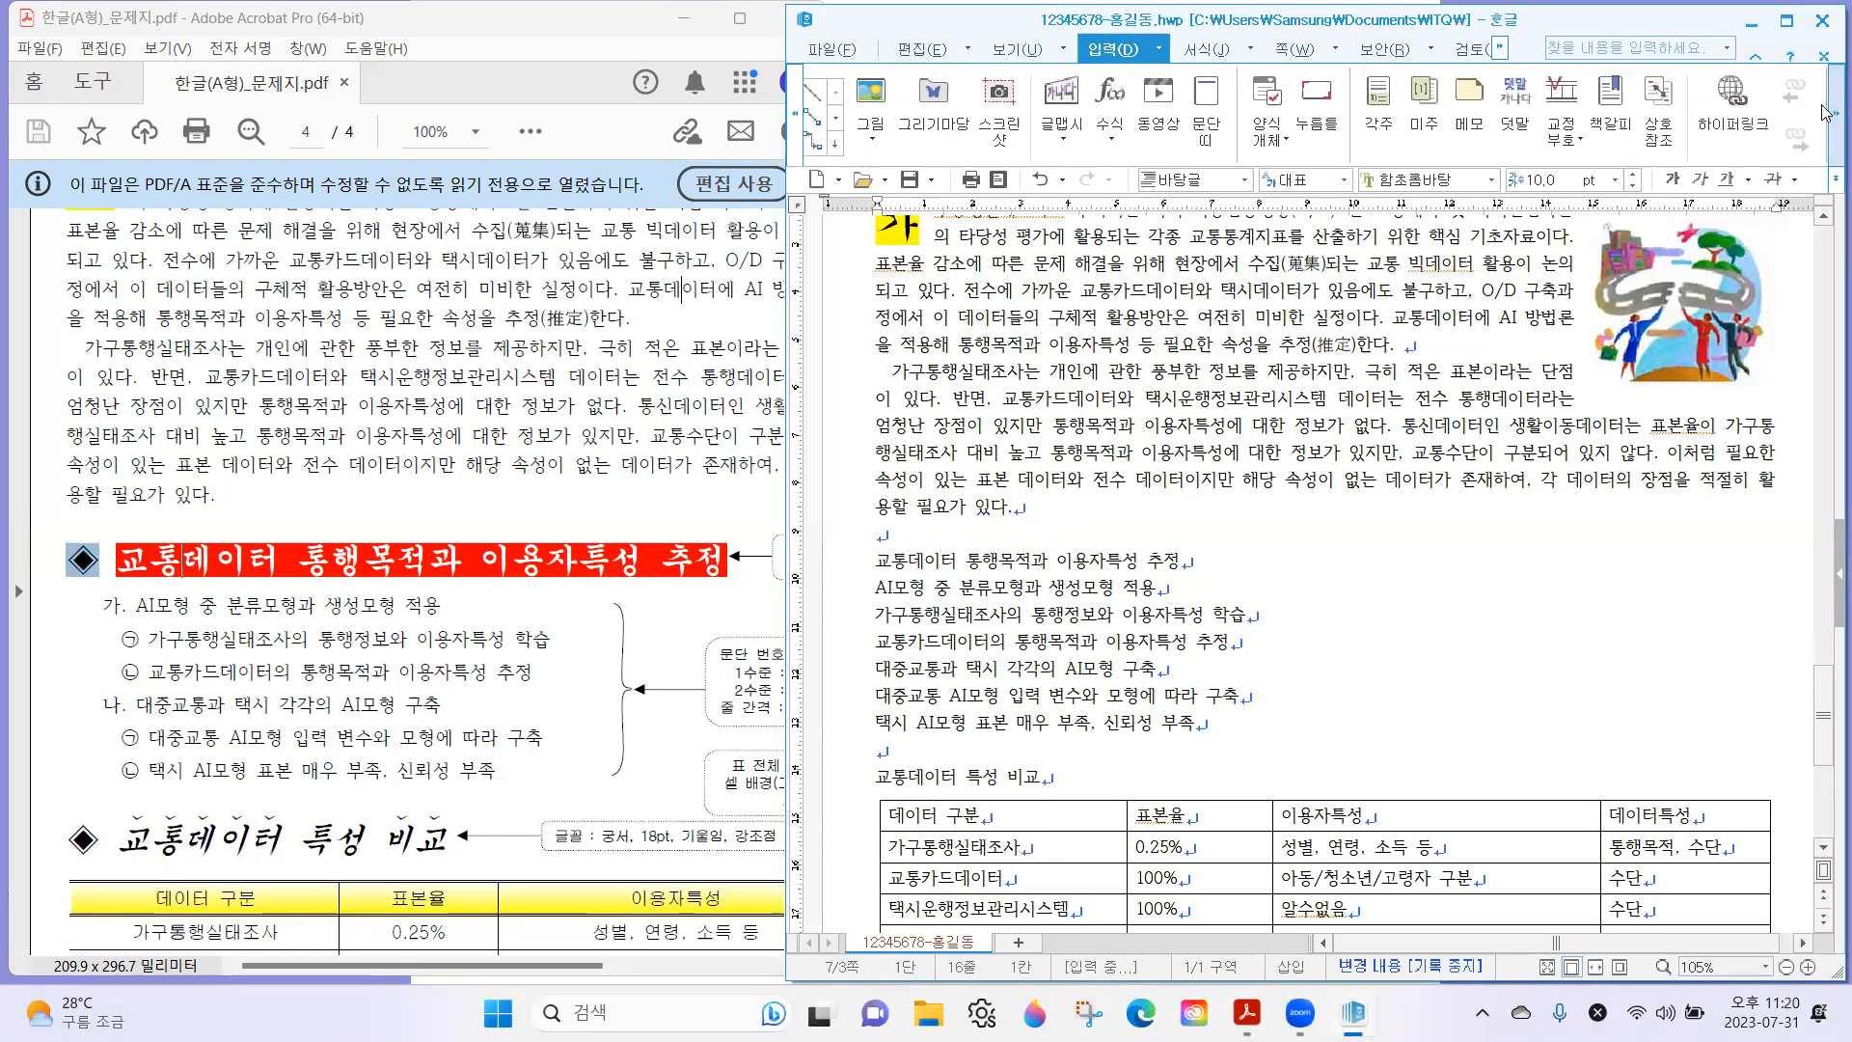
left_click(1826, 113)
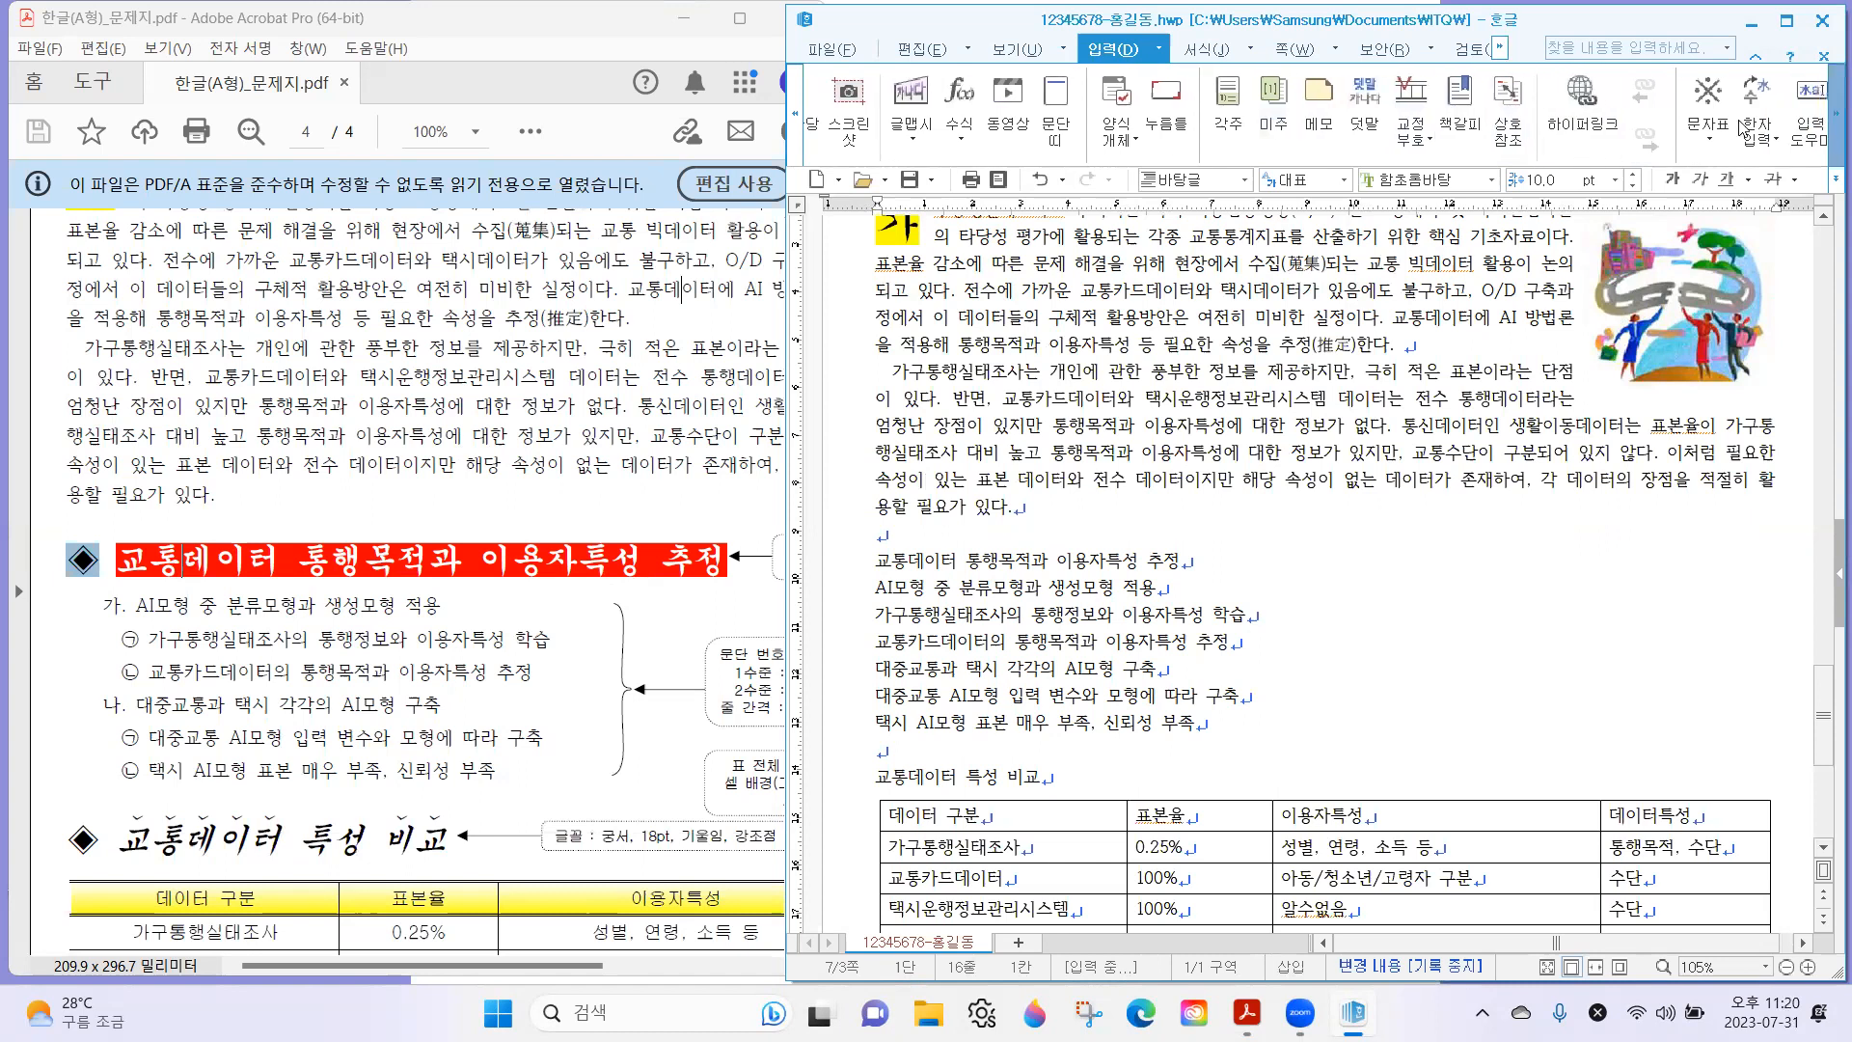
left_click(1703, 103)
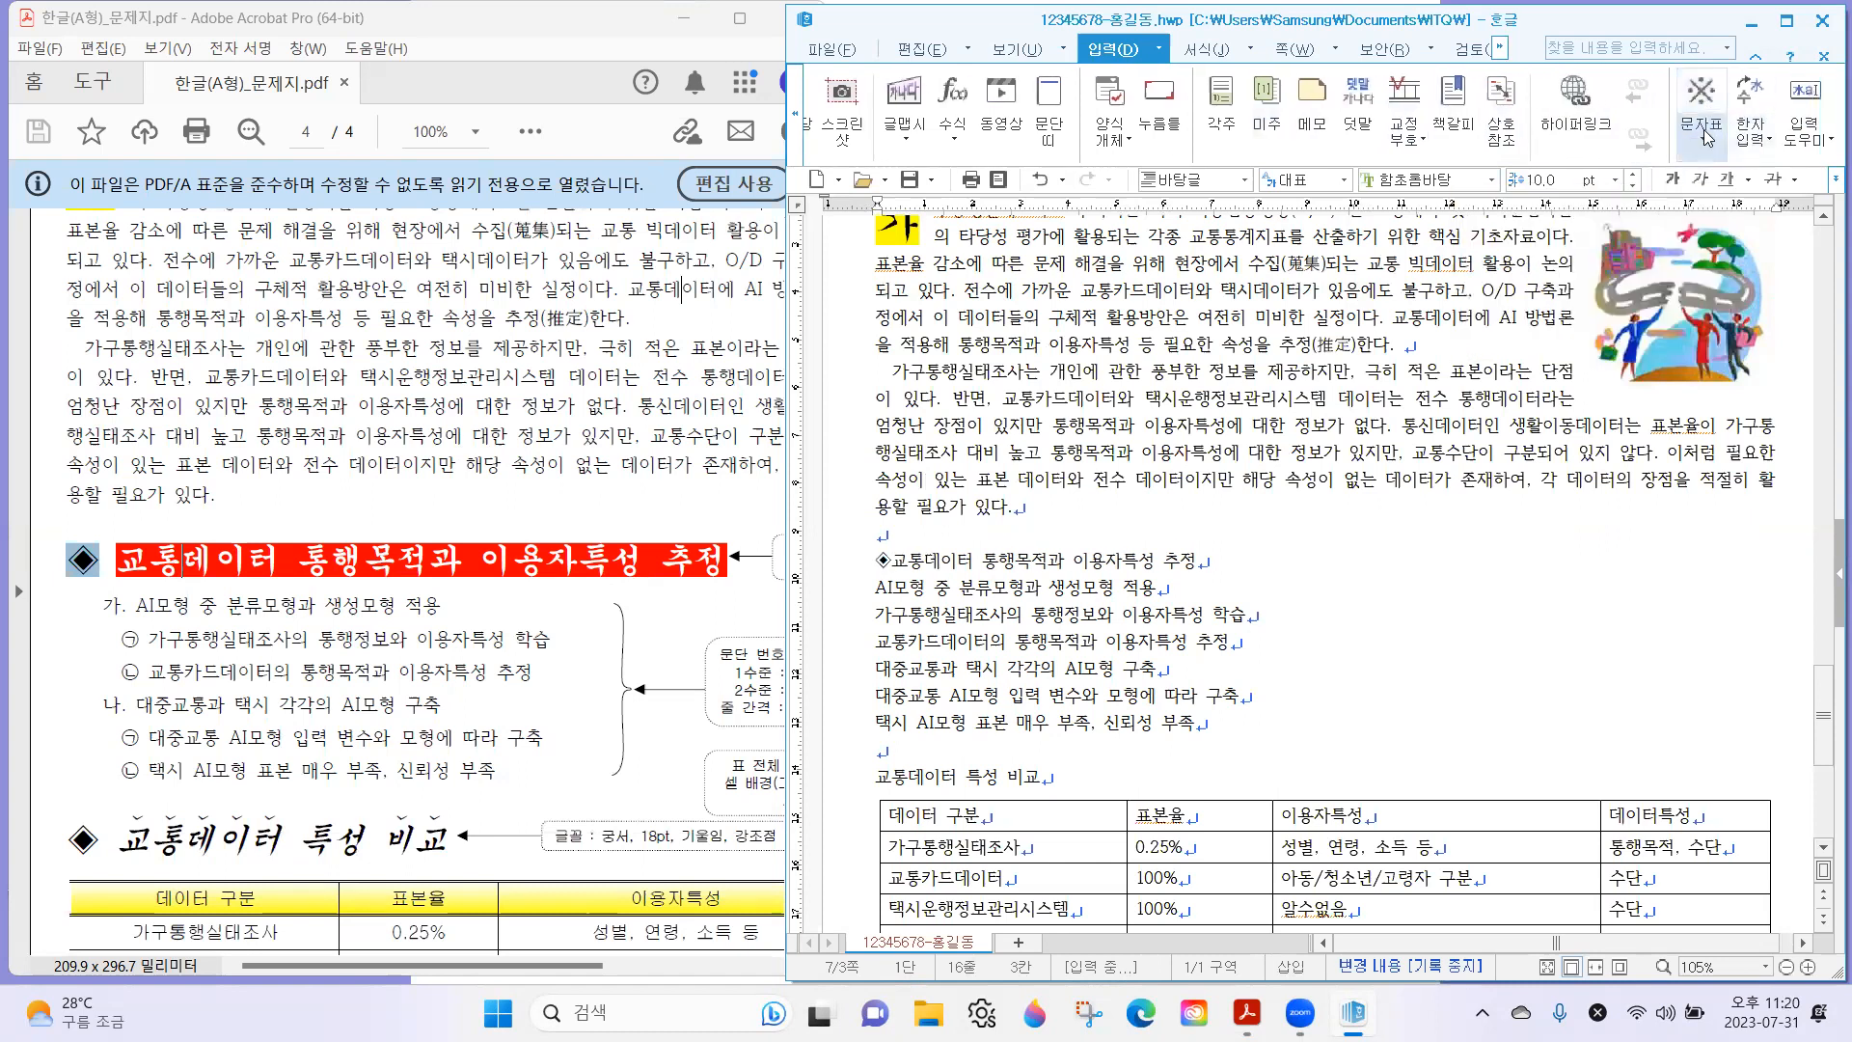
left_click(1704, 137)
left_click(905, 558)
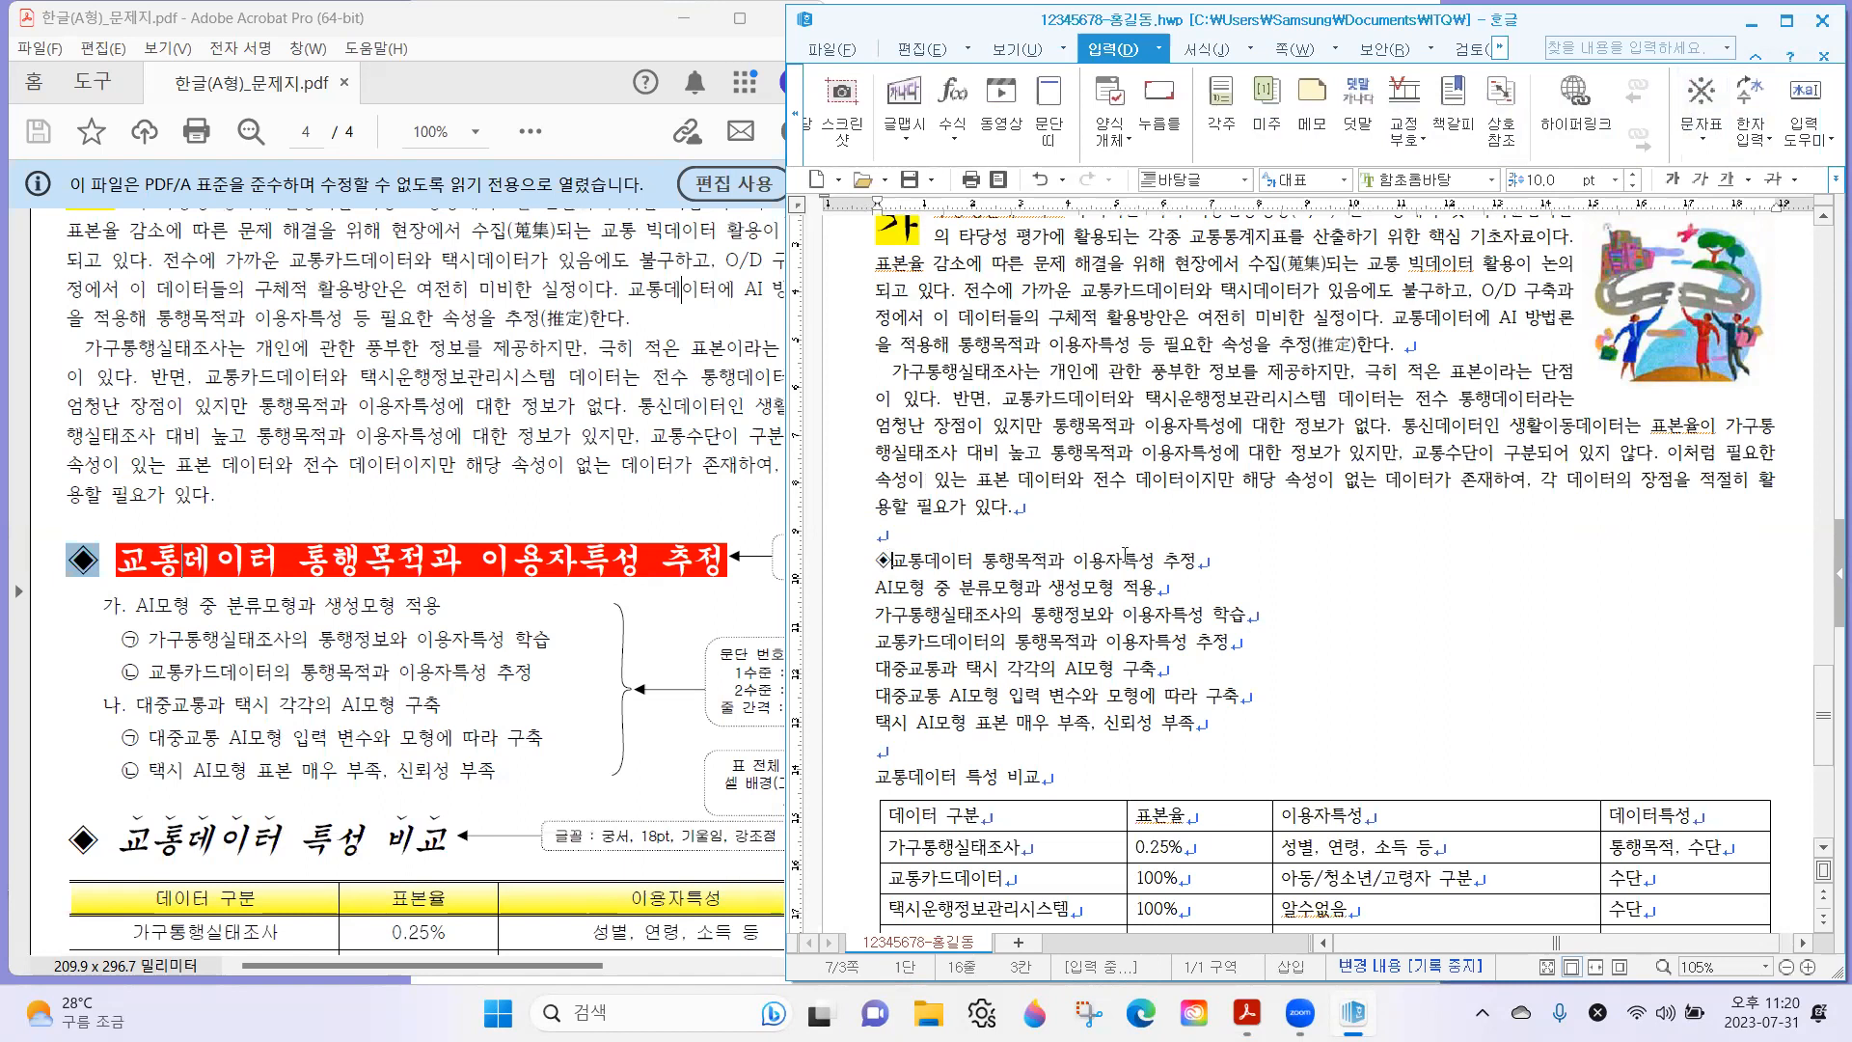
key("BackSpace")
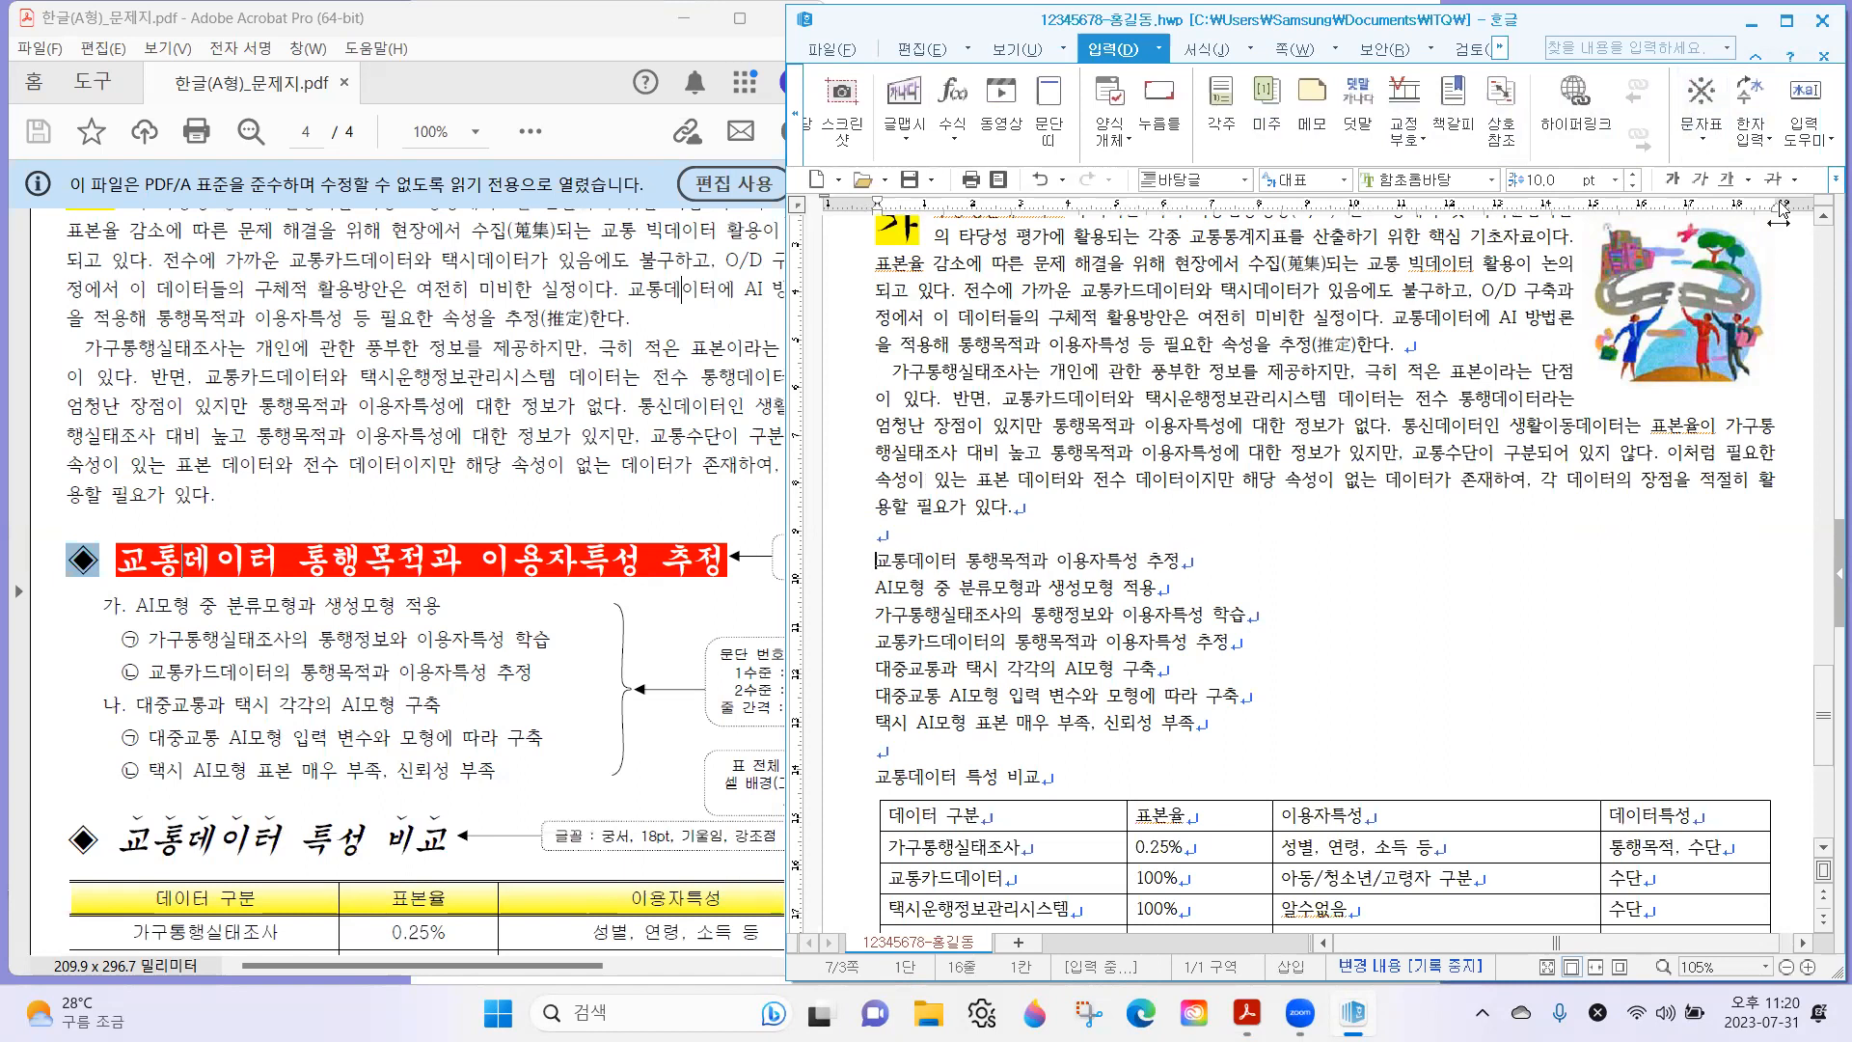
Insert the ◈ symbol from the 전각 기호(일반) area of the HNC 문자표 before the first subheading, followed by a space.
left_click(1713, 142)
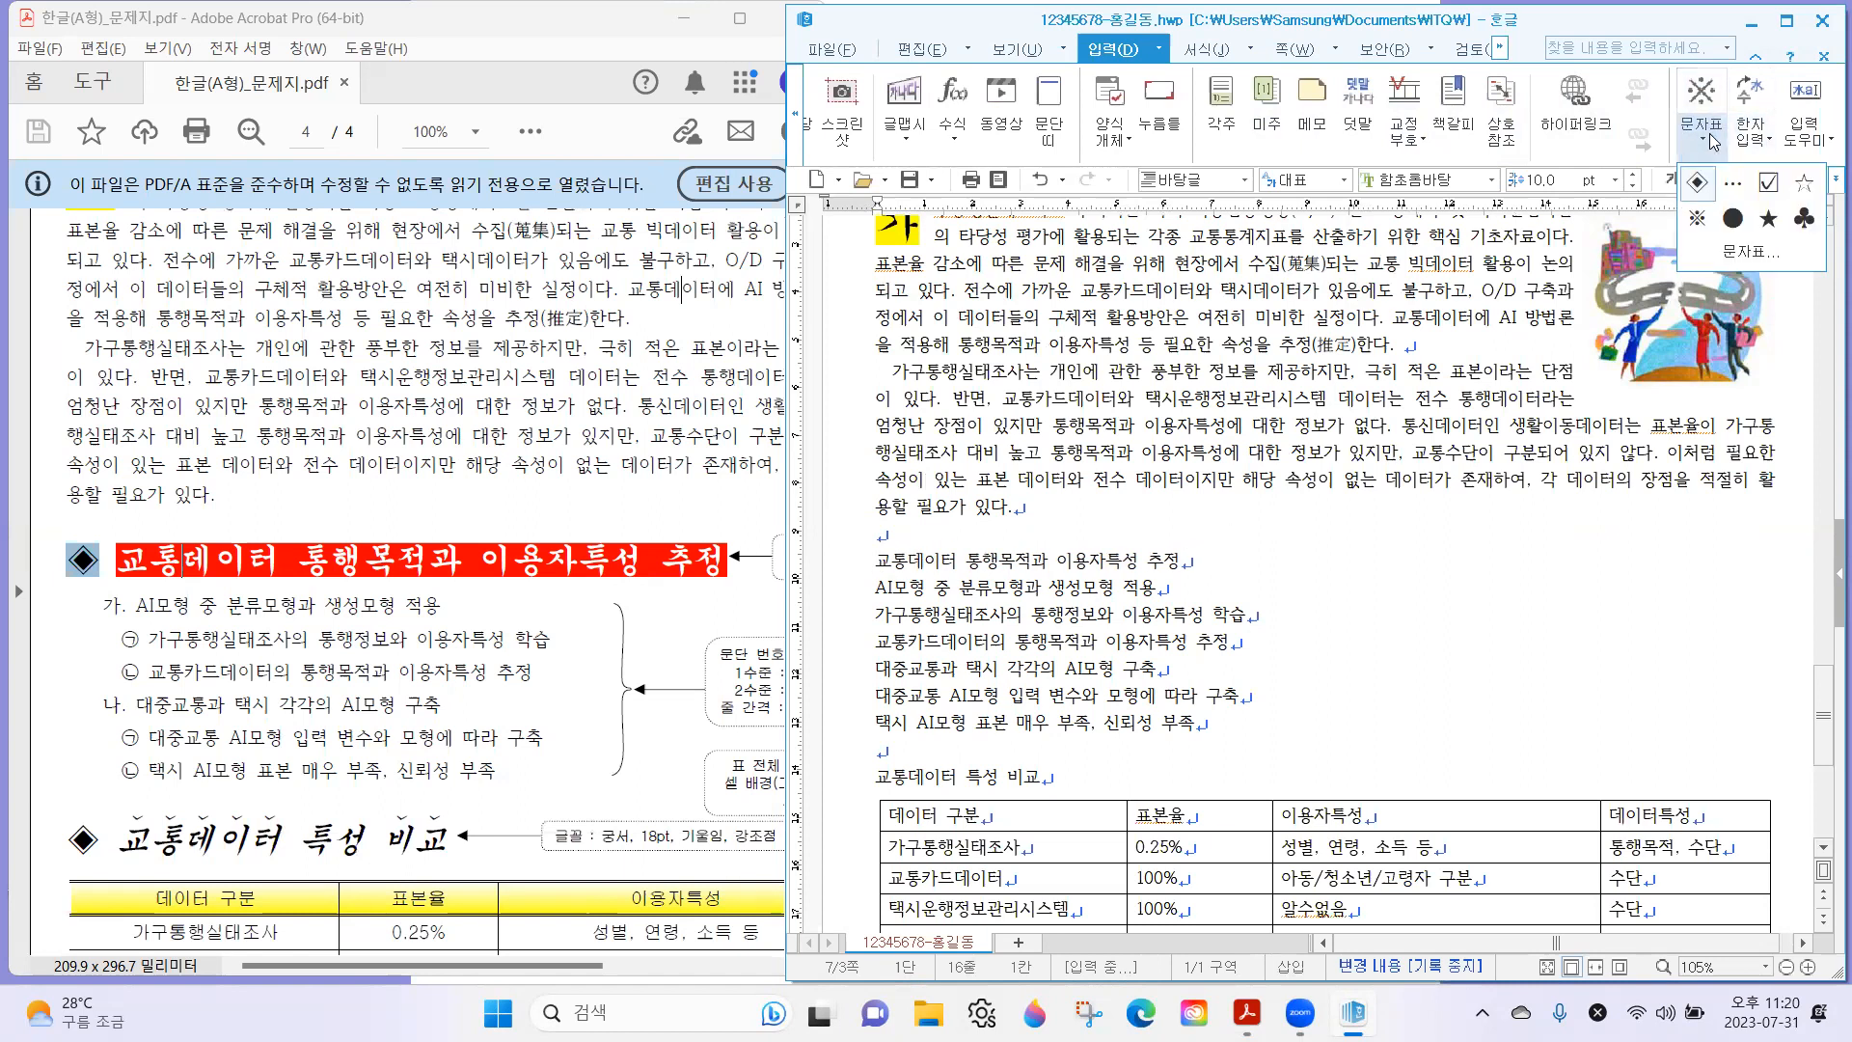
left_click(1752, 253)
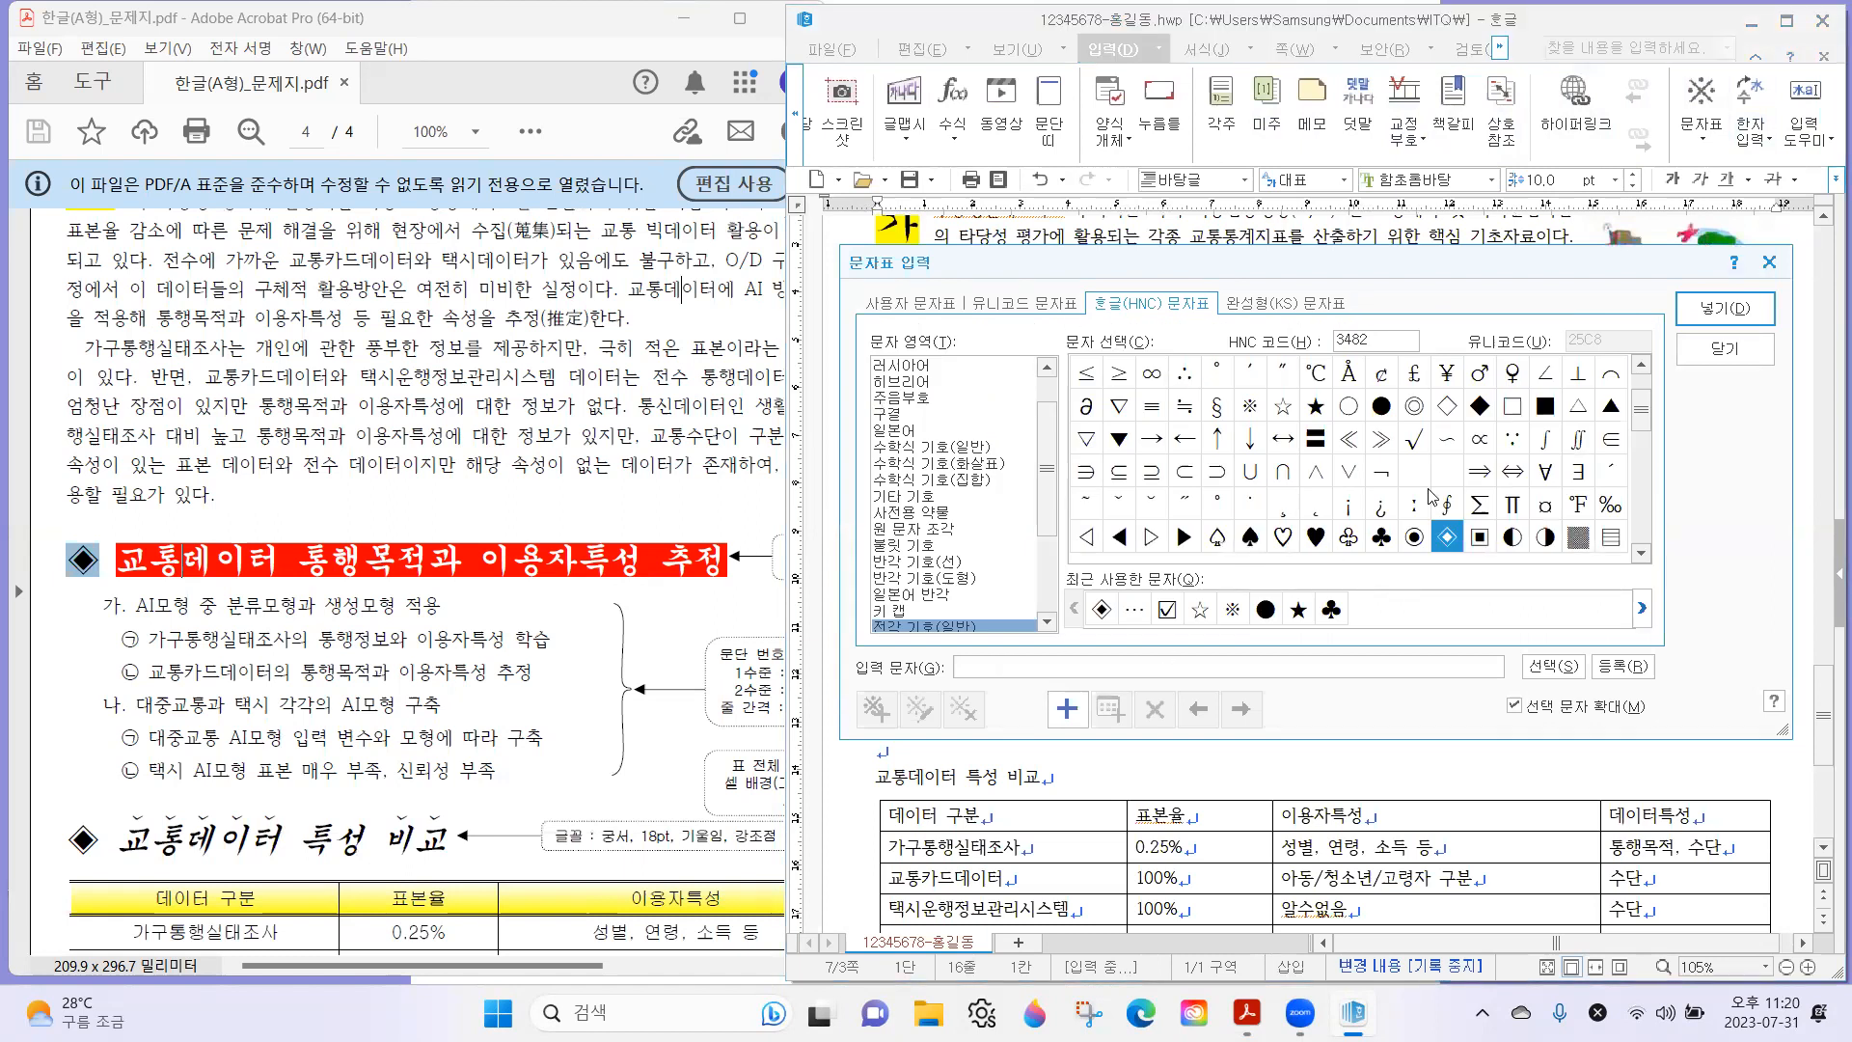
left_click(1150, 308)
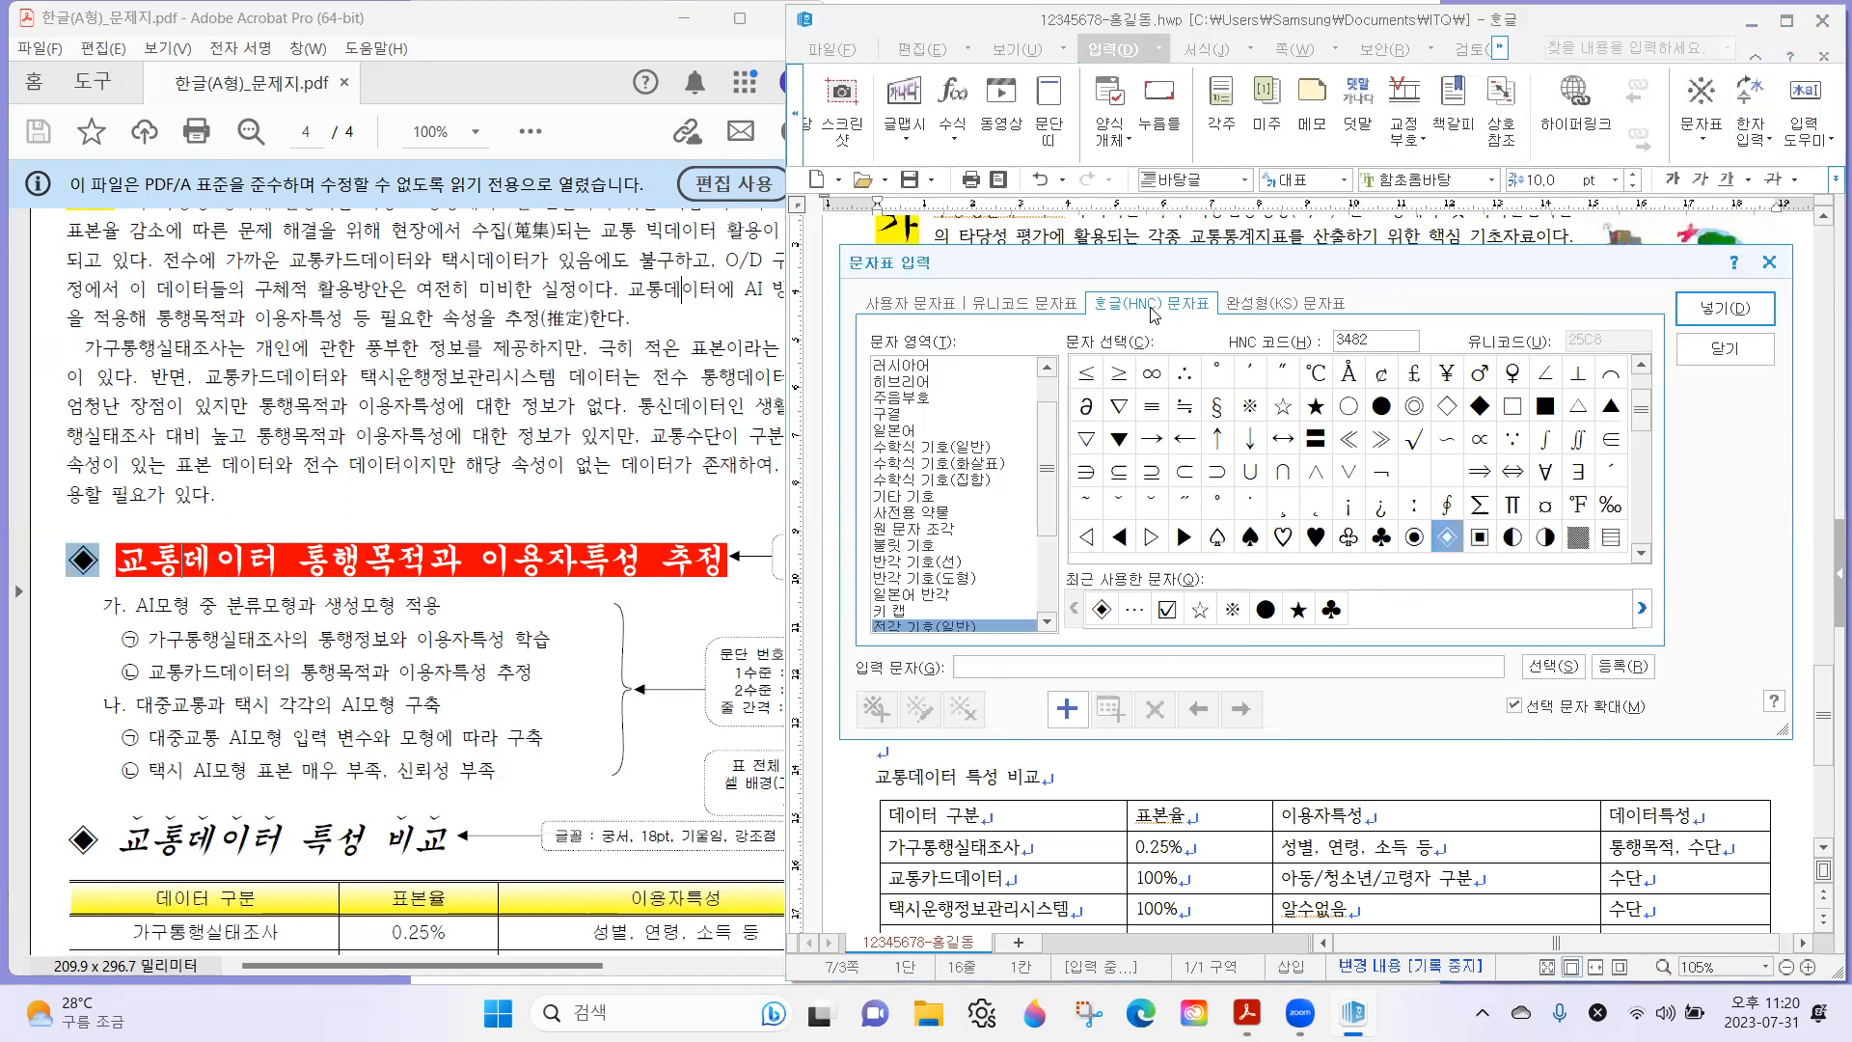
scroll(989, 520, "down", 2)
left_click(962, 512)
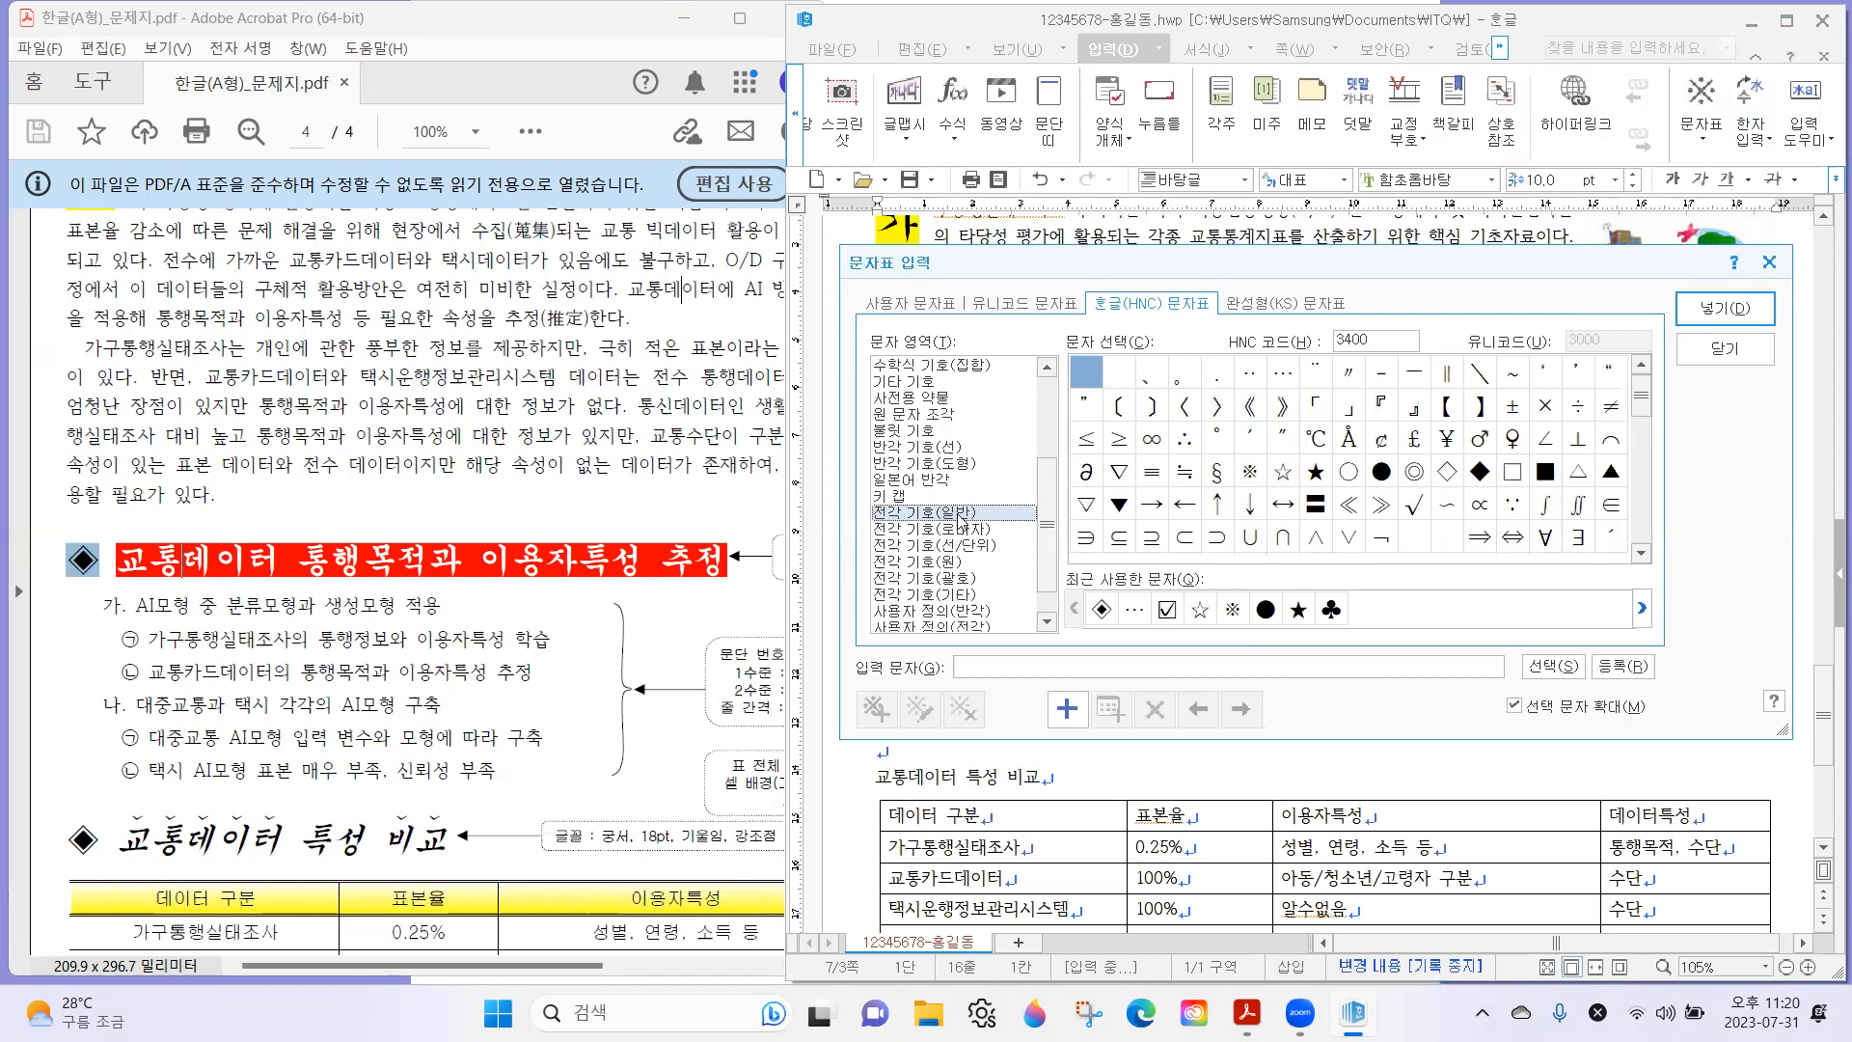
left_click(1641, 553)
left_click(1641, 553)
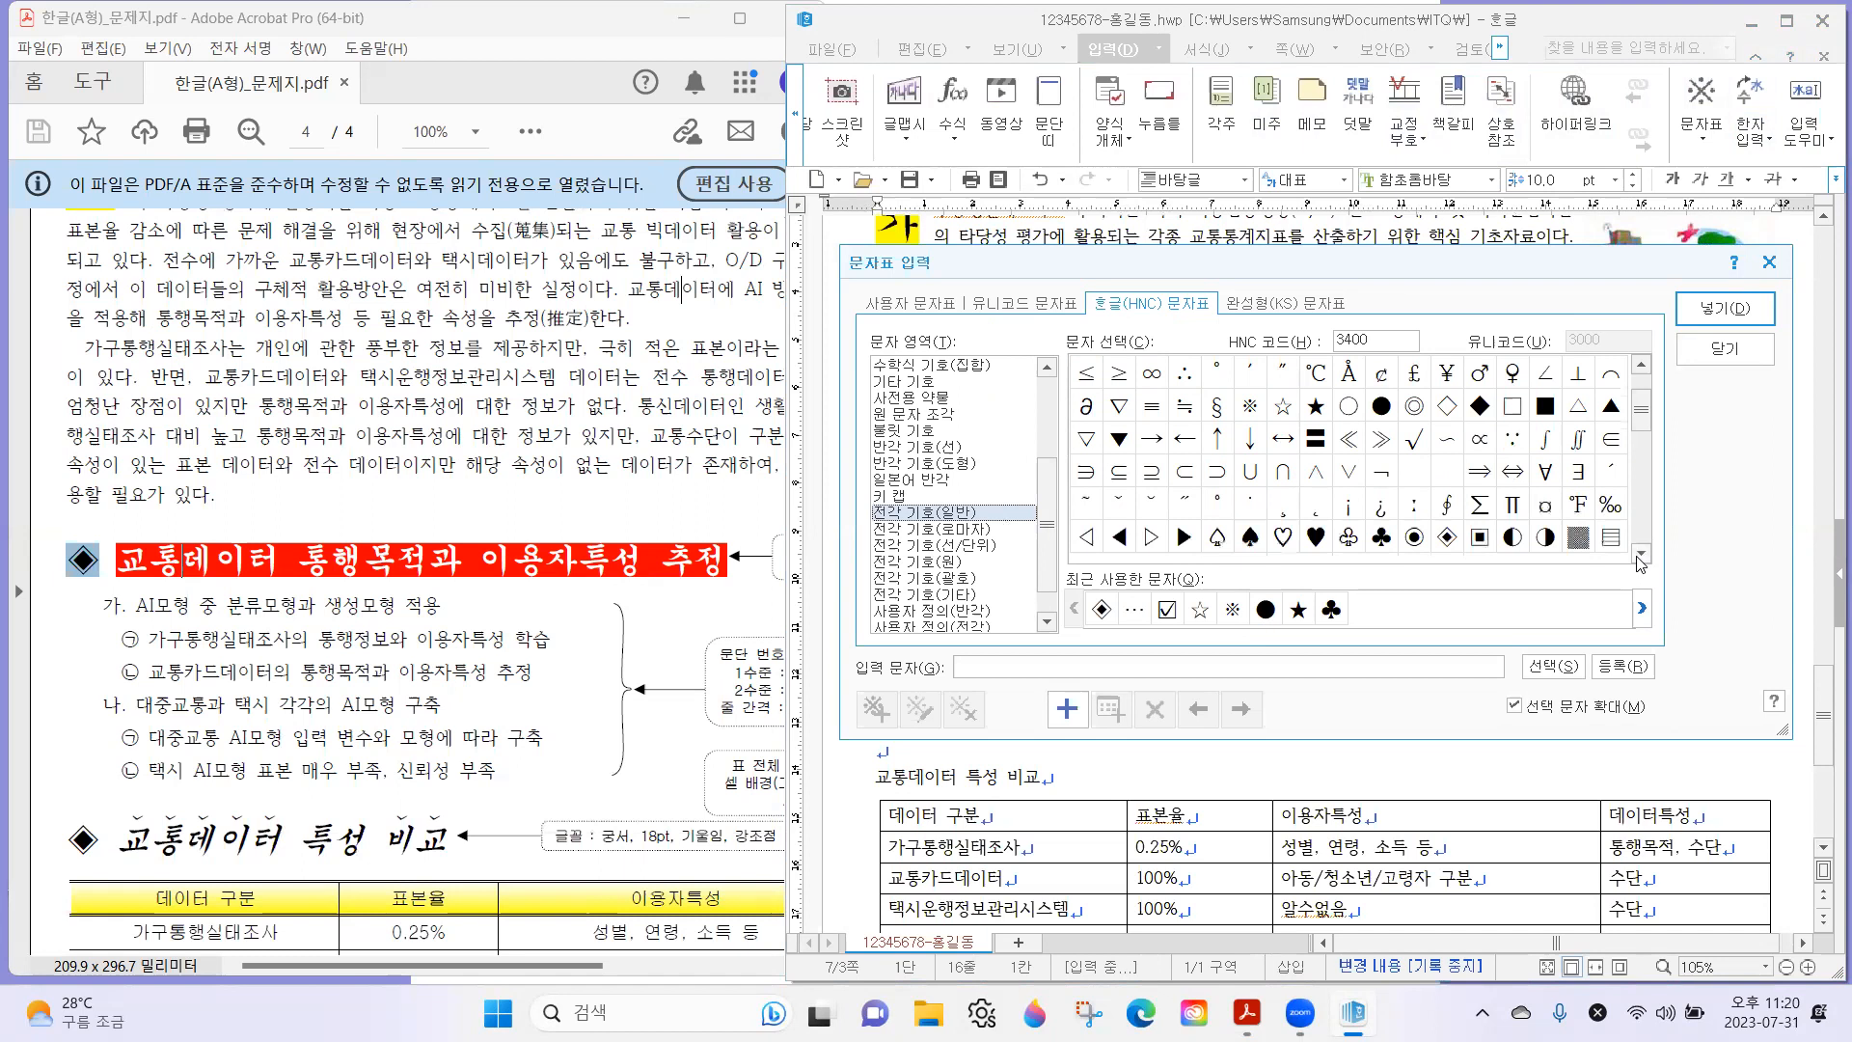
left_click(1446, 538)
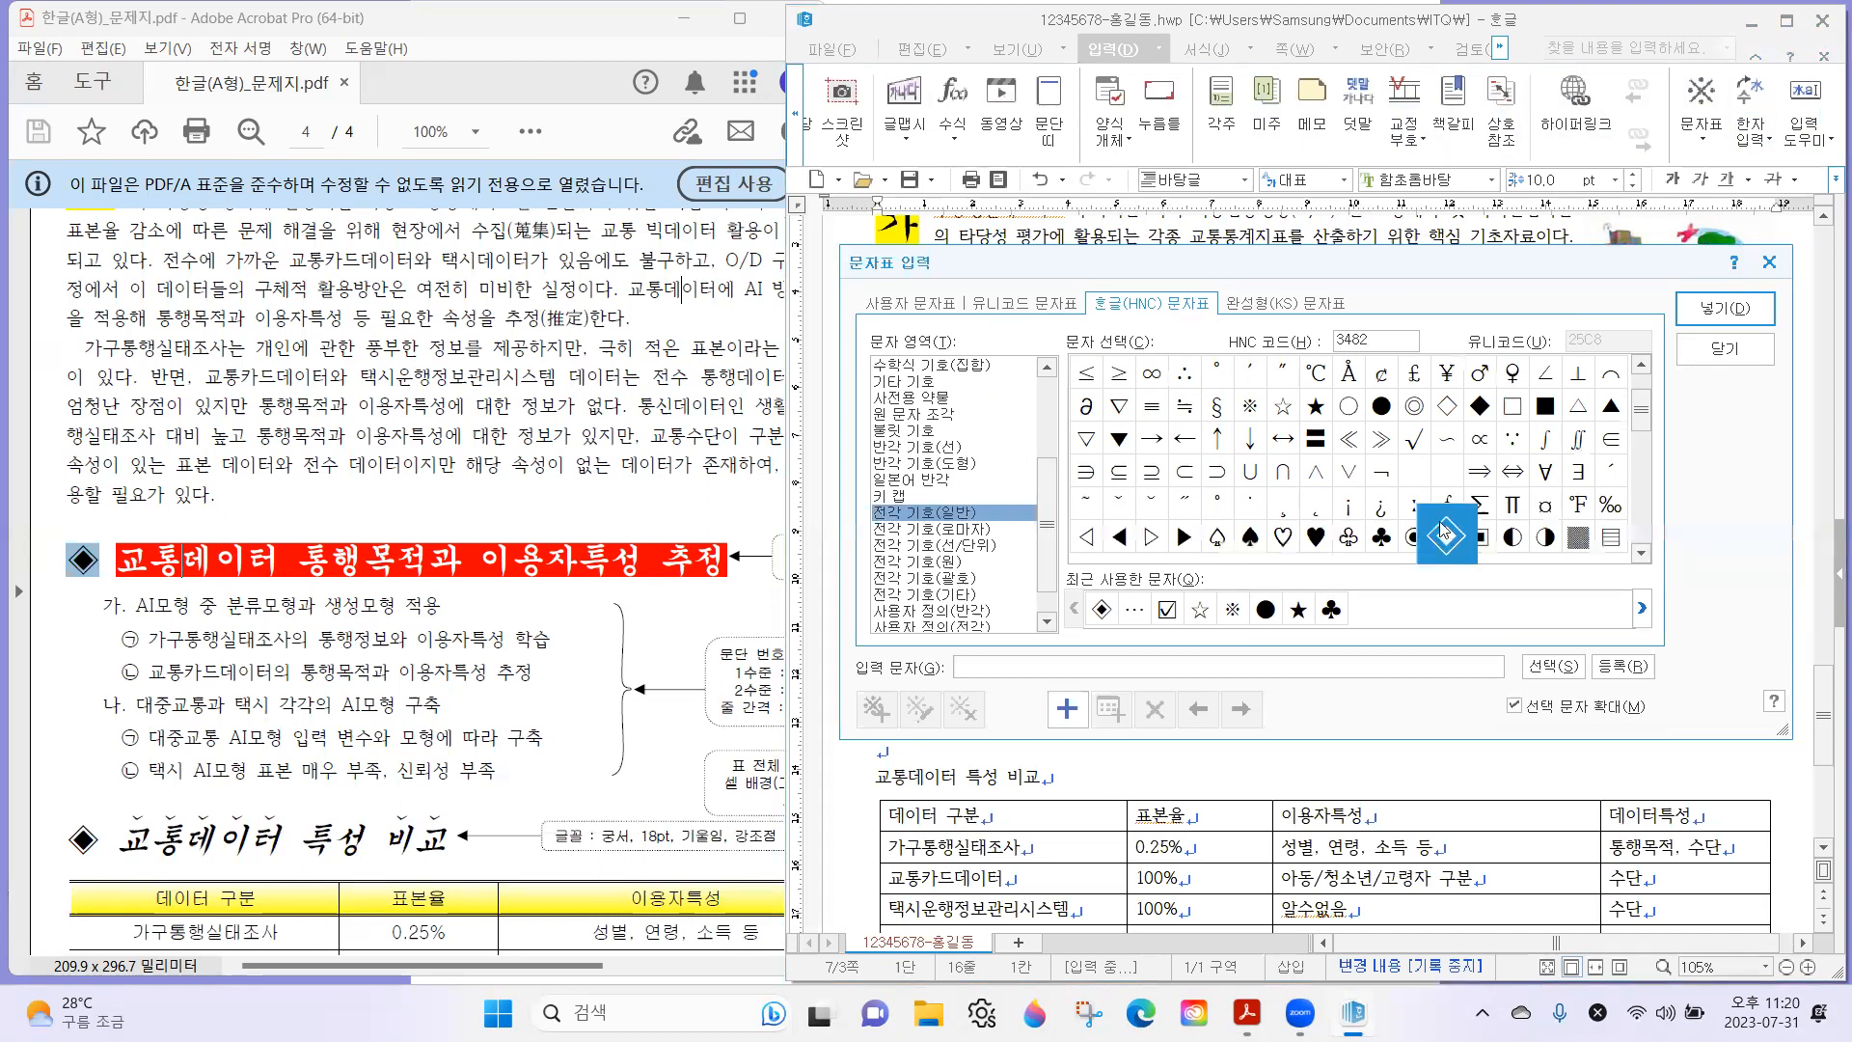
left_click(1707, 305)
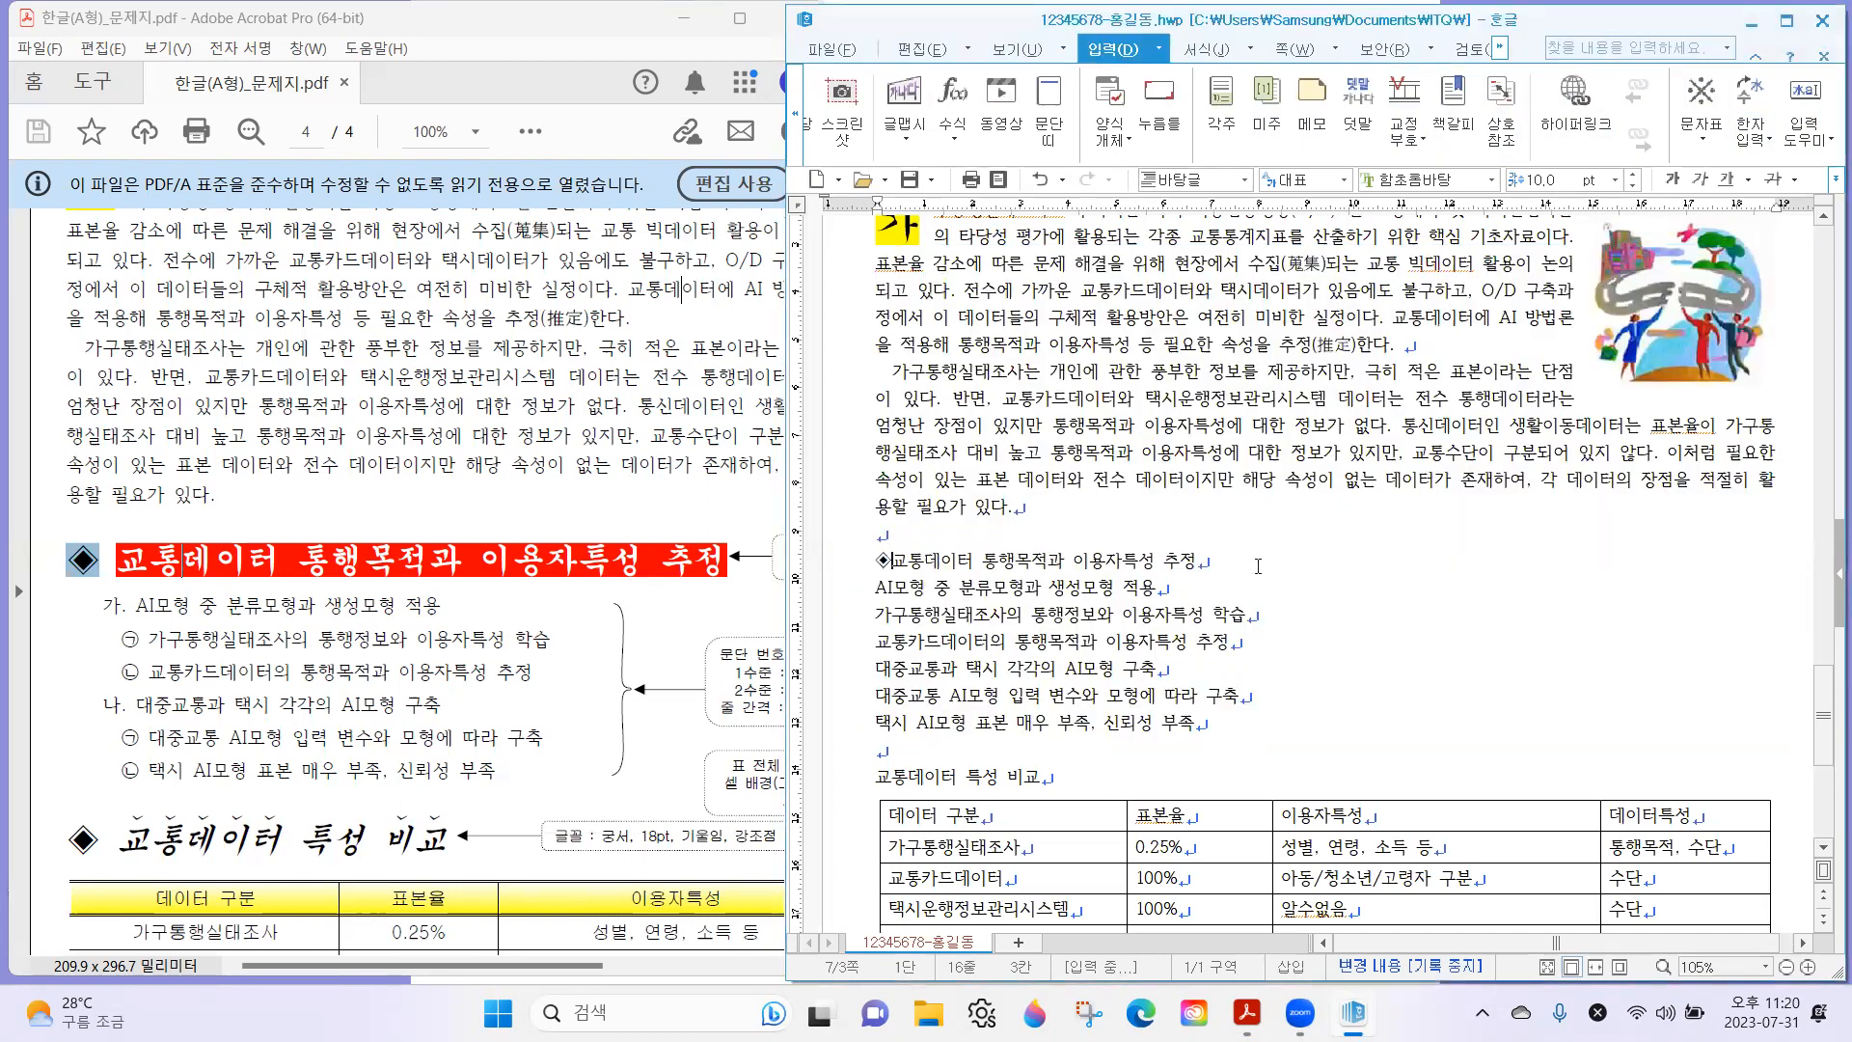
Highlight the formatting note beside the first subheading on the exam sheet to check its font requirements.
left_click(101, 558)
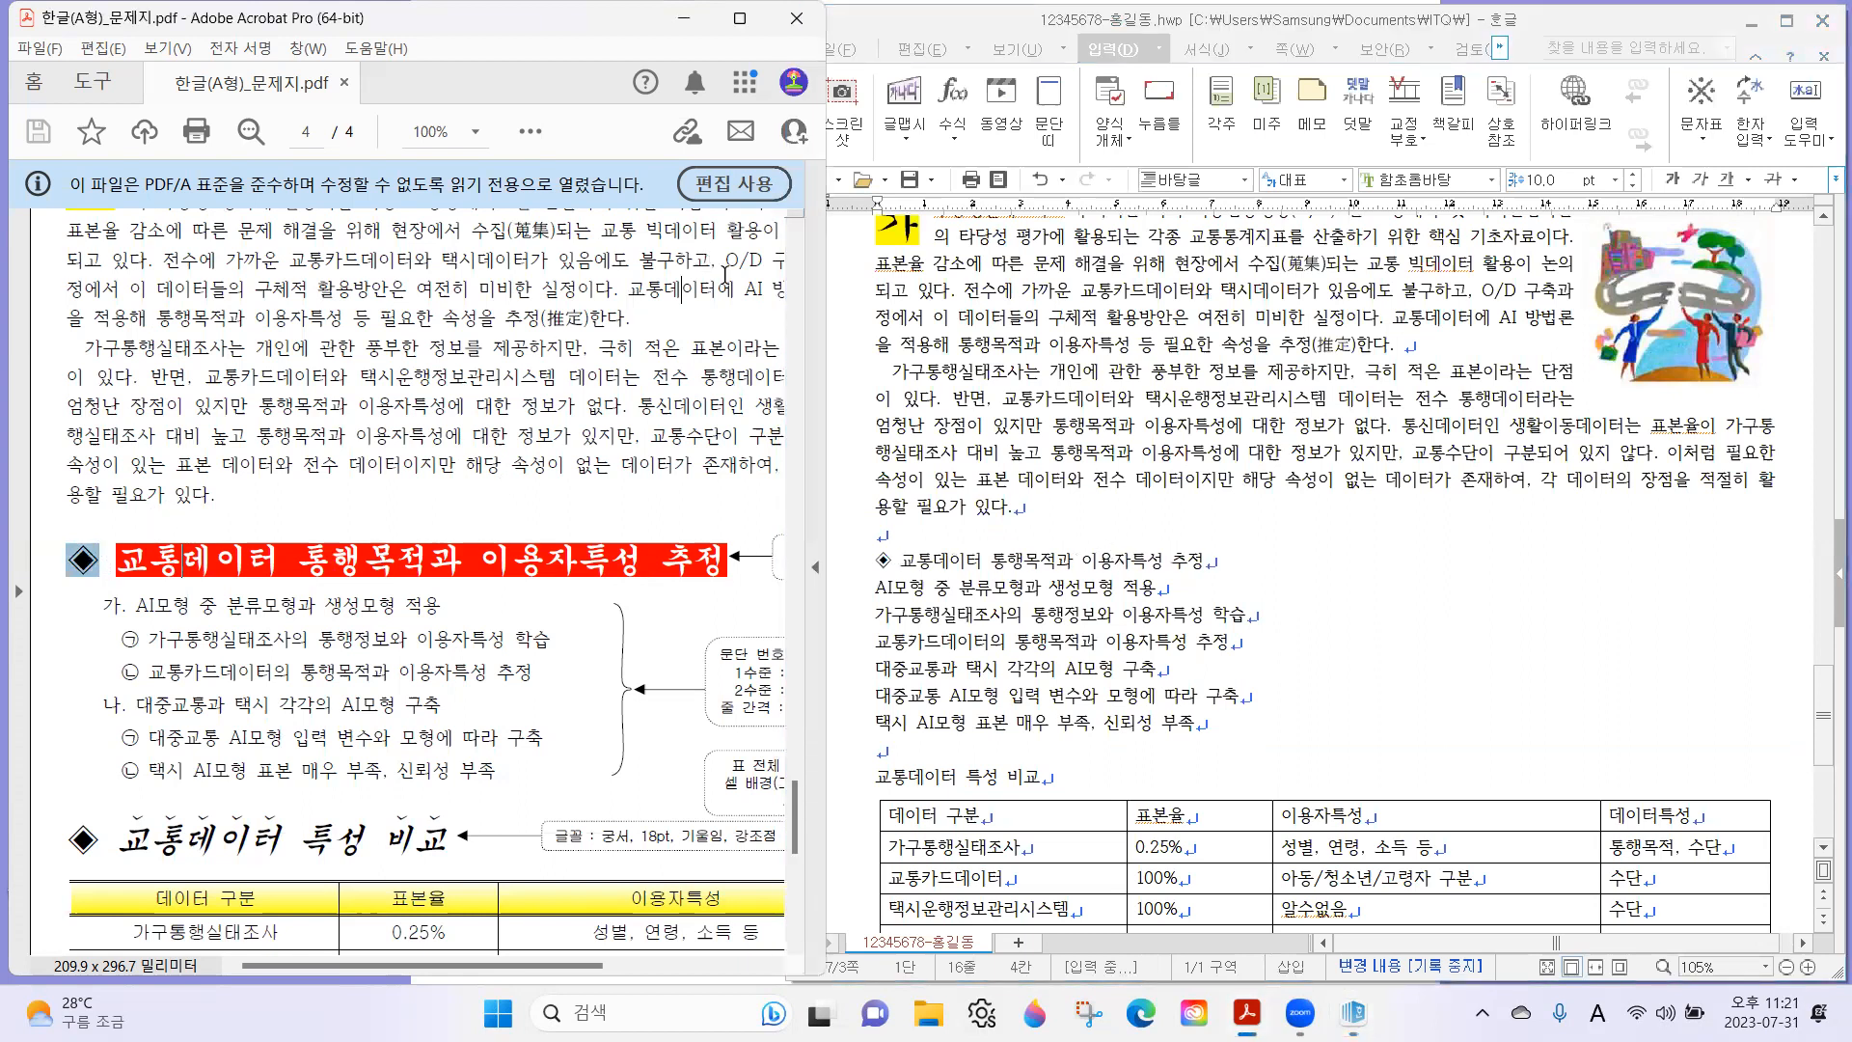
left_click(693, 548)
scroll(656, 564, "down", 1)
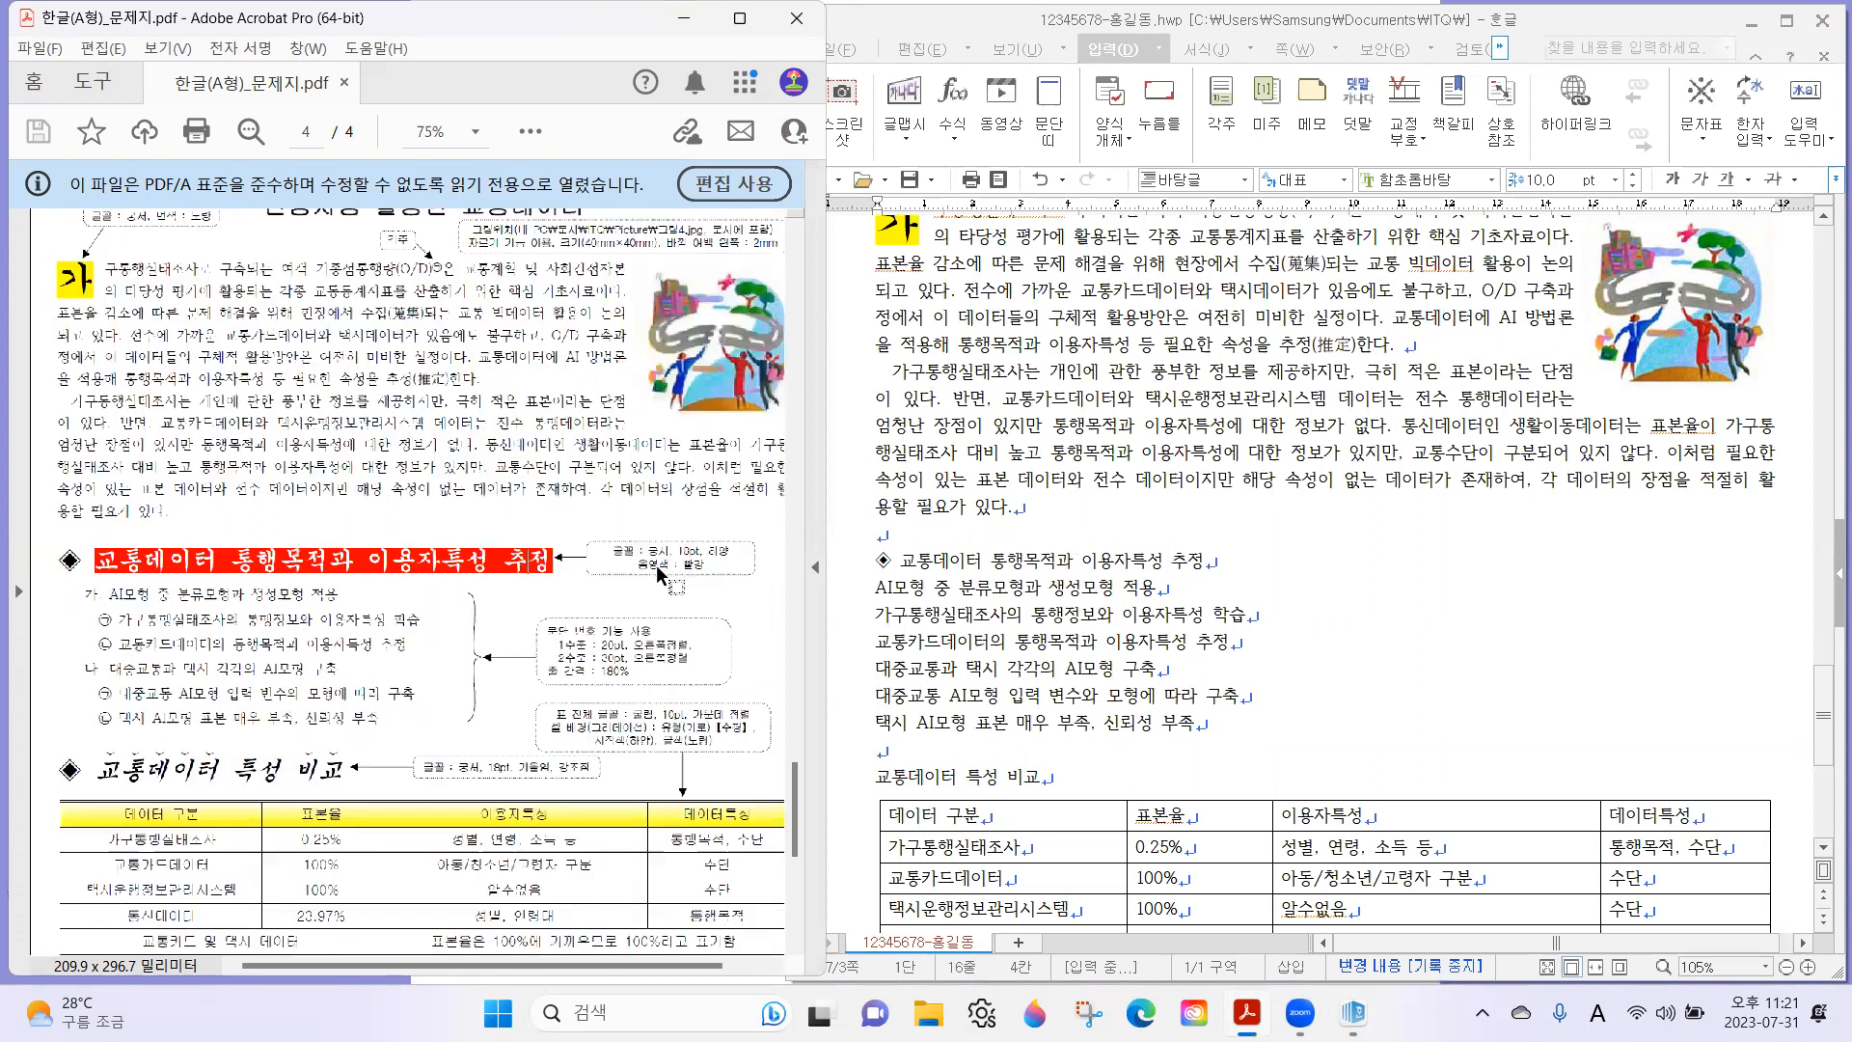
left_click_drag(580, 534, 756, 587)
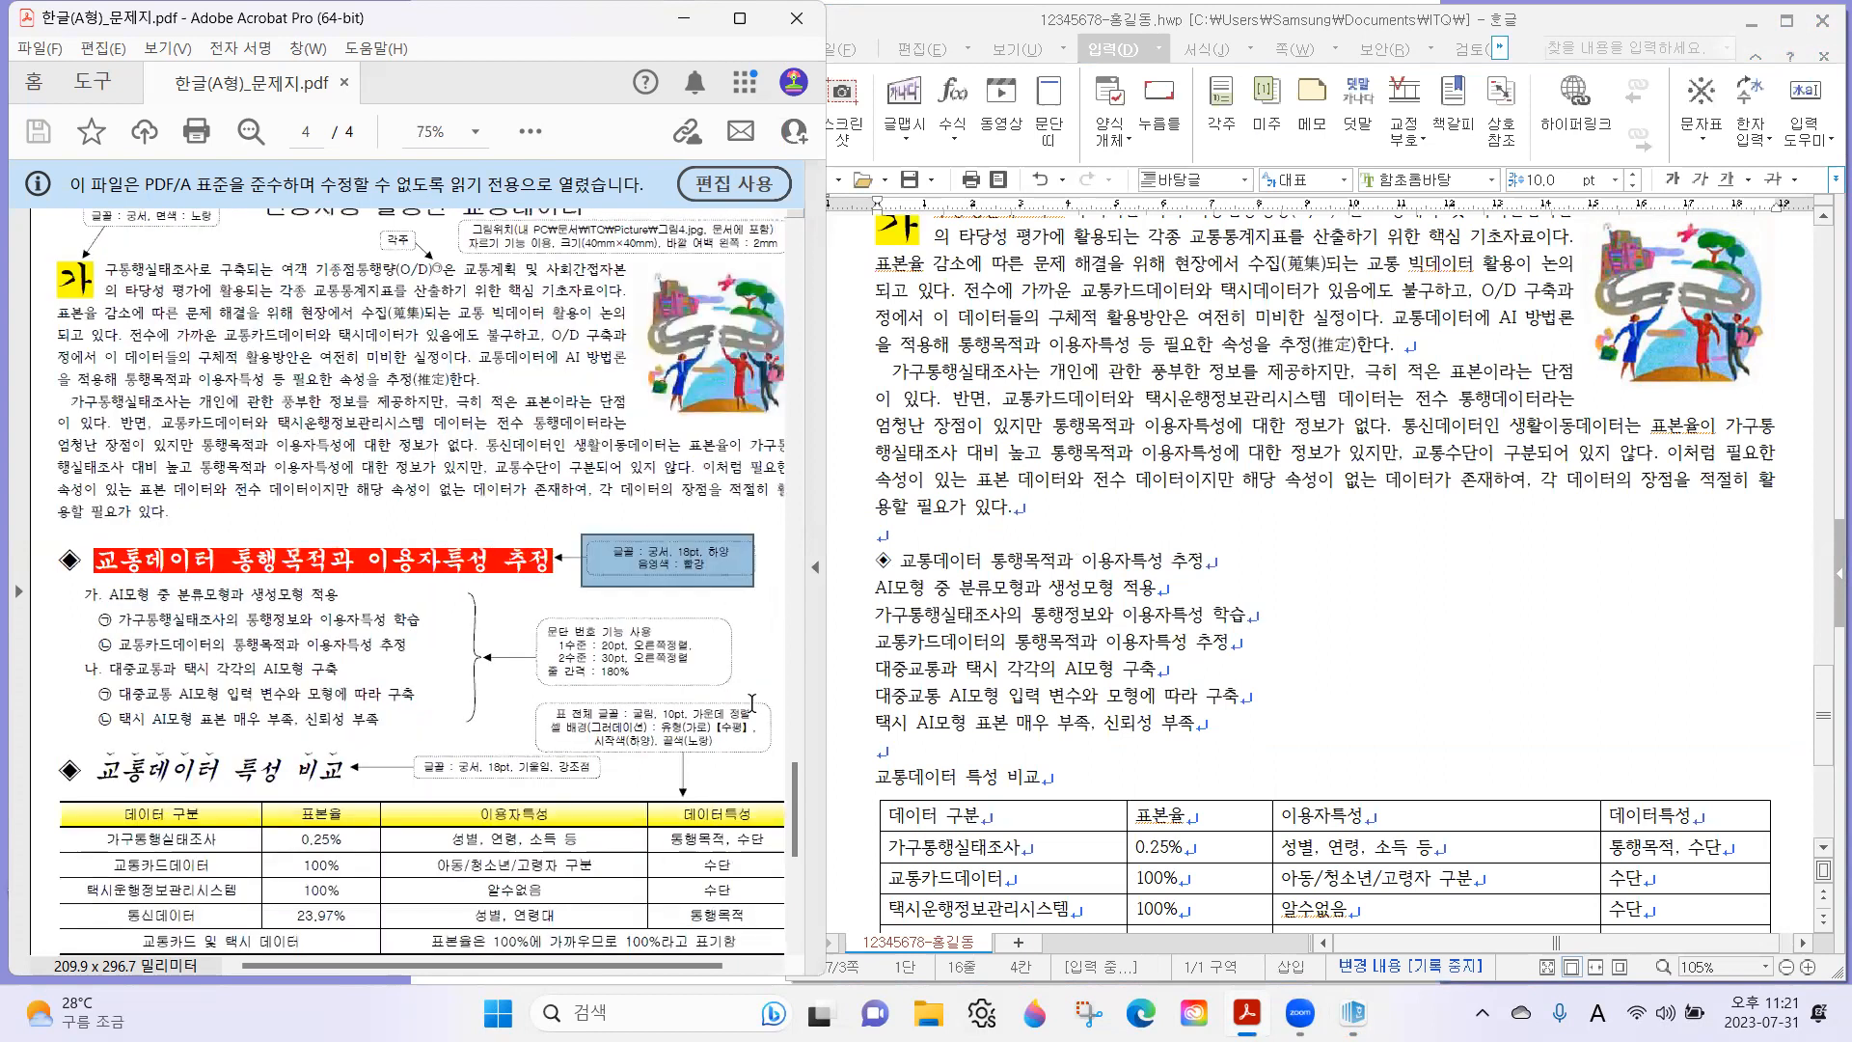
mouse_move(588, 531)
left_mouse_down()
mouse_move(617, 559)
mouse_move(747, 579)
mouse_move(723, 556)
left_mouse_up()
left_click_drag(702, 562, 703, 564)
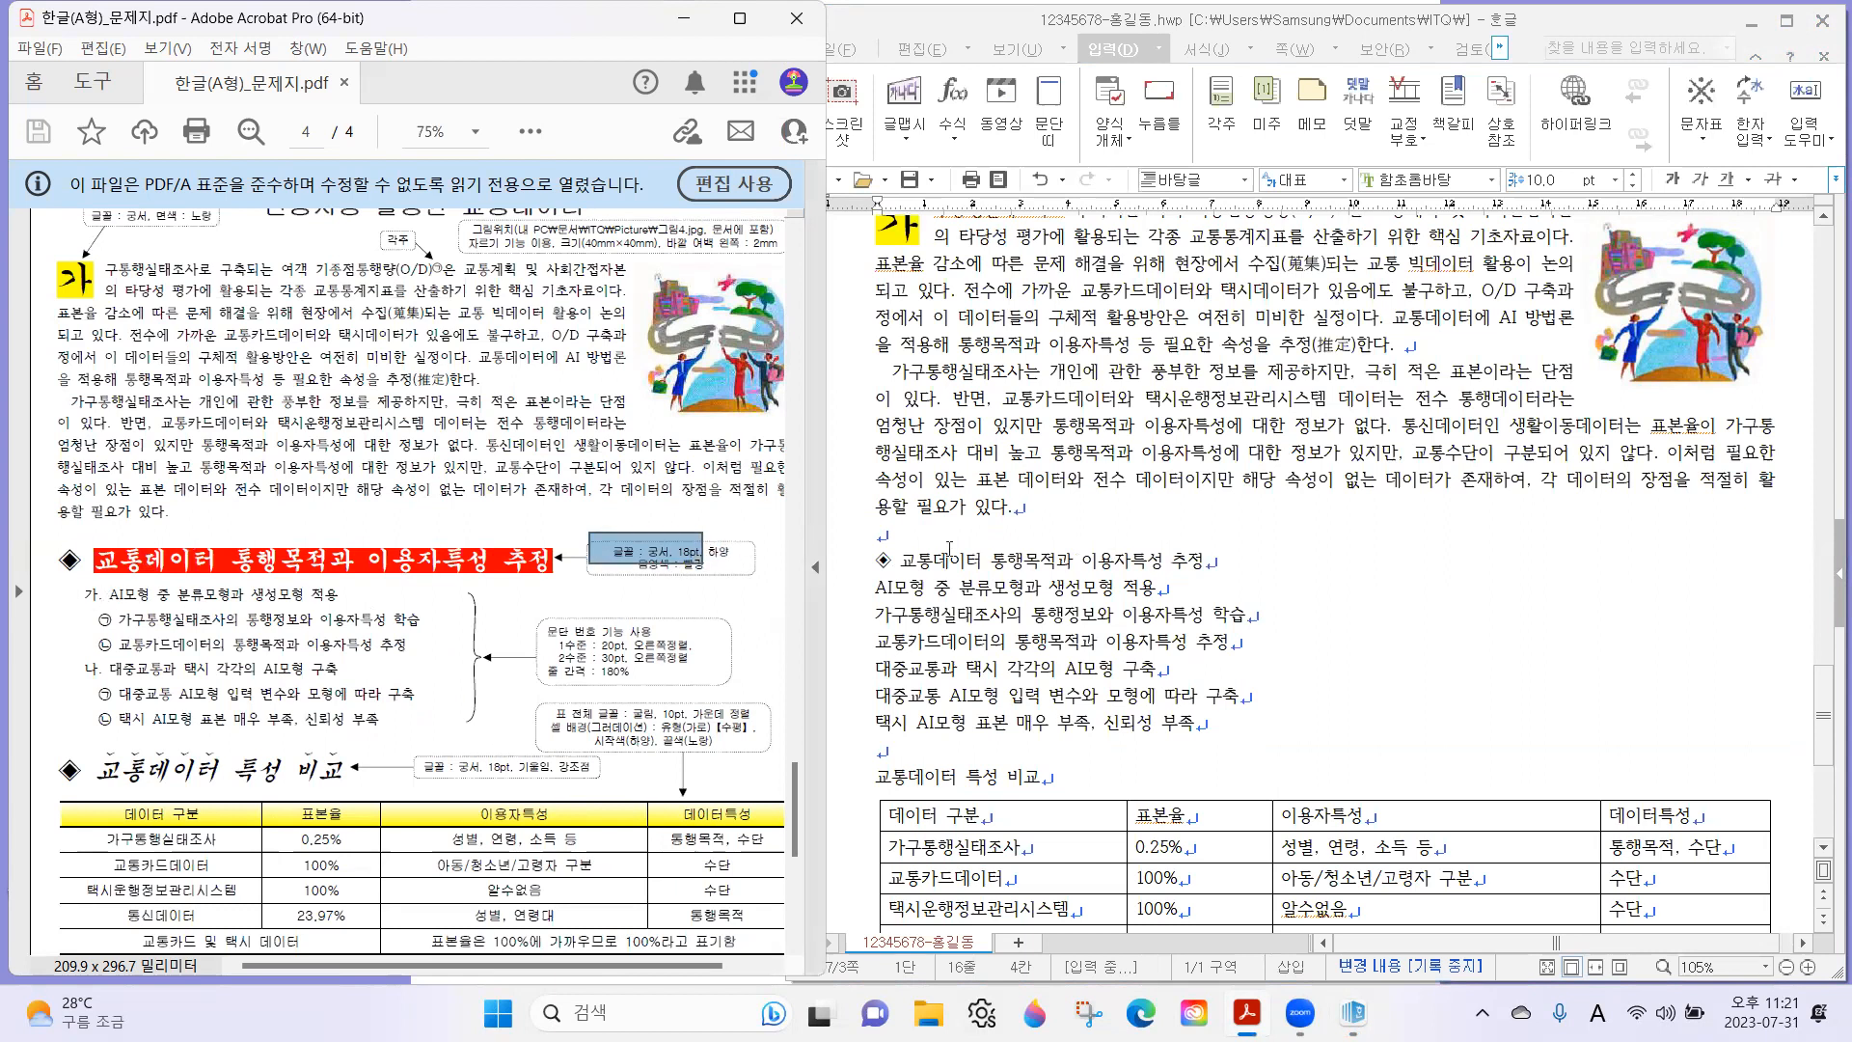
Set the whole first subheading, including its ◈ symbol, to the 궁서 font at 18 pt.
left_click_drag(870, 556, 1224, 561)
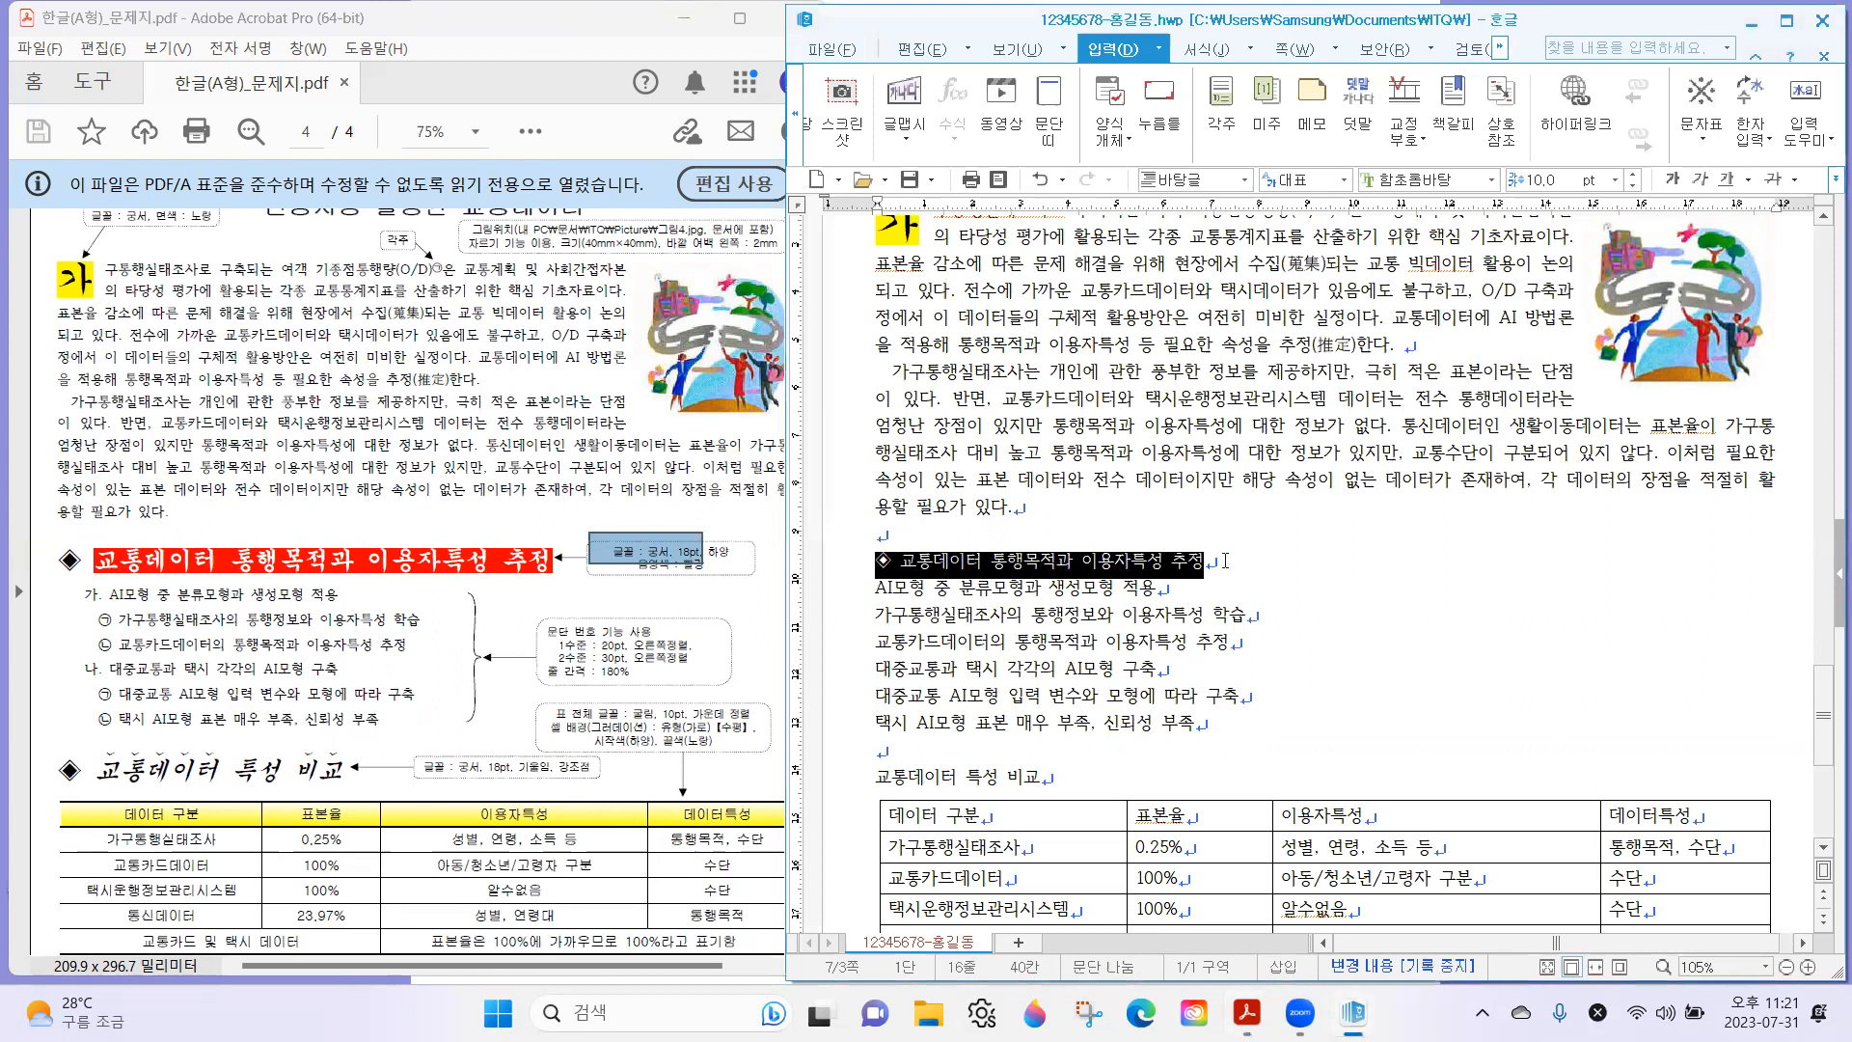
left_click(1452, 183)
type("궁서")
key("Return")
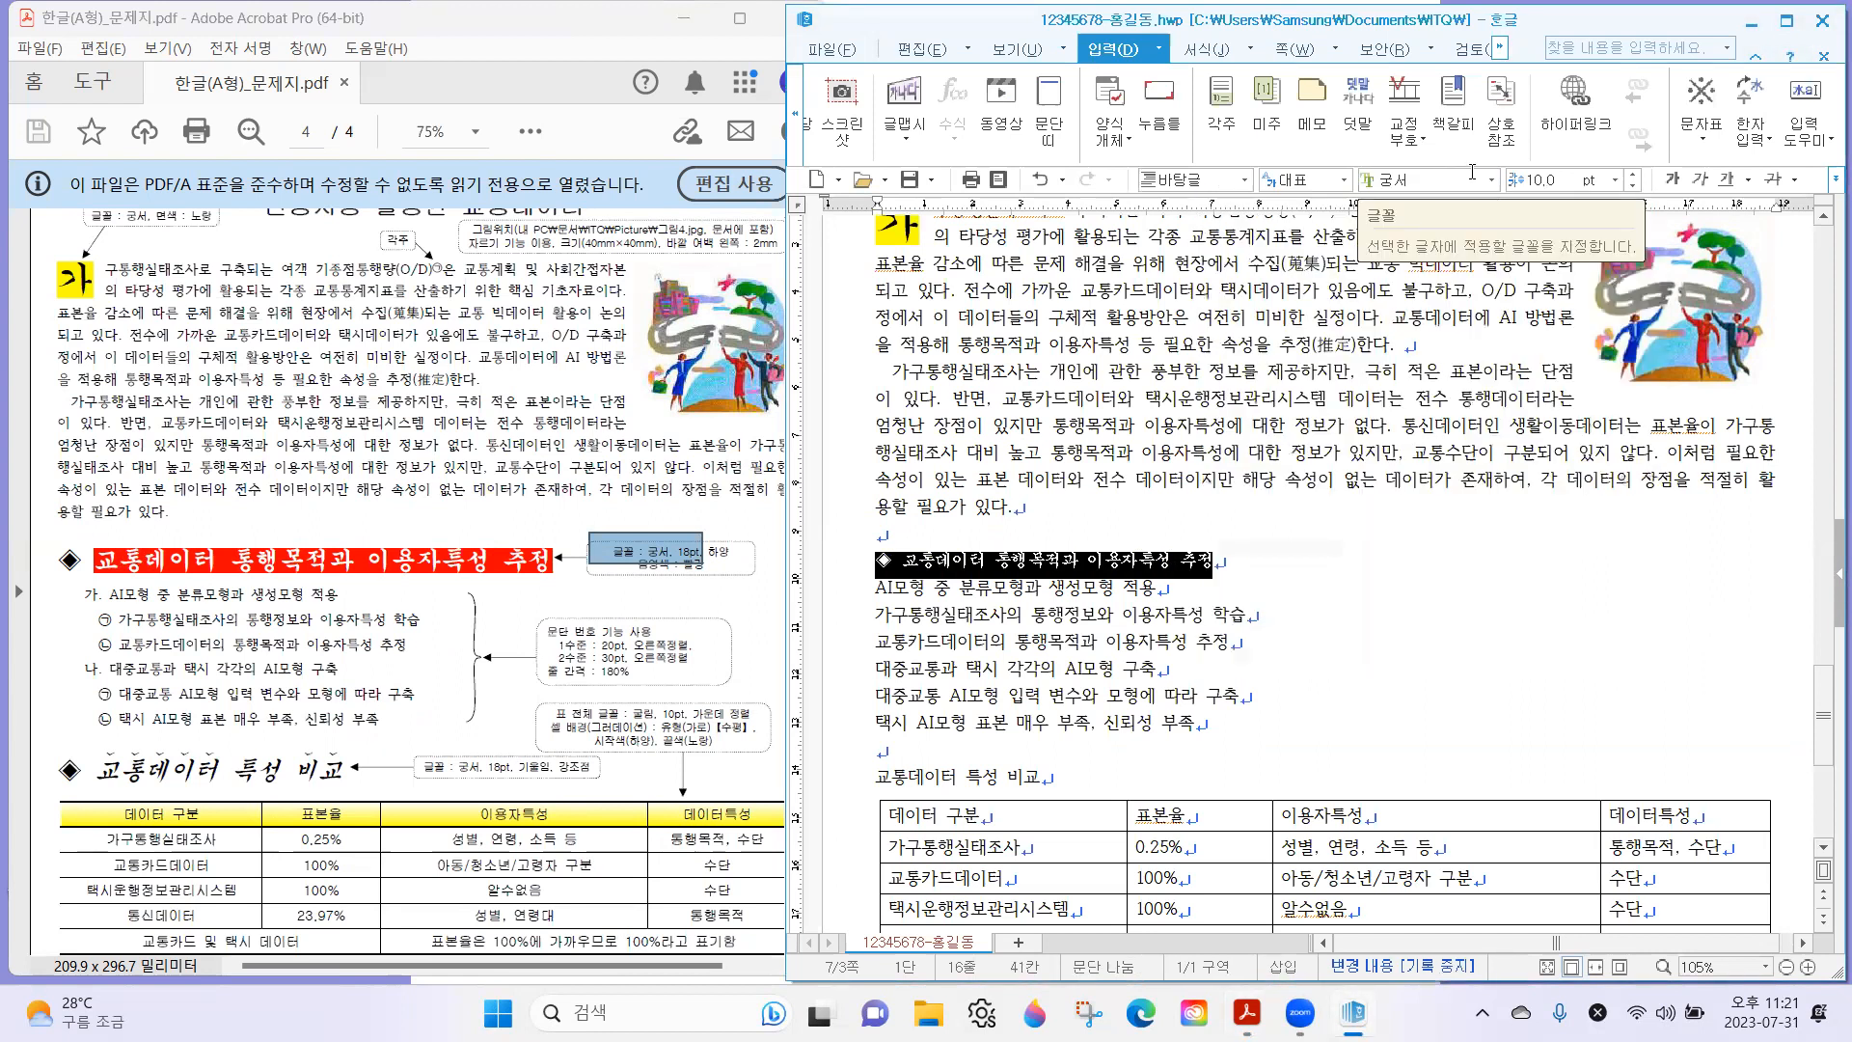
left_click(1540, 183)
type("18")
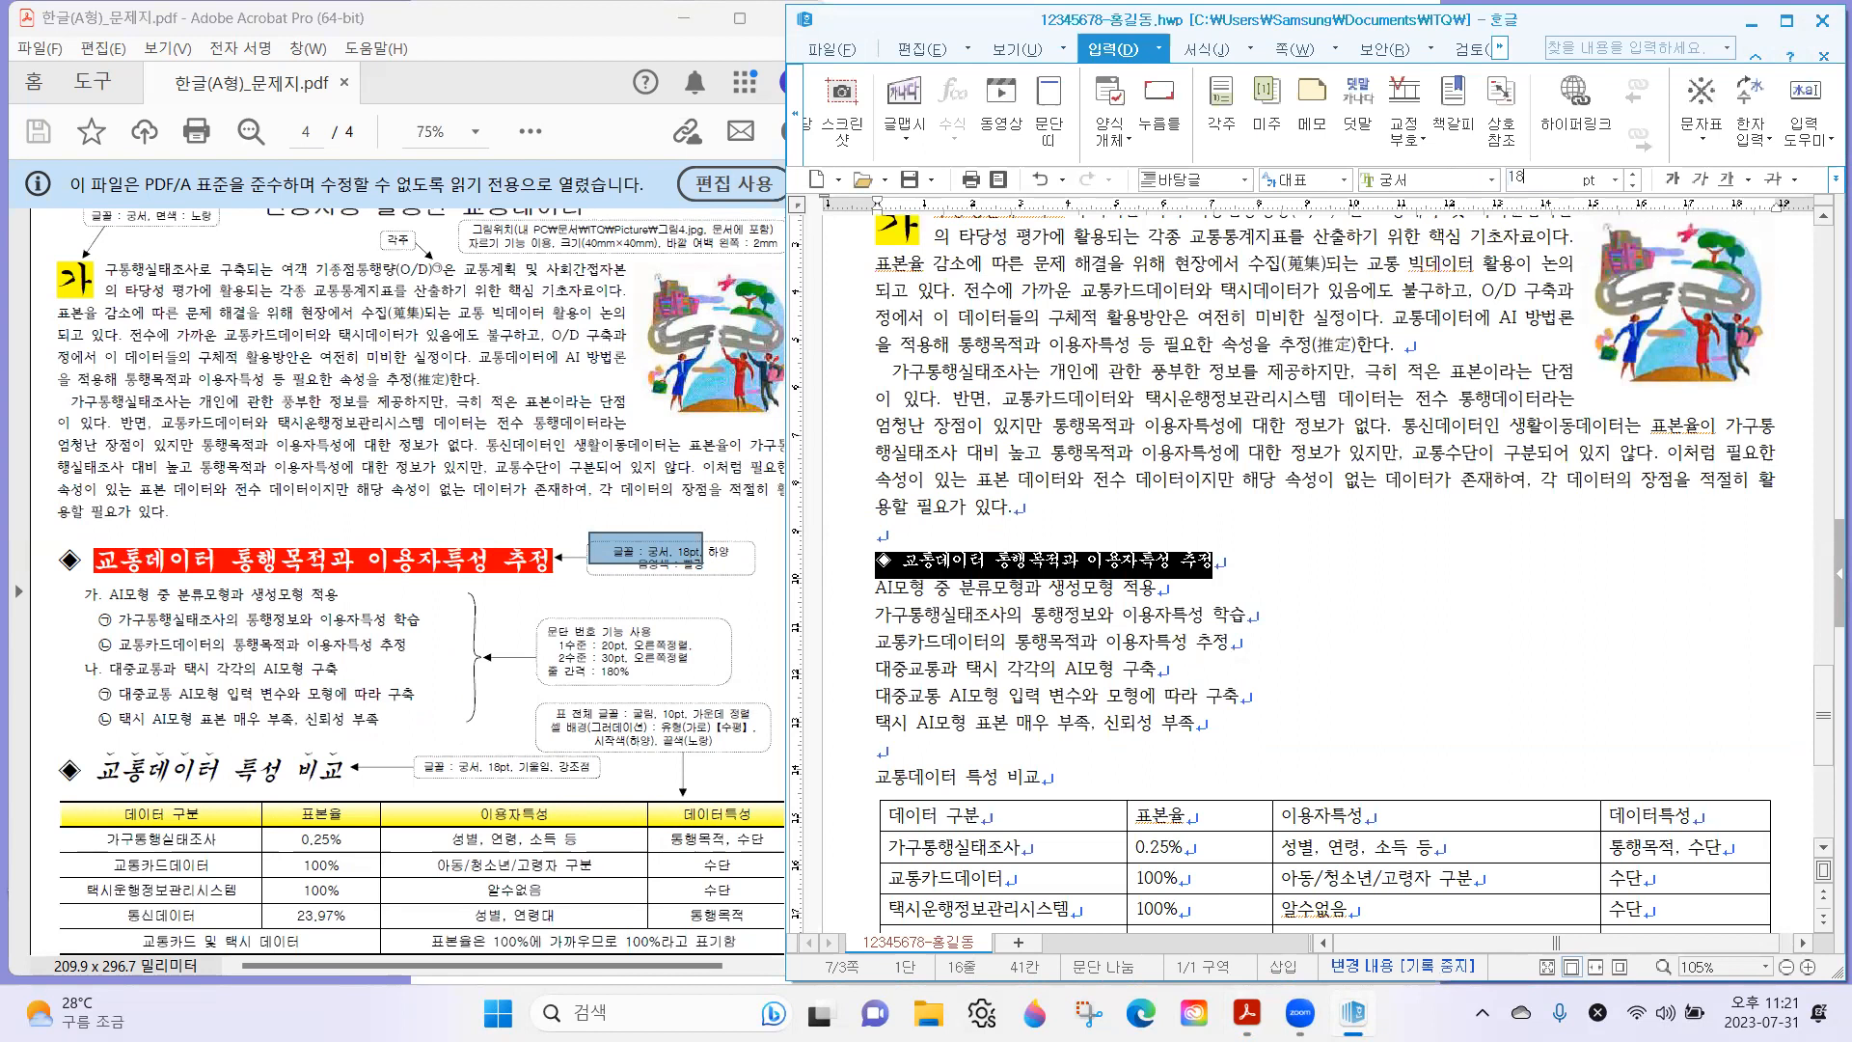
key("Return")
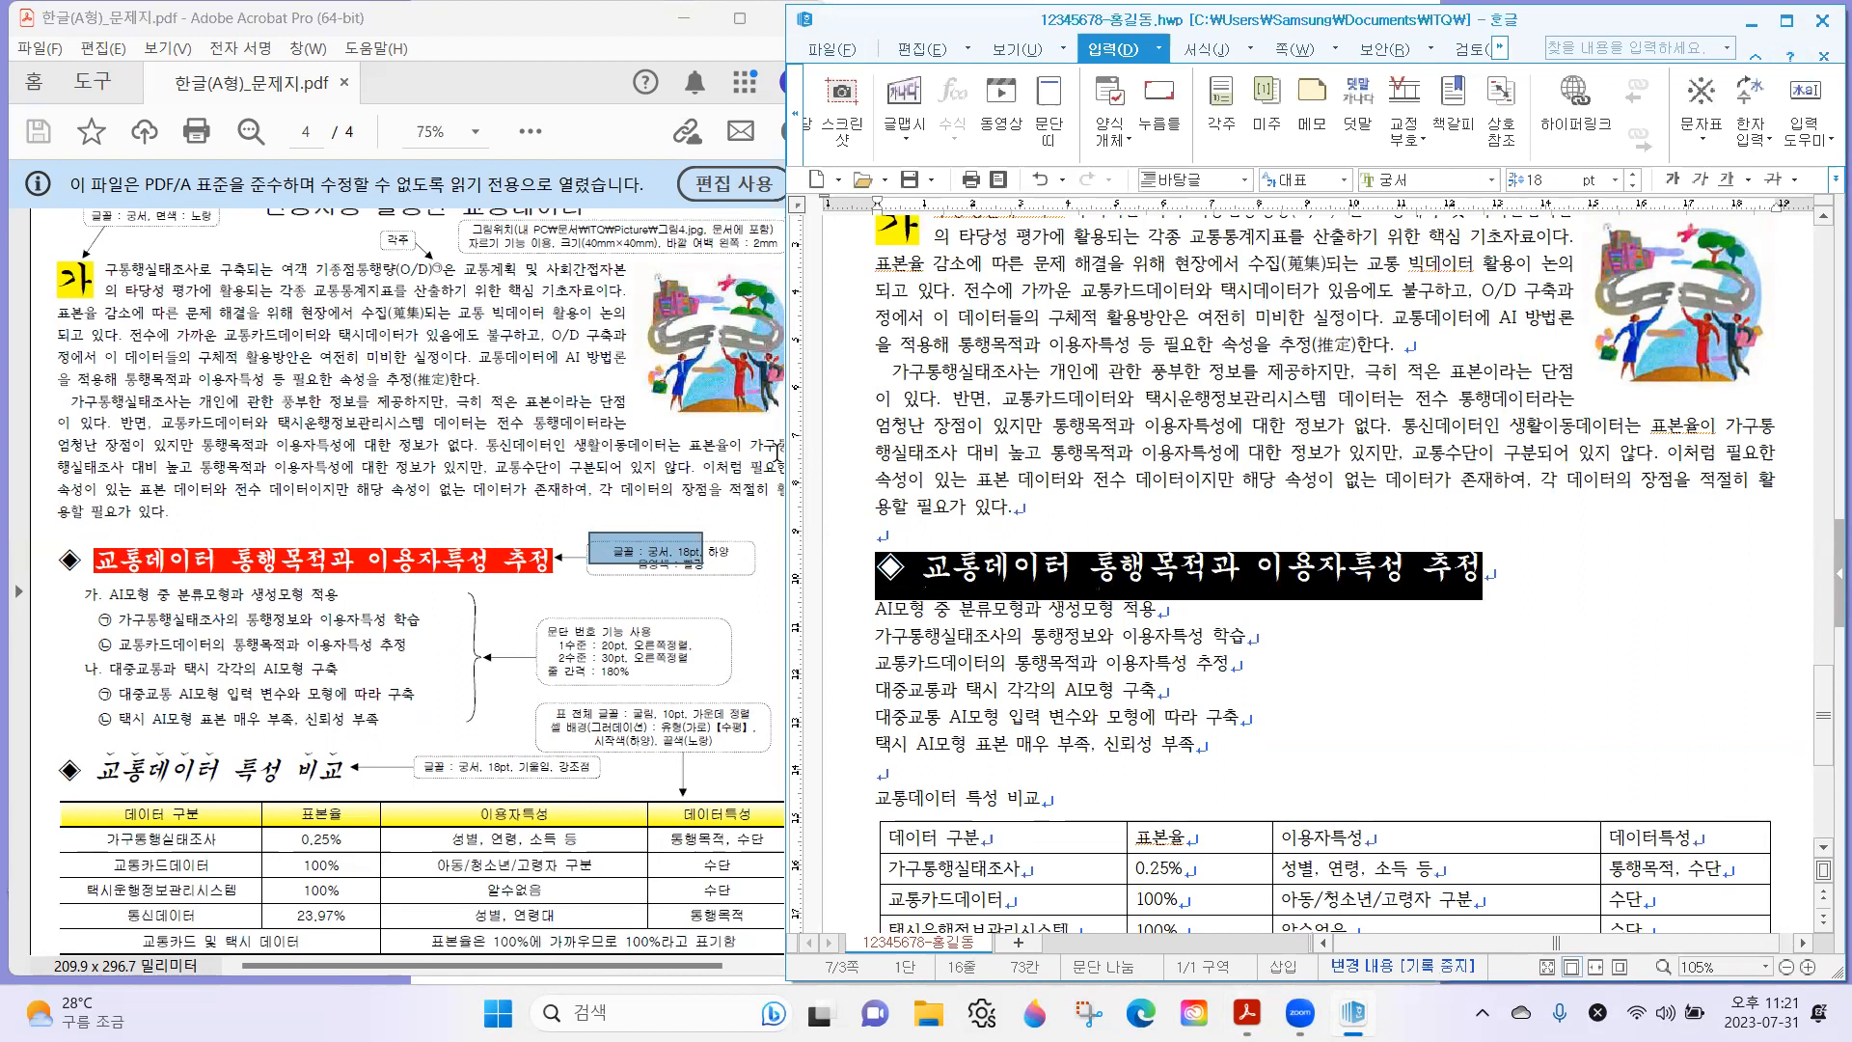
Give the first subheading's text, excluding the ◈ symbol, a white 글자 색 and a 빨강 음영 색 in its 글자 모양.
left_click(725, 569)
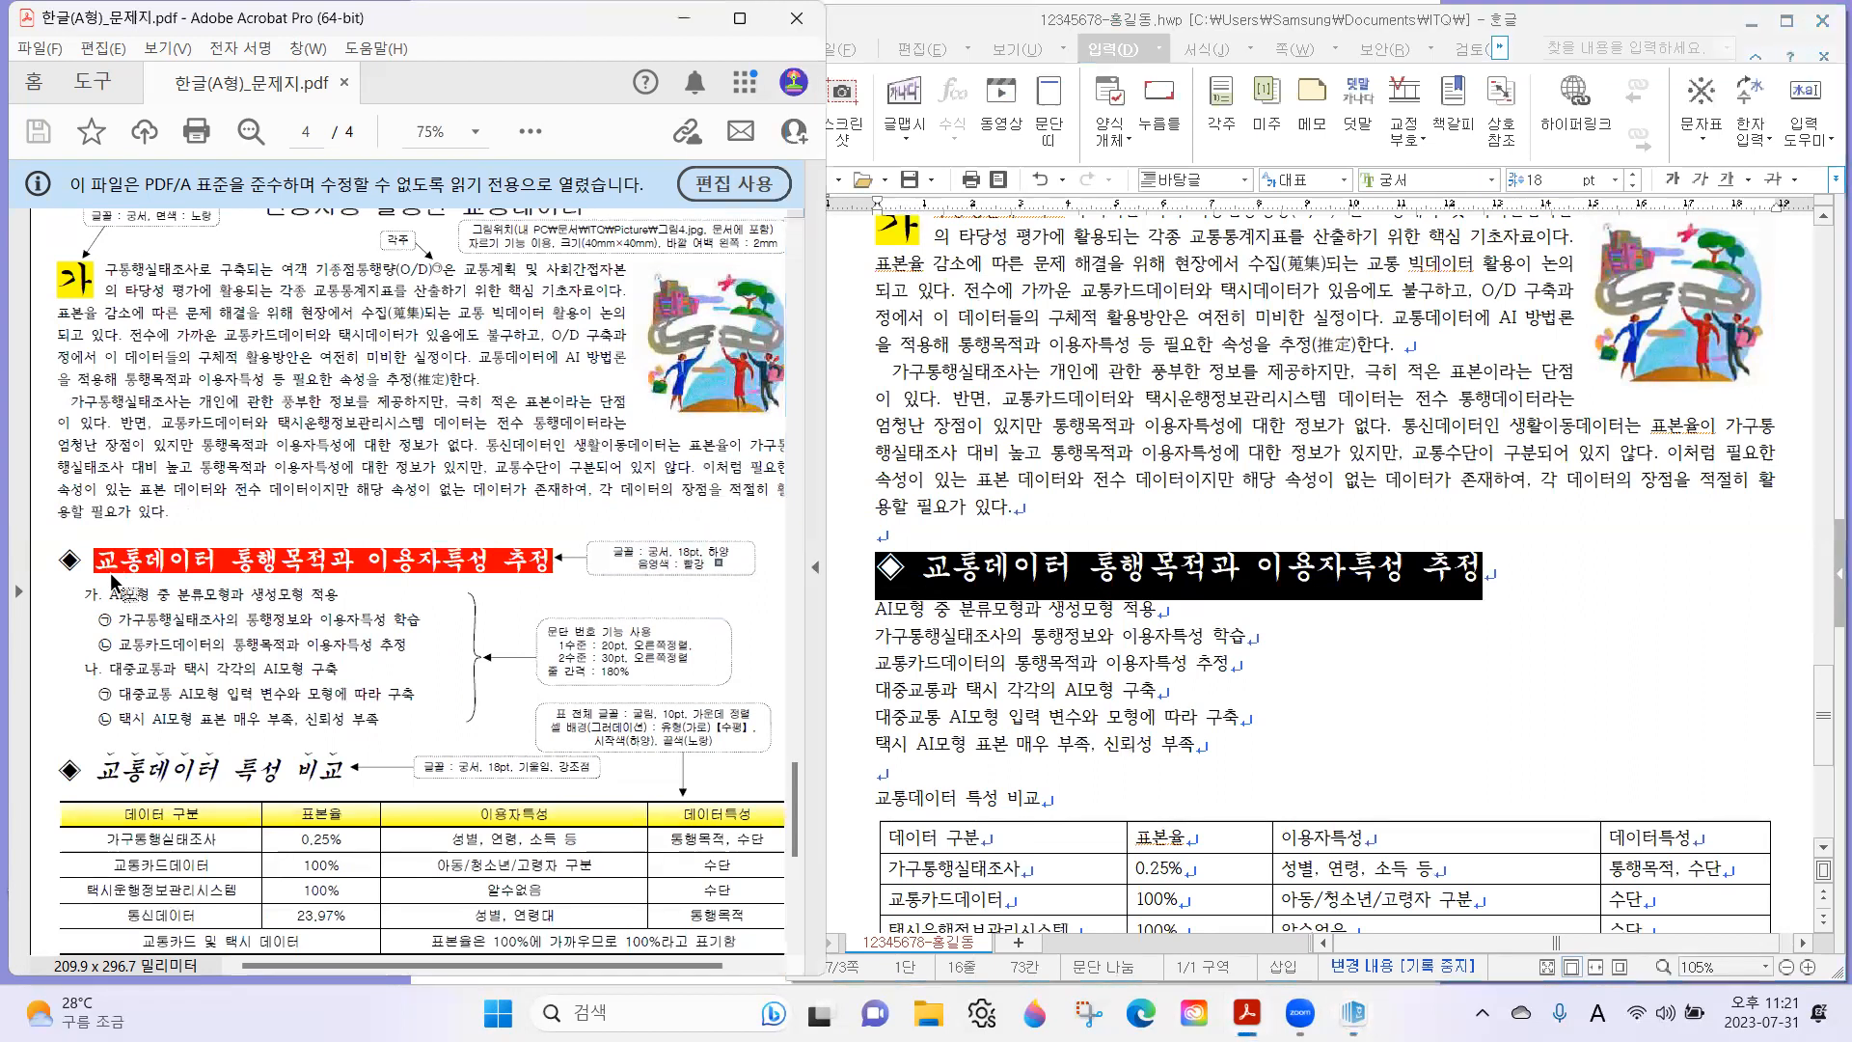
left_click_drag(94, 559, 551, 569)
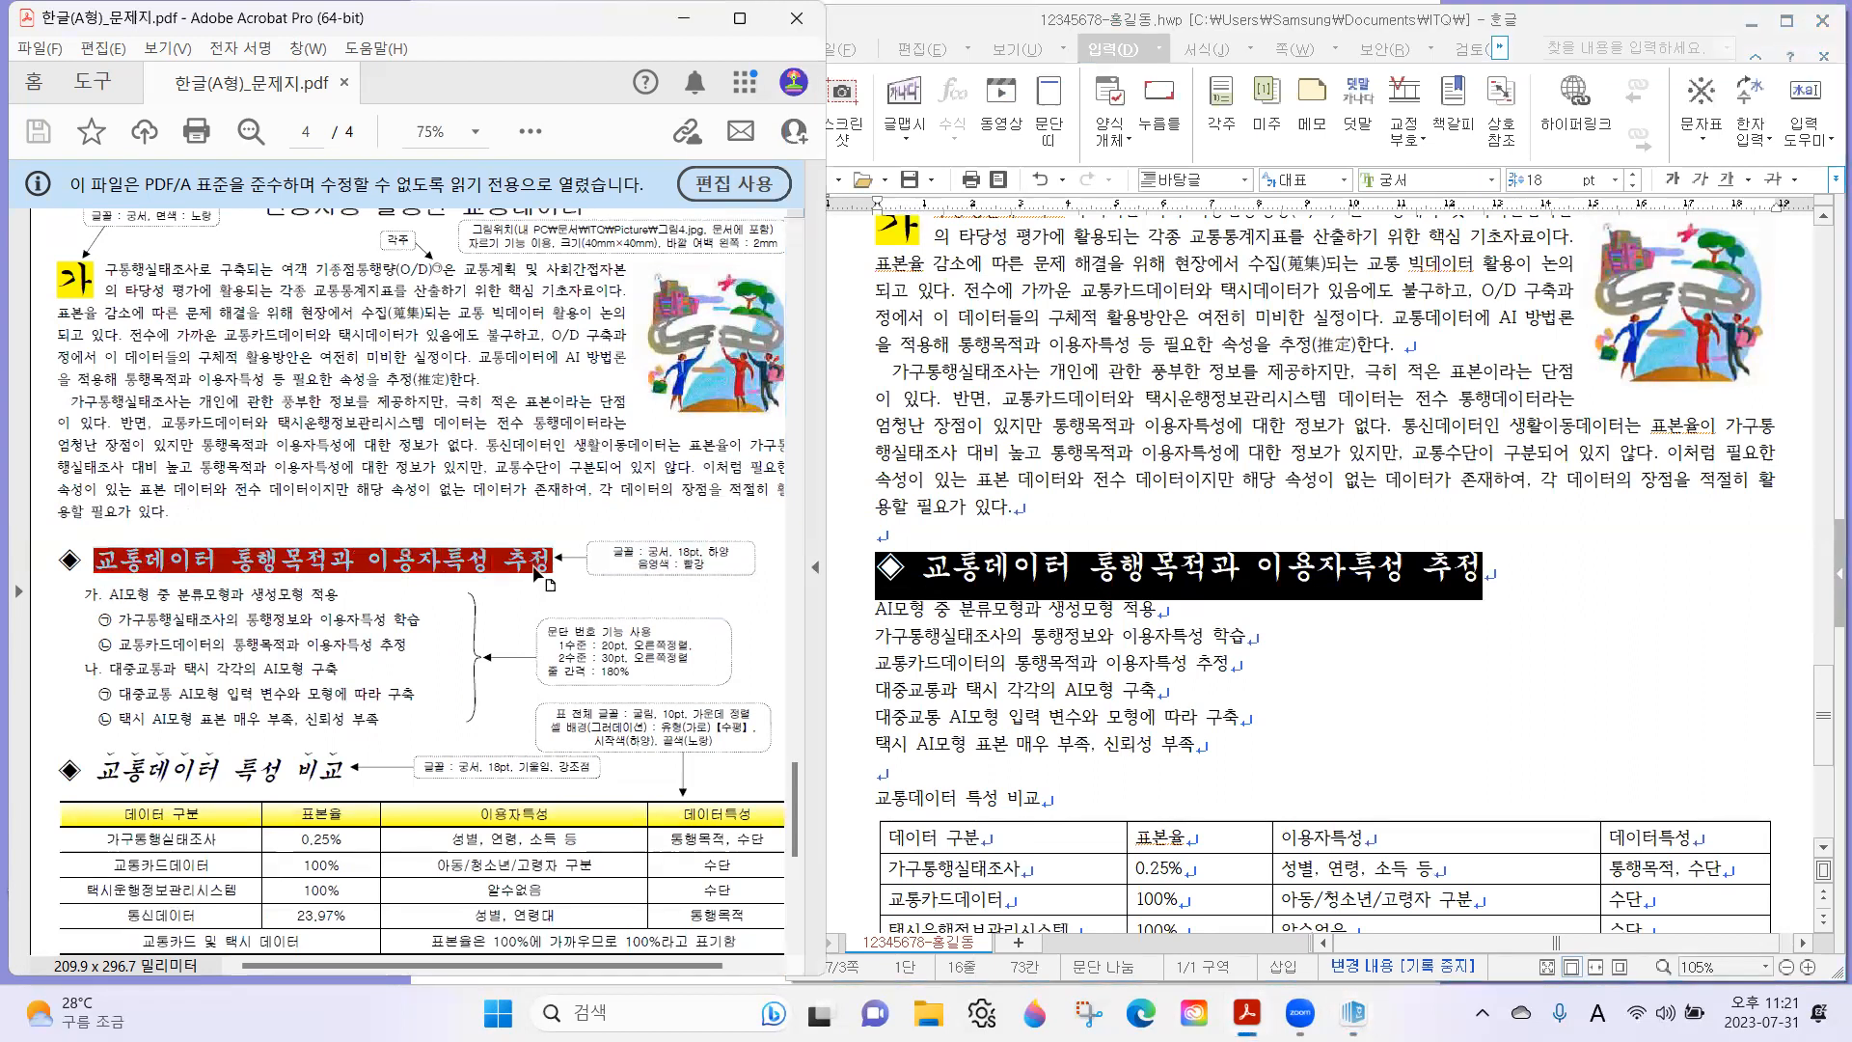
left_click(1097, 570)
left_click_drag(929, 569, 1541, 574)
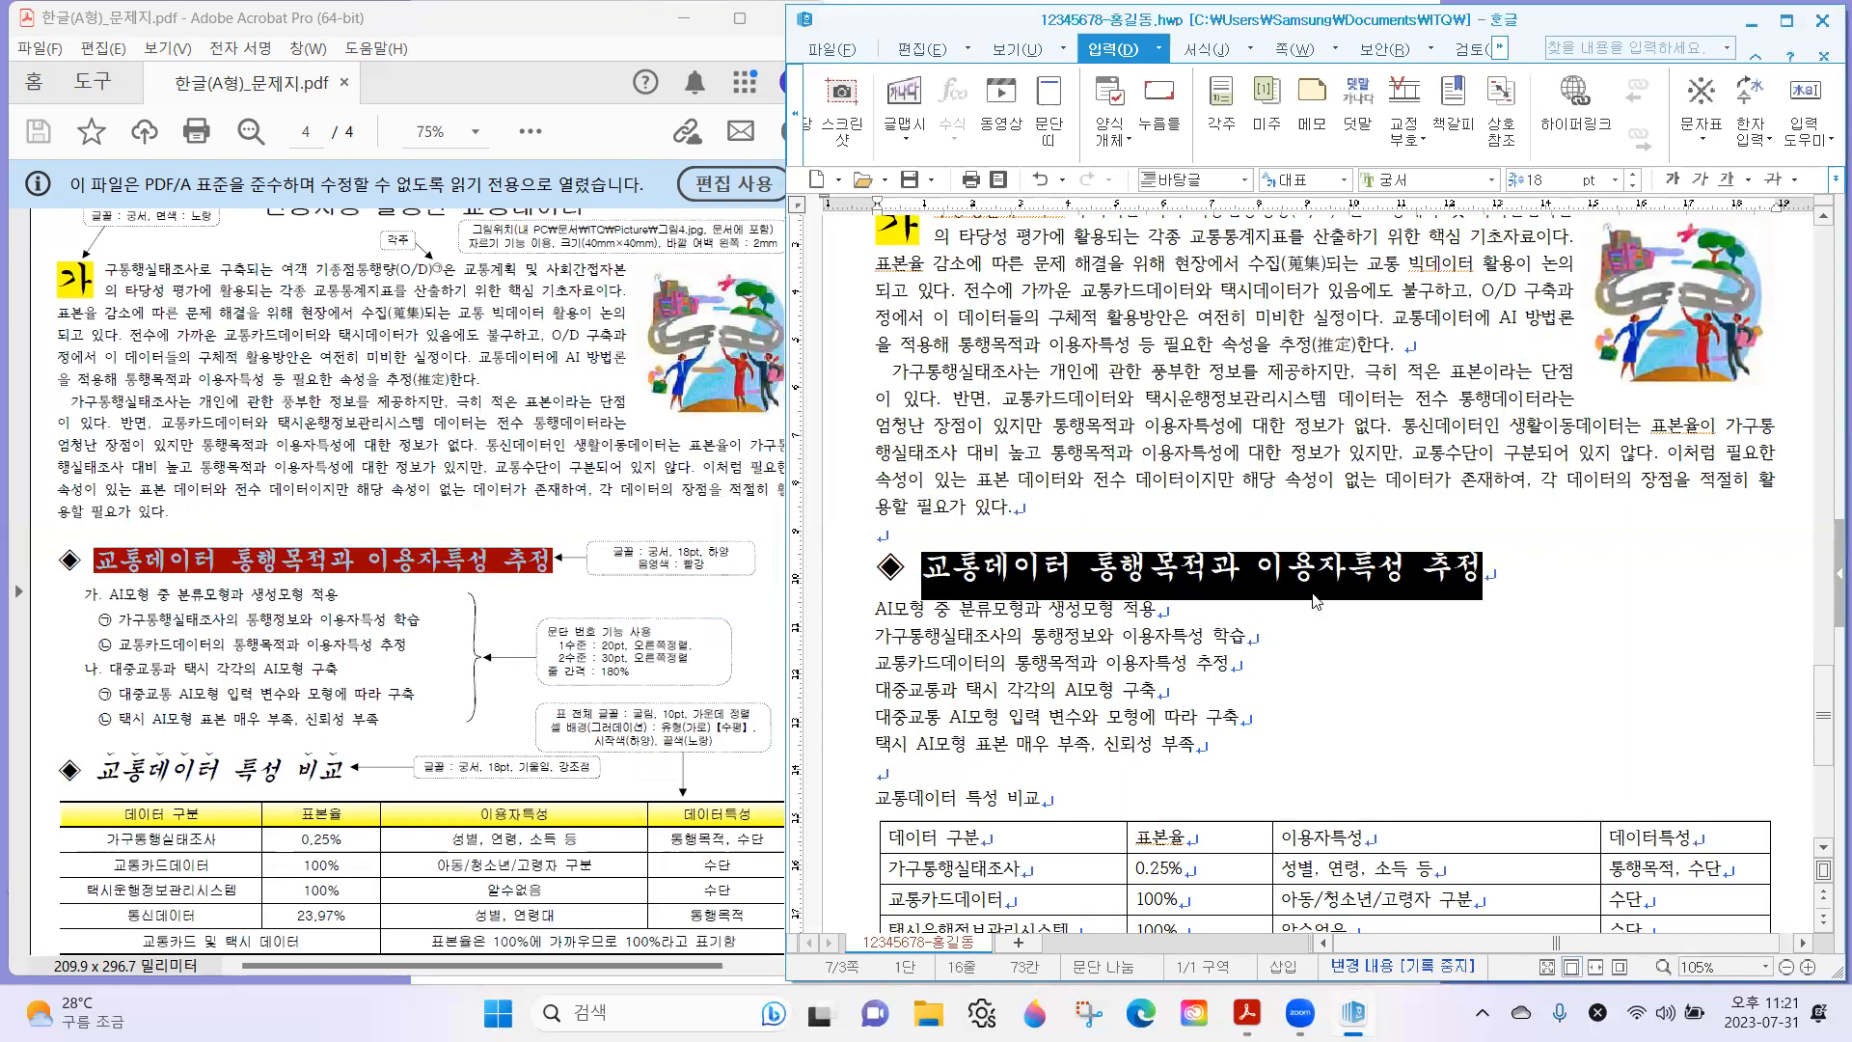
right_click(1243, 579)
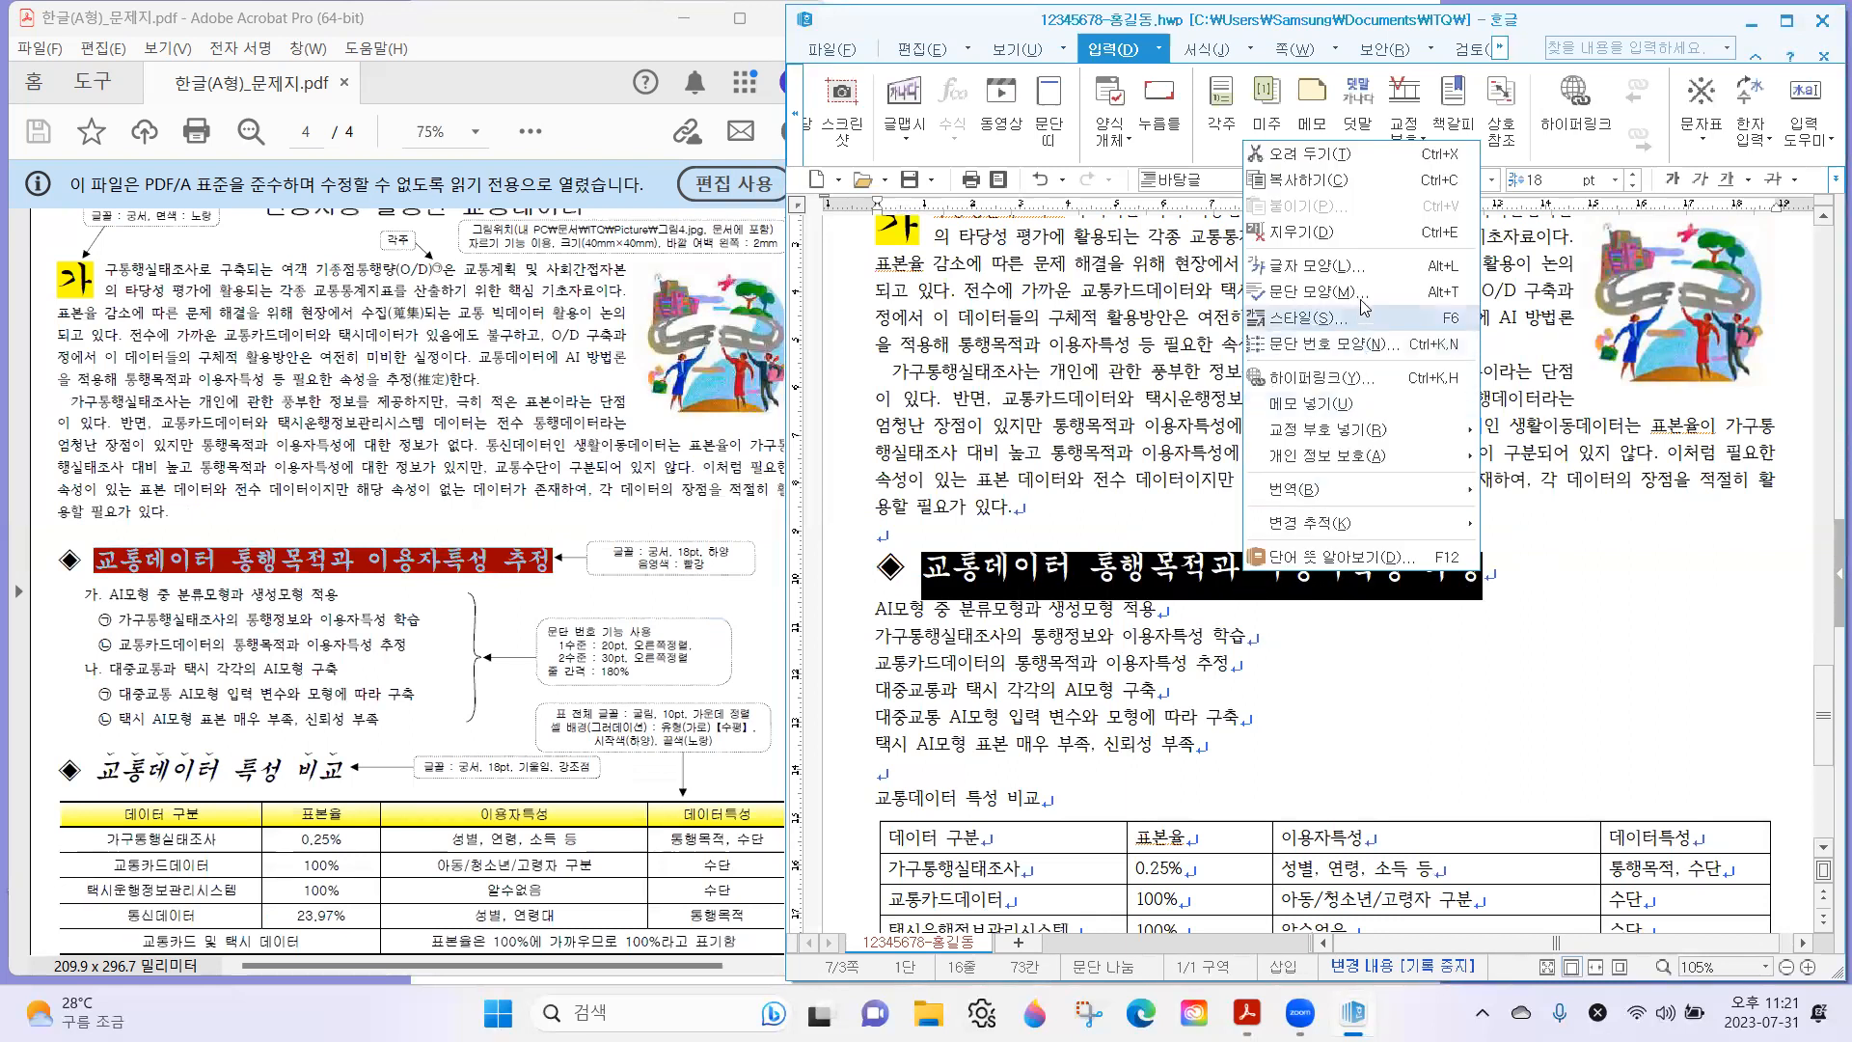
left_click(1307, 265)
left_click(1157, 575)
left_click(1111, 633)
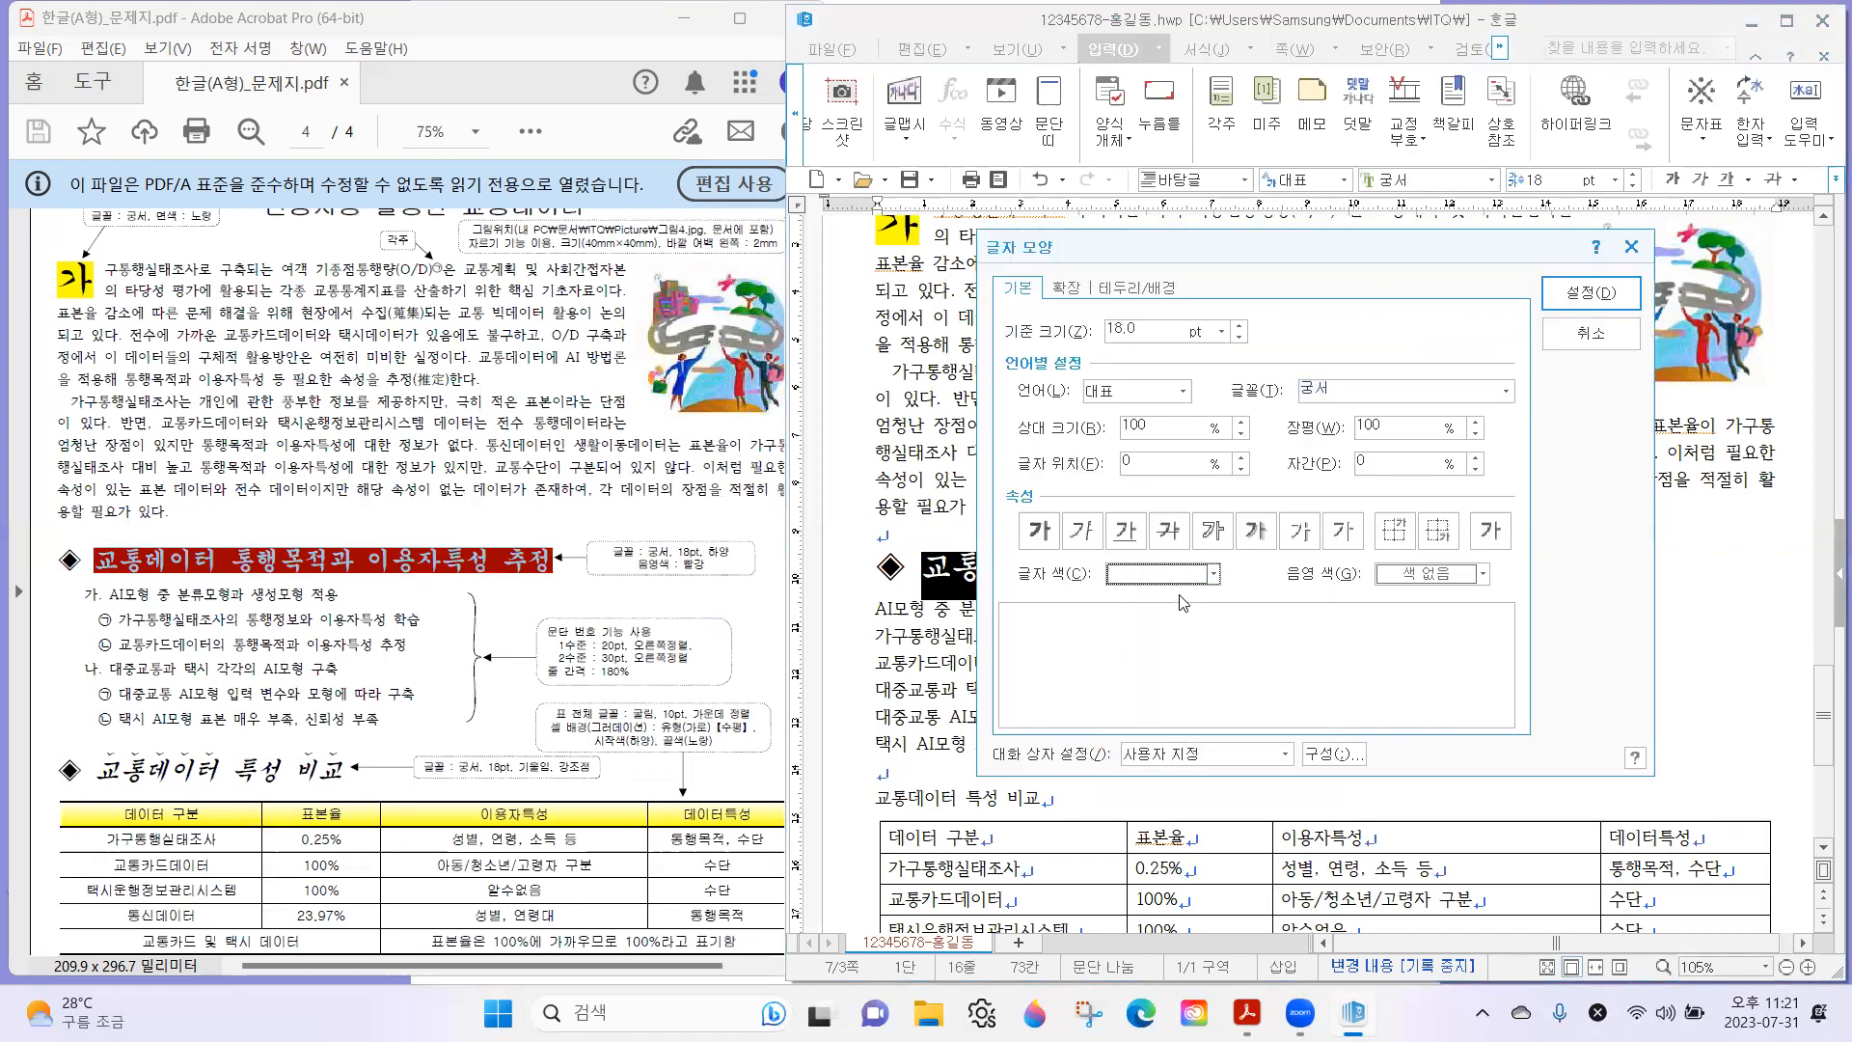
left_click(1432, 573)
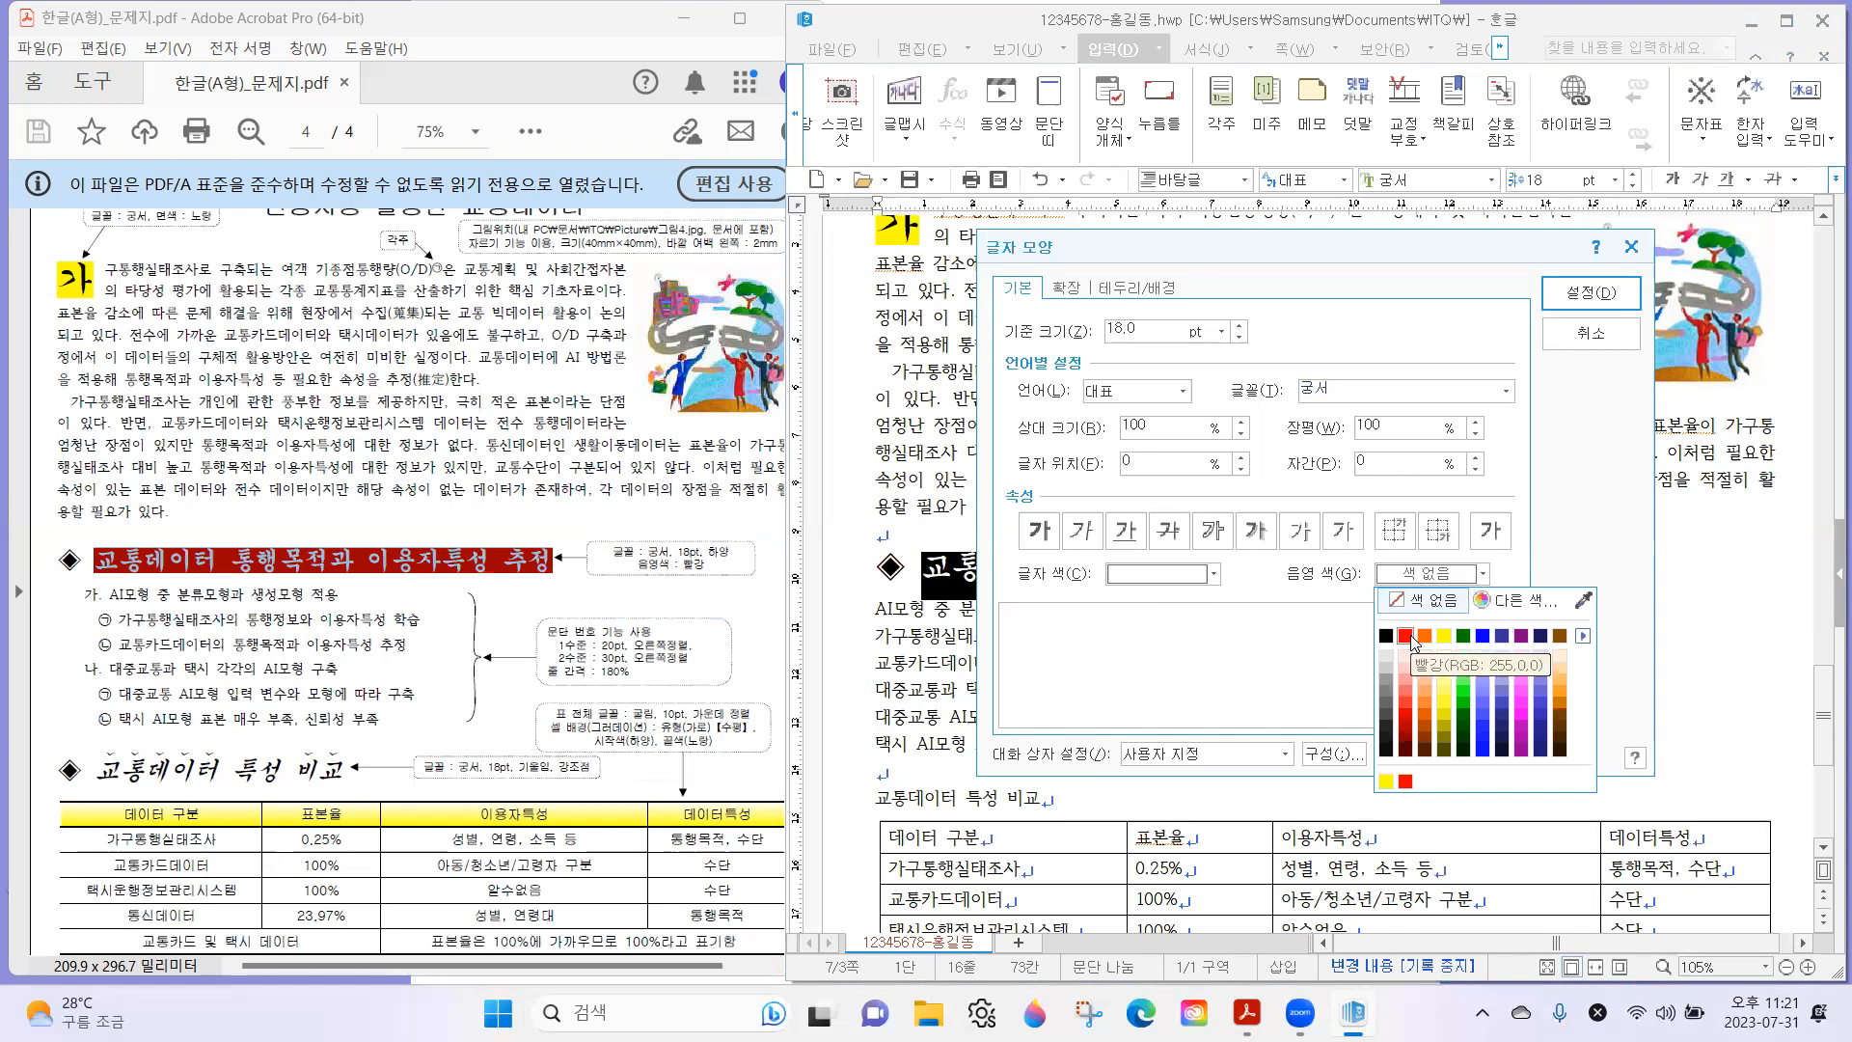
left_click(1406, 636)
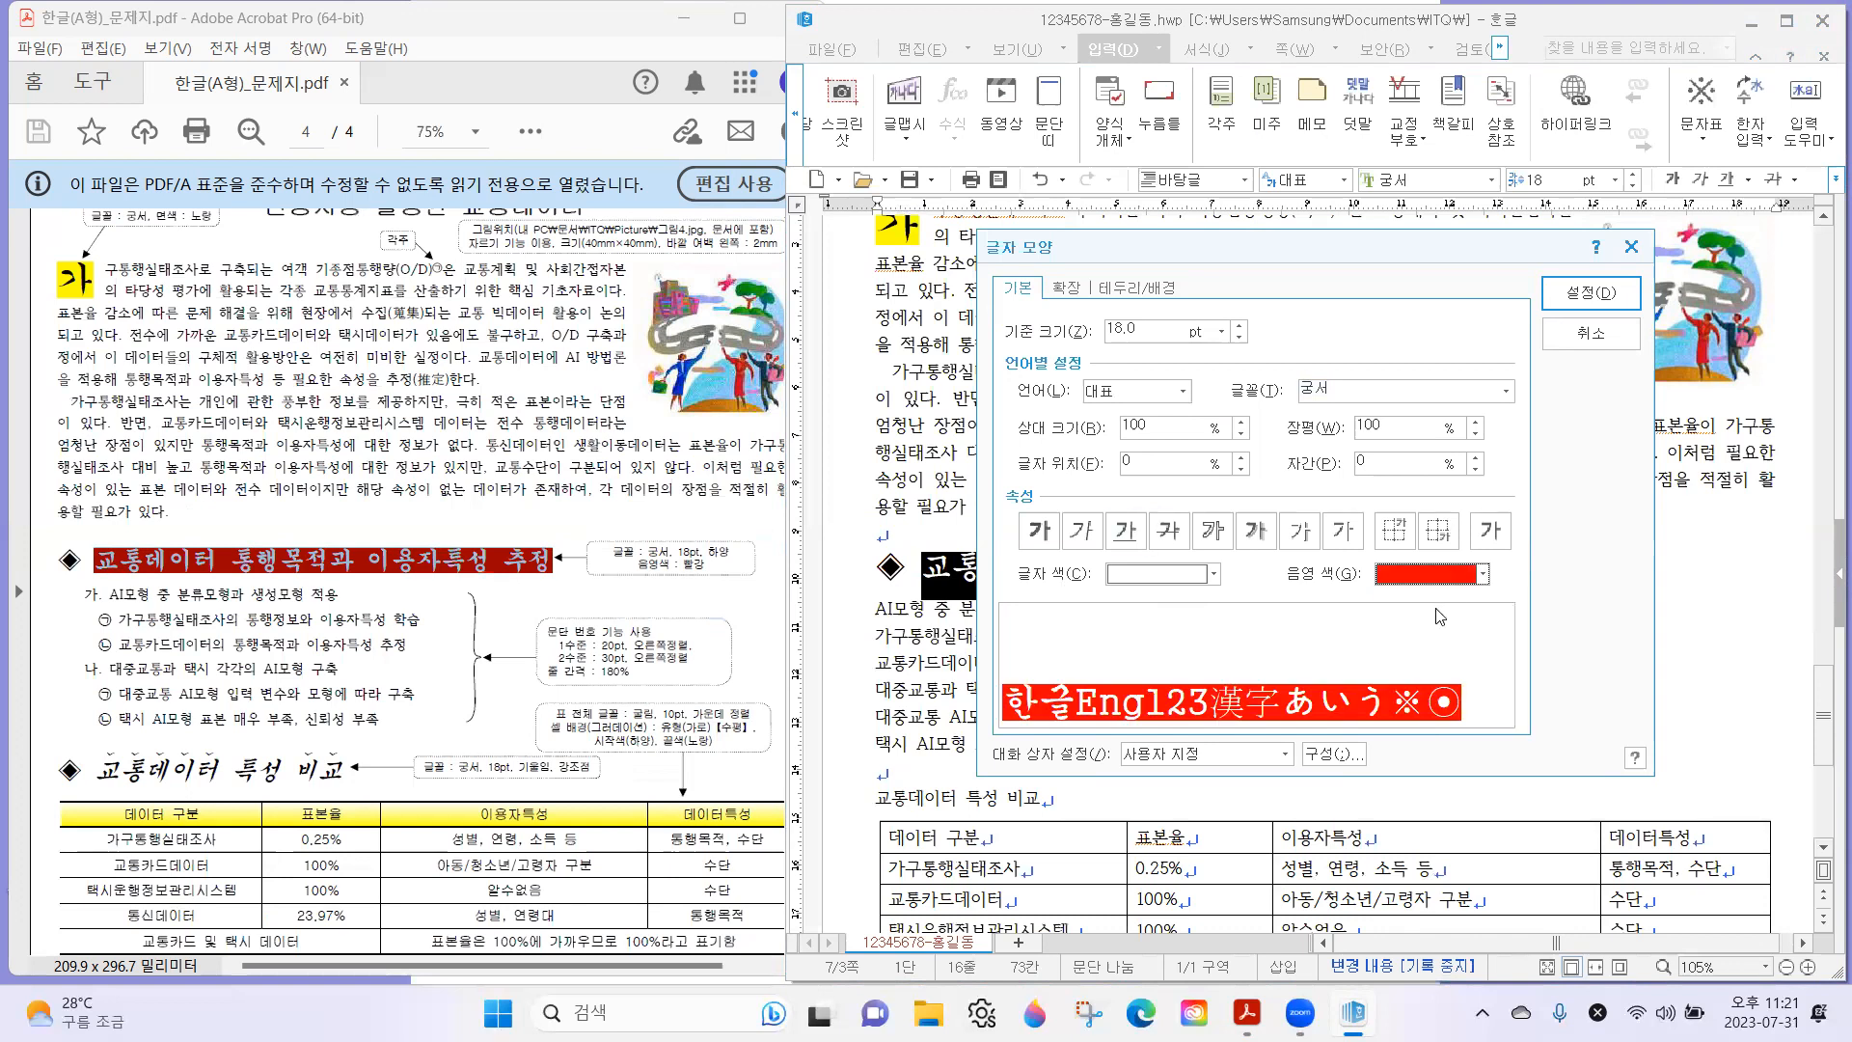
left_click(1590, 293)
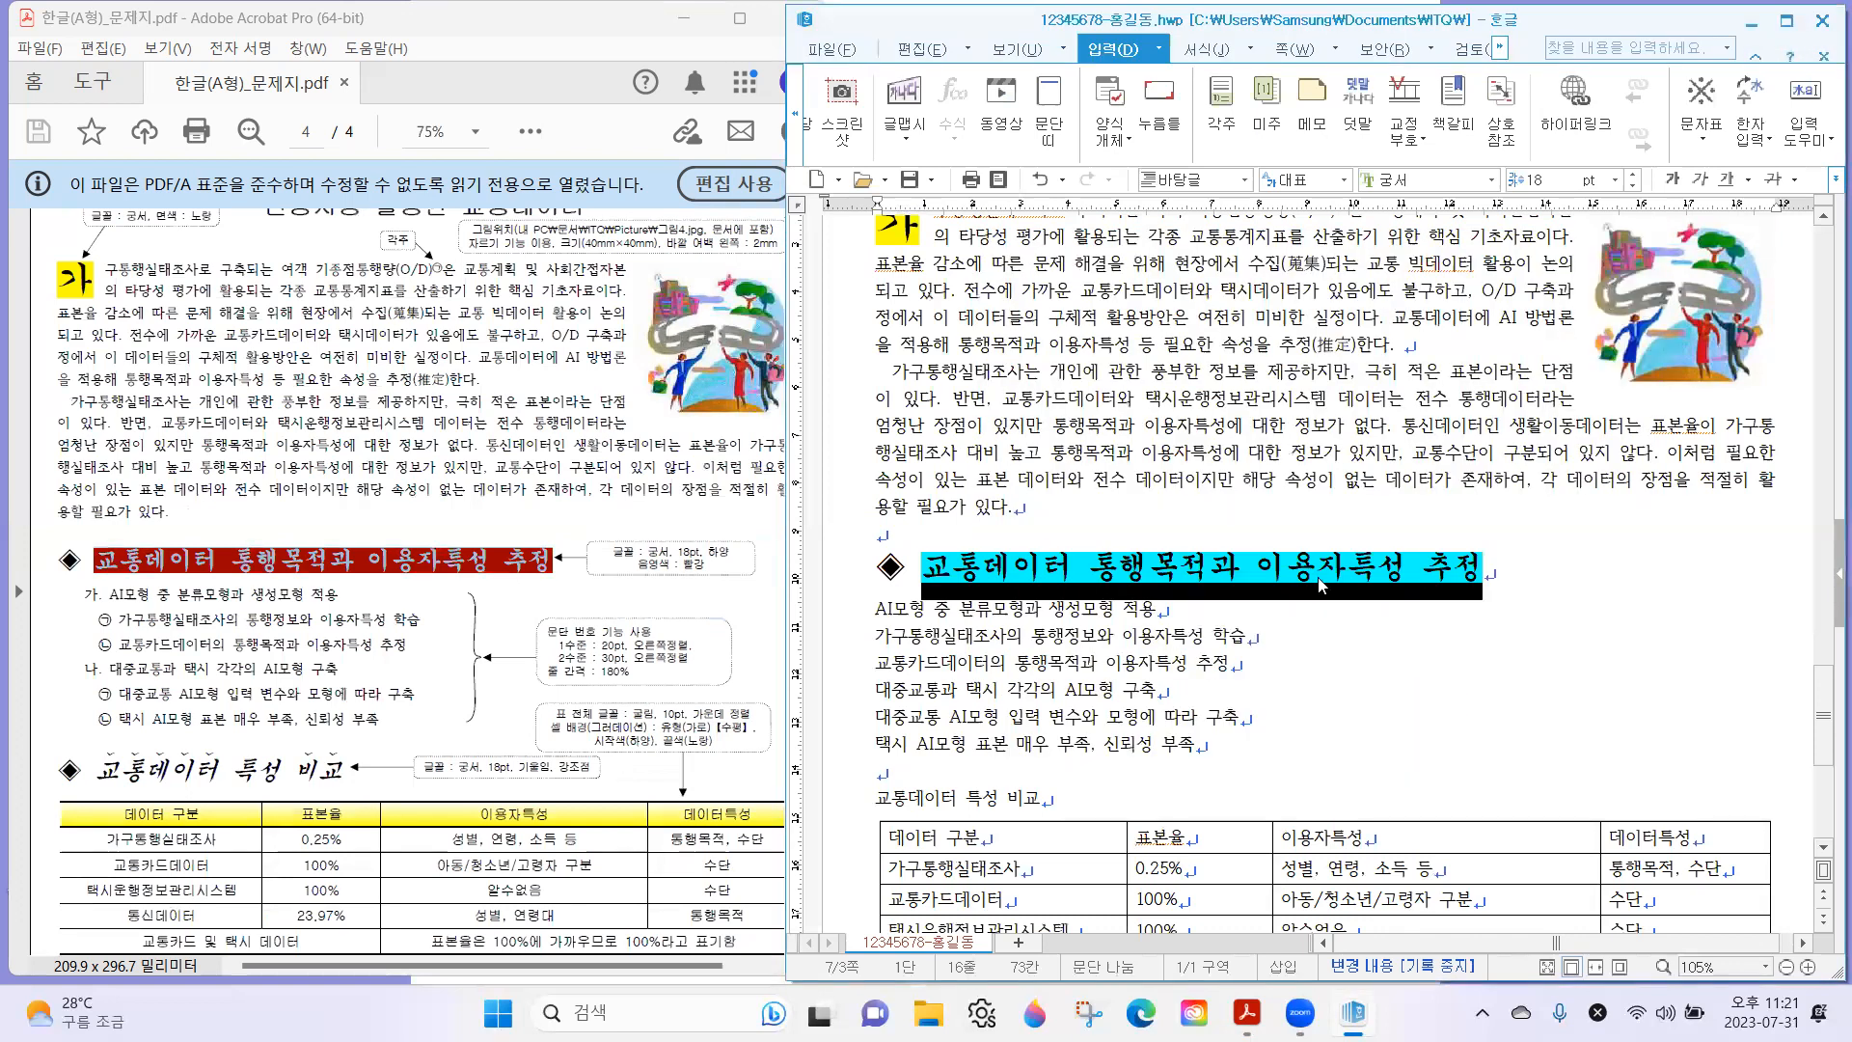
Insert the ◈ symbol before the second subheading, 교통데이터 특성 비교, by converting ㅁ to a special character, followed by a space.
key("Down")
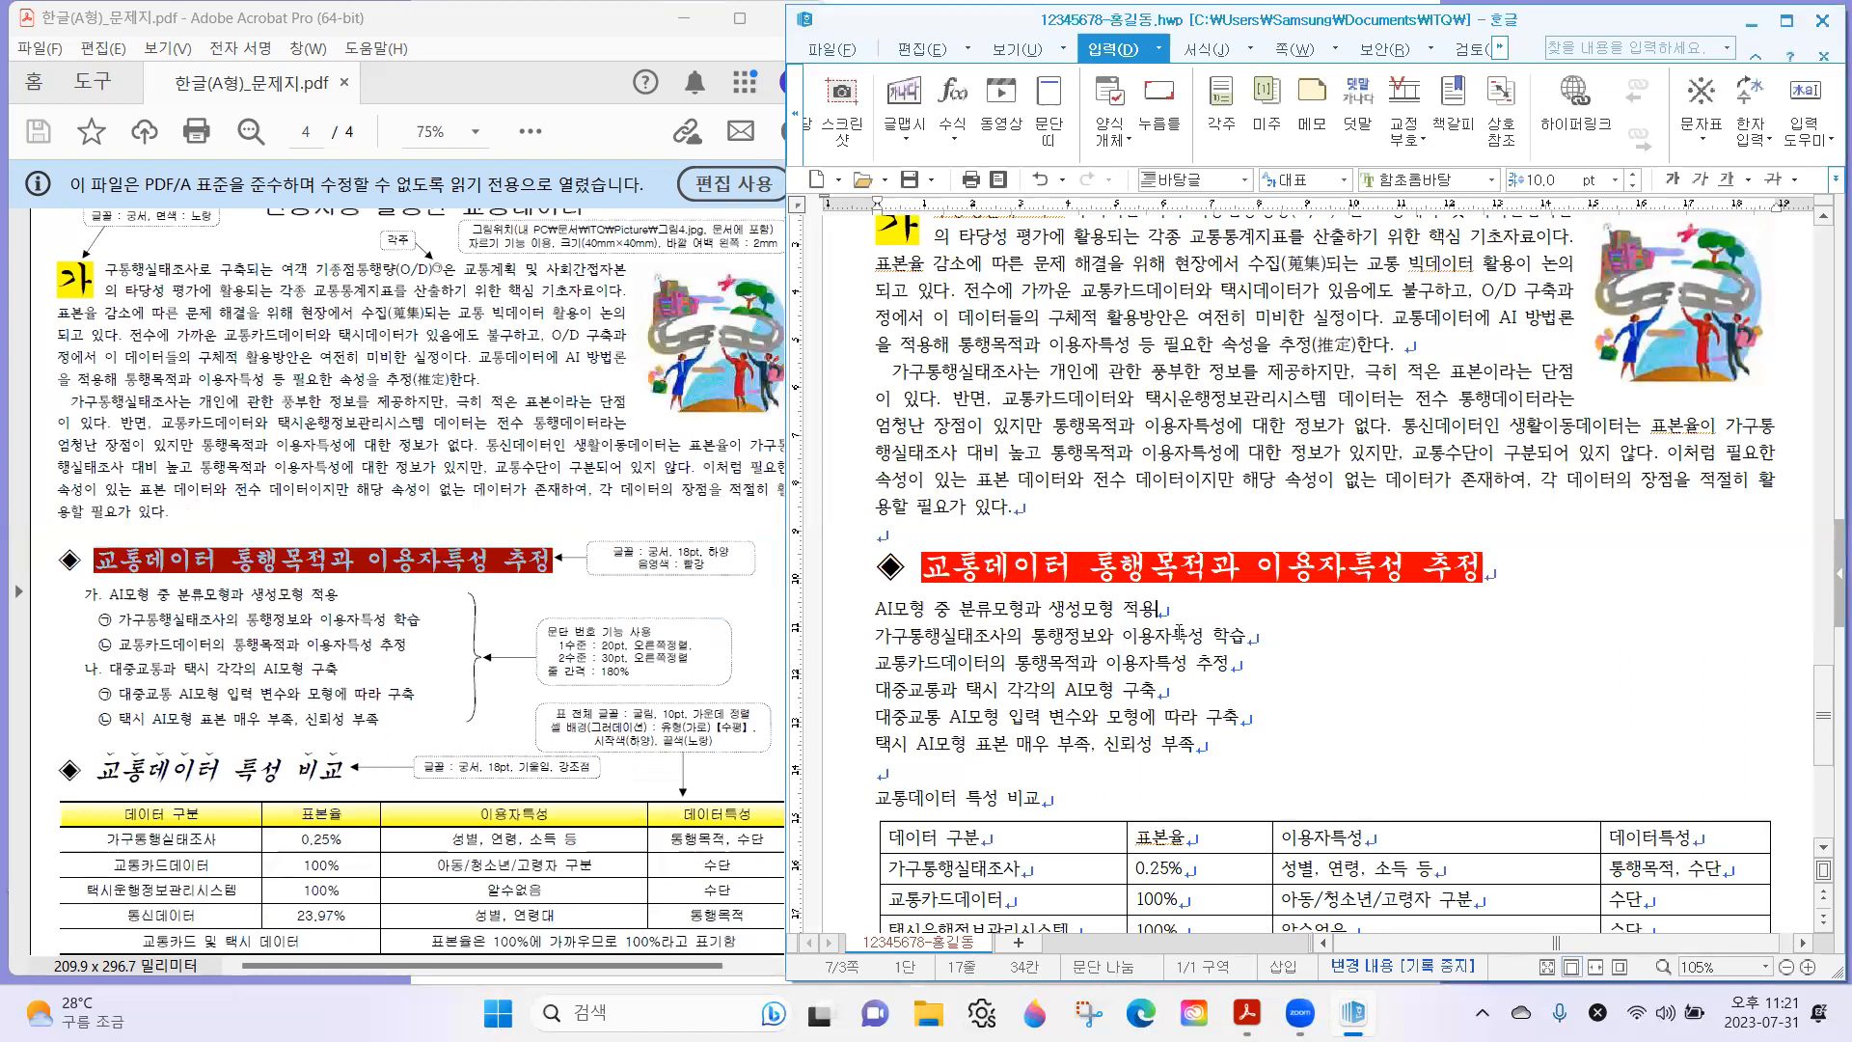
left_click(326, 562)
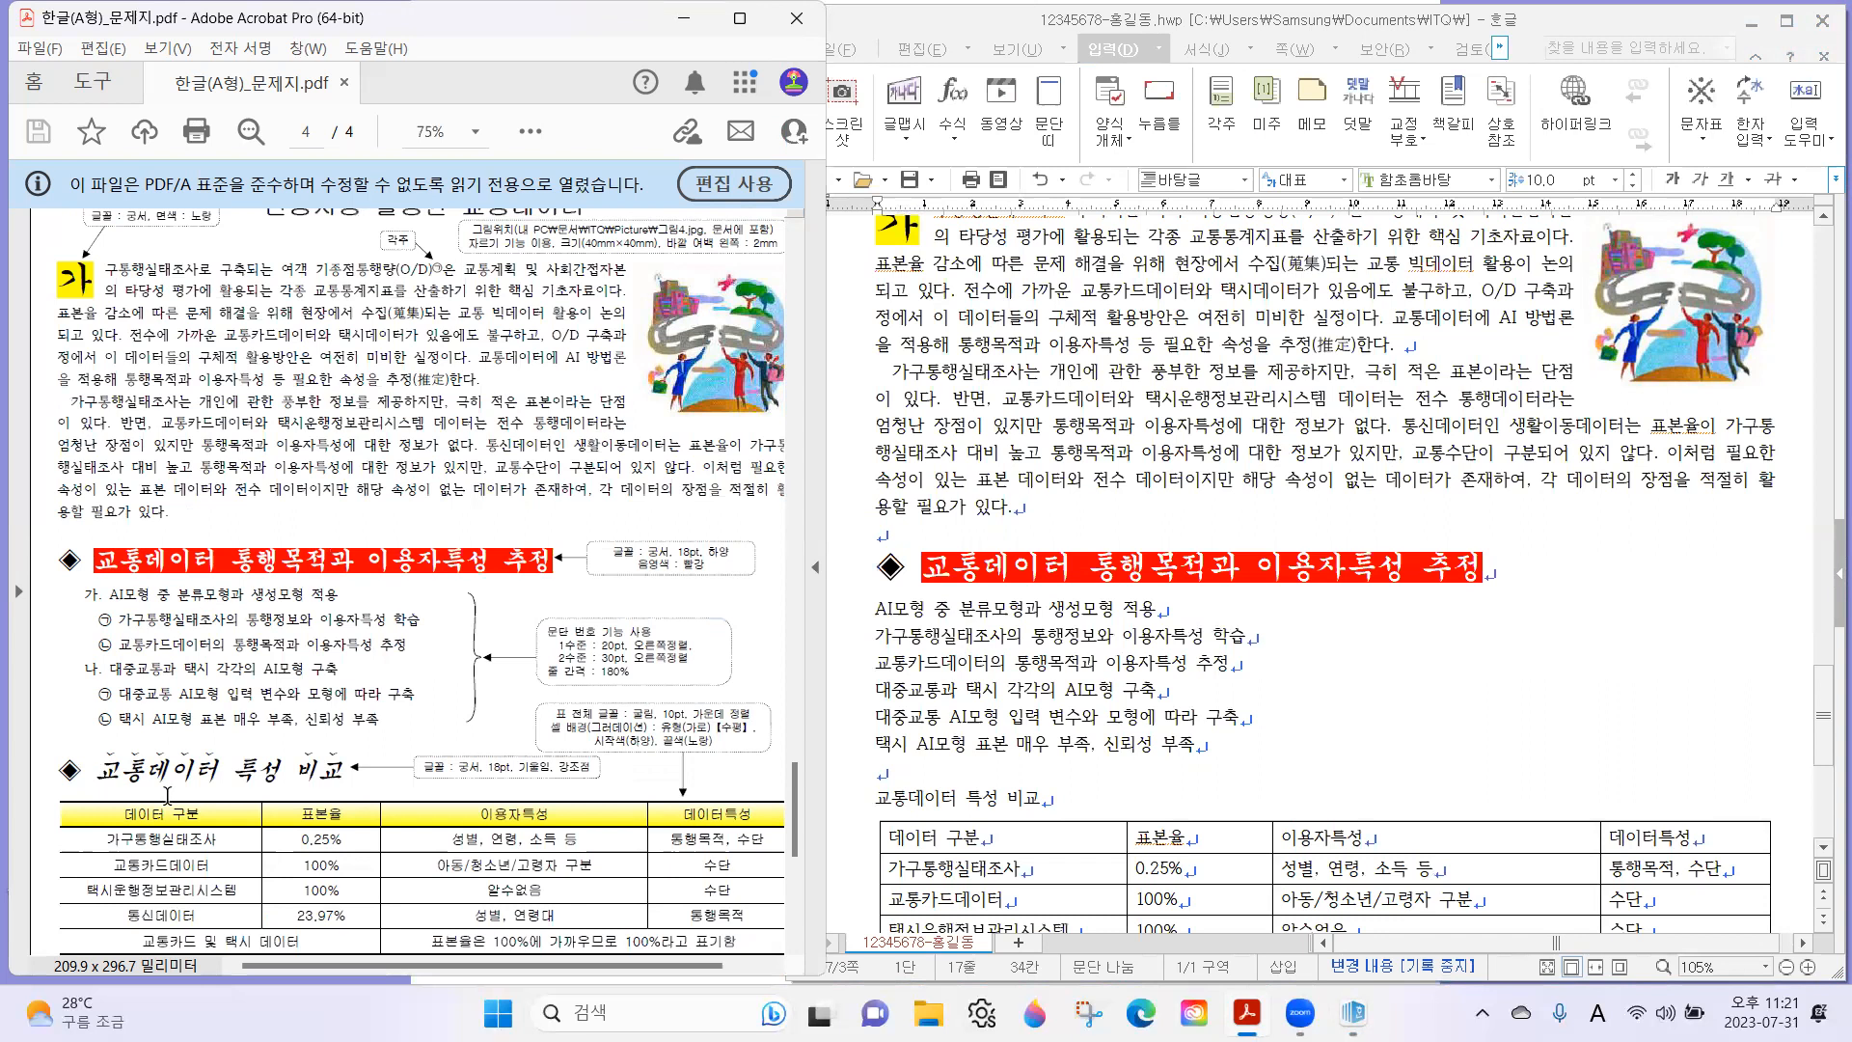
left_click(879, 797)
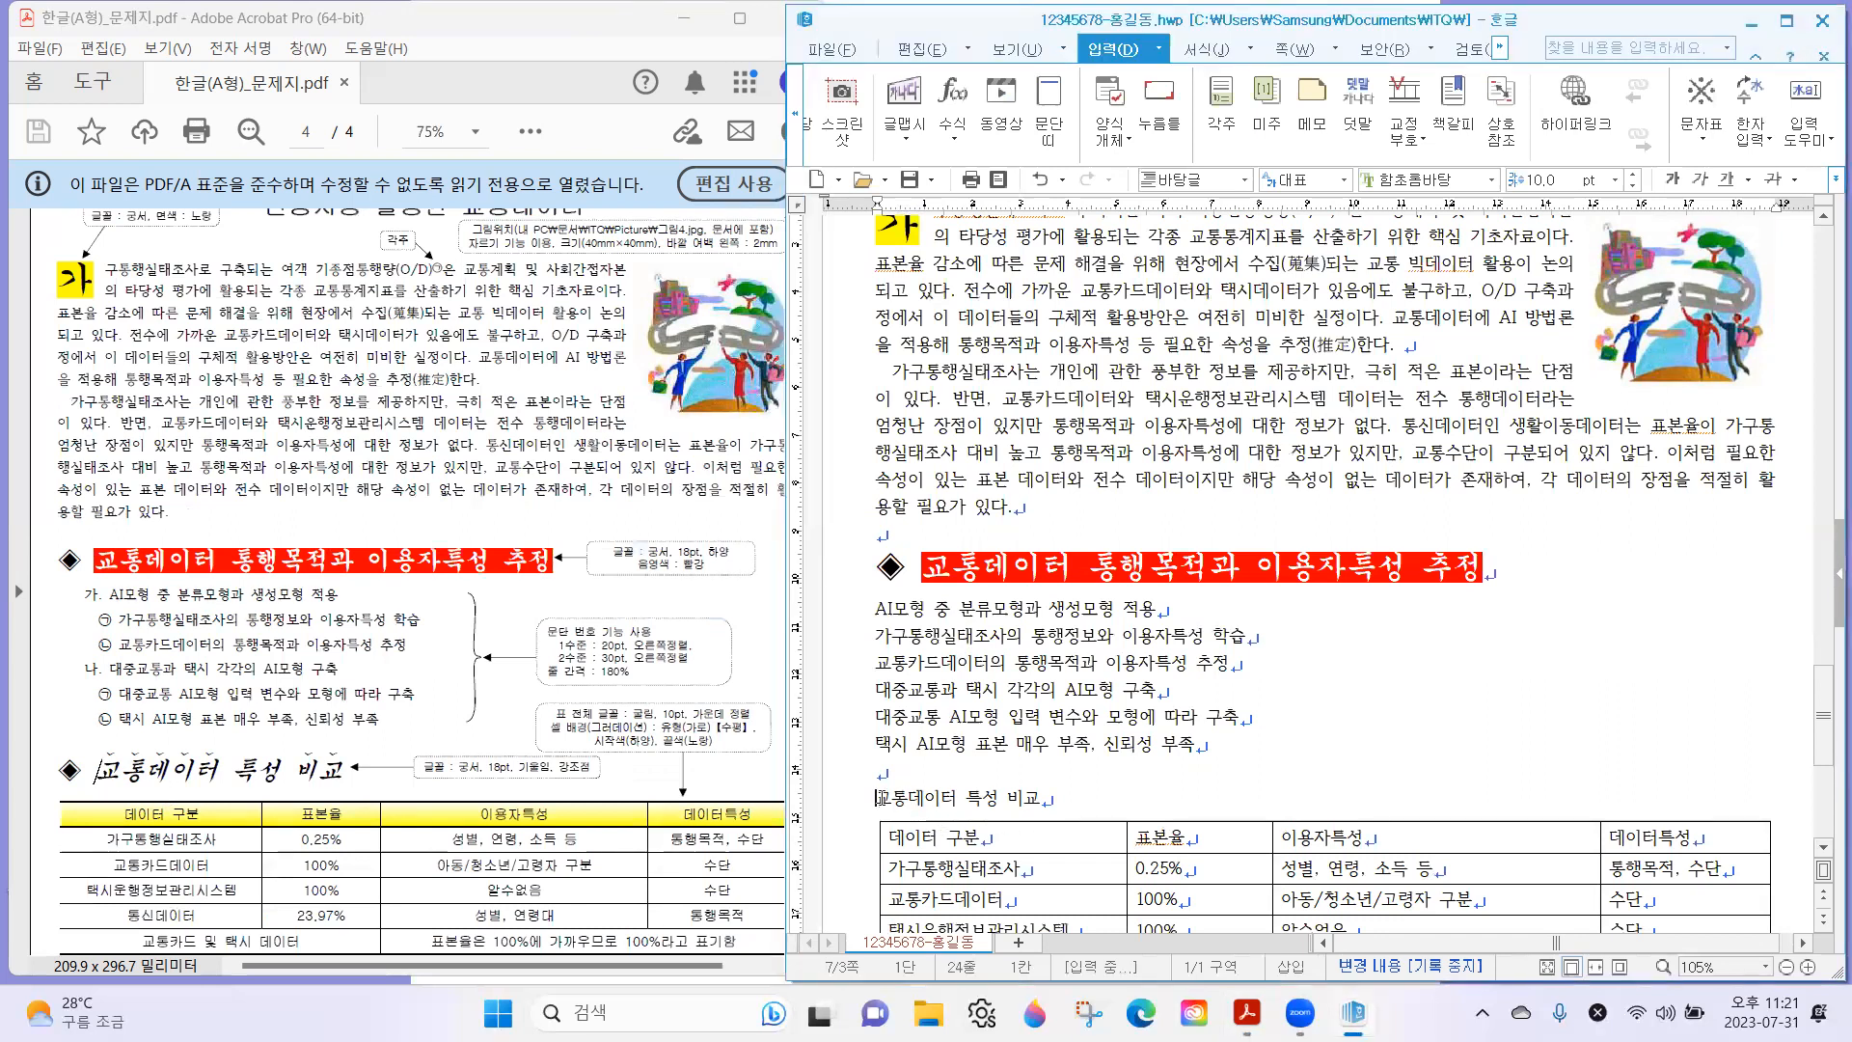
scroll(880, 733, "down", 2)
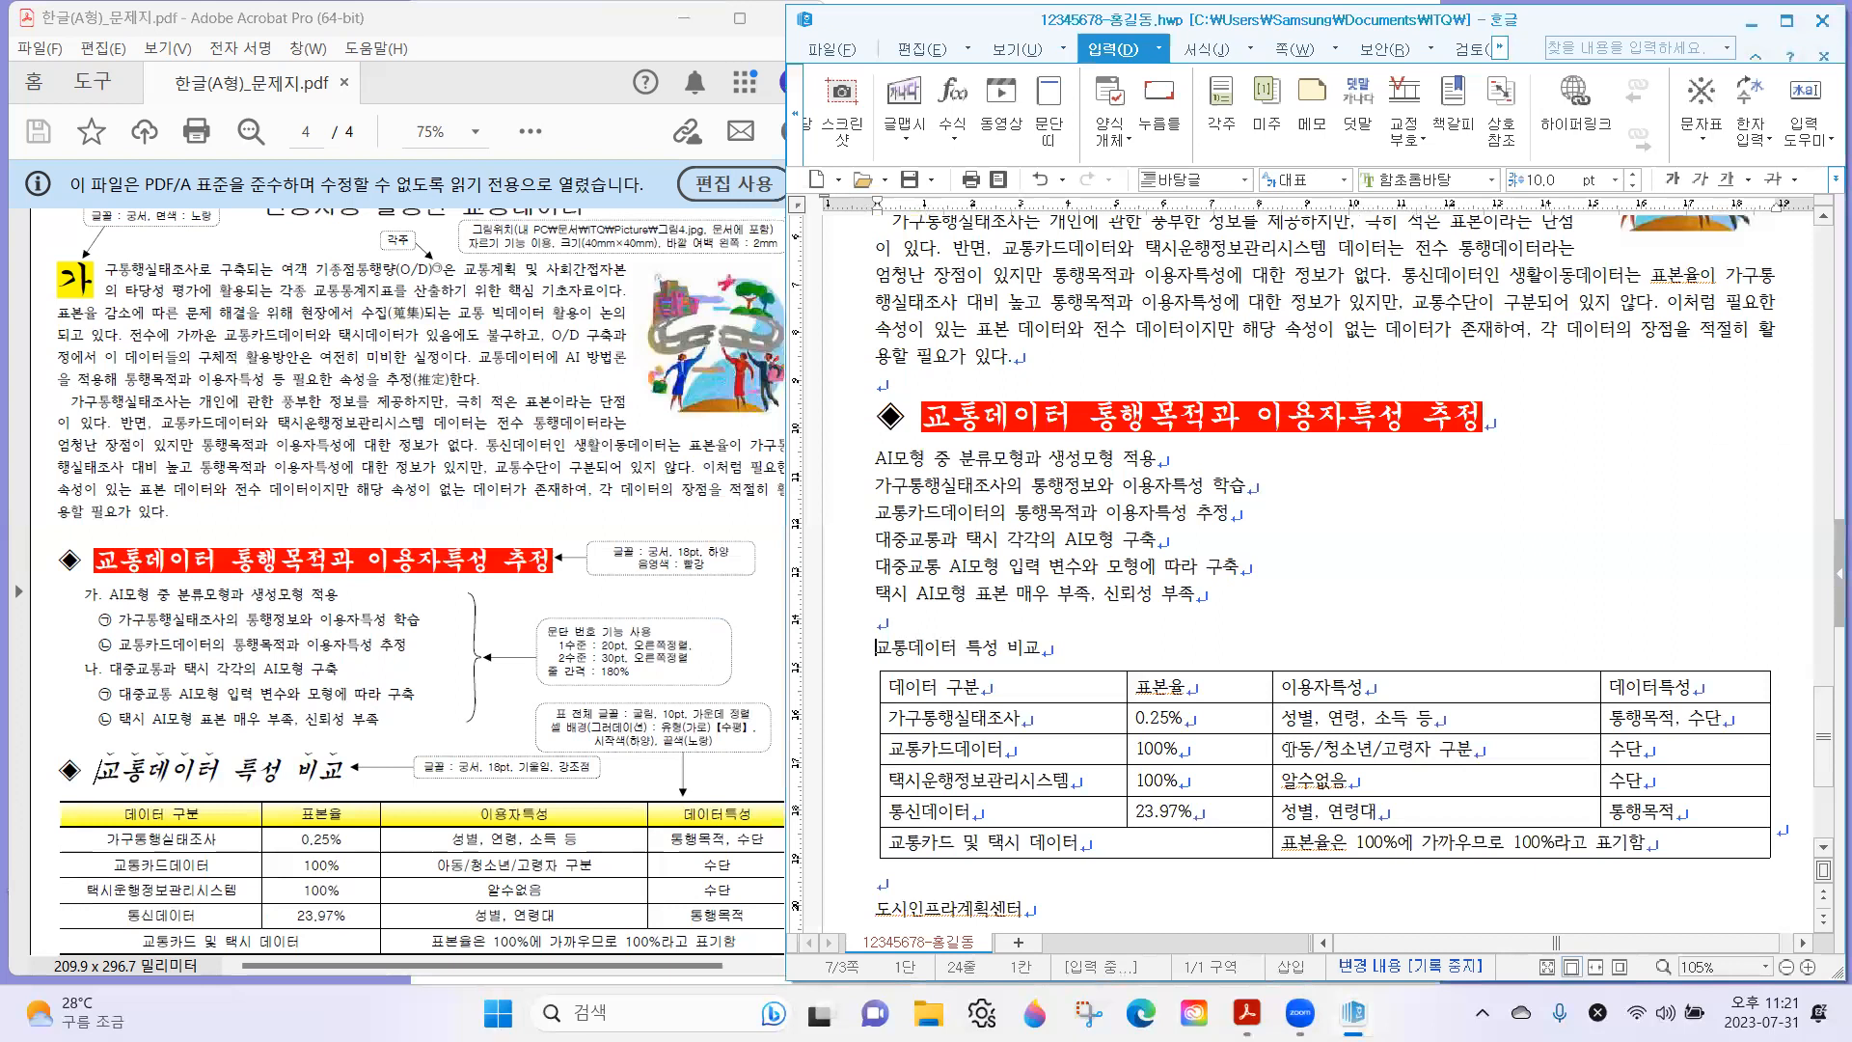
type("ㅁ")
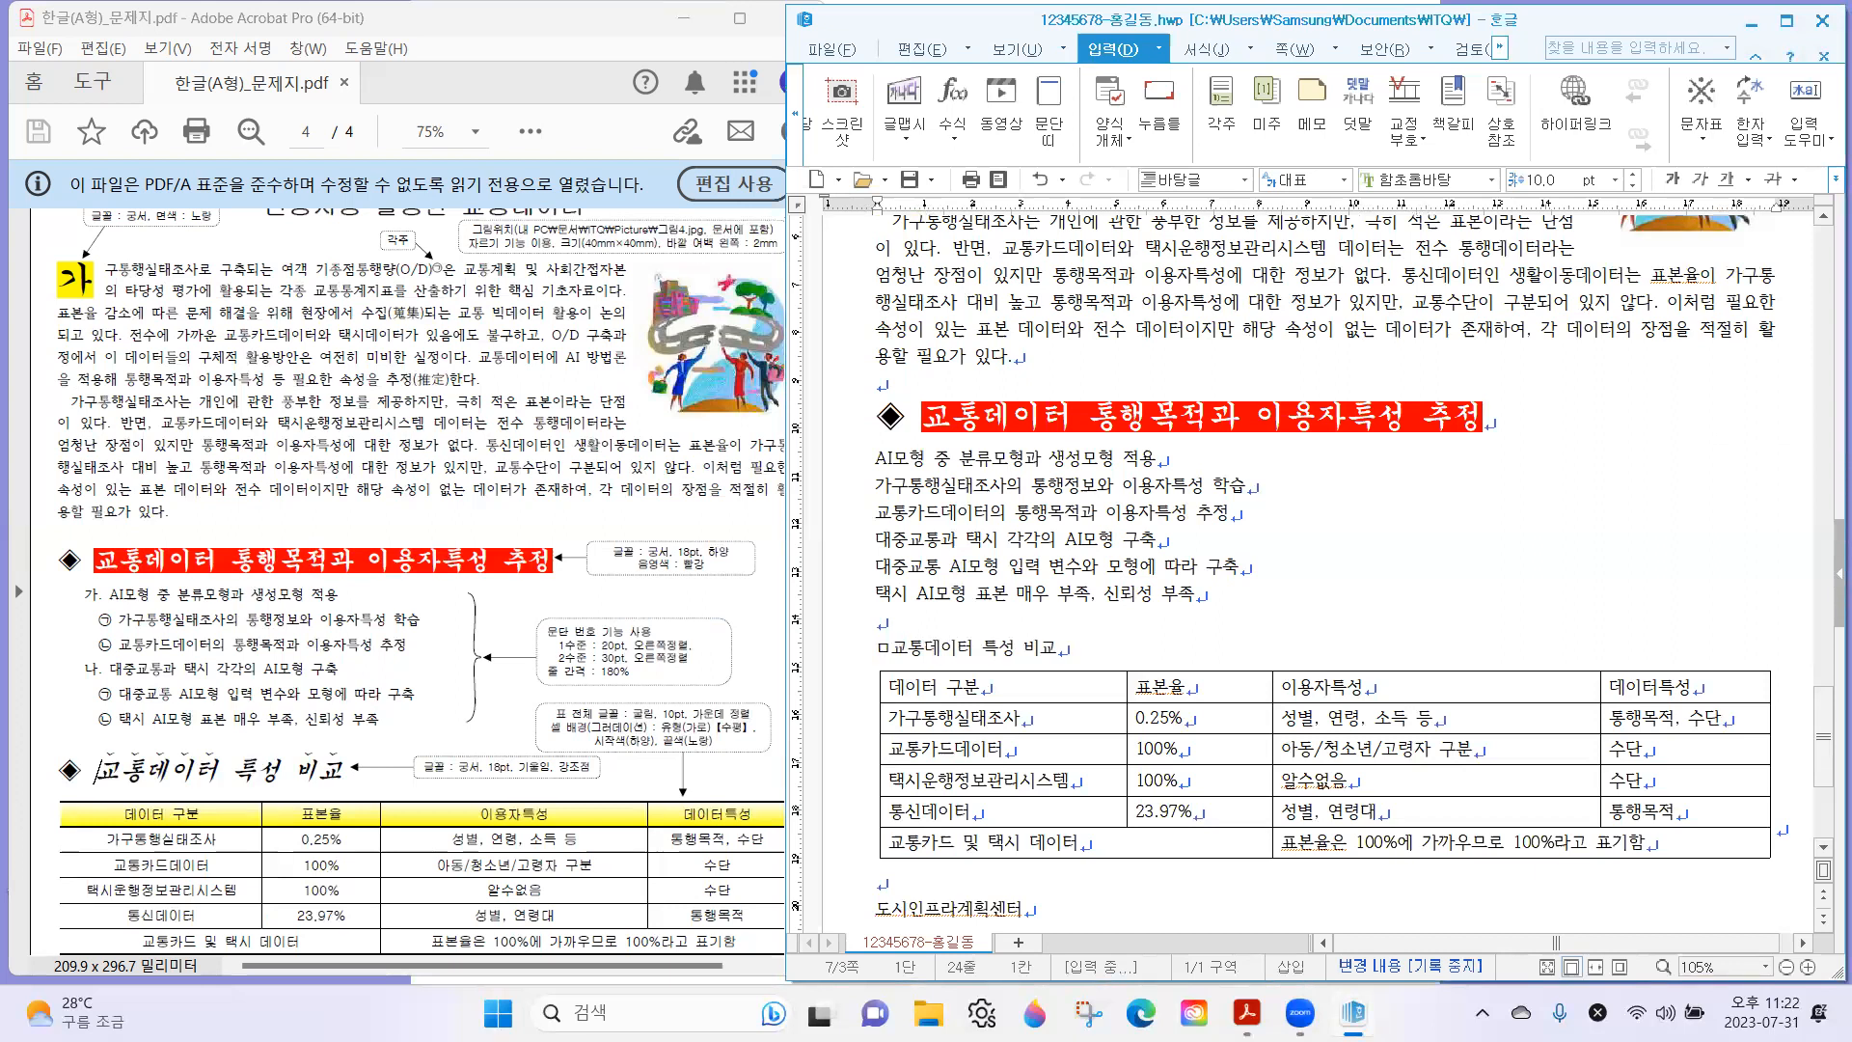
key("Hangul_Hanja")
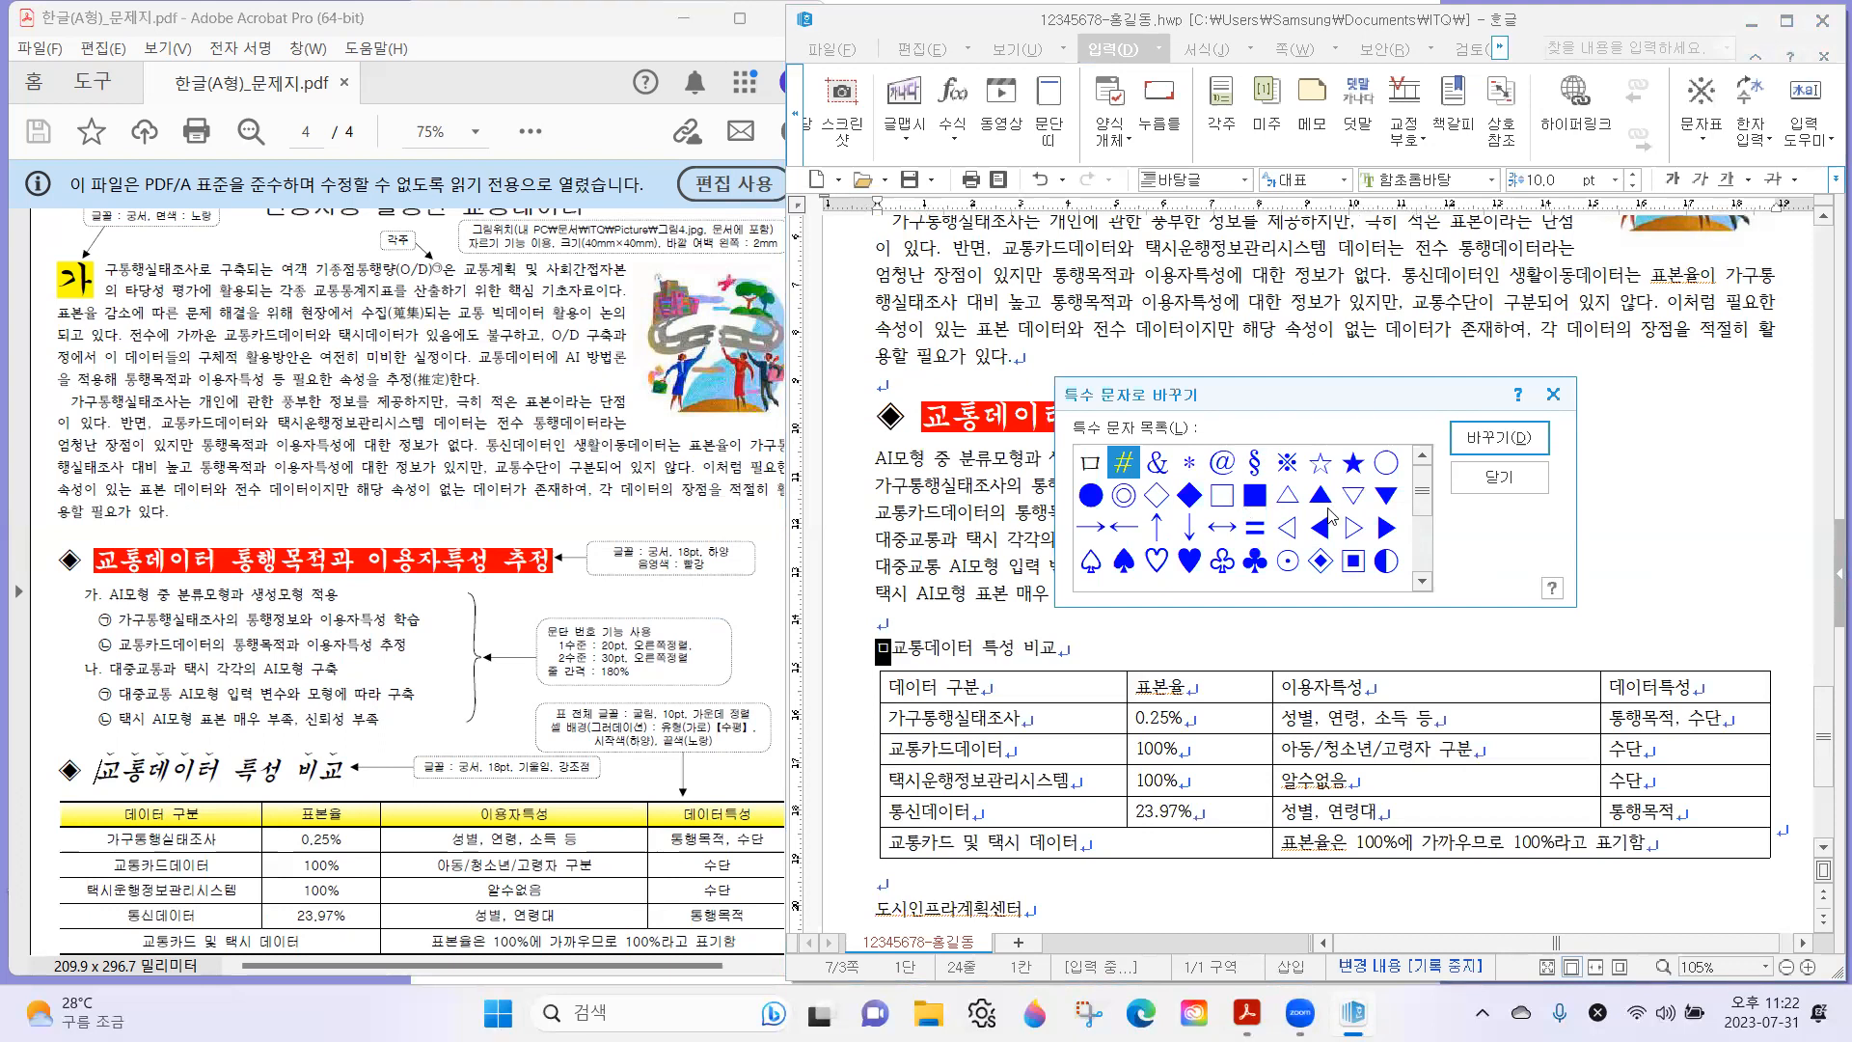
left_click(1320, 561)
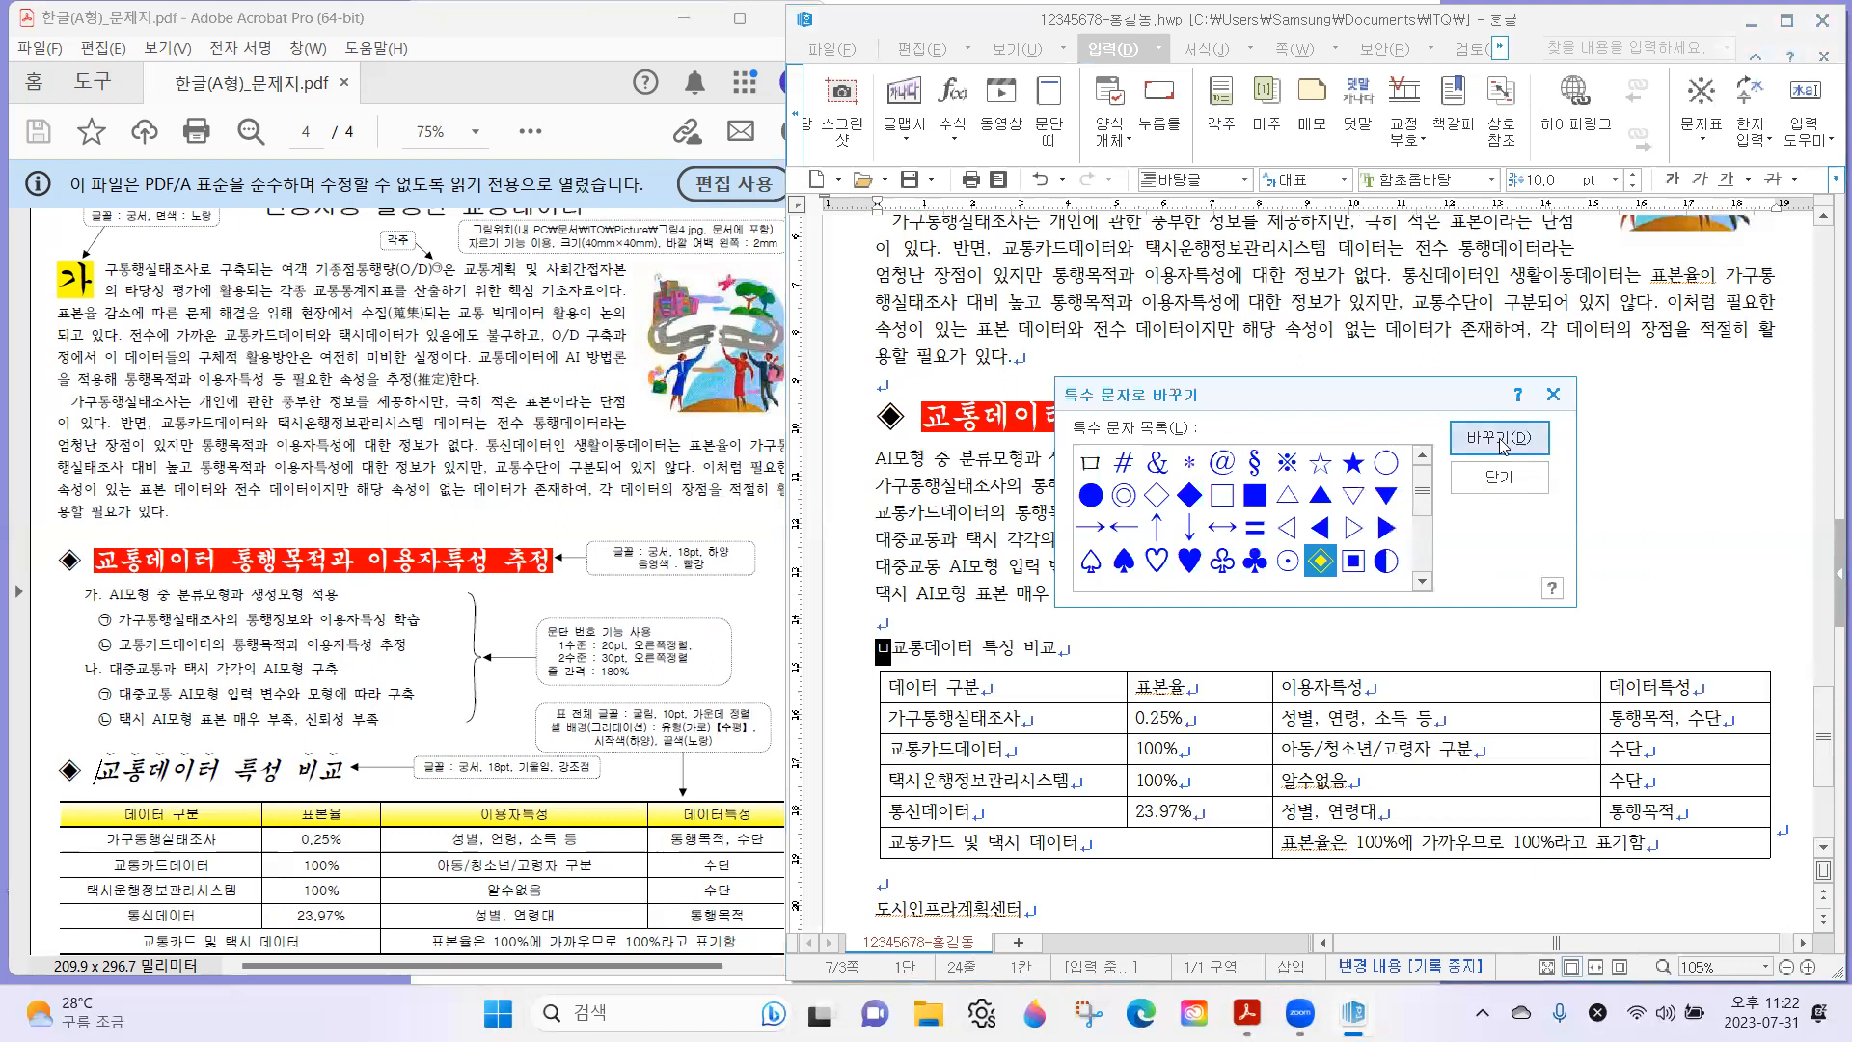
left_click(1499, 439)
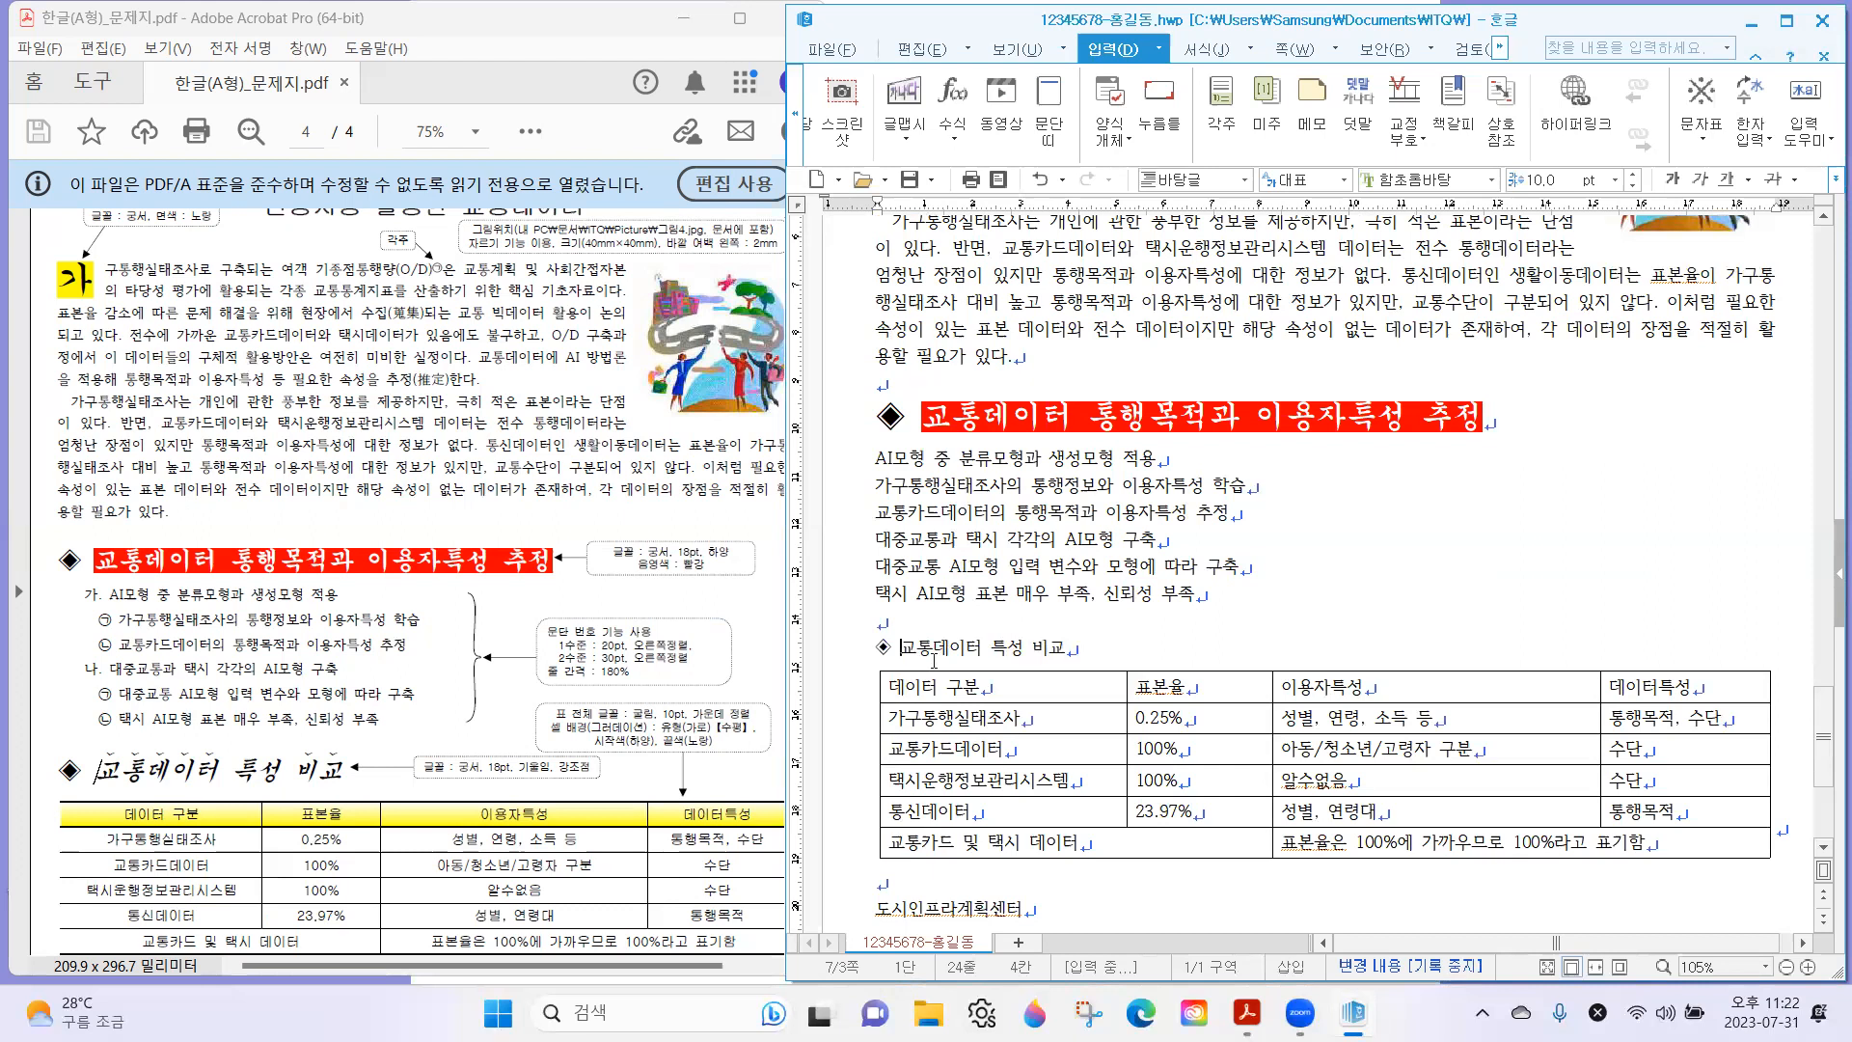
Set the whole second subheading, including its ◈ symbol, to the 궁서 font at 18 pt as the exam sheet's note requires.
left_click_drag(421, 767, 514, 786)
left_click_drag(881, 656, 1111, 654)
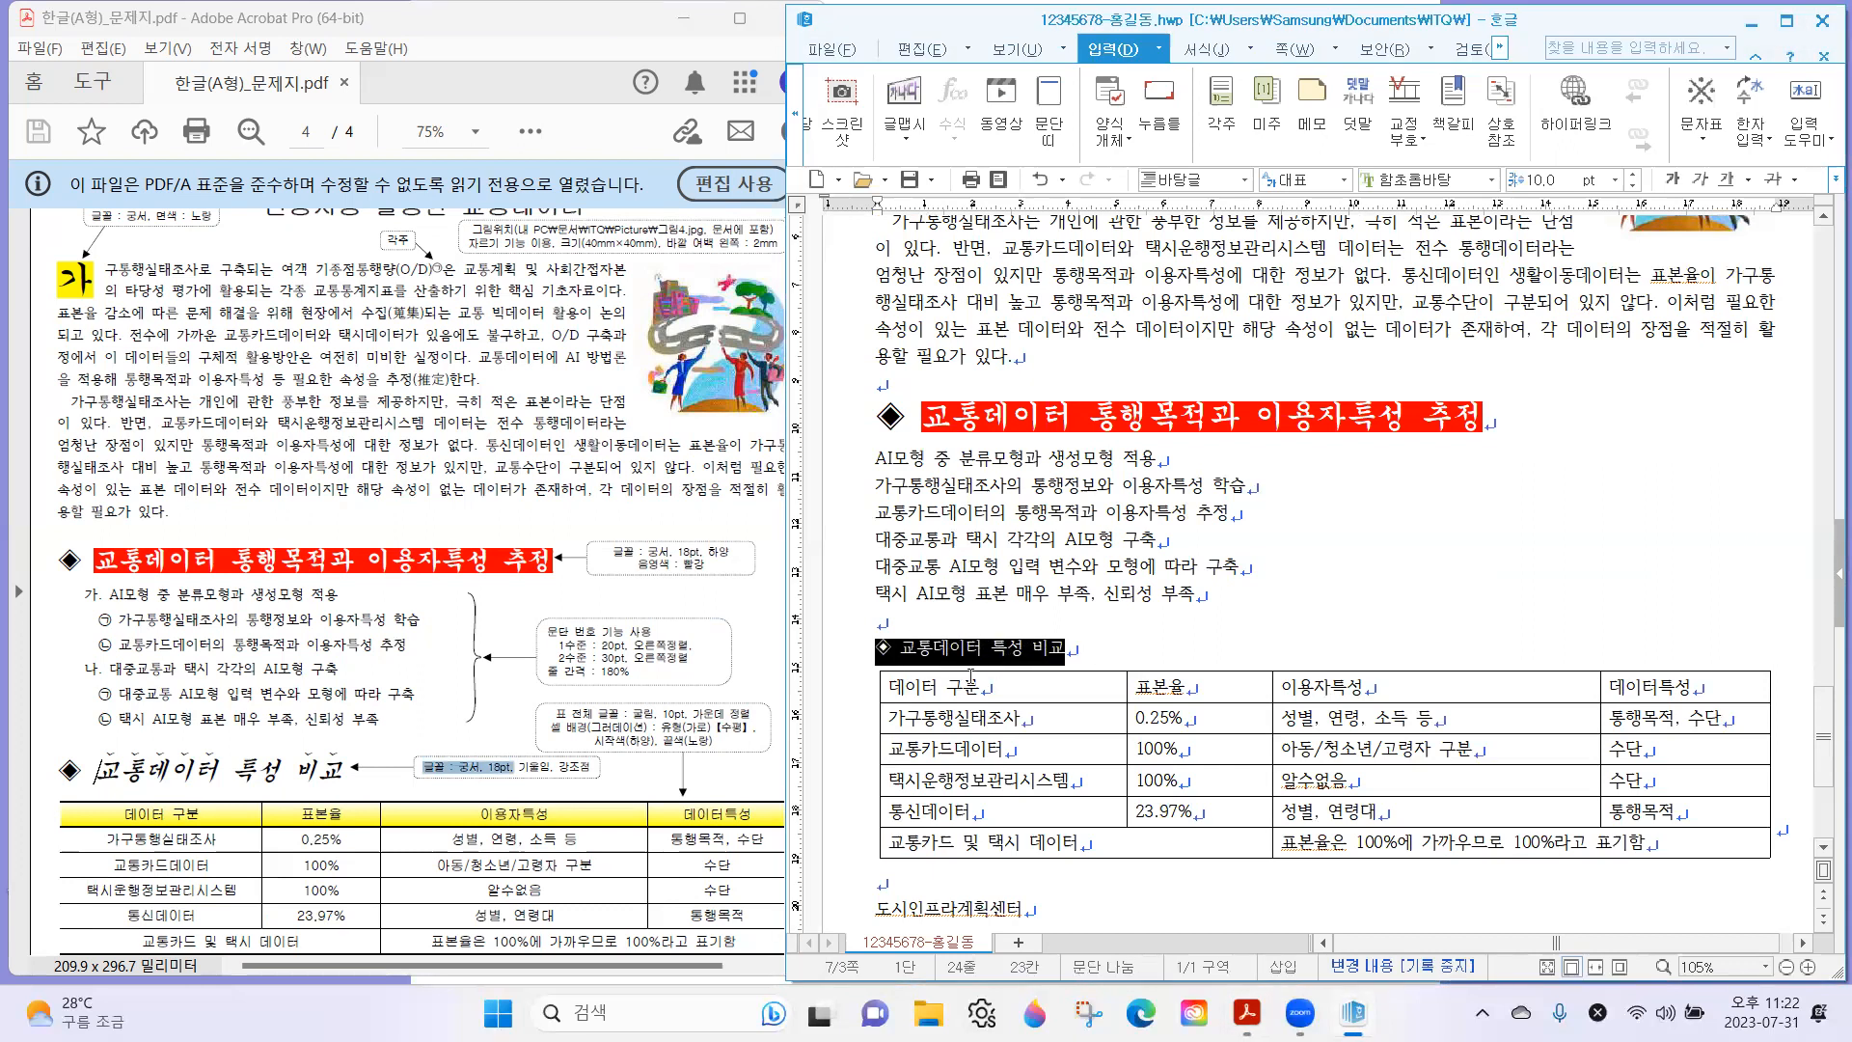
left_click(1452, 179)
type("궁서")
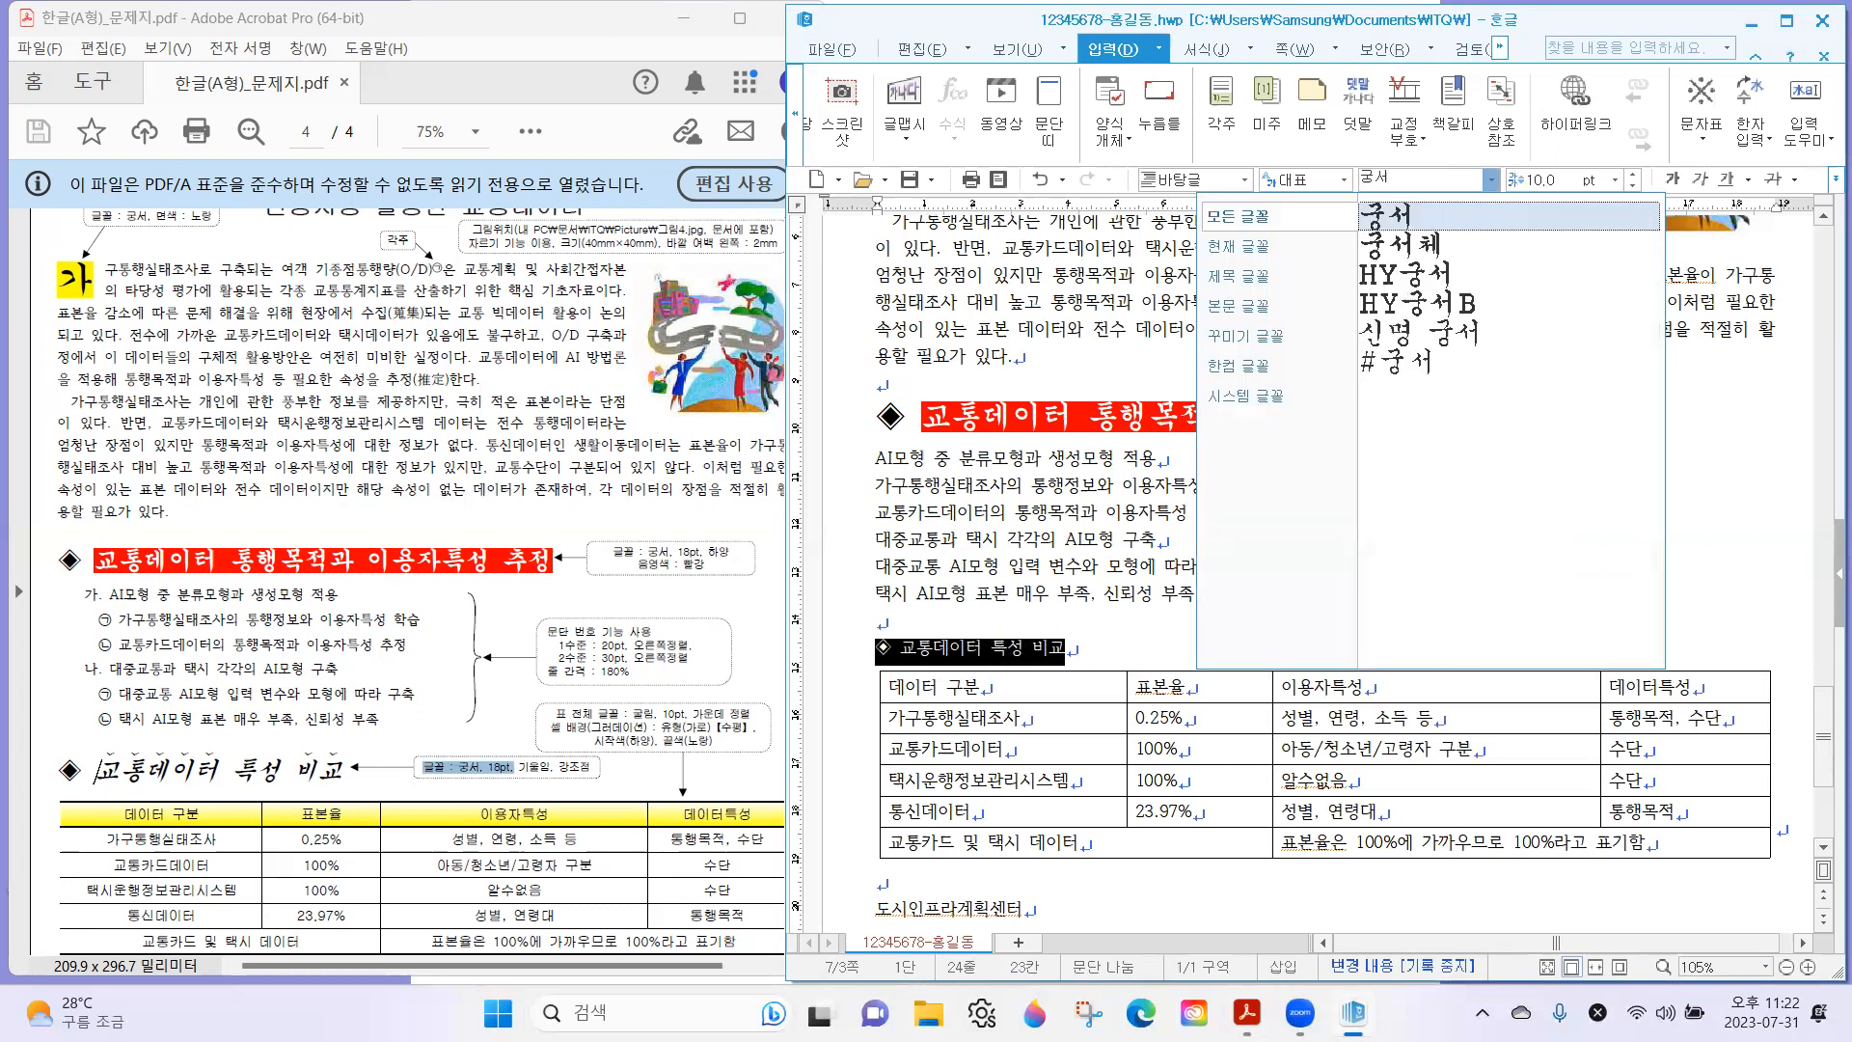
key("Return")
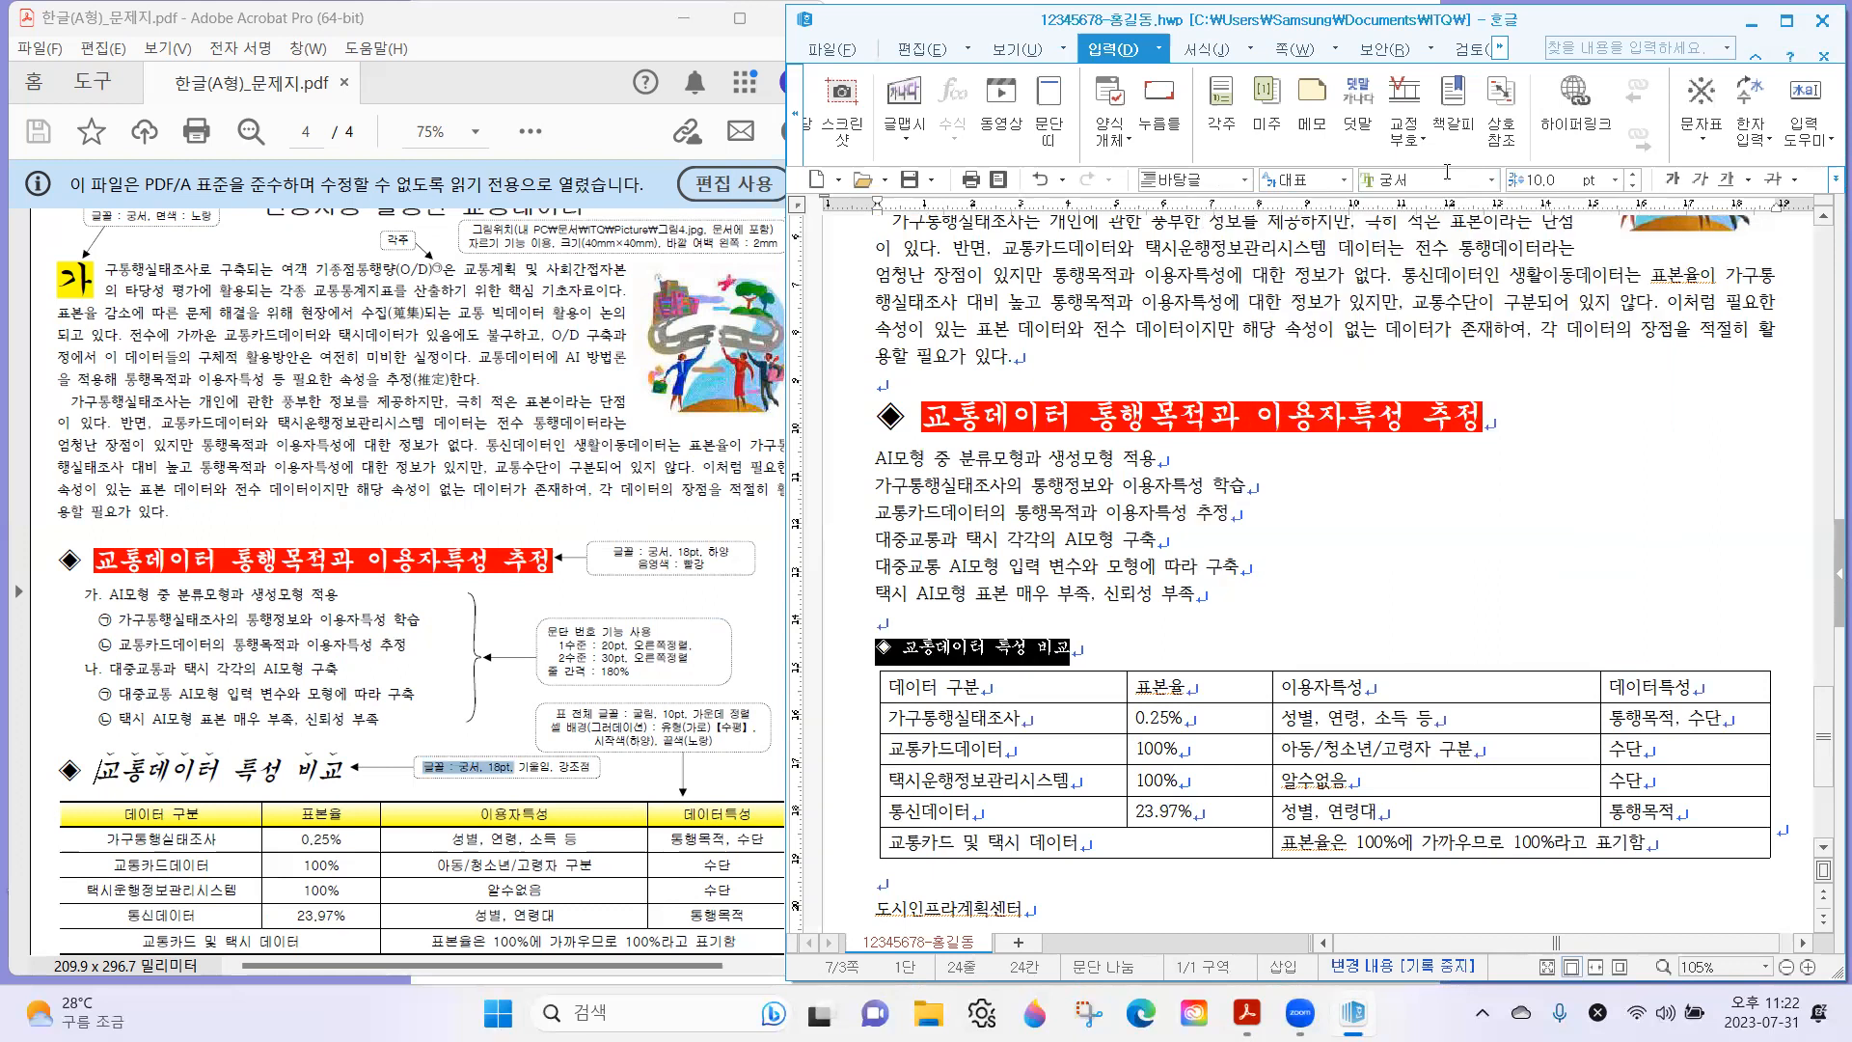
left_click(1553, 176)
type("18")
key("Return")
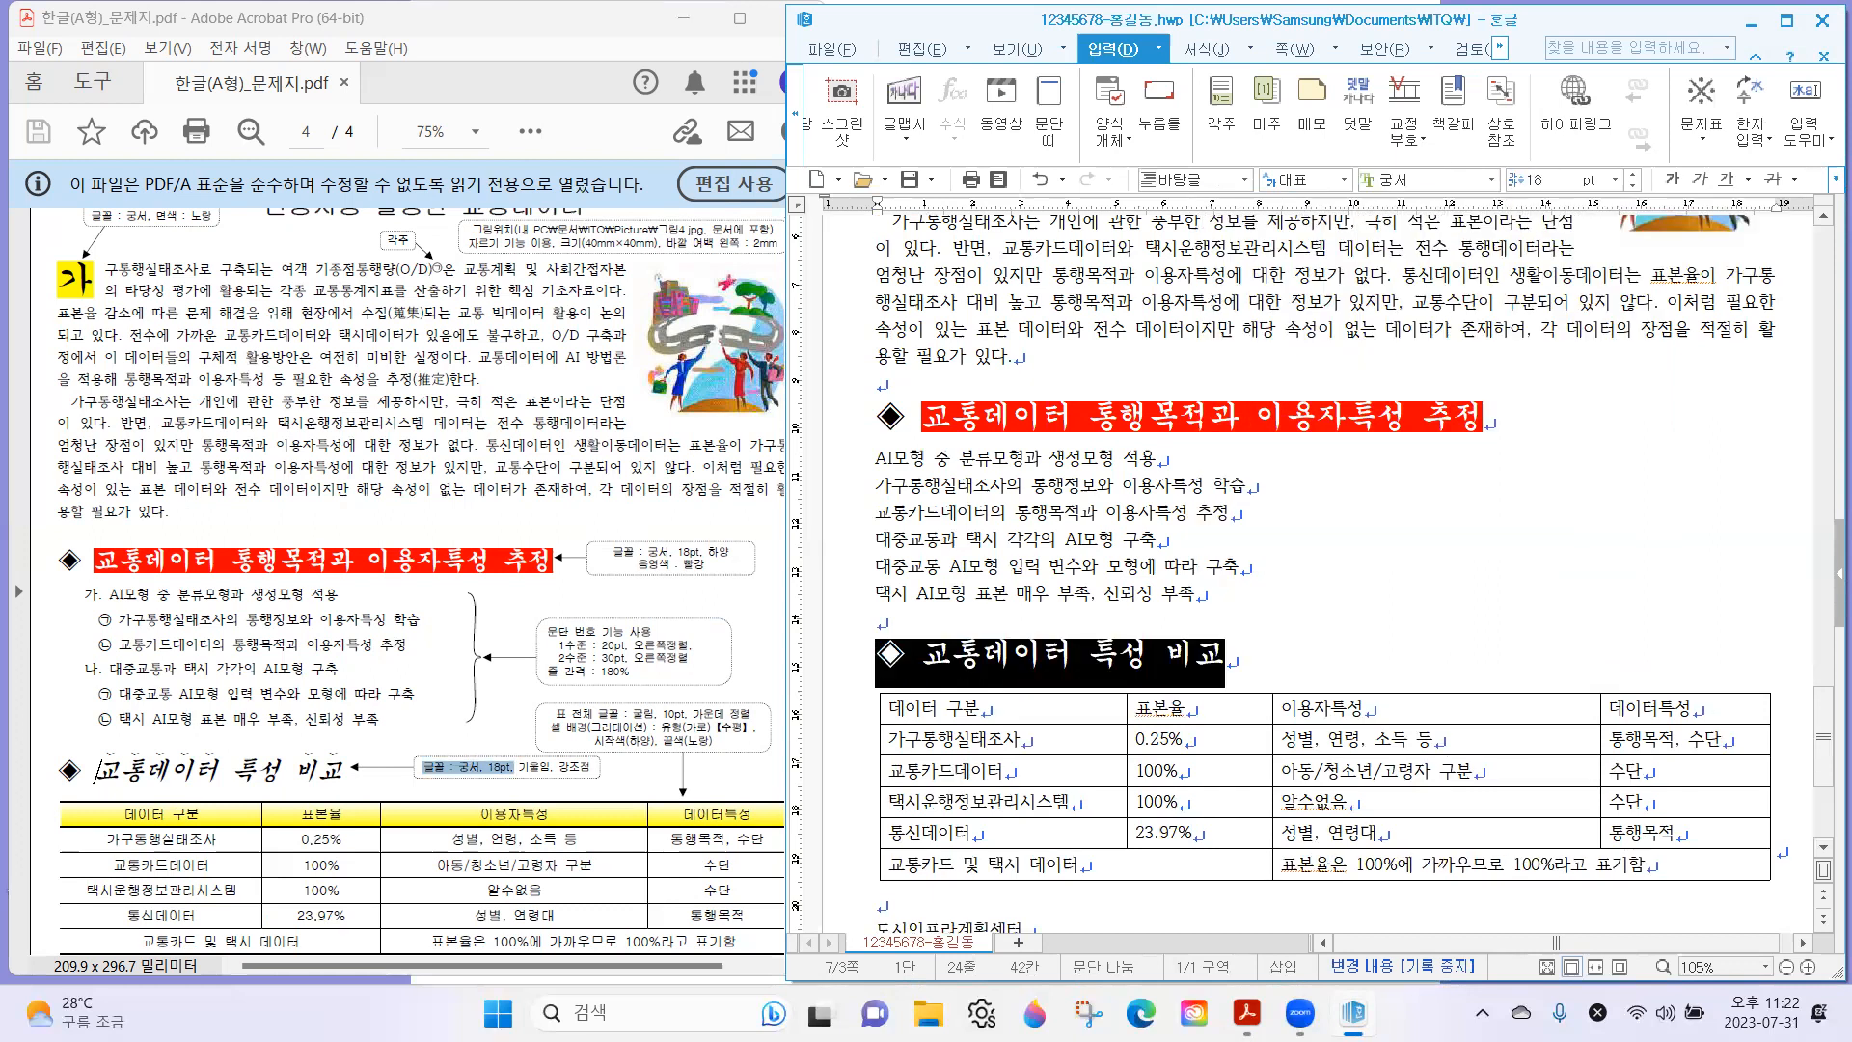
left_click(1163, 618)
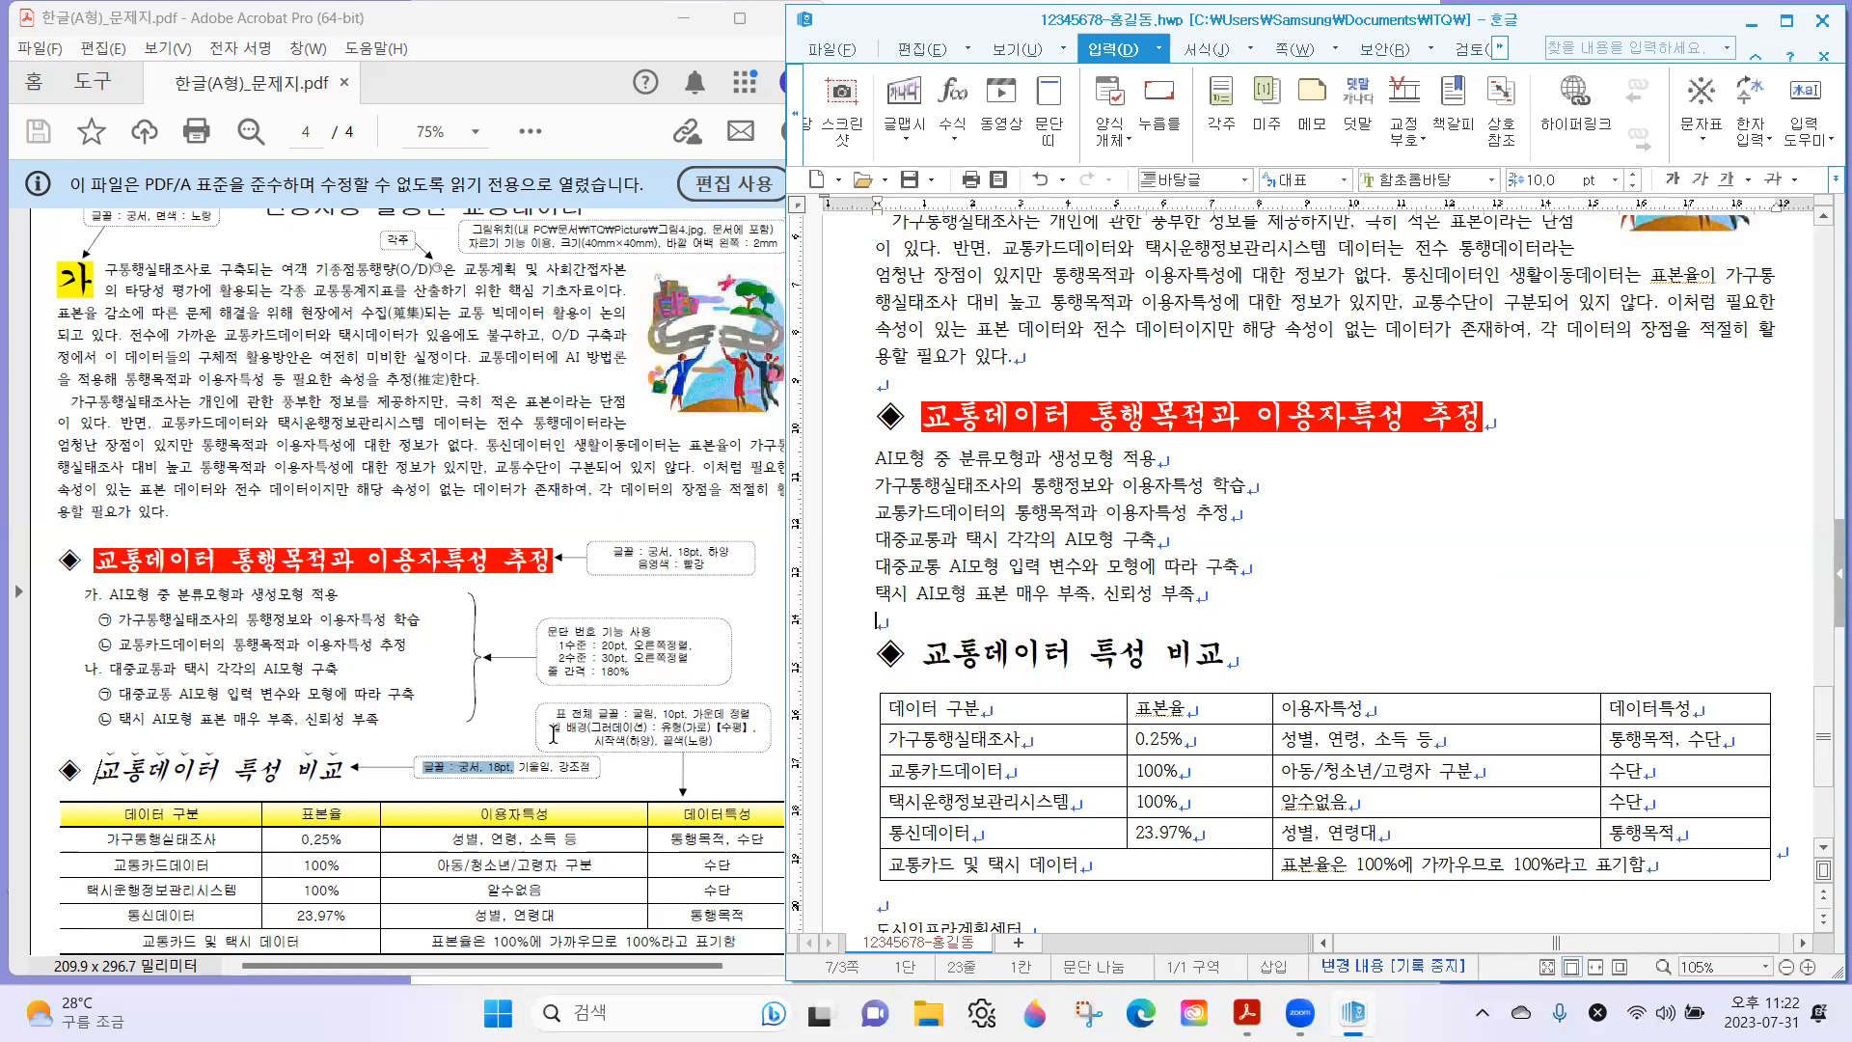
Check the 기울임 requirement on the exam sheet and italicize the second subheading's text, excluding the ◈ symbol.
left_click(522, 767)
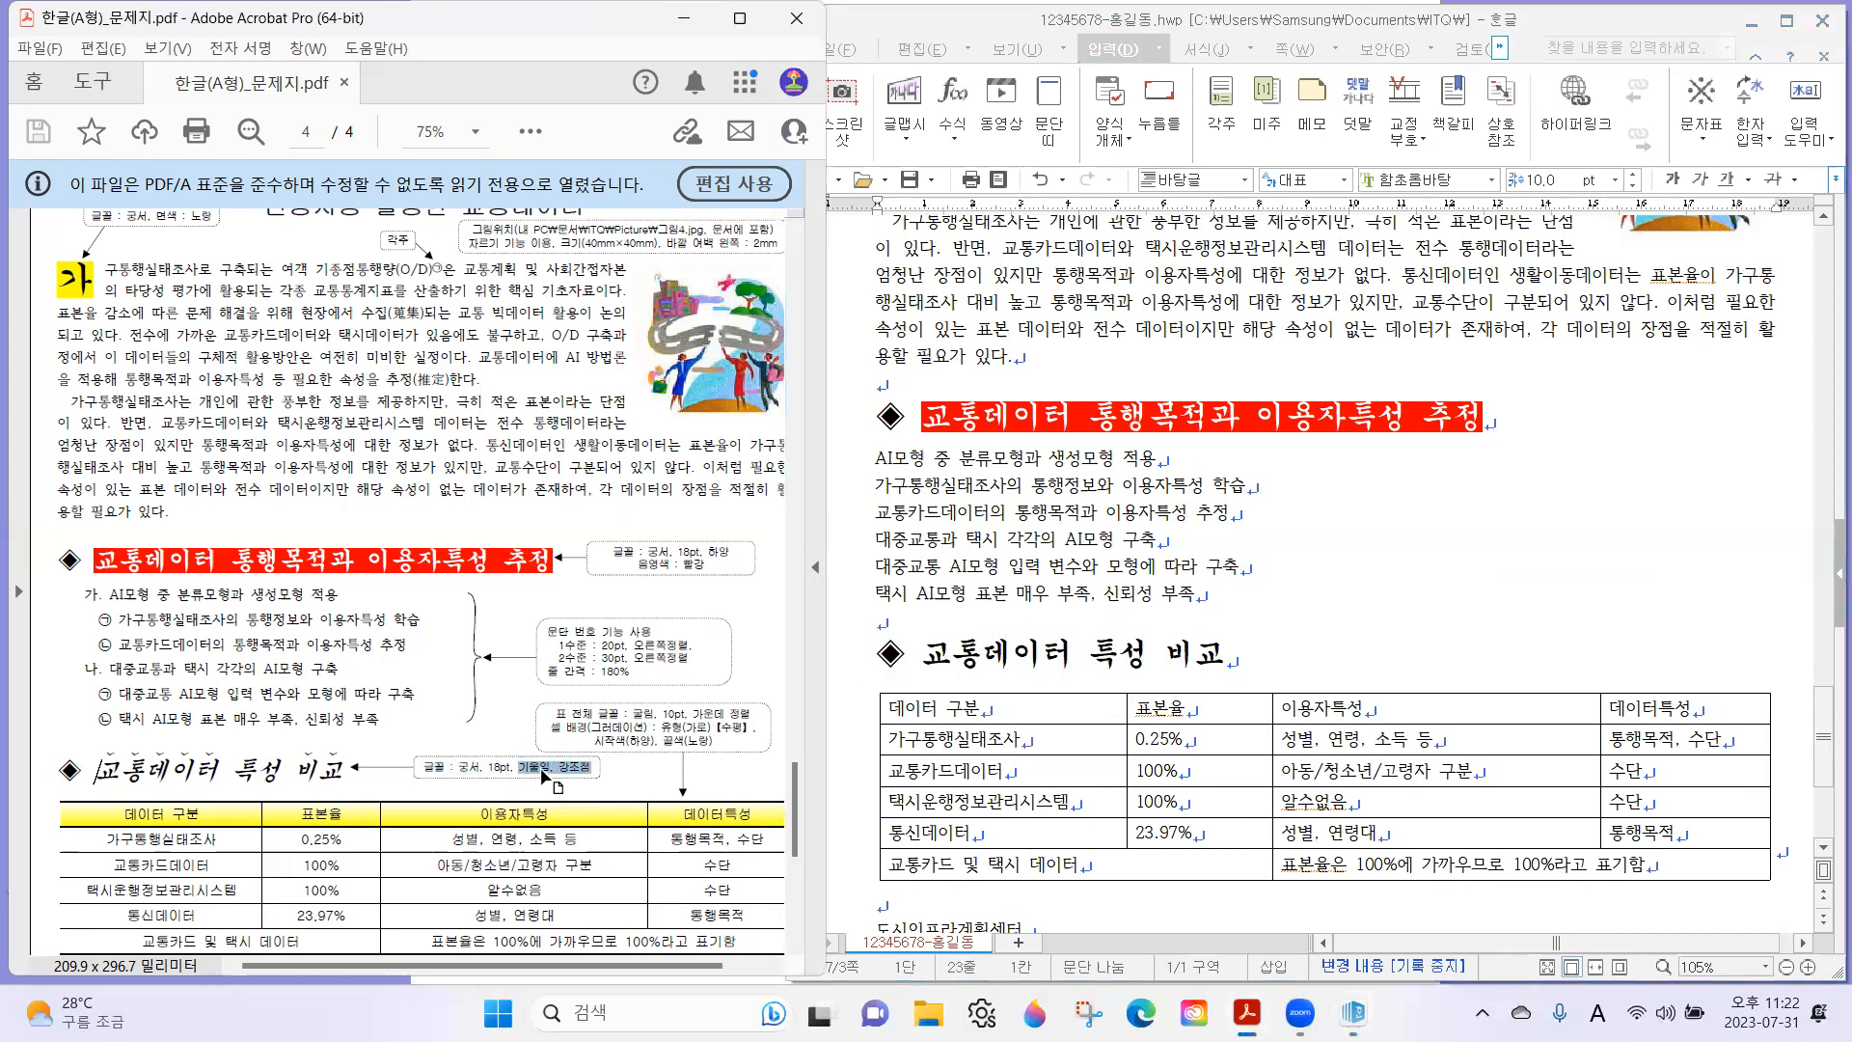
left_click_drag(231, 769, 278, 786)
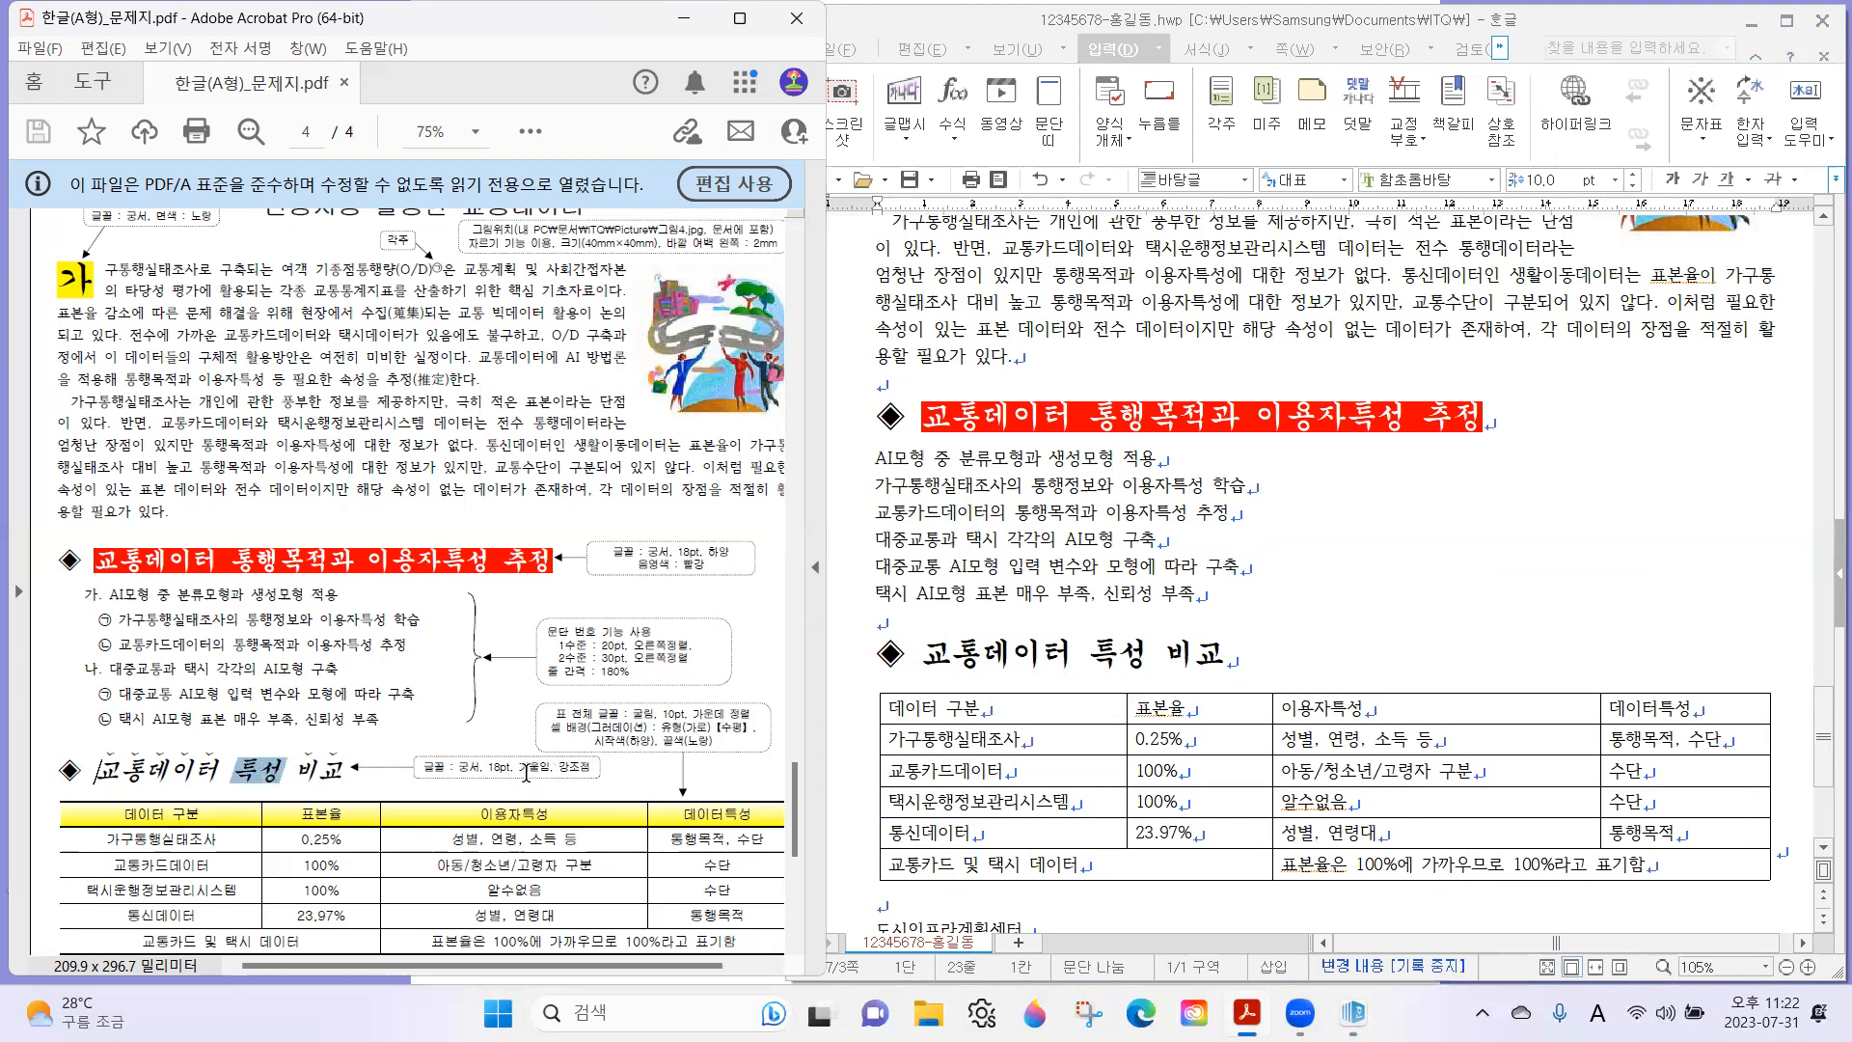
double_click(530, 767)
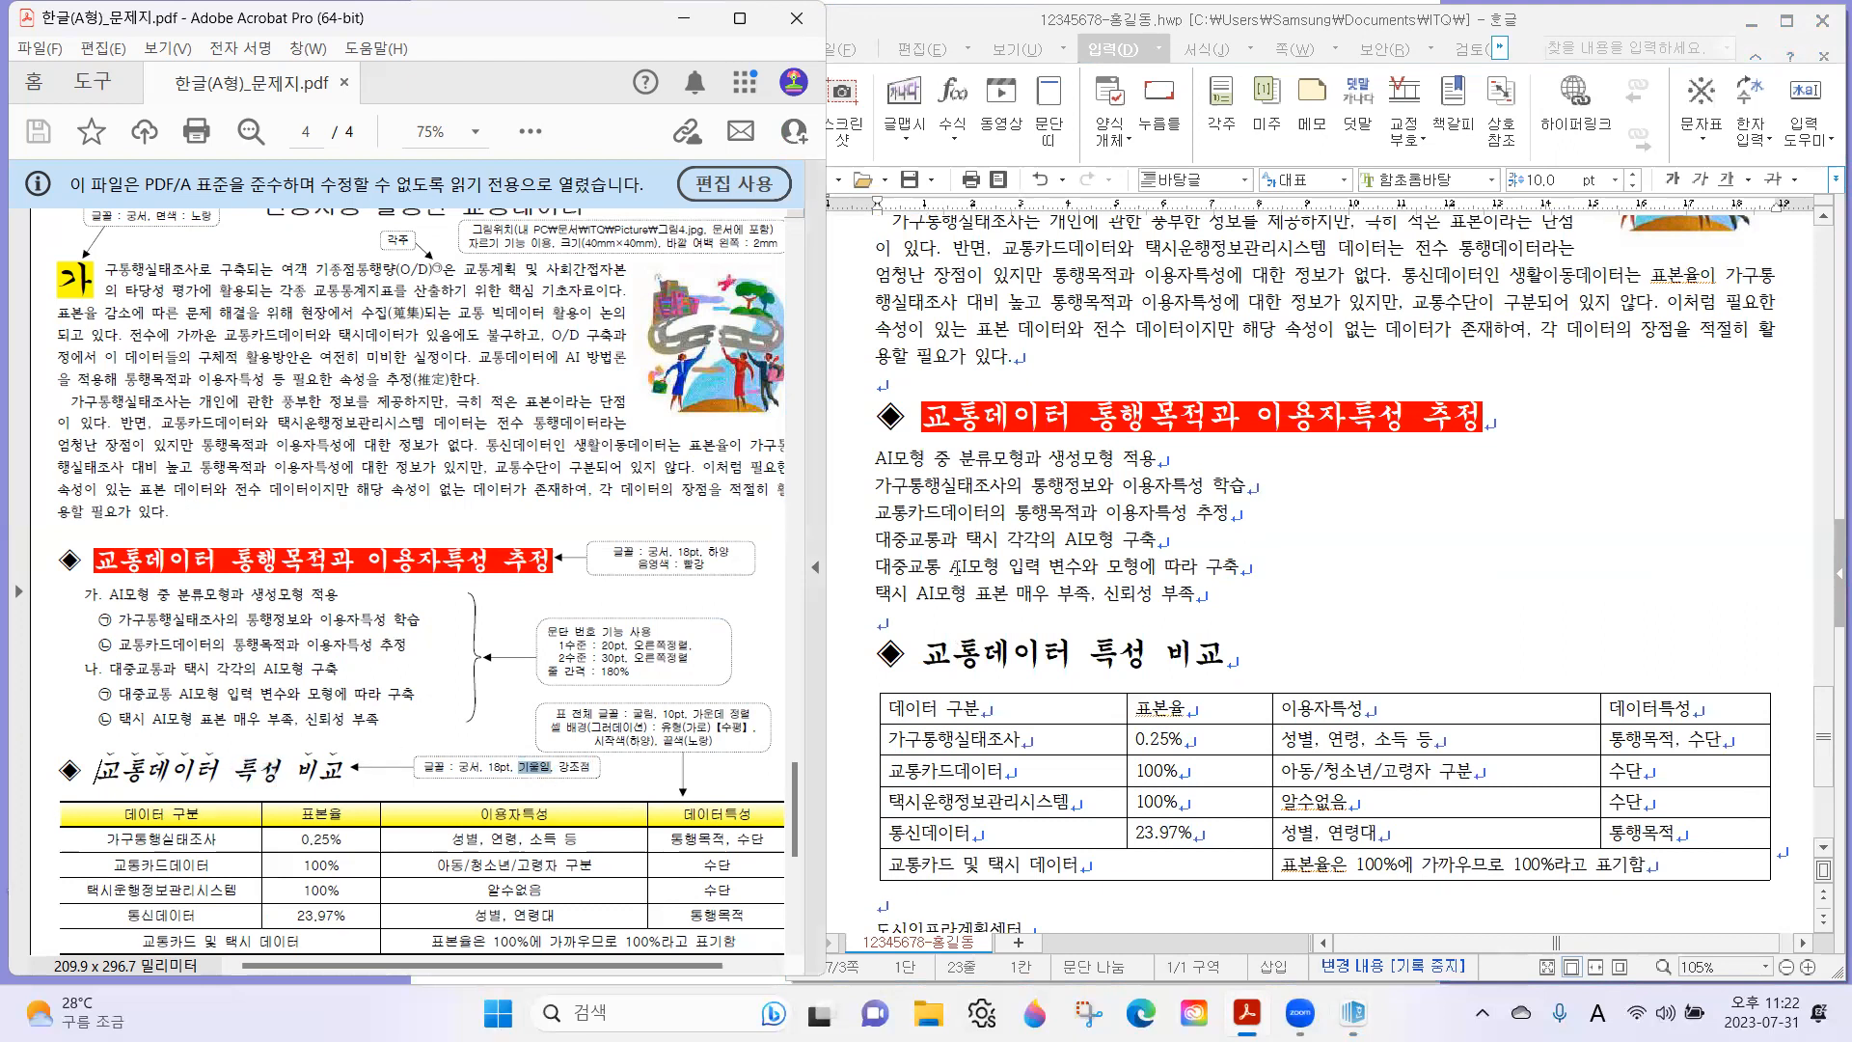
left_click_drag(923, 666, 1268, 659)
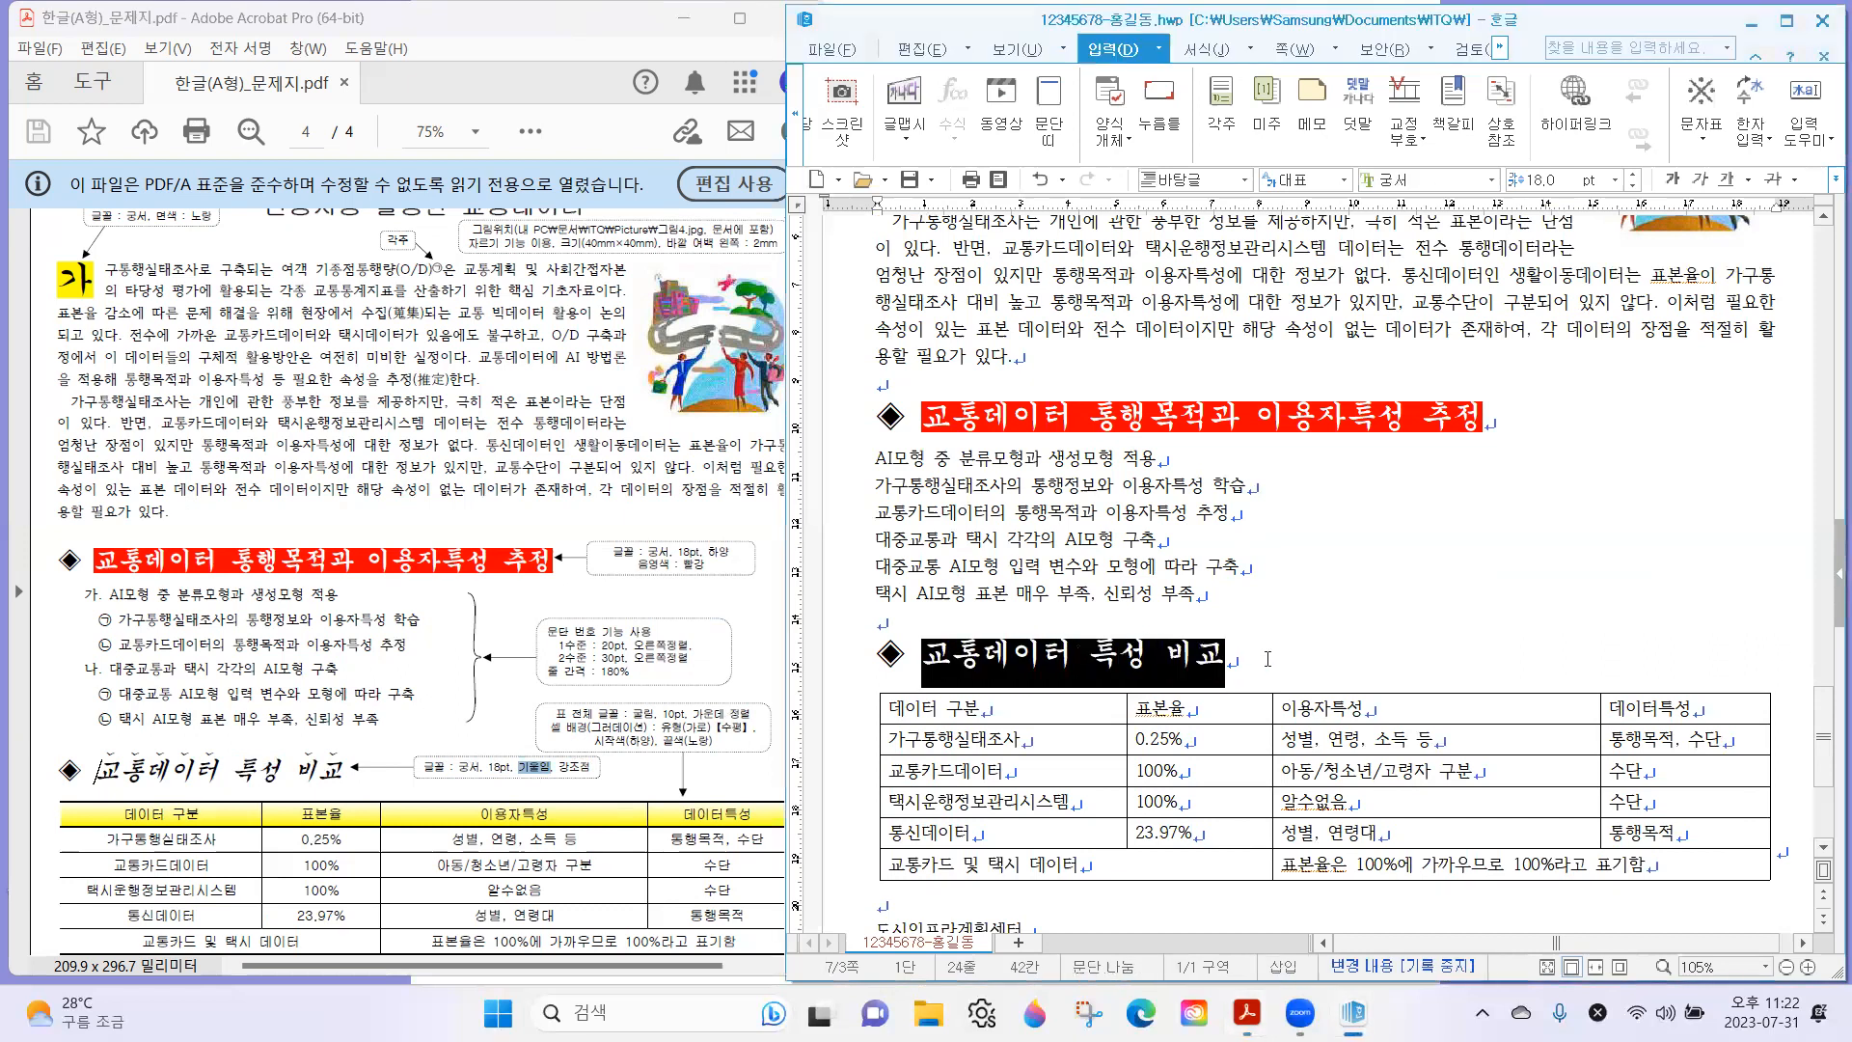
left_click(1698, 183)
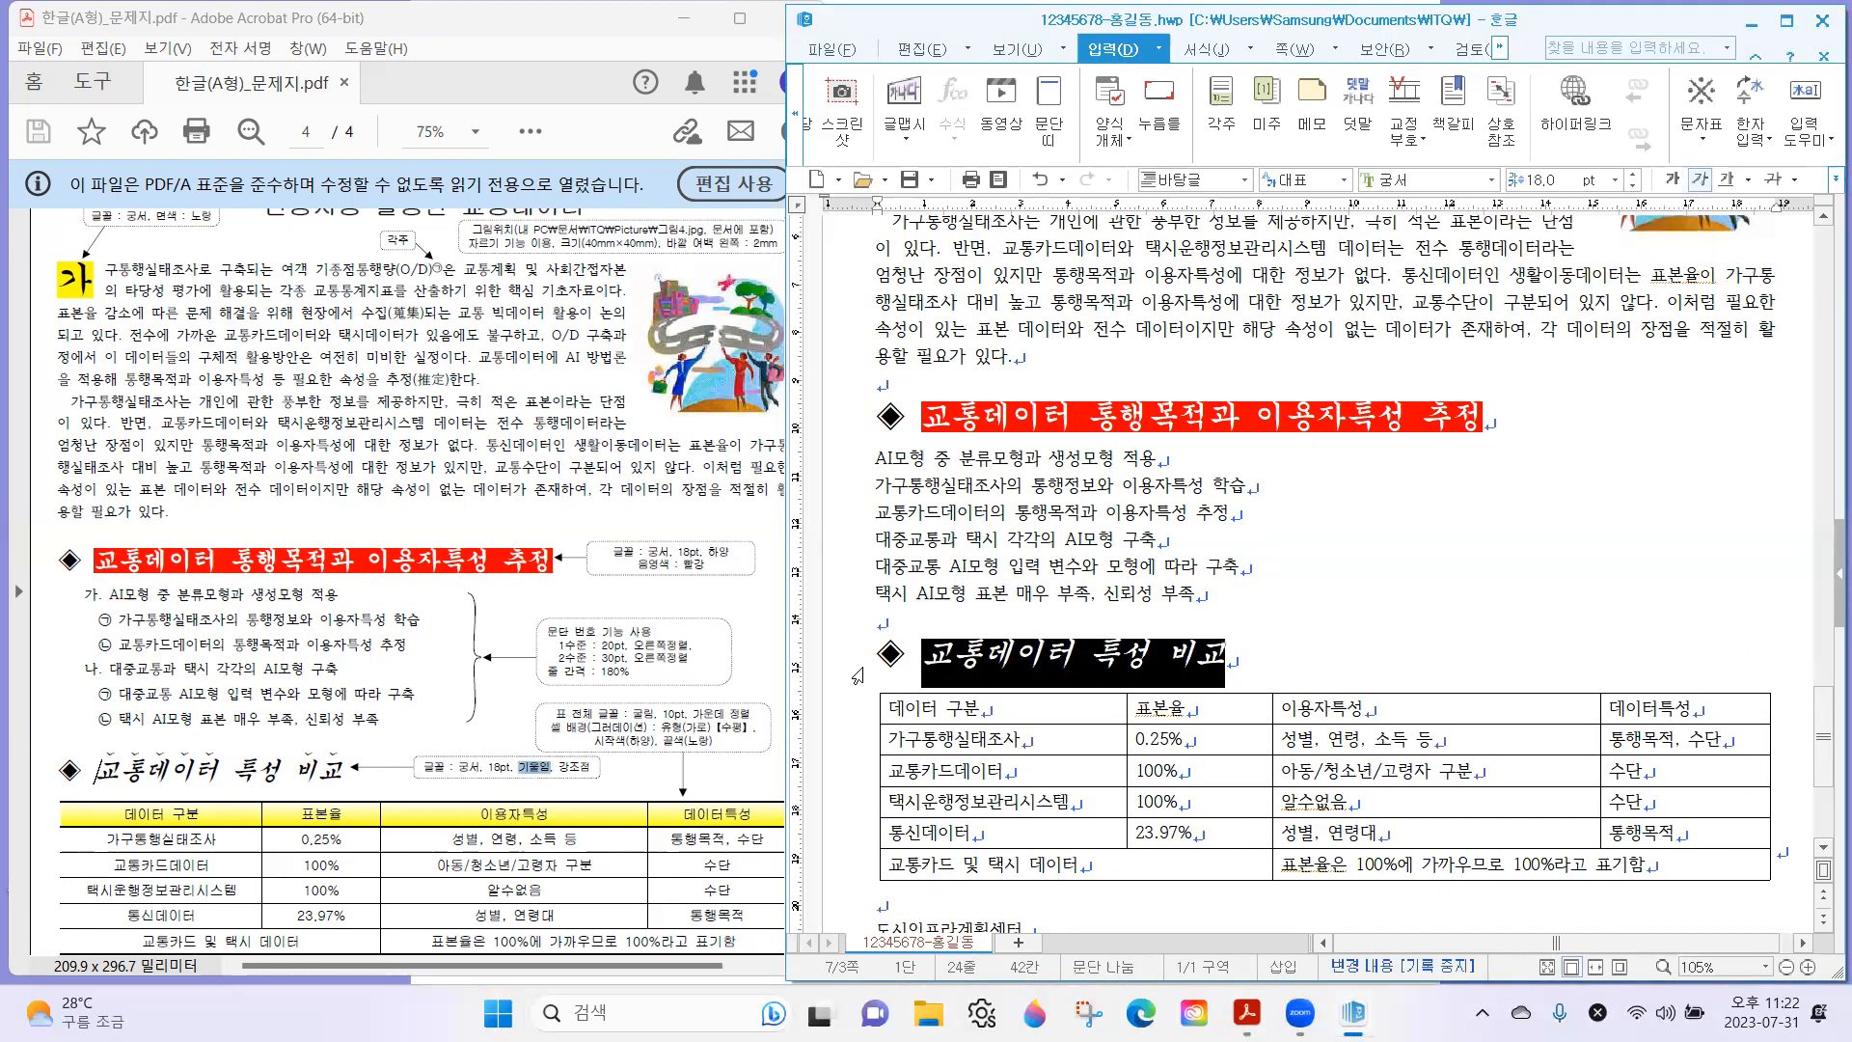
Add the curved ˘ 강조점 above the word 교통데이터 in the second subheading through its 글자 모양 settings.
left_click_drag(97, 776, 340, 772)
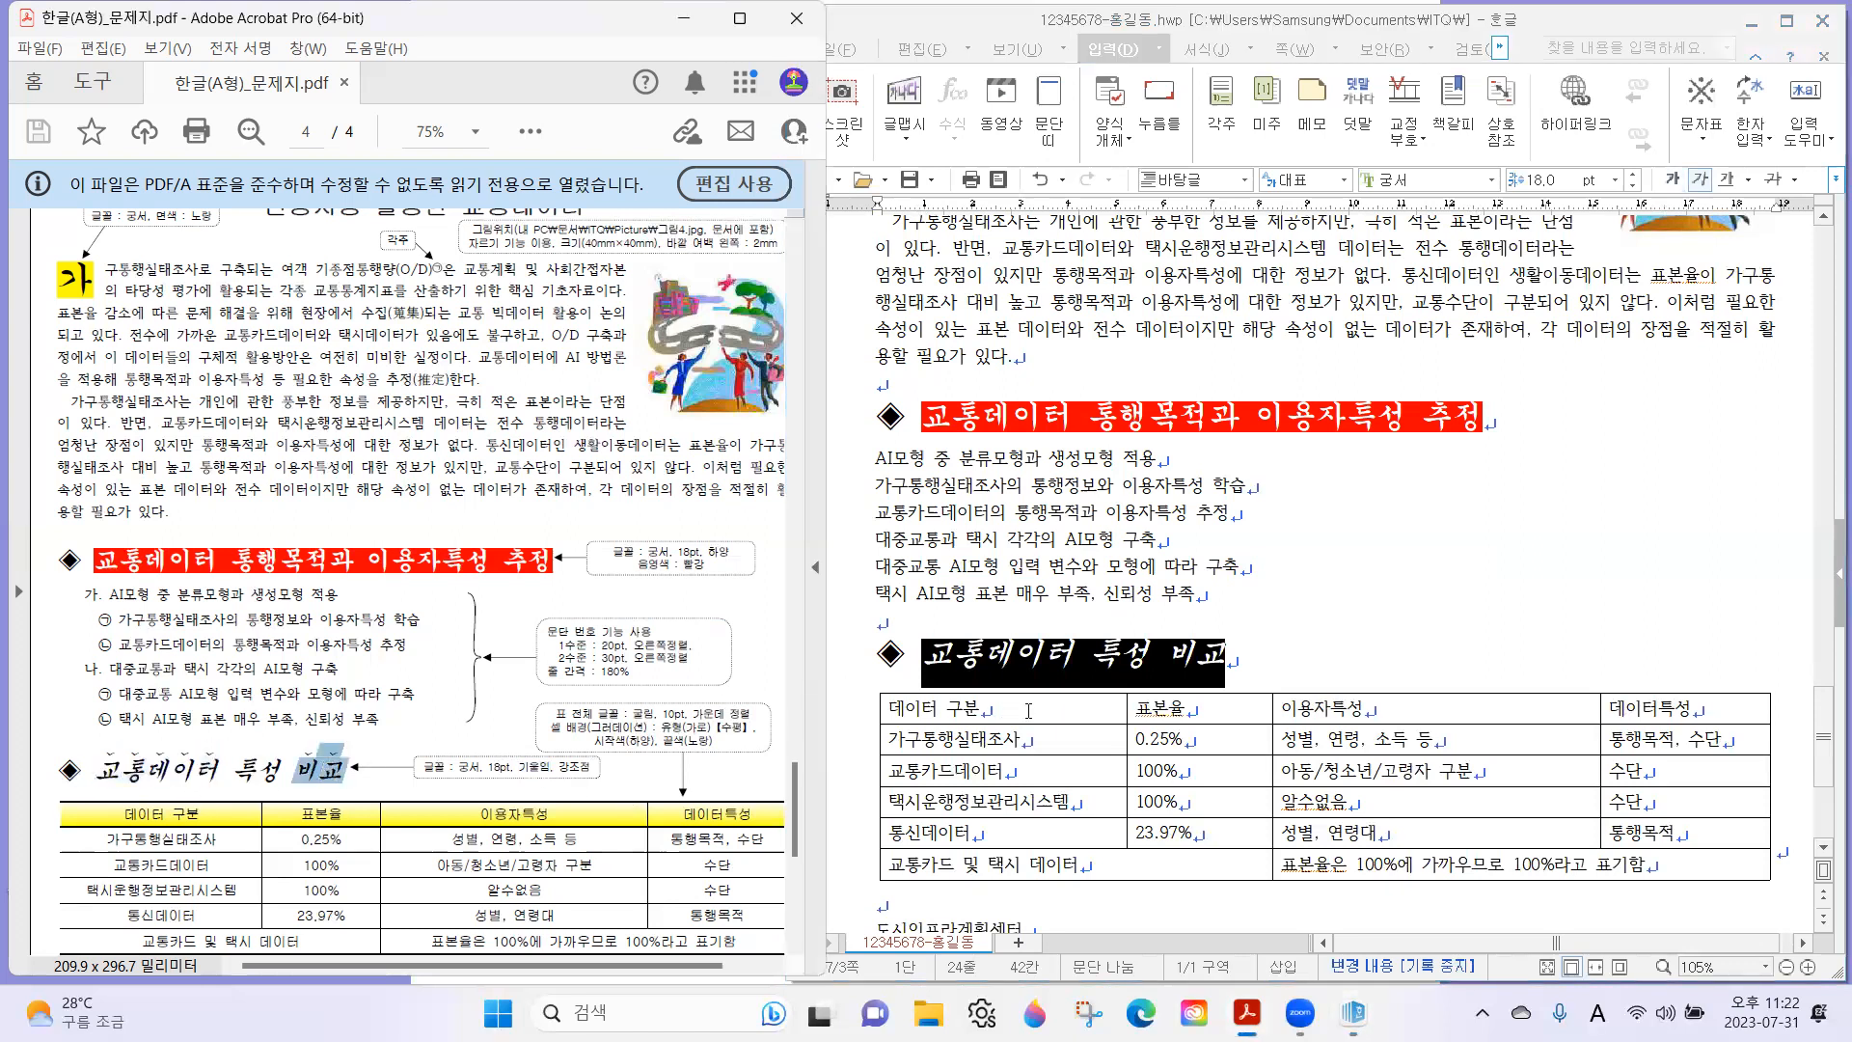
left_click(1082, 676)
left_click_drag(940, 661, 1063, 662)
right_click(994, 660)
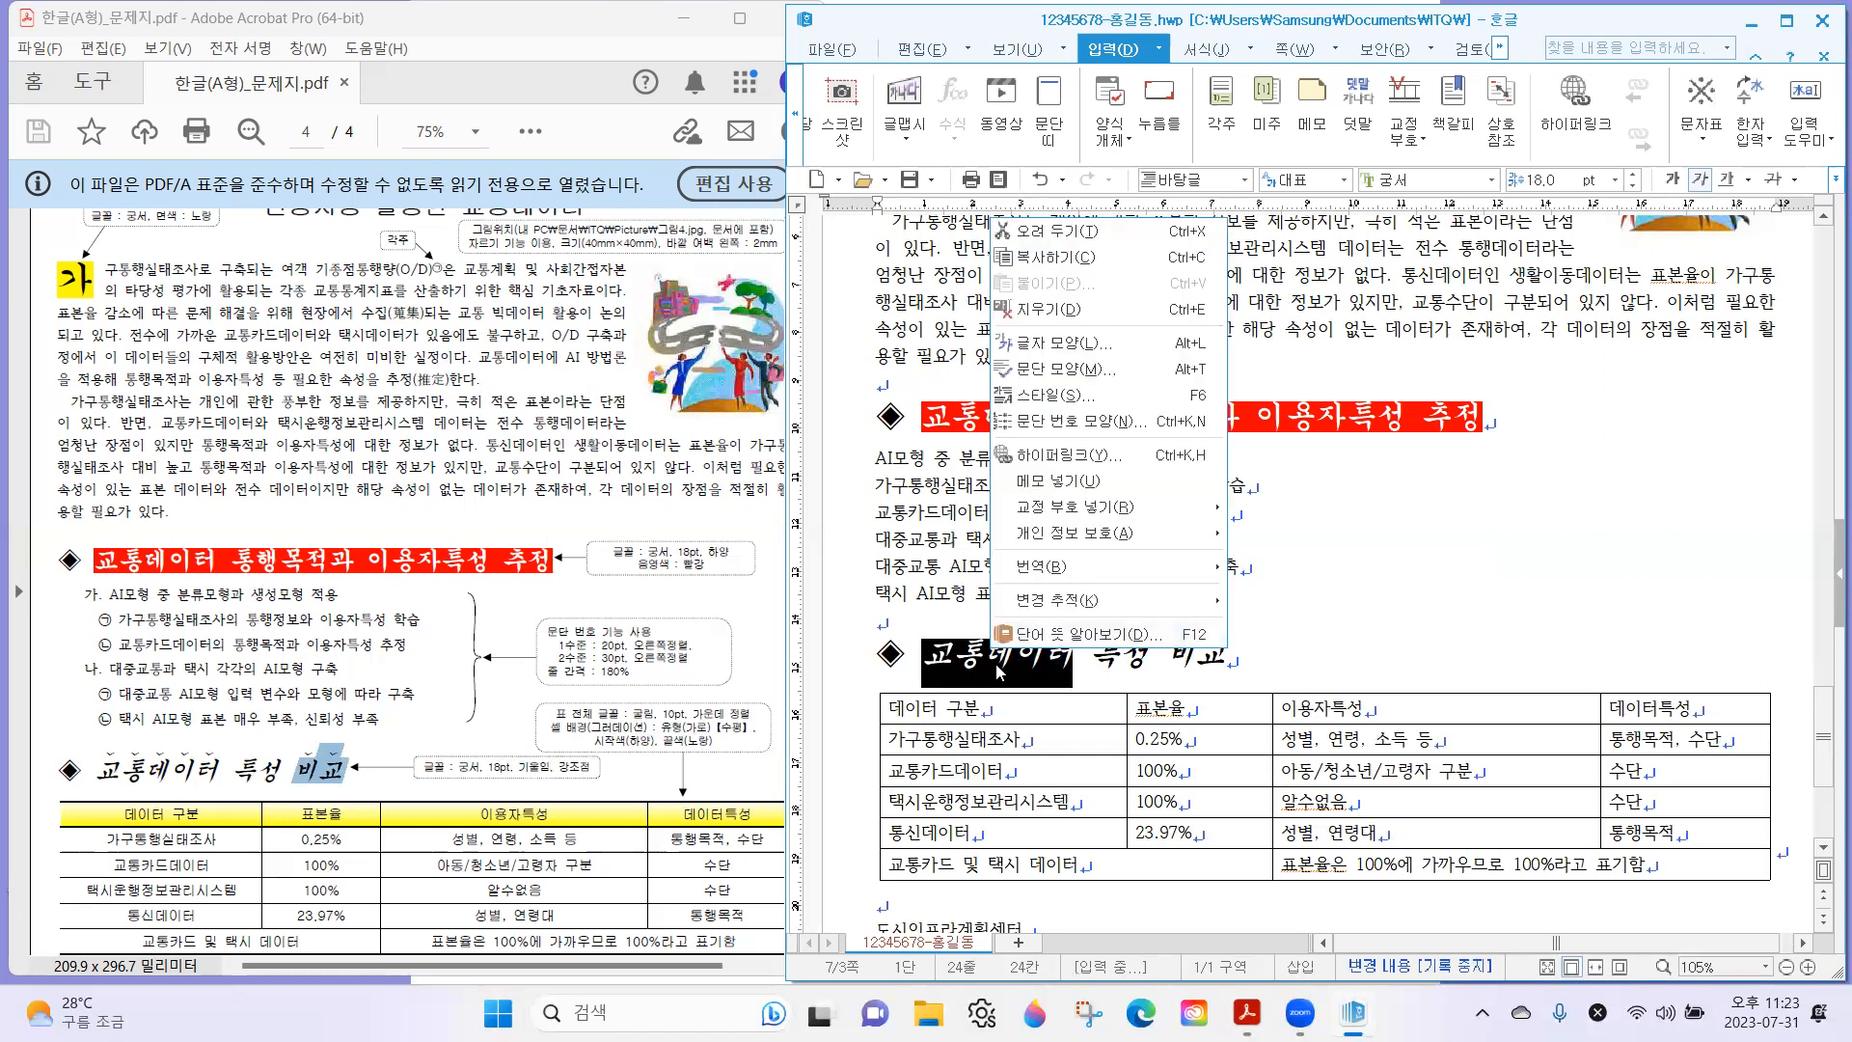
left_click(1097, 347)
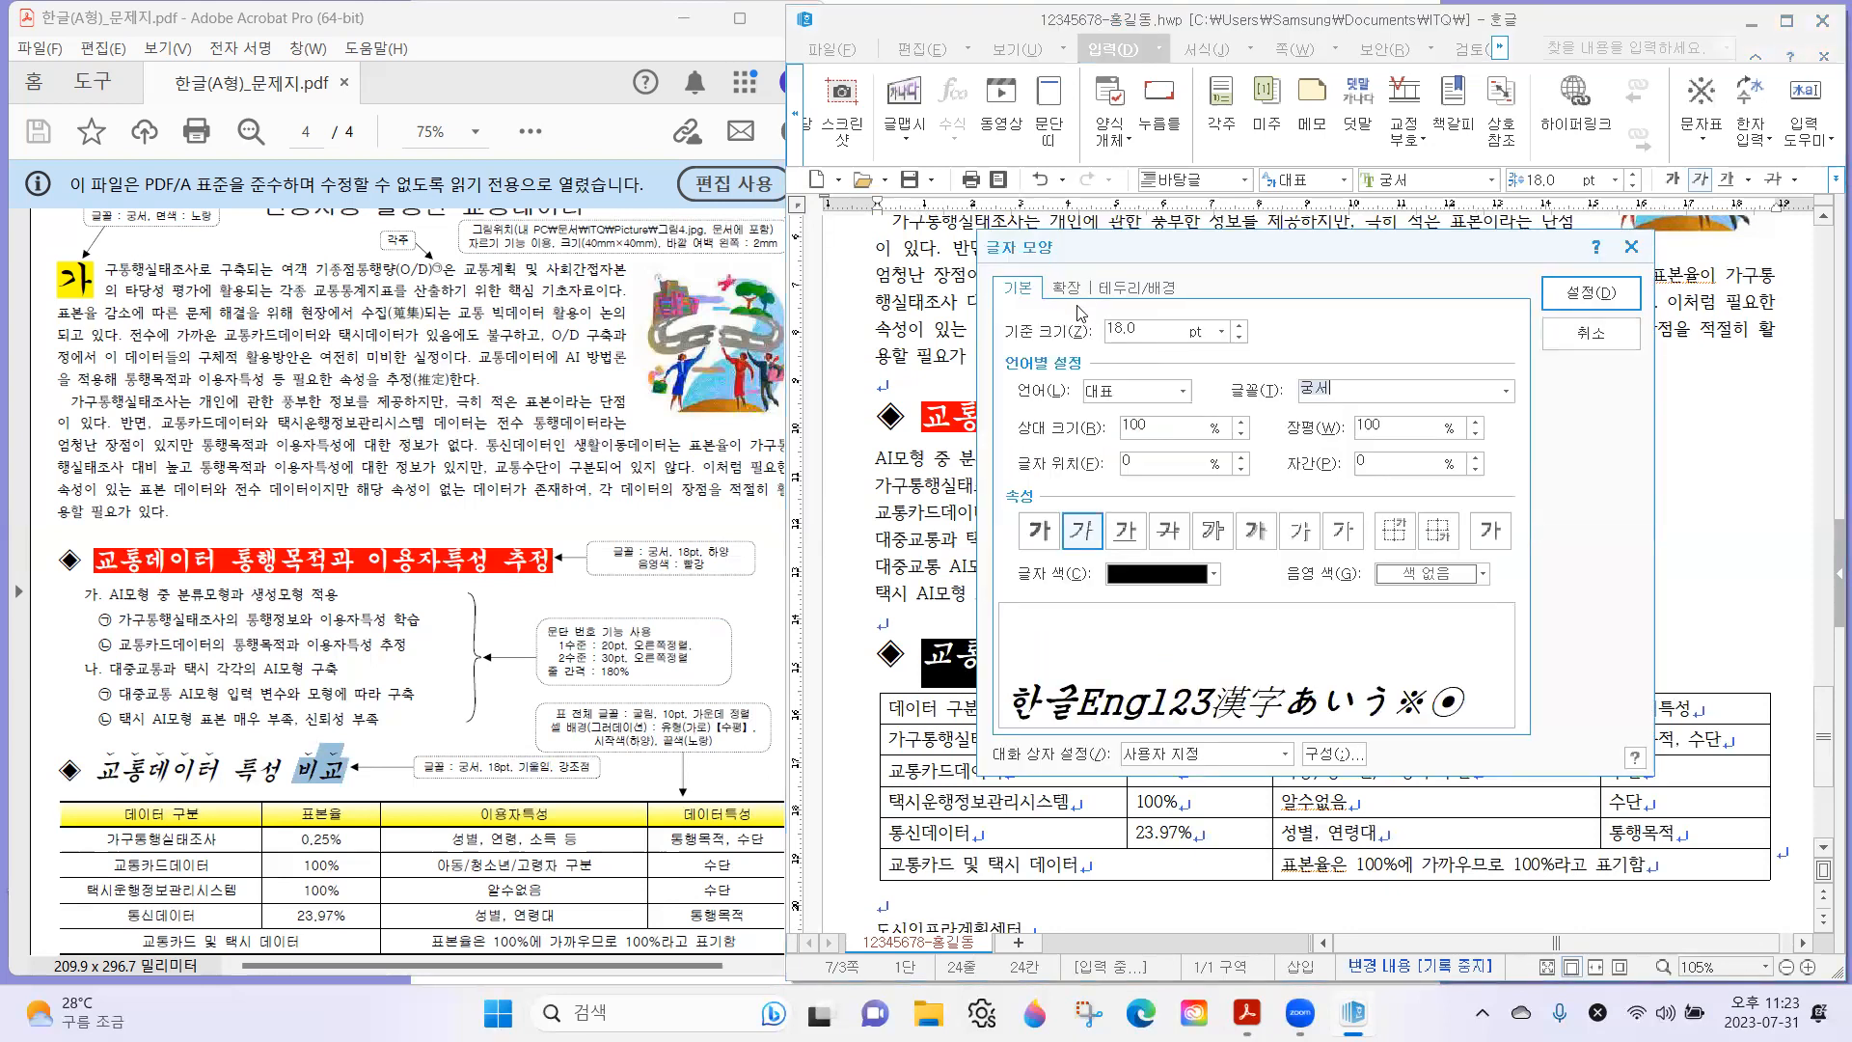
left_click(1073, 297)
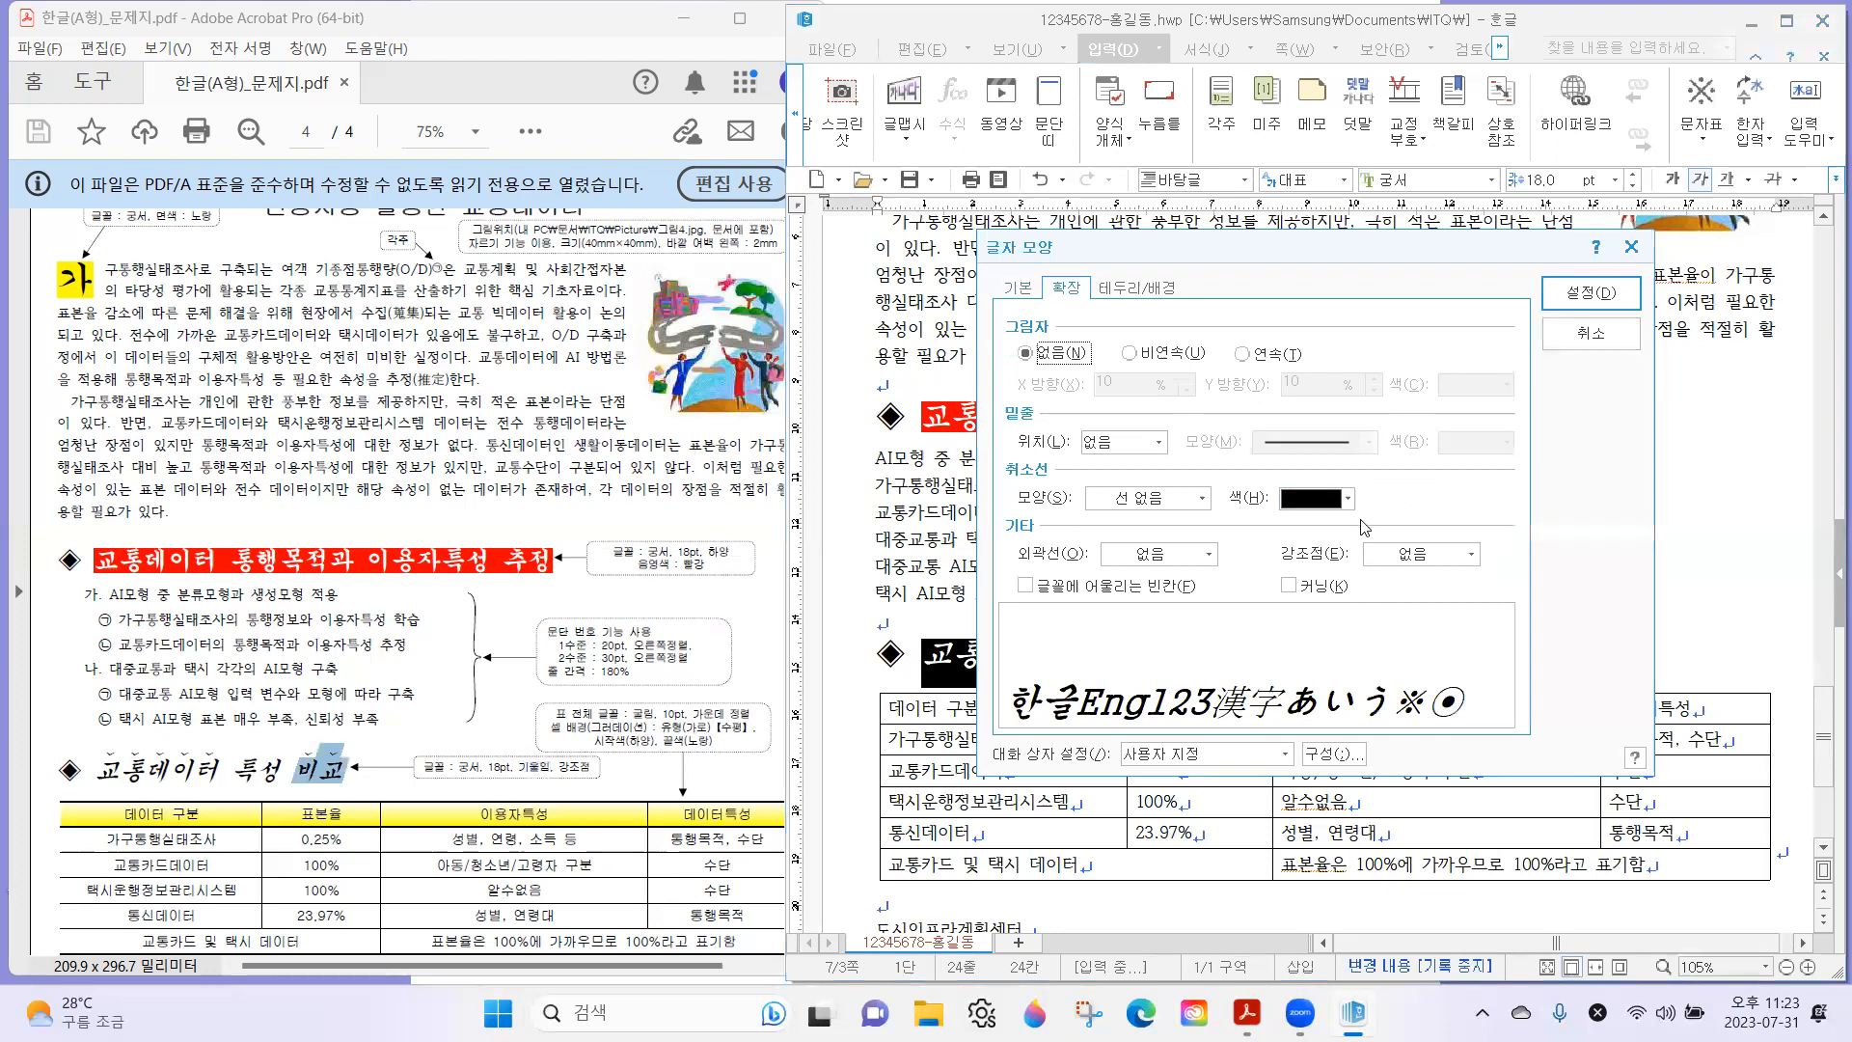
left_click(1439, 561)
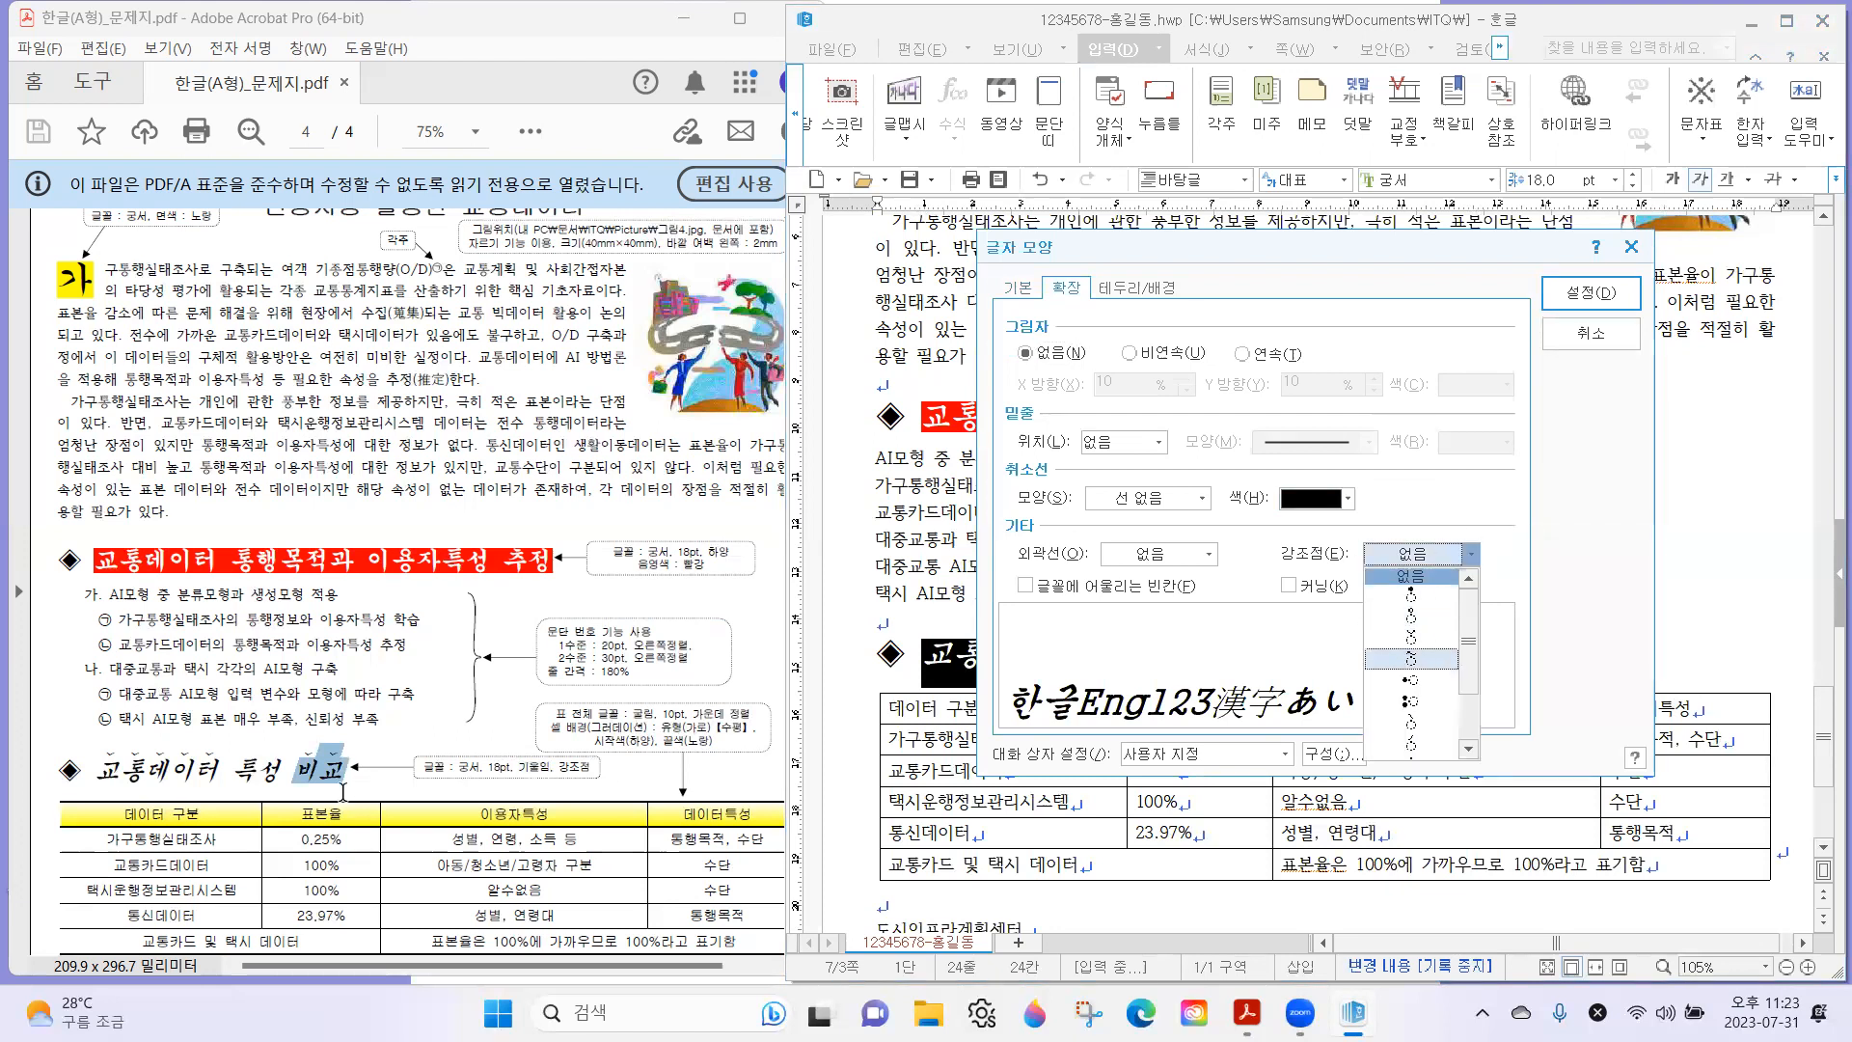
left_click(1411, 657)
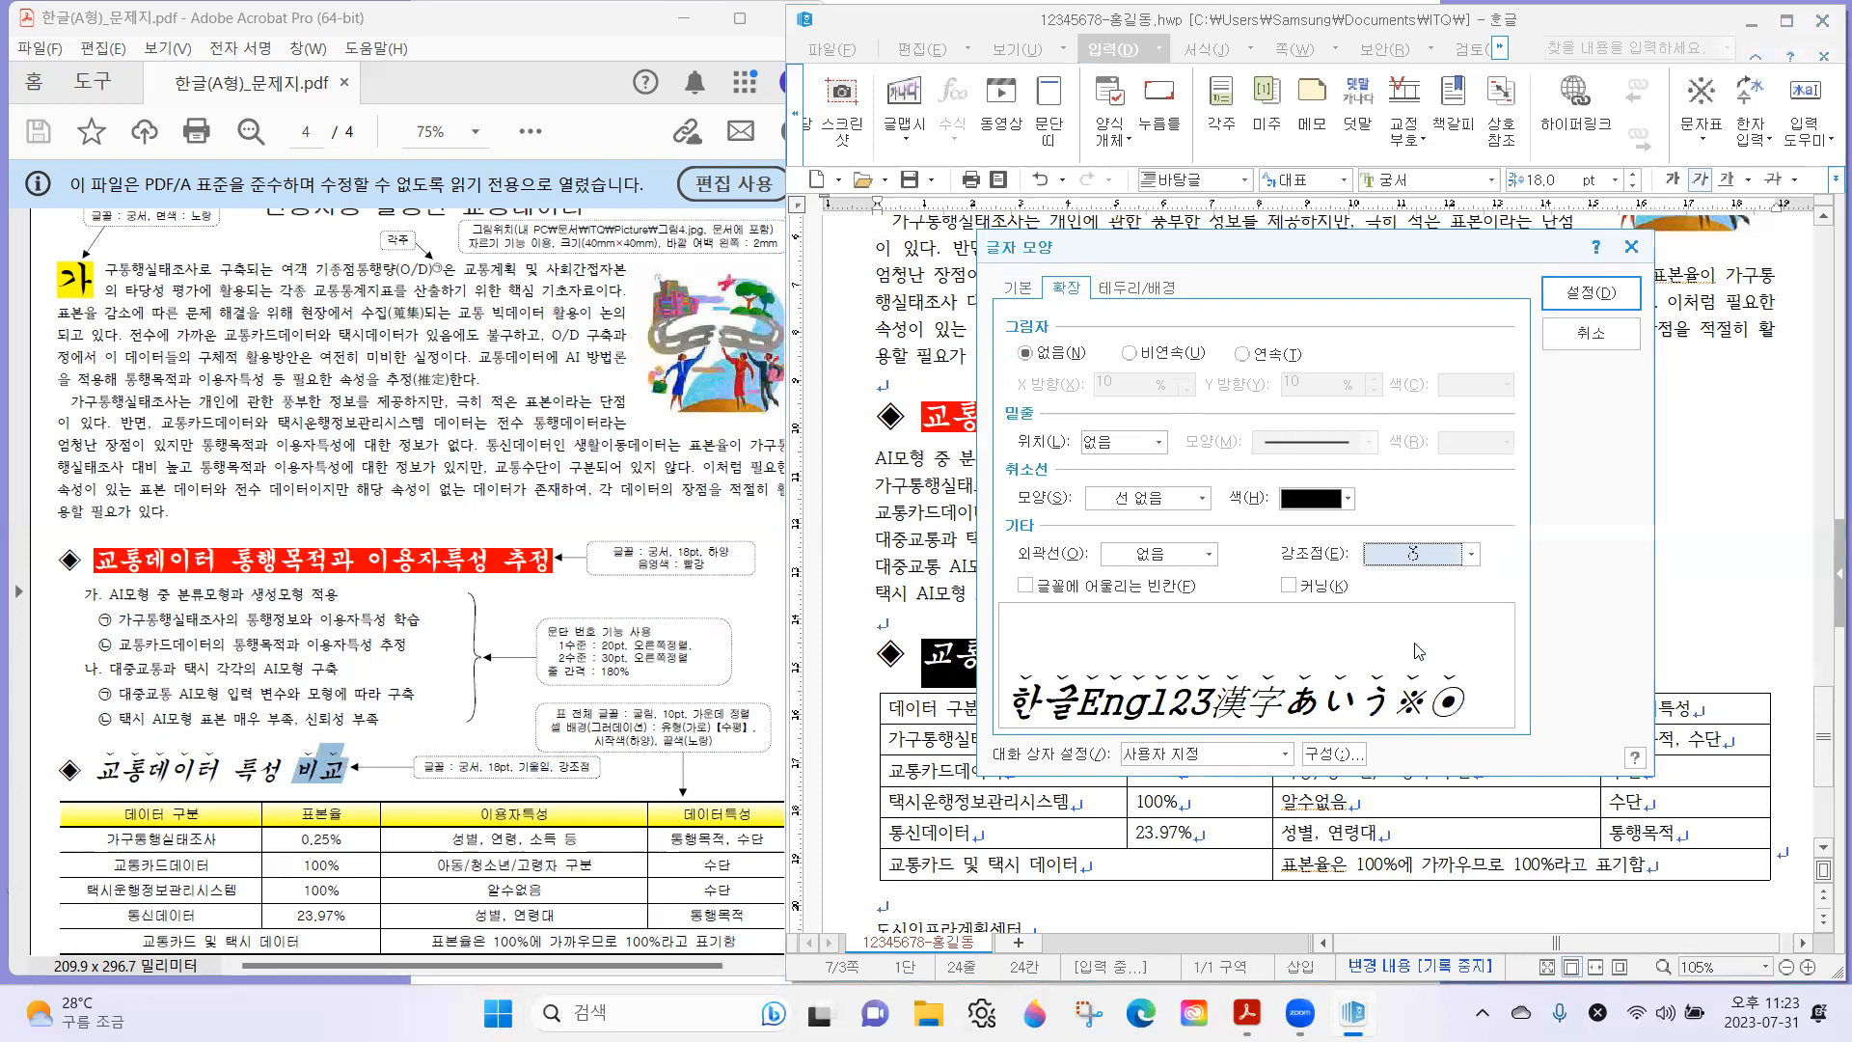
left_click(1606, 286)
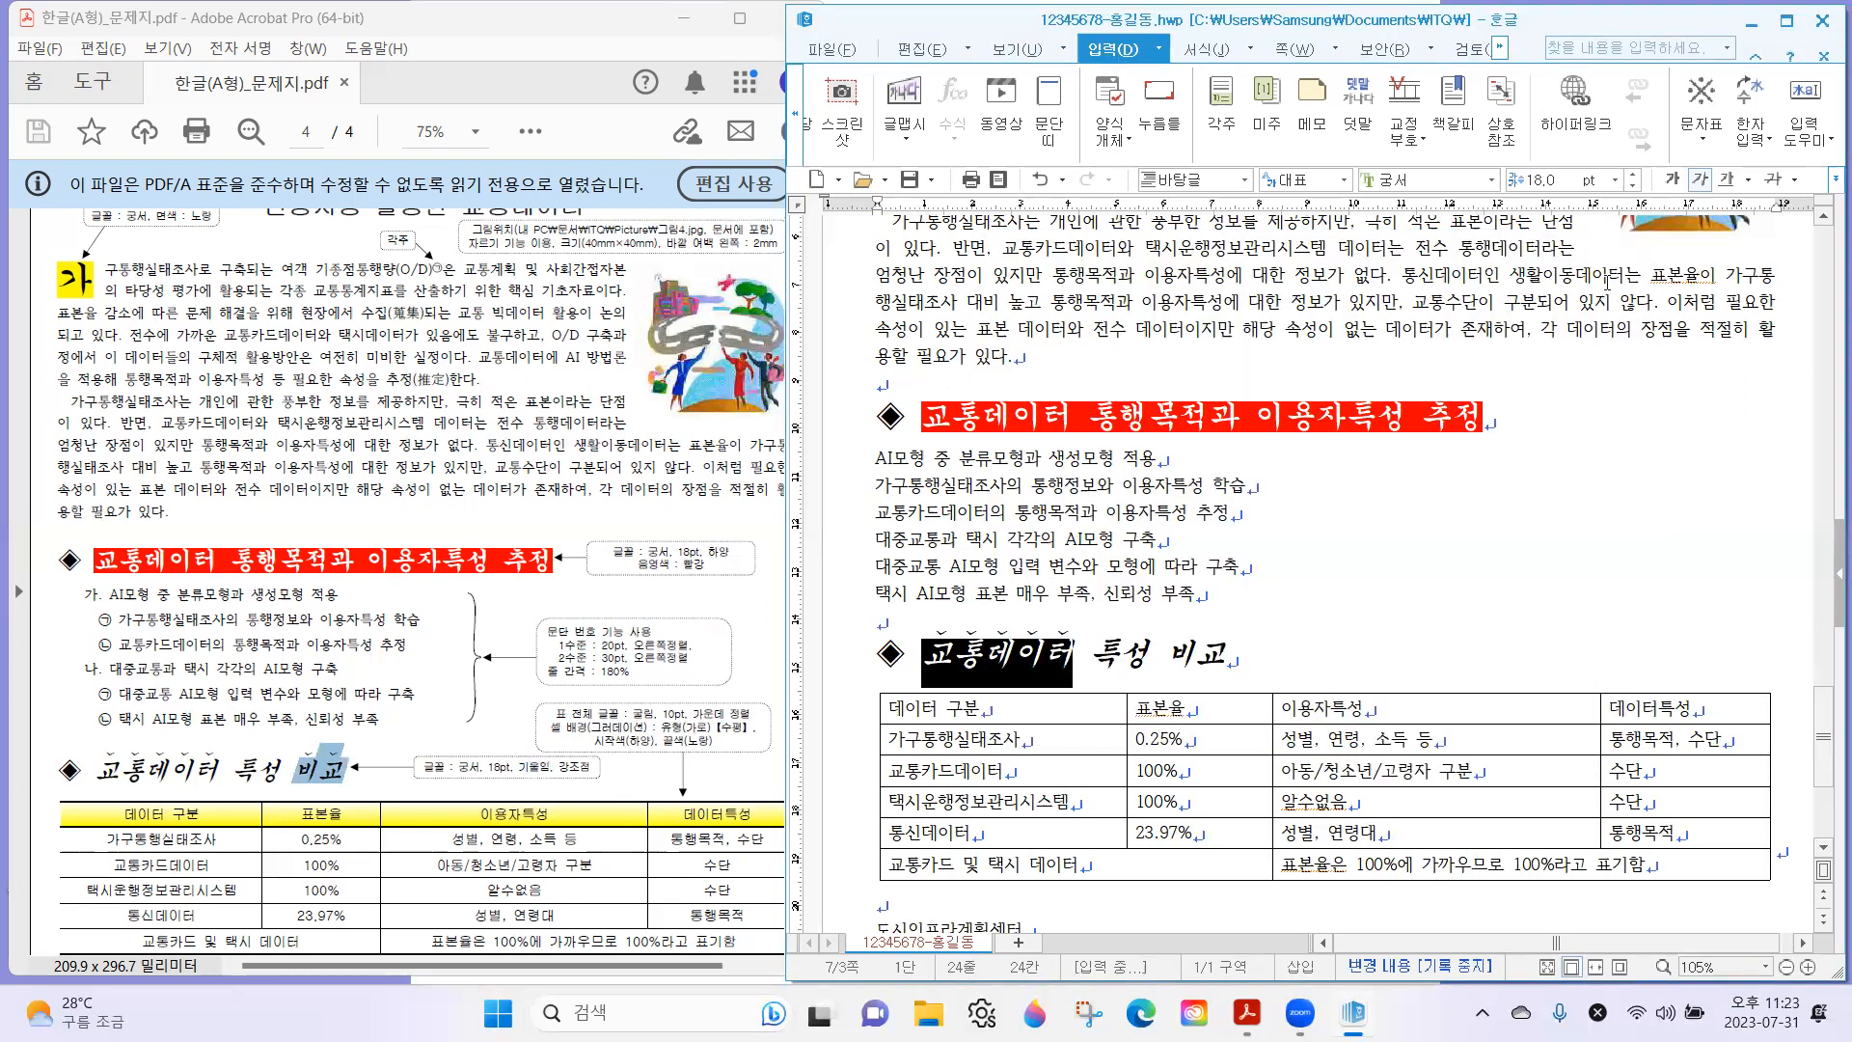
Add the same curved ˘ 강조점 above the word 비교 in the second subheading through its 글자 모양 settings.
left_click_drag(1165, 658, 1221, 658)
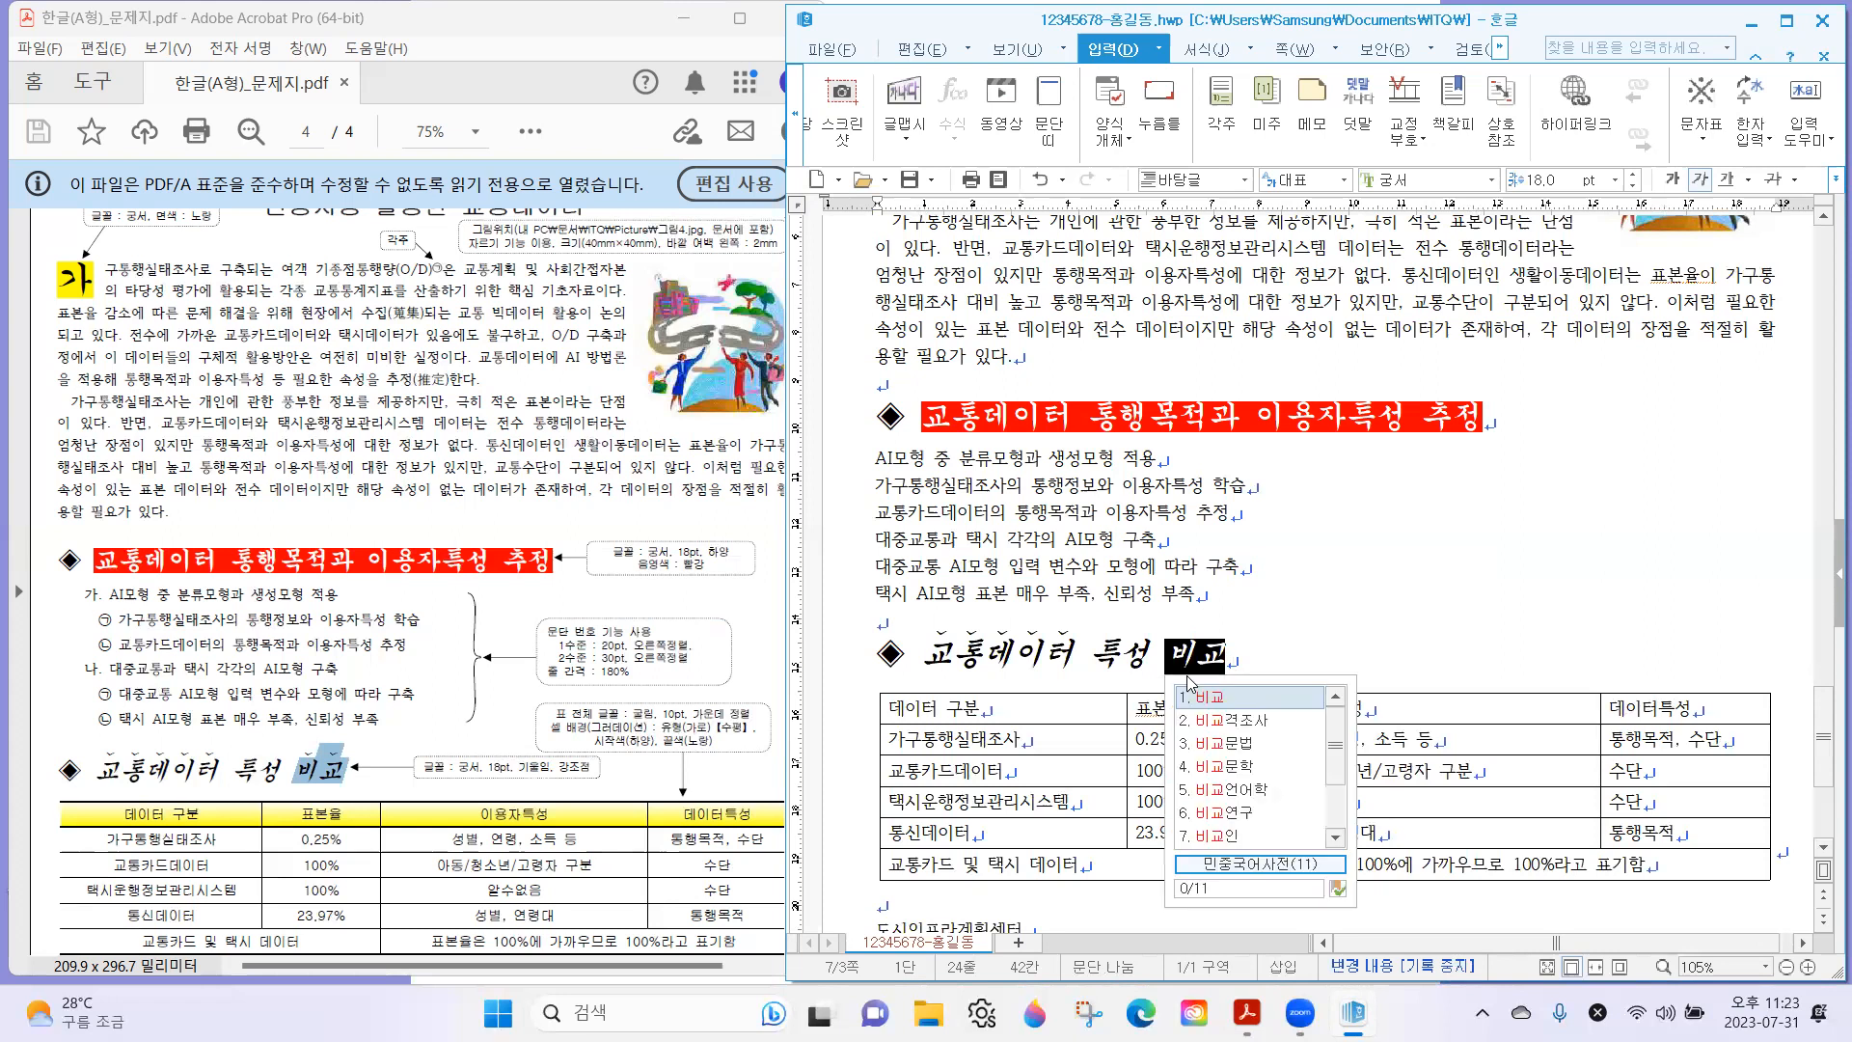
right_click(1204, 658)
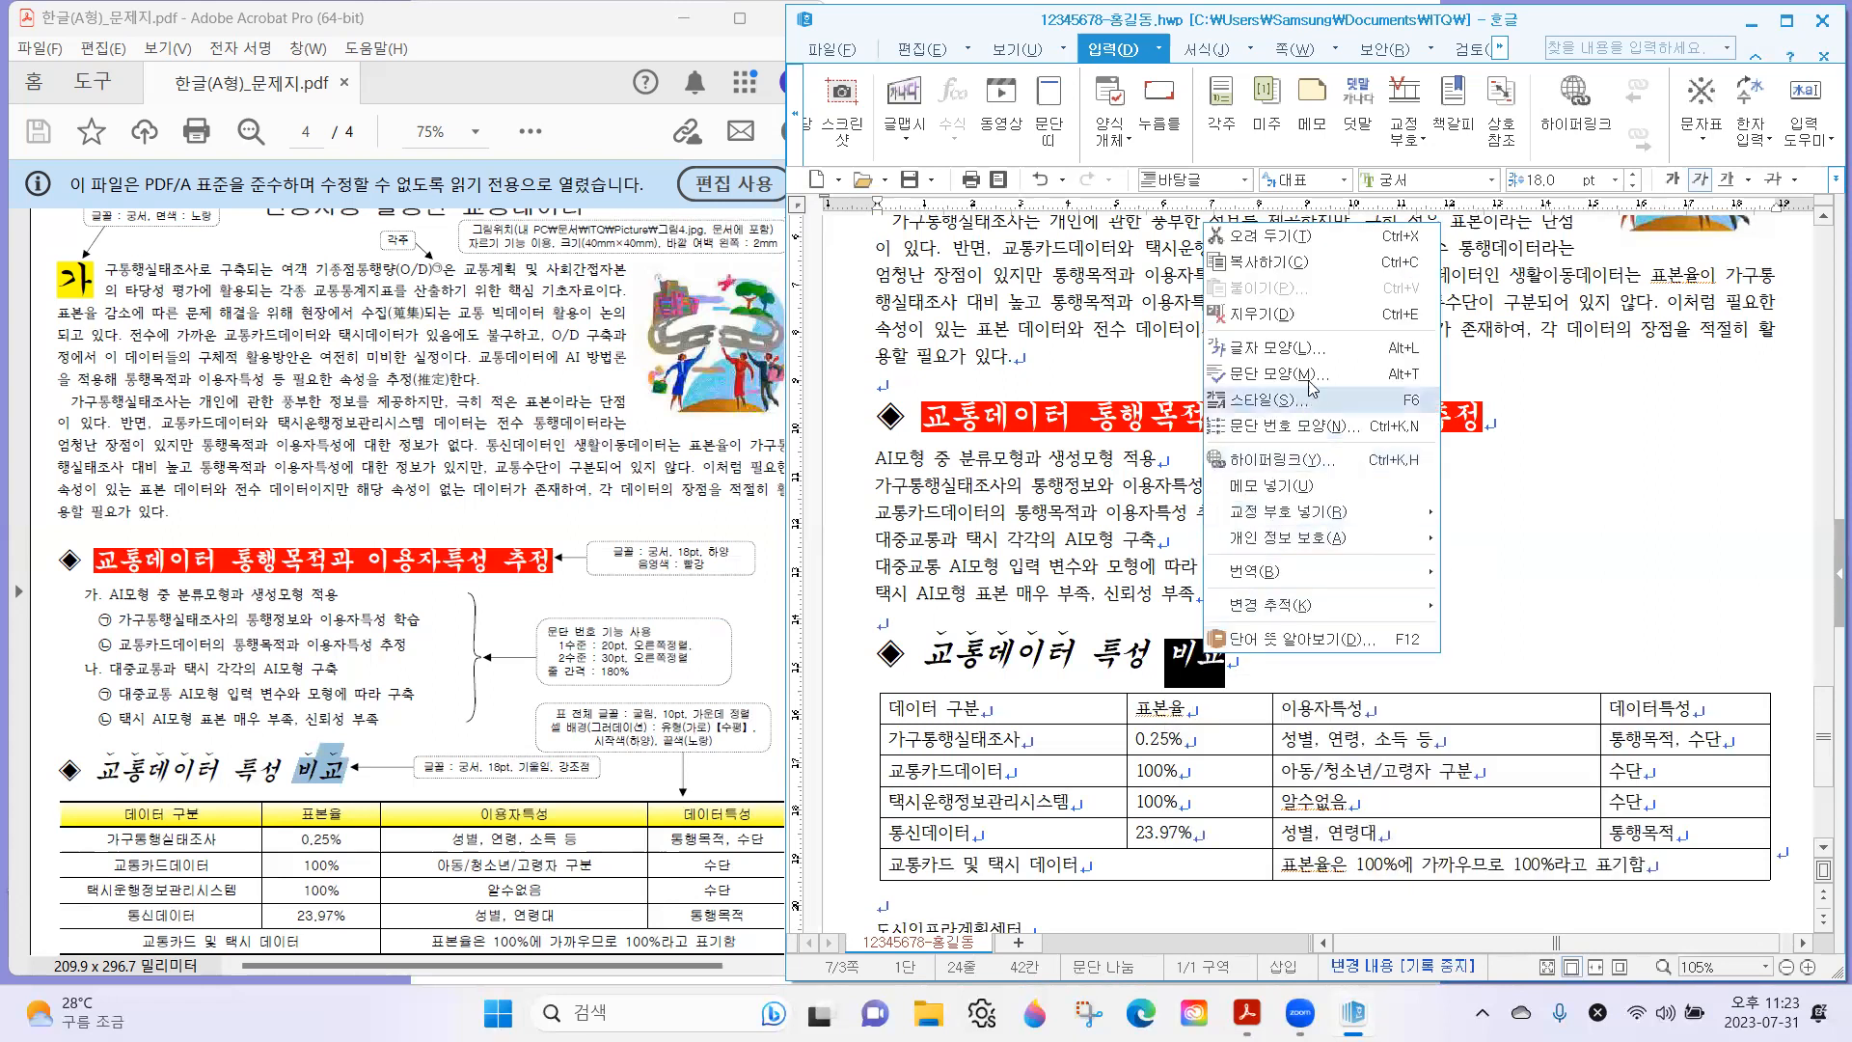
left_click(1302, 347)
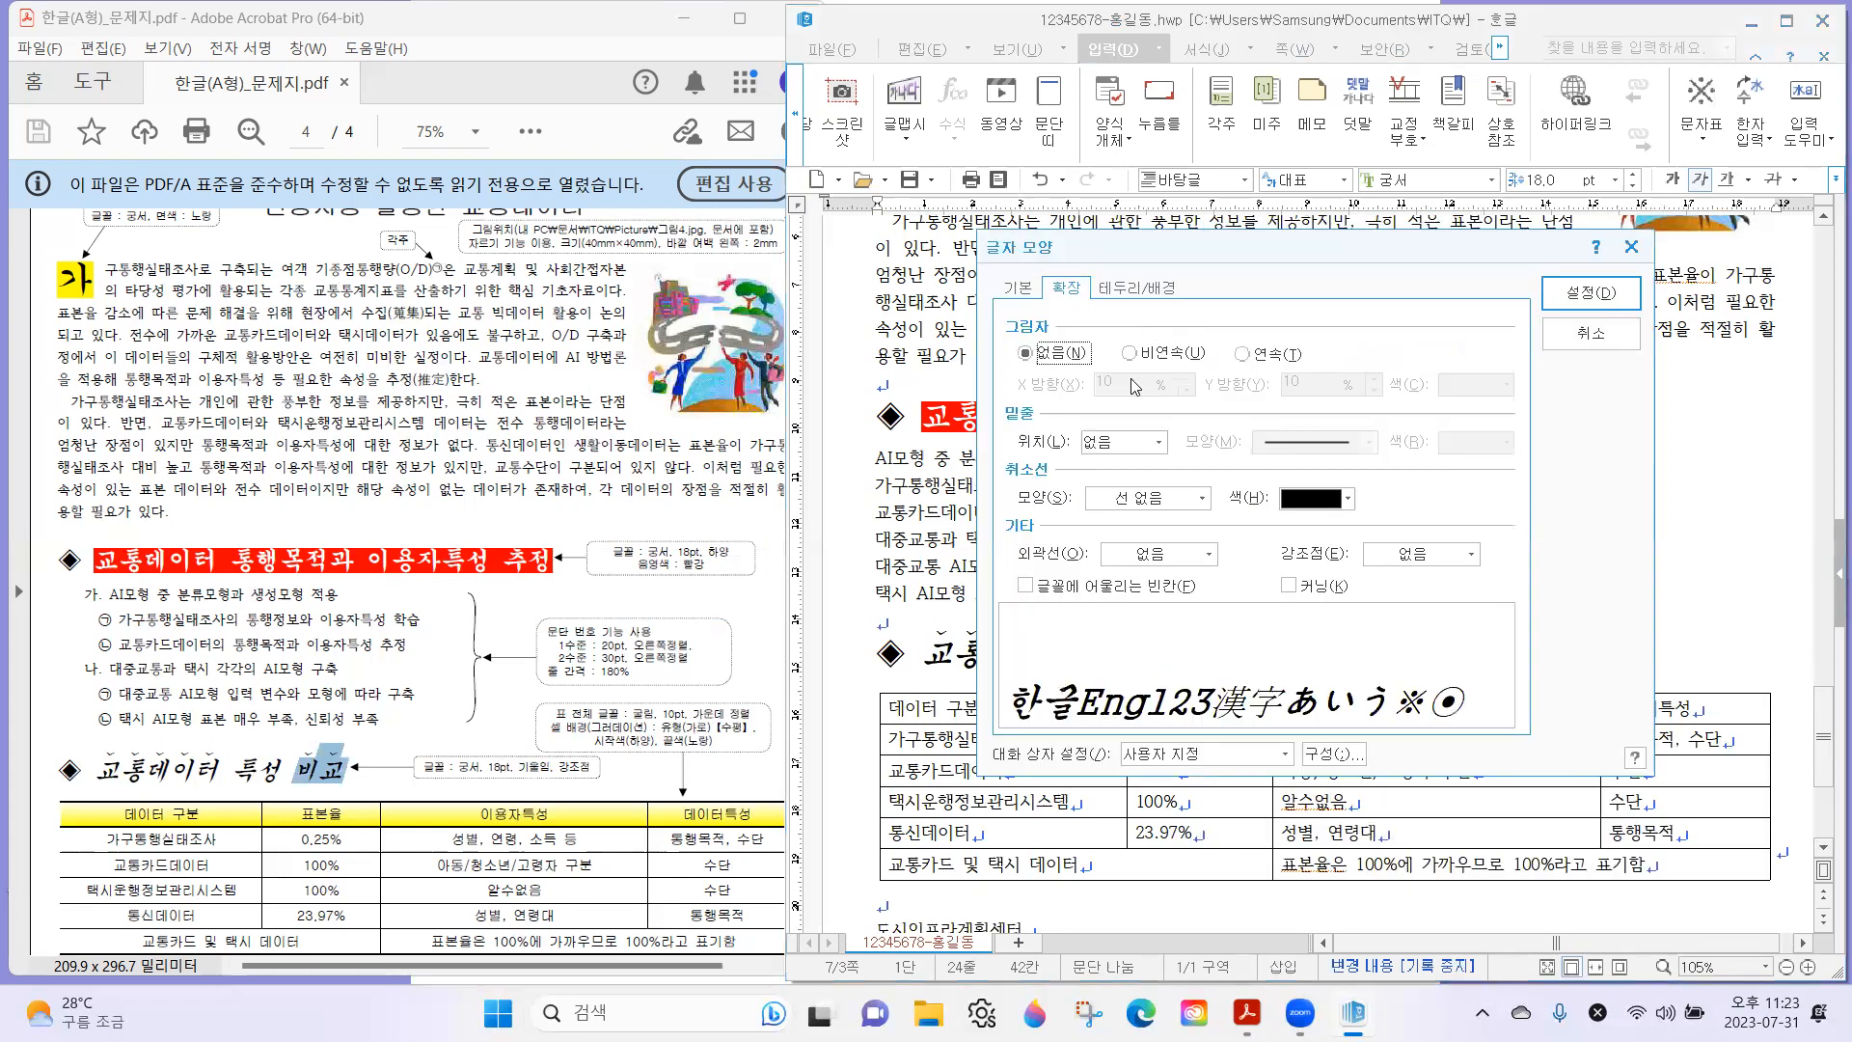
left_click(1404, 557)
left_click(1415, 617)
left_click(1582, 295)
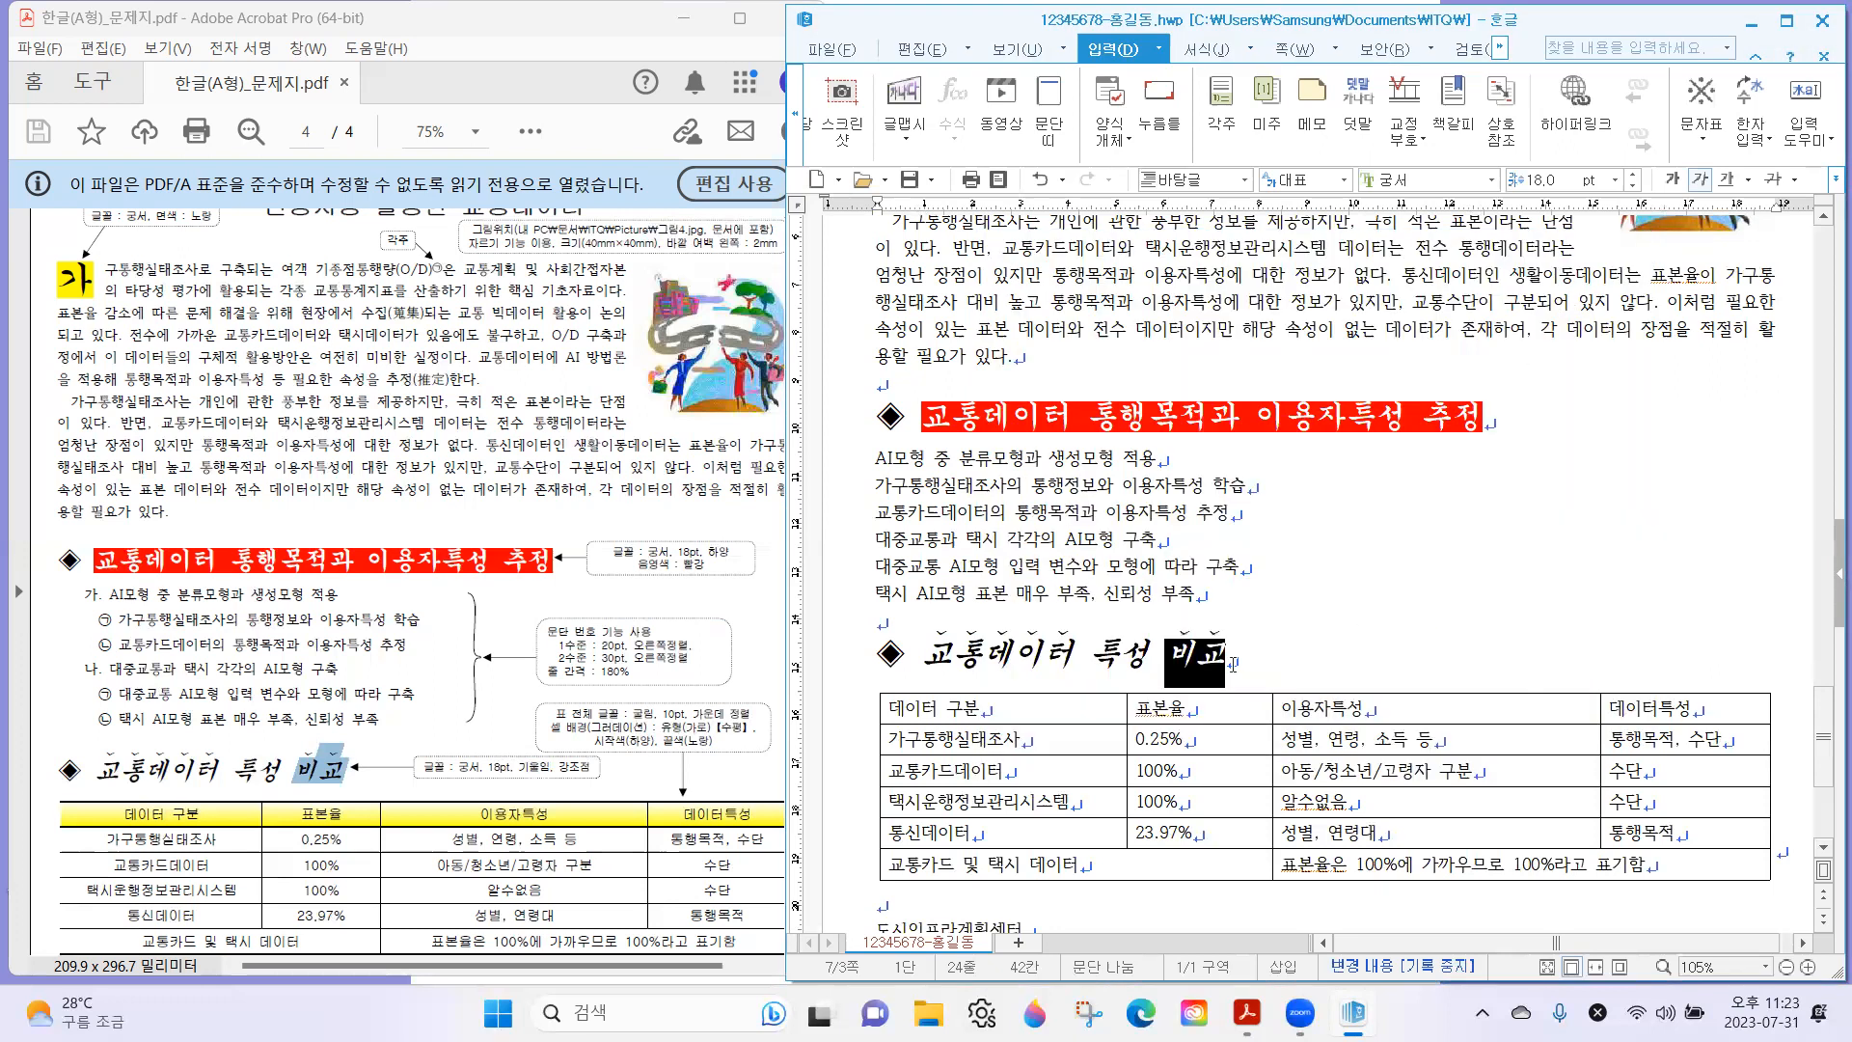
left_click(1217, 602)
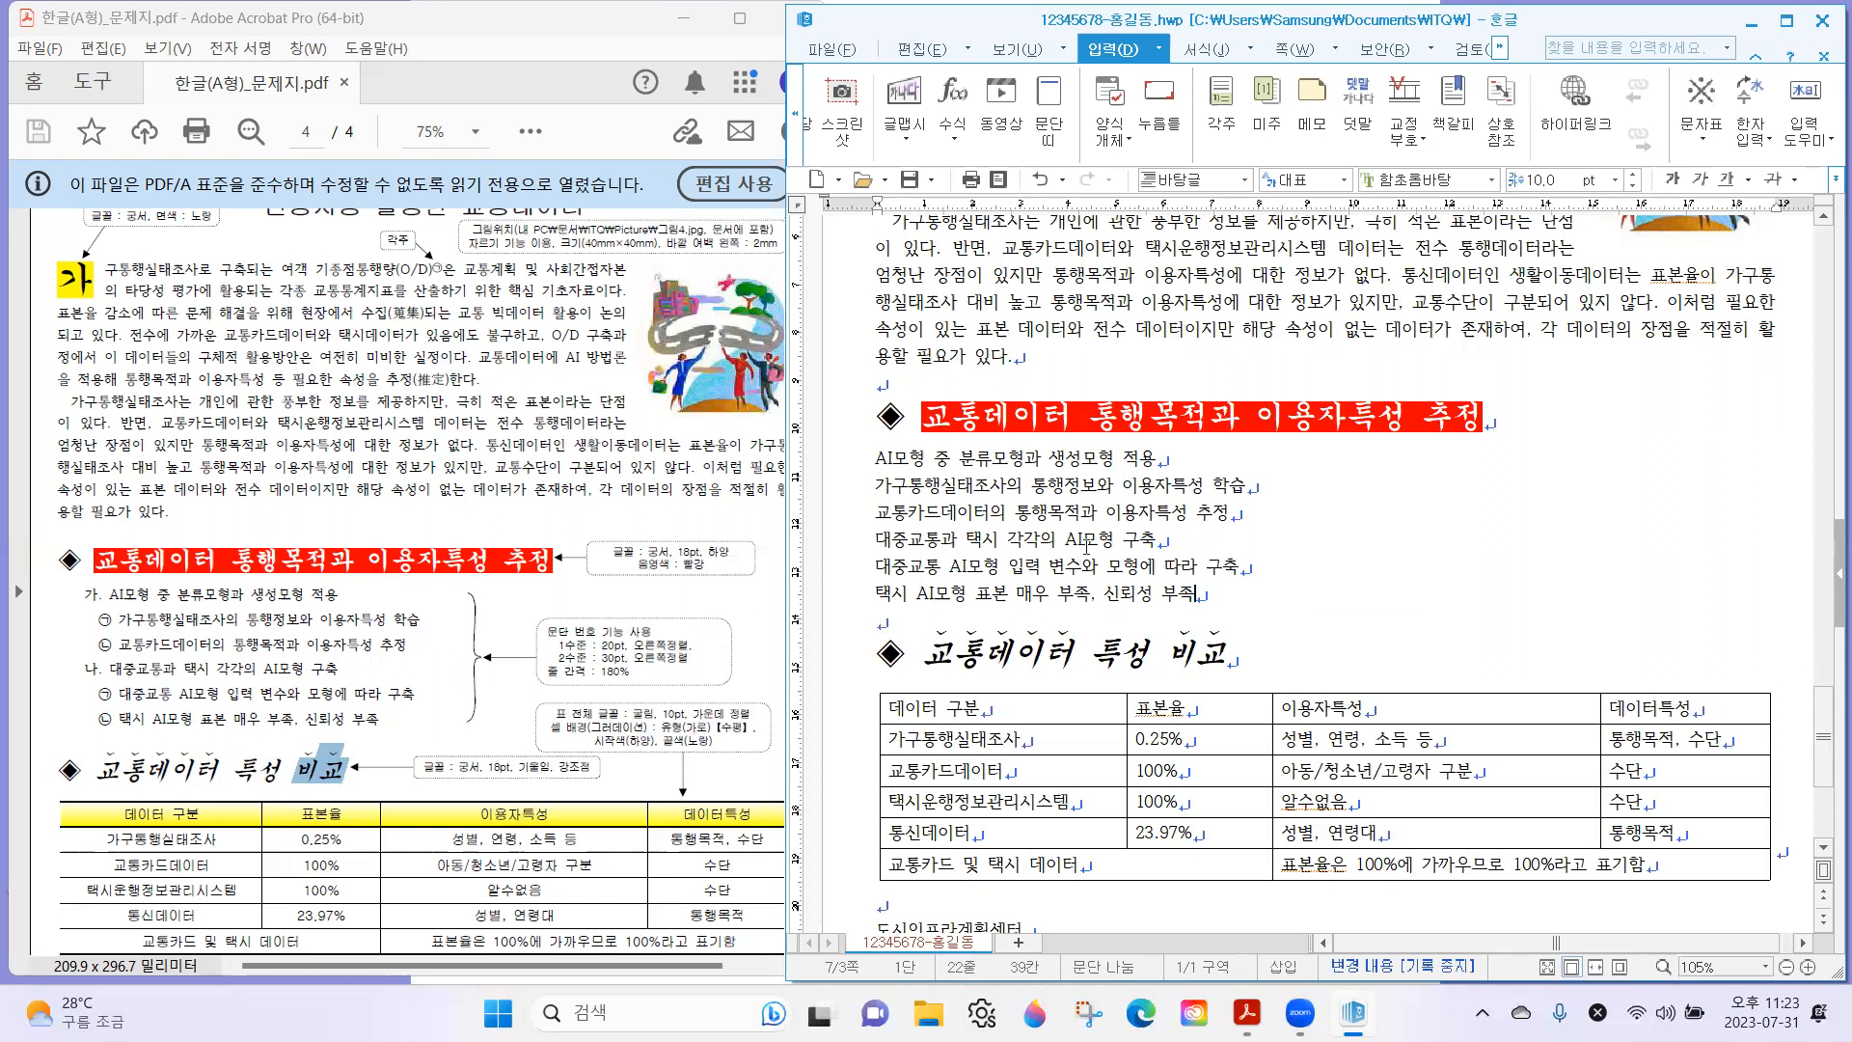
Examine the exam sheet's list under the first subheading at 100% zoom for its two numbering levels and their number shapes.
left_click(556, 629)
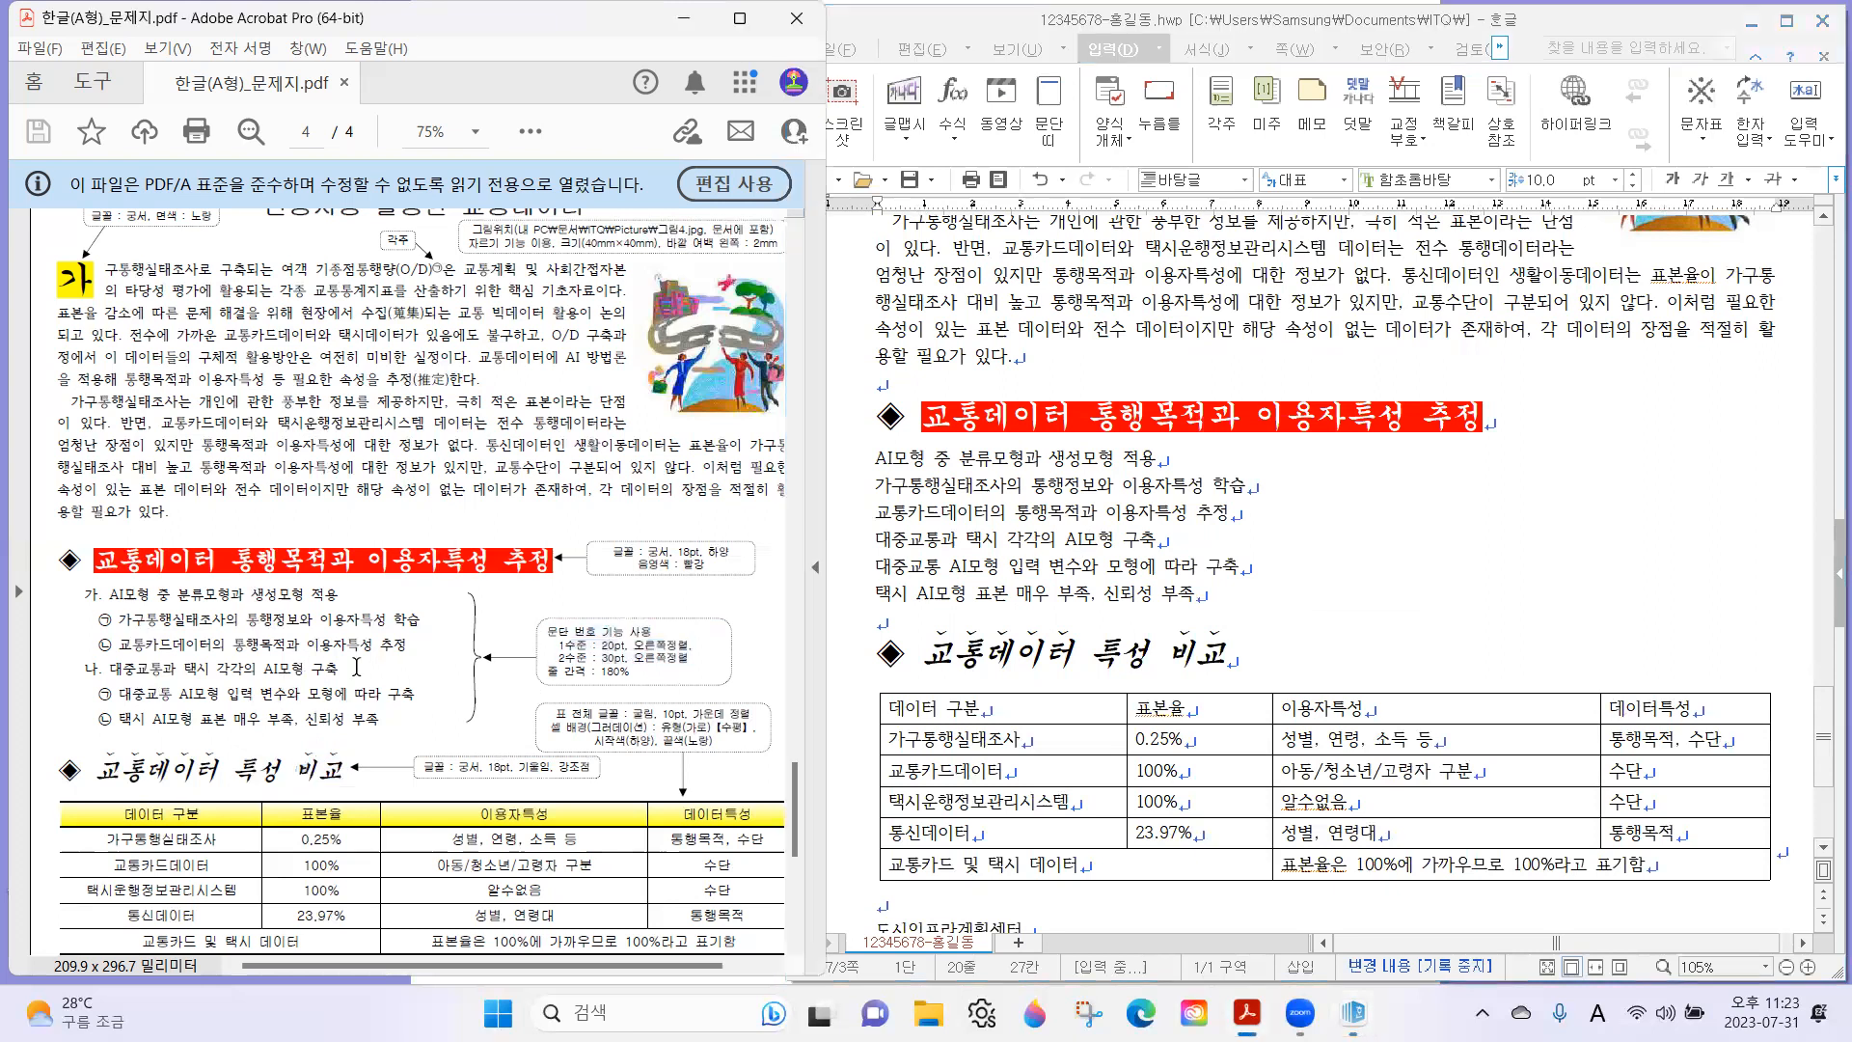
left_click(1095, 541)
scroll(1095, 541, "up", 1)
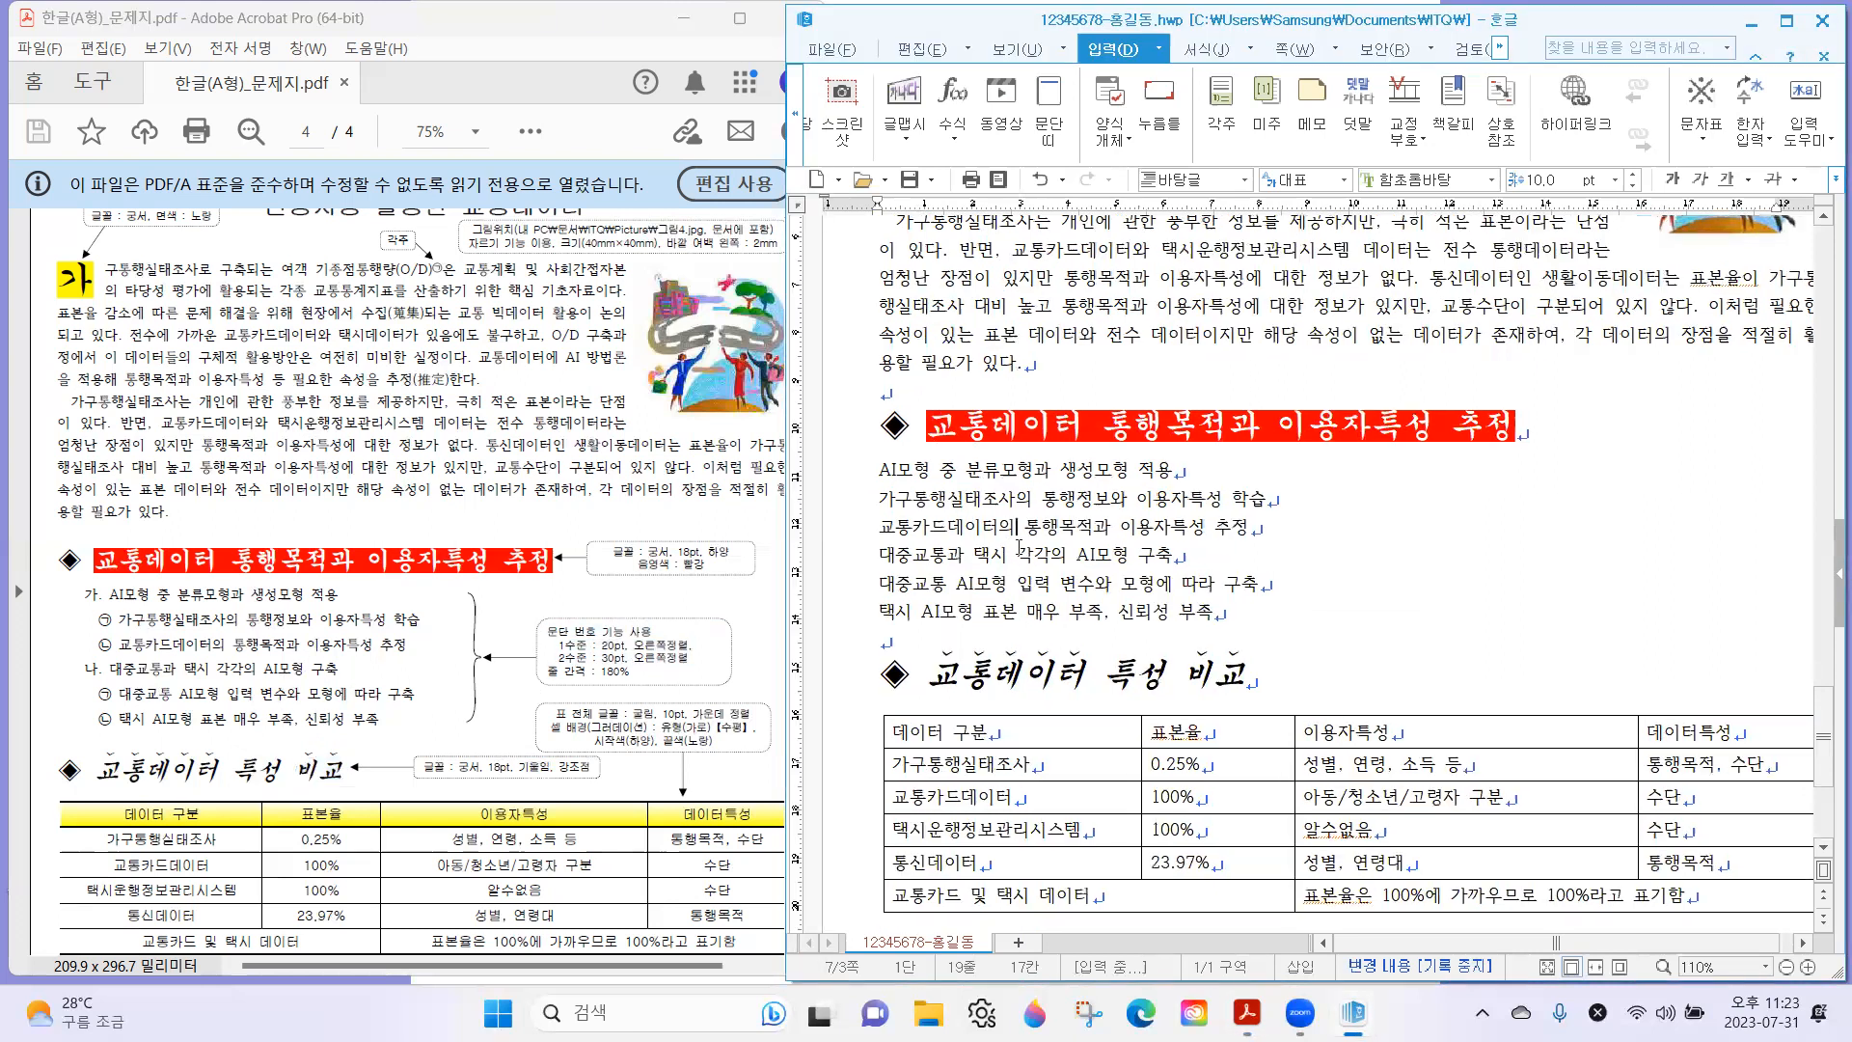
left_click(394, 657)
key("ctrl+equal")
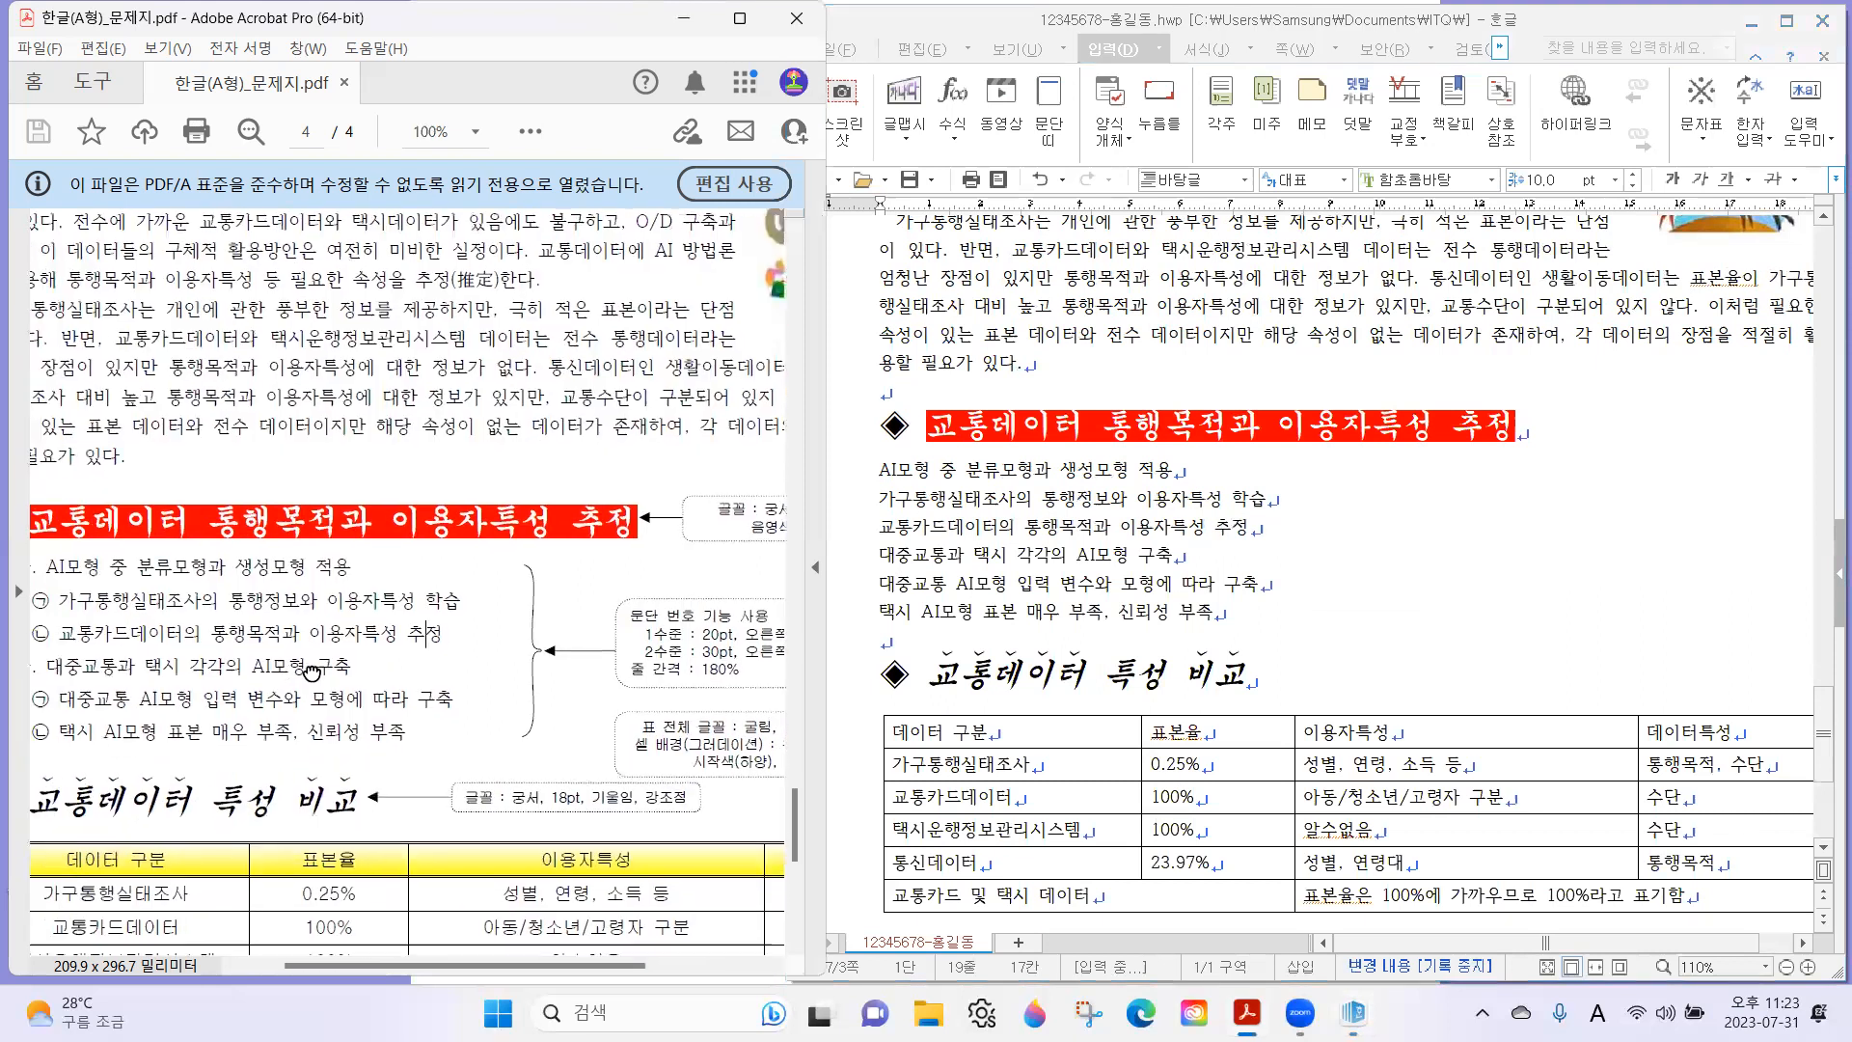
mouse_move(81, 566)
left_mouse_down()
mouse_move(56, 567)
mouse_move(81, 599)
mouse_move(77, 570)
mouse_move(79, 600)
left_mouse_up()
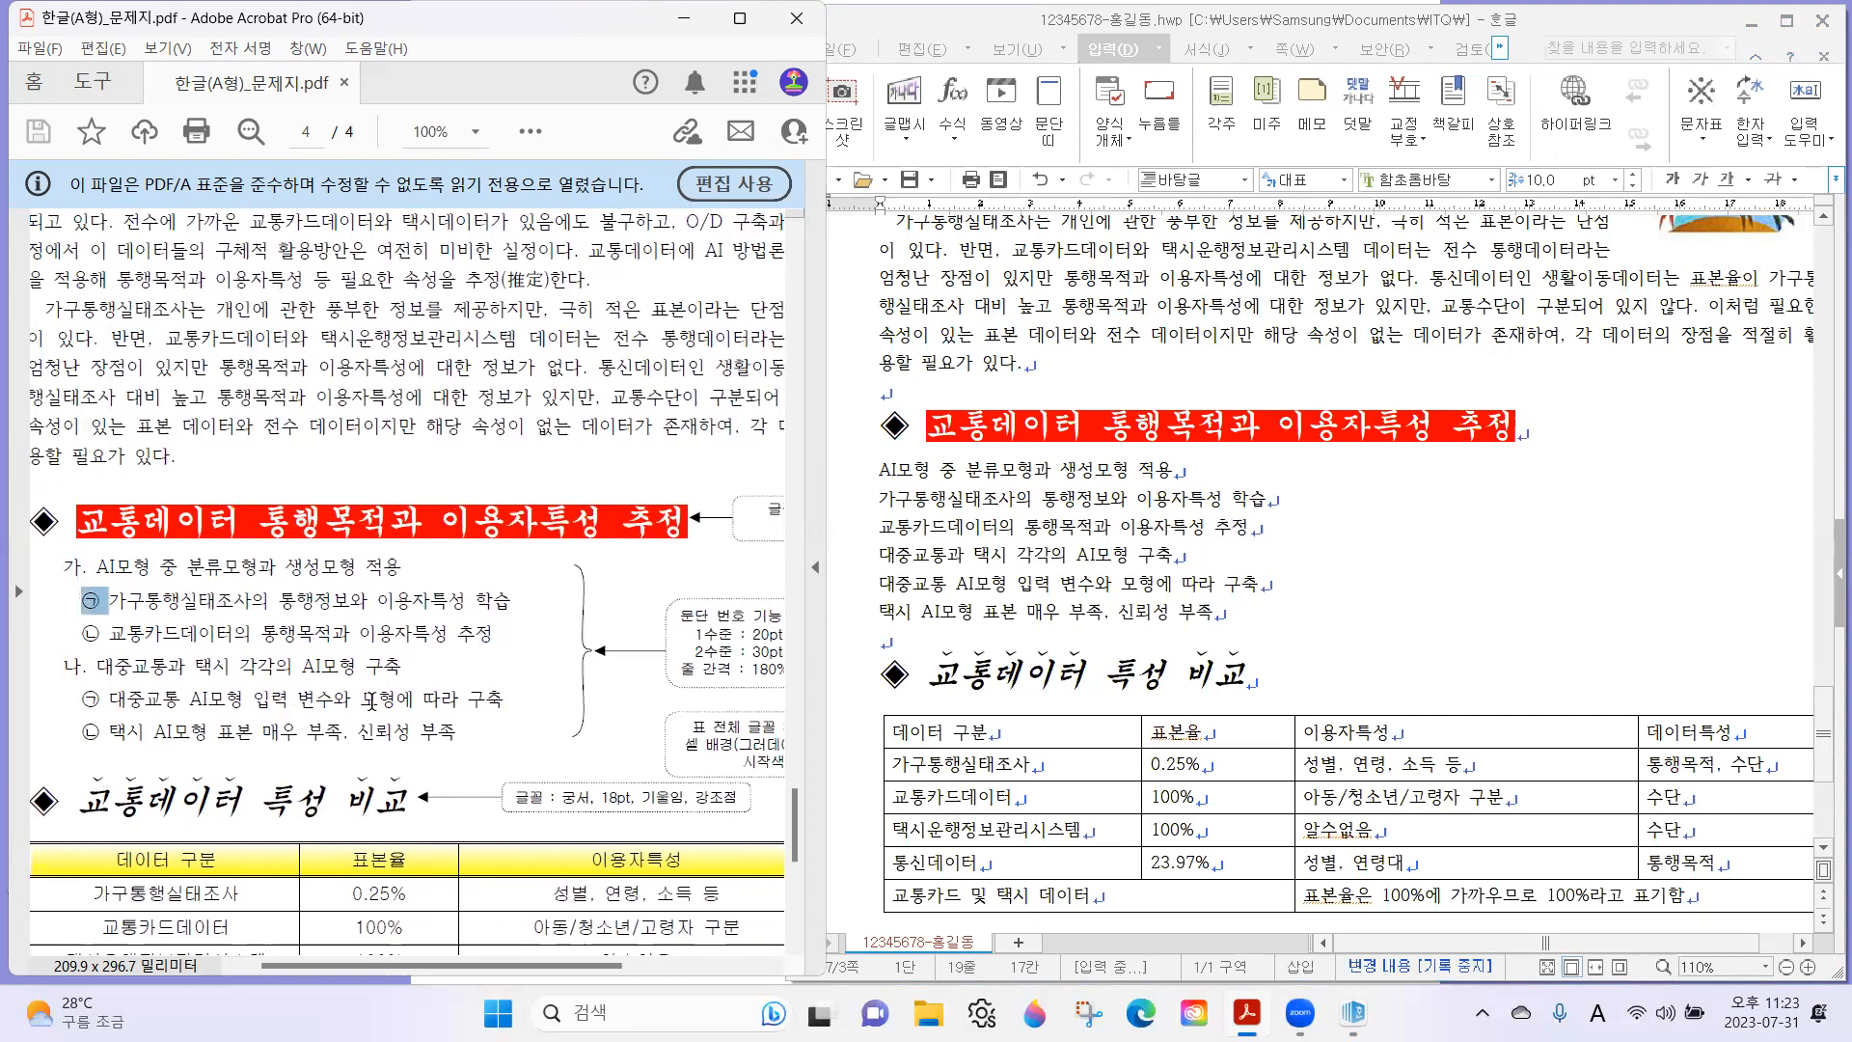
left_click_drag(64, 566, 105, 604)
left_click(83, 600)
scroll(598, 640, "down", 1, "ctrl")
Open the custom 문단 번호 definition for the six list lines under the first subheading, based on the 1., 가., 1), 가) preset.
left_click_drag(880, 468, 1217, 614)
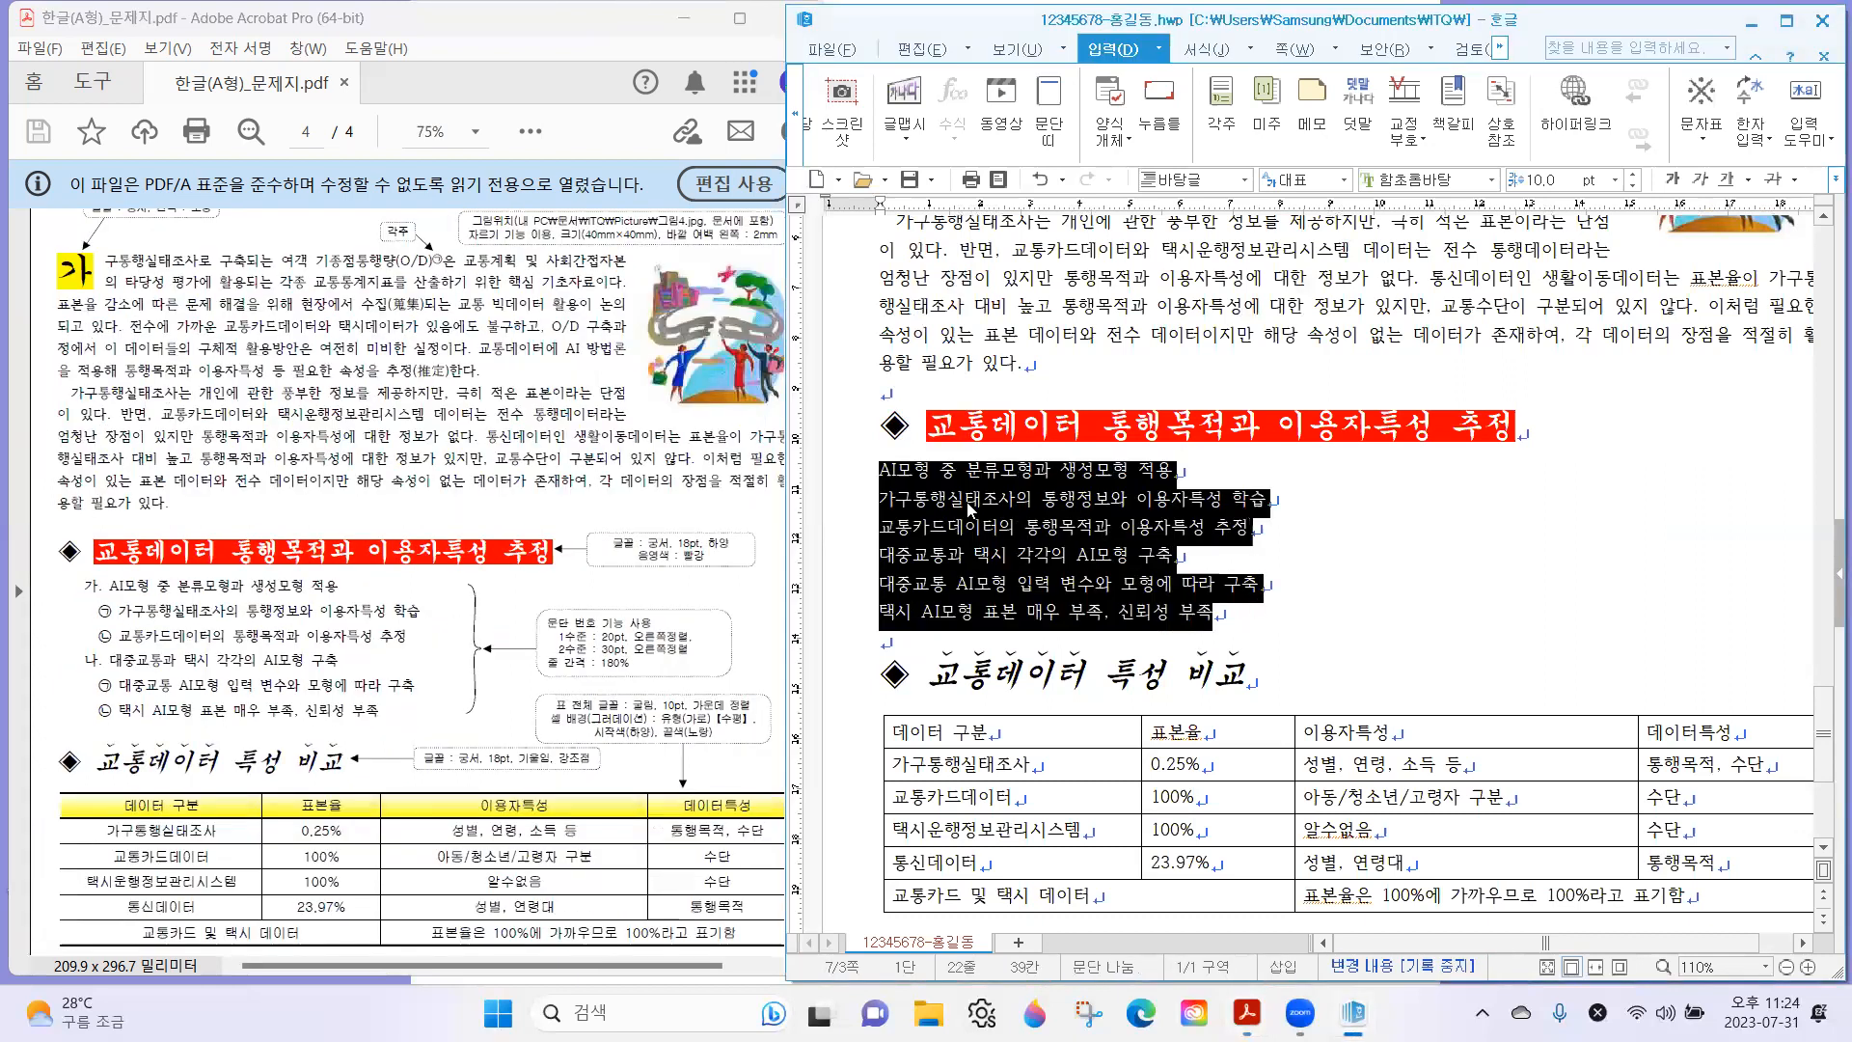
right_click(969, 508)
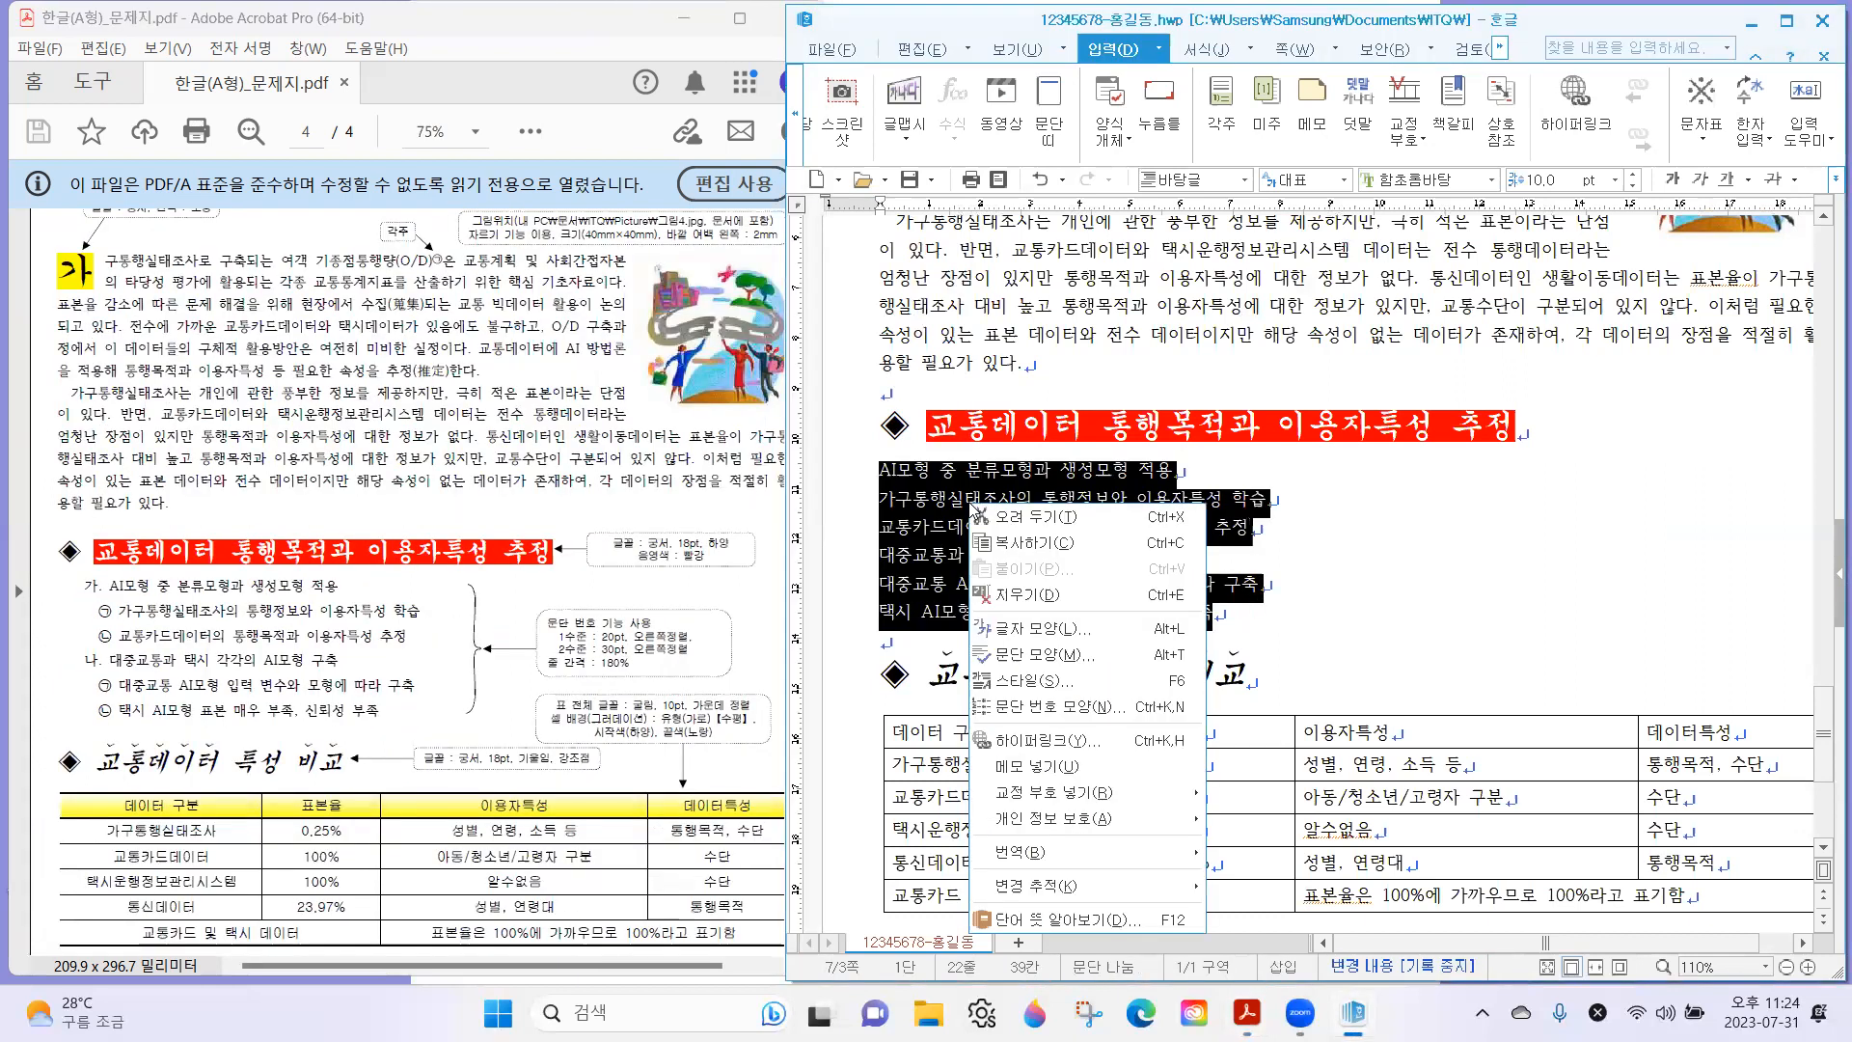
left_click(1098, 712)
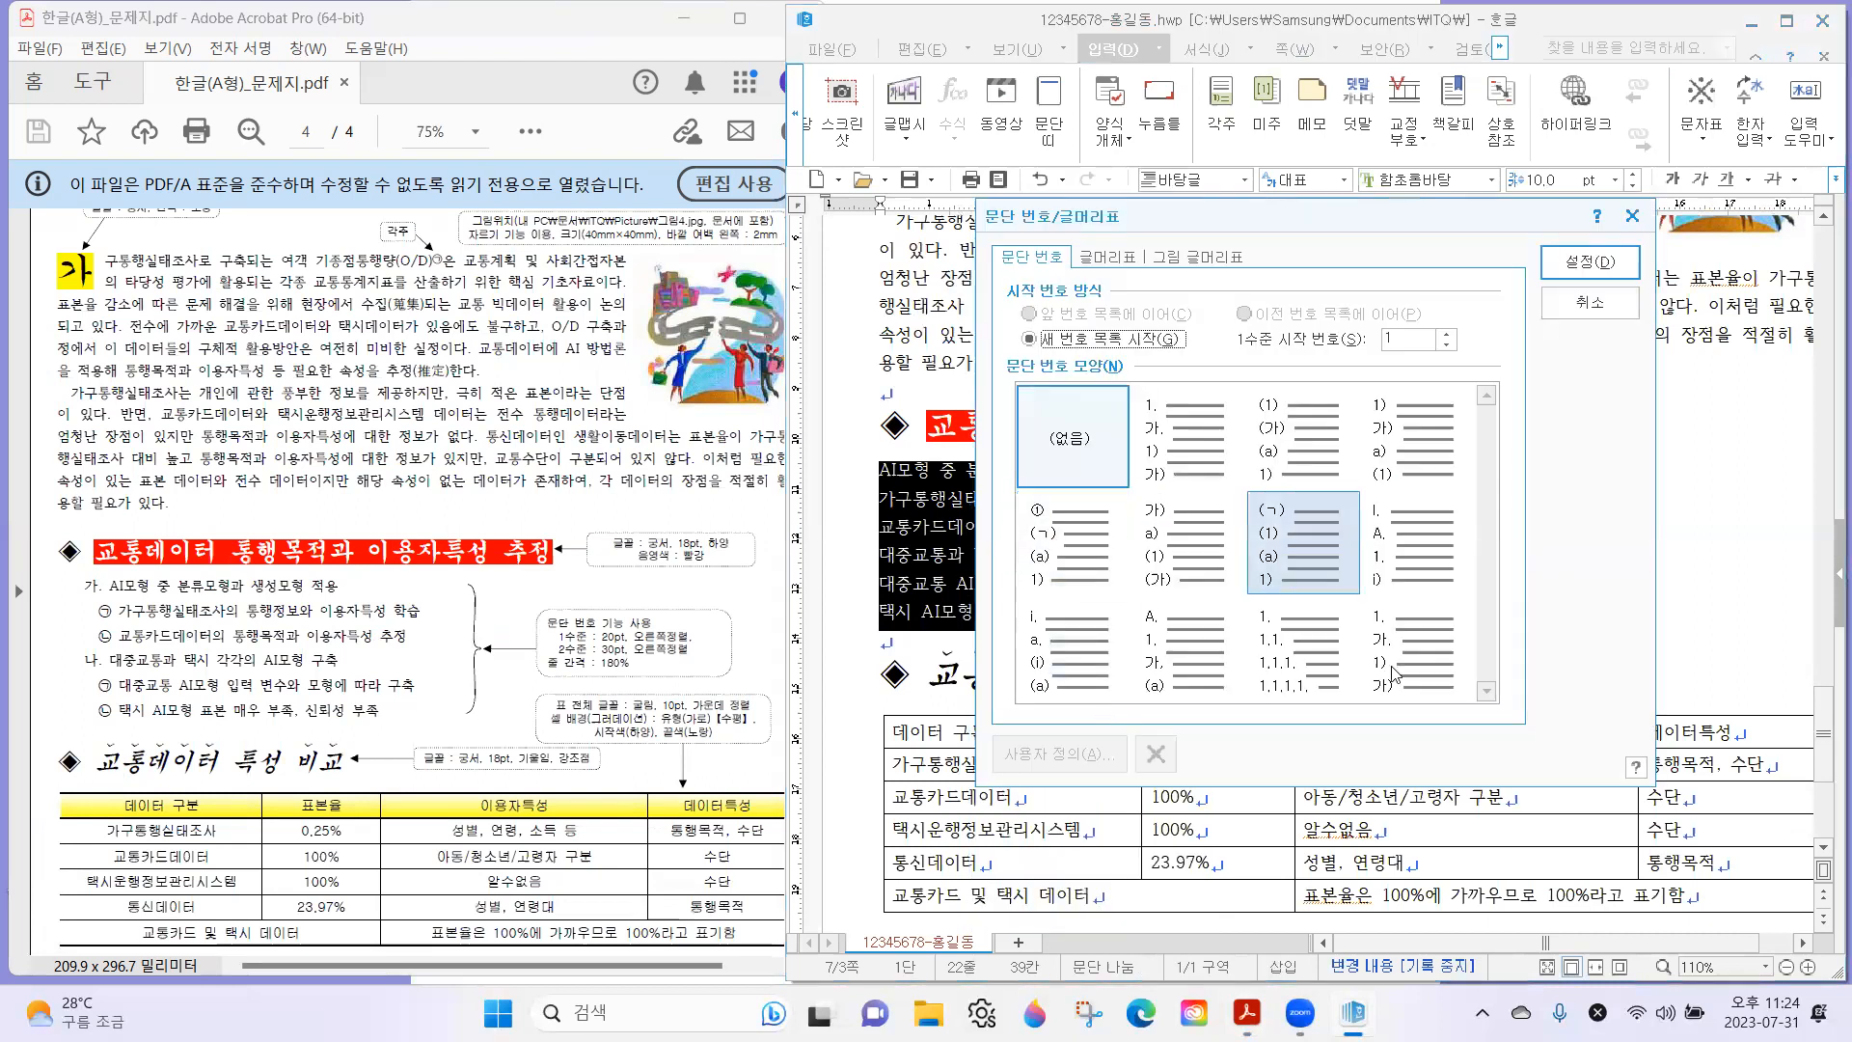
left_click(82, 582)
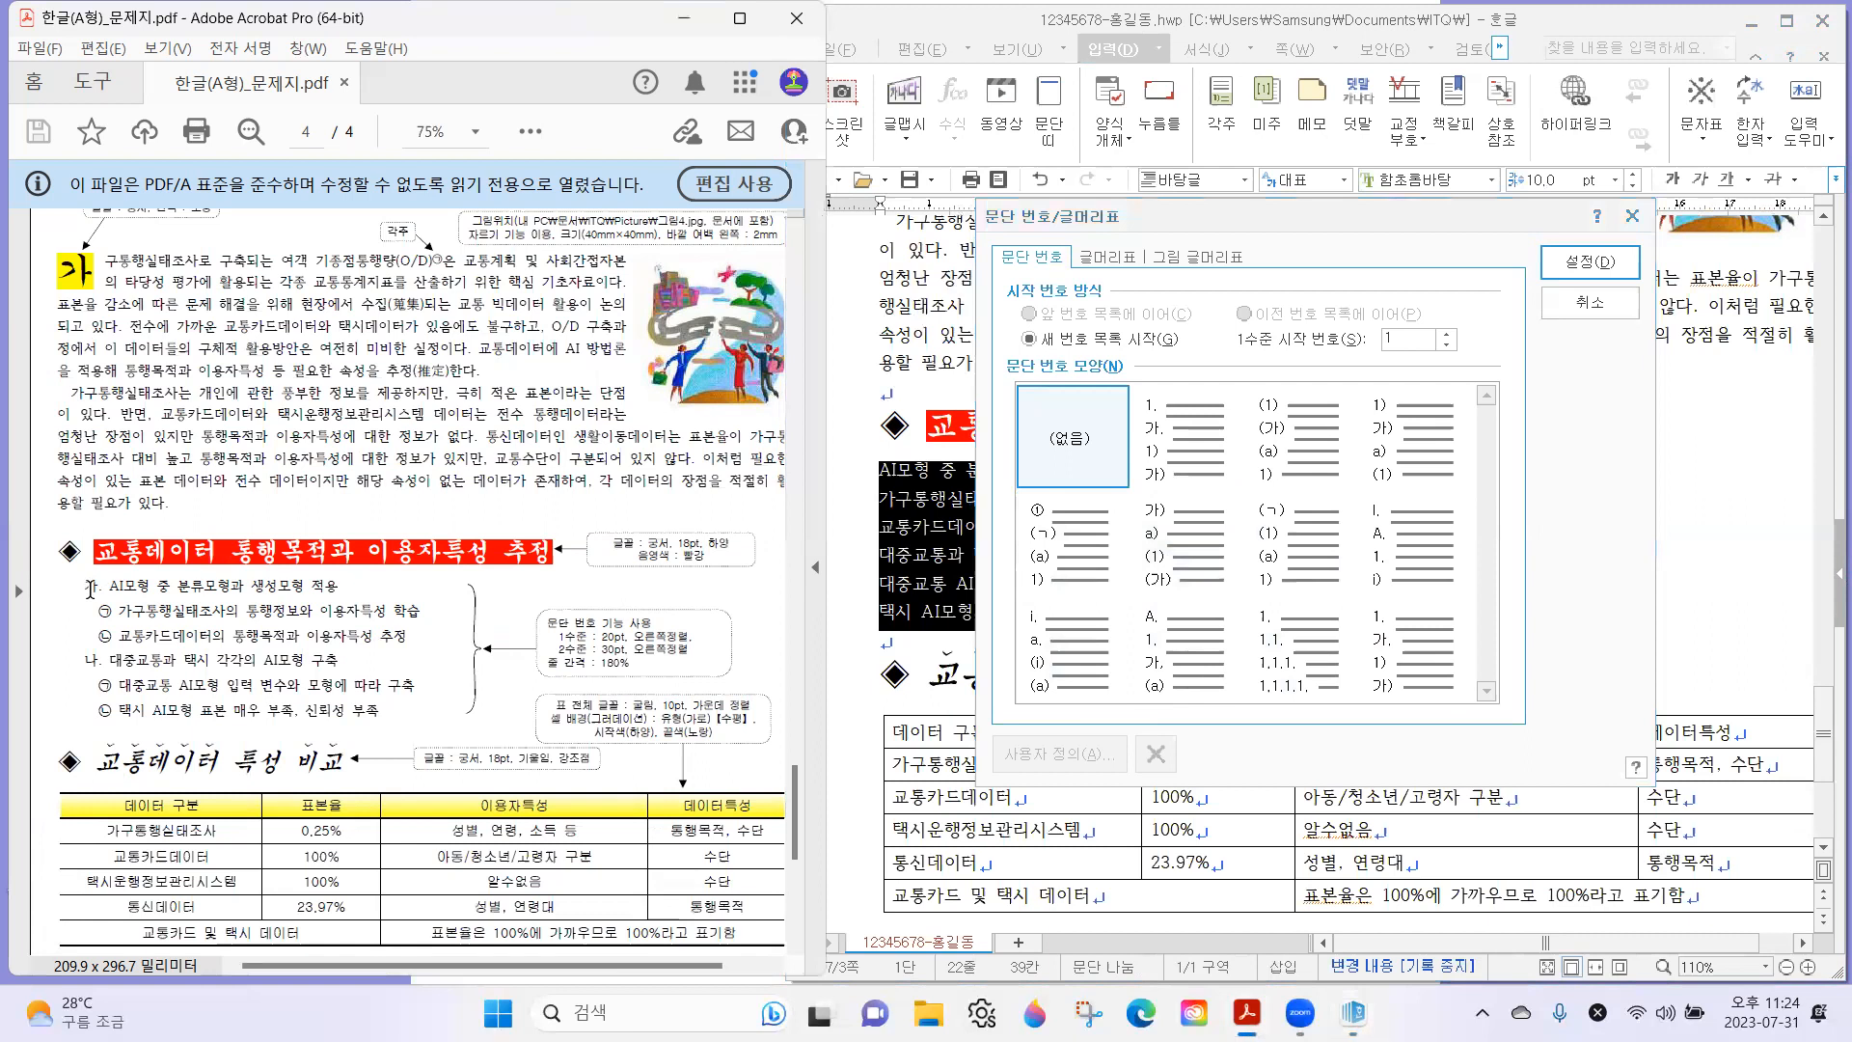
left_click_drag(89, 586, 121, 615)
left_click(101, 590)
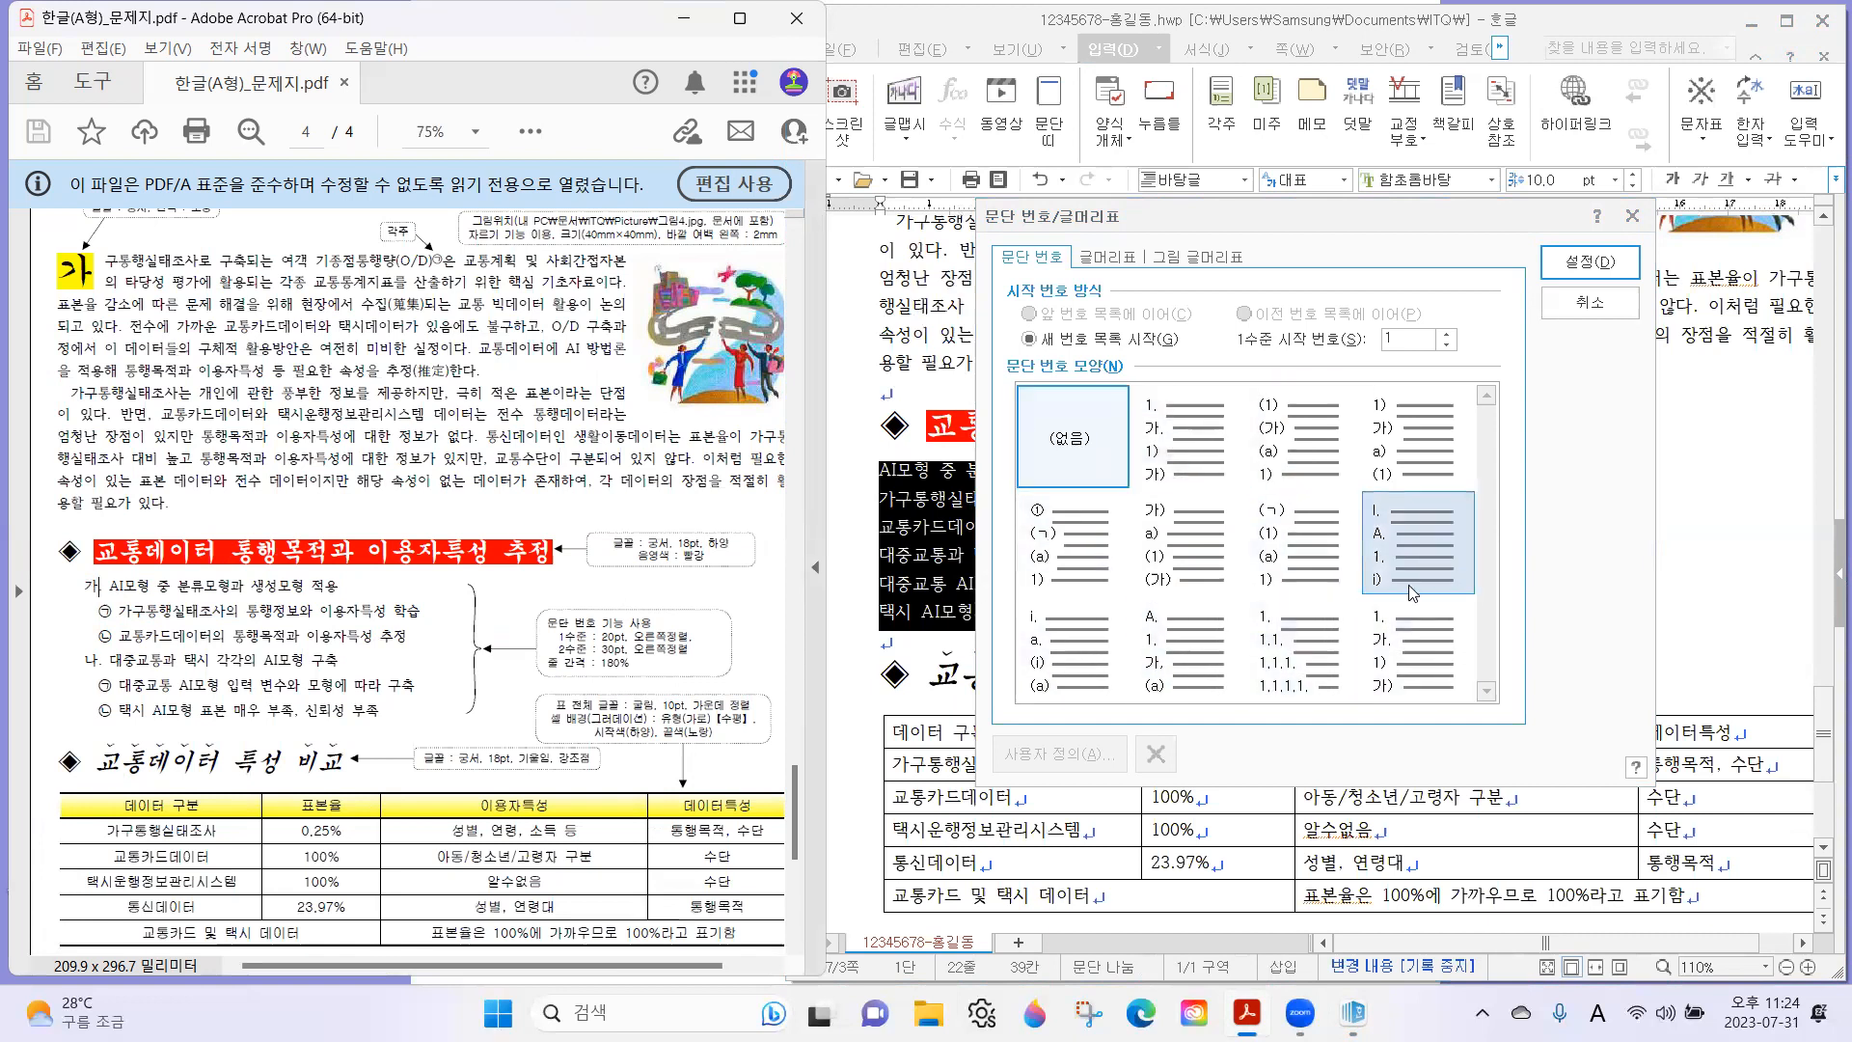
left_click(1220, 479)
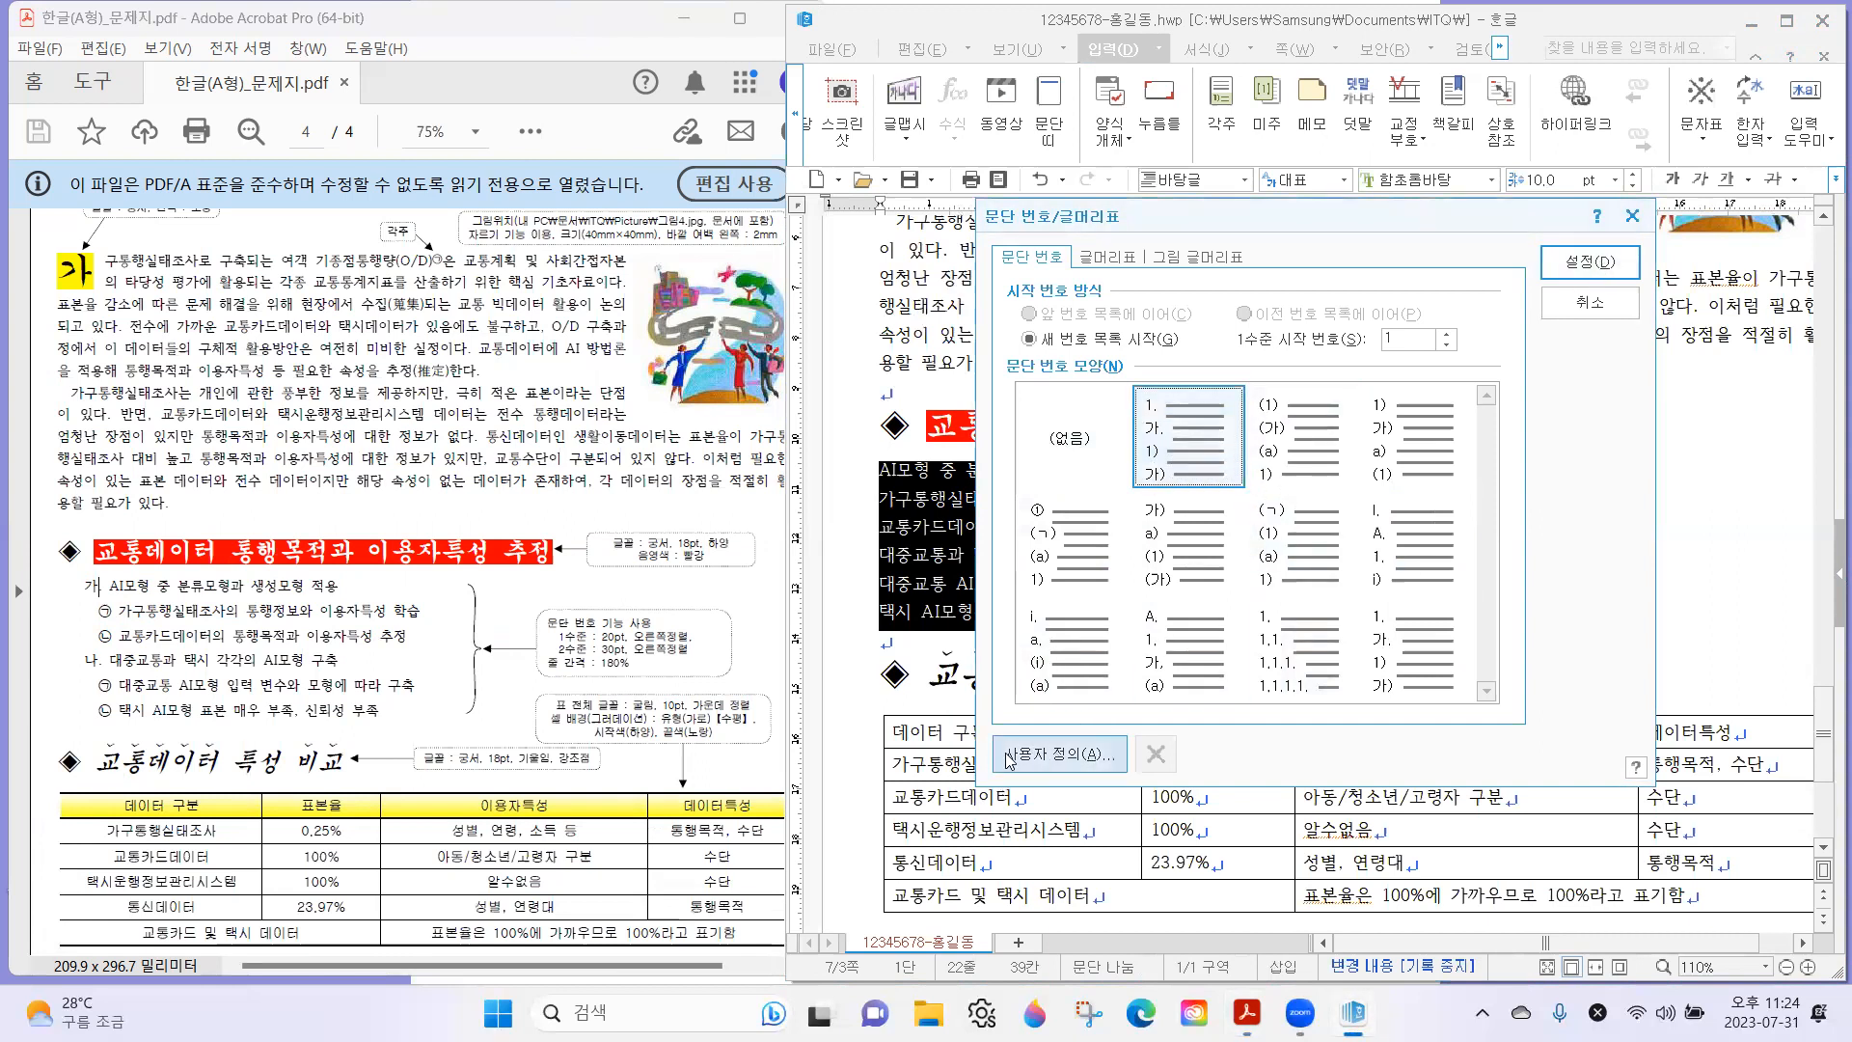
left_click(1061, 755)
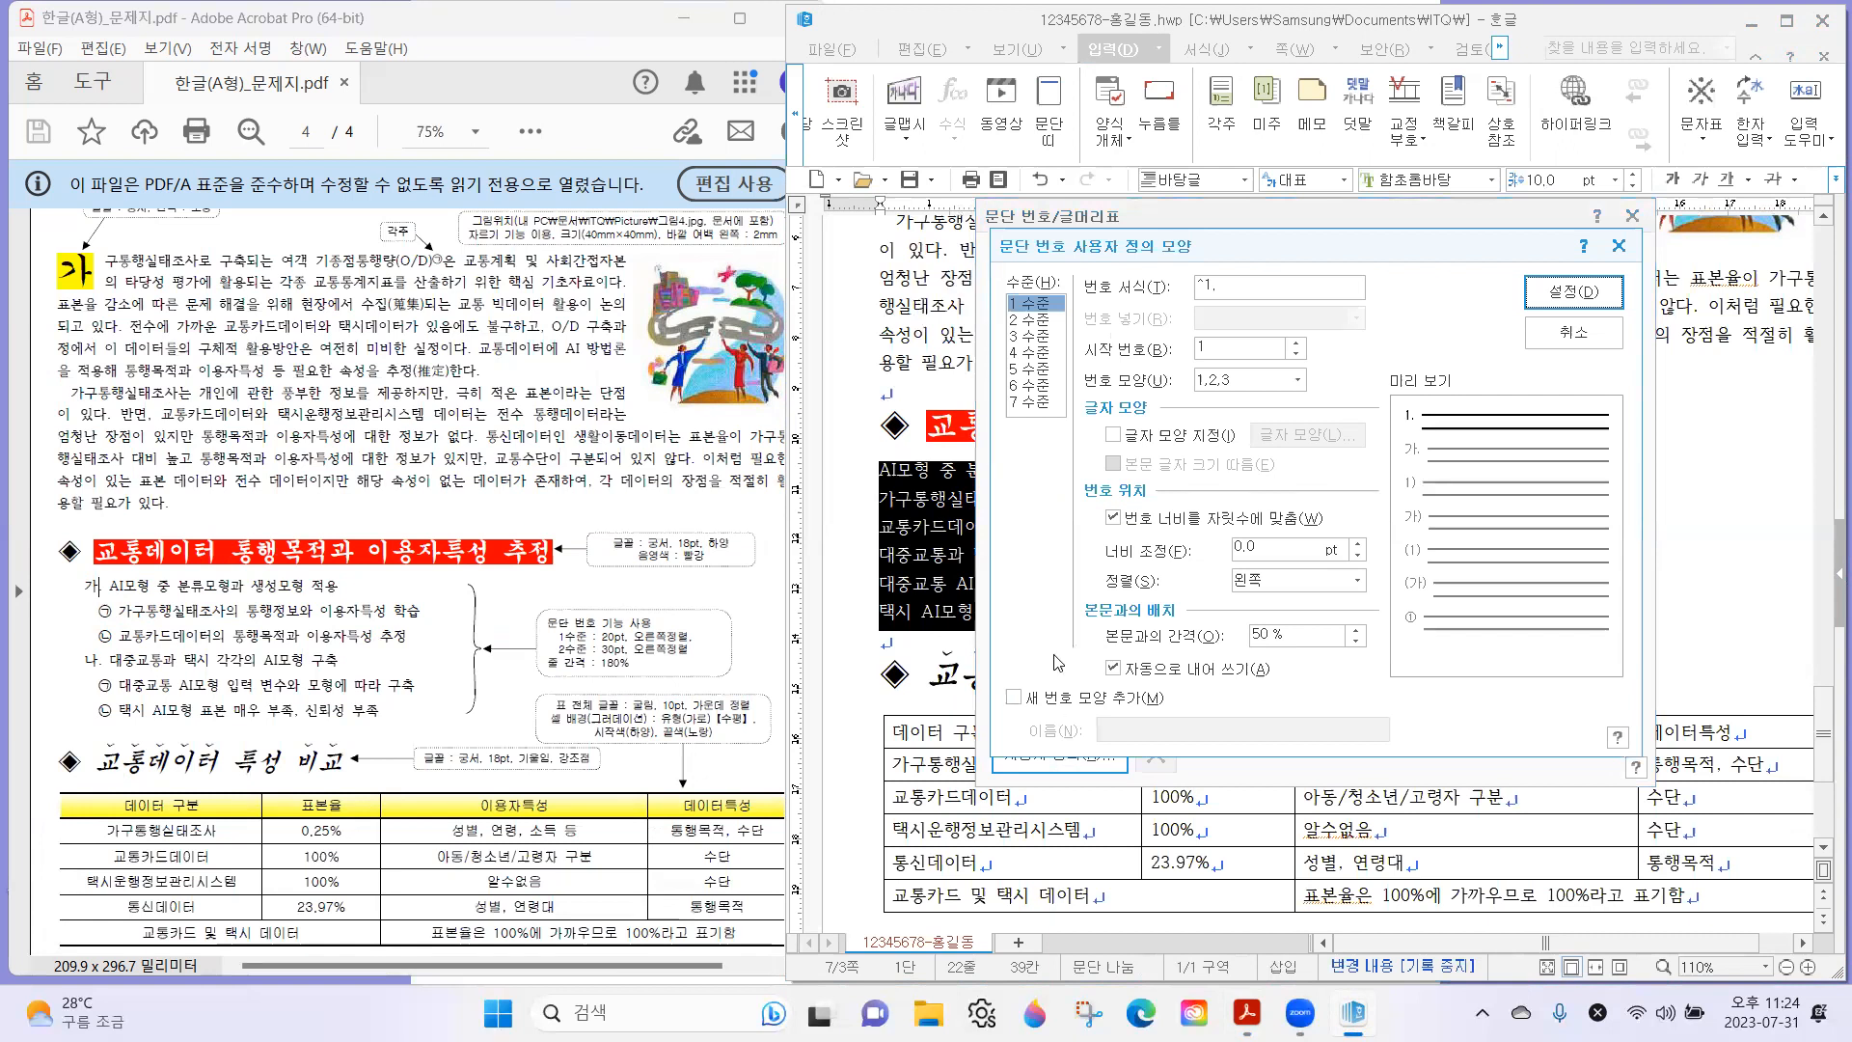
Set the 1 수준 number shape to 가,나,다, checking the exam sheet for the period after the number.
left_click(1037, 304)
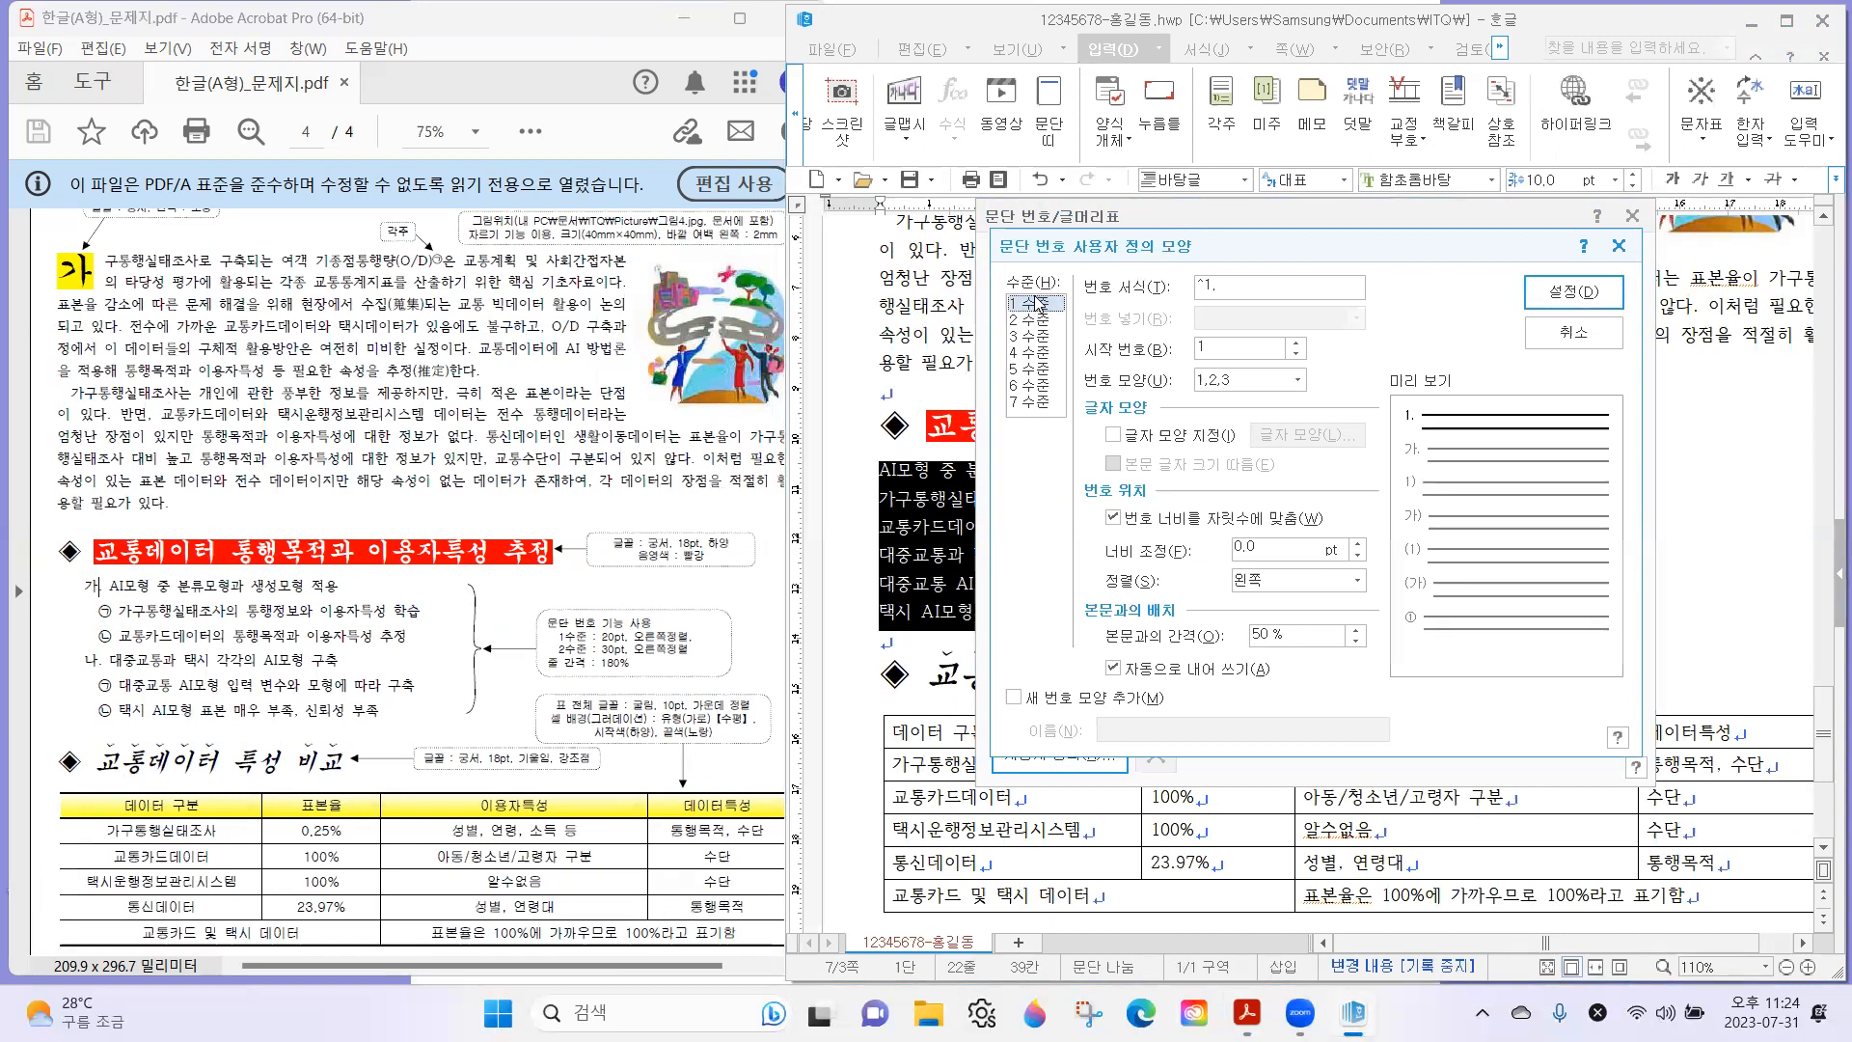
left_click(1253, 384)
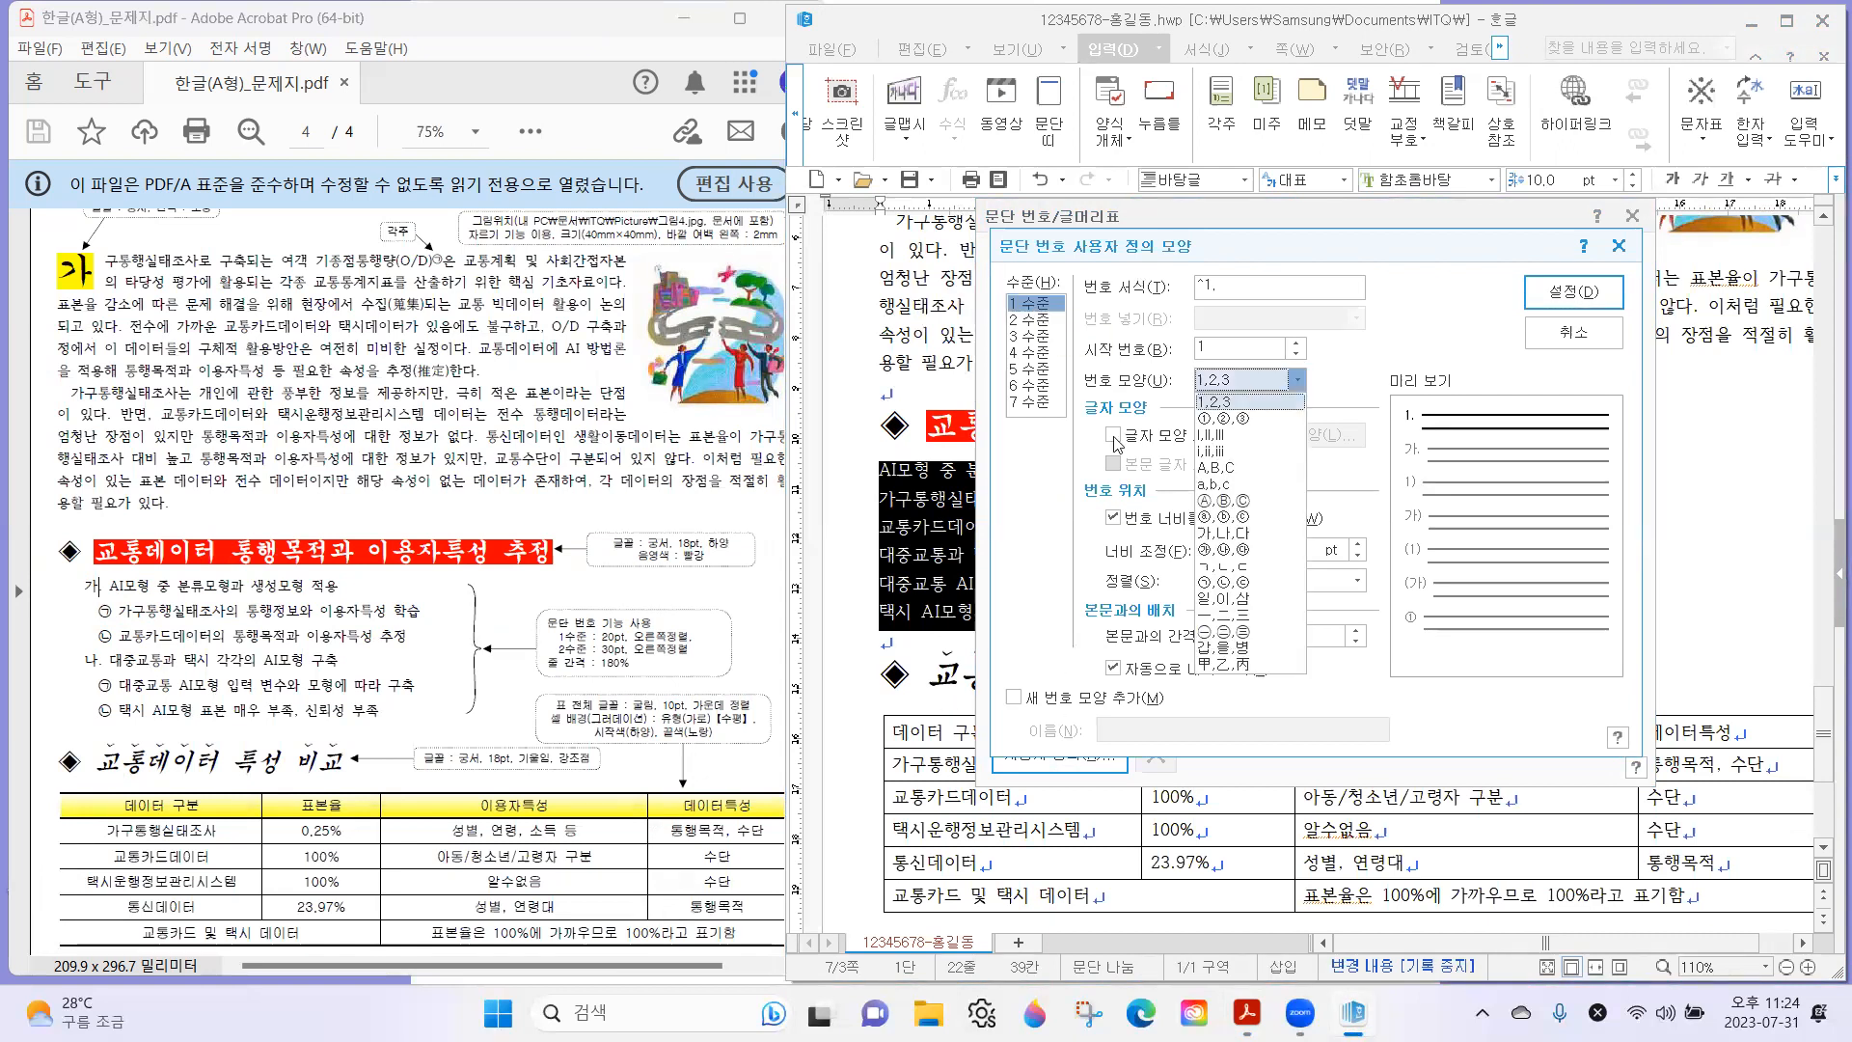
left_click(101, 598)
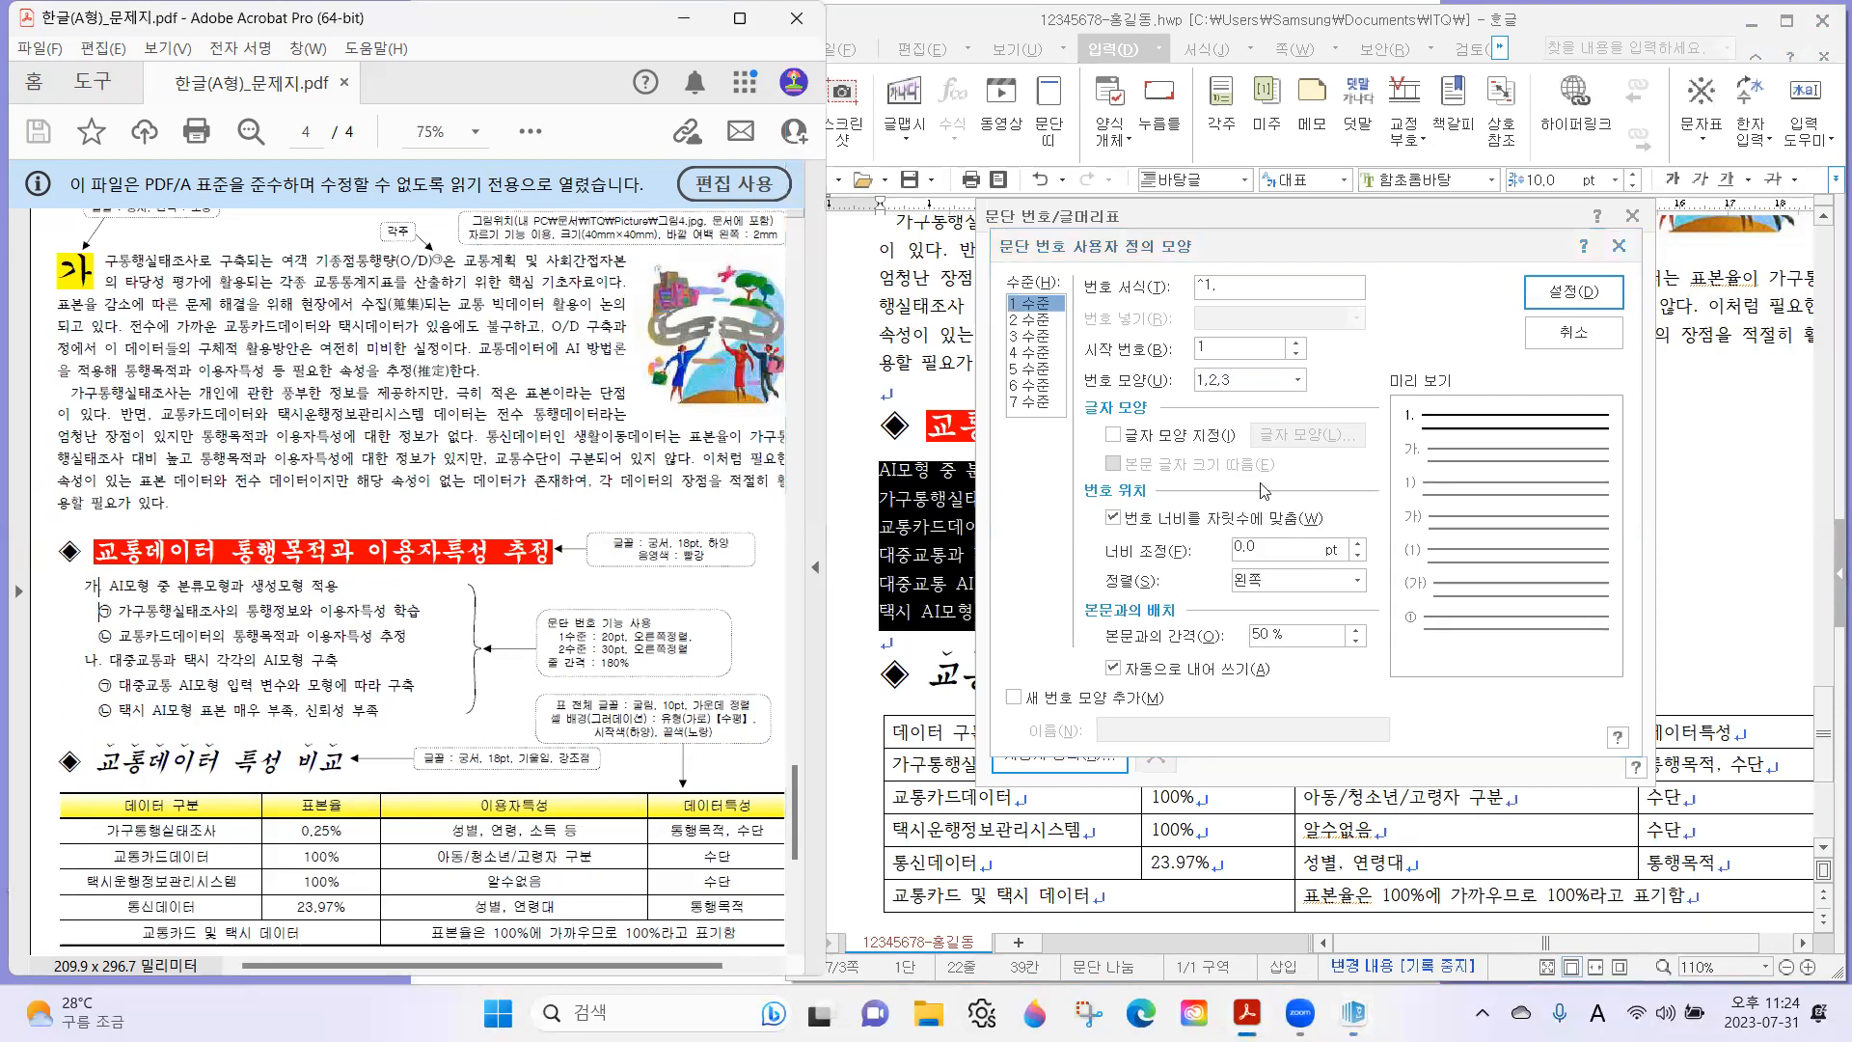
left_click(1249, 382)
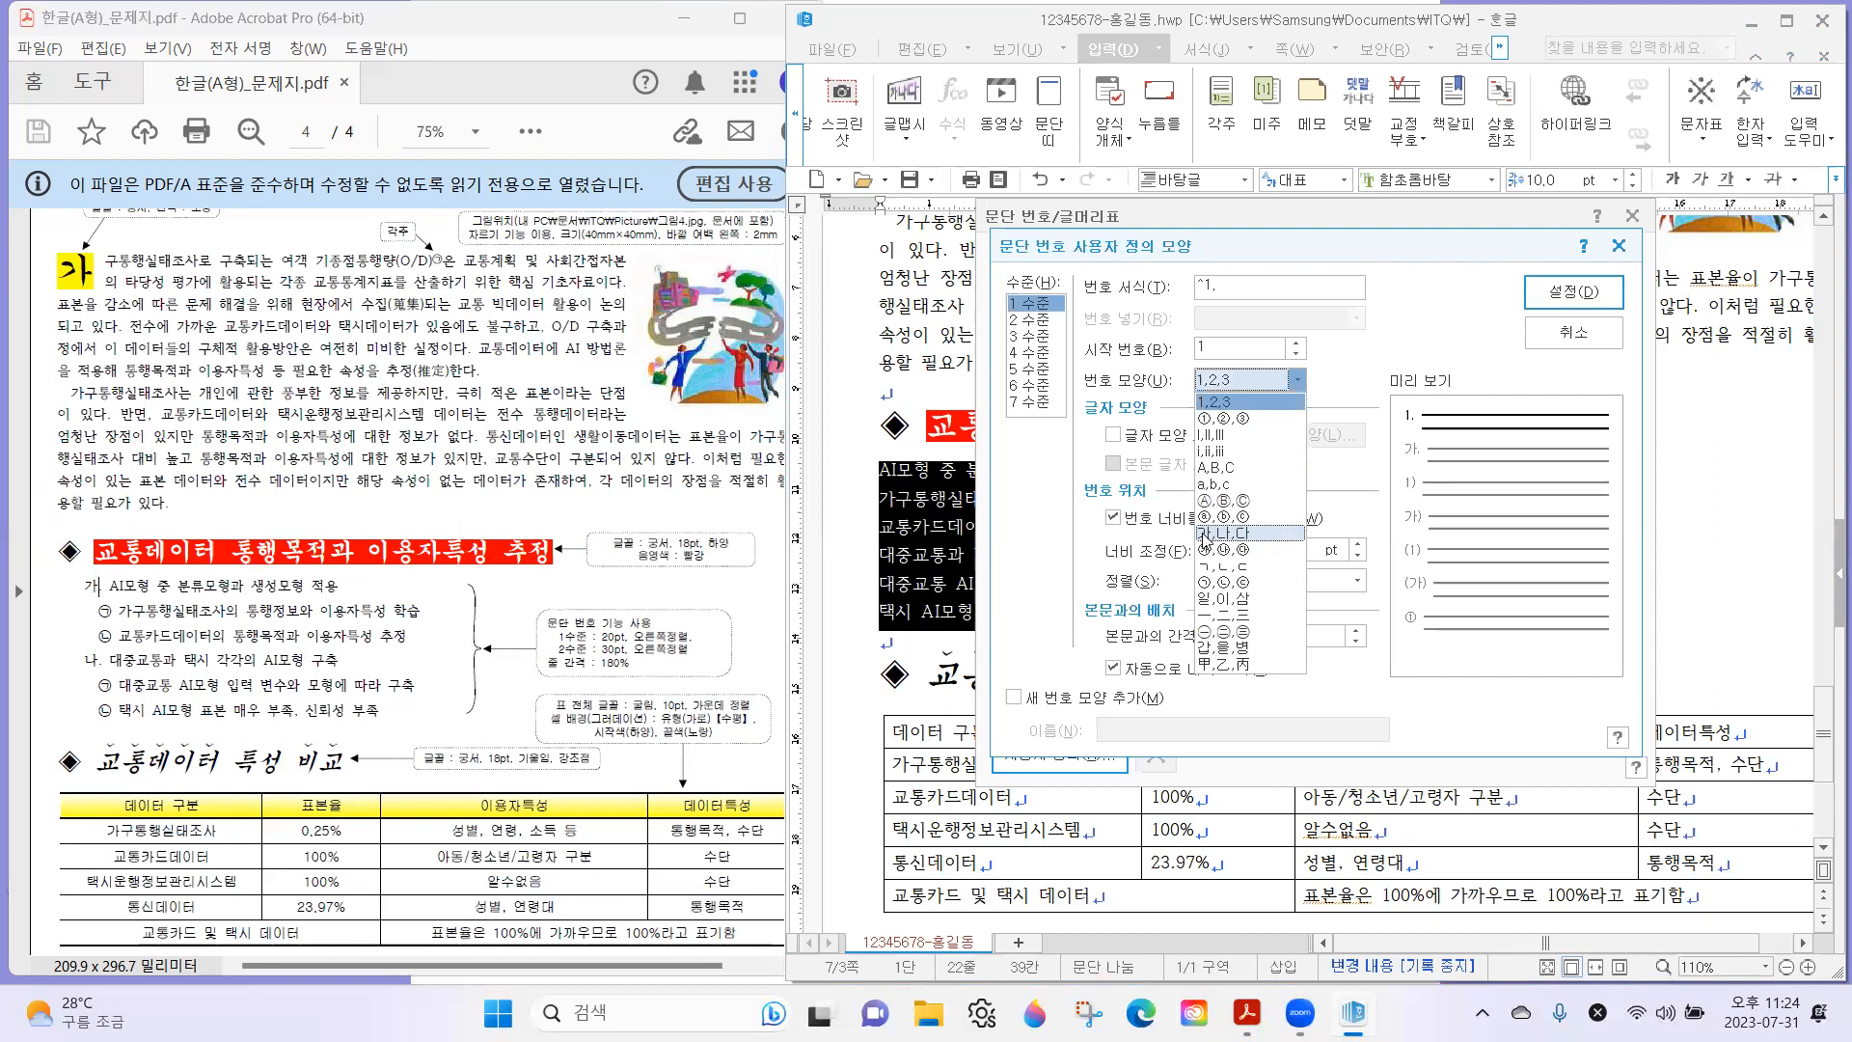
left_click(1206, 534)
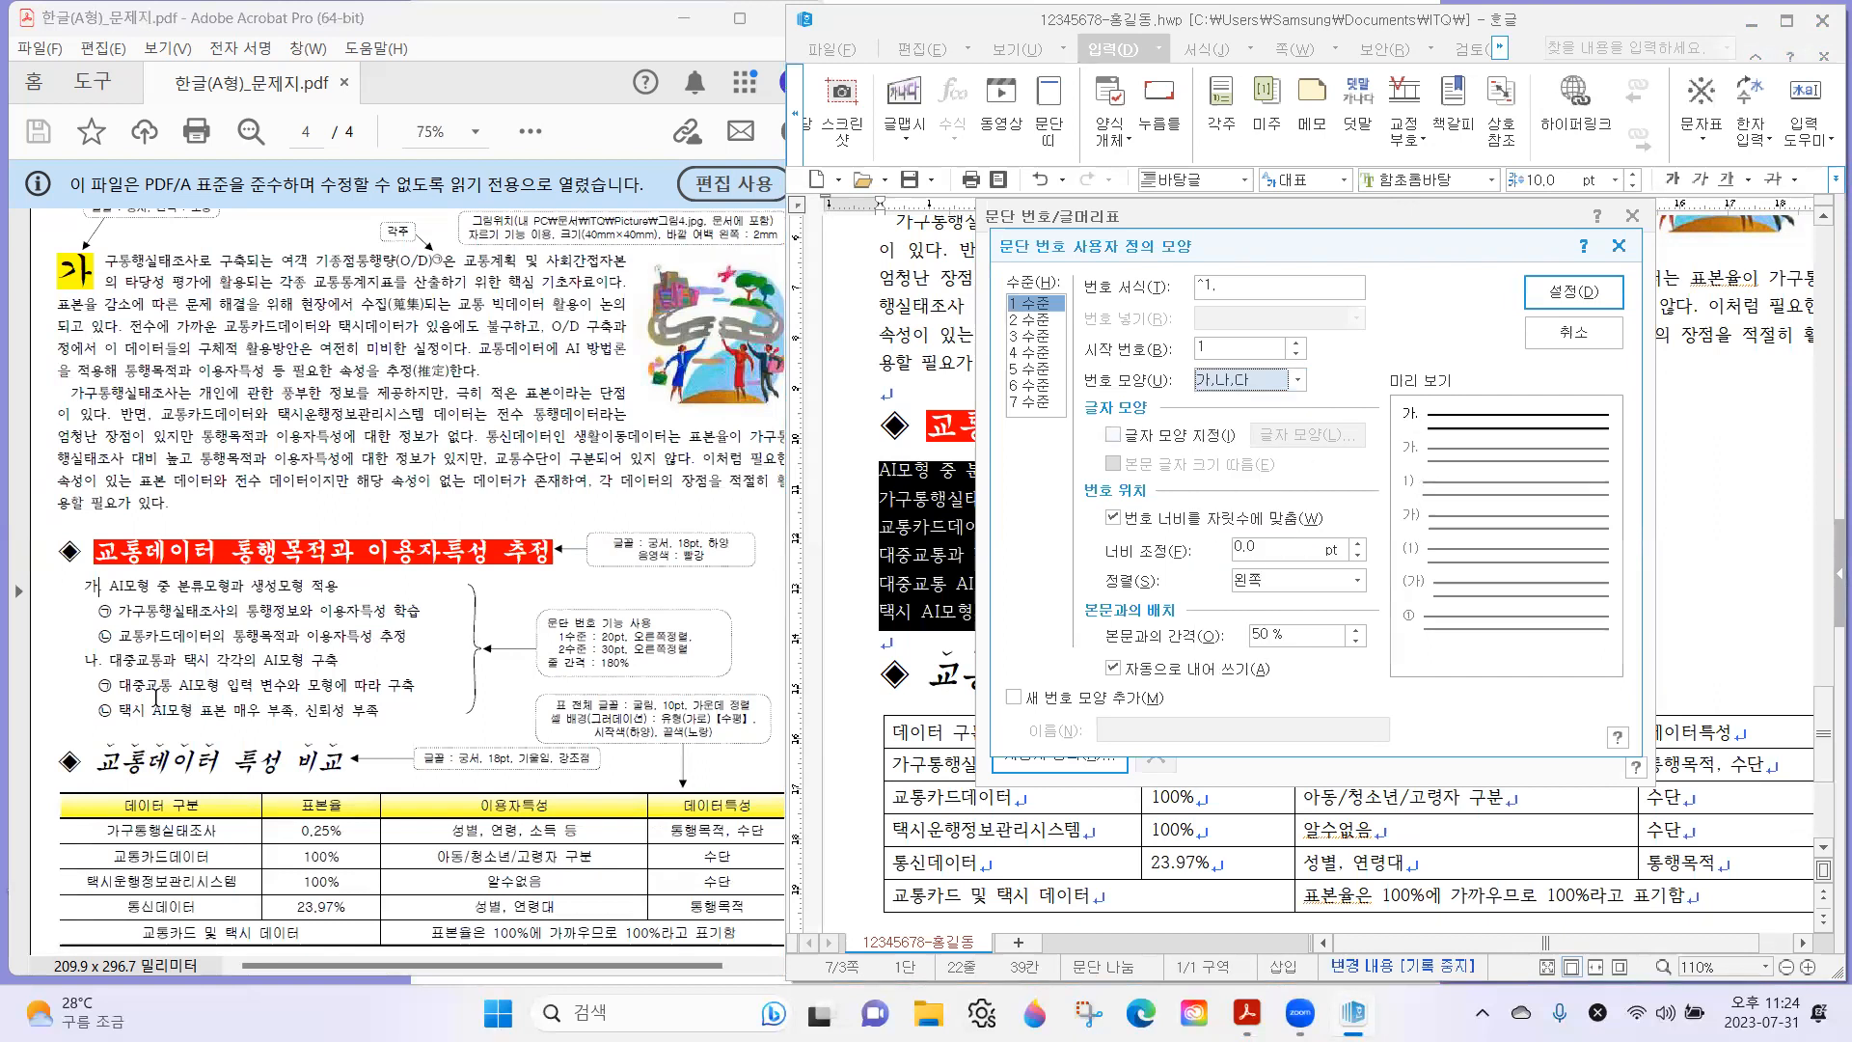
left_click_drag(94, 593, 112, 595)
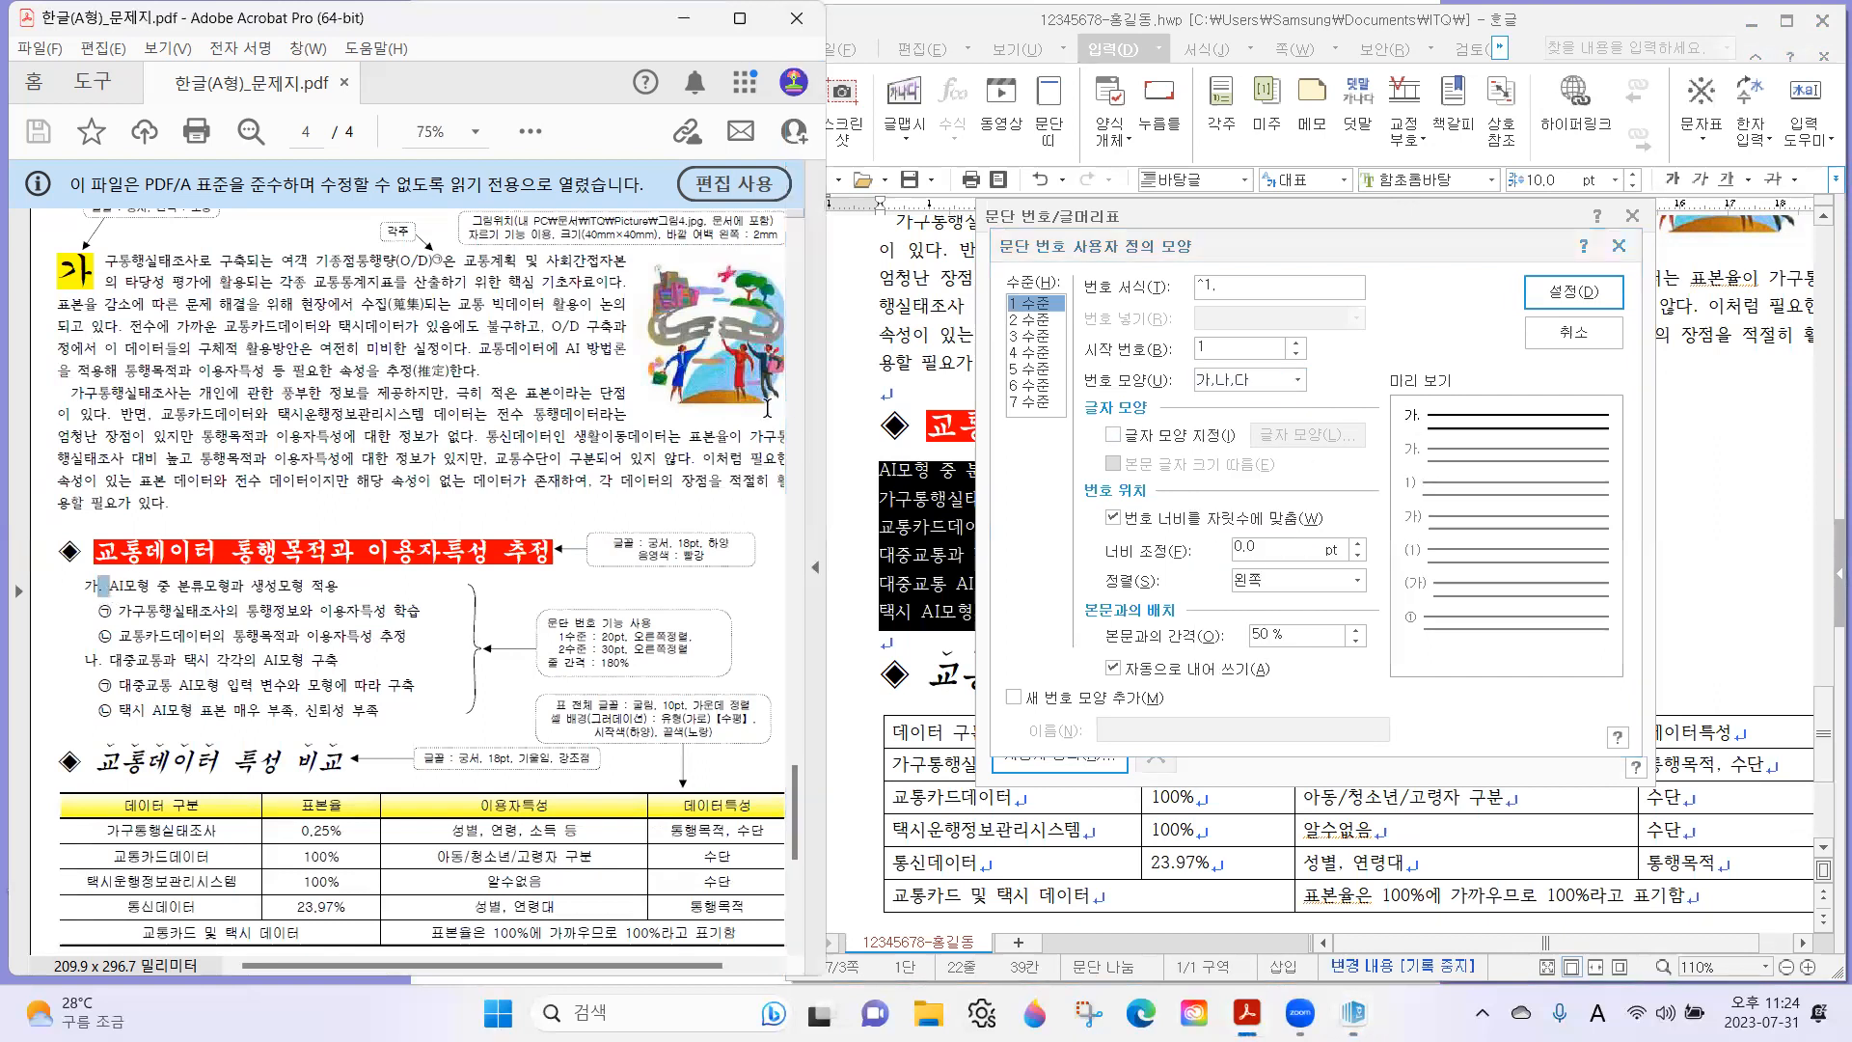
left_click(1254, 281)
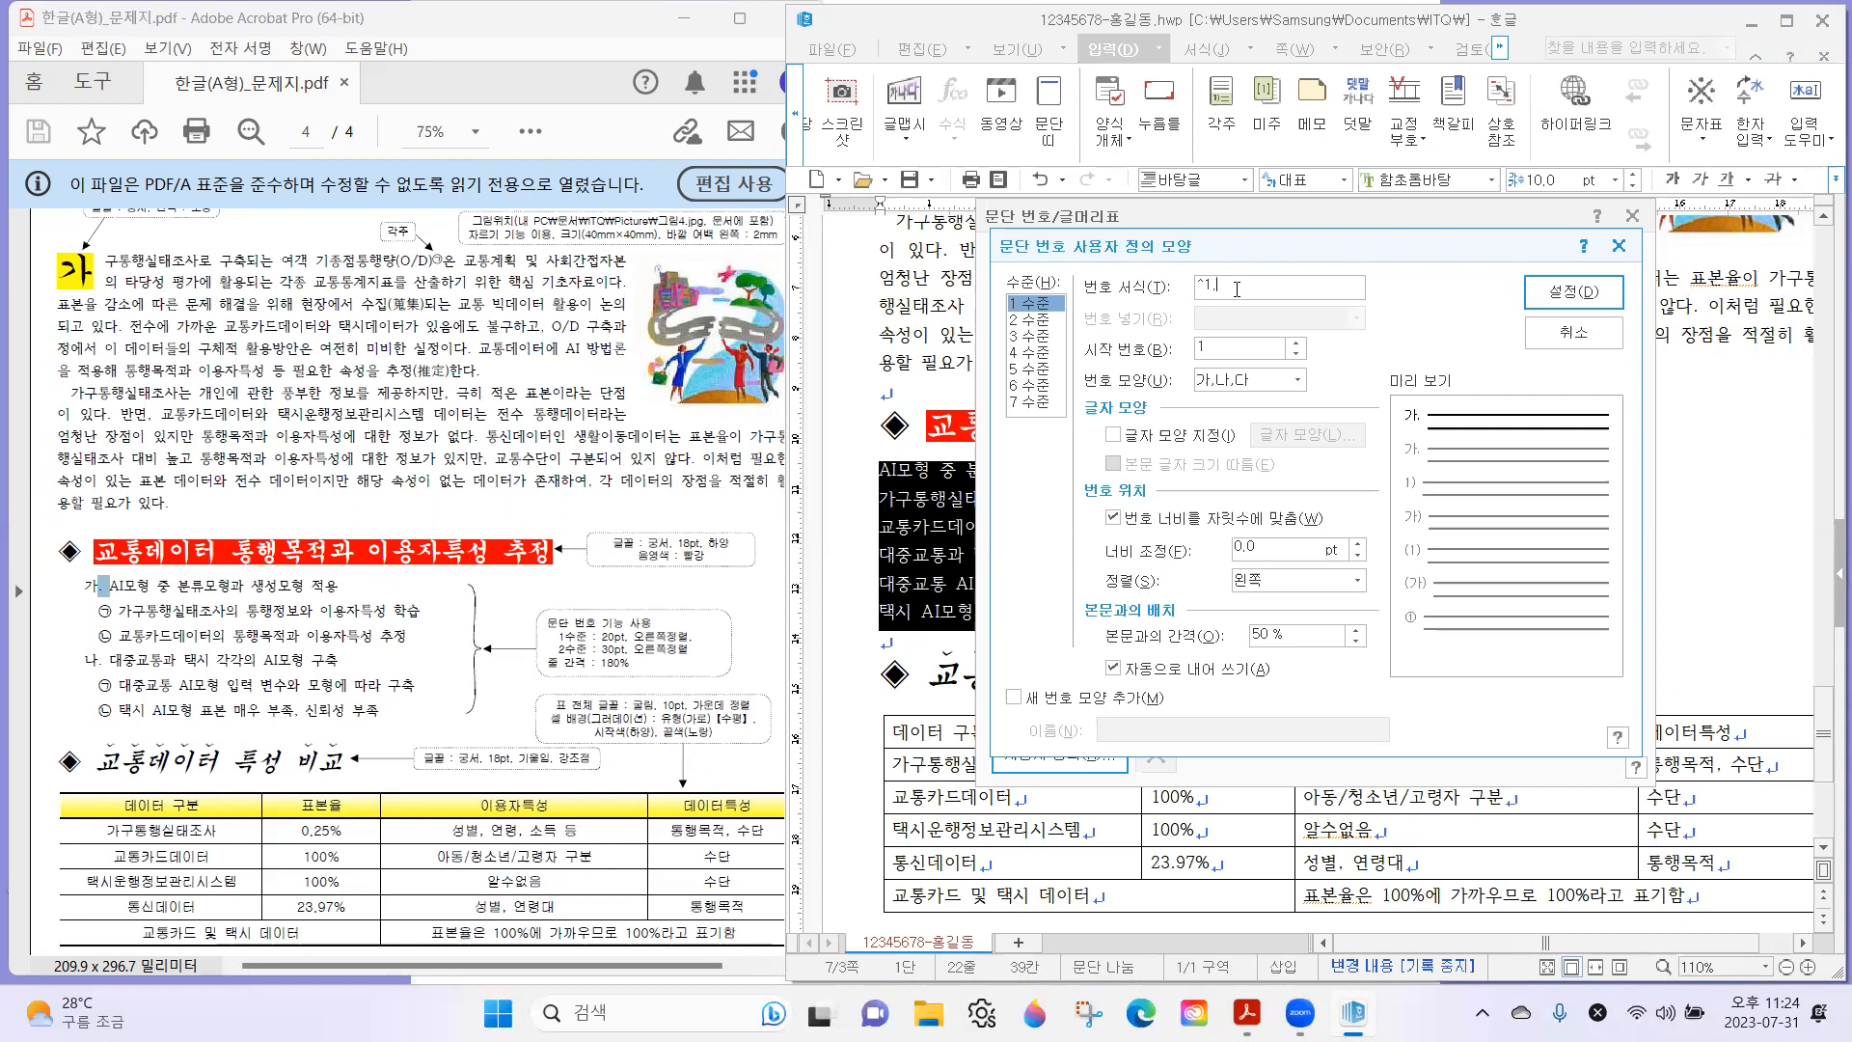
left_click(103, 591)
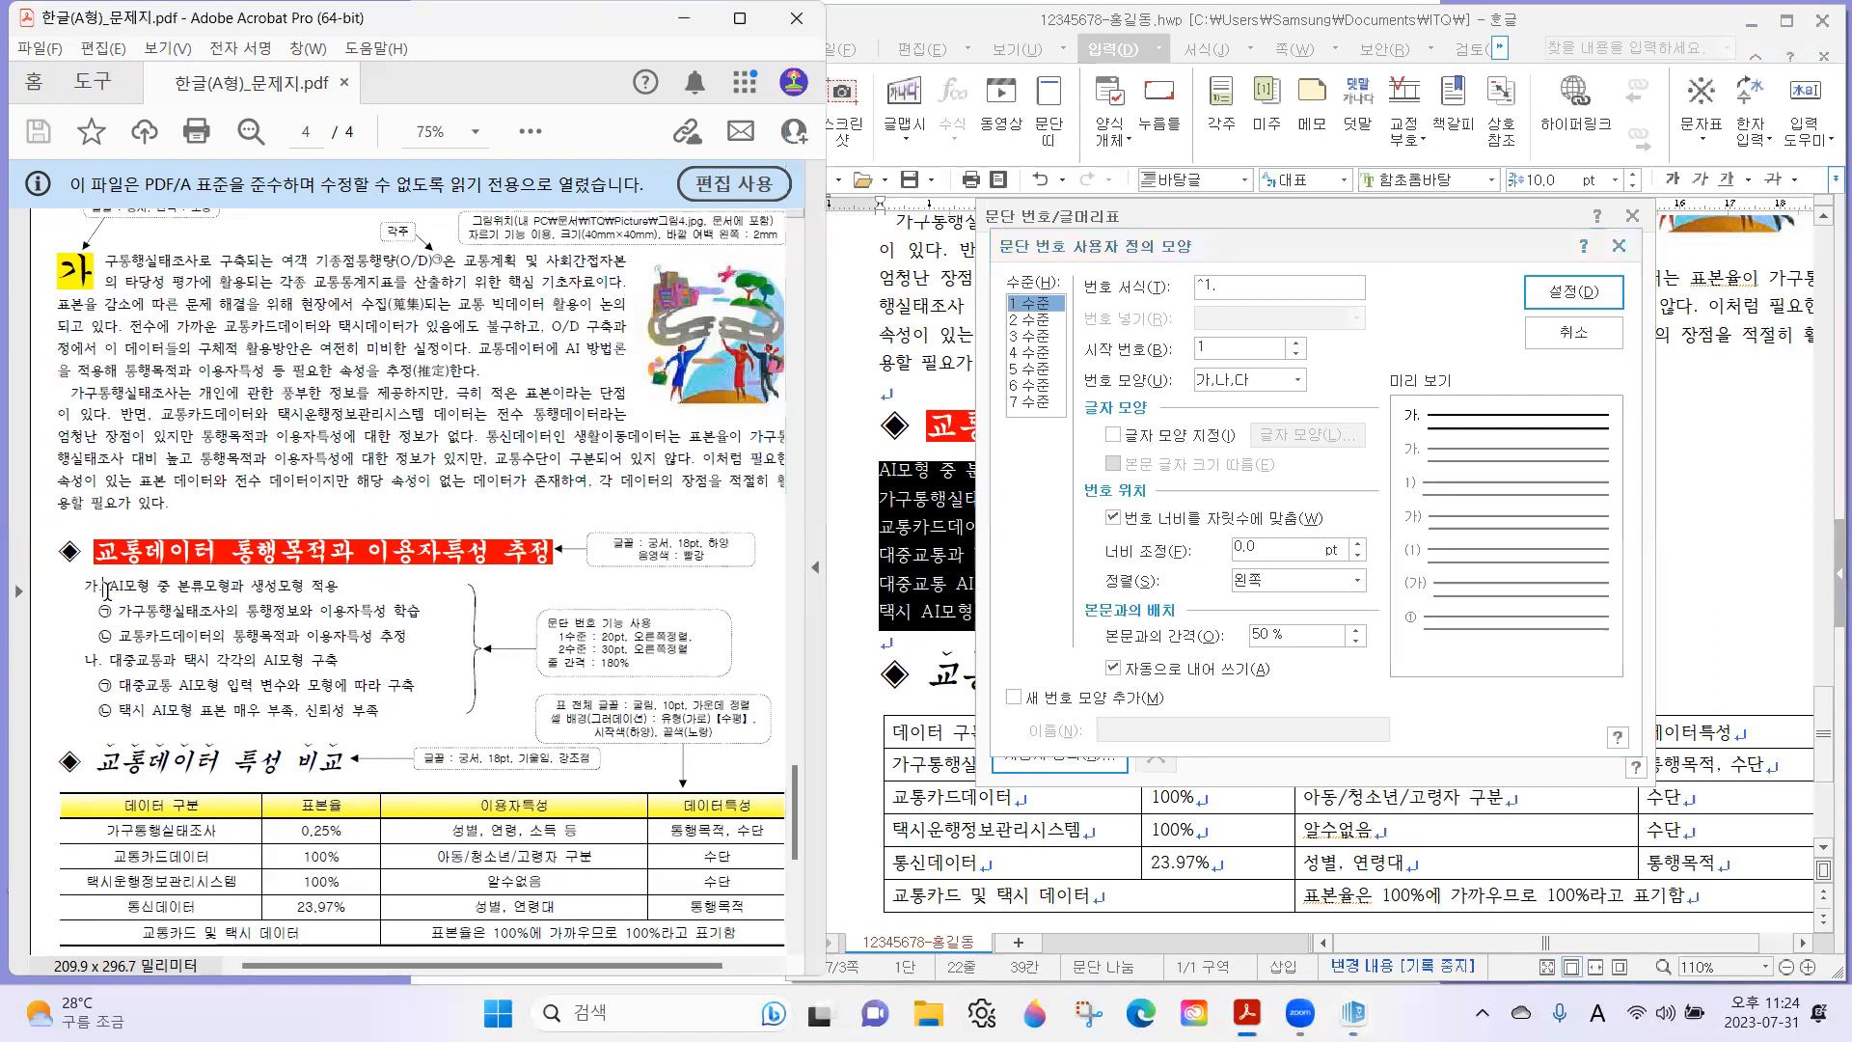
left_click(1257, 290)
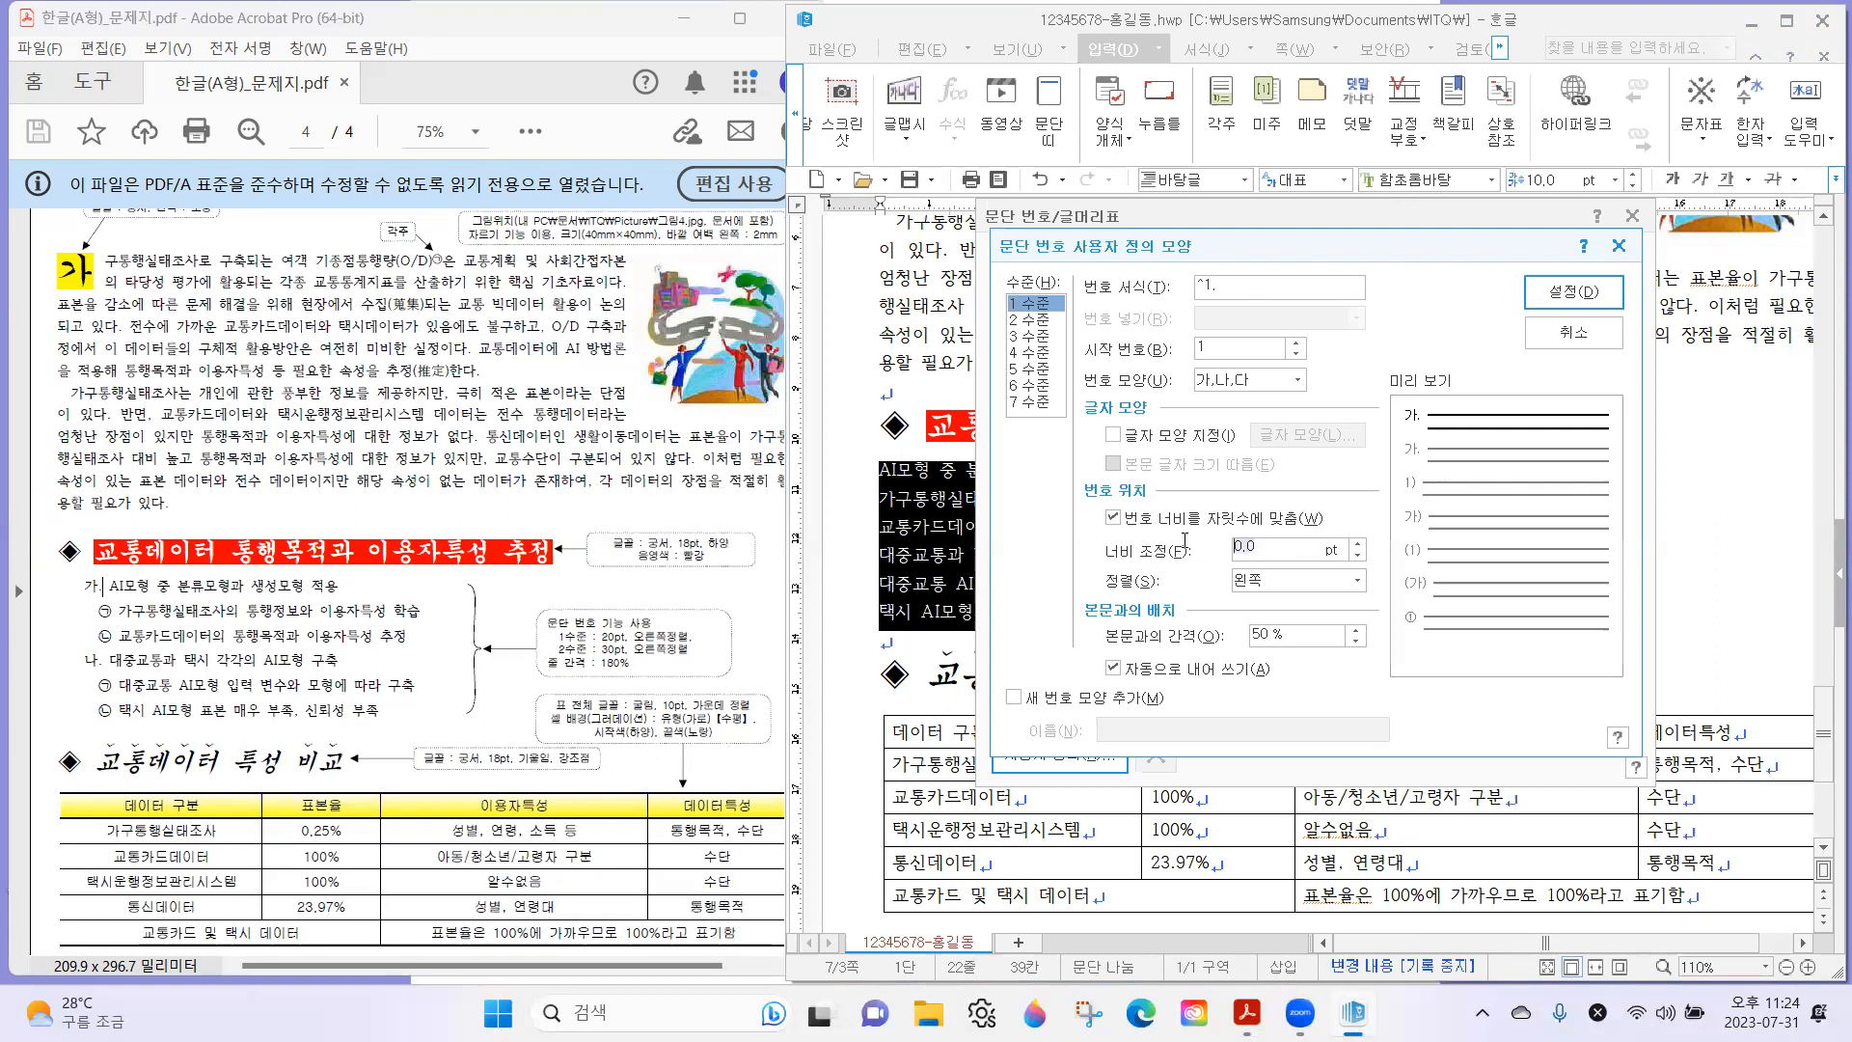
Set the 1 수준 number's 너비 조정 to 20 pt and its 정렬 to 오른쪽, as the exam sheet specifies.
left_click_drag(603, 638, 681, 638)
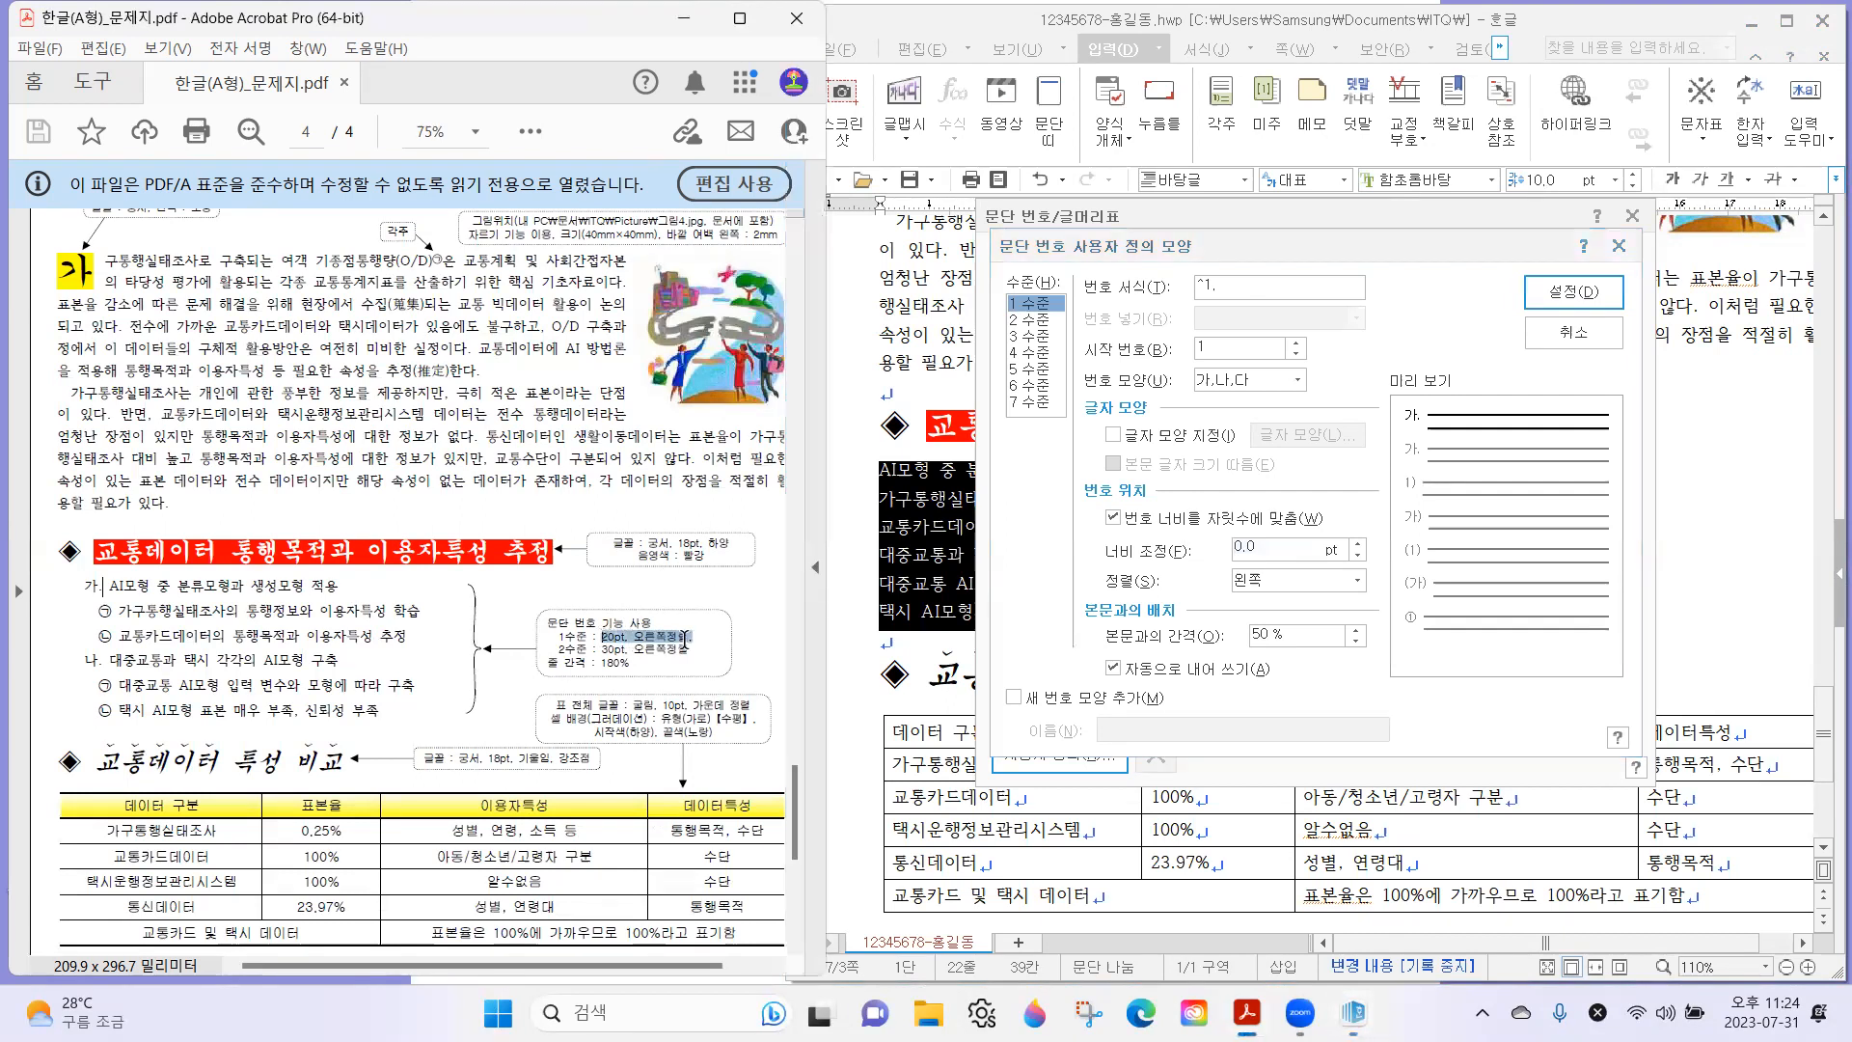
double_click(1309, 551)
type("20")
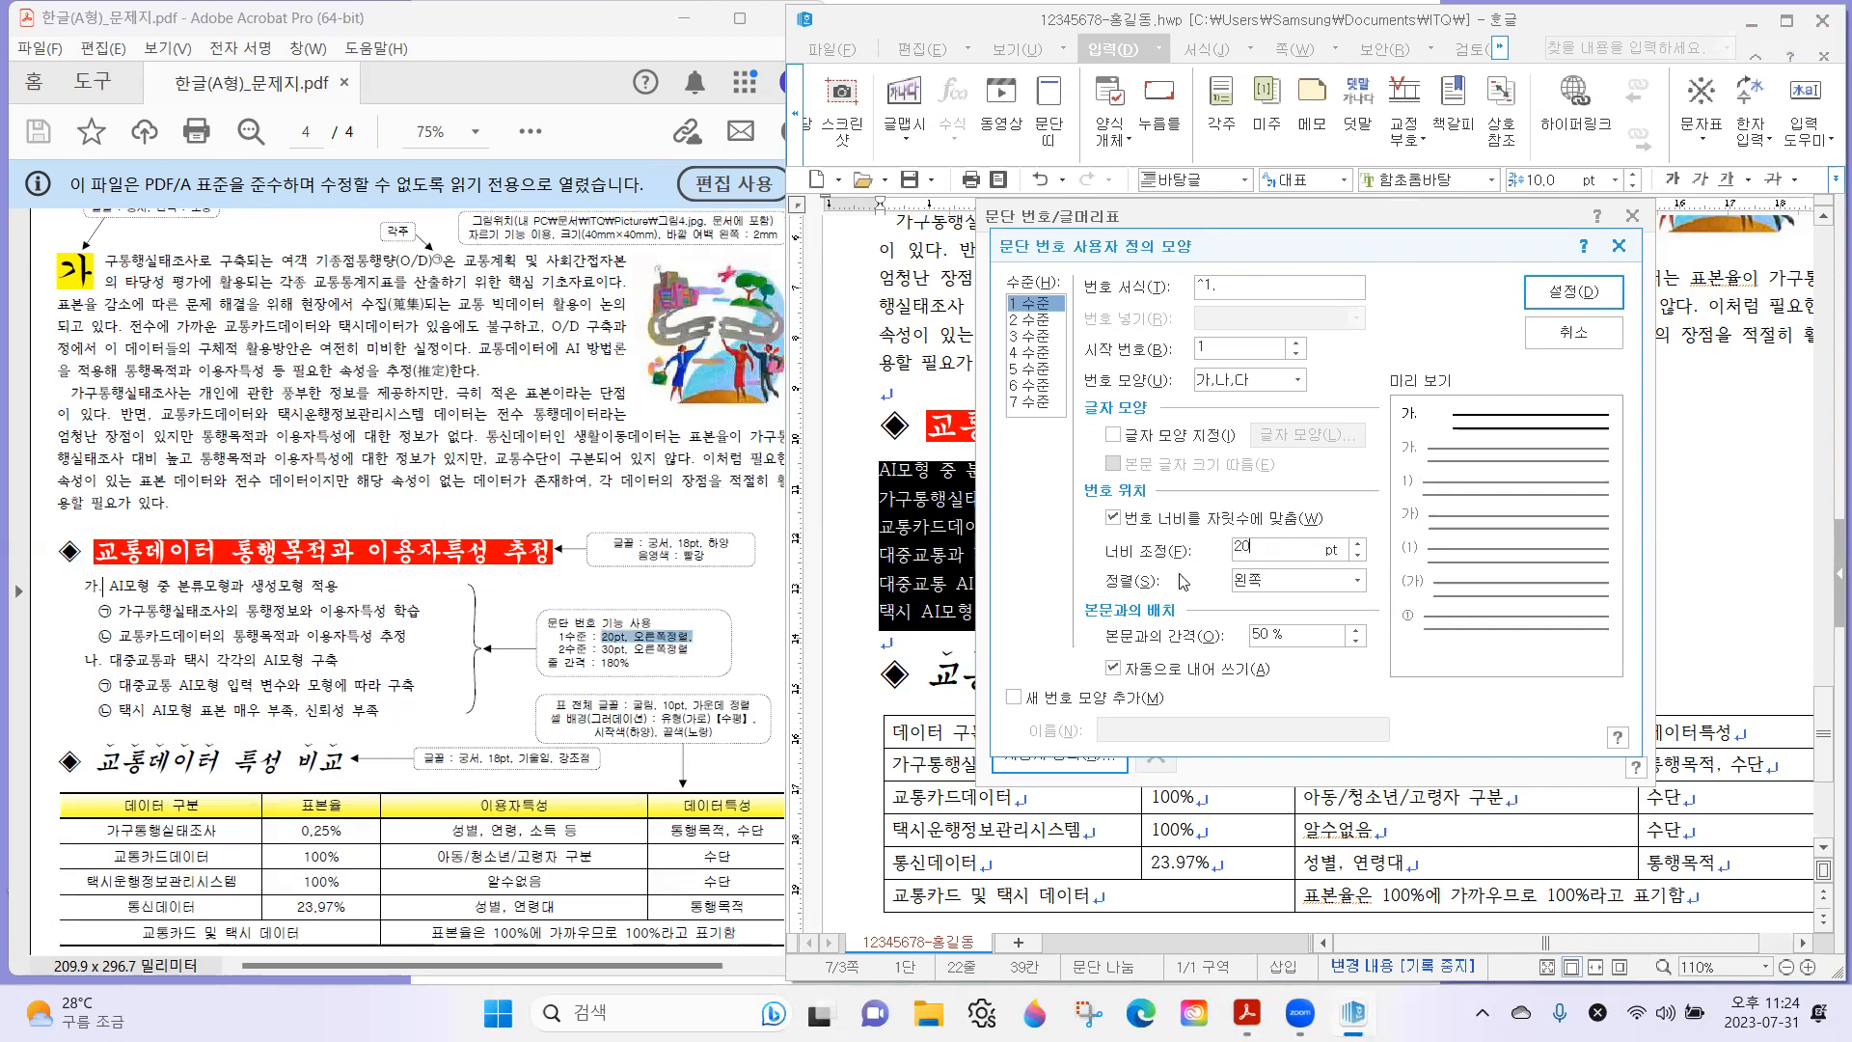
left_click(1253, 582)
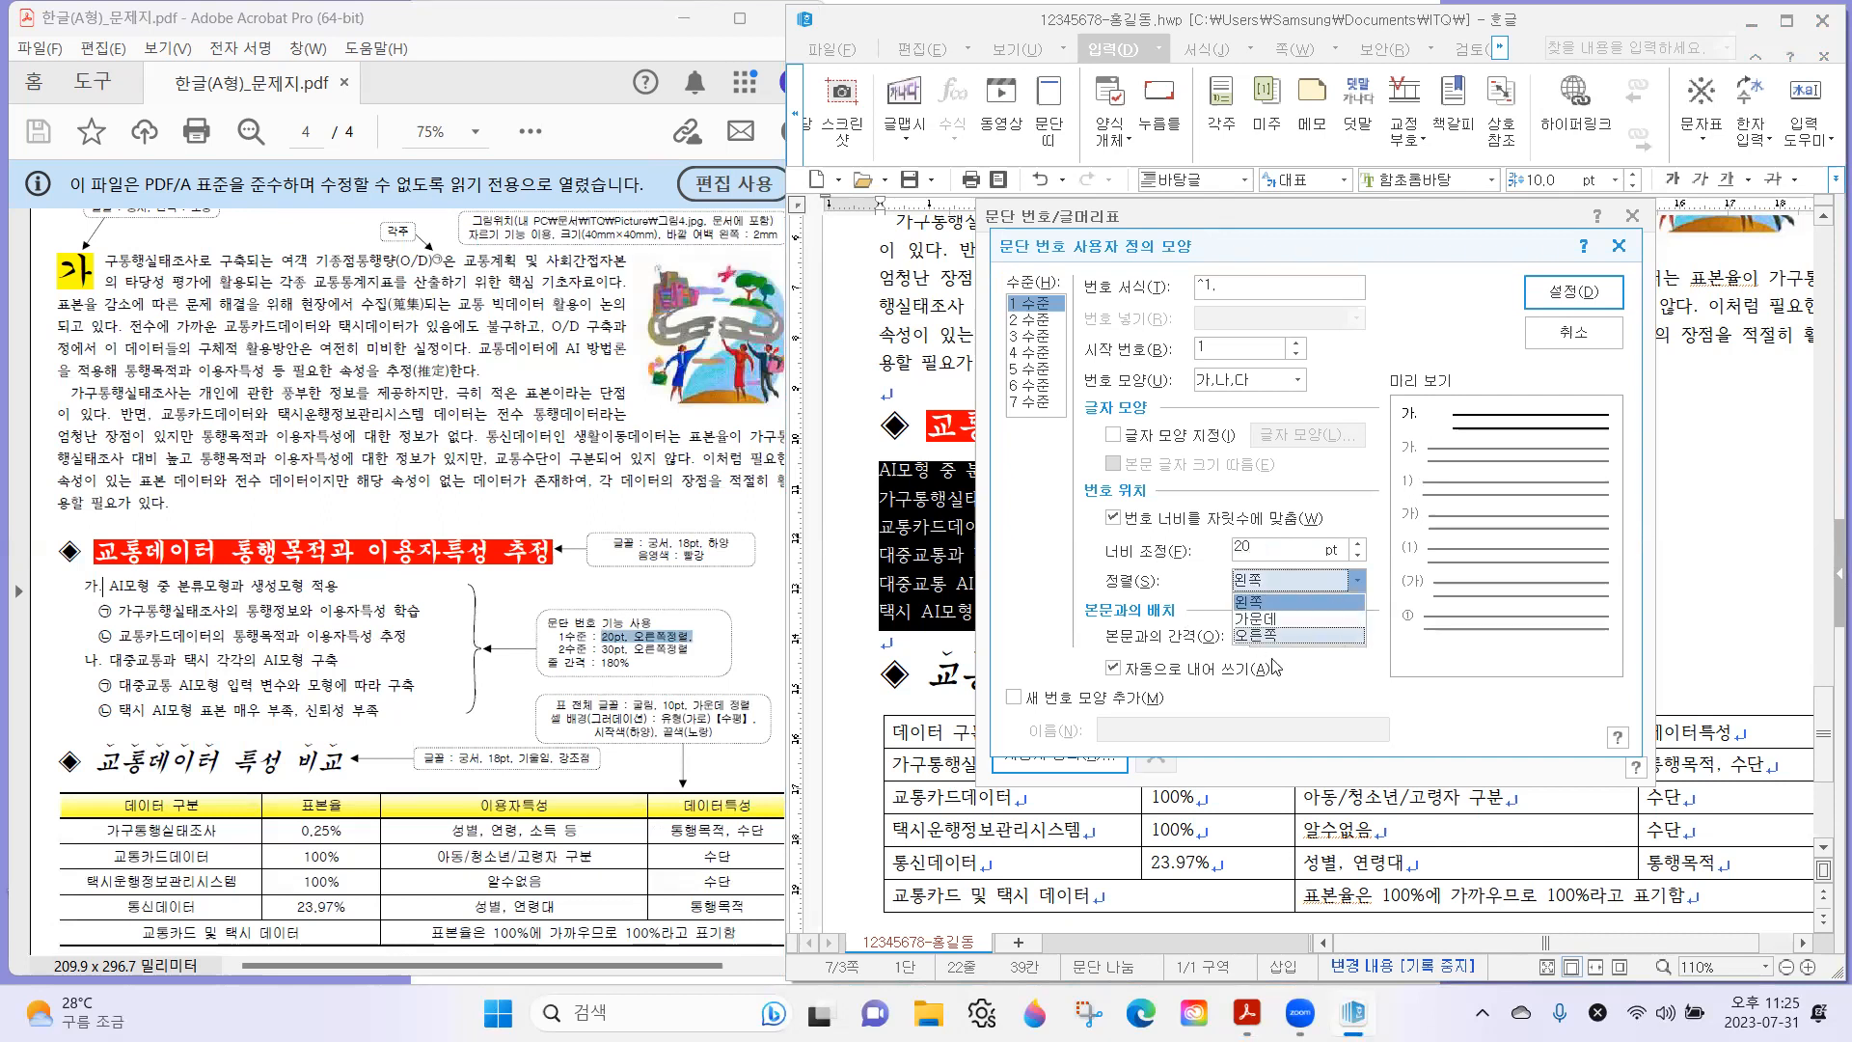
left_click(1293, 634)
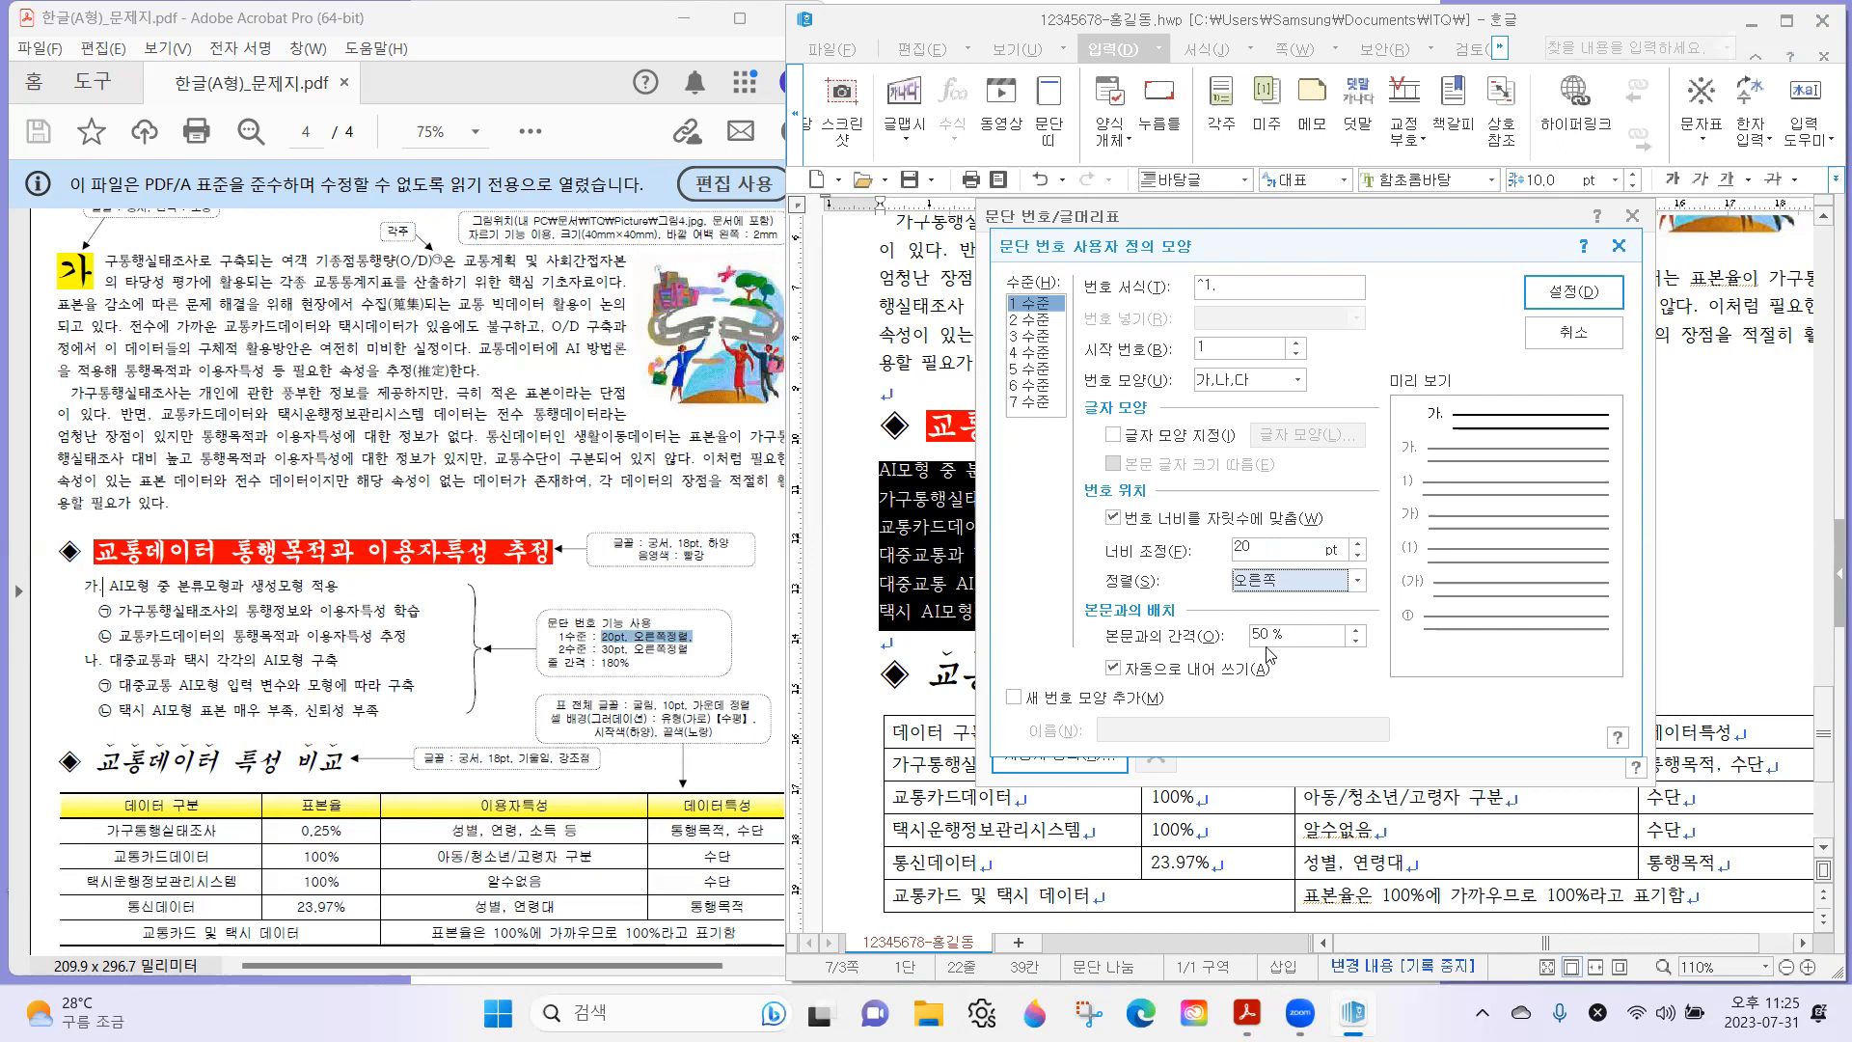
Set the 2 수준 number shape to ㉠,㉡,㉢ and remove the period from its 번호 서식, leaving ^2.
left_click(1040, 319)
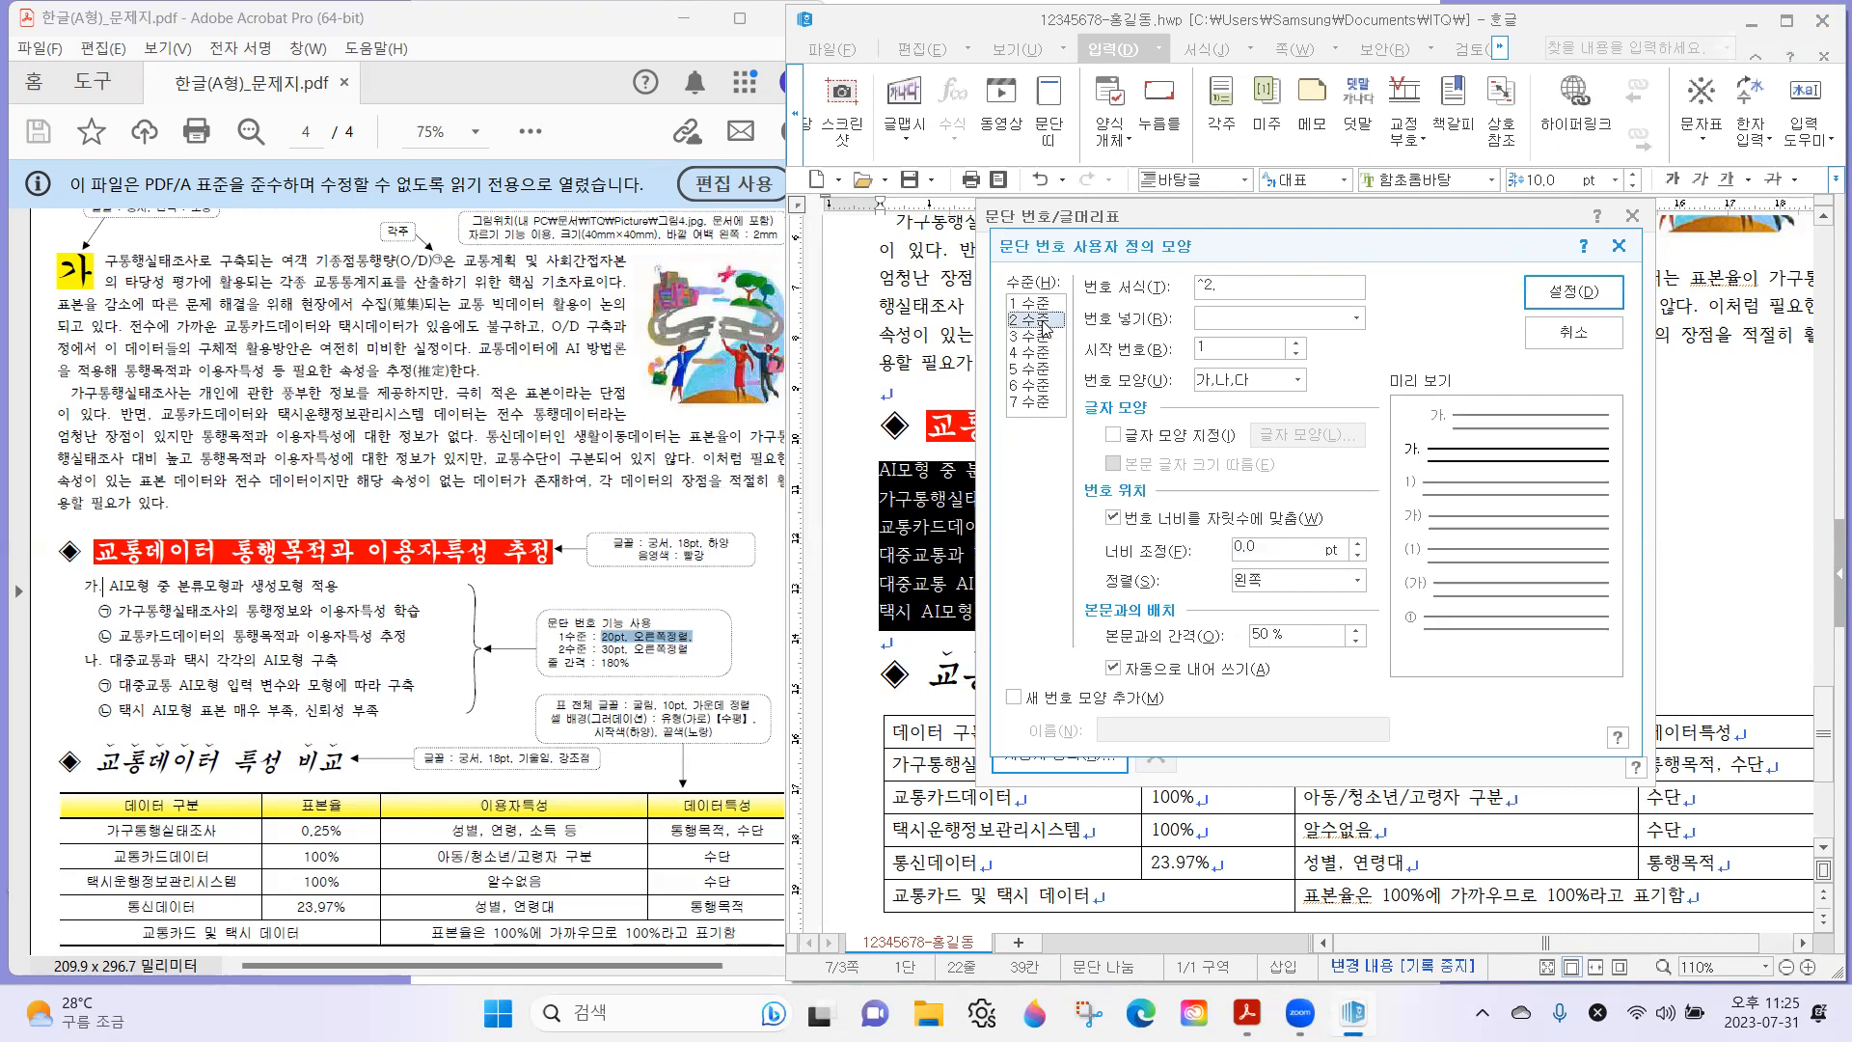
left_click(104, 611)
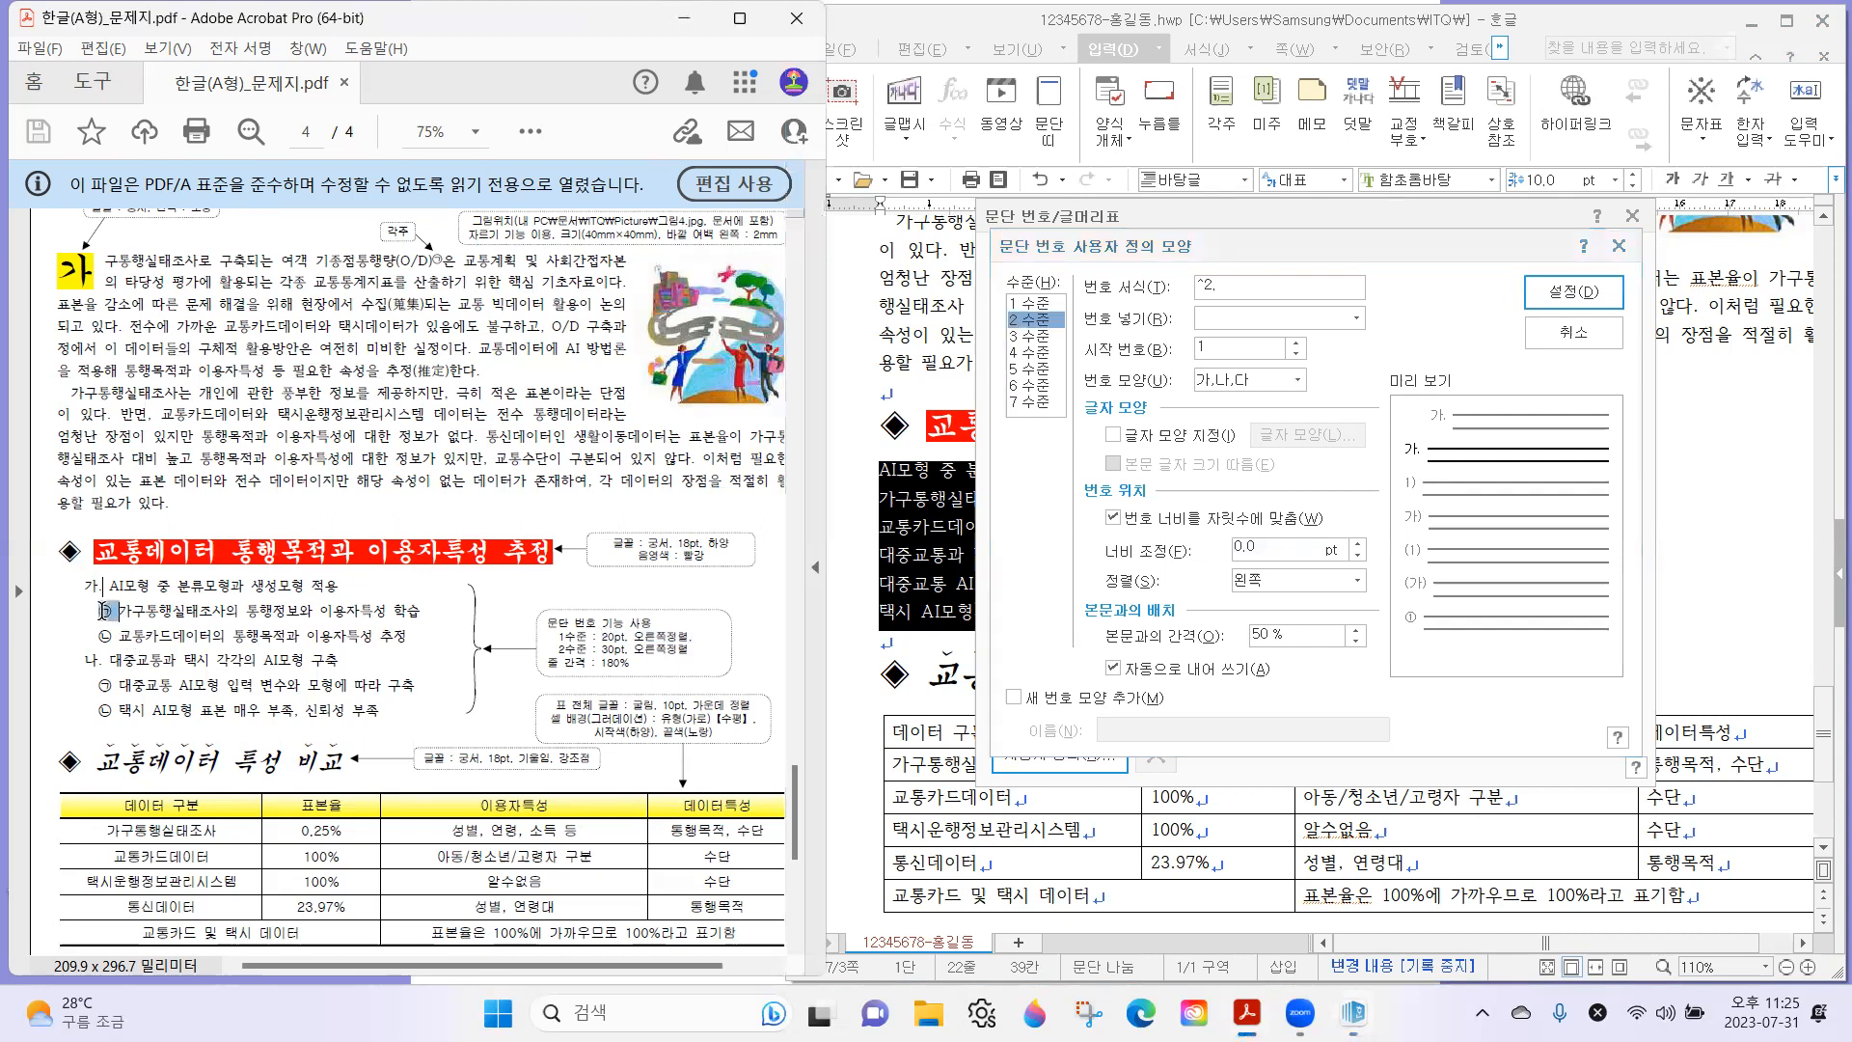
left_click(1259, 380)
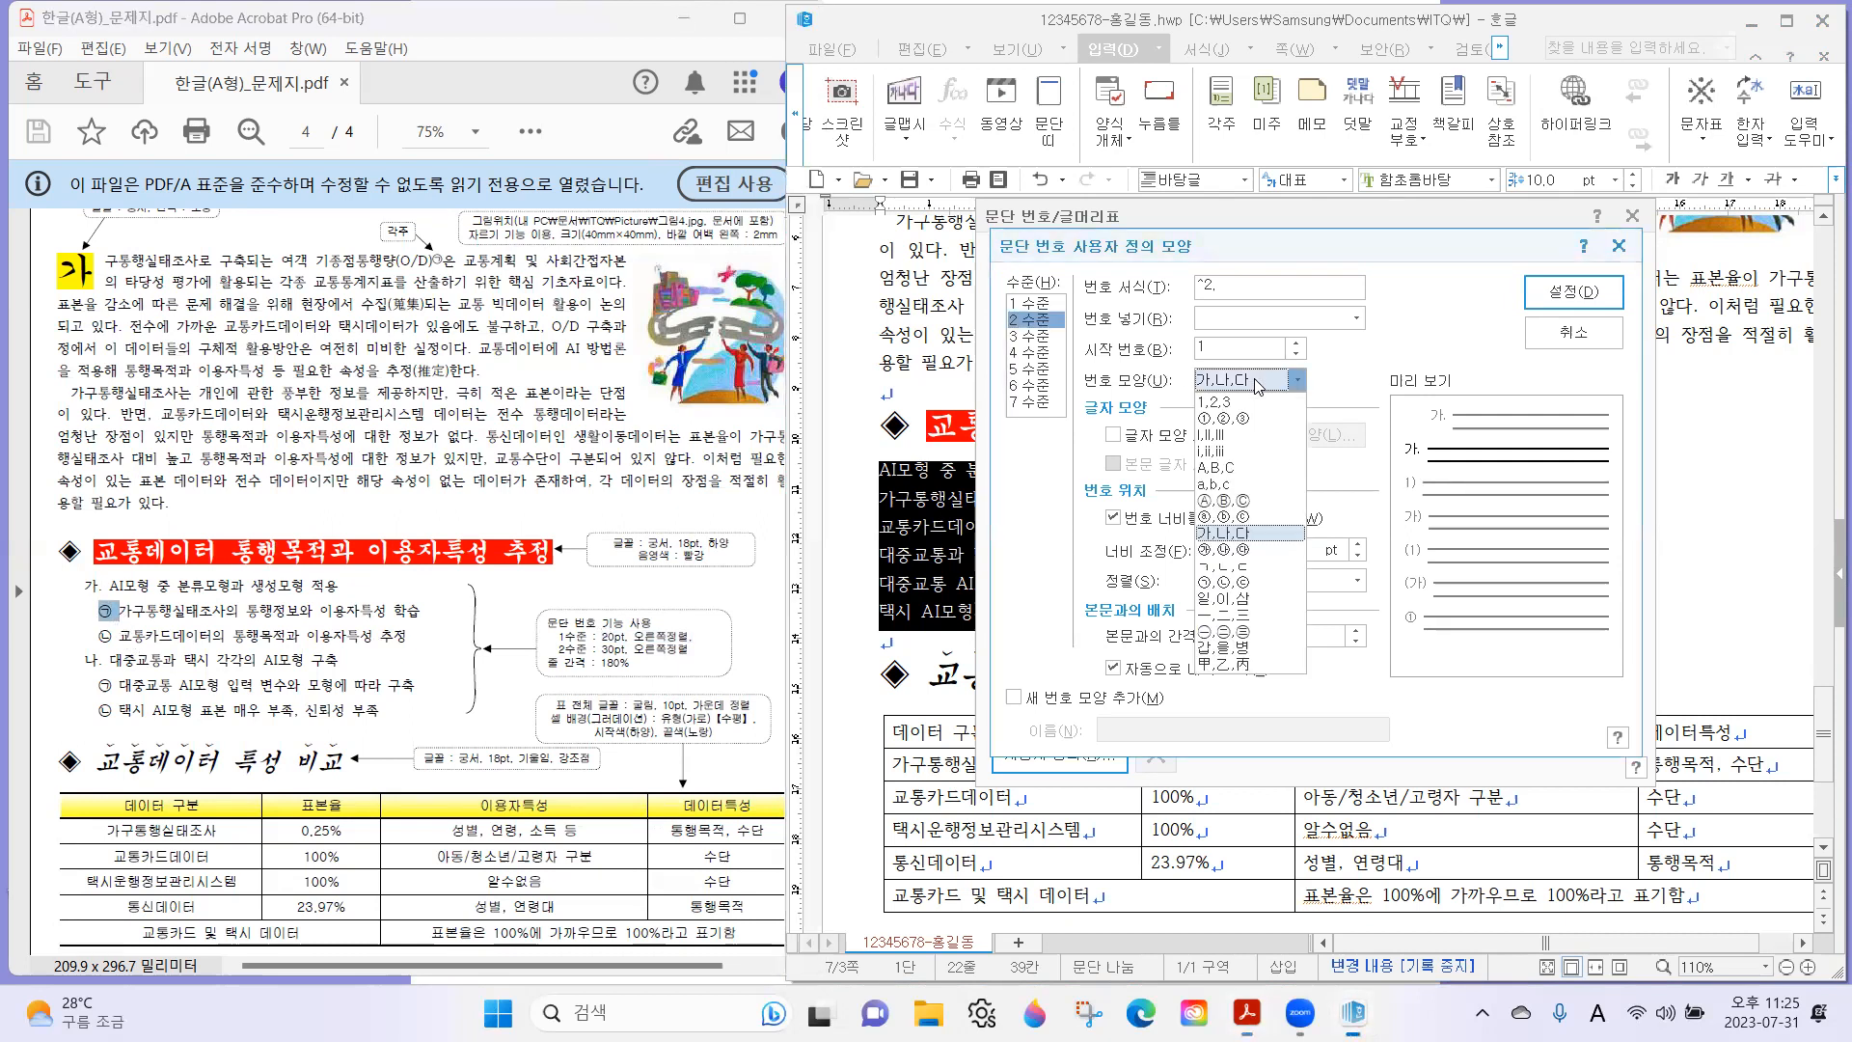
left_click(1262, 583)
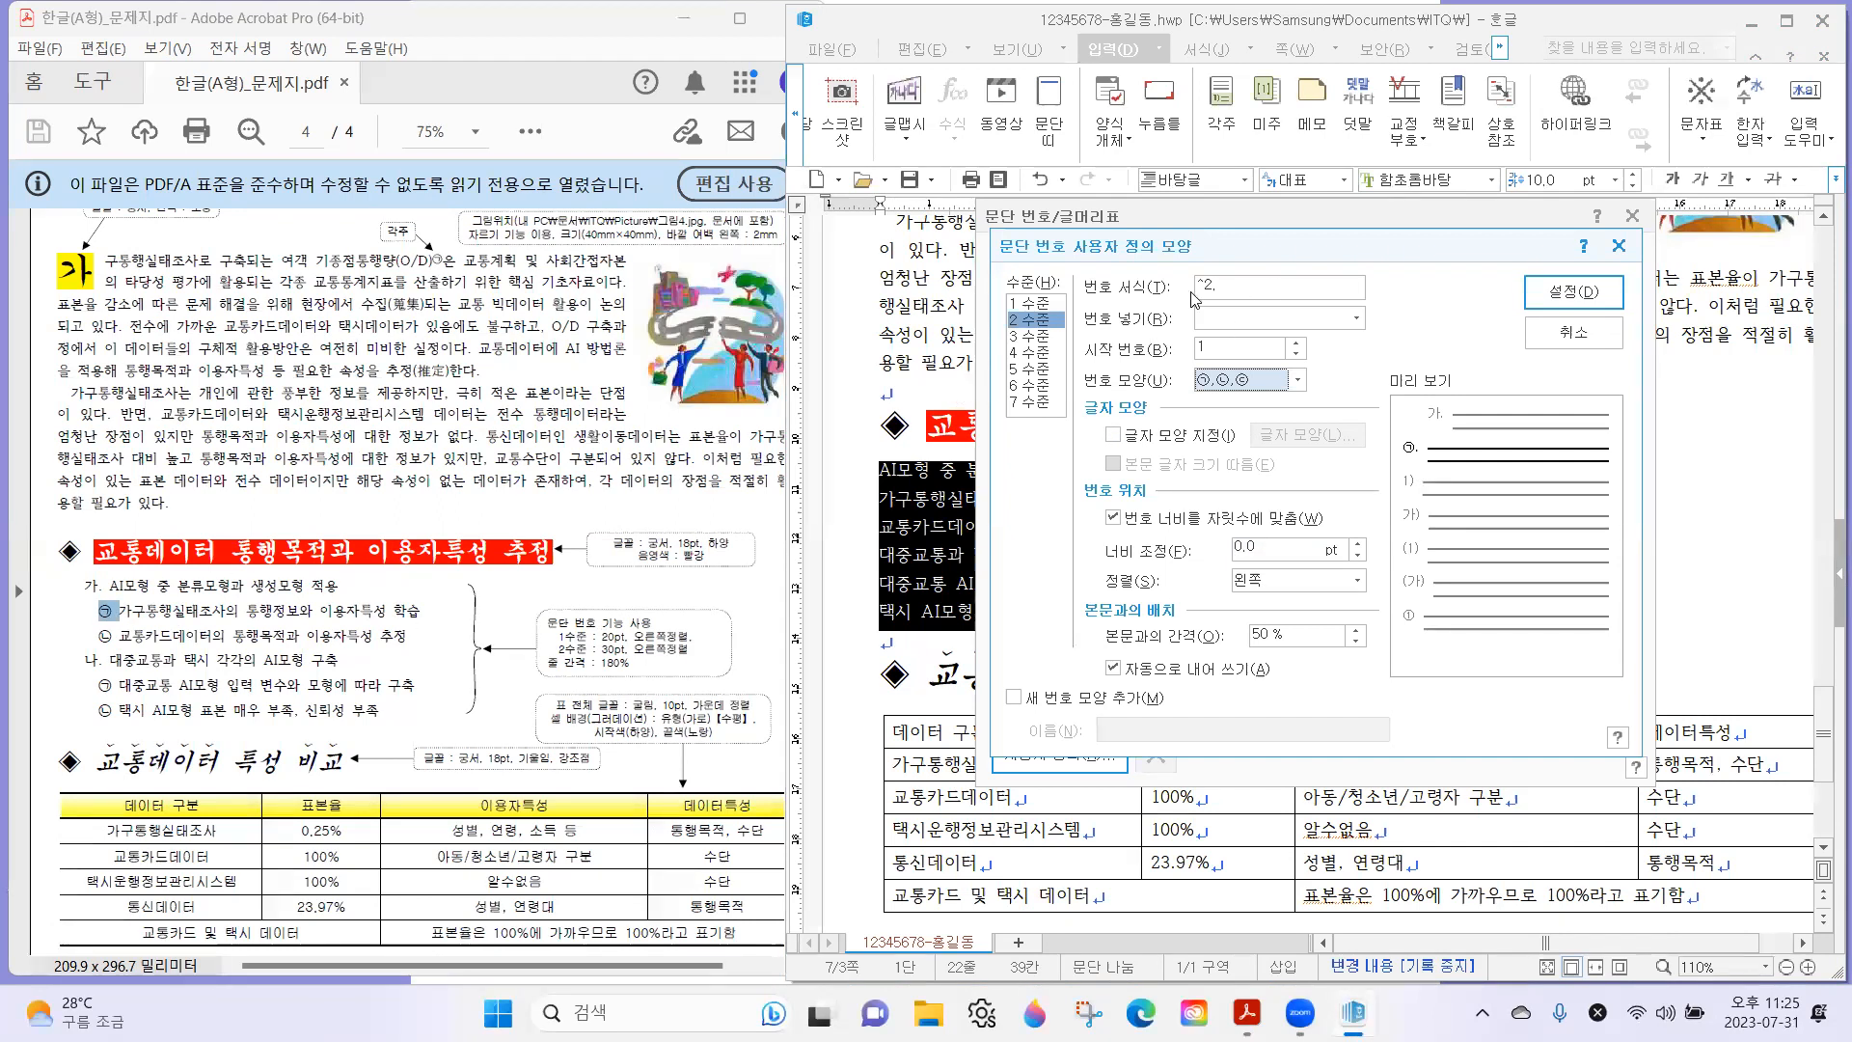
left_click(1240, 288)
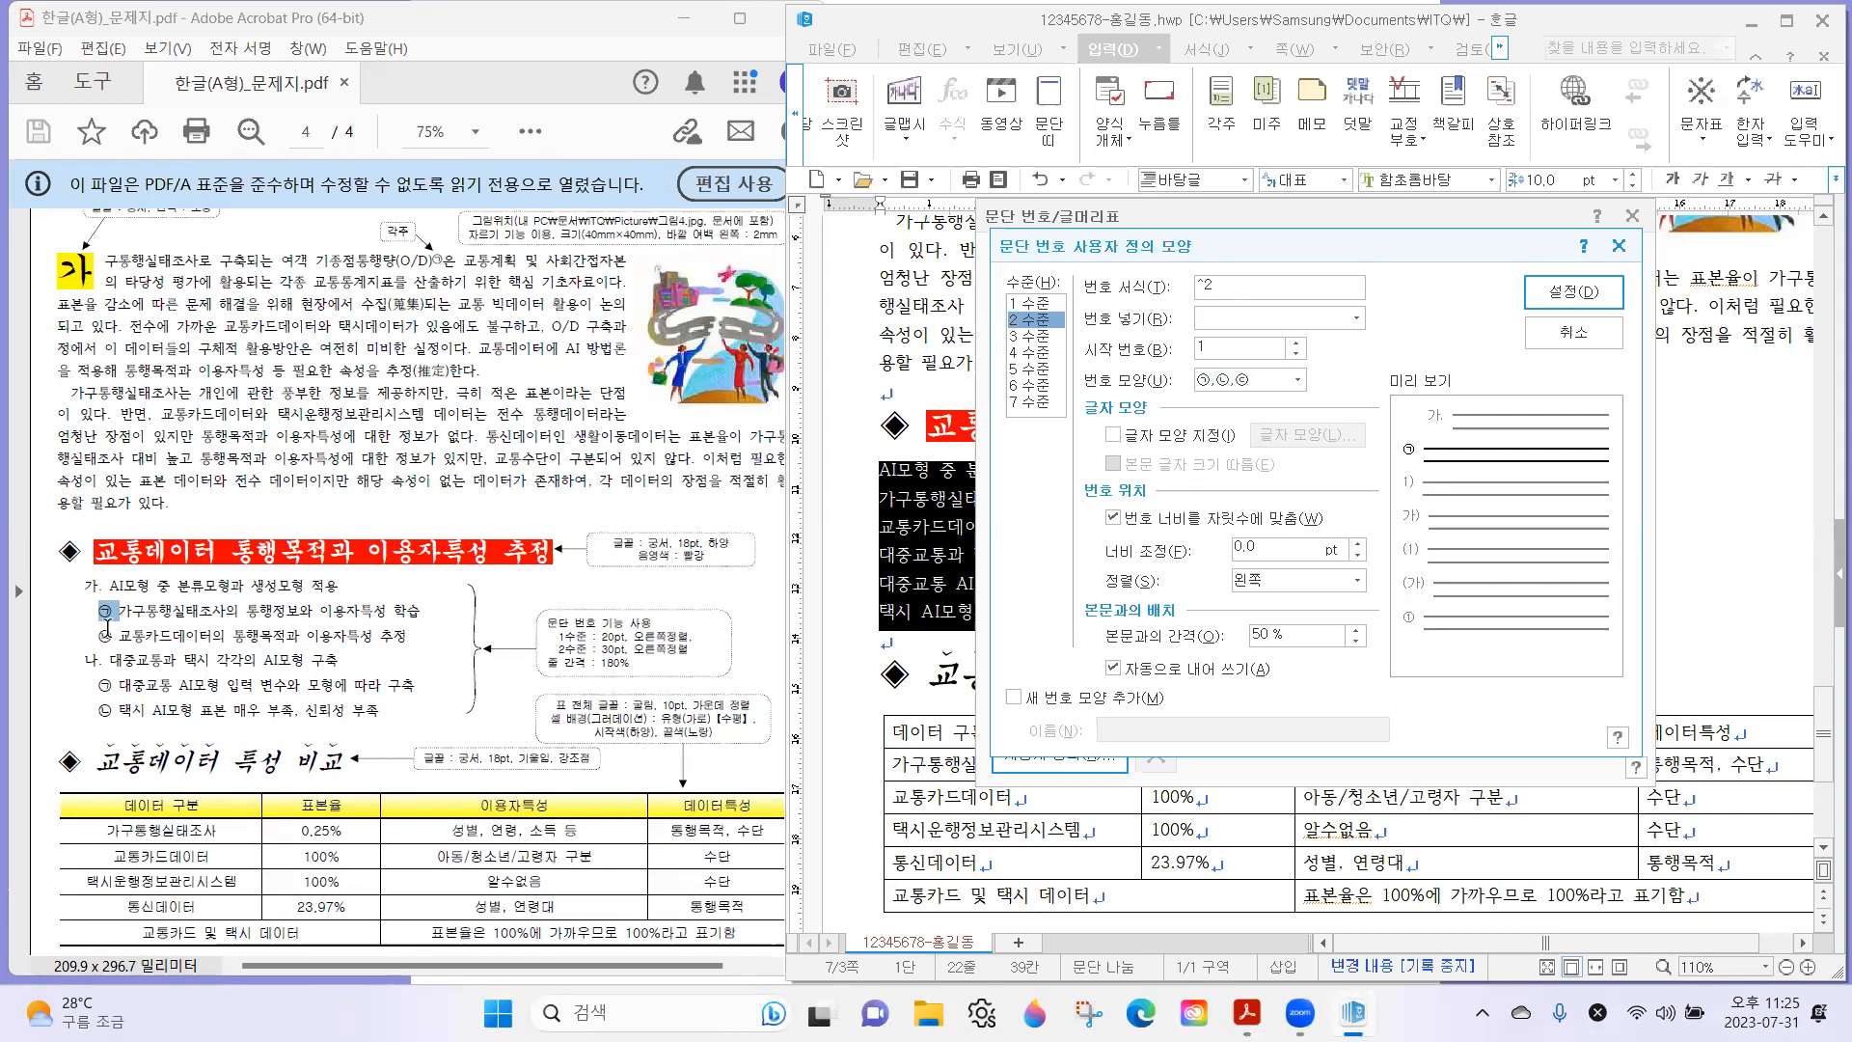
Set the 2 수준 number's 너비 조정 to 30 pt with 오른쪽 정렬, and apply the custom numbering to the selected list.
left_click_drag(593, 649, 689, 649)
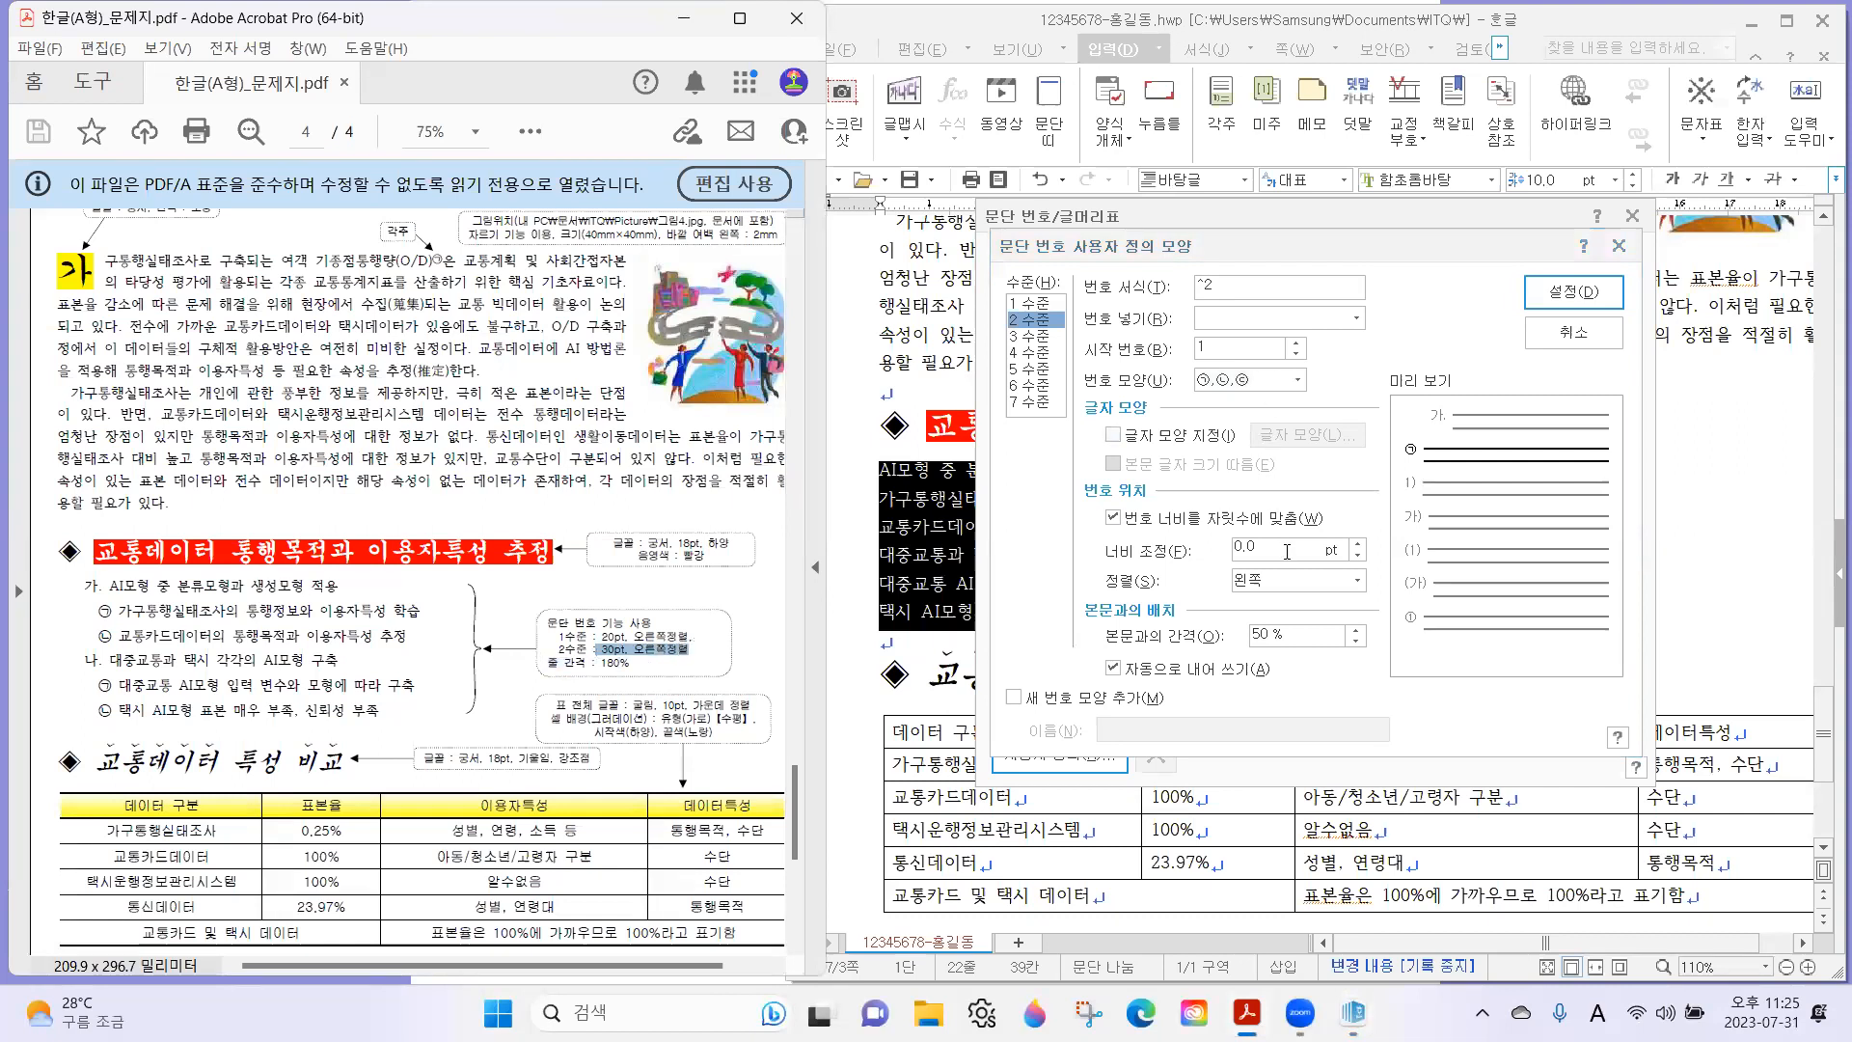
left_click_drag(1288, 554, 1135, 556)
type("30")
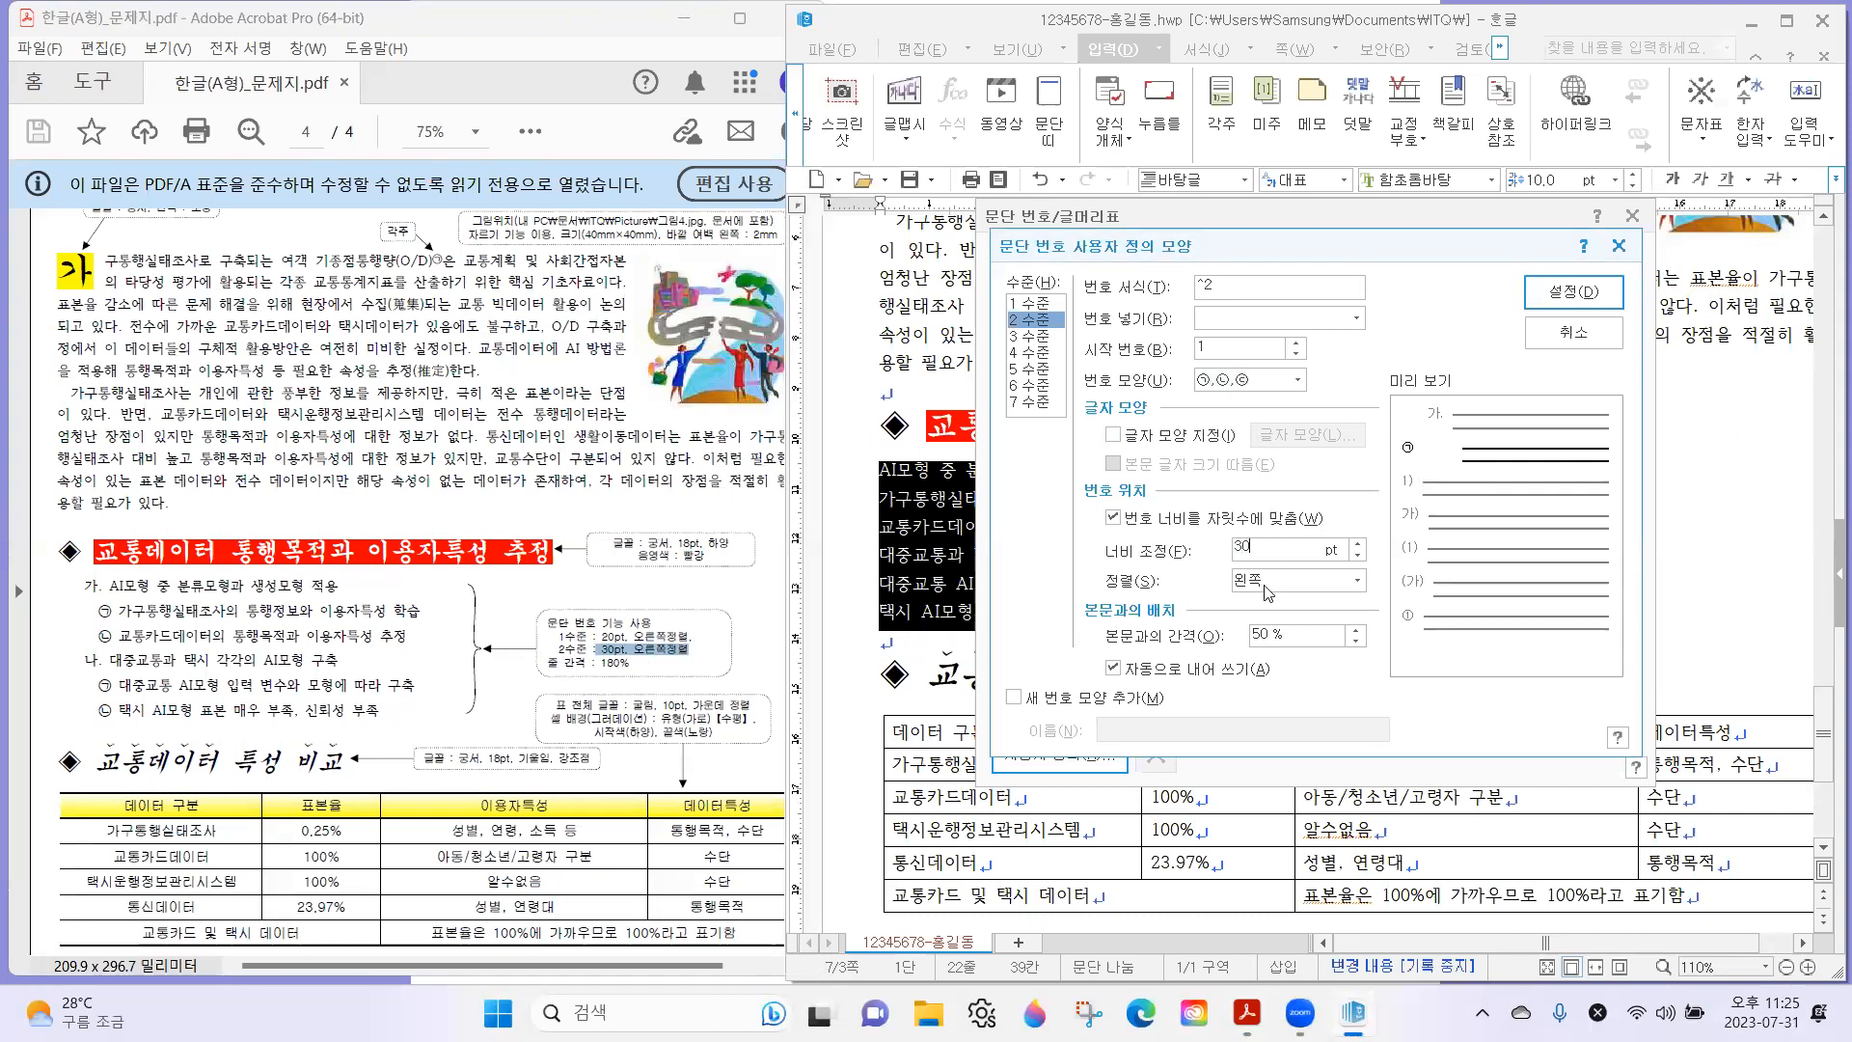
left_click(1268, 582)
left_click(1269, 634)
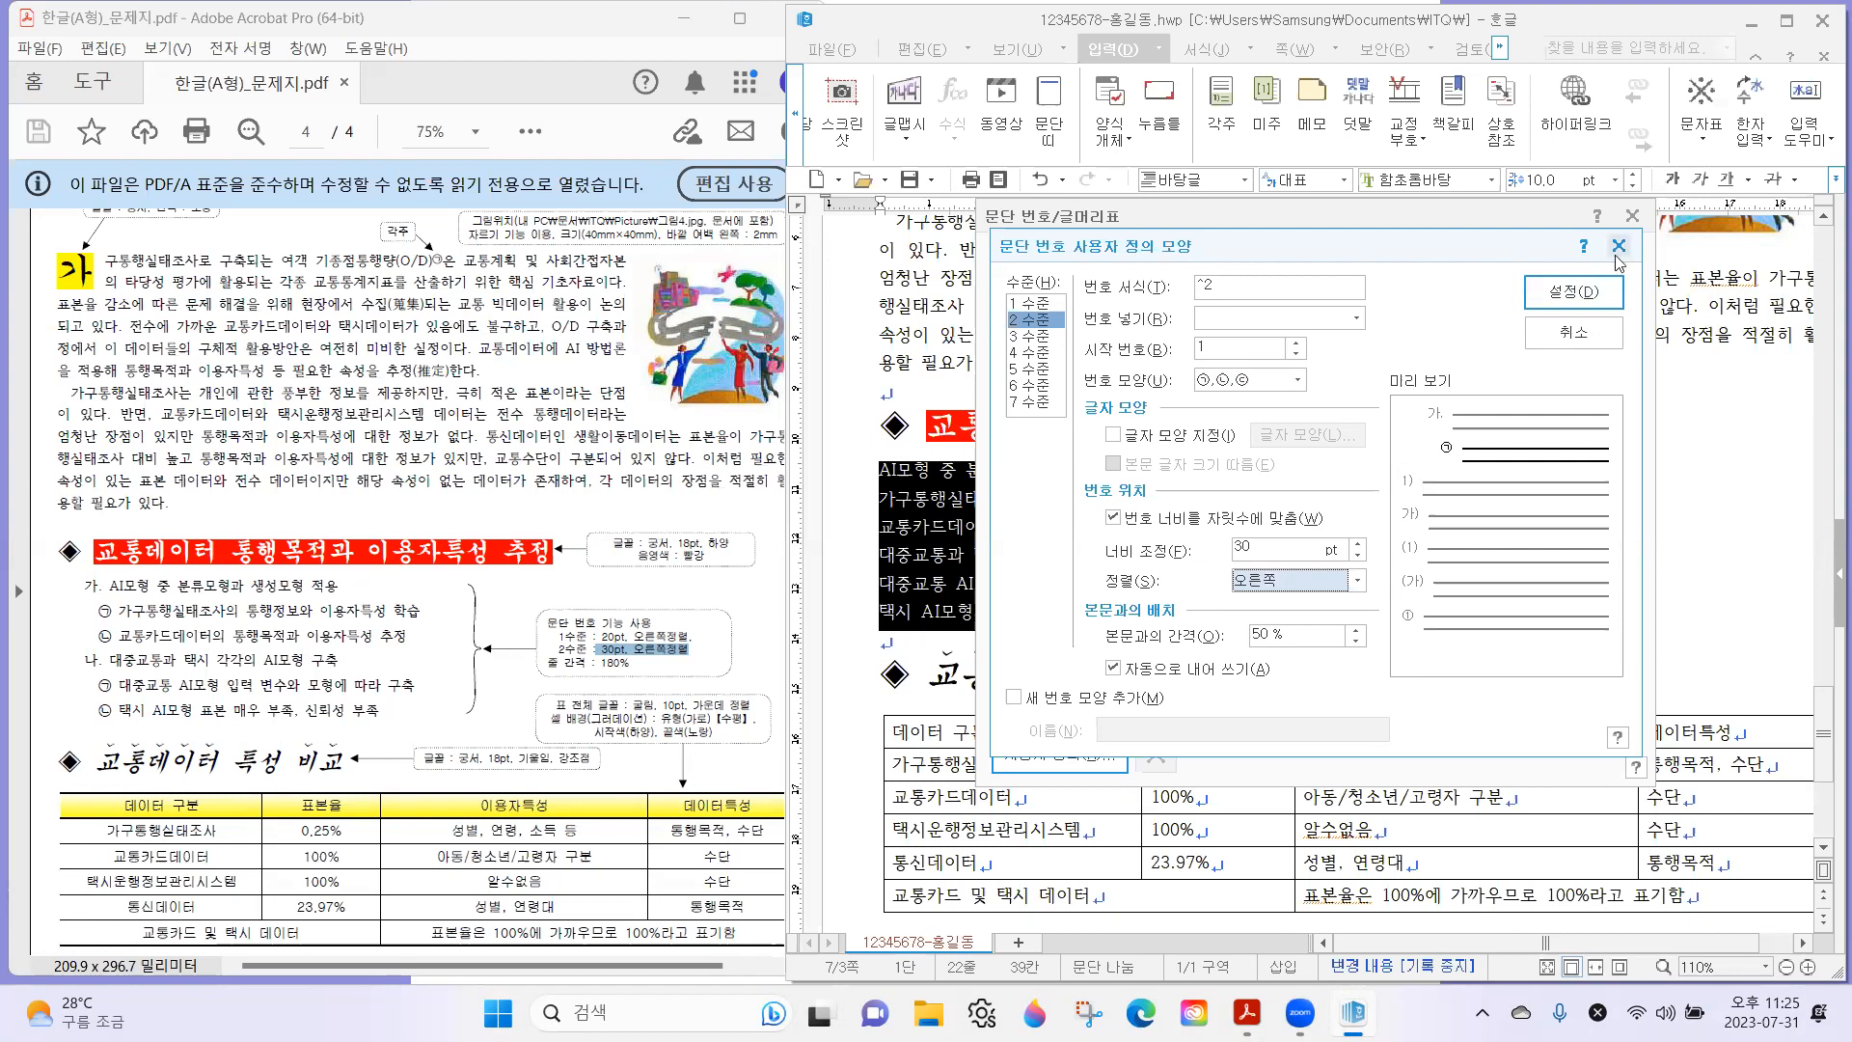
left_click(1573, 292)
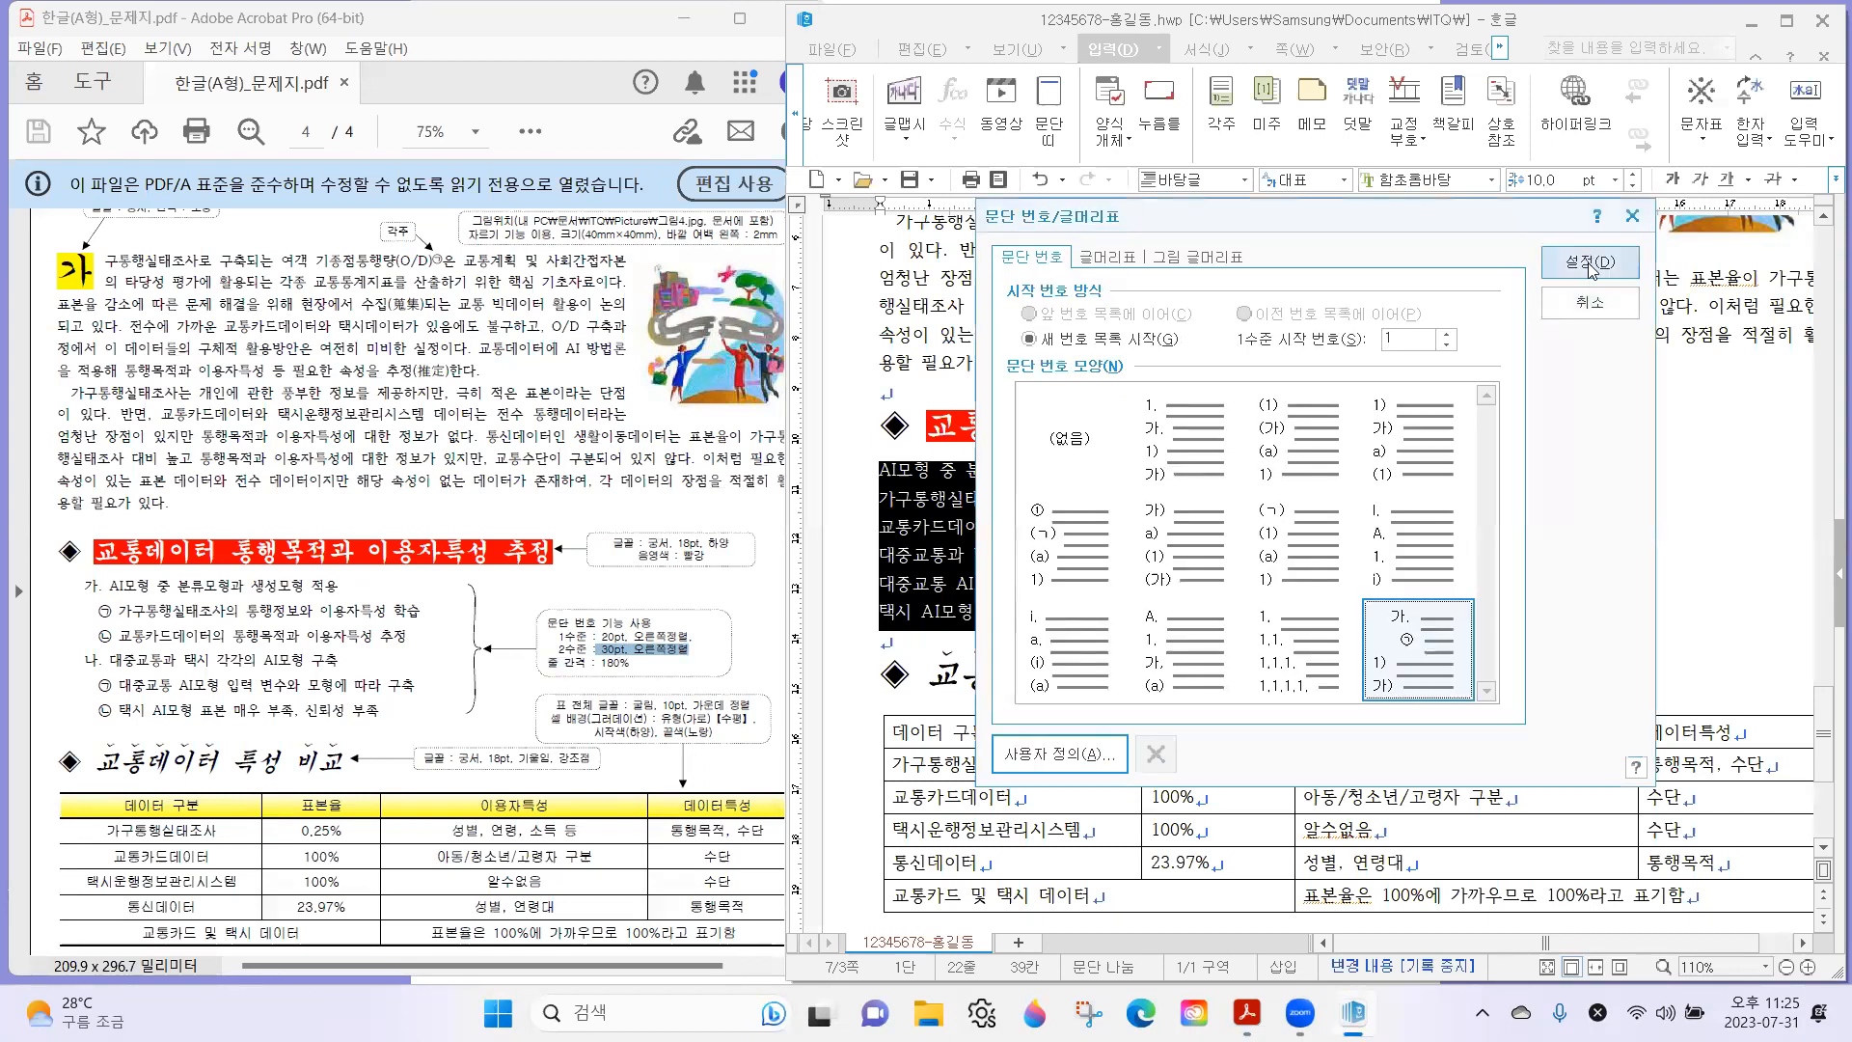
left_click(1585, 263)
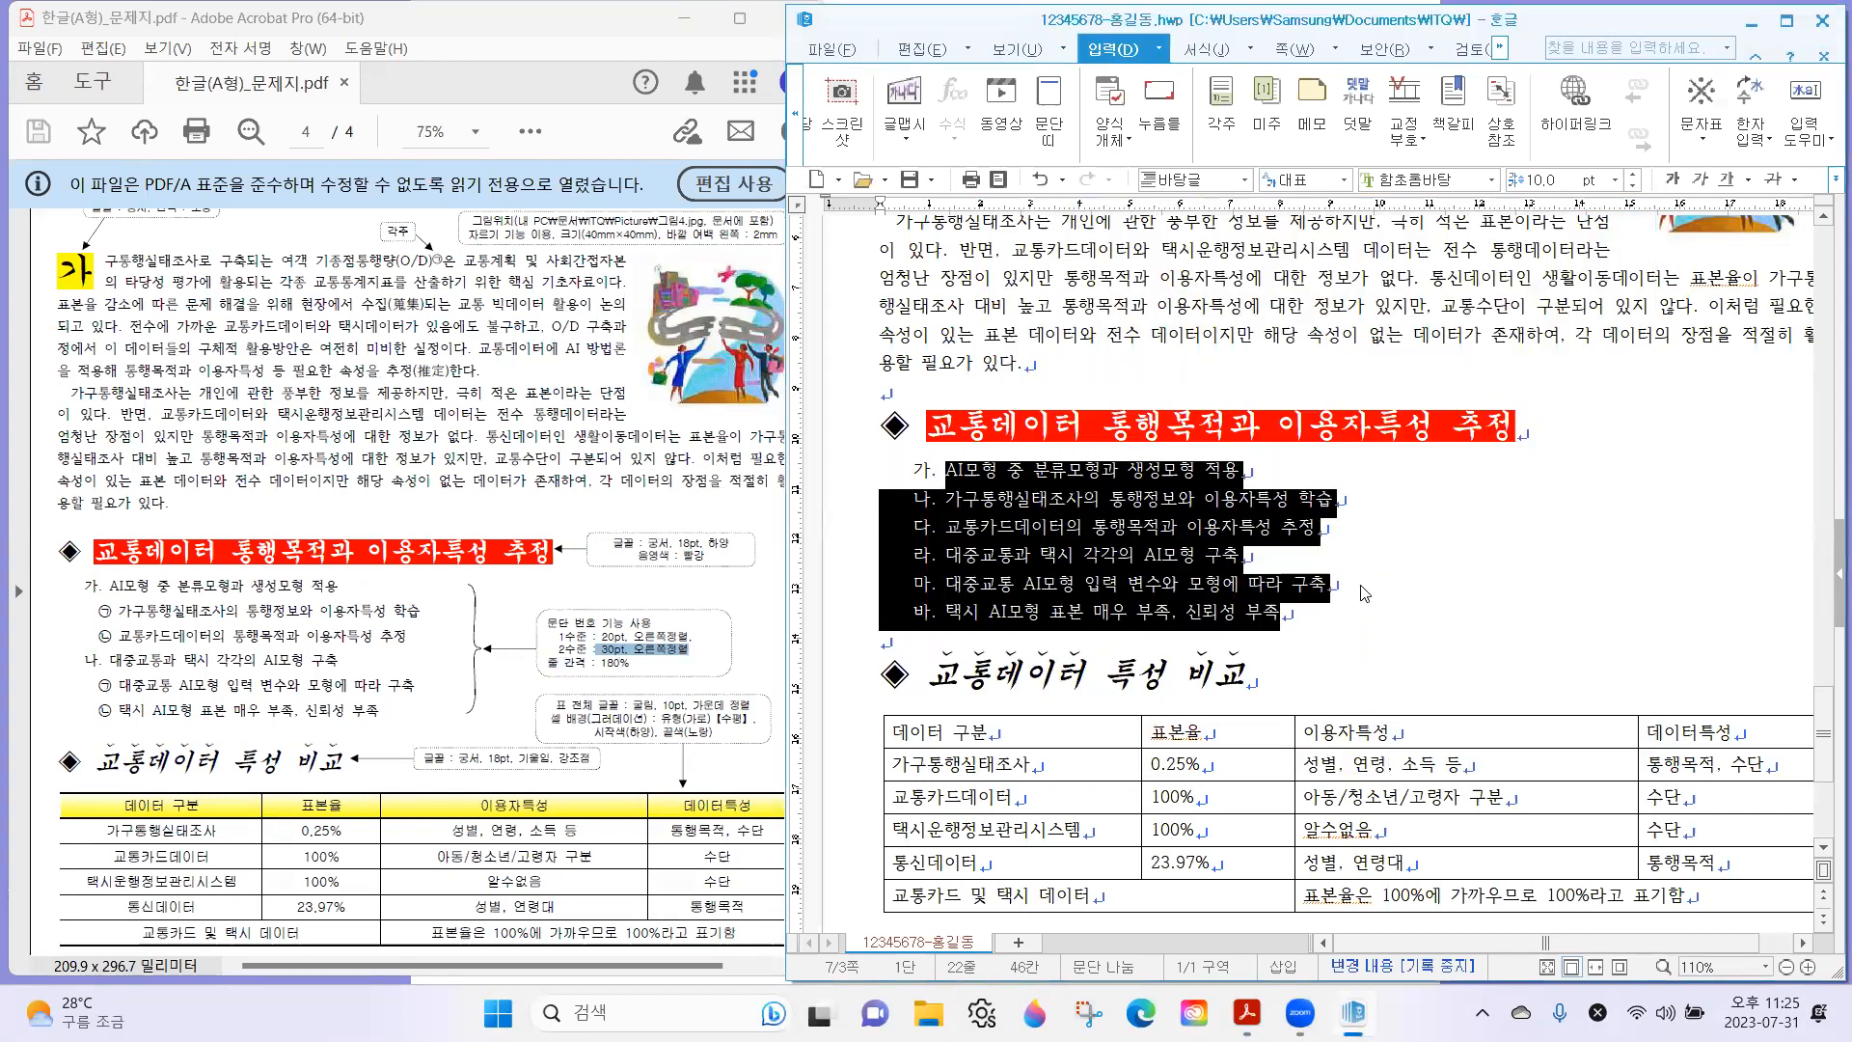
Lower the list's second and third lines by one numbering level, following the exam sheet, with the 한글 window maximized.
left_click(1076, 528)
left_click_drag(157, 611, 177, 715)
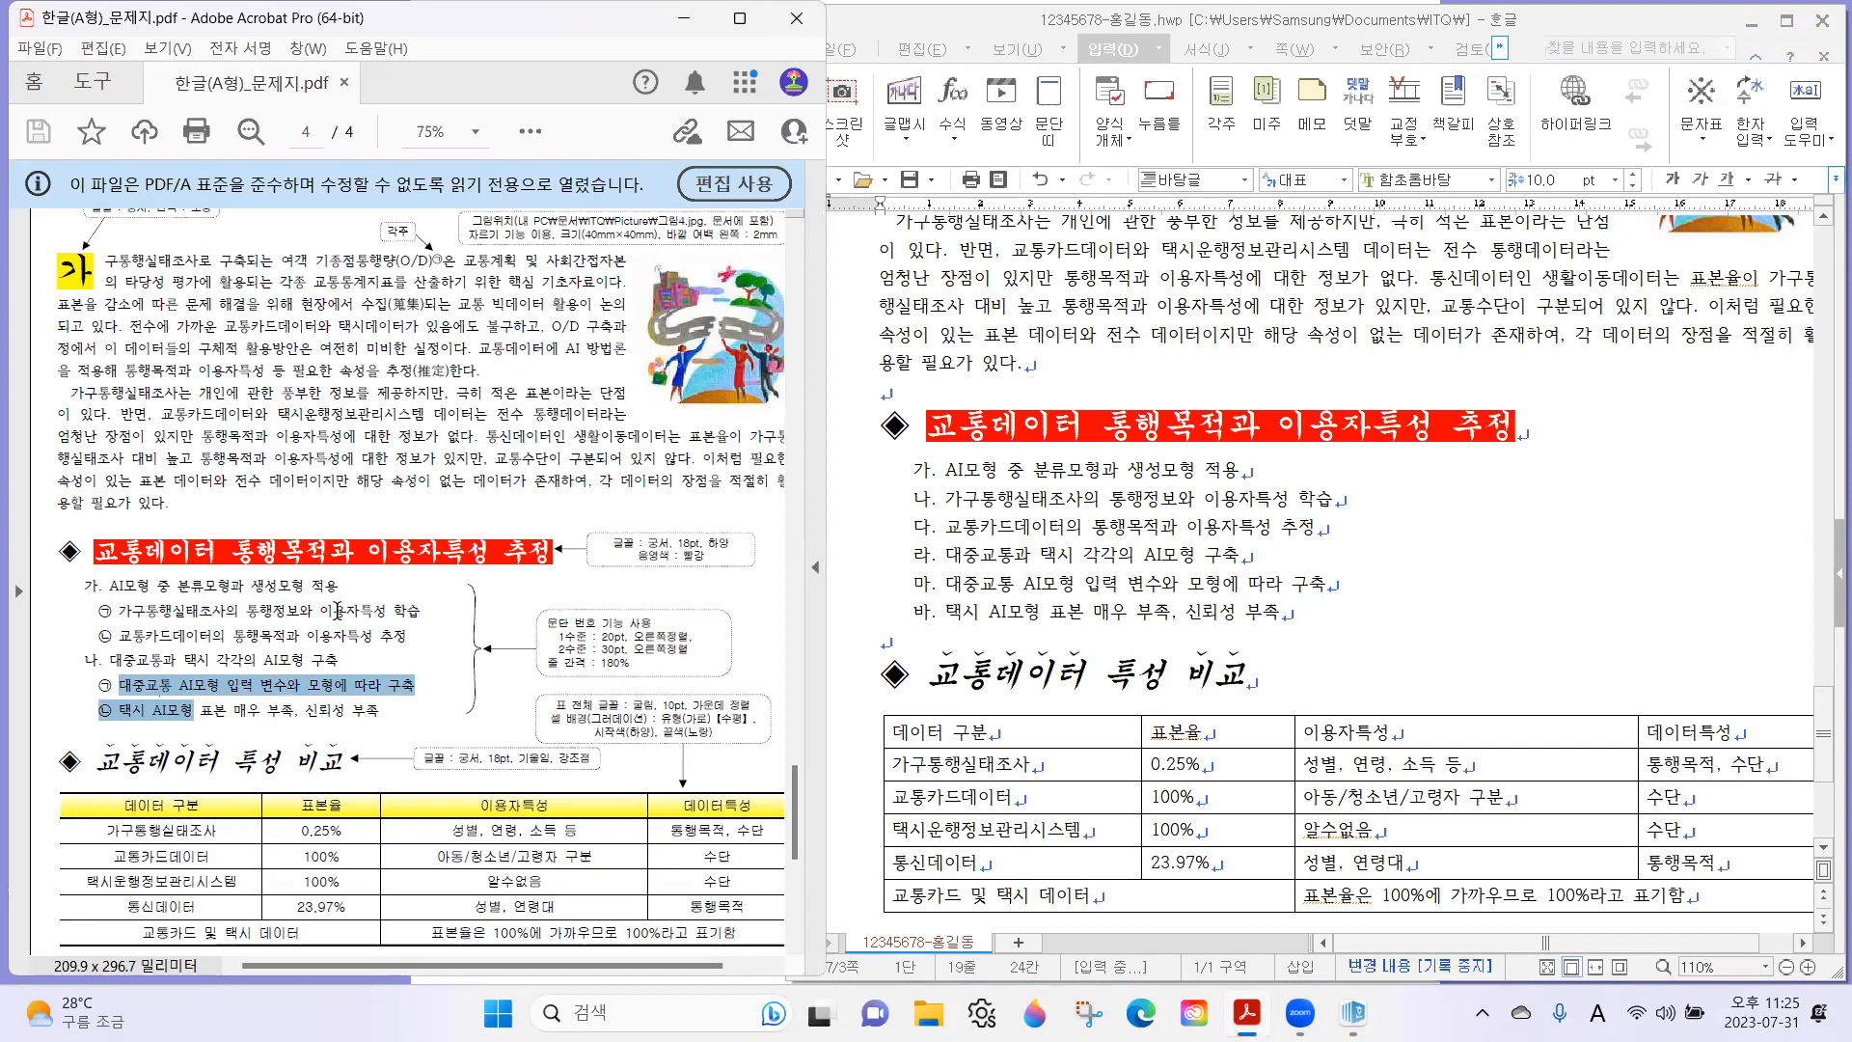
left_click(954, 501)
left_click_drag(954, 502, 1049, 528)
left_click(1033, 525)
left_click(1211, 50)
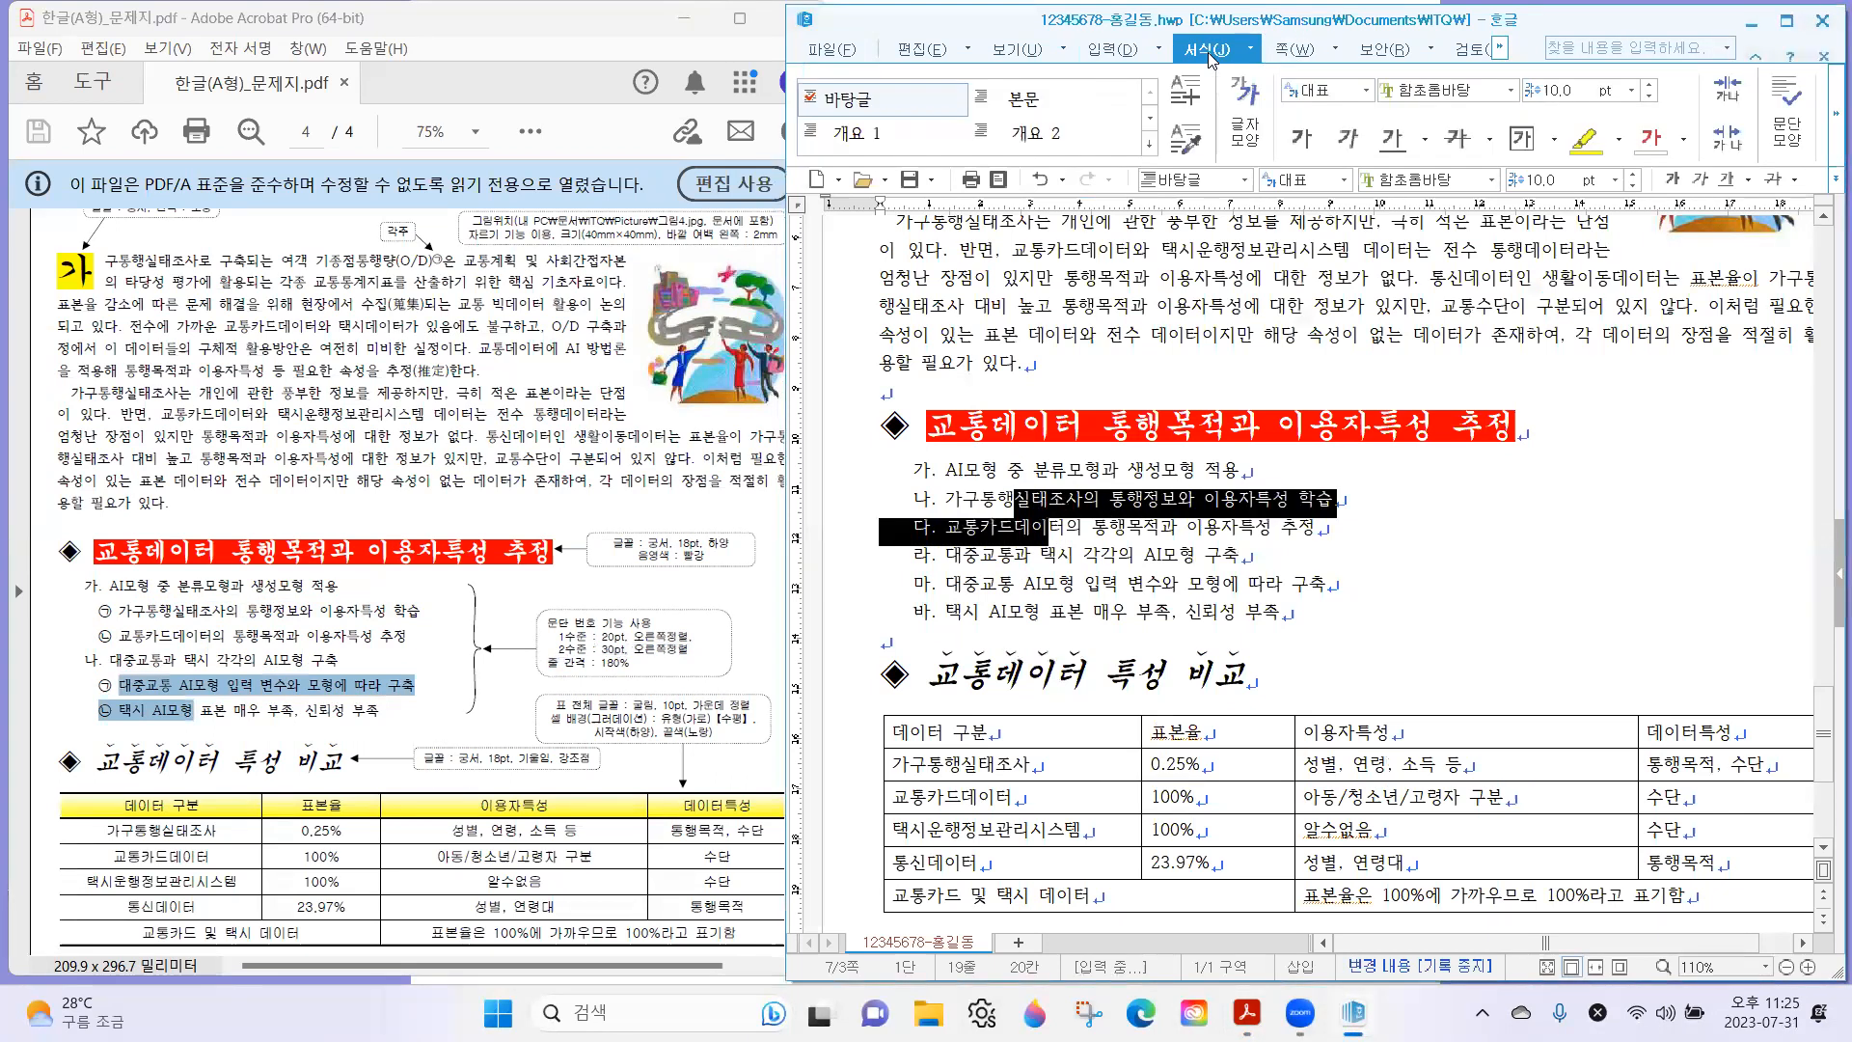
left_click(1787, 22)
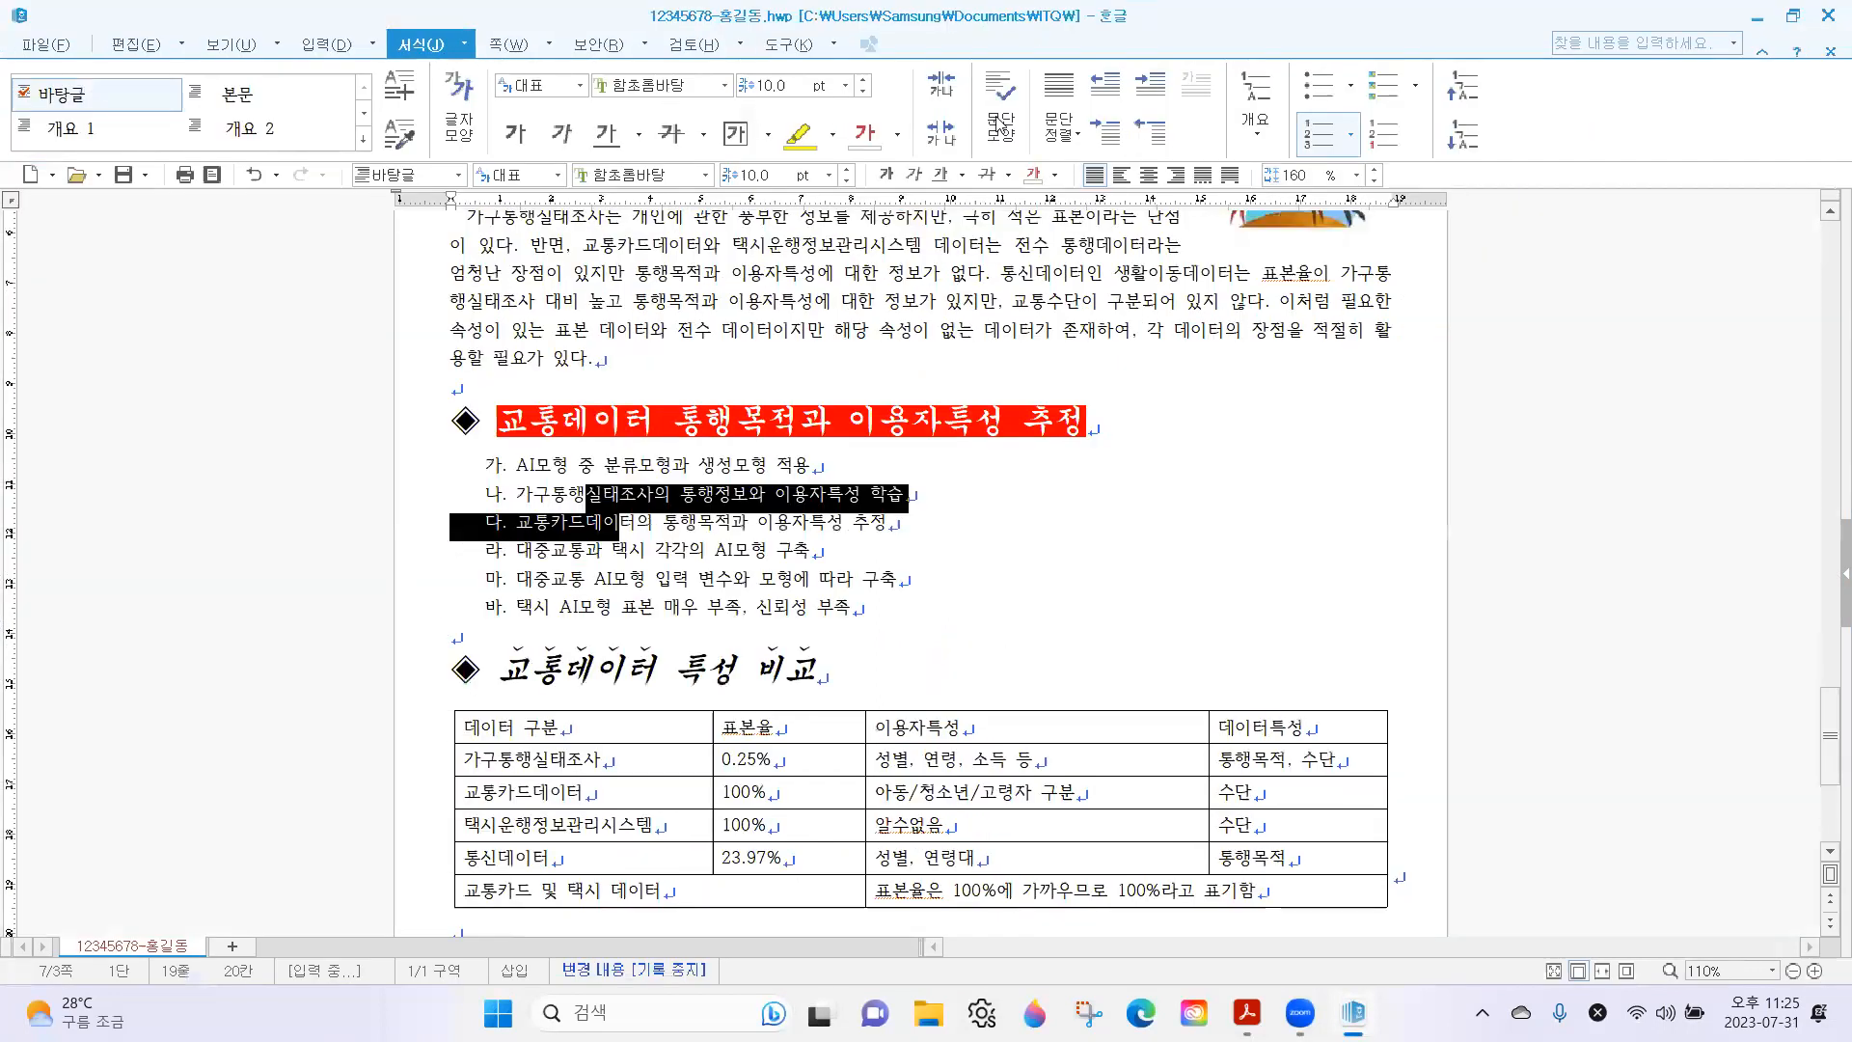
left_click(1465, 140)
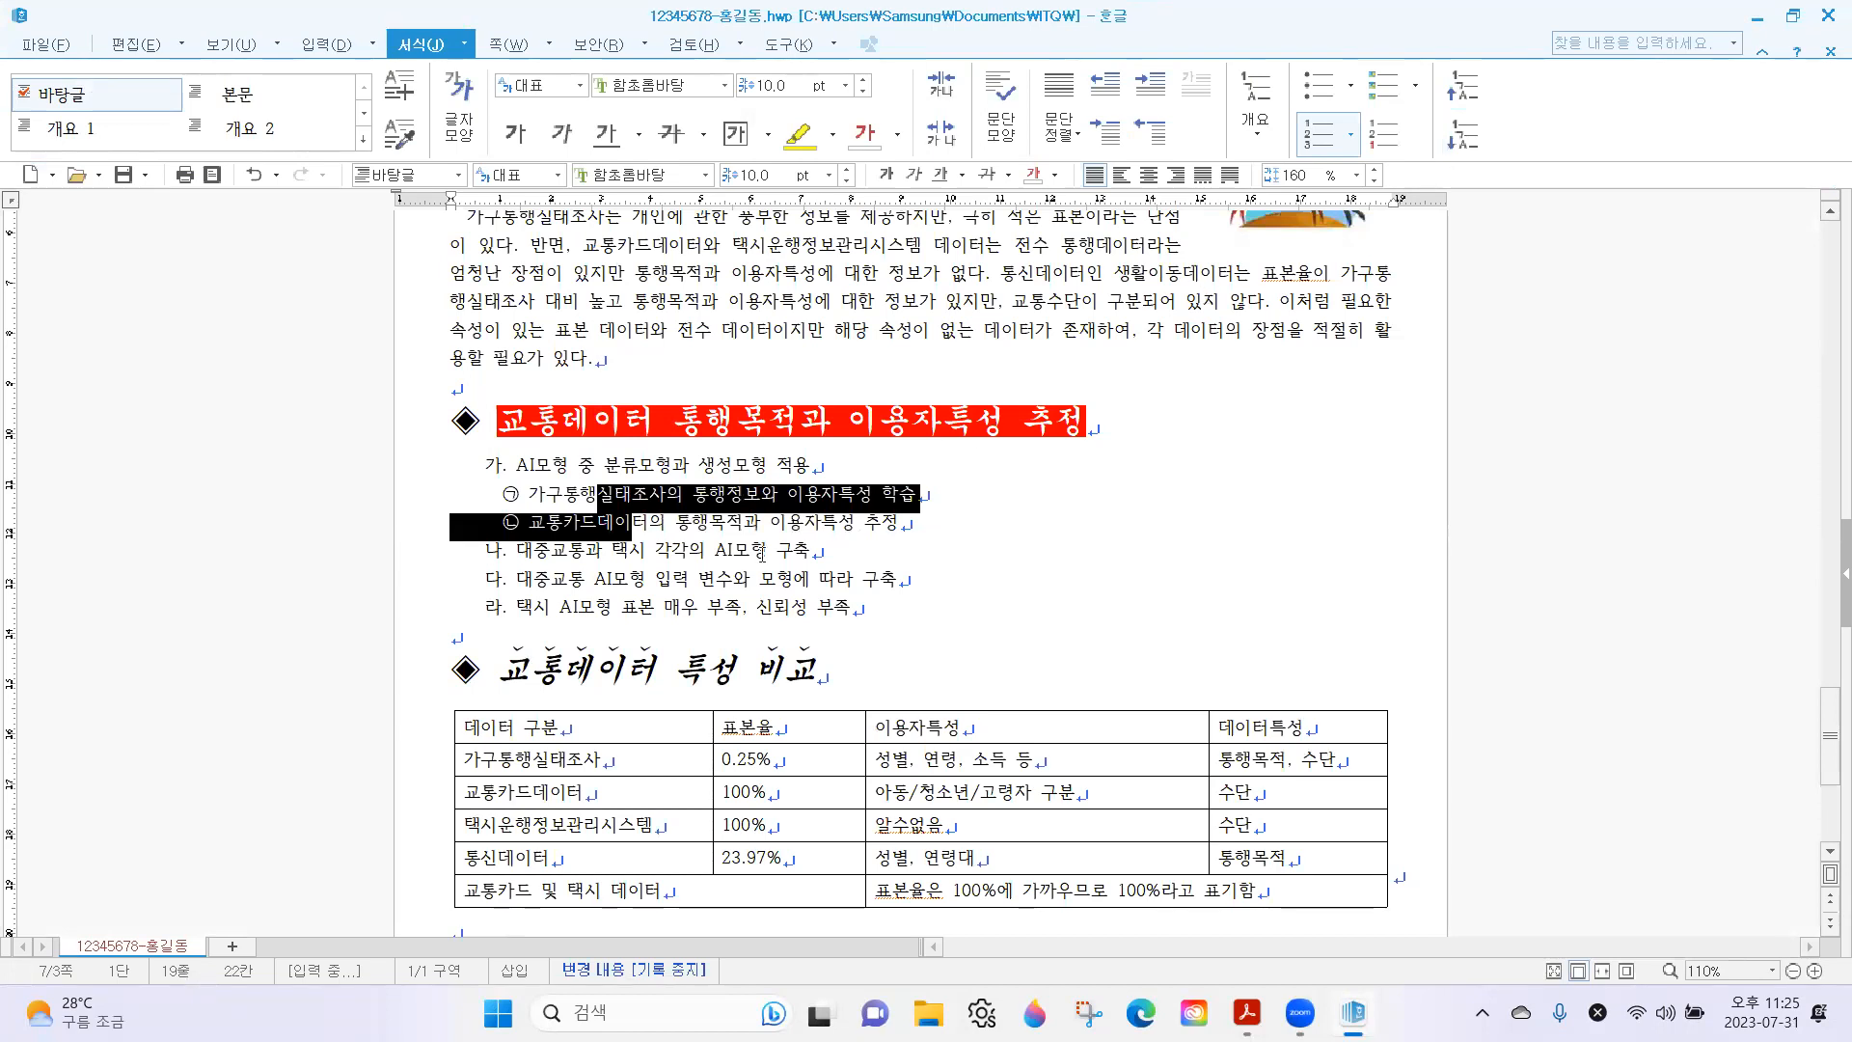
Lower the numbered list's last two lines, 대중교통 AI모형 and 택시 AI모형, by one numbering level.
left_click_drag(571, 580, 589, 610)
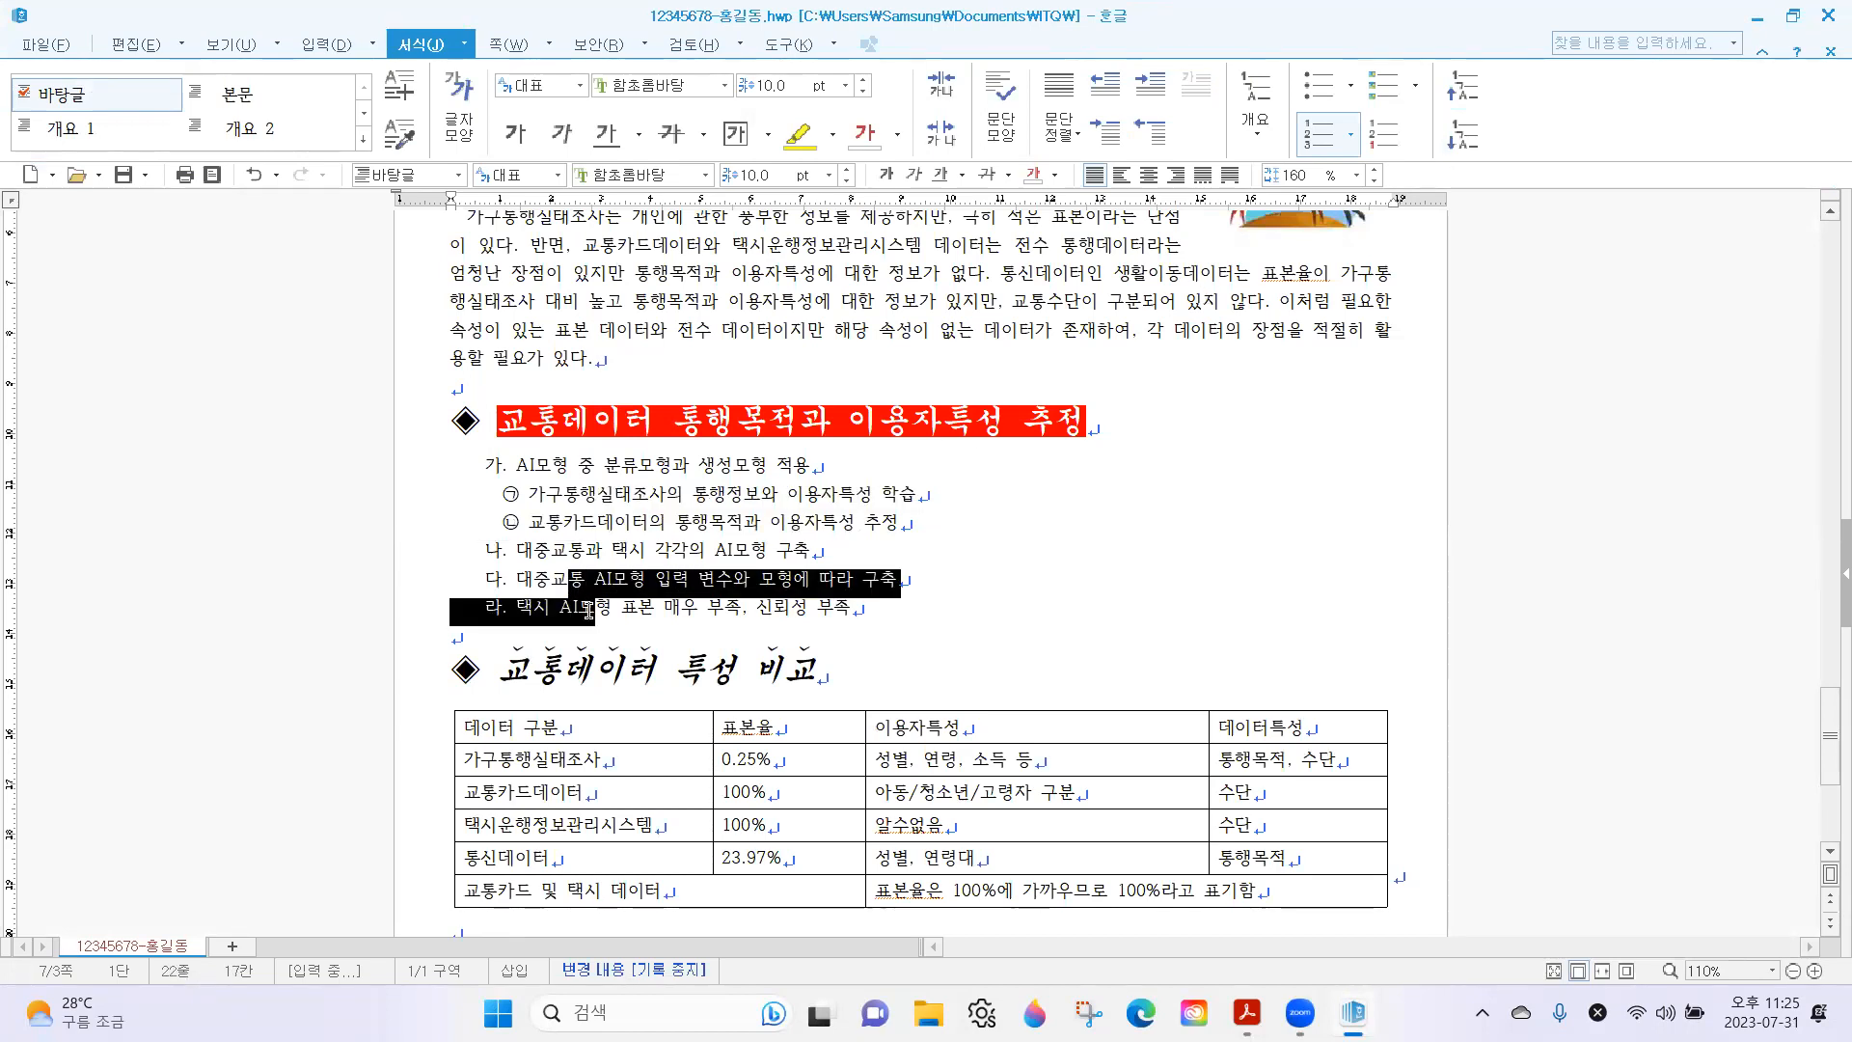
left_click(1458, 144)
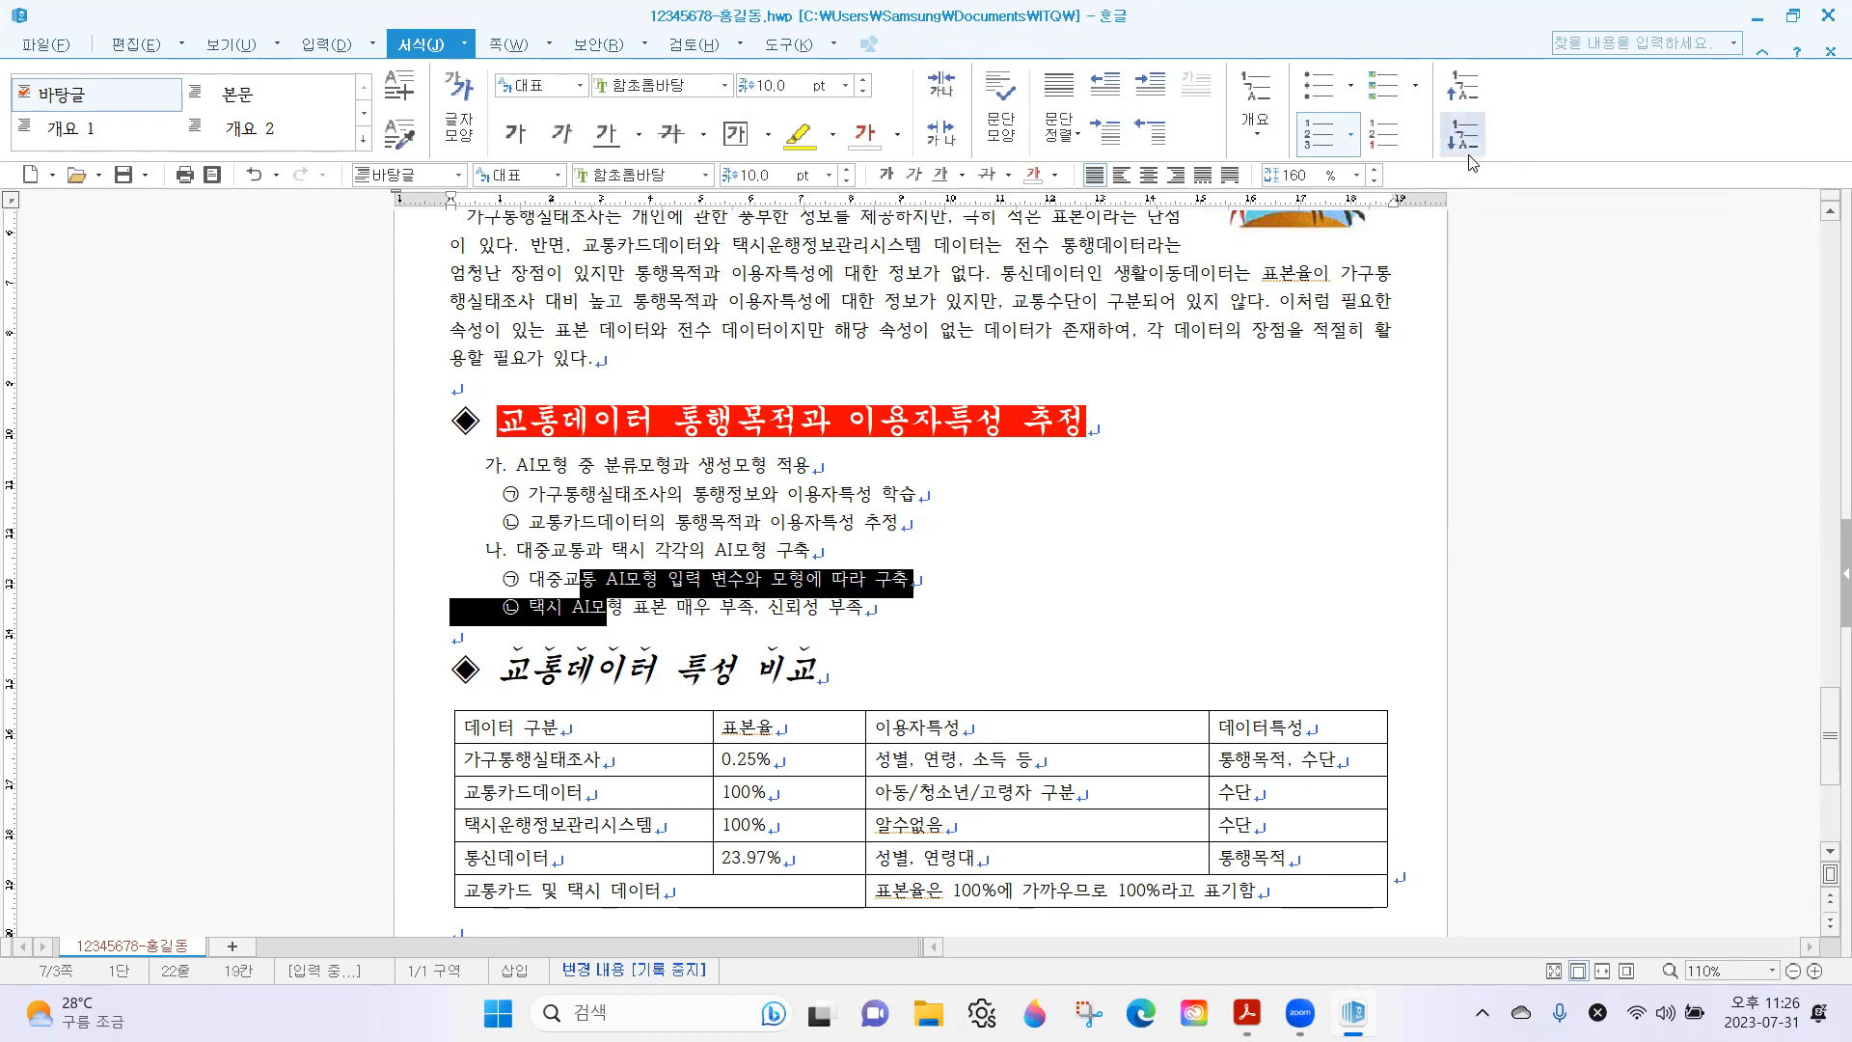
left_click(707, 508)
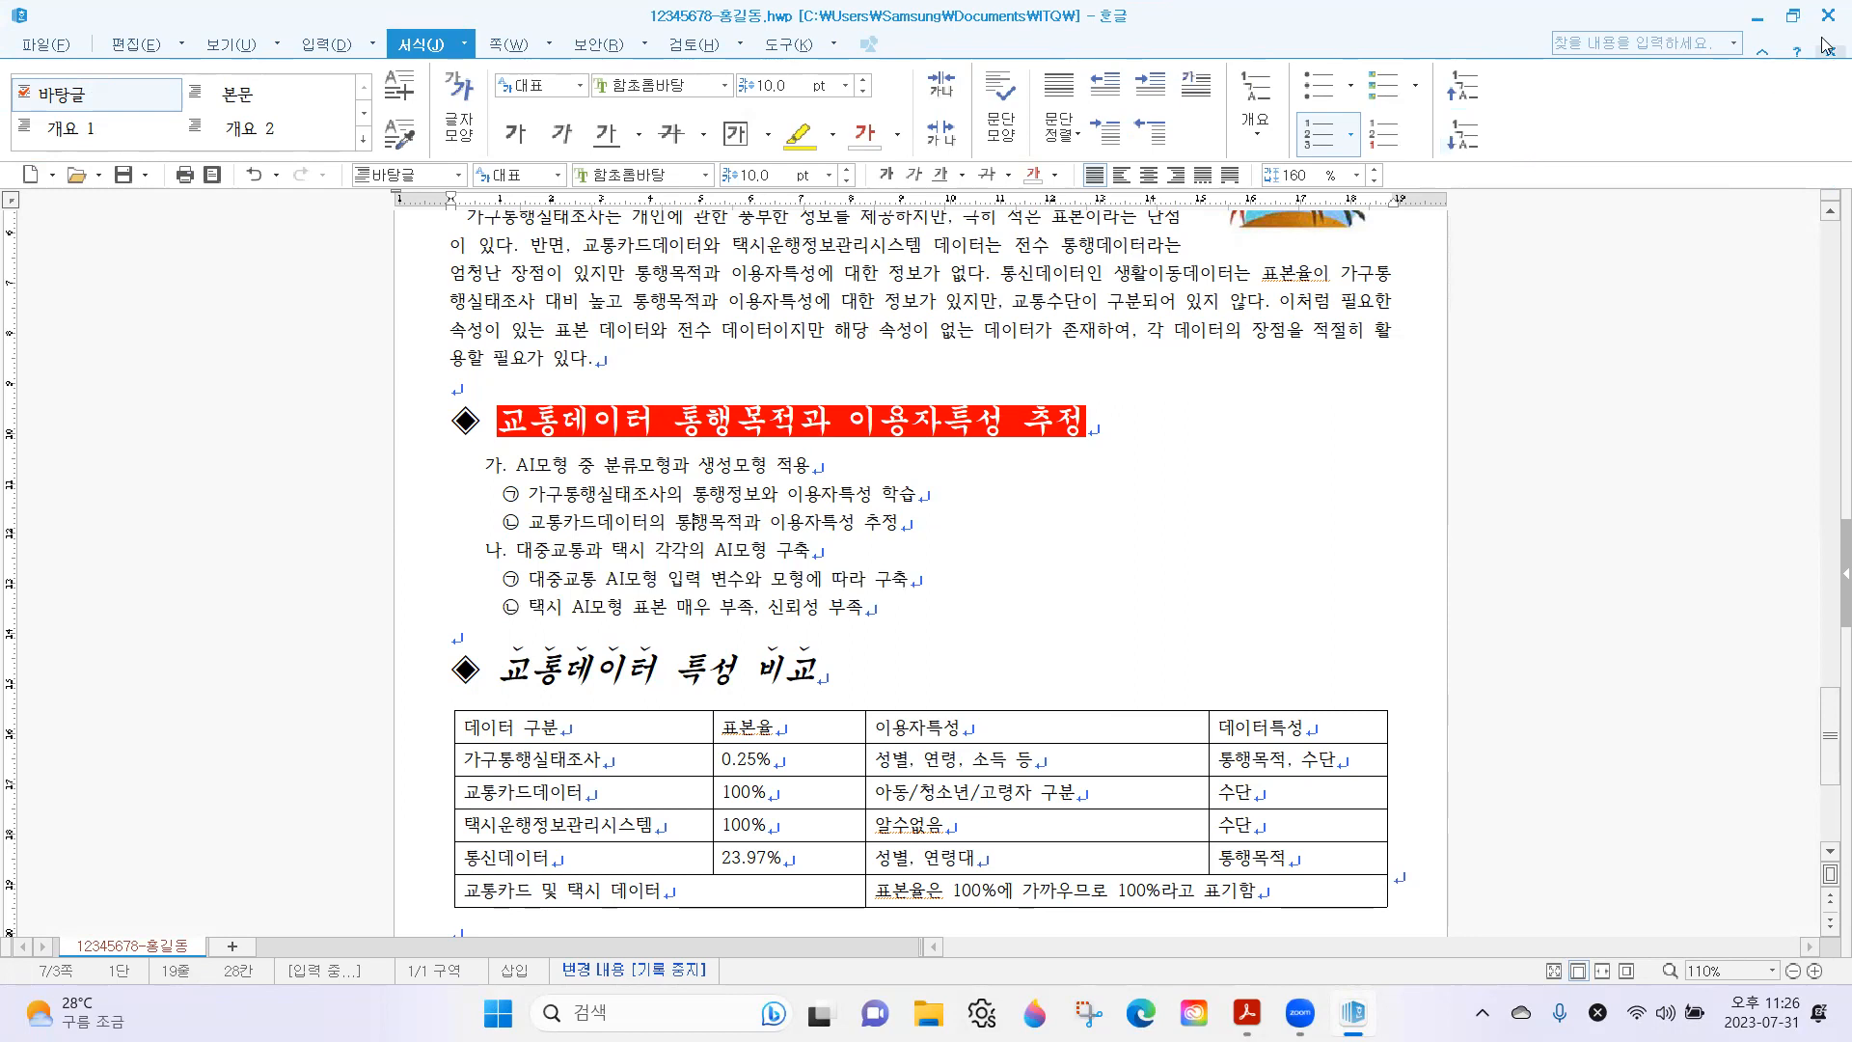
Set the line spacing of the whole two-level numbered list to 180 %, as the exam sheet specifies.
left_click(1791, 16)
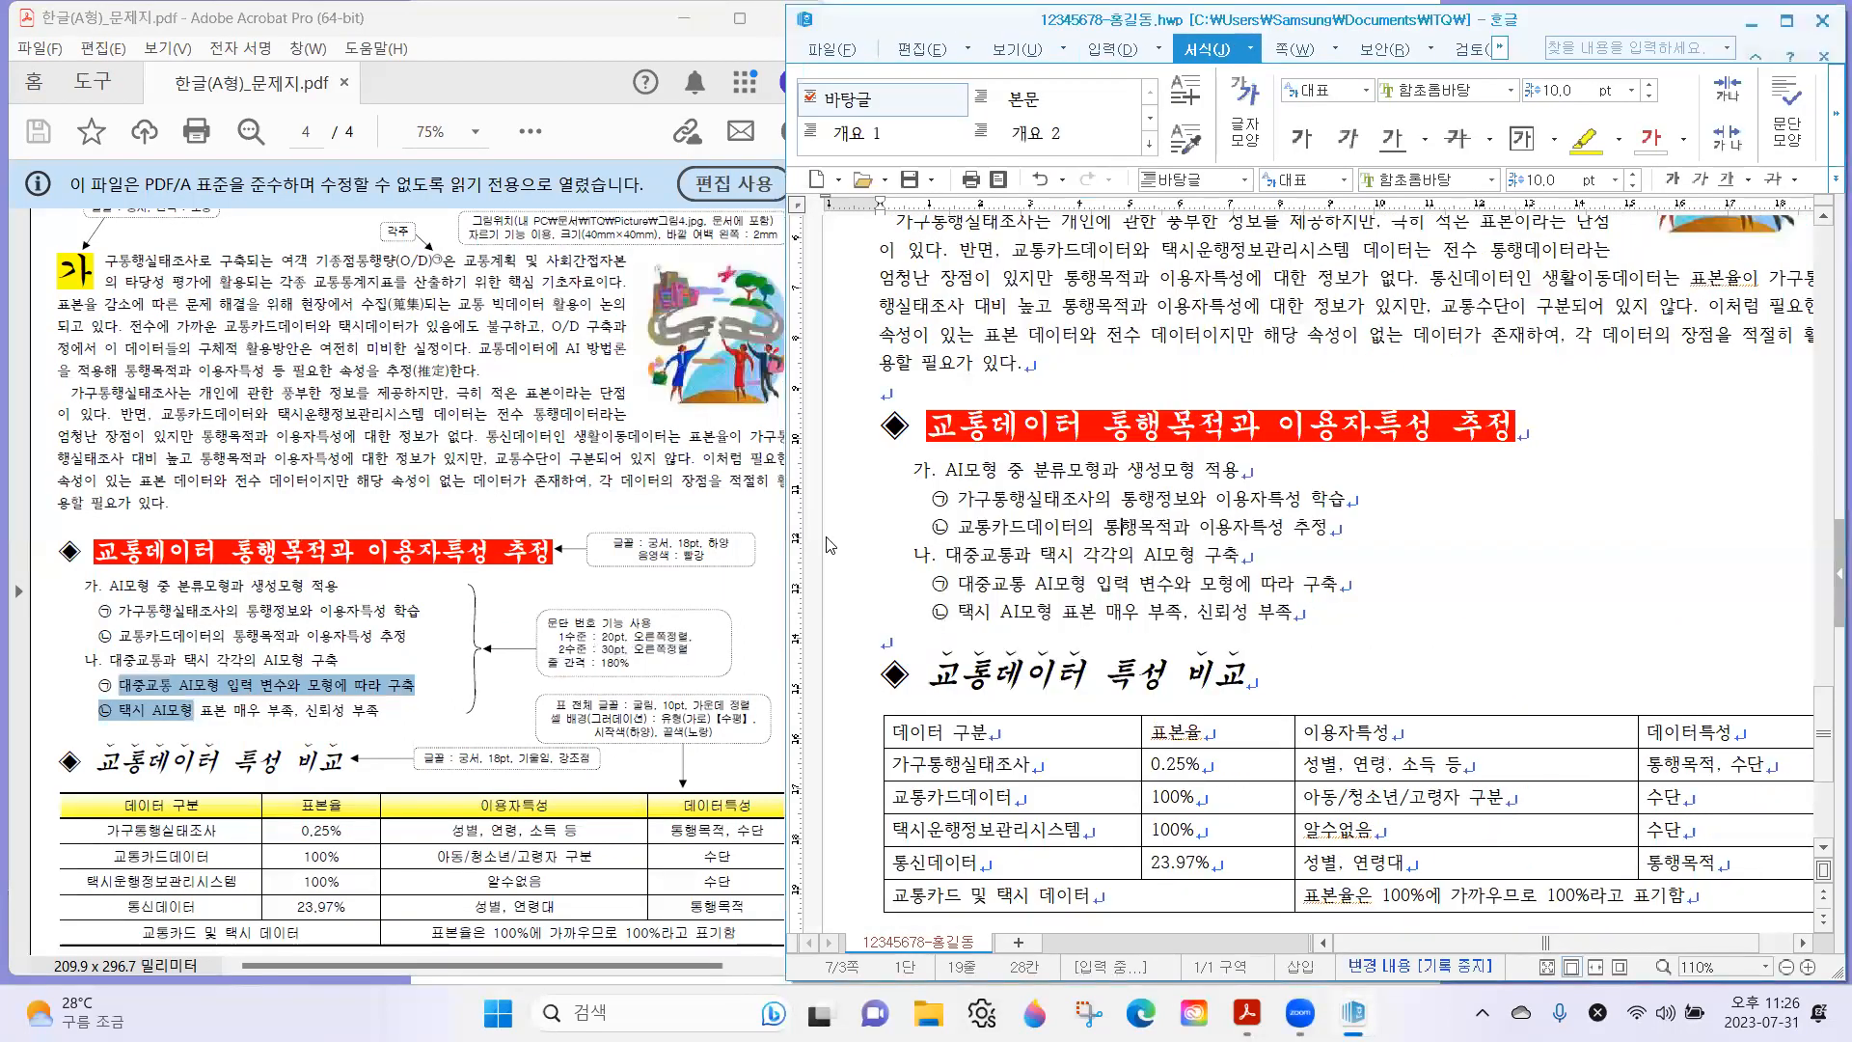
left_click(321, 665)
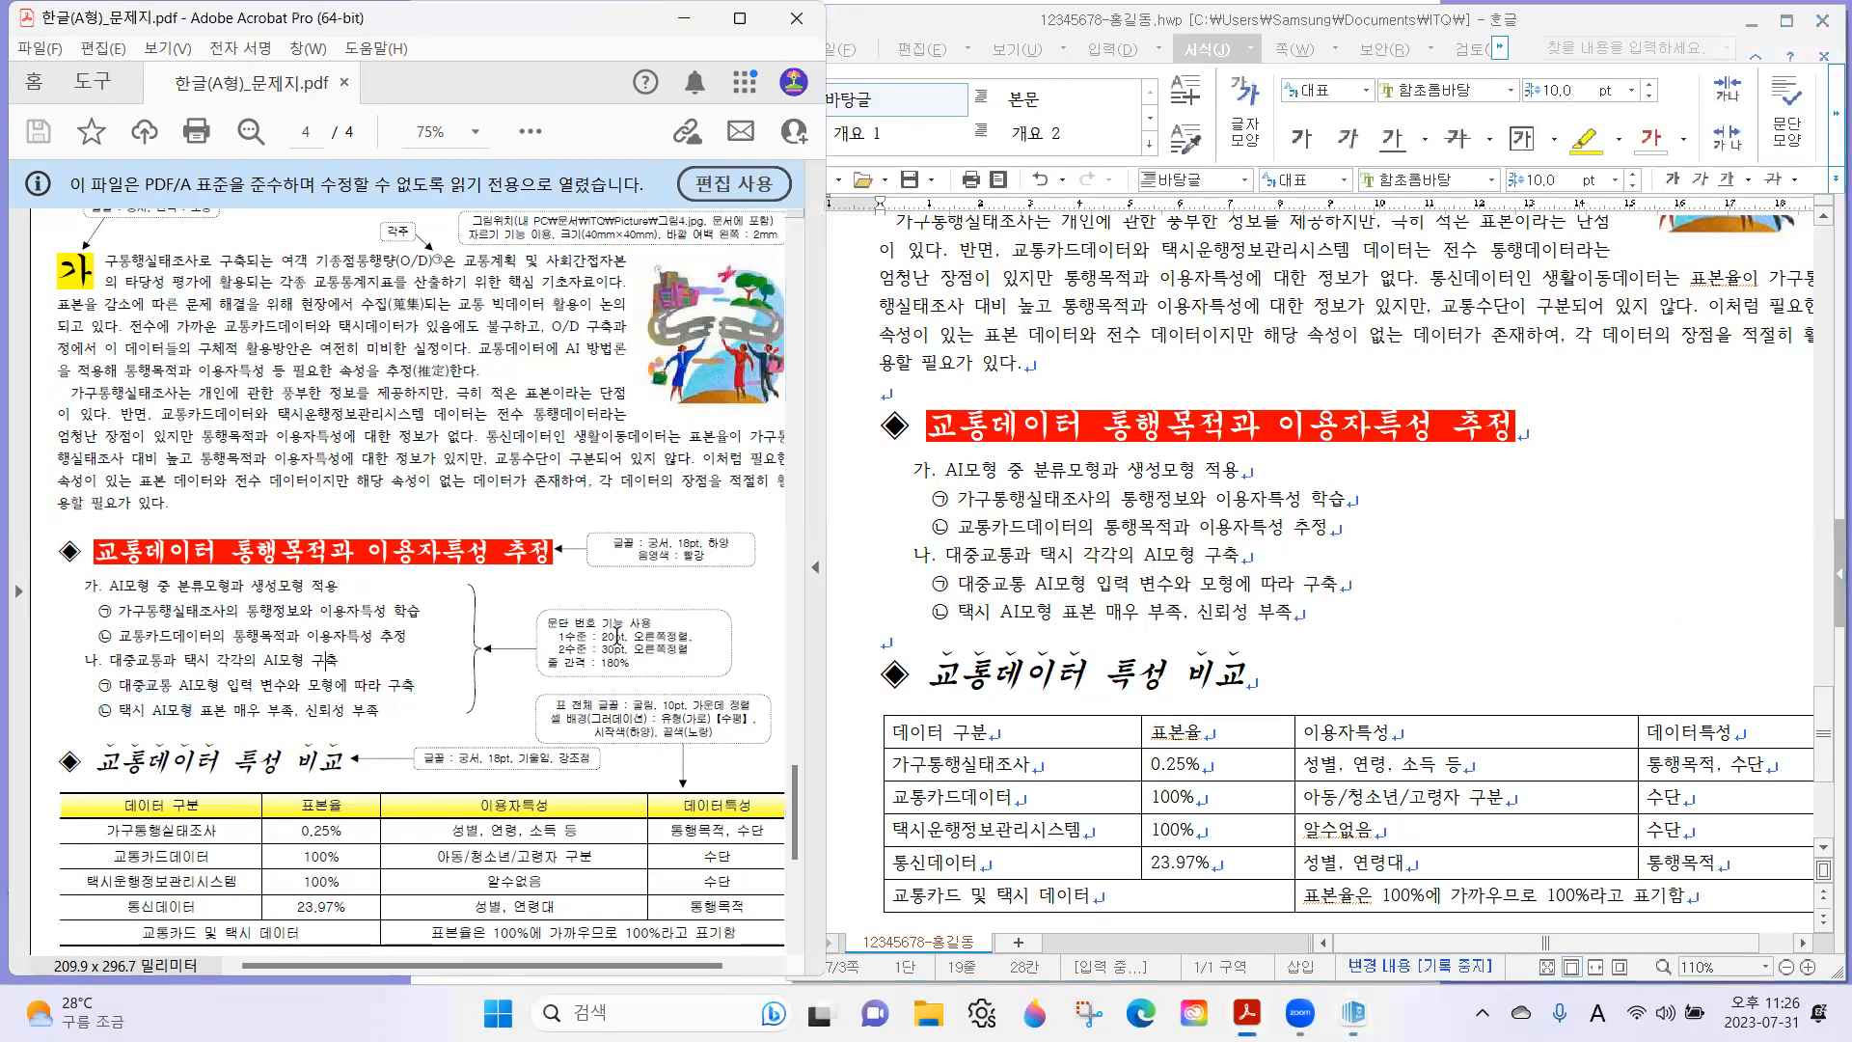
left_click_drag(637, 670, 531, 665)
left_click_drag(950, 470, 1293, 613)
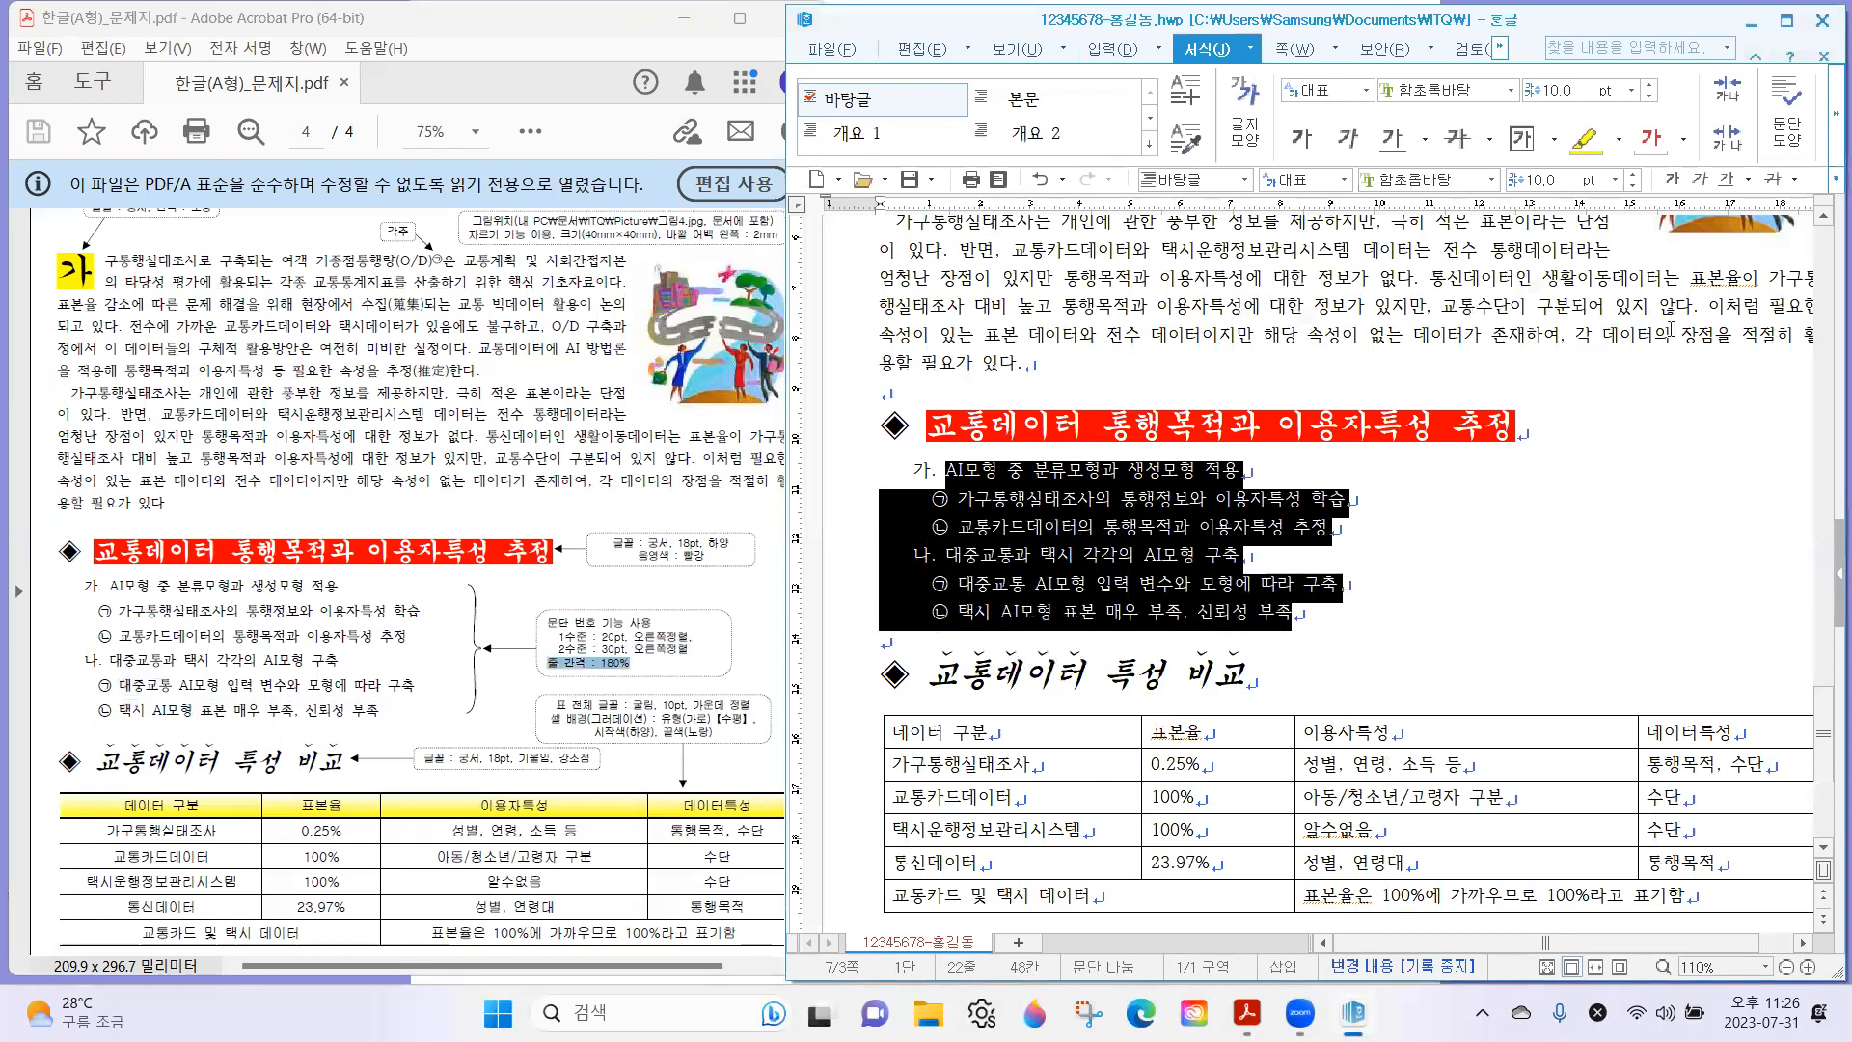
left_click(1786, 19)
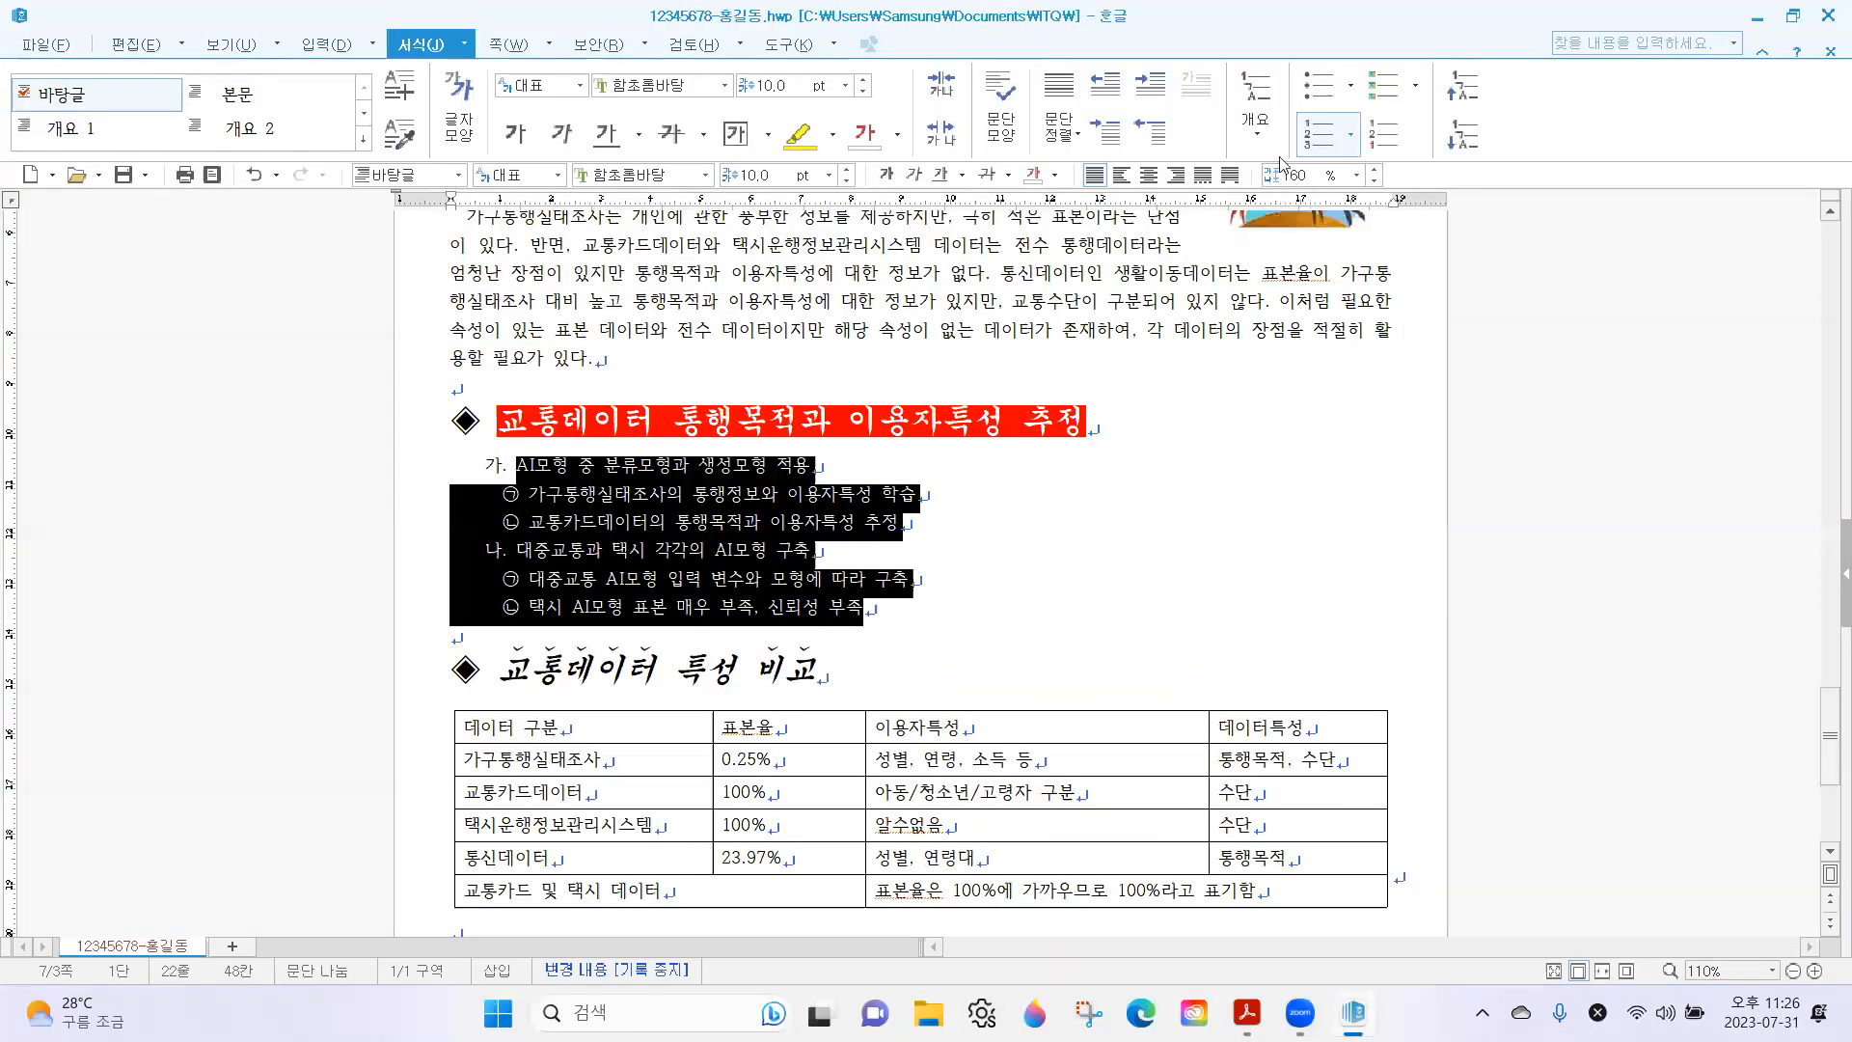
left_click(1355, 177)
left_click(1288, 247)
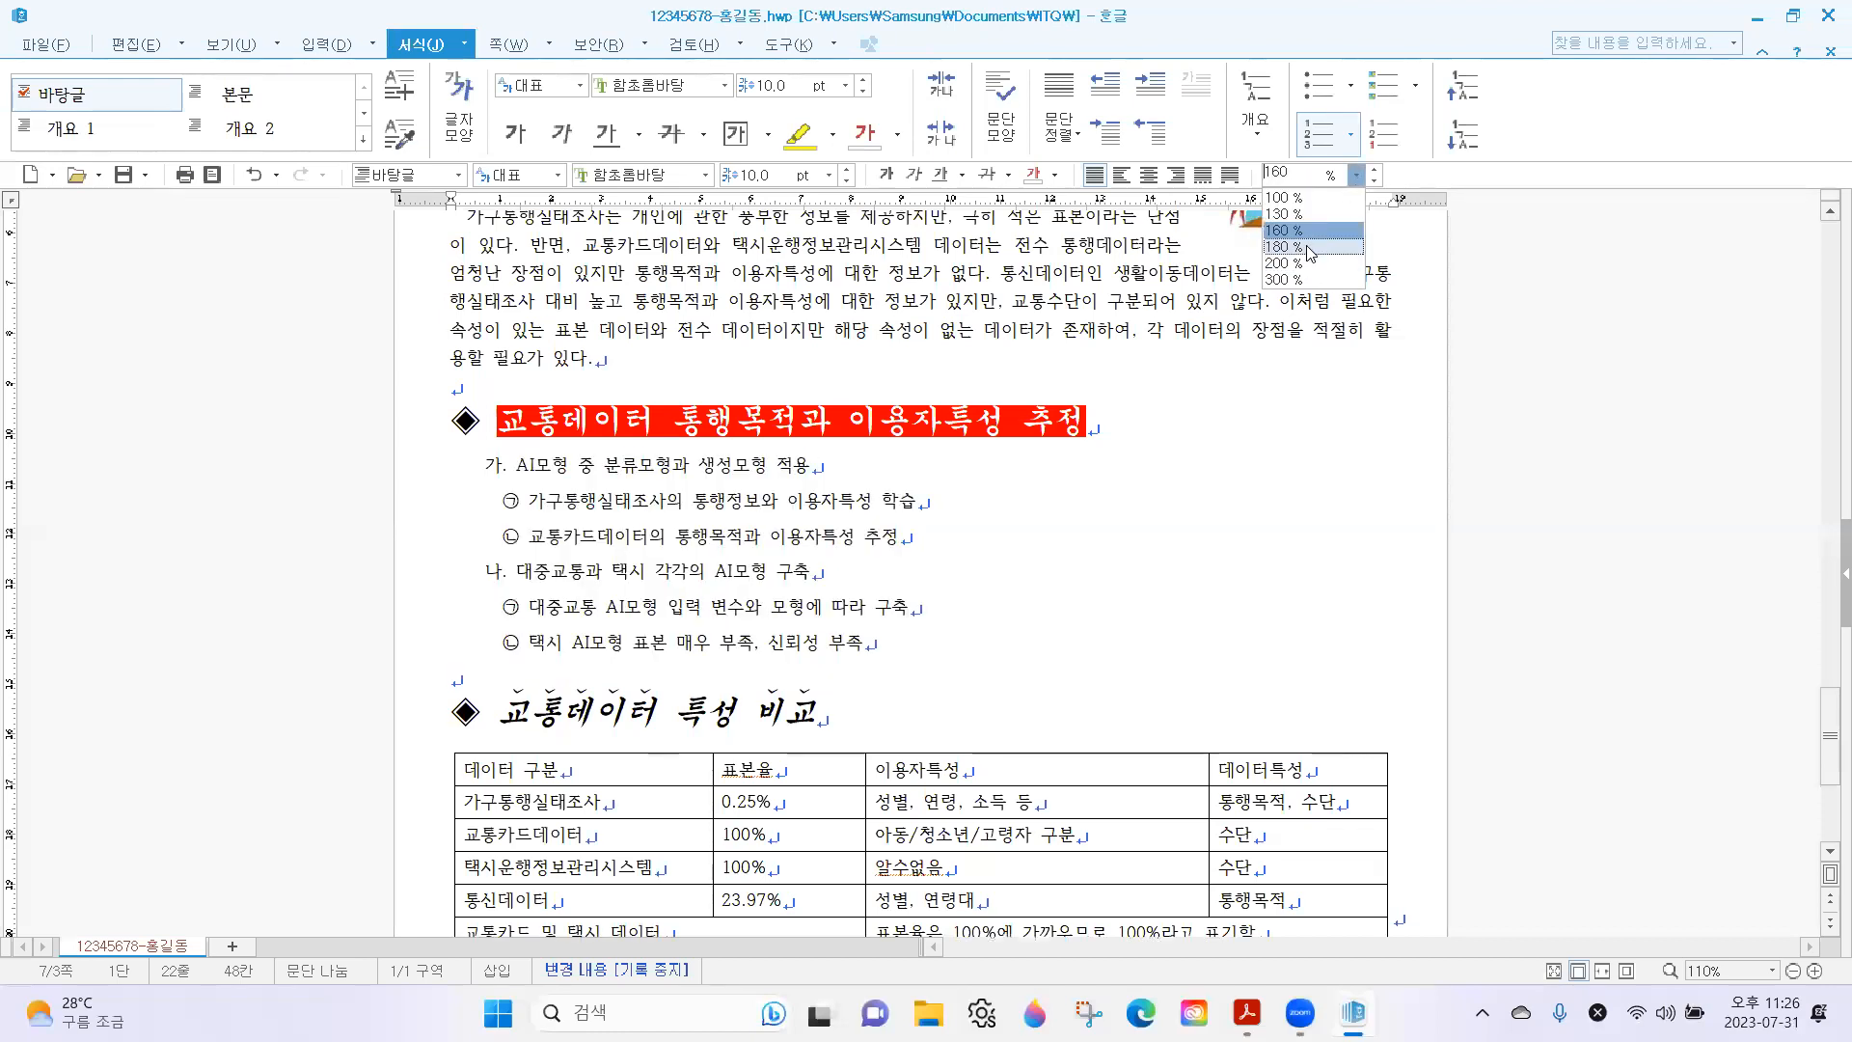
left_click(920, 577)
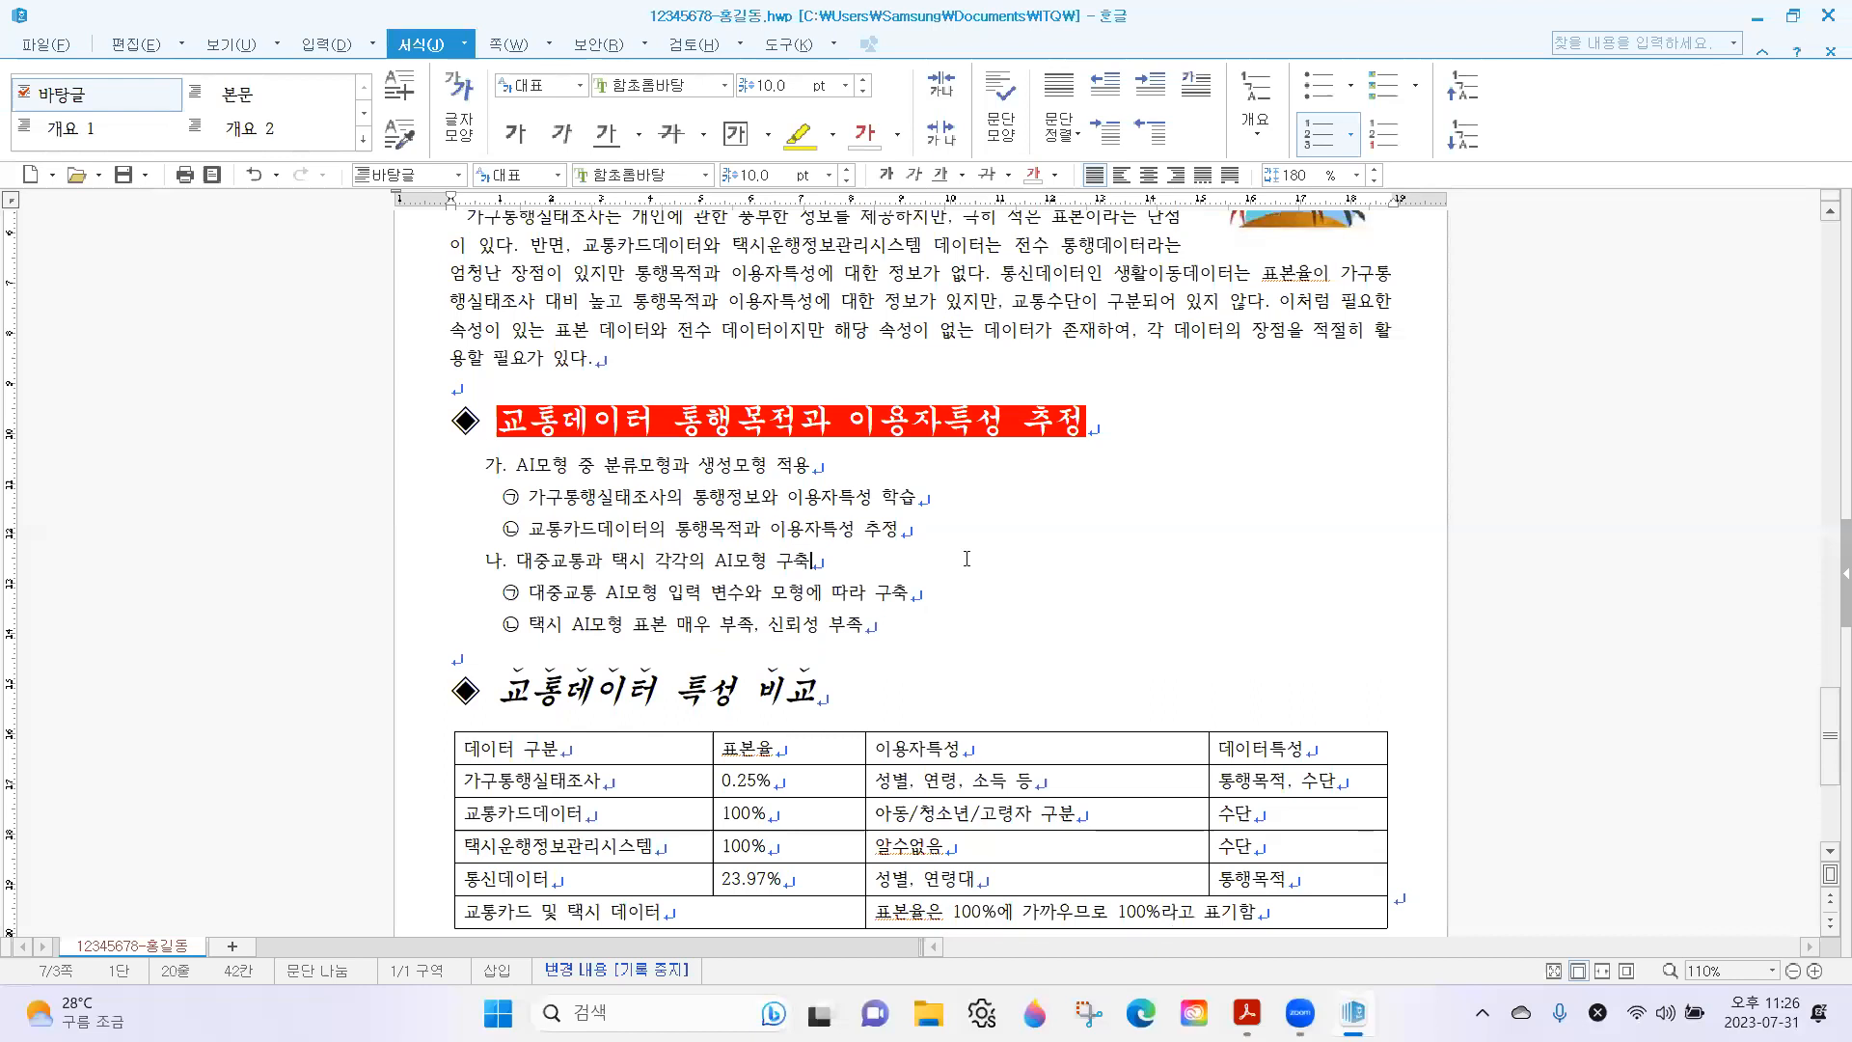
Compare the numbered list with the exam sheet, and examine the sheet's table borders and table formatting notes.
left_click(1795, 17)
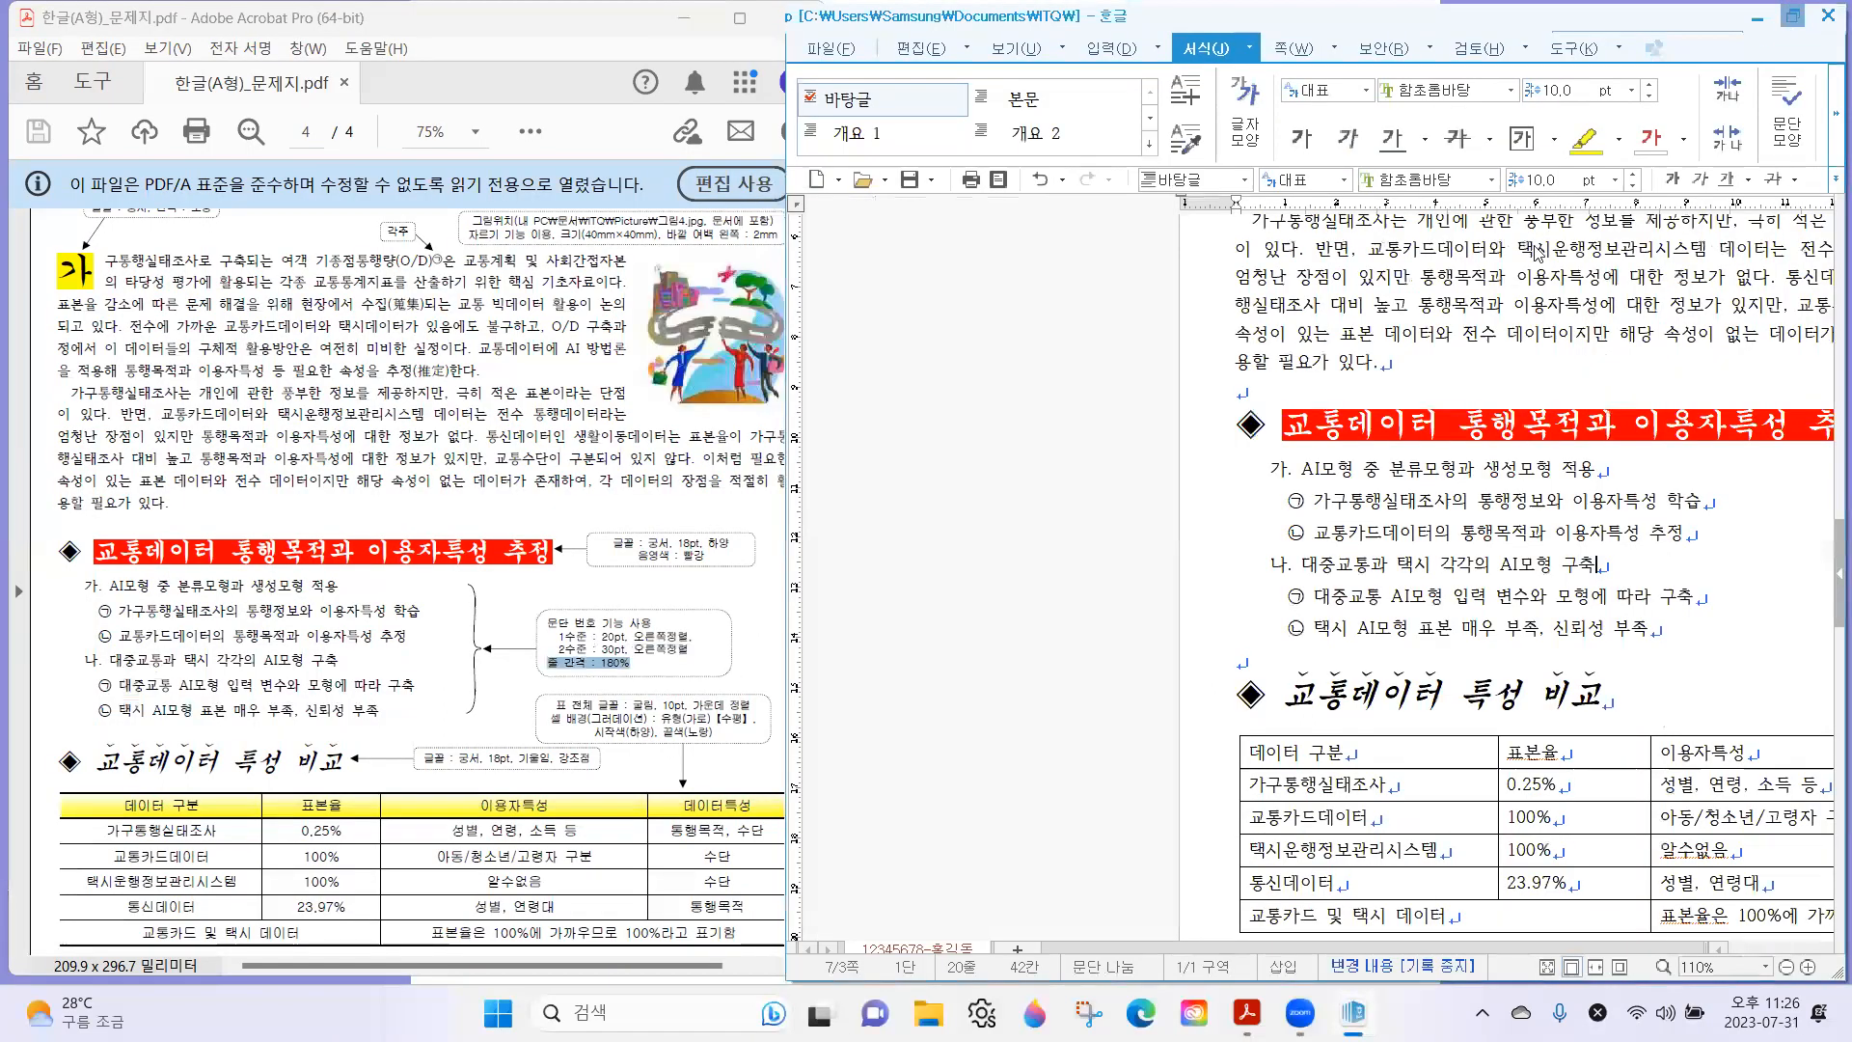
left_click_drag(368, 596, 414, 714)
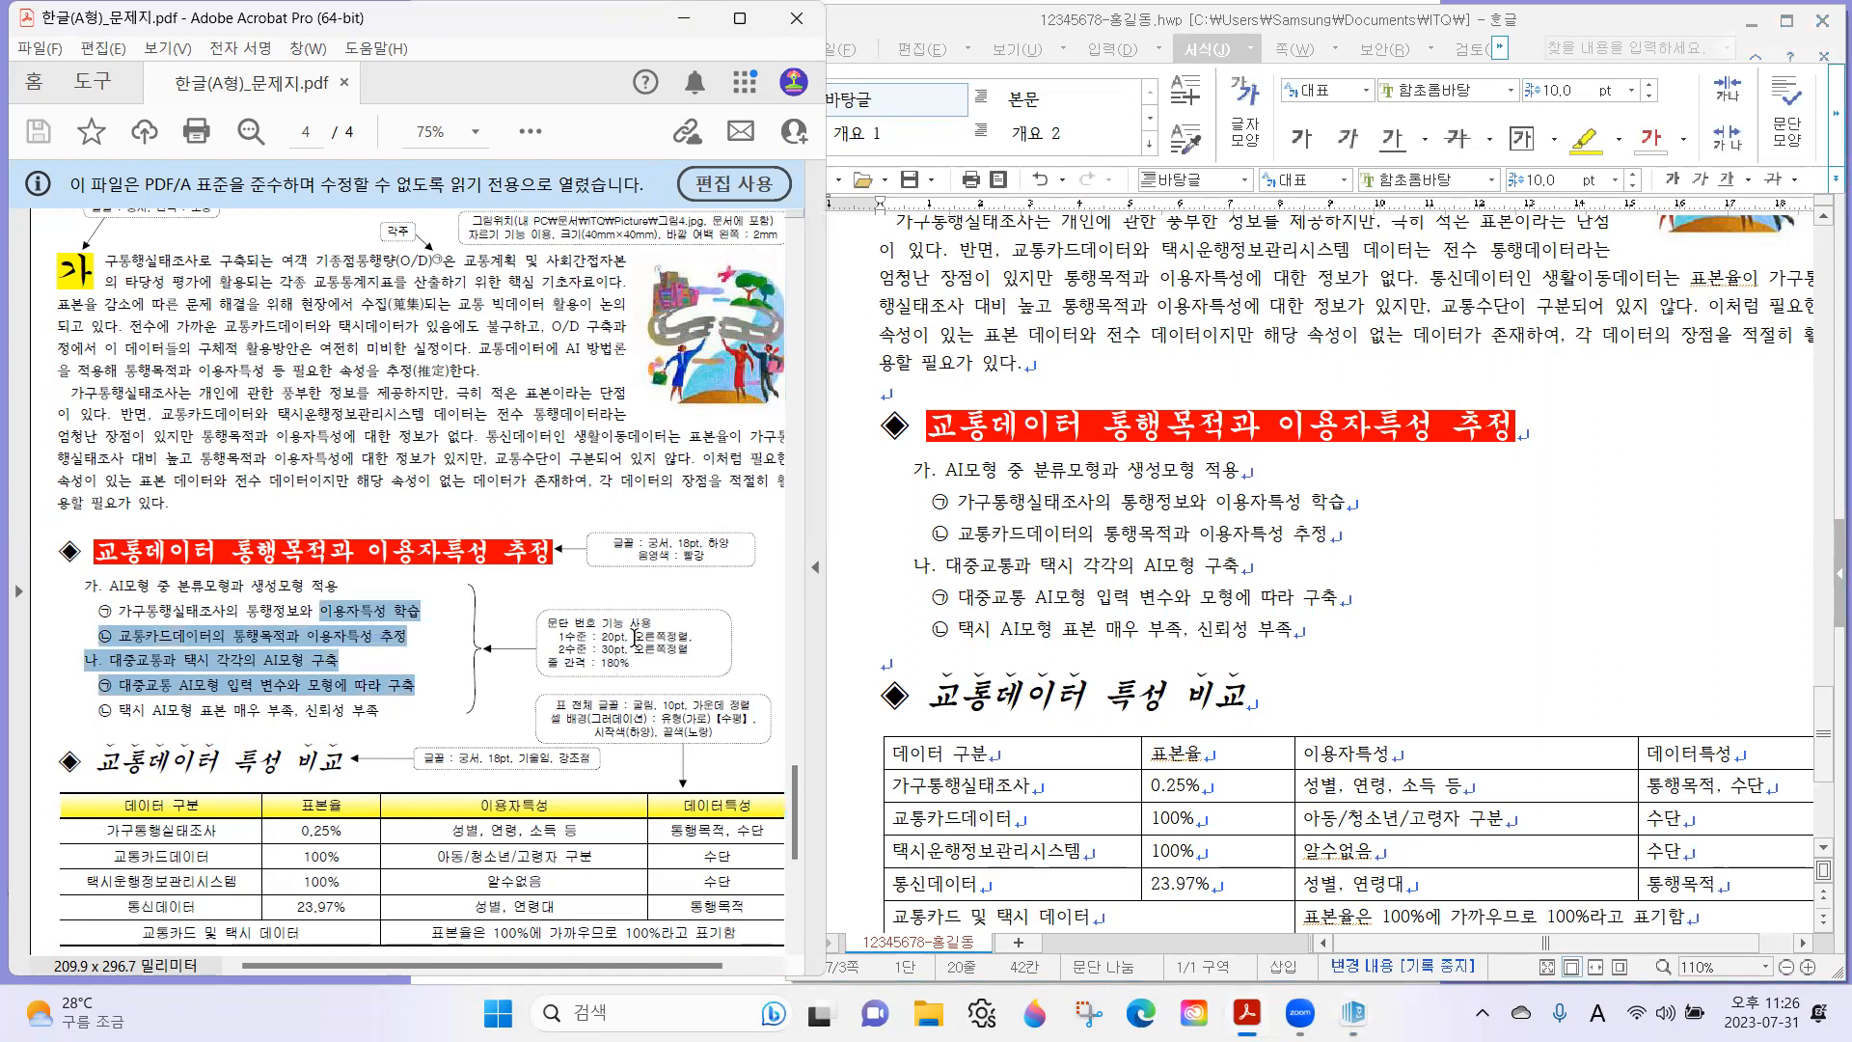
left_click(1048, 588)
scroll(1048, 584, "down", 3)
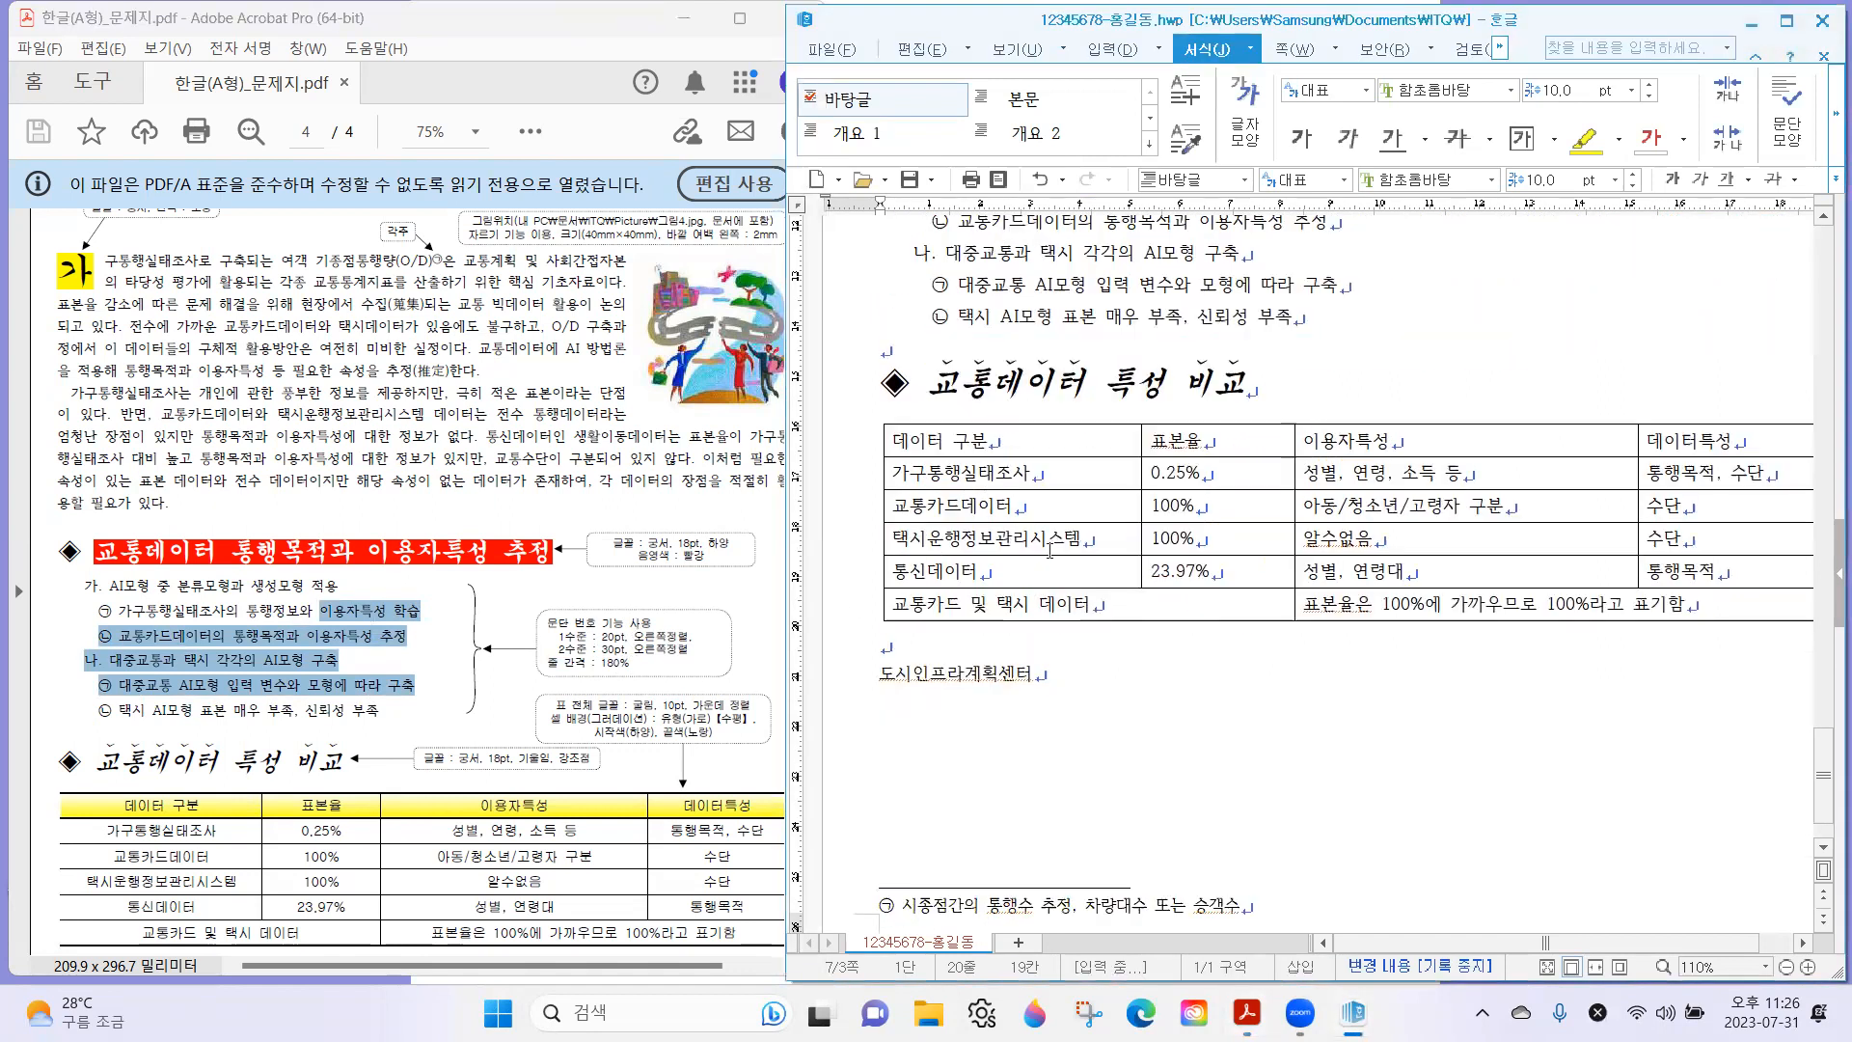
left_click(327, 713)
scroll(328, 712, "down", 3)
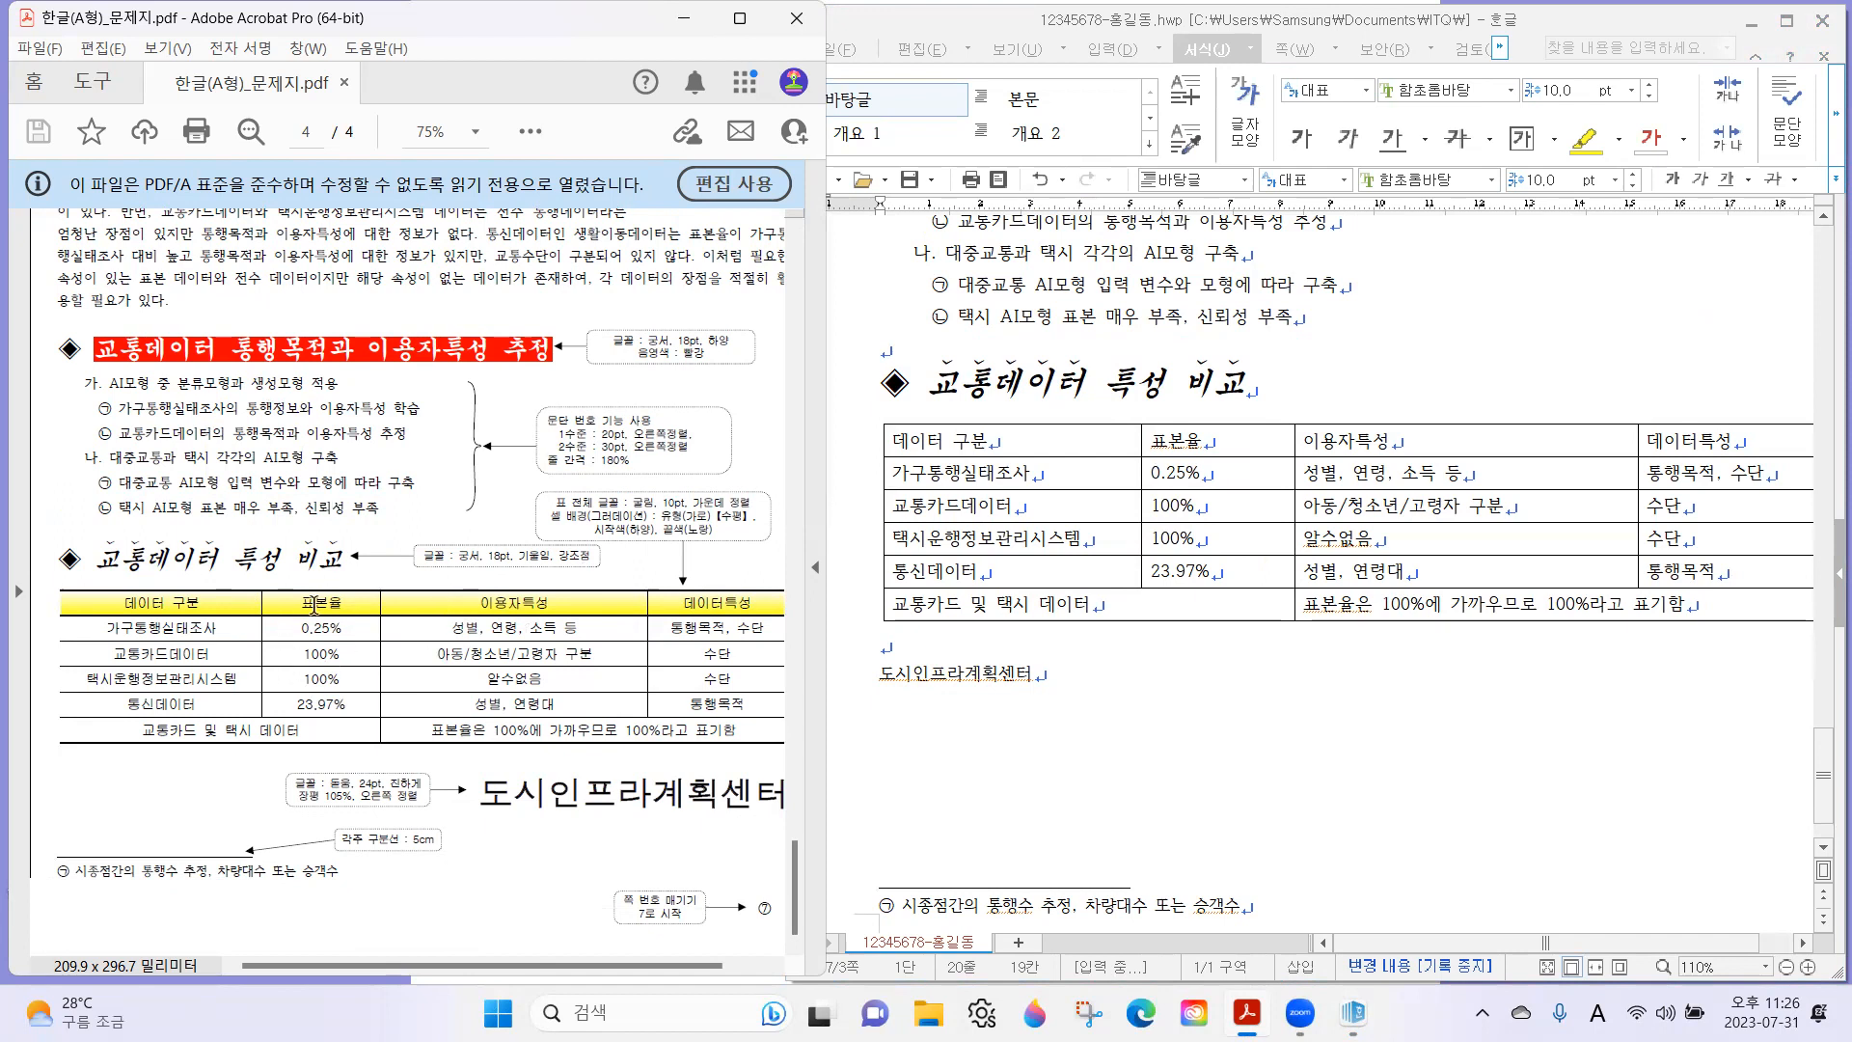
scroll(476, 606, "up", 2)
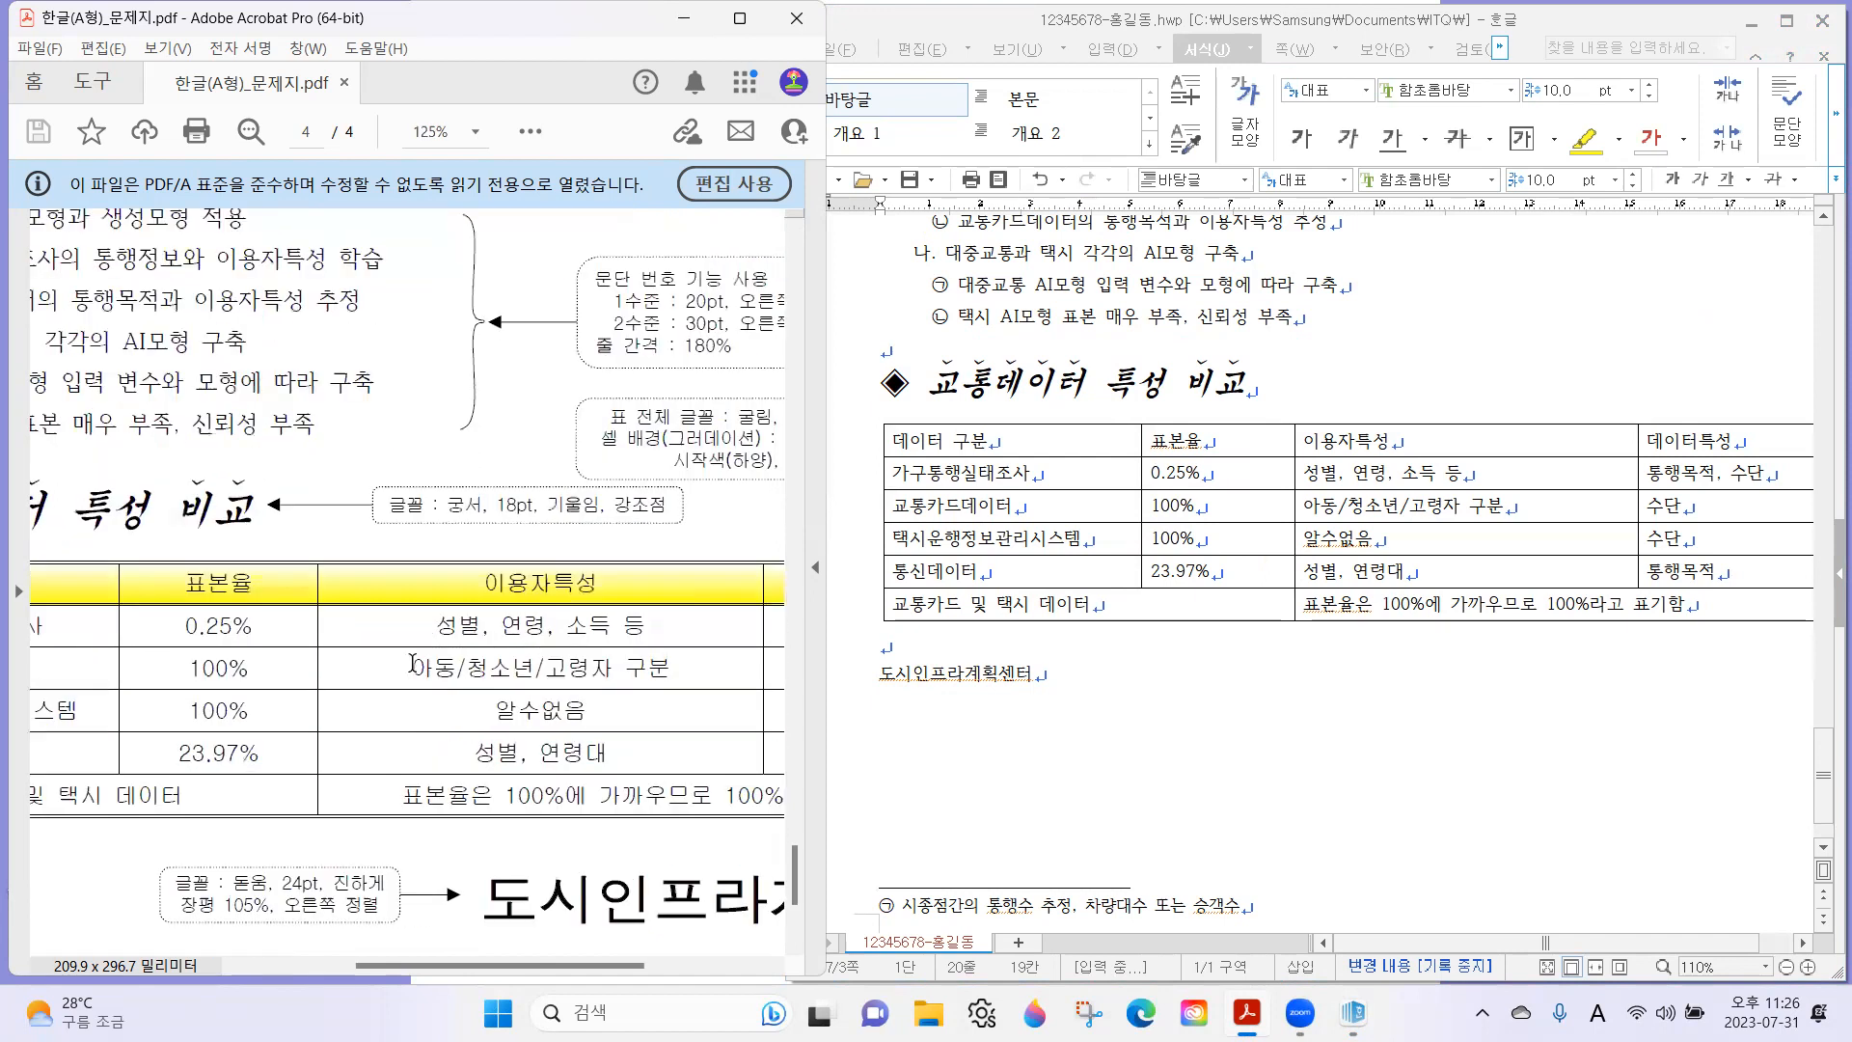
left_click_drag(214, 672, 483, 581)
left_click_drag(714, 567, 537, 577)
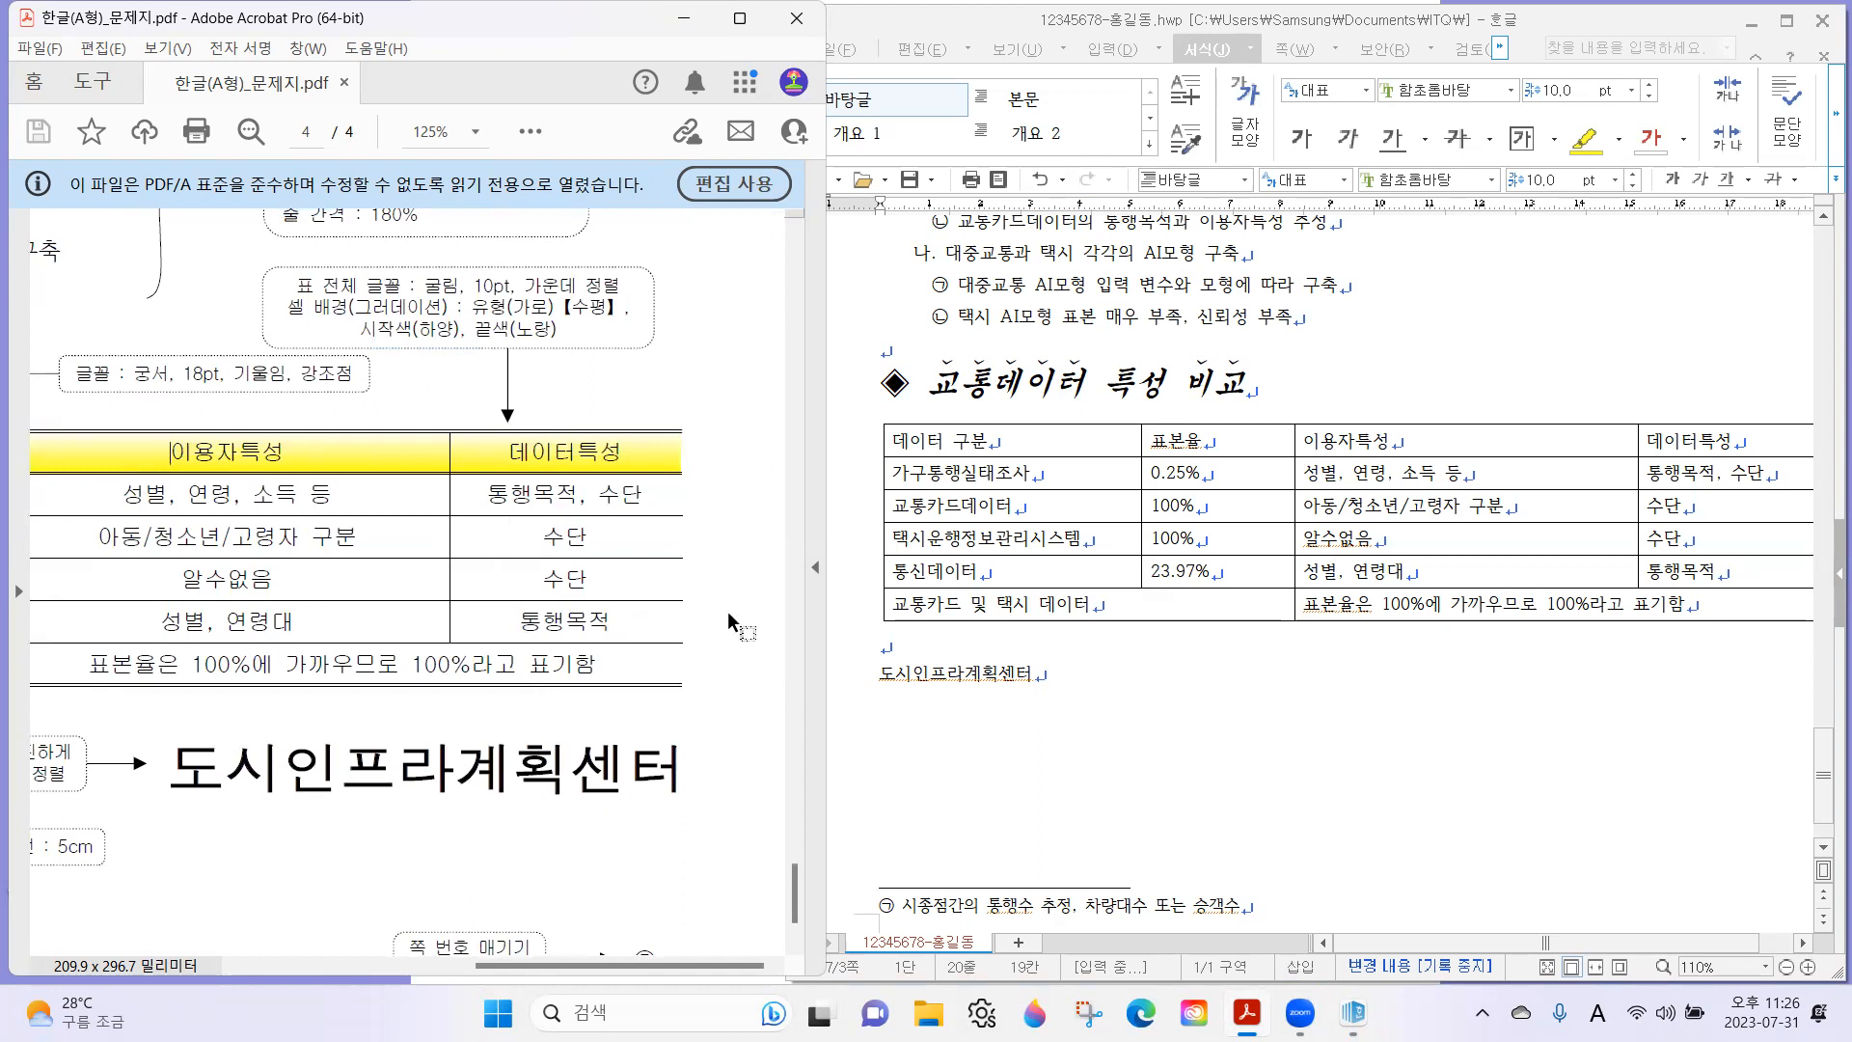
left_click_drag(302, 573, 608, 555)
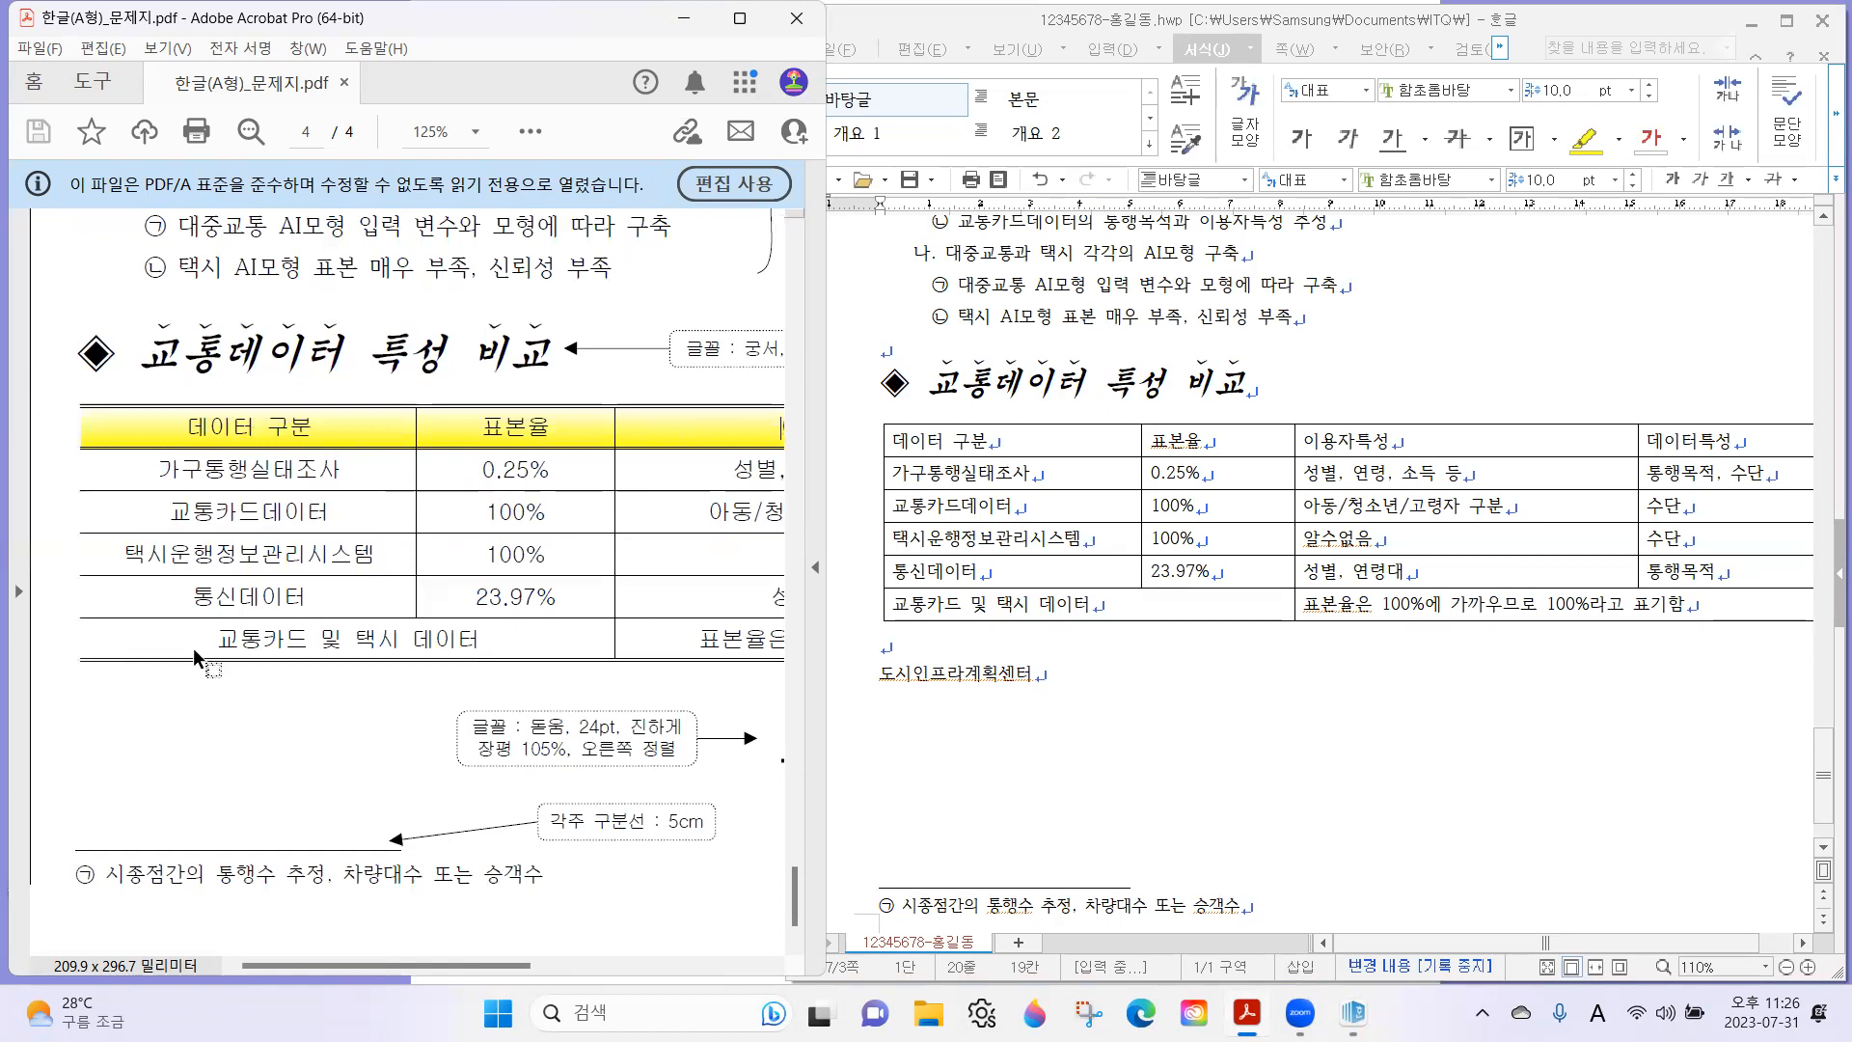
Select all cells of the 교통데이터 특성 비교 table and set 이중 실선 for their top and bottom outer borders.
left_click(1093, 438)
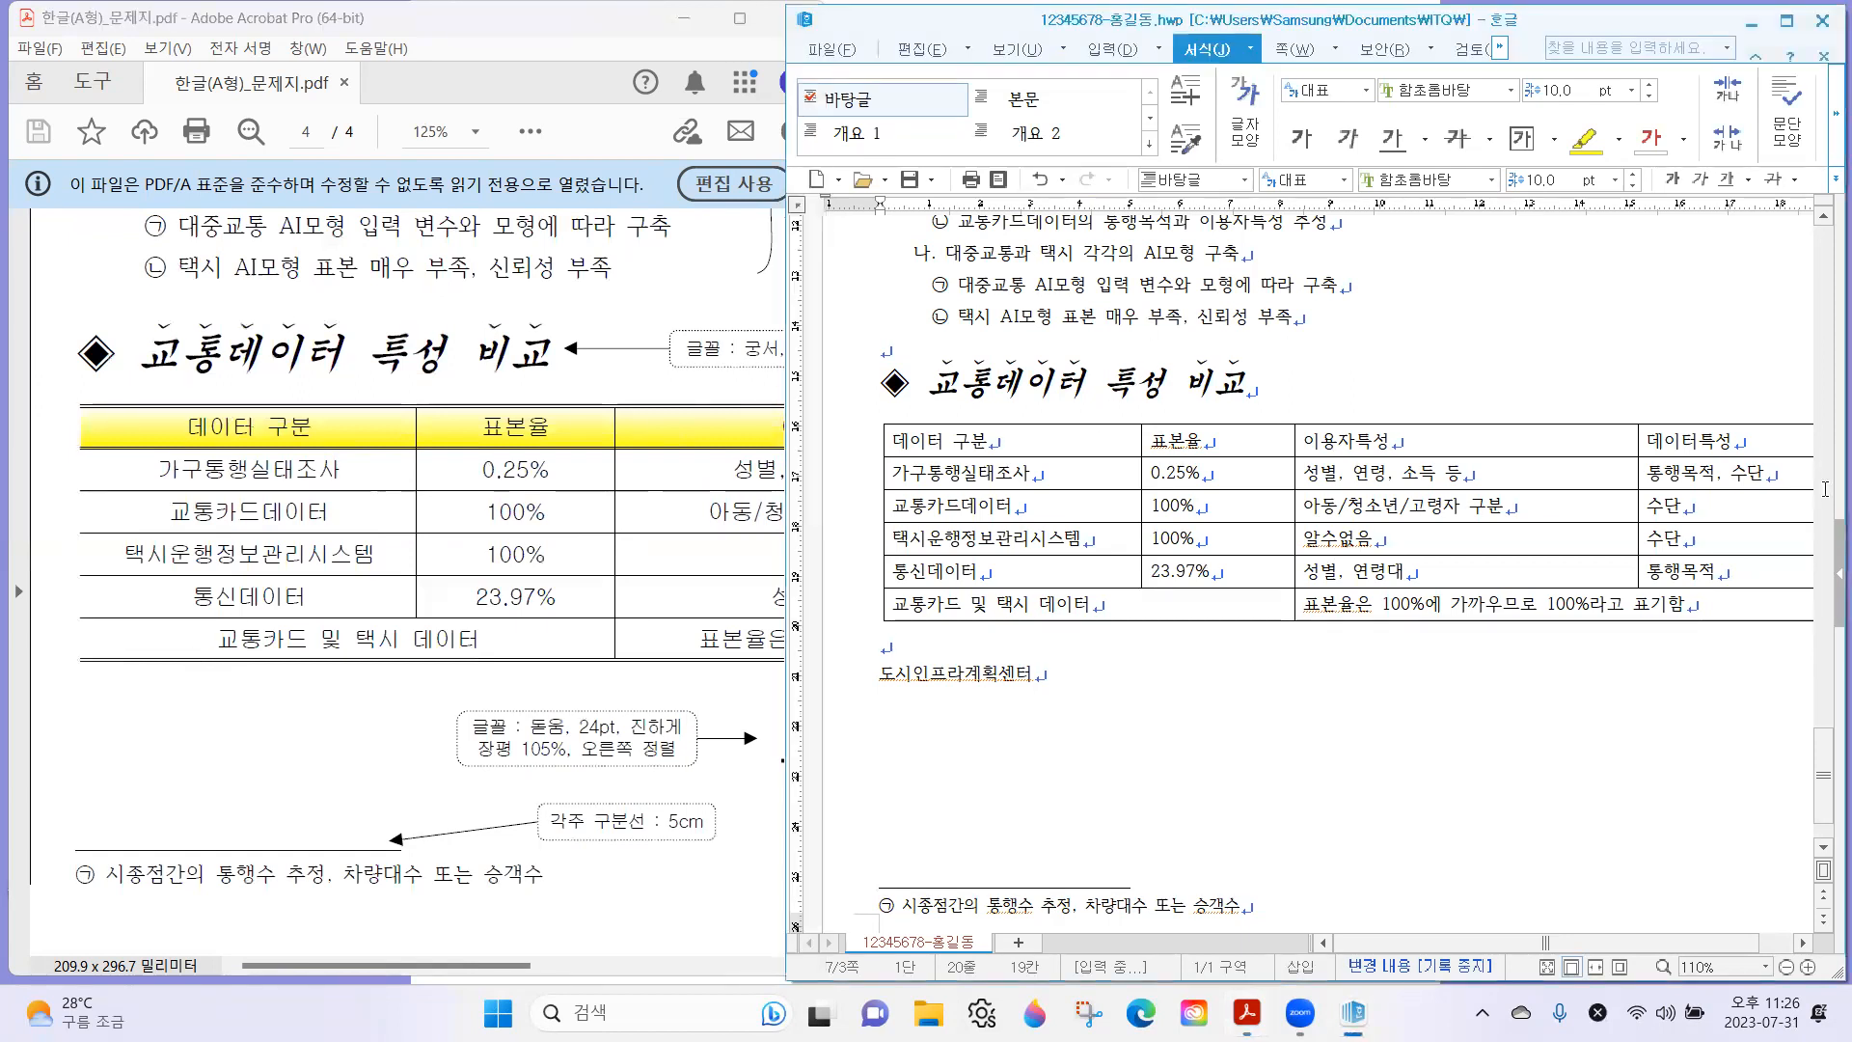
left_click_drag(1759, 572, 1617, 608)
scroll(1609, 609, "down", 1)
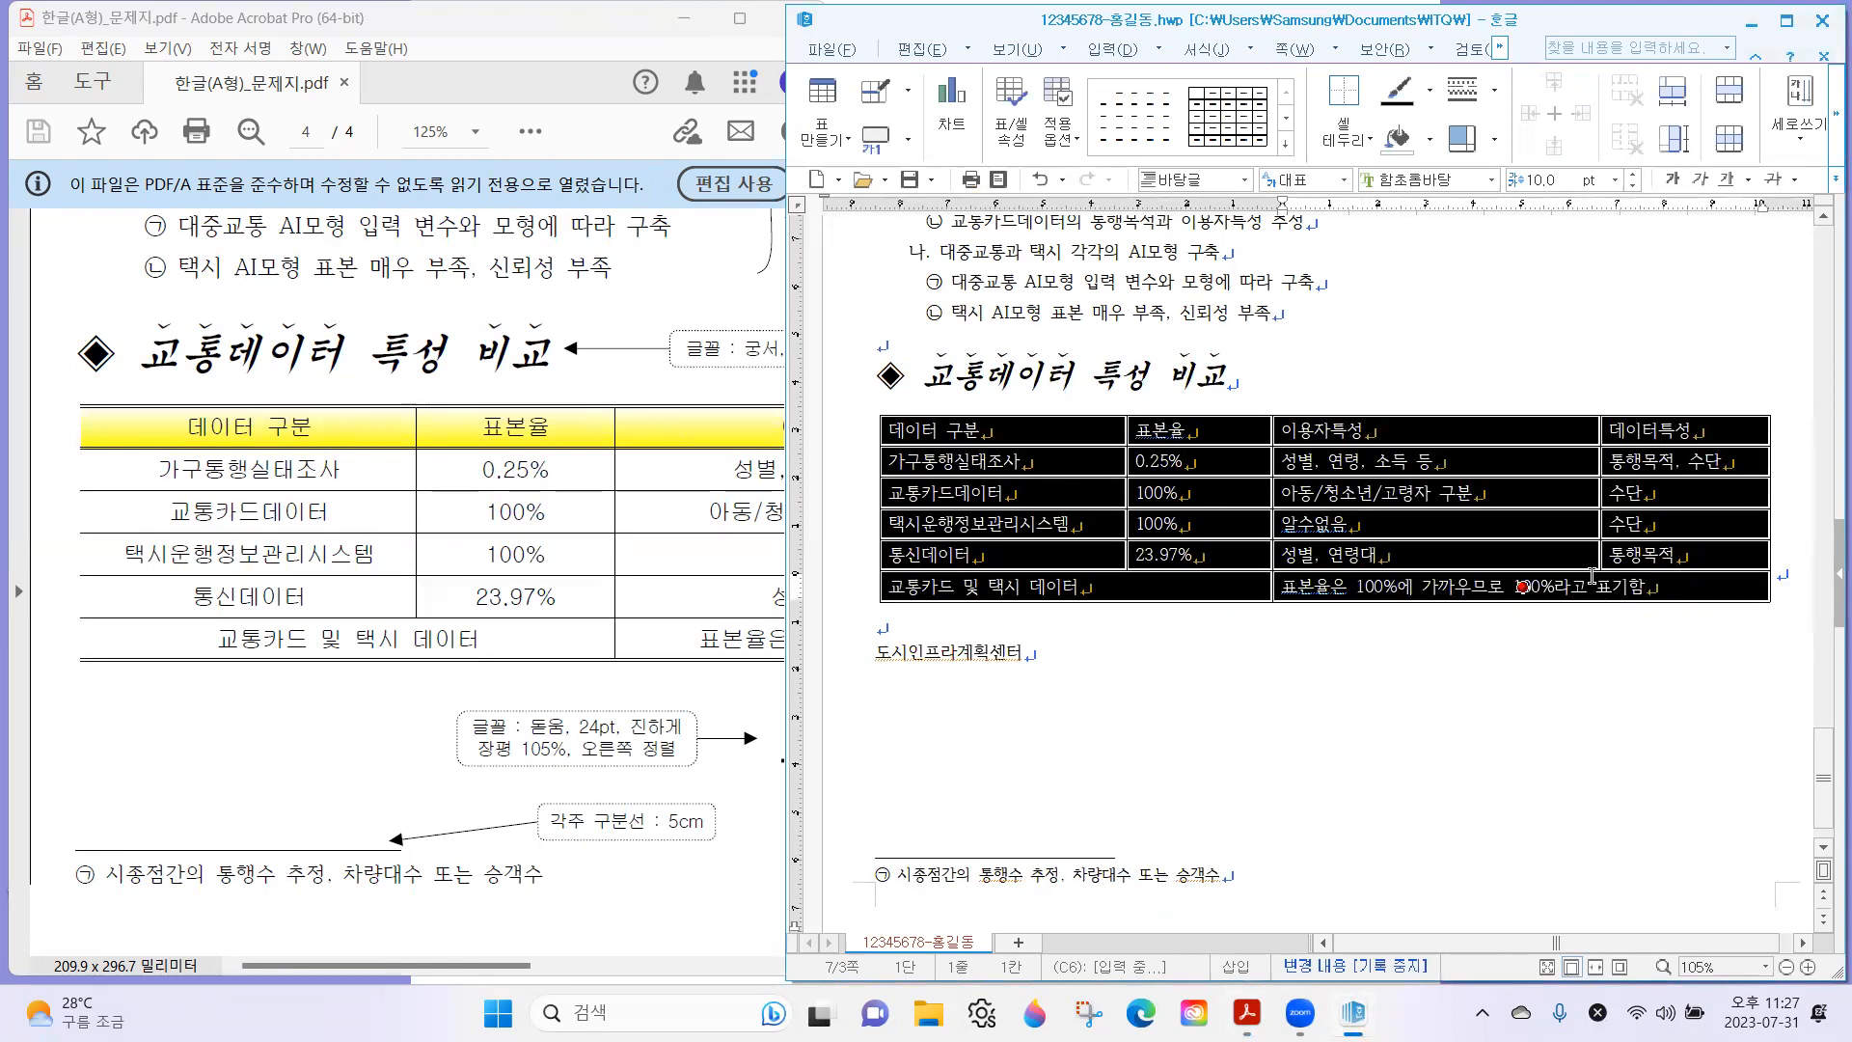
right_click(1183, 467)
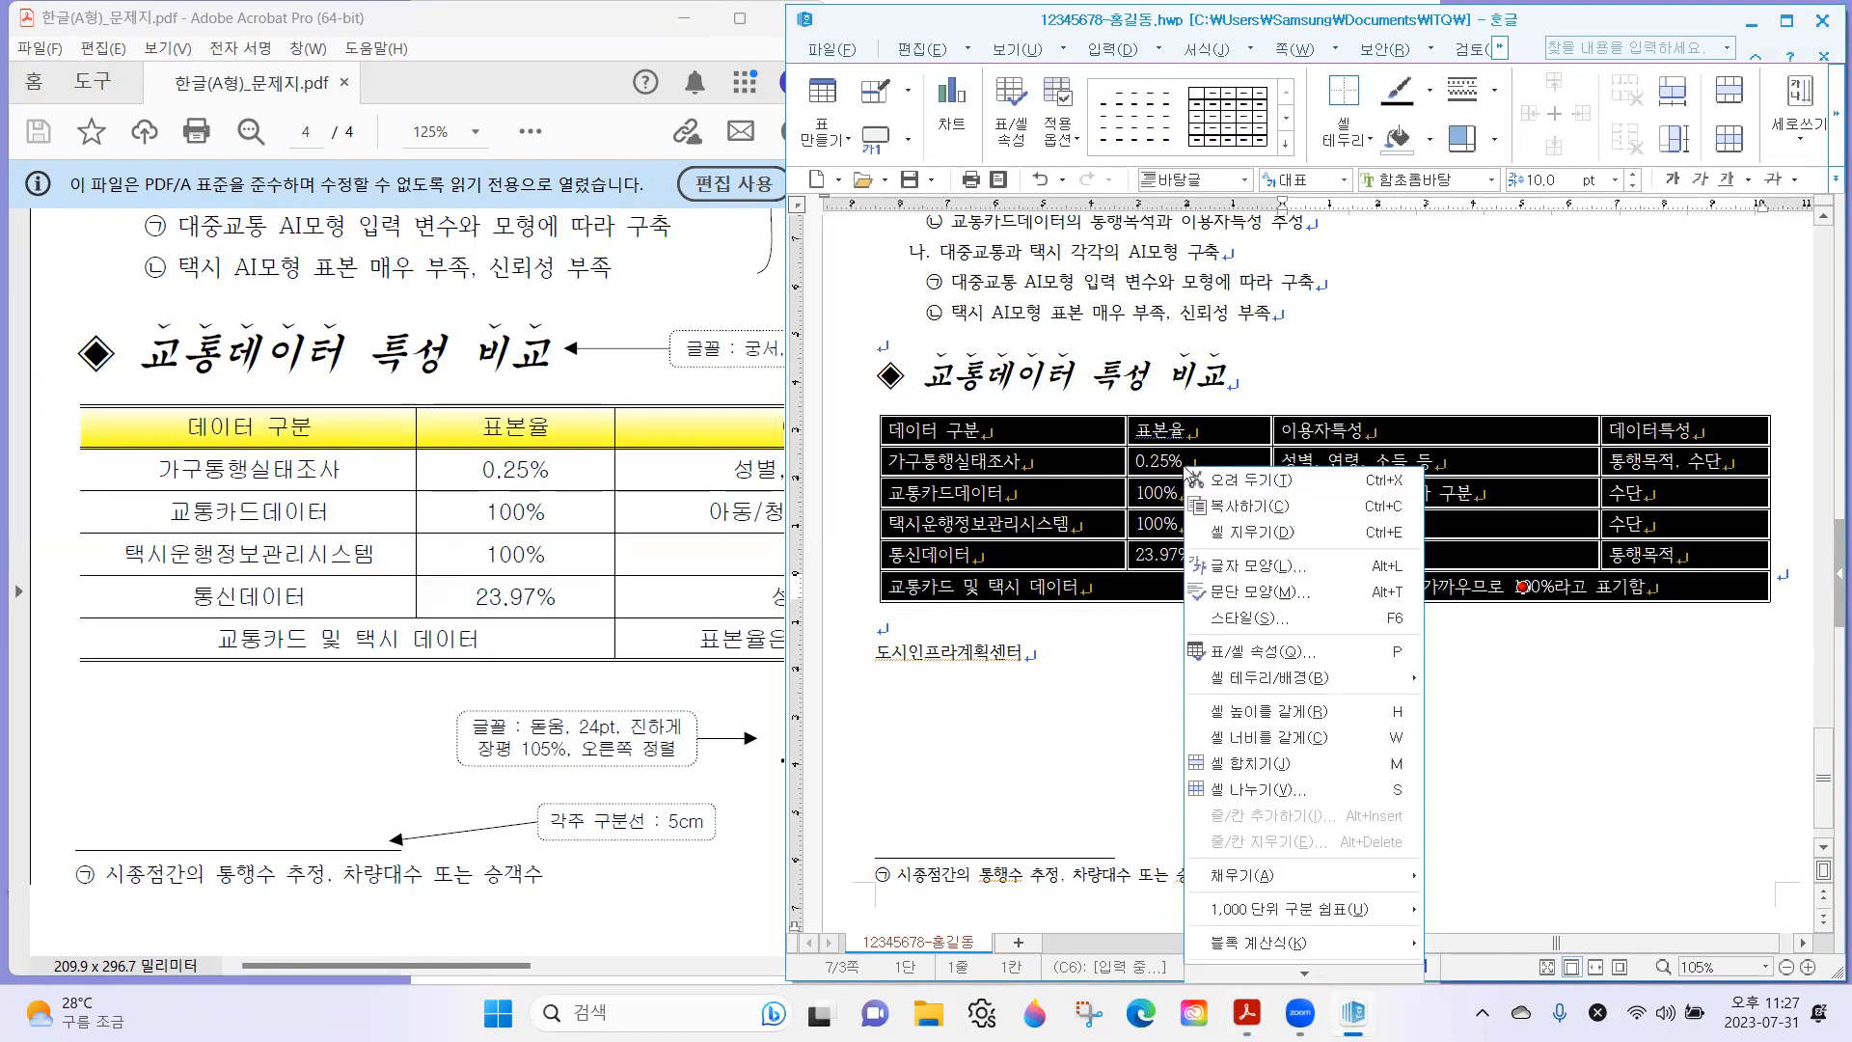
mouse_move(1316, 685)
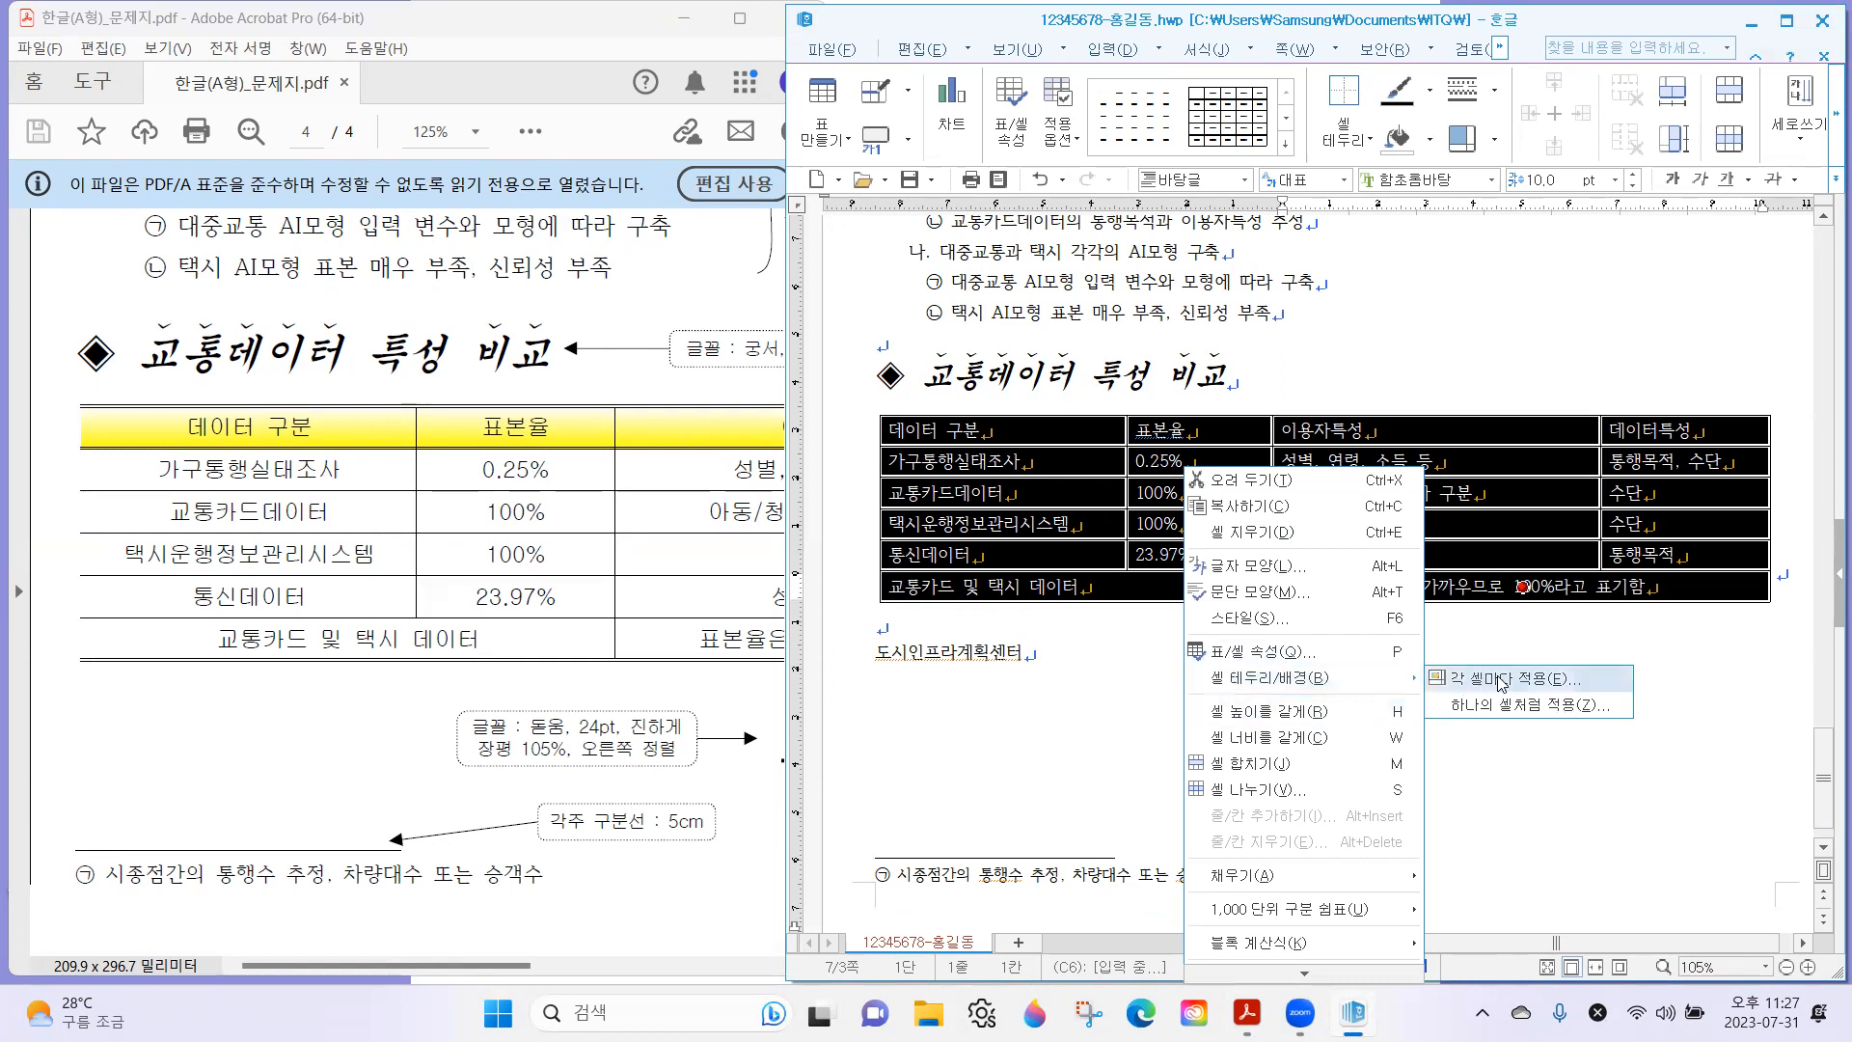
left_click(1528, 683)
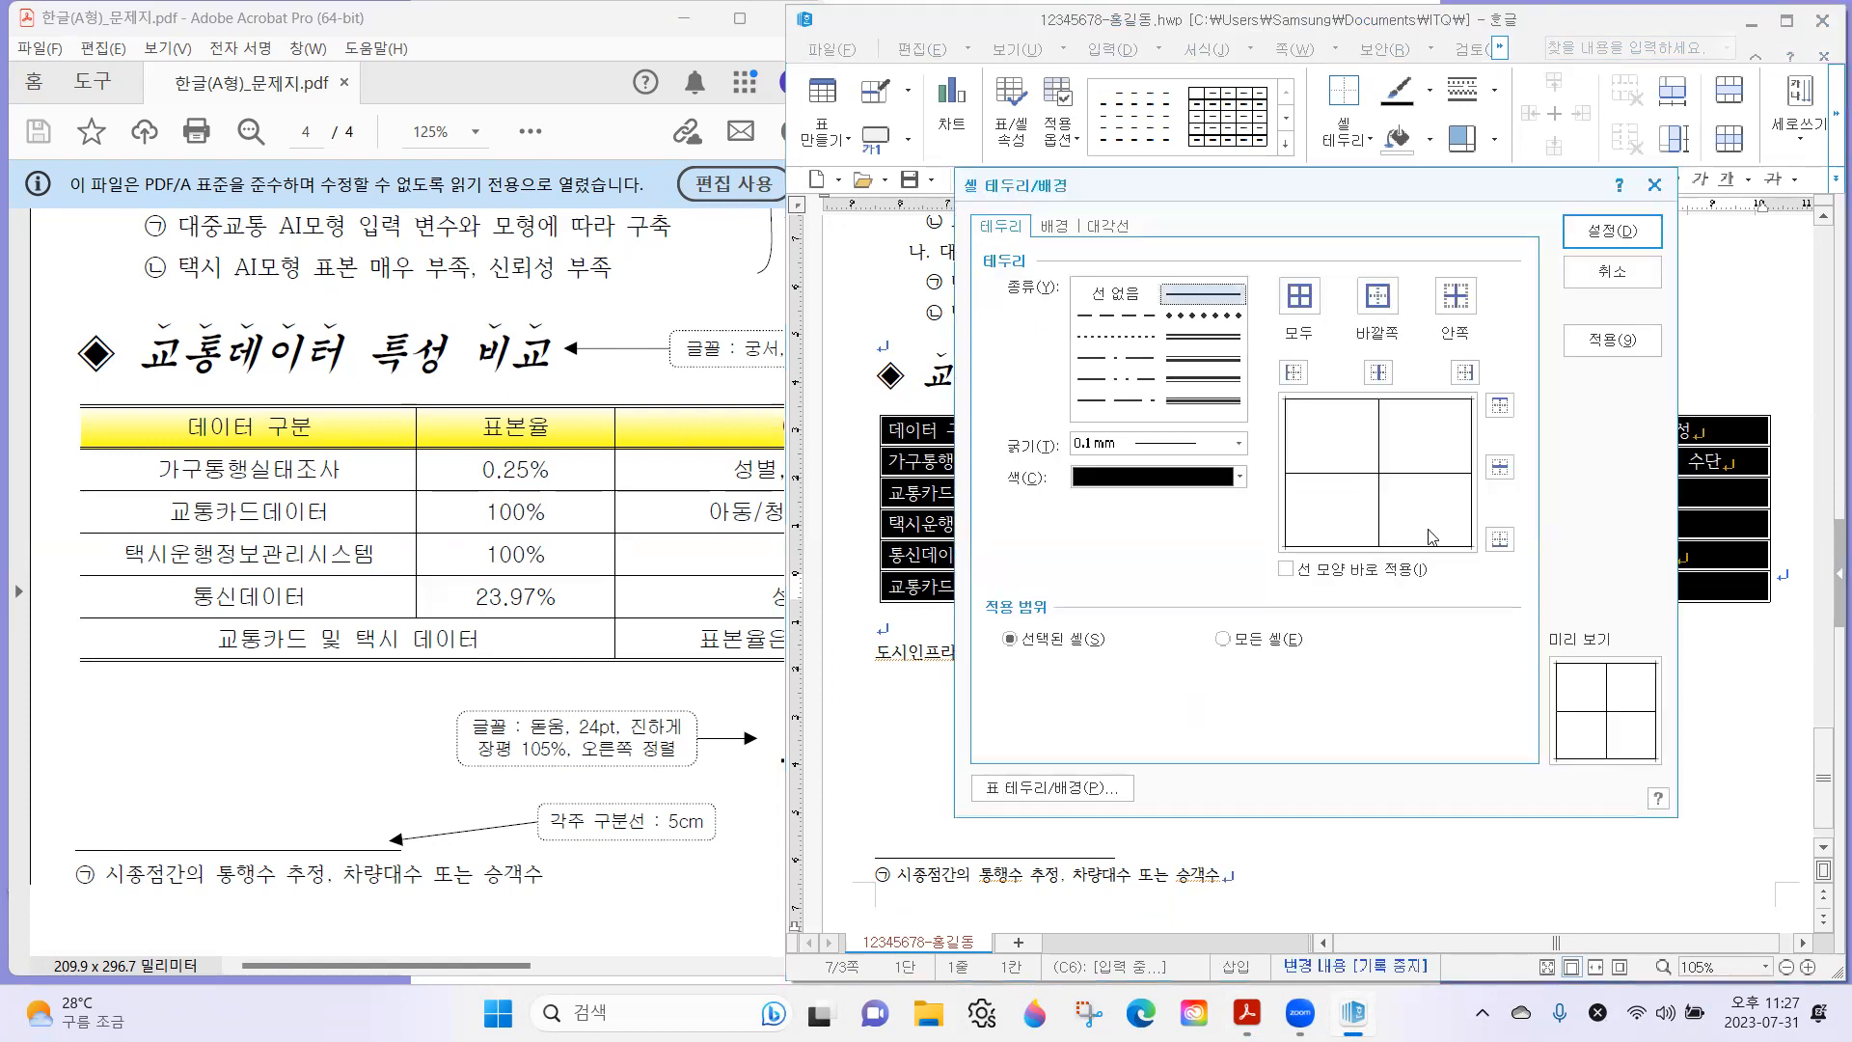
left_click(1213, 339)
left_click(1490, 405)
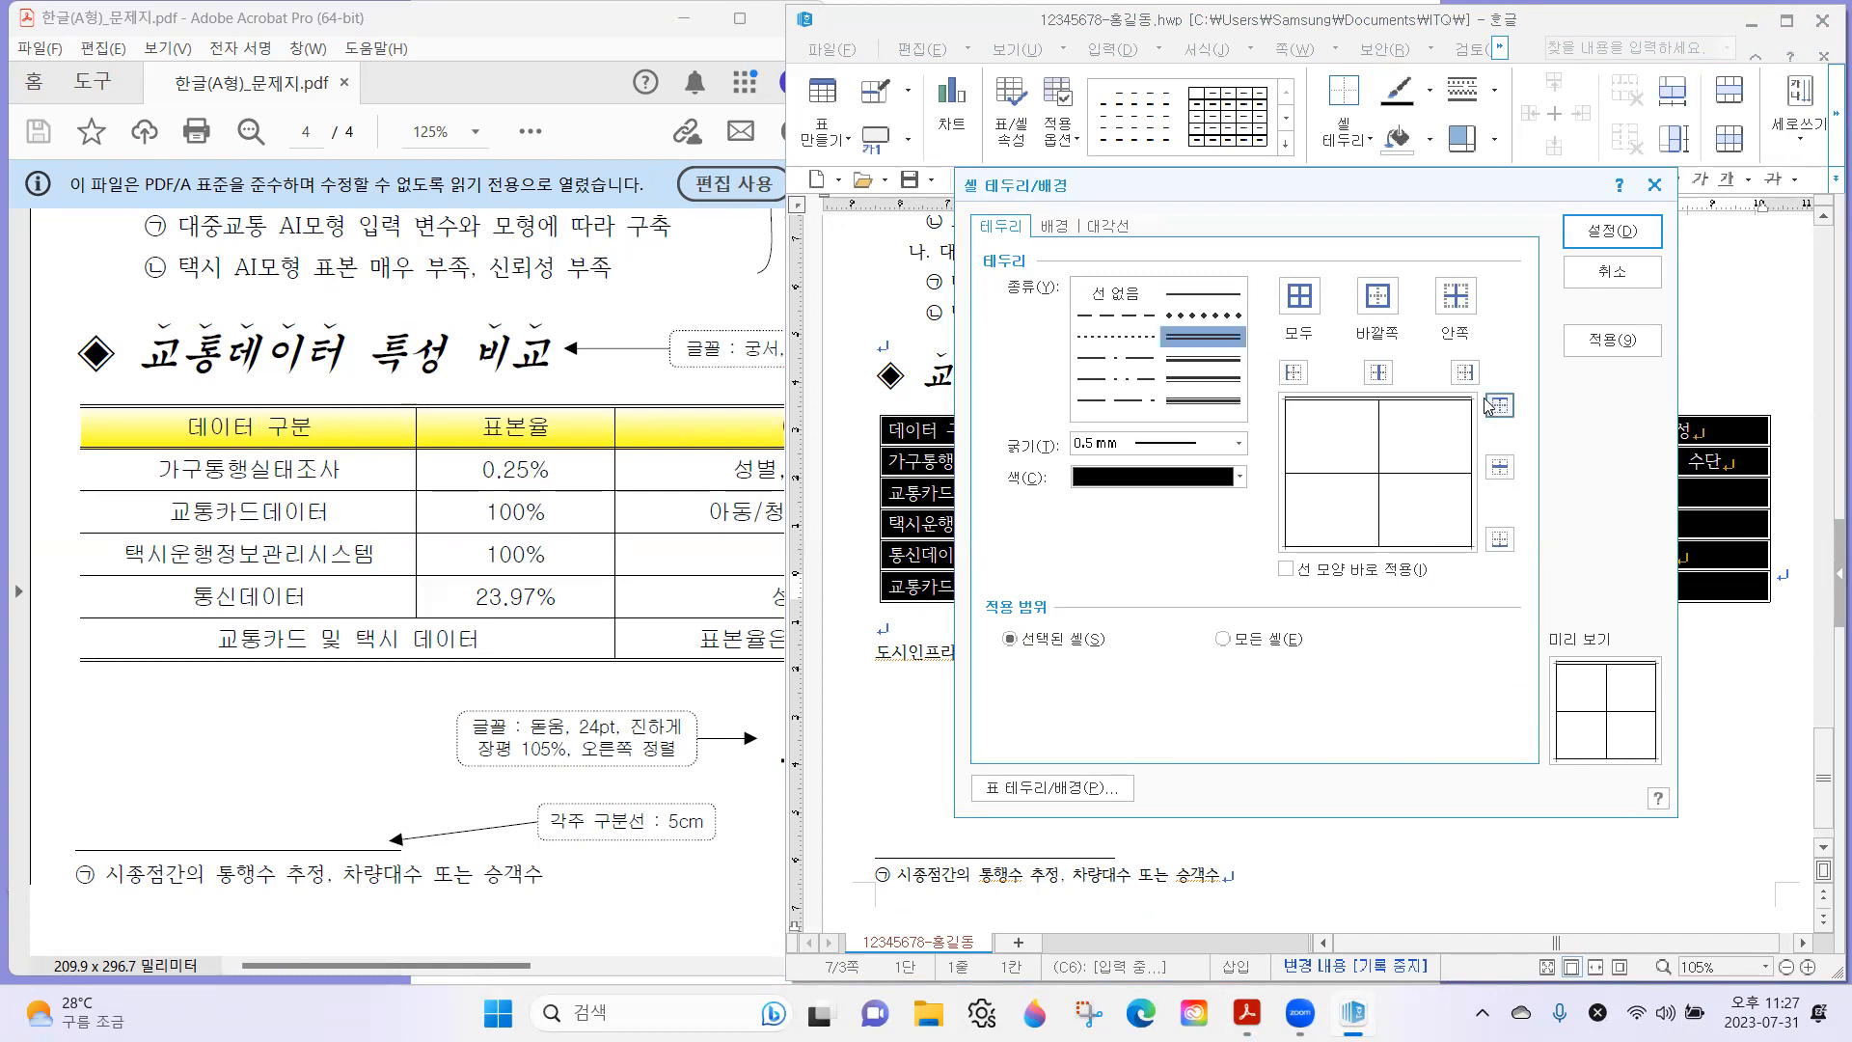
left_click(1500, 539)
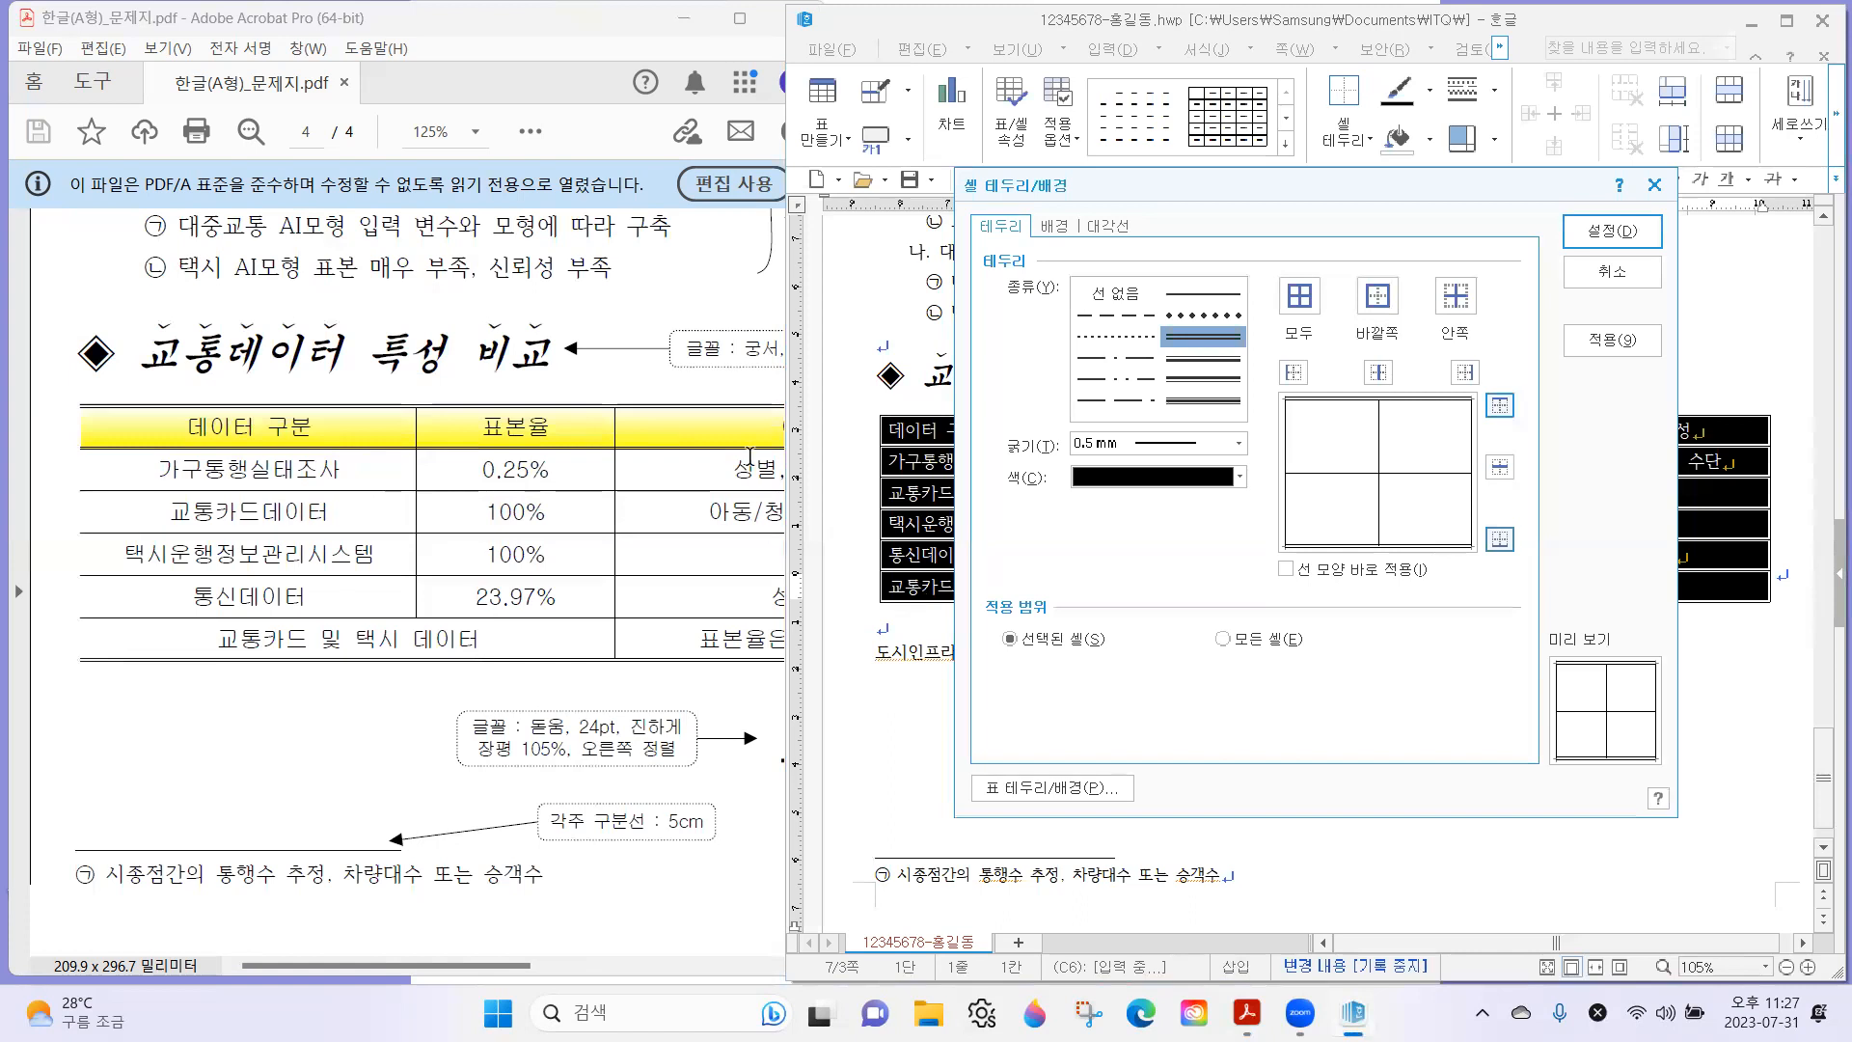
Set the table's left and right outer borders to 선 없음 and apply the border settings.
left_click(1122, 294)
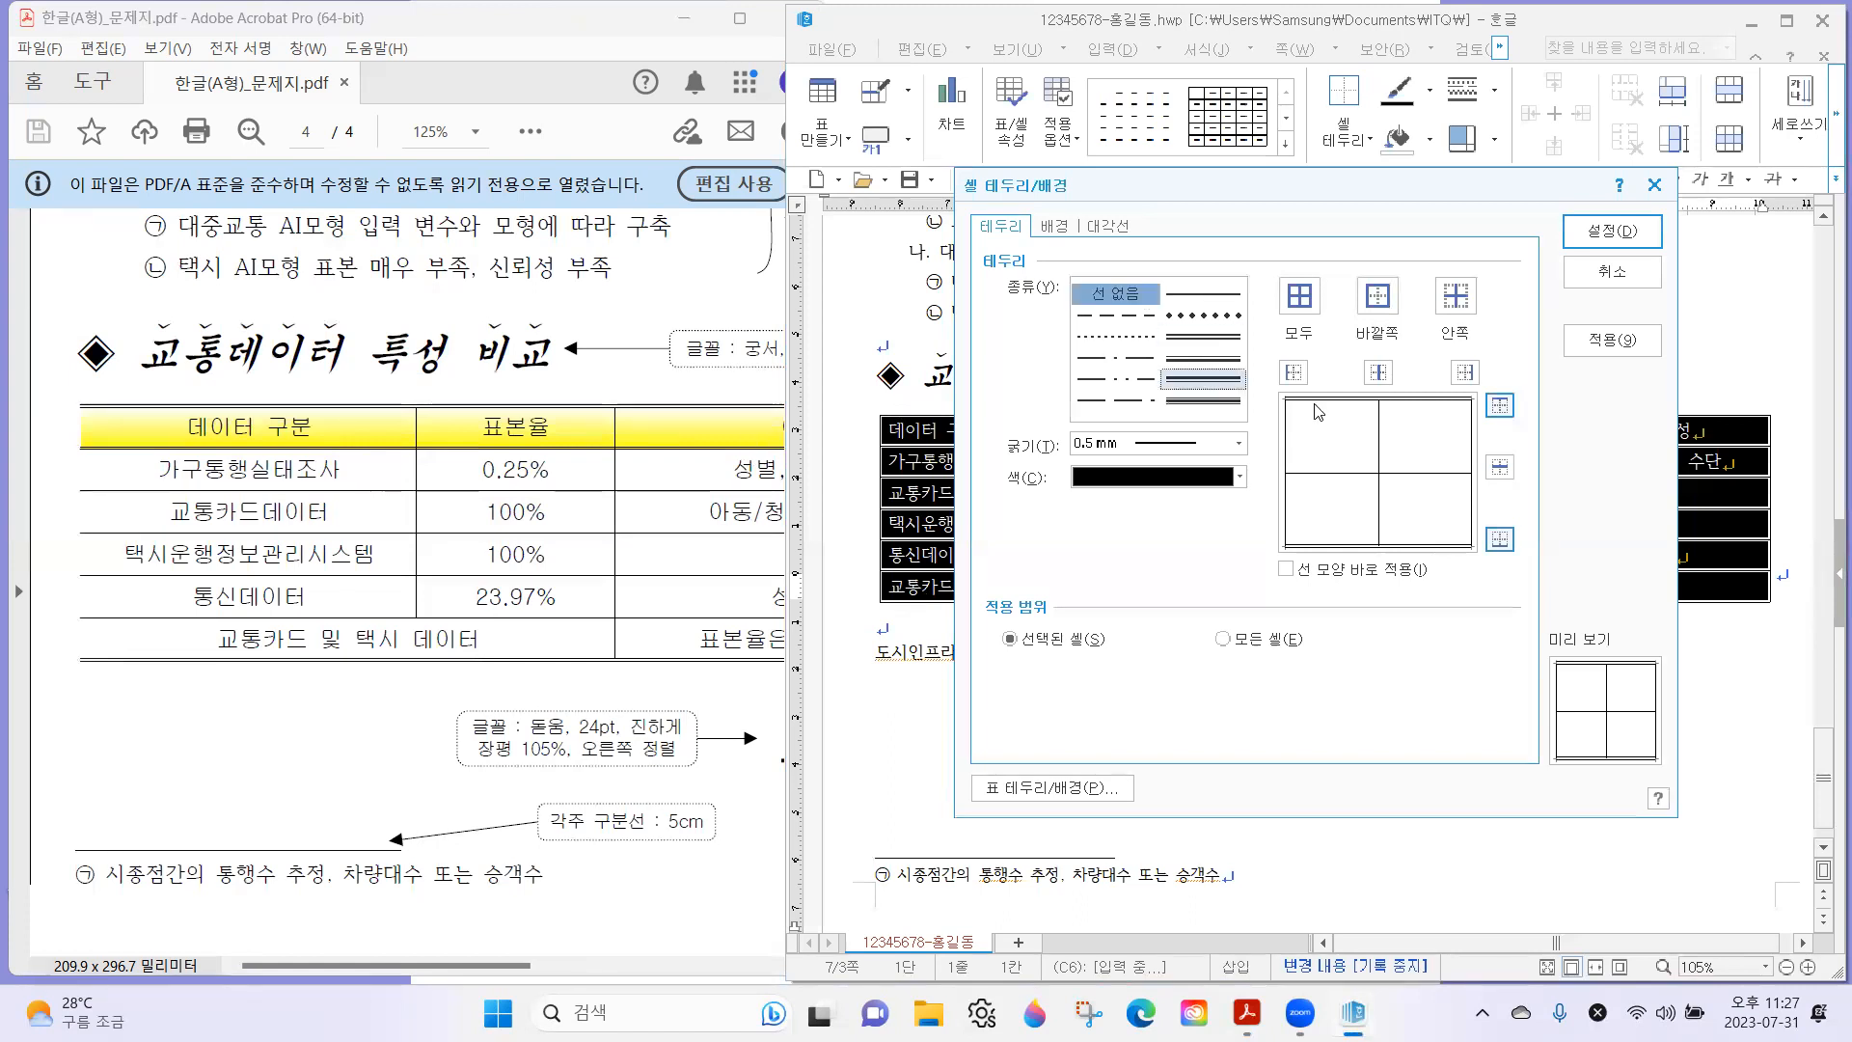
left_click(1293, 372)
left_click(1464, 372)
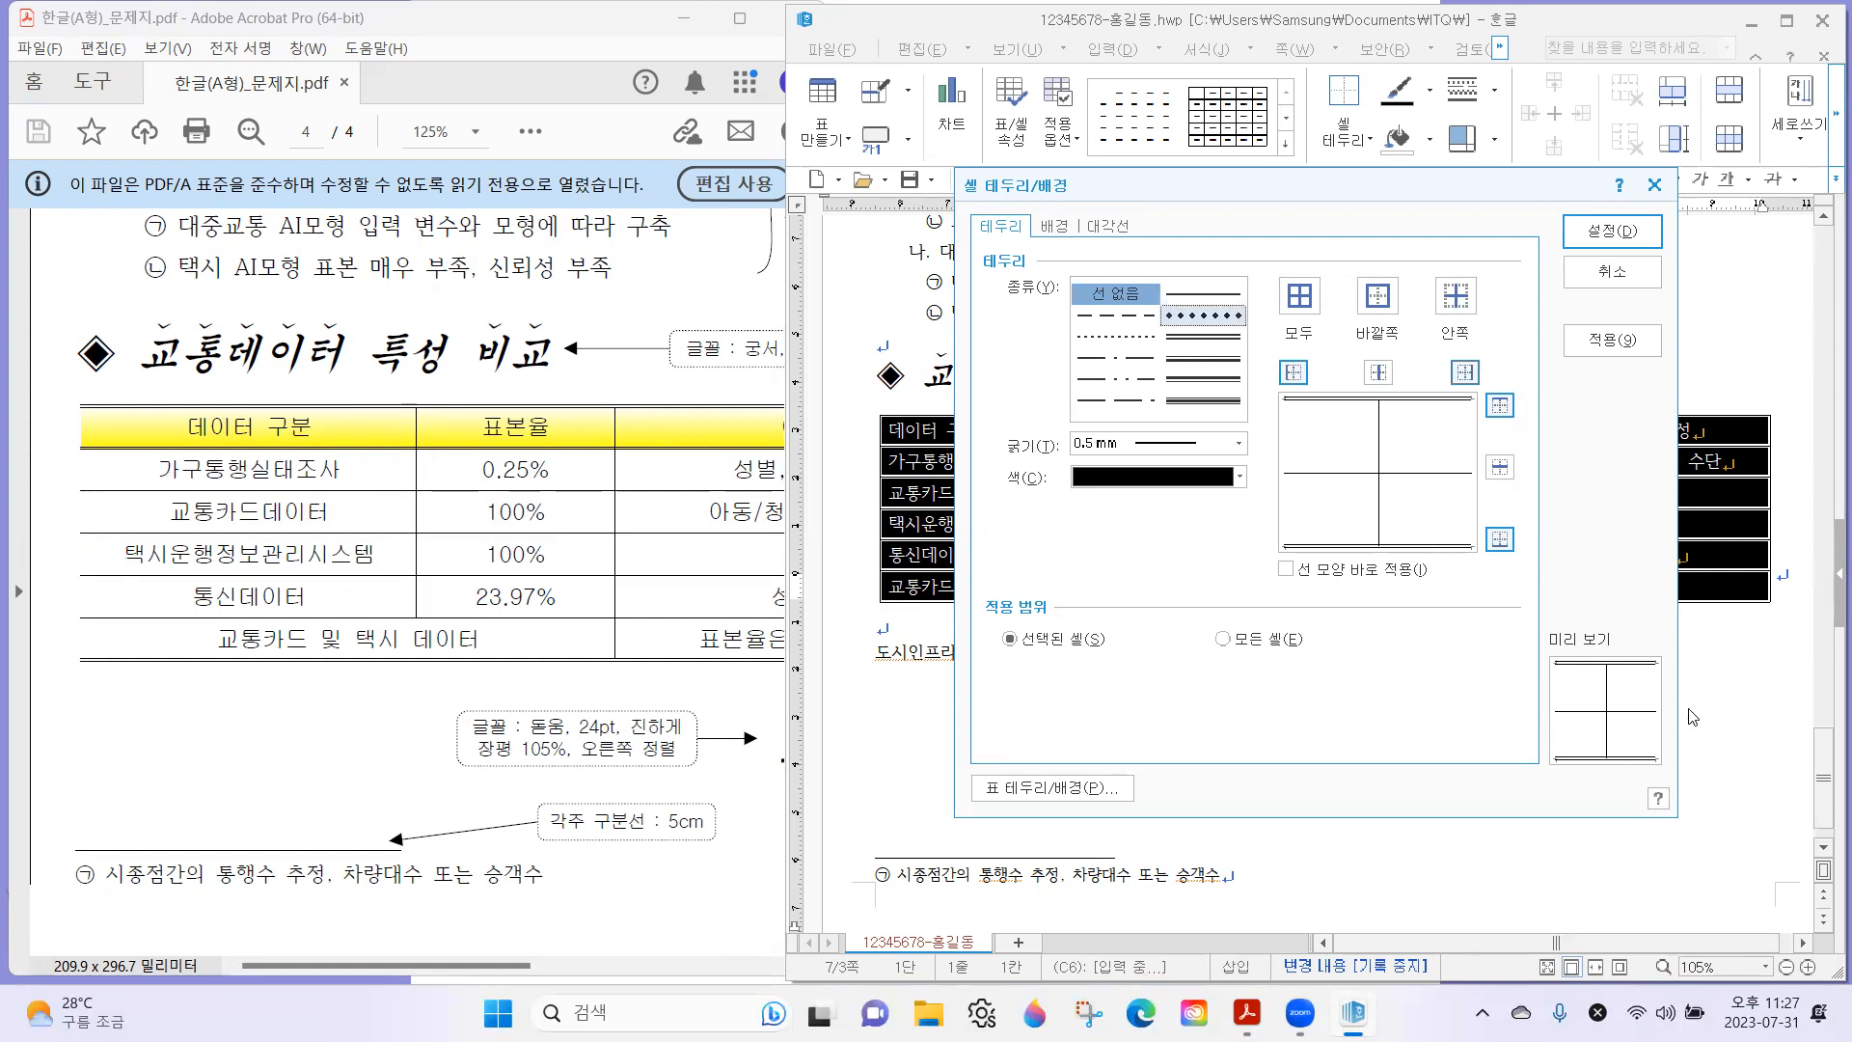
left_click(1610, 232)
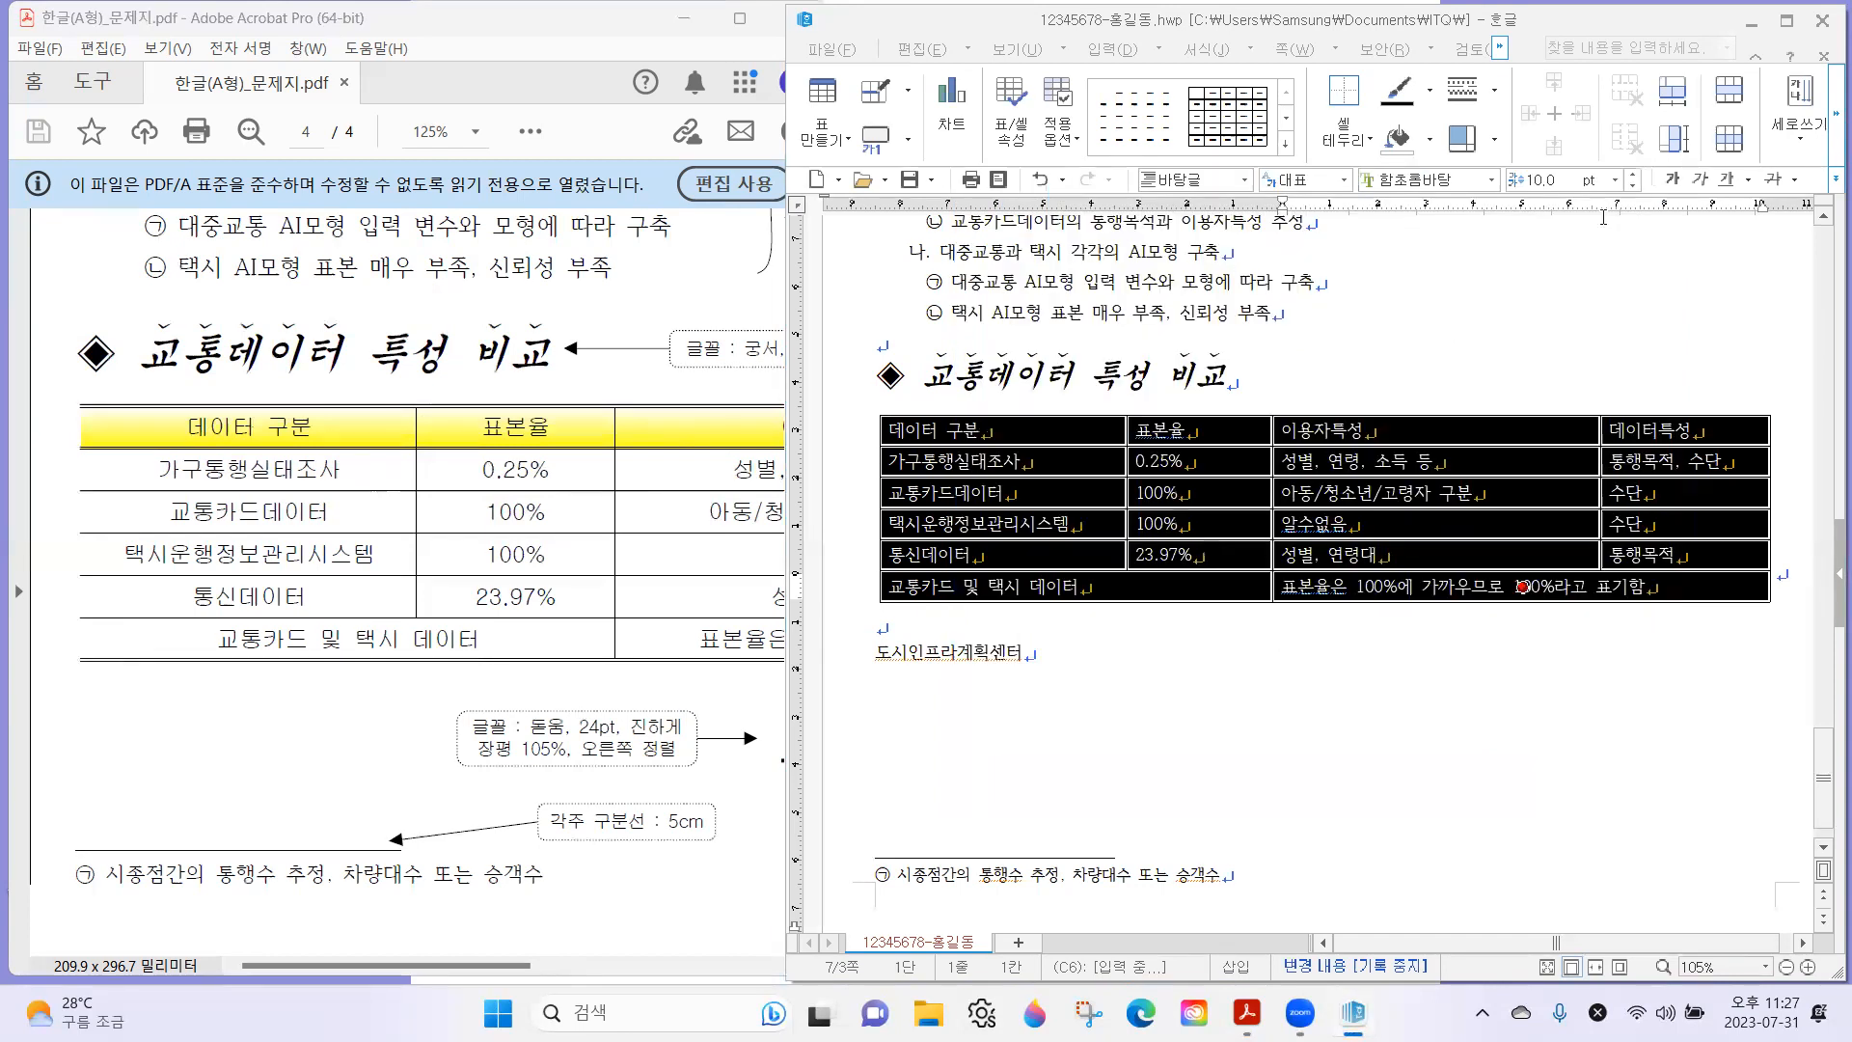
left_click(1493, 380)
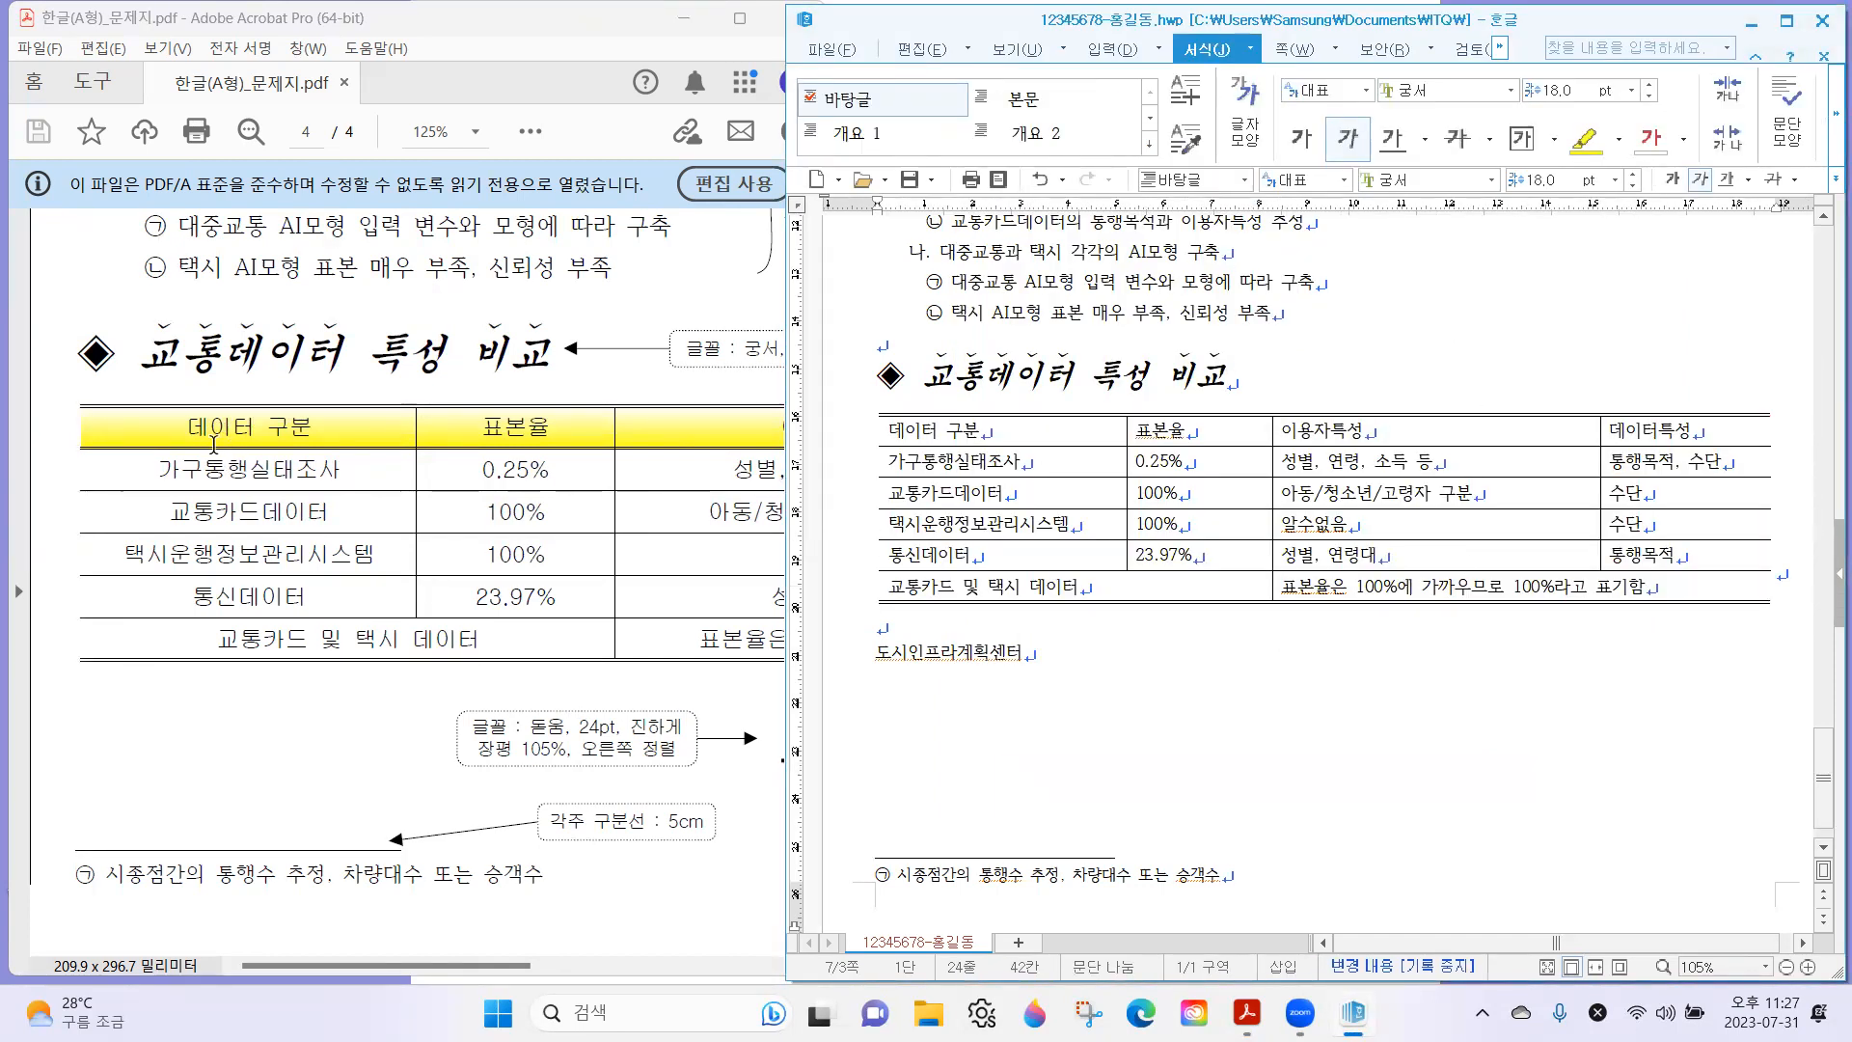
Give the table's header row an 이중 실선 bottom border.
left_click_drag(977, 436, 1642, 441)
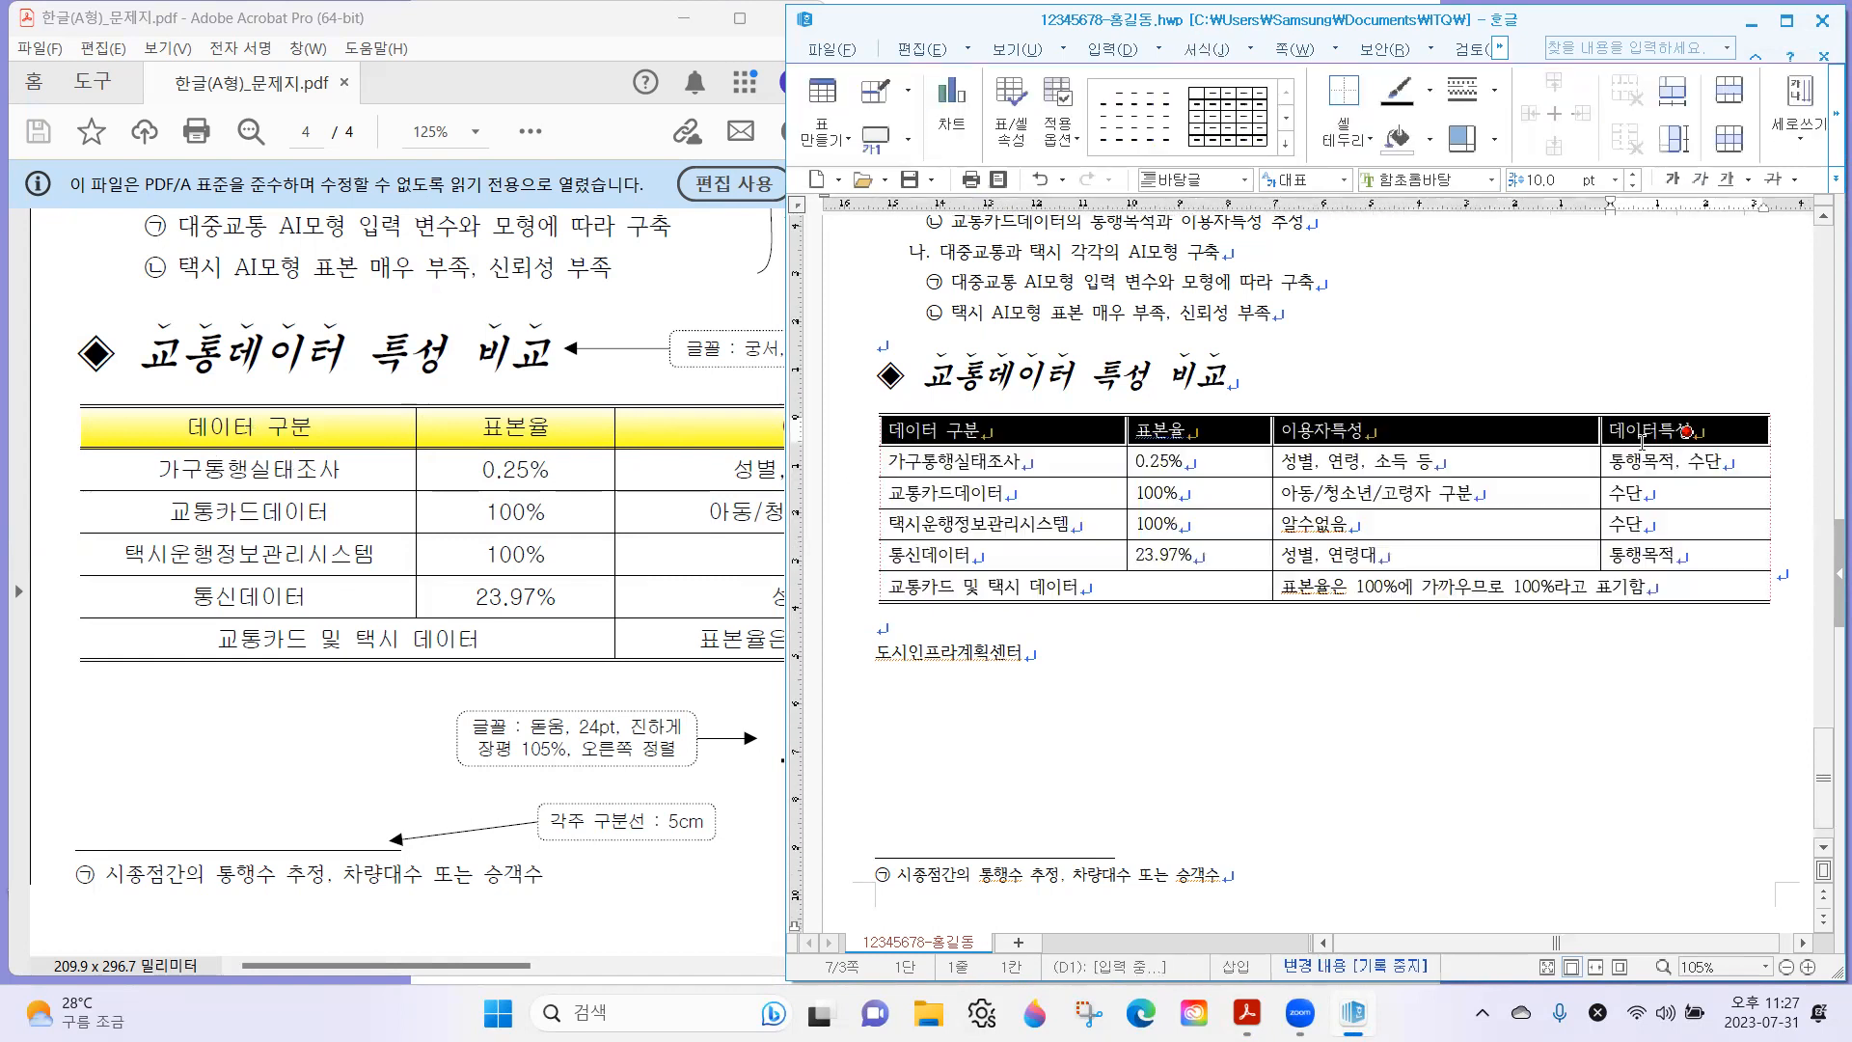
right_click(1499, 429)
mouse_move(1591, 641)
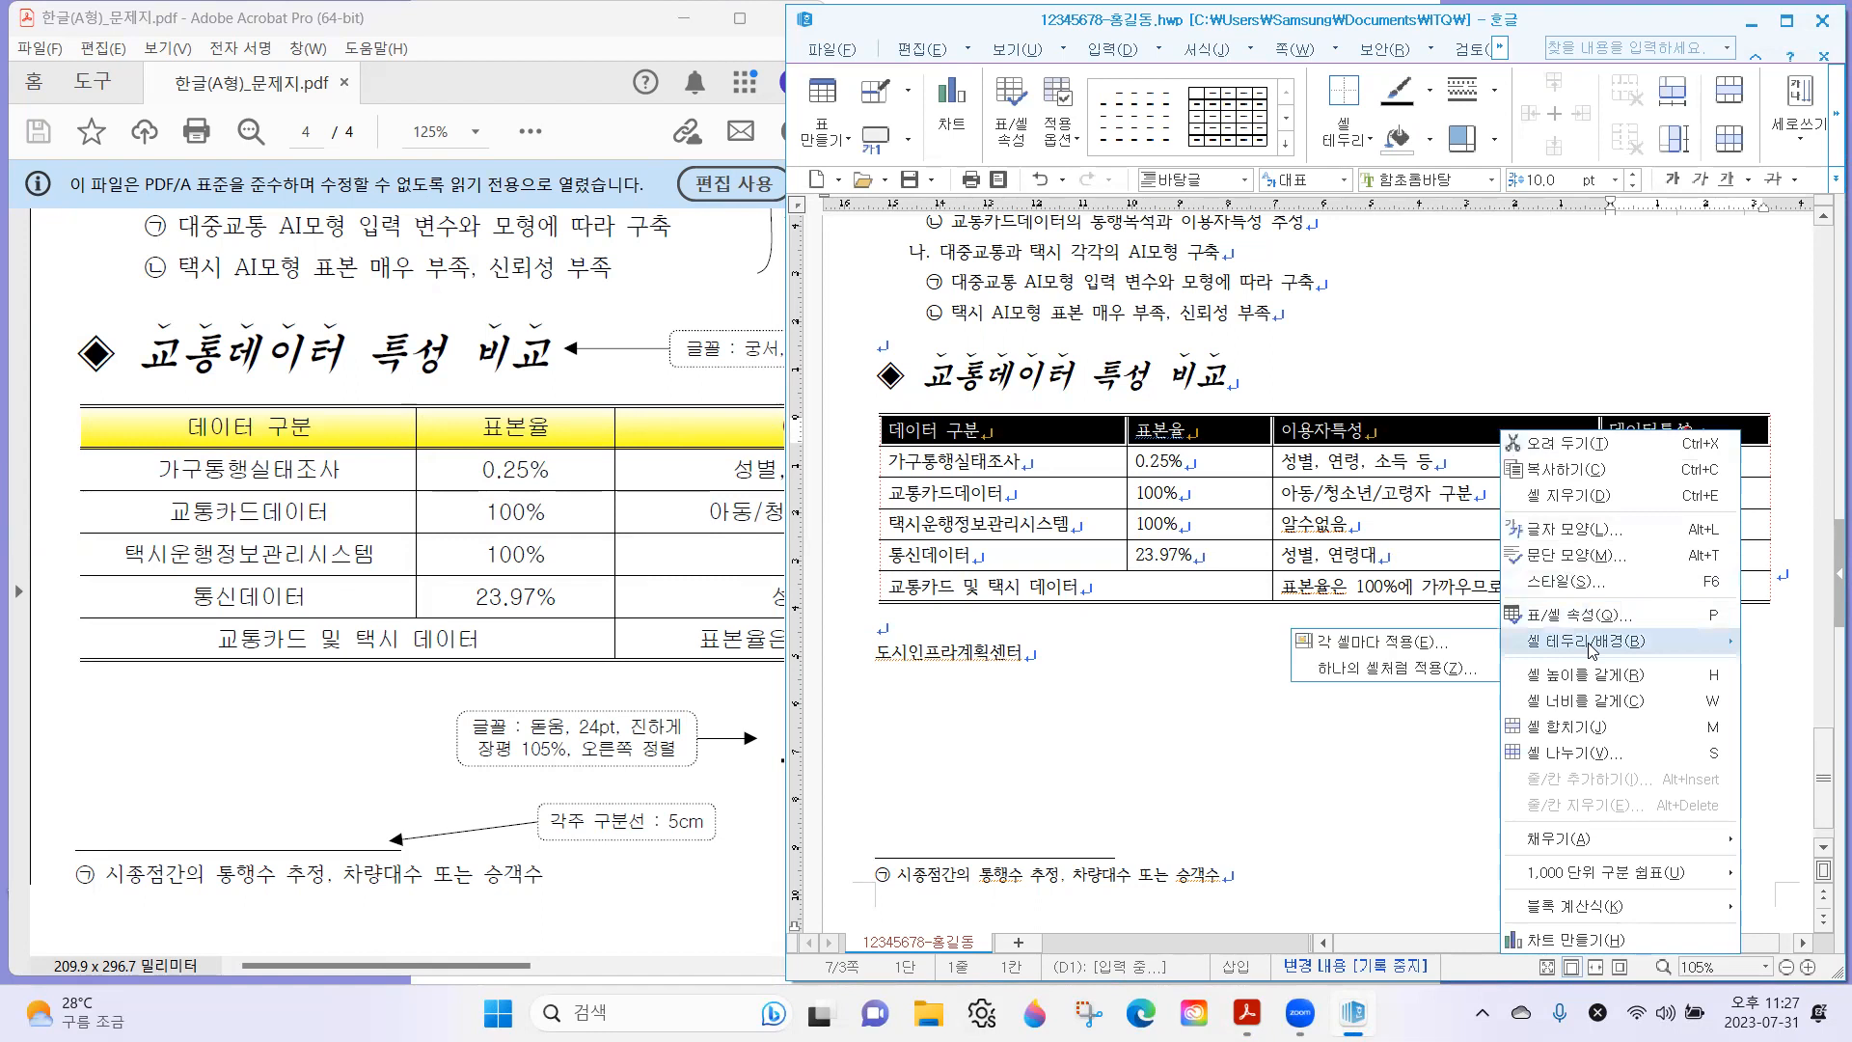
left_click(1394, 643)
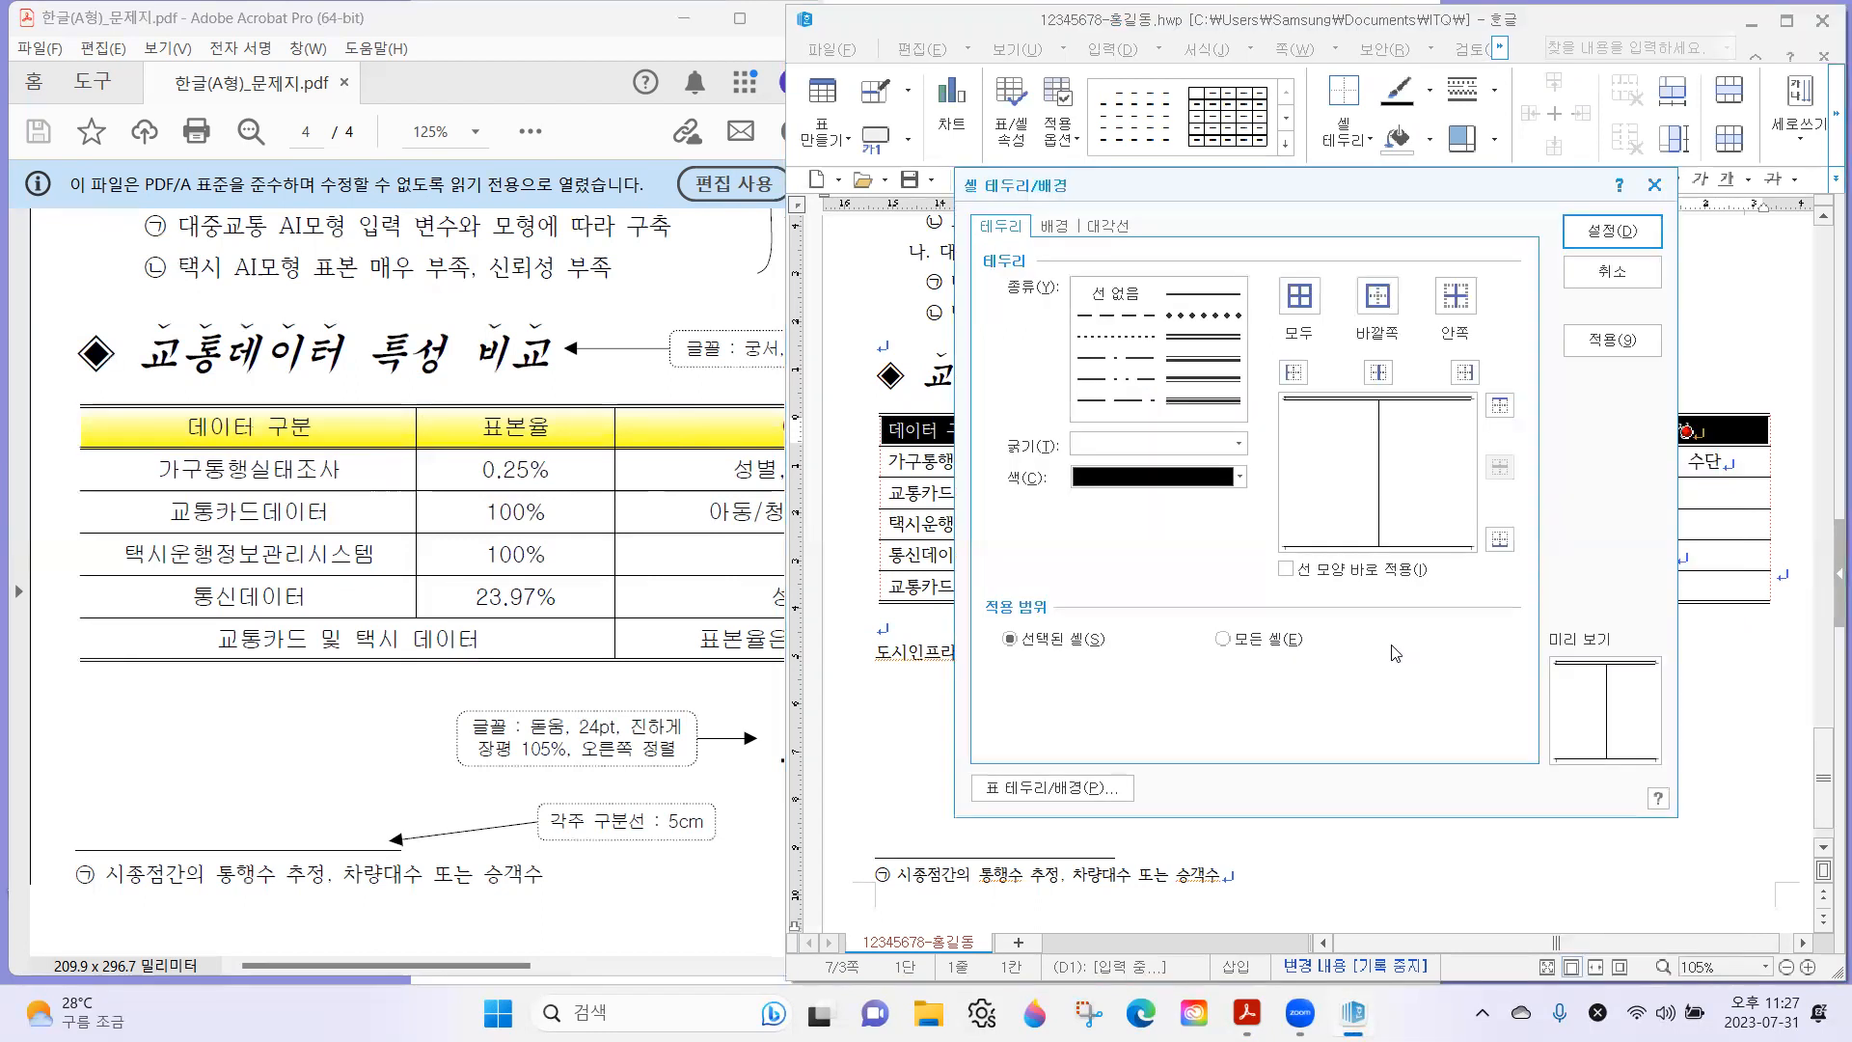
left_click(1201, 337)
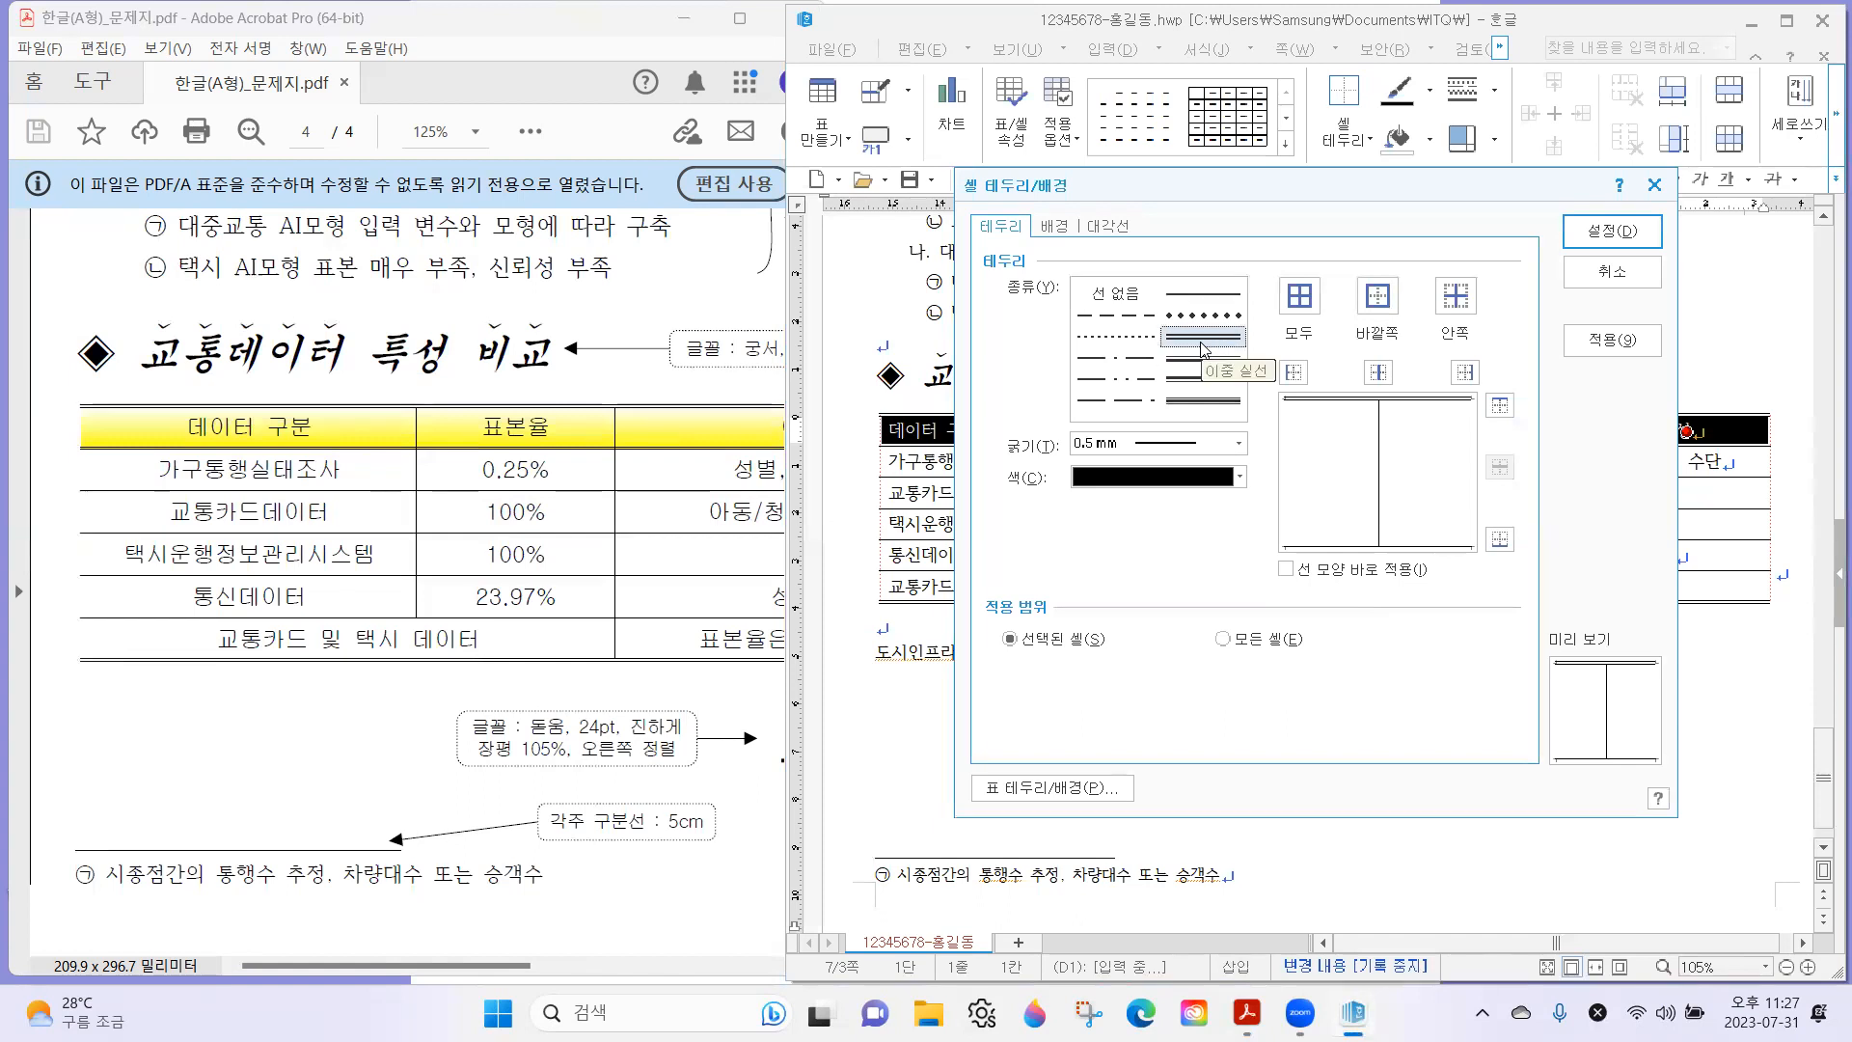
left_click(1498, 541)
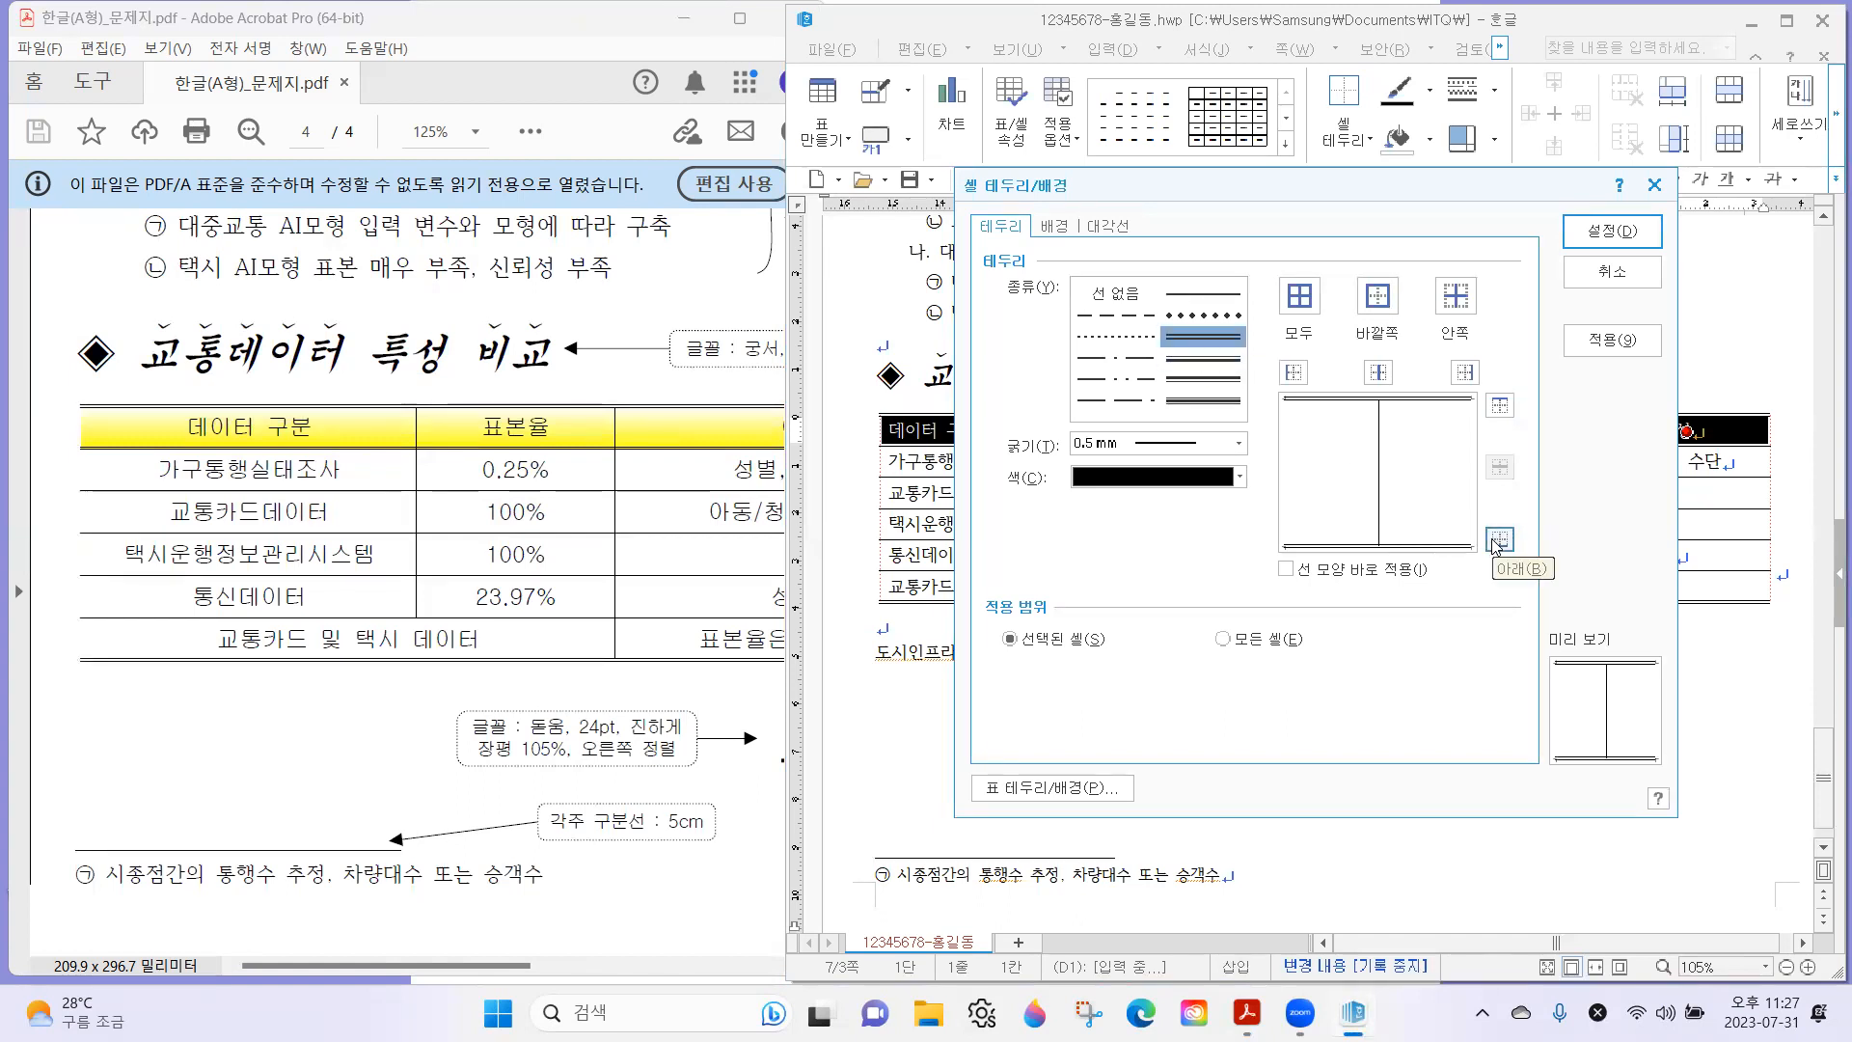
left_click(1620, 236)
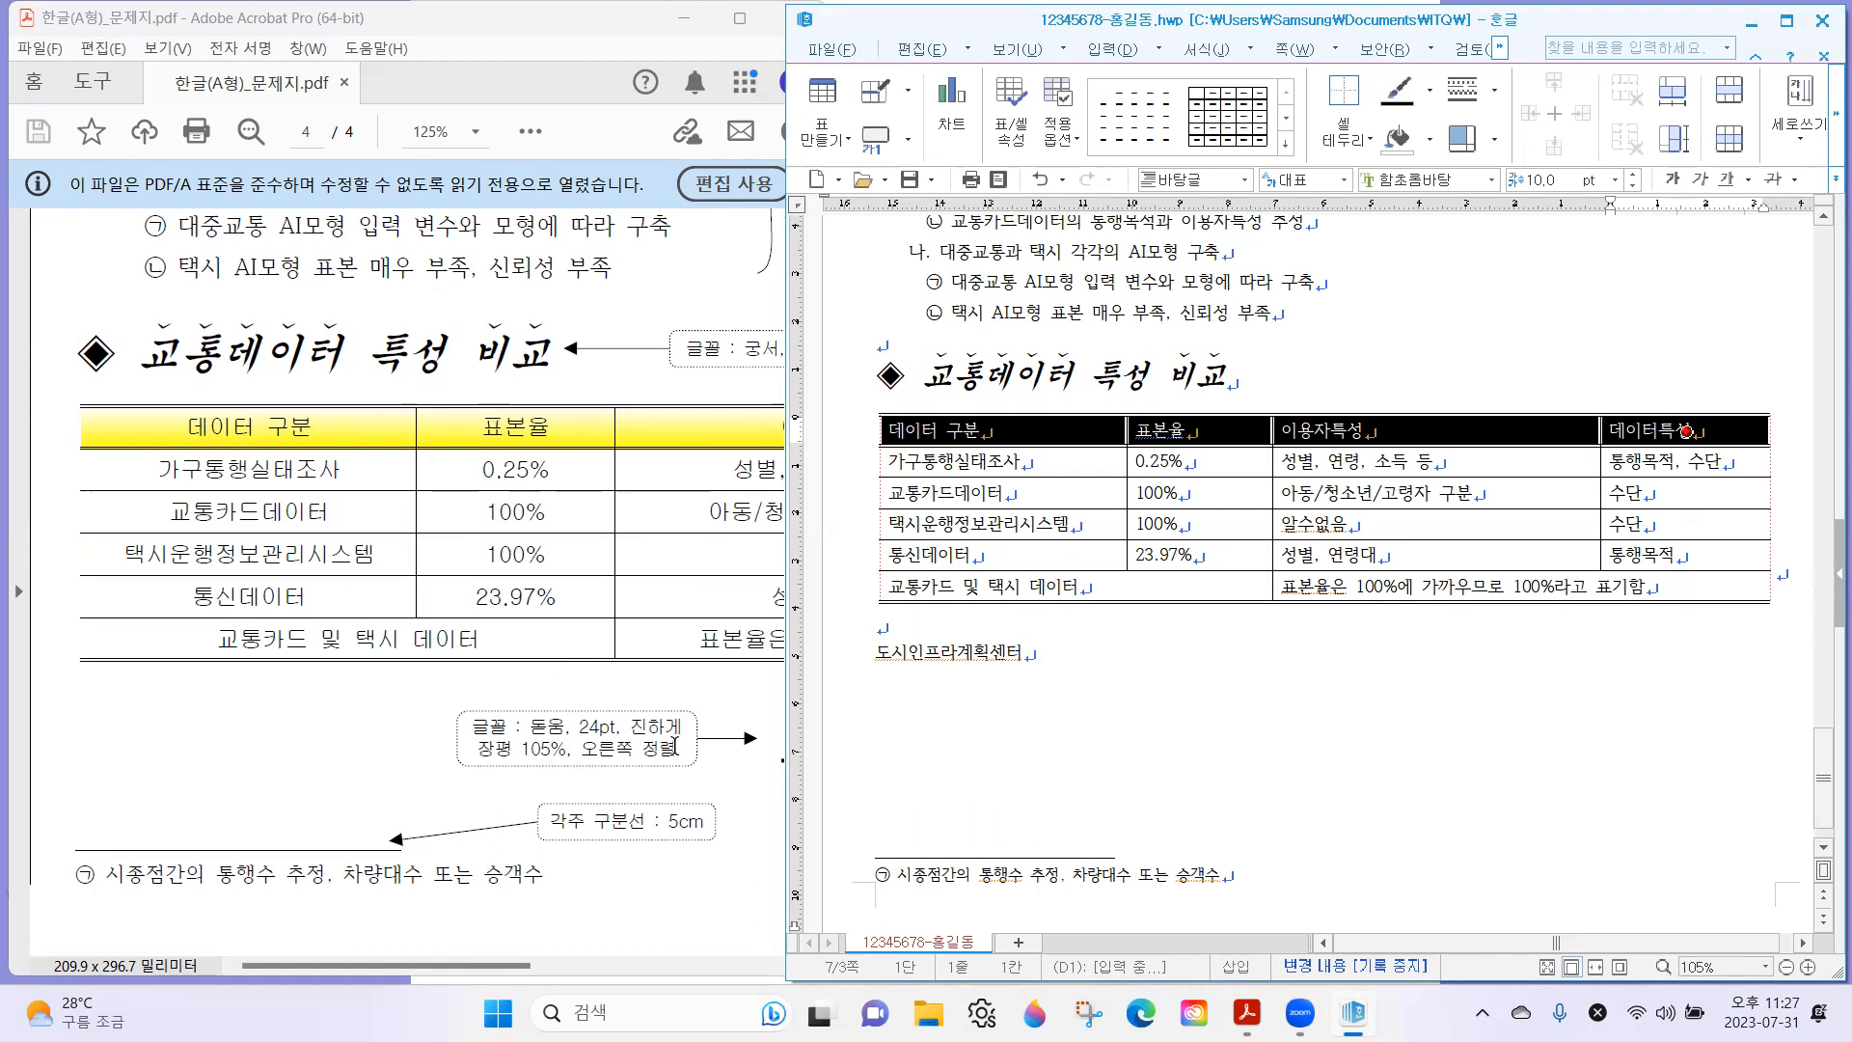
Set the font of all table cells to 굴림, following the table note on the exam sheet.
left_click_drag(714, 589, 622, 596)
scroll(697, 557, "right", 10)
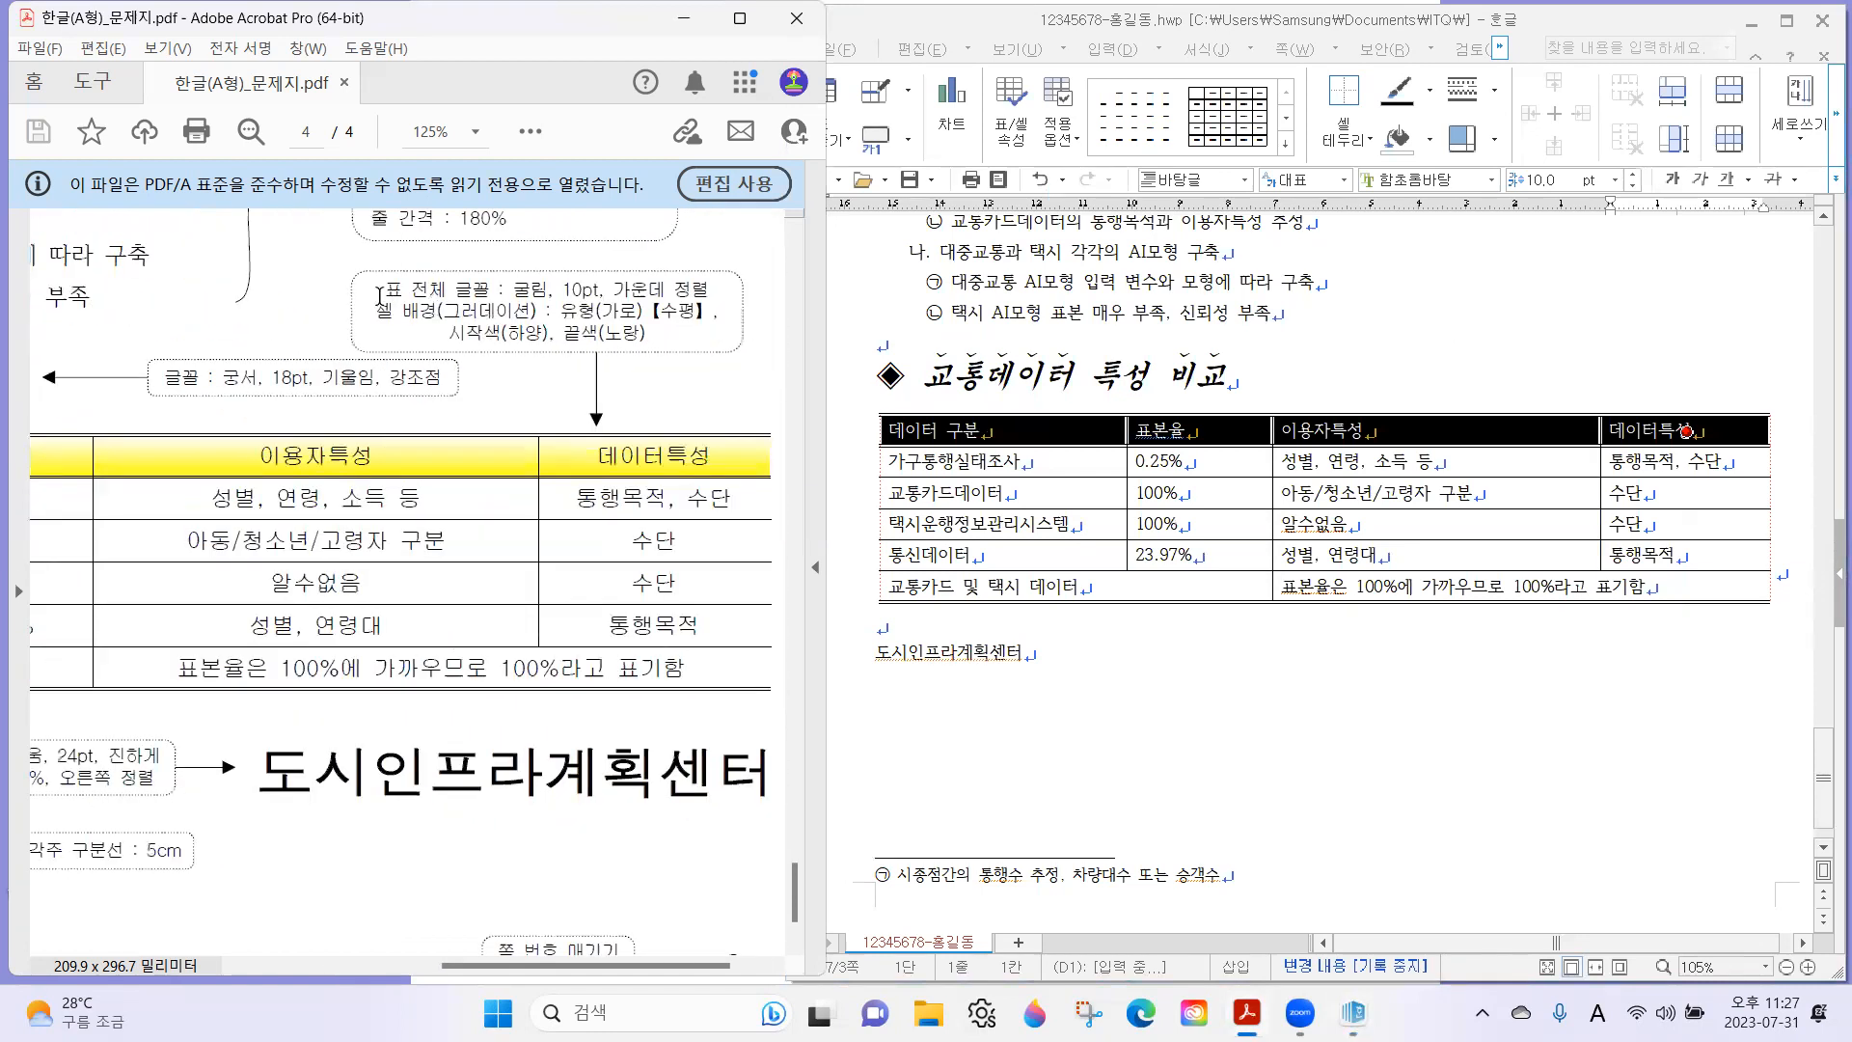
mouse_move(361, 266)
left_mouse_down()
mouse_move(386, 289)
mouse_move(529, 312)
mouse_move(718, 308)
mouse_move(721, 353)
left_mouse_up()
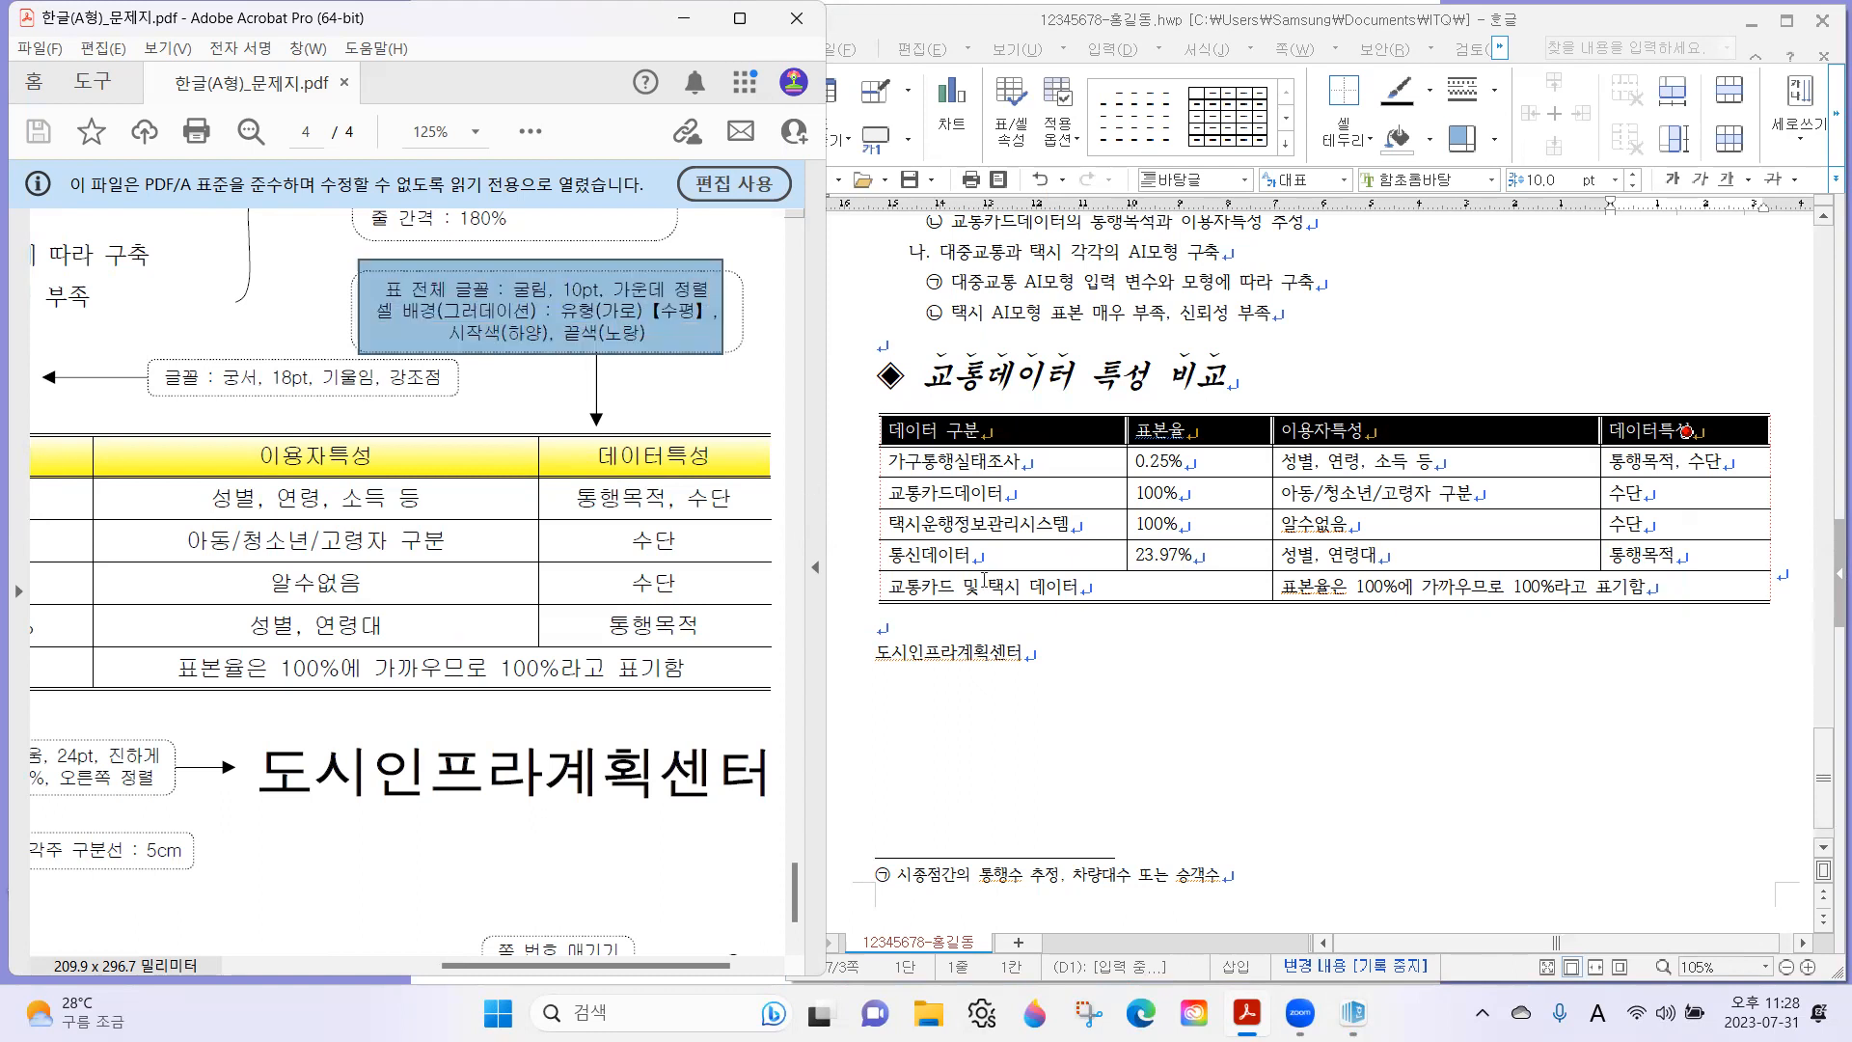
left_click(1053, 444)
left_click_drag(963, 425, 1521, 586)
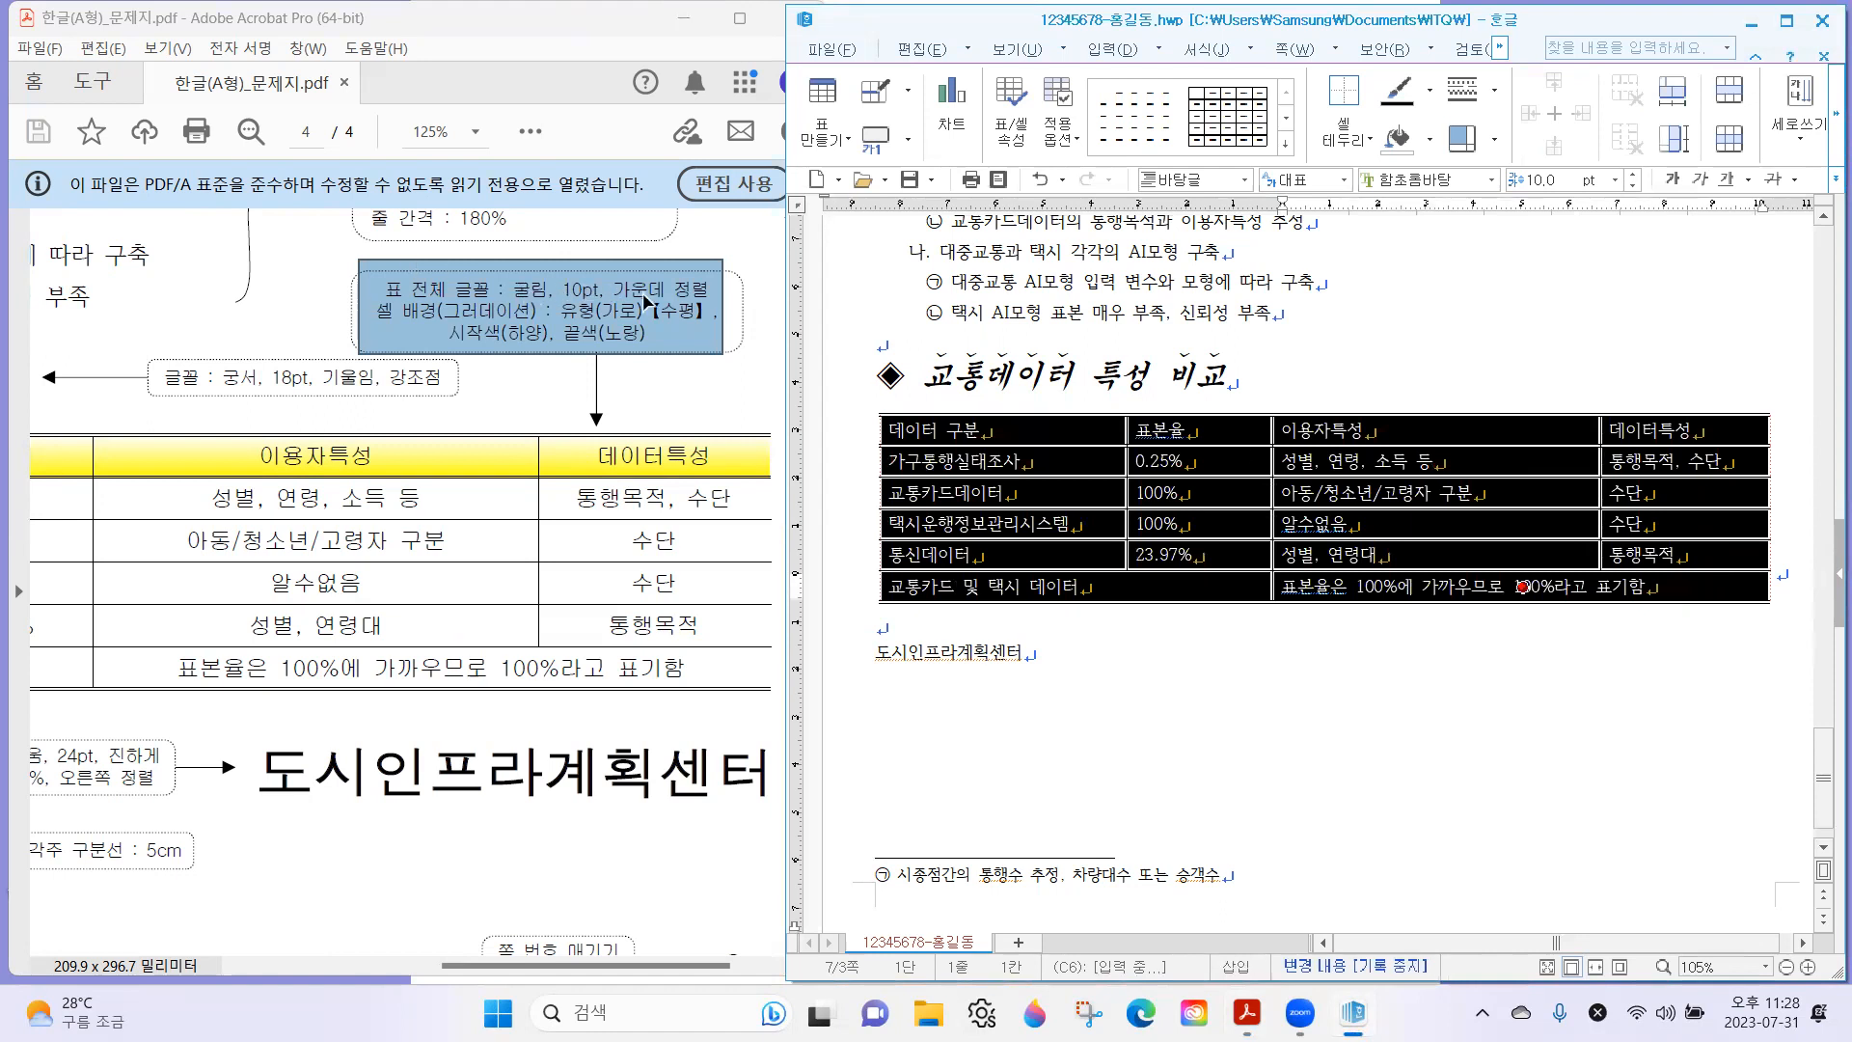
left_click(1452, 182)
type("굴림")
key("Return")
left_click(1545, 181)
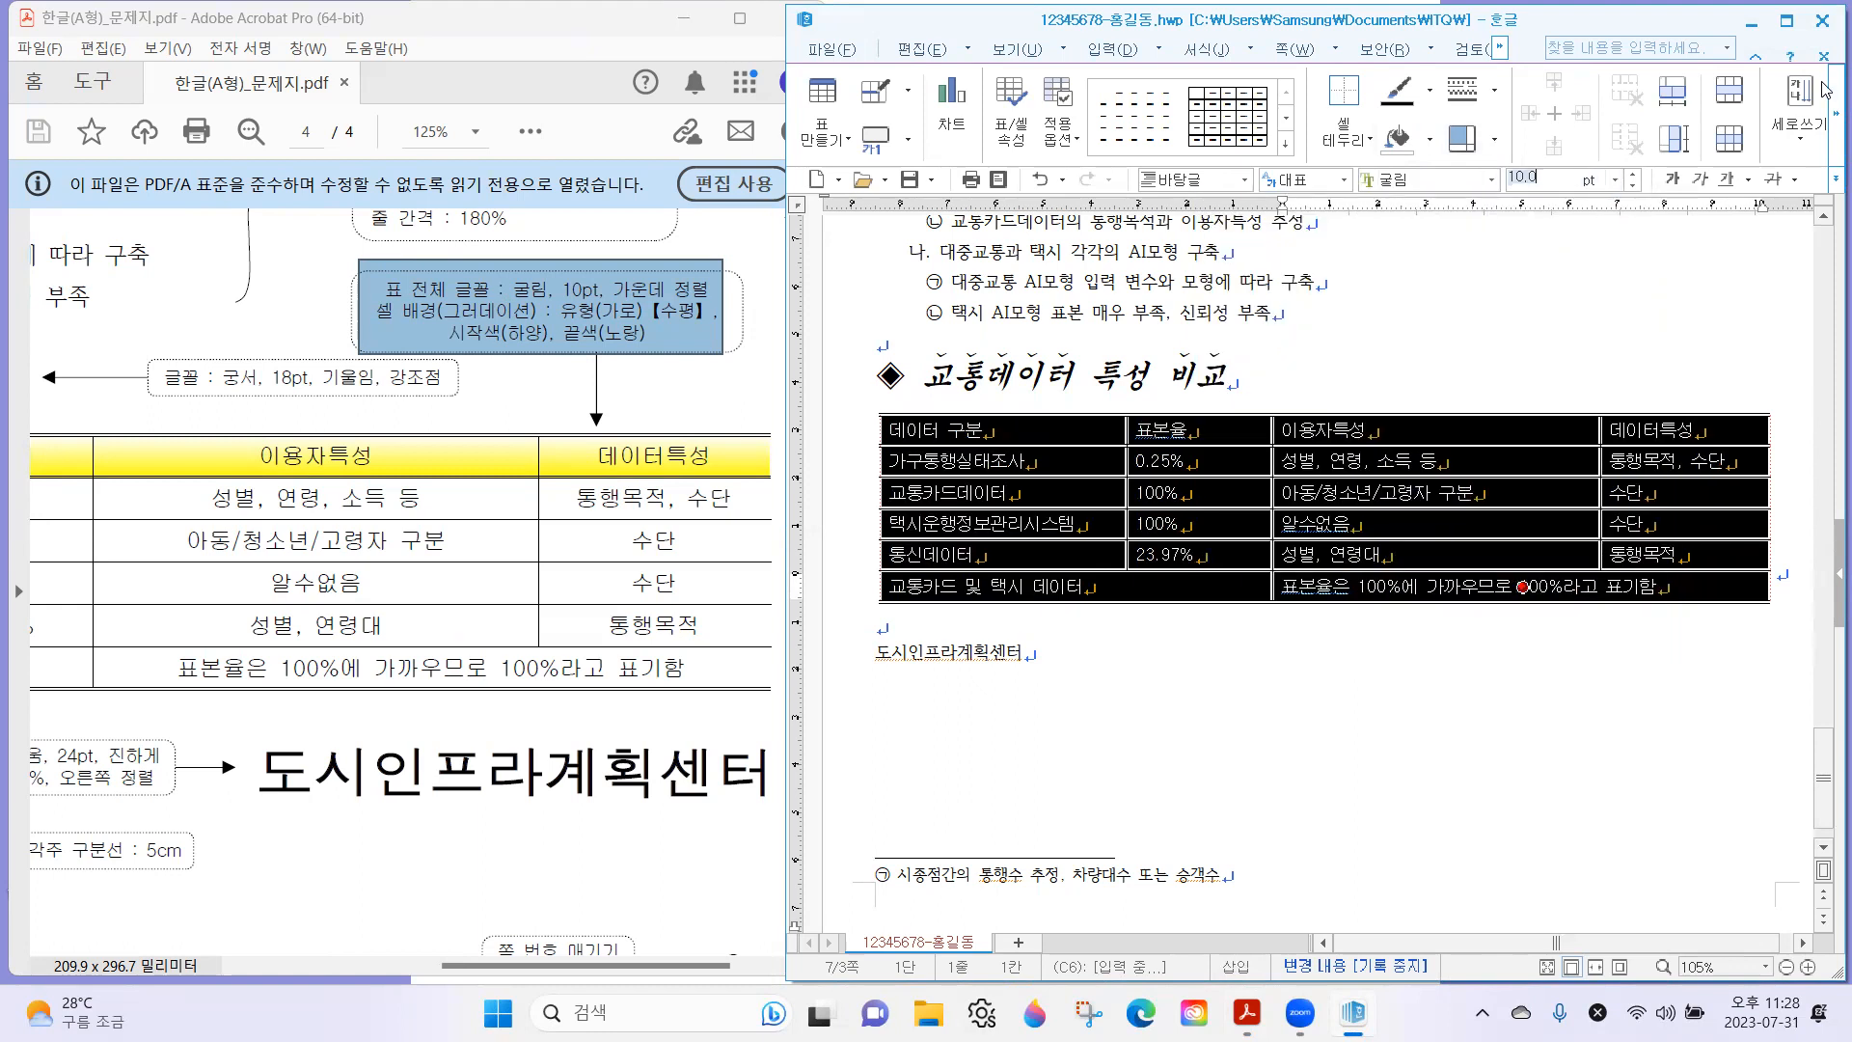
Center-align the text in all table cells, and return to the exam sheet's table formatting note.
left_click(1796, 27)
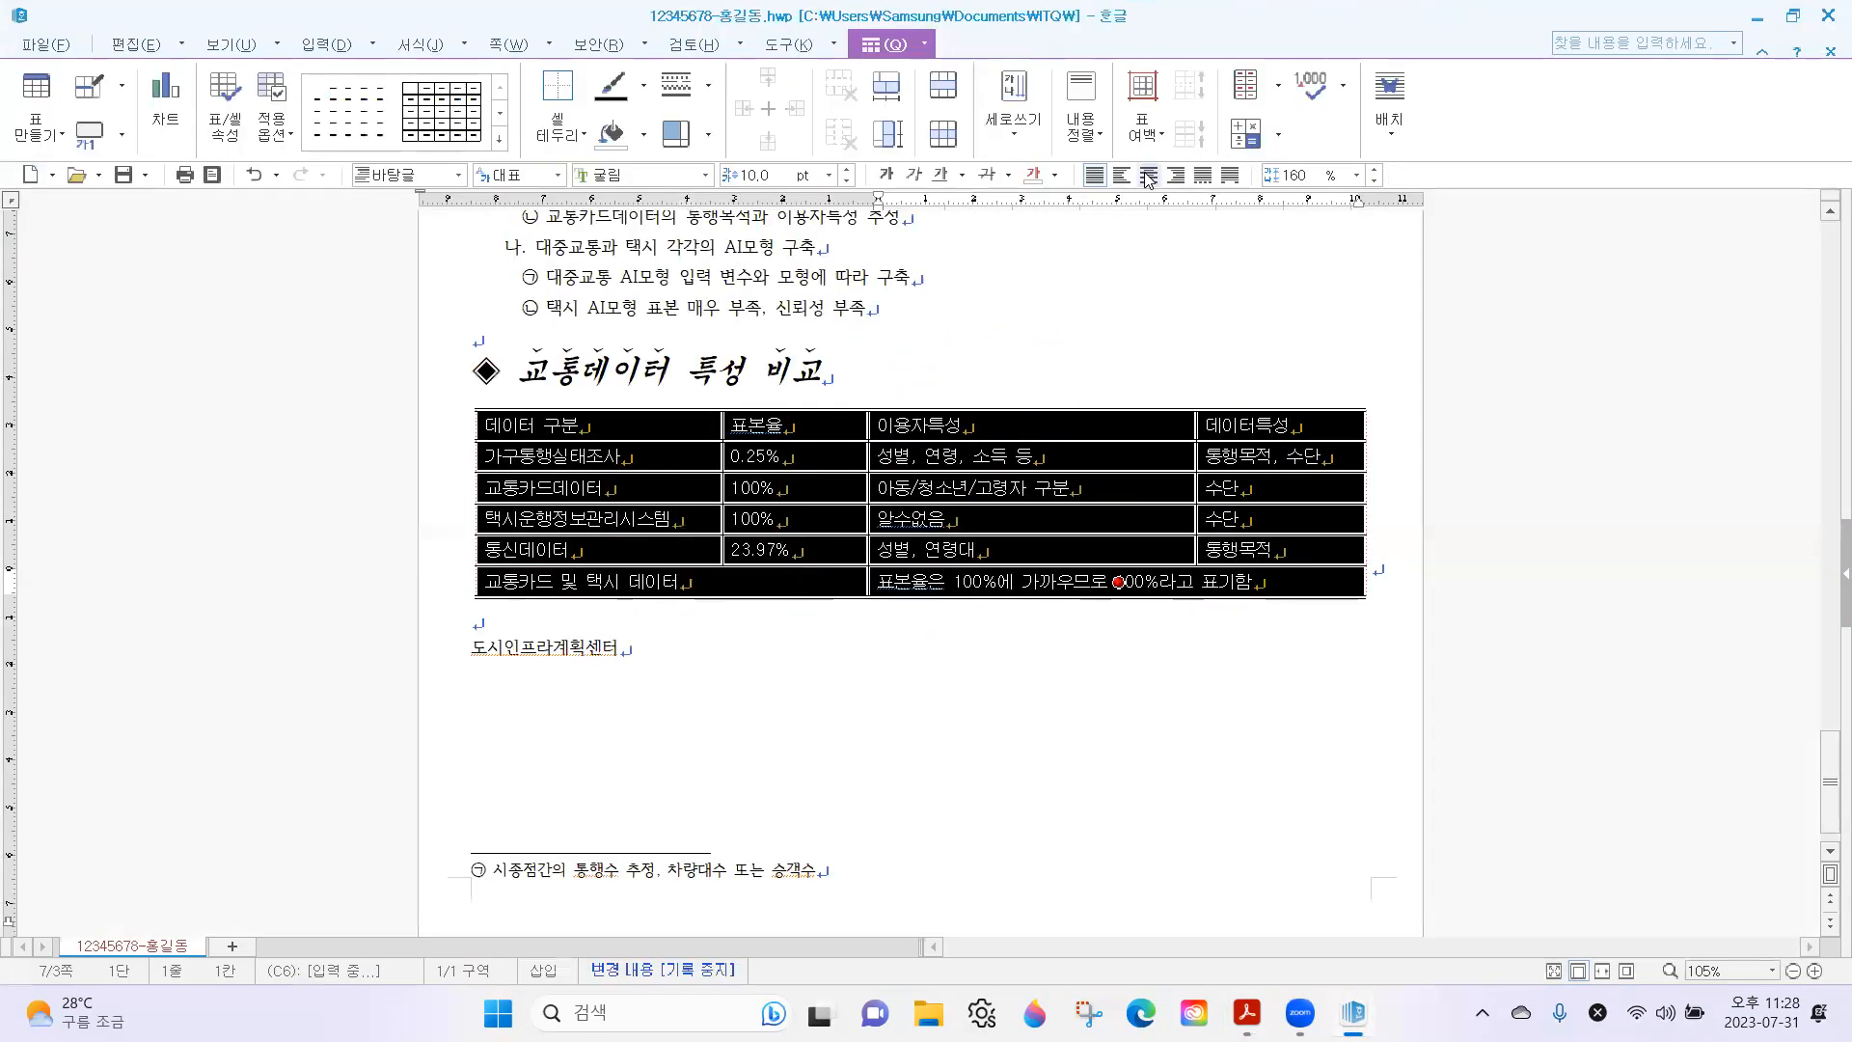
left_click(1148, 175)
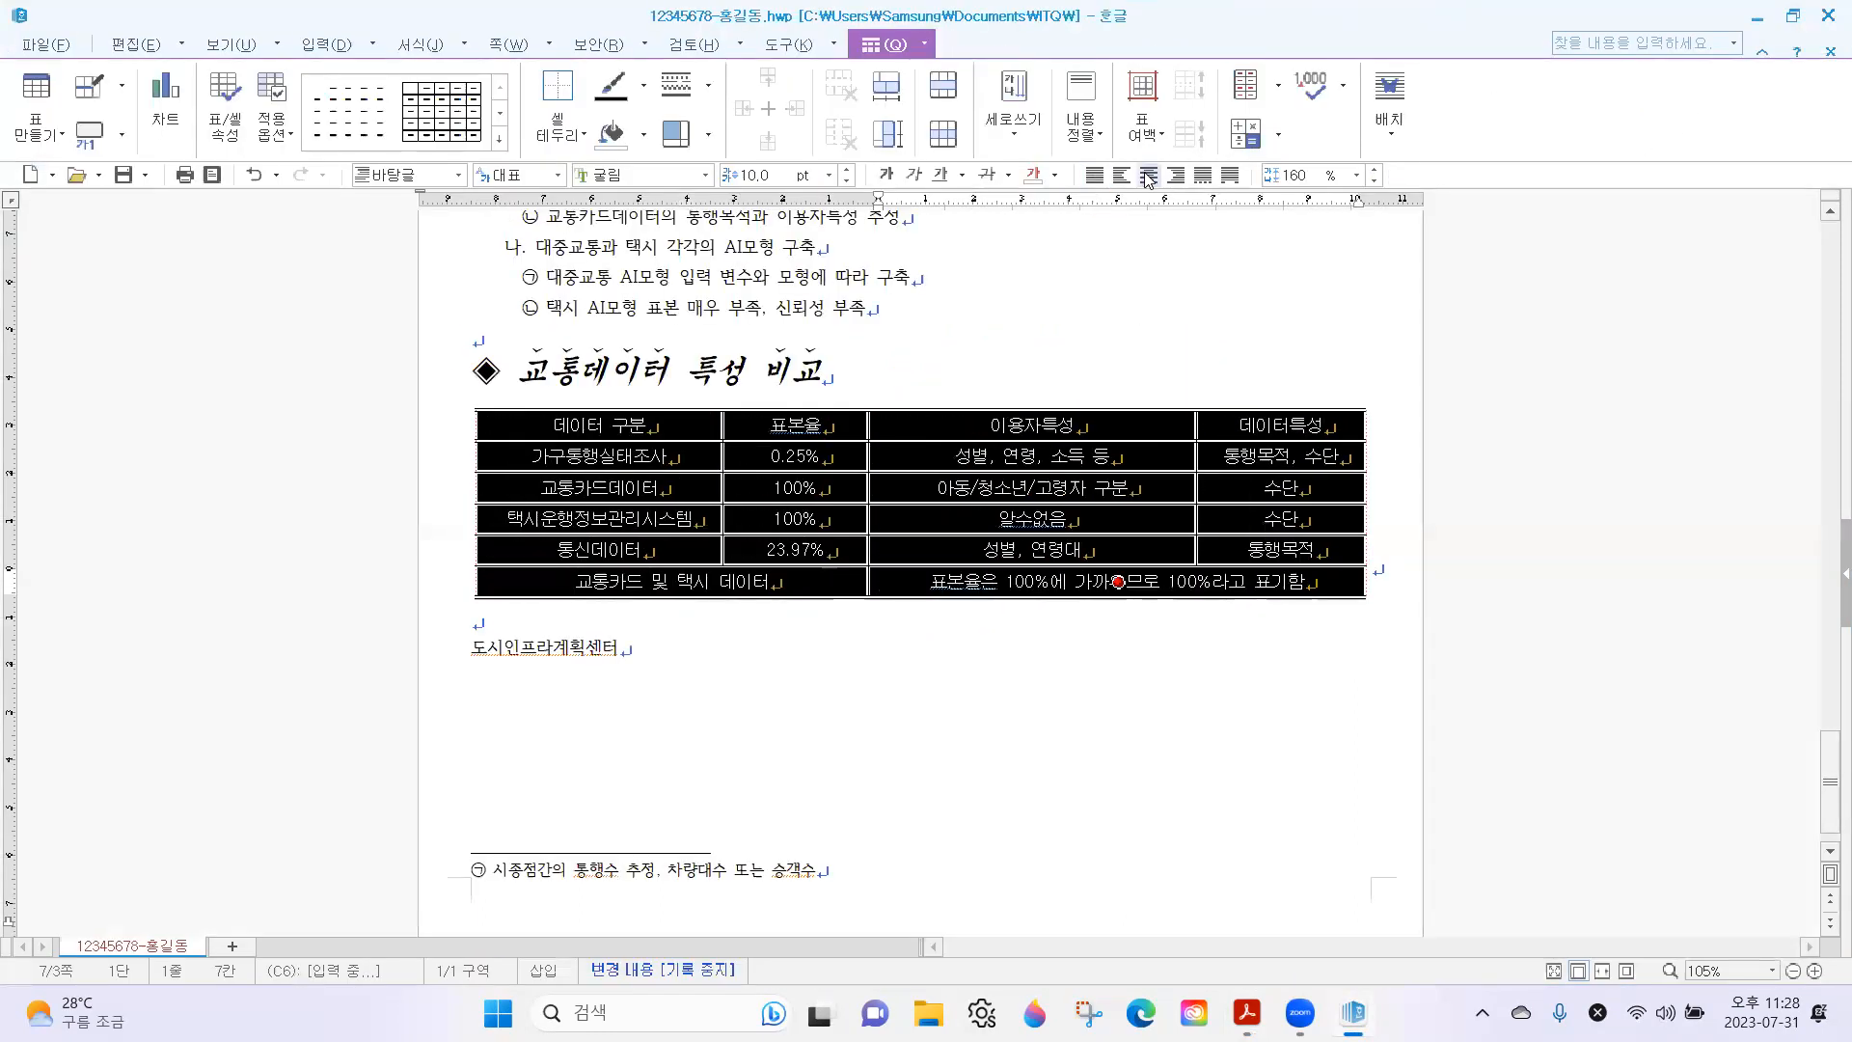
left_click(1792, 15)
left_click(540, 323)
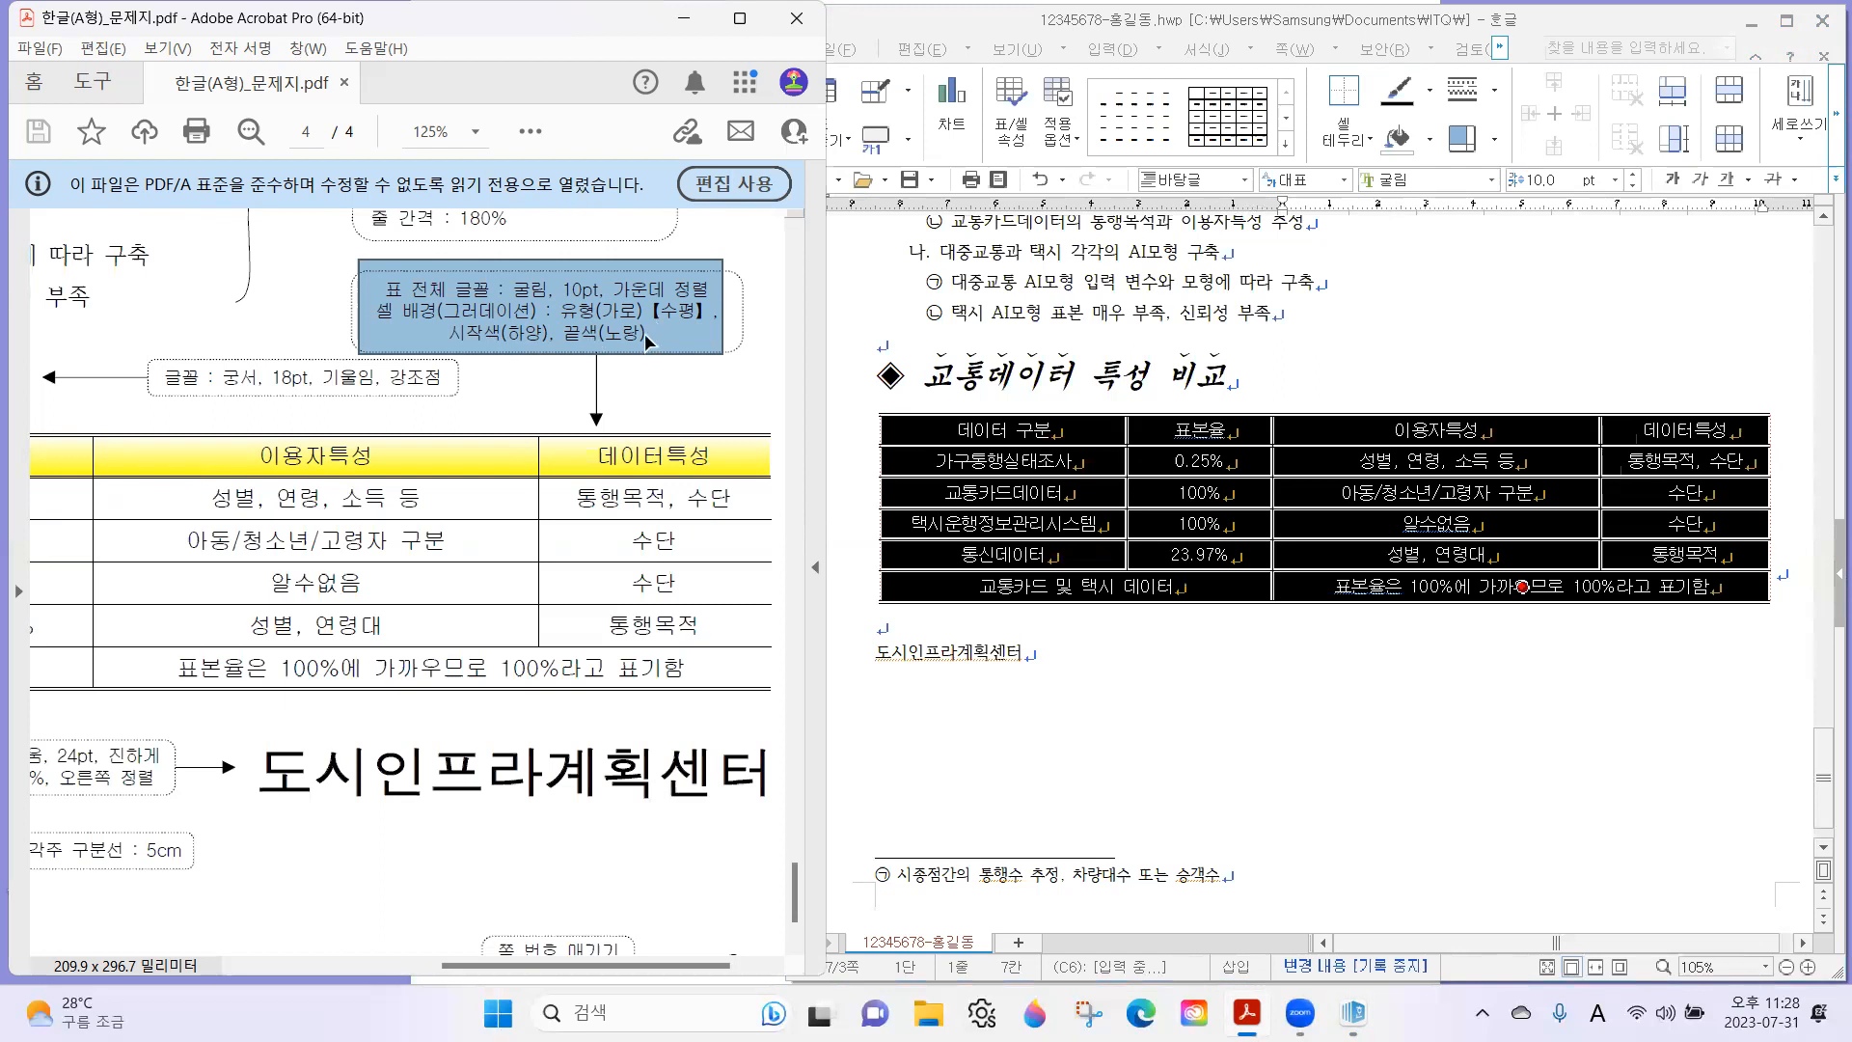
Select the table's header row and open its 셀 테두리/배경 settings with 각 셀마다 적용.
left_click(1006, 434)
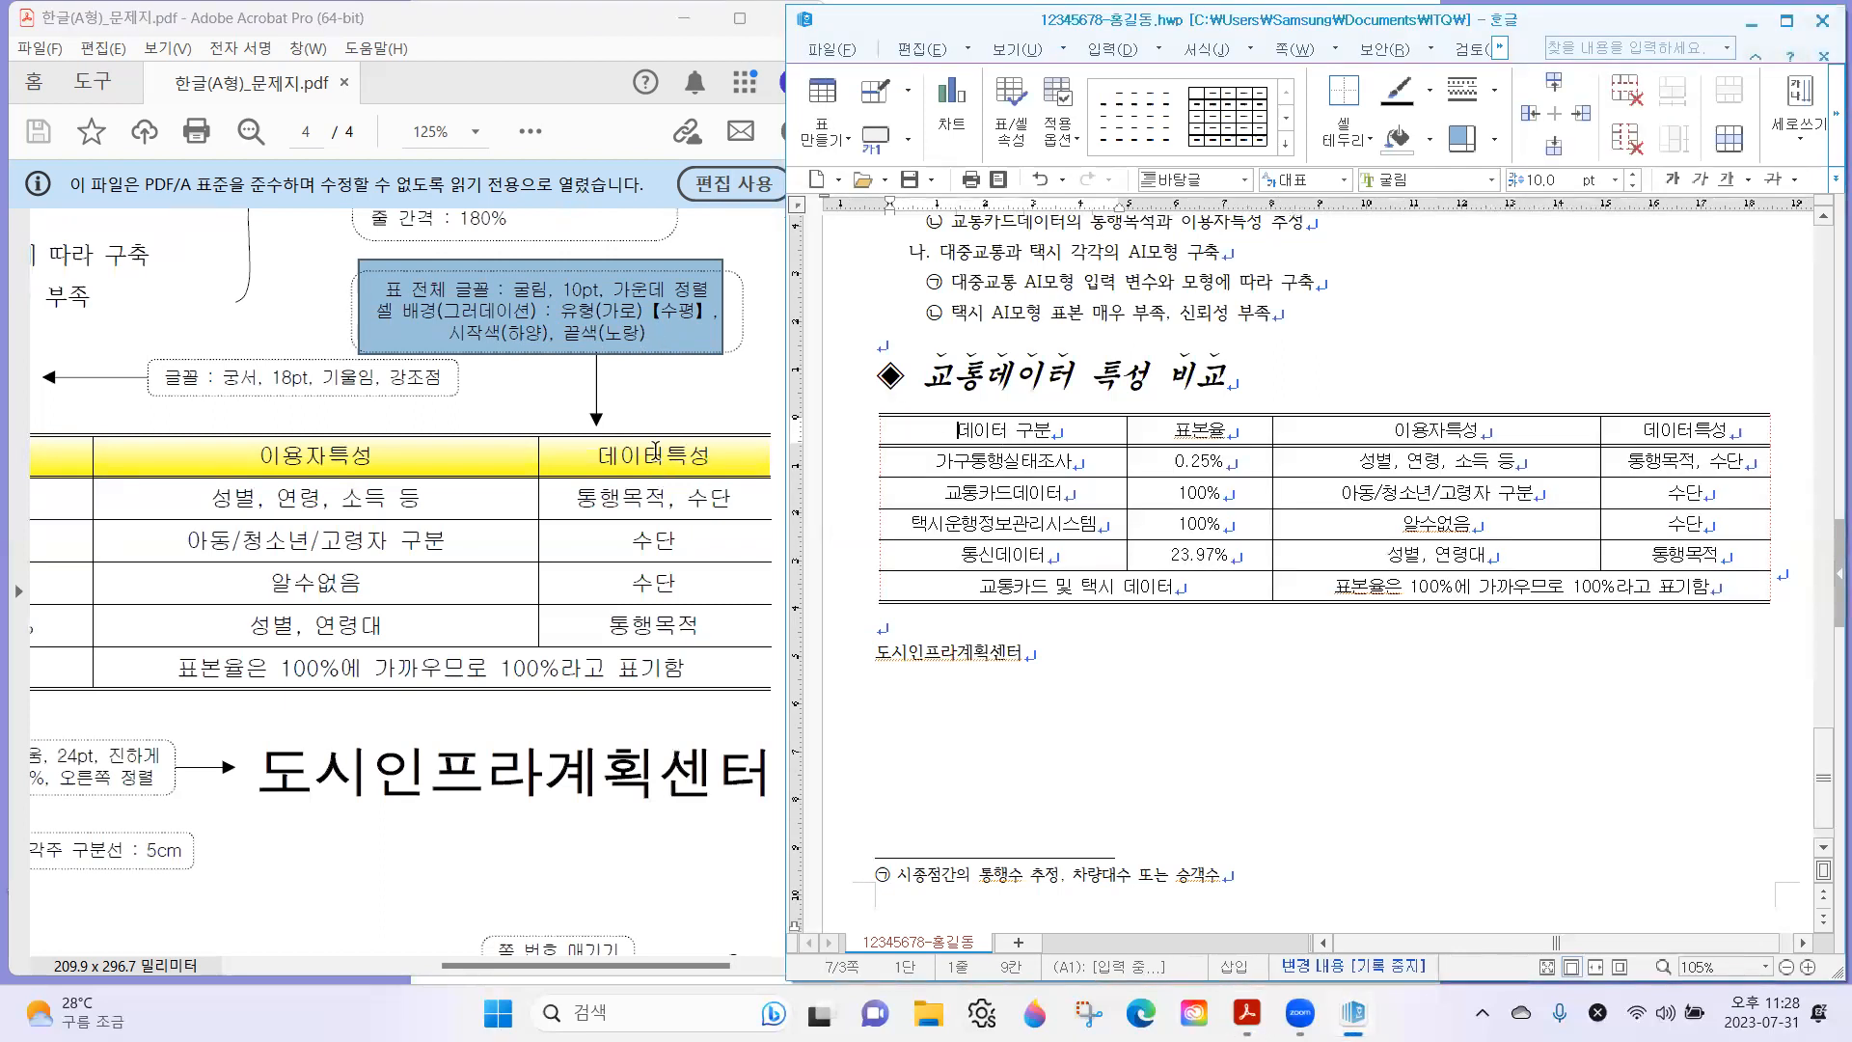
left_click_drag(653, 460, 119, 464)
left_click(1038, 424)
left_click(670, 453)
left_click_drag(1027, 430, 1629, 584)
left_click_drag(1615, 424, 1615, 424)
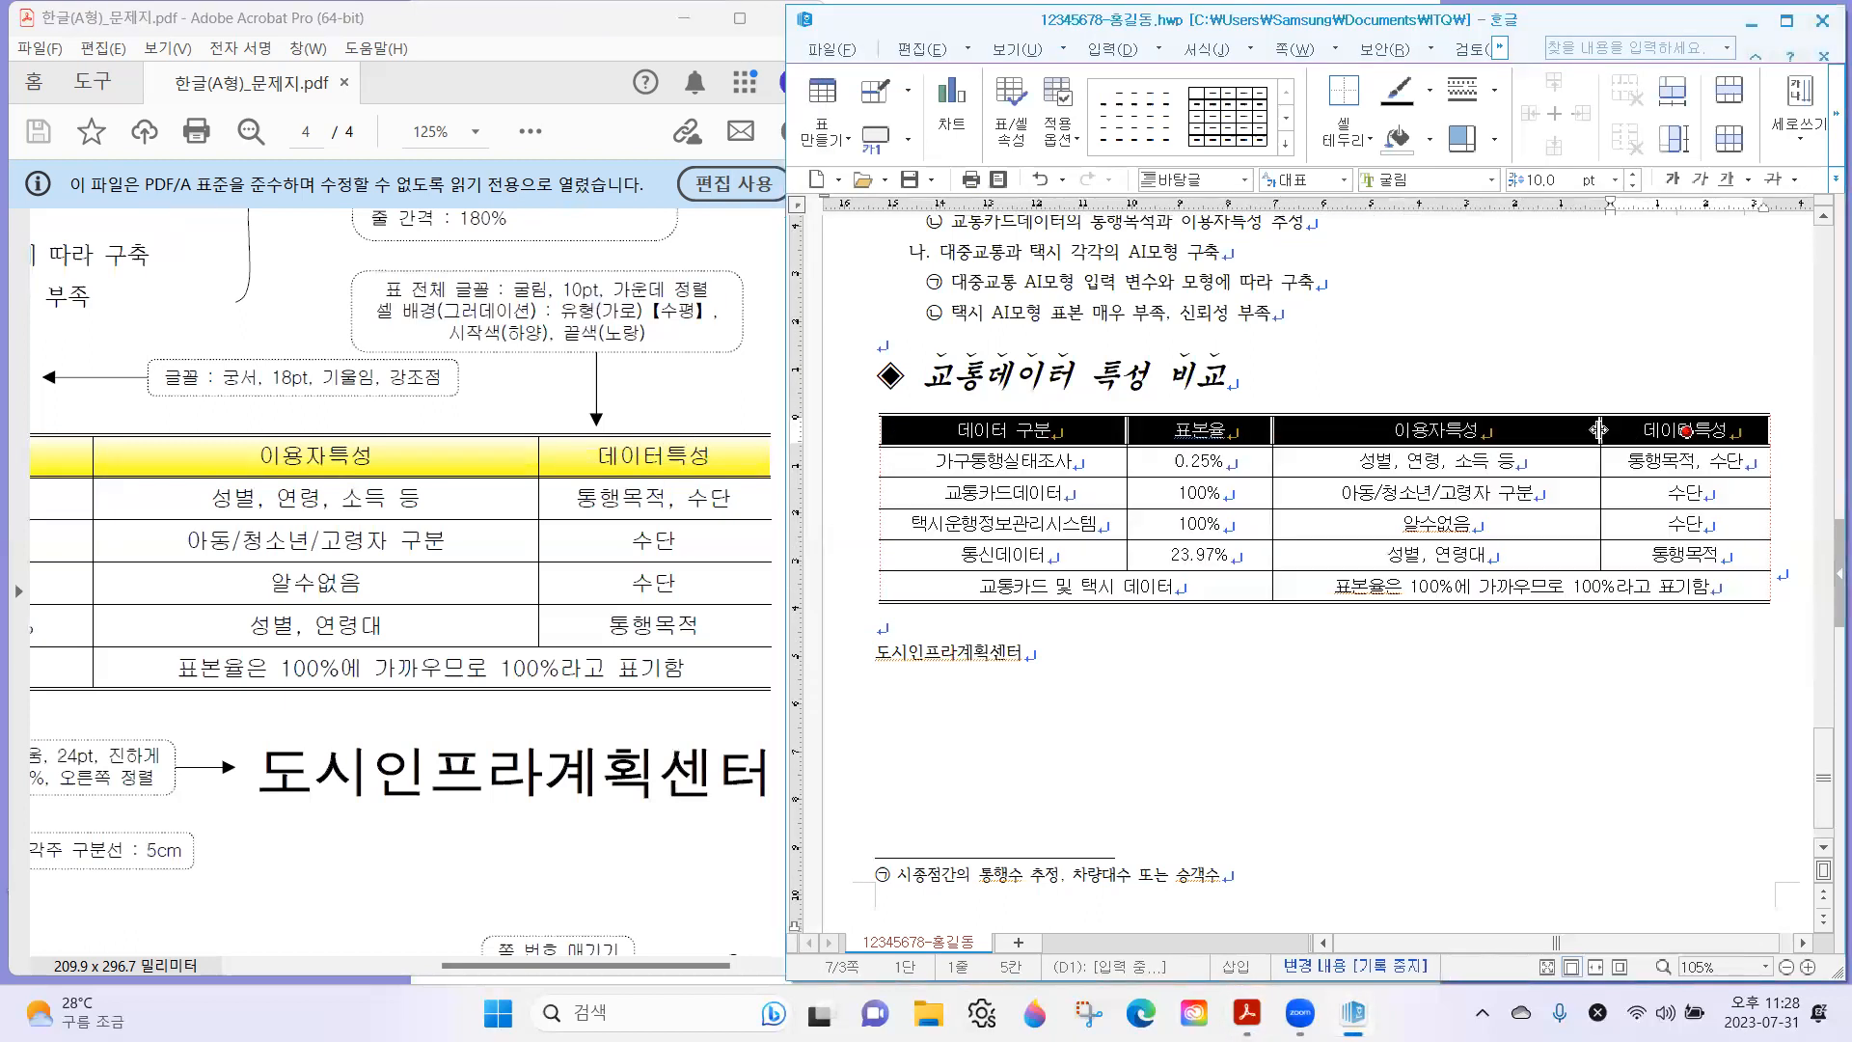
right_click(1529, 431)
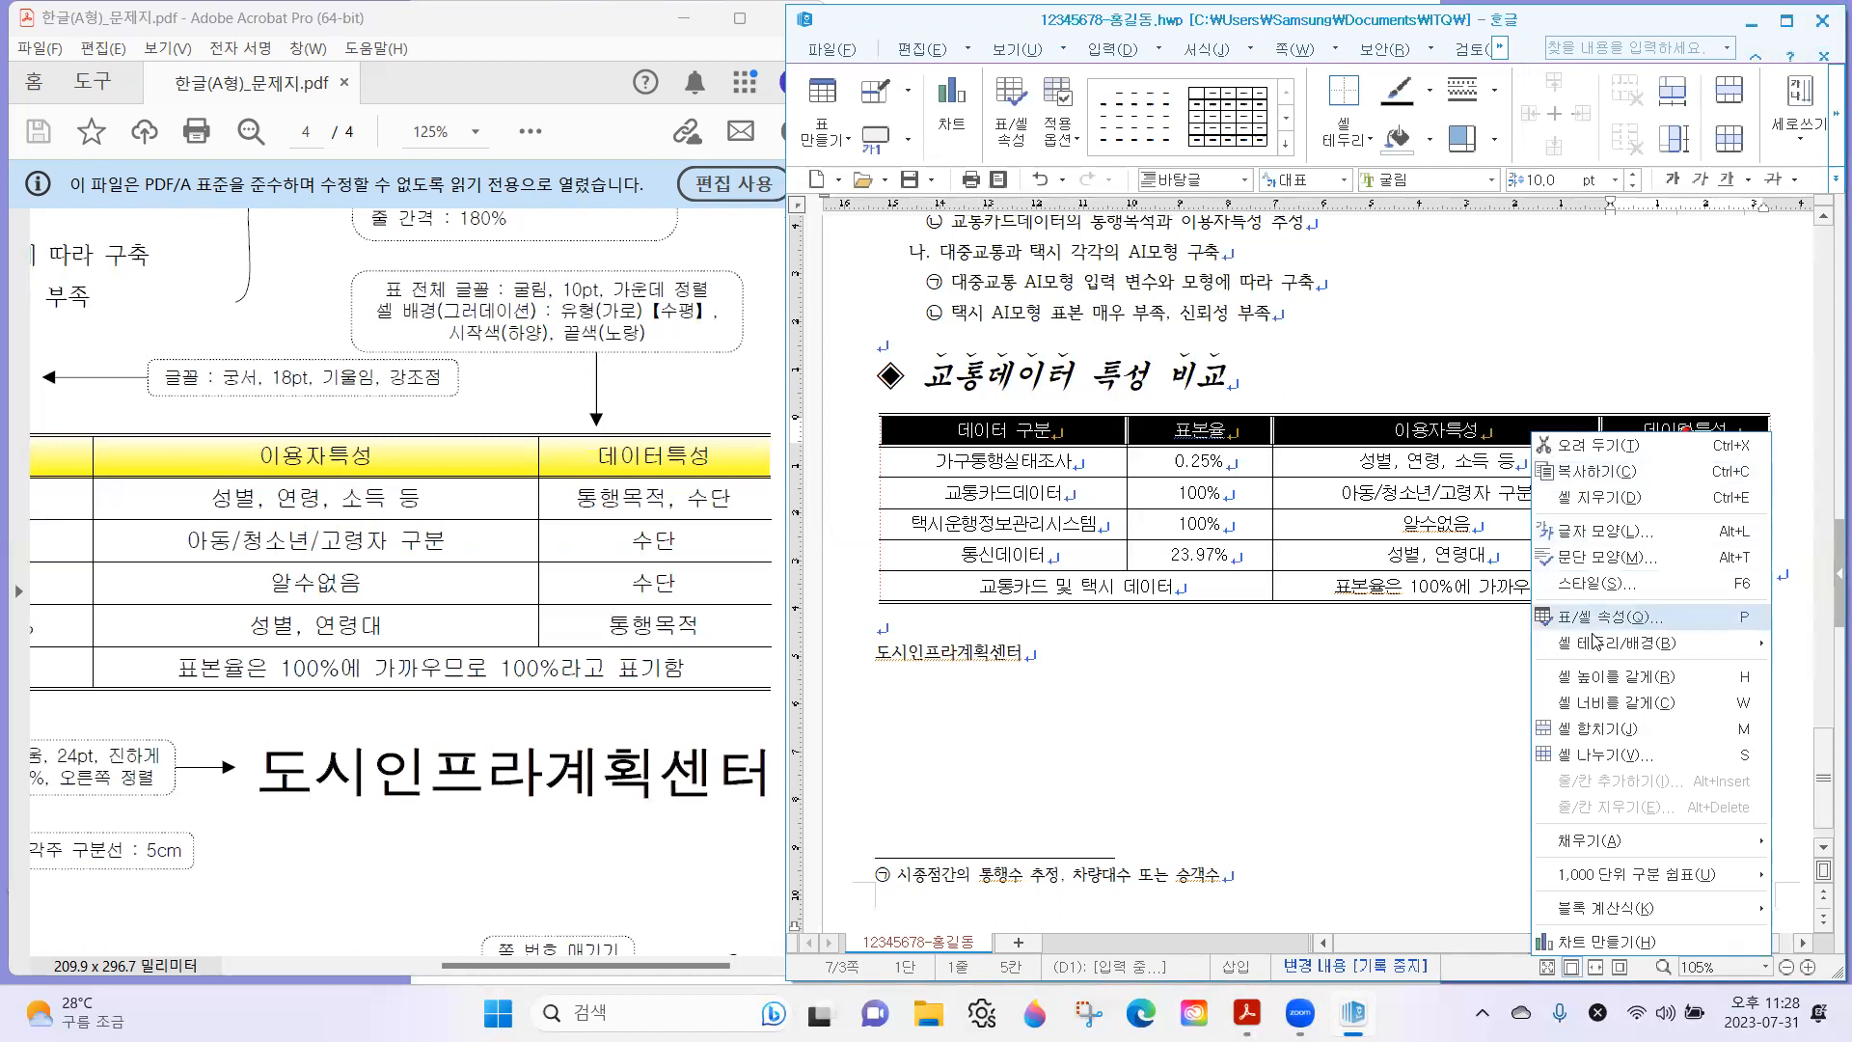
mouse_move(1598, 644)
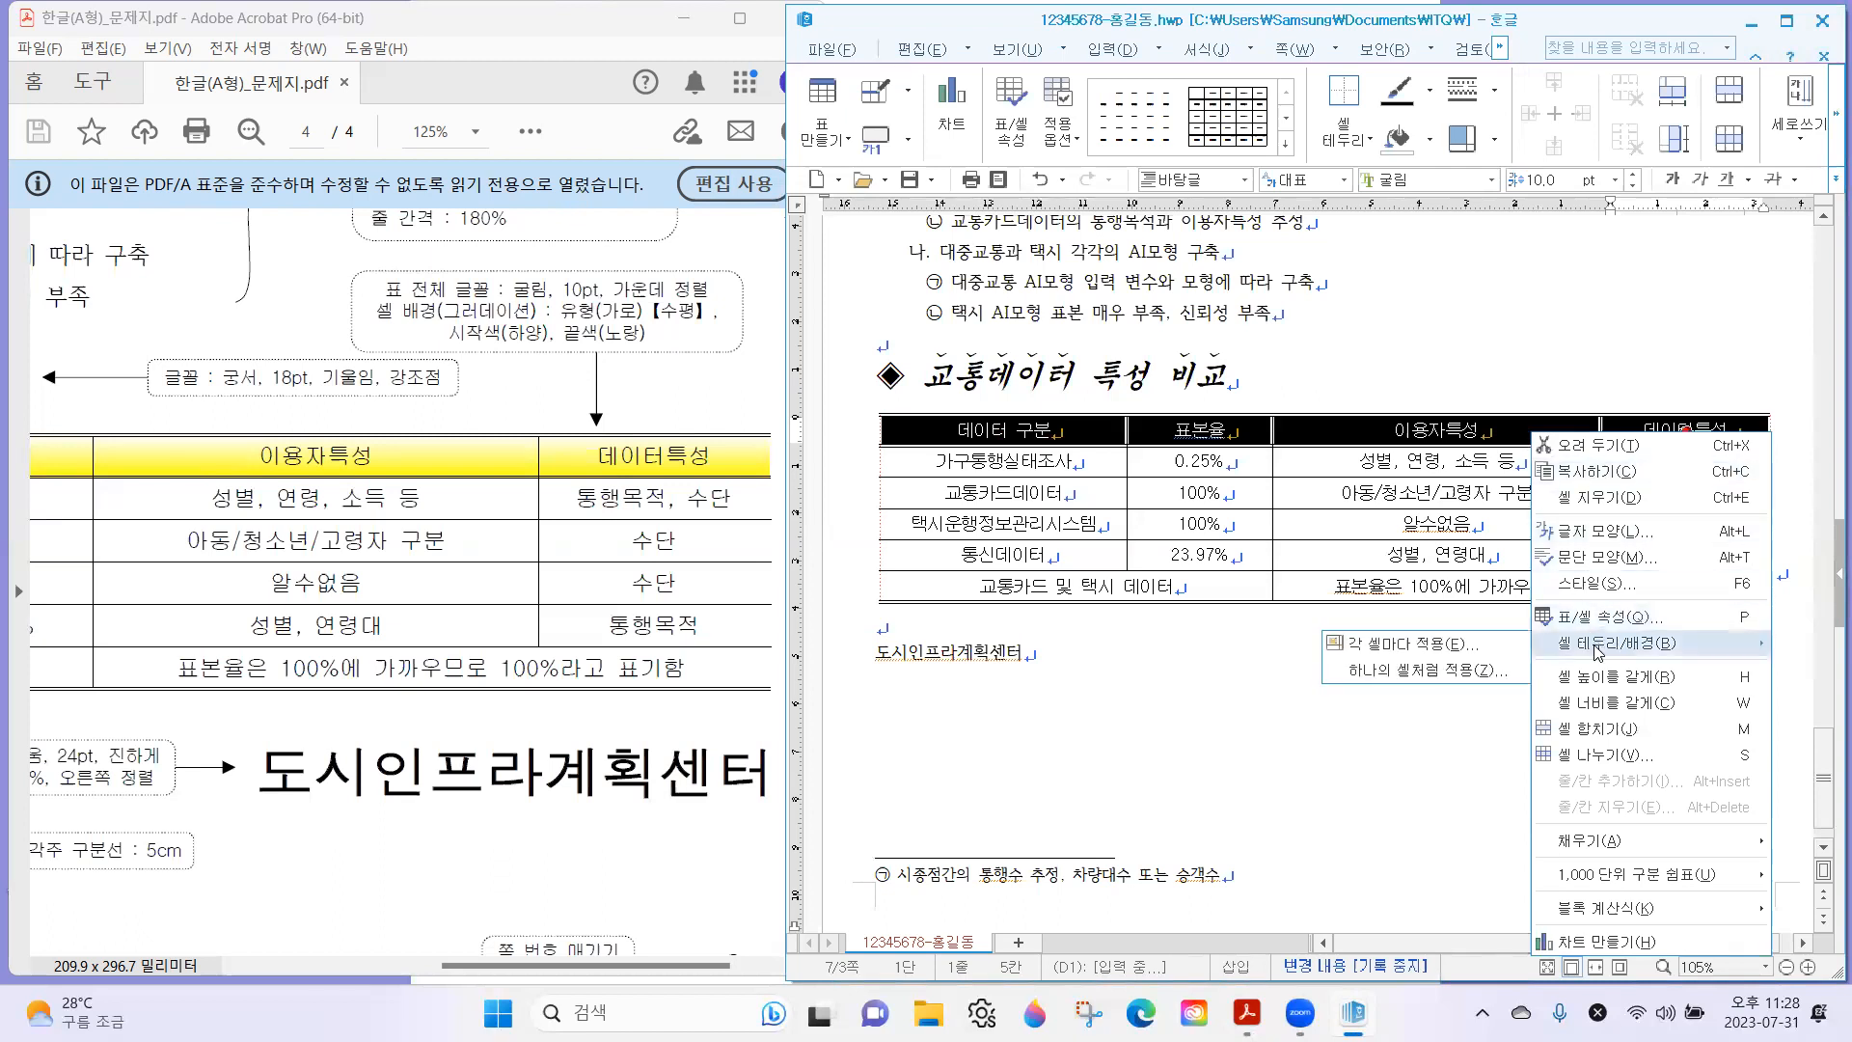
left_click(1423, 657)
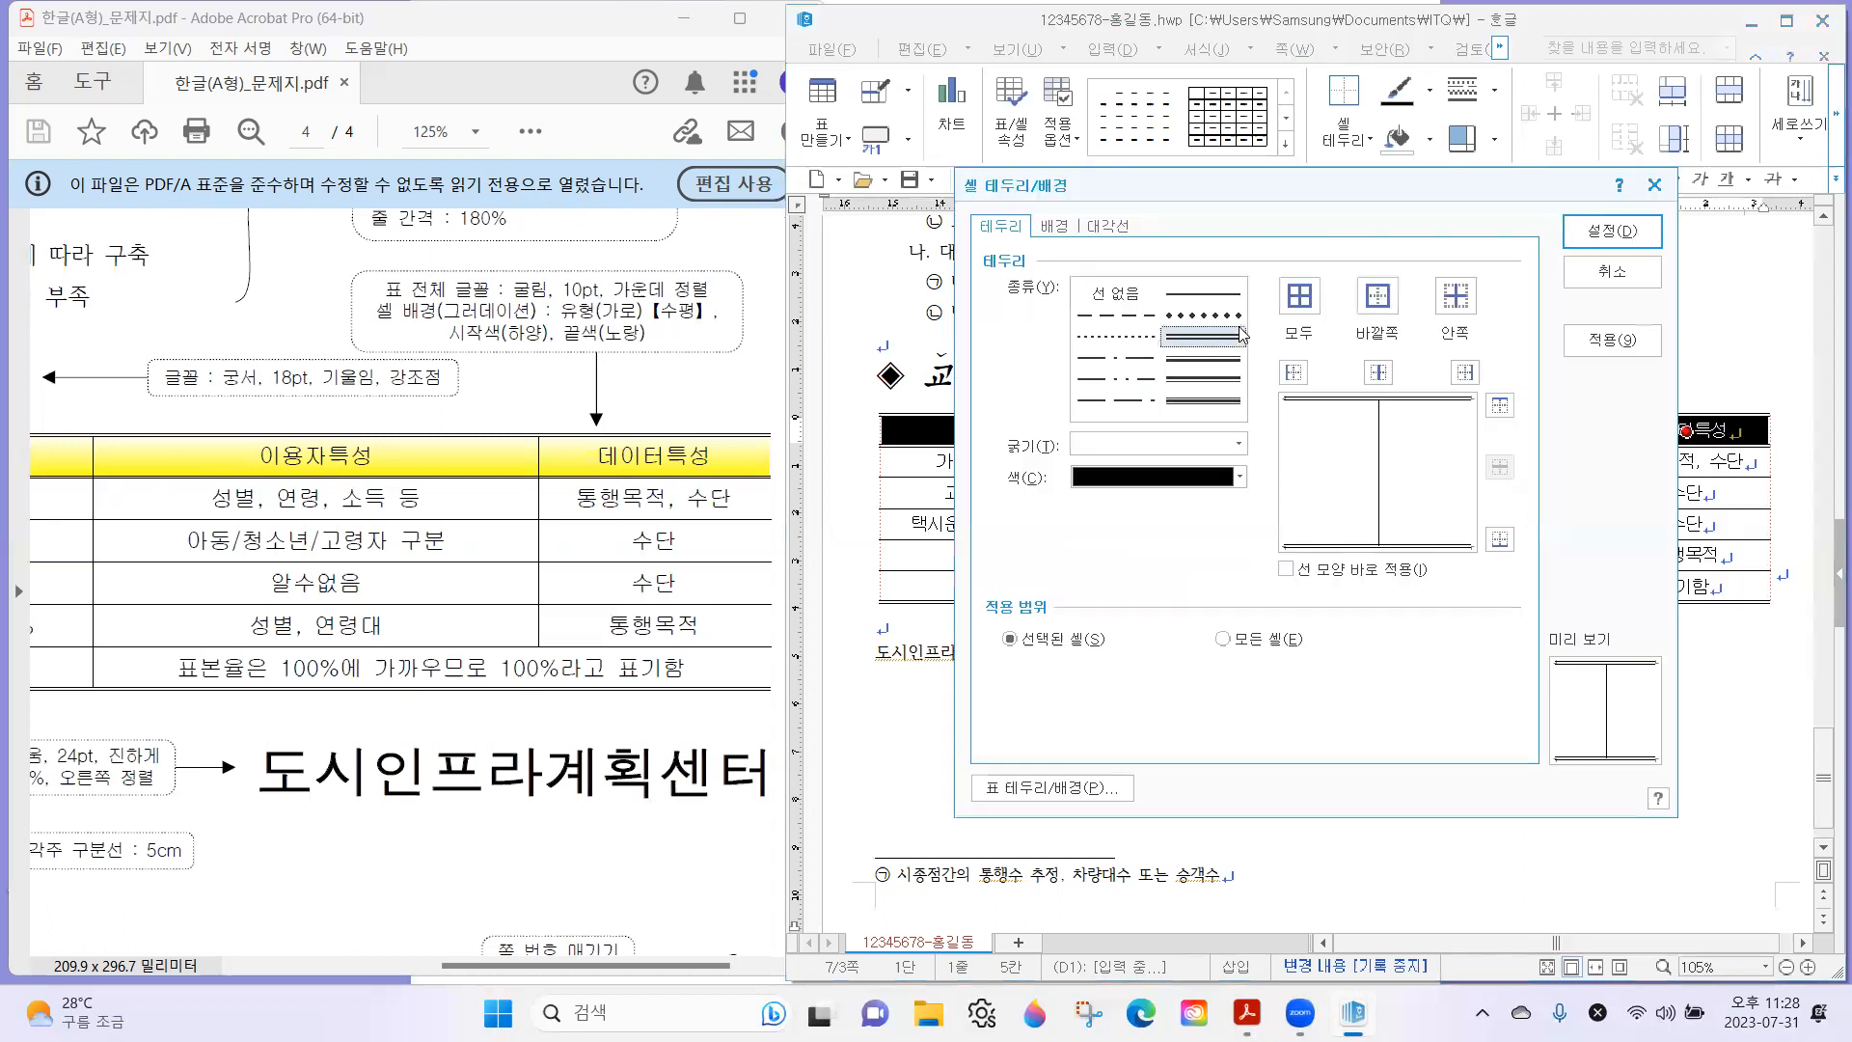
Fill the table's header row with a 수평 gradient background, using white as the start color and yellow as the end color.
left_click(1045, 228)
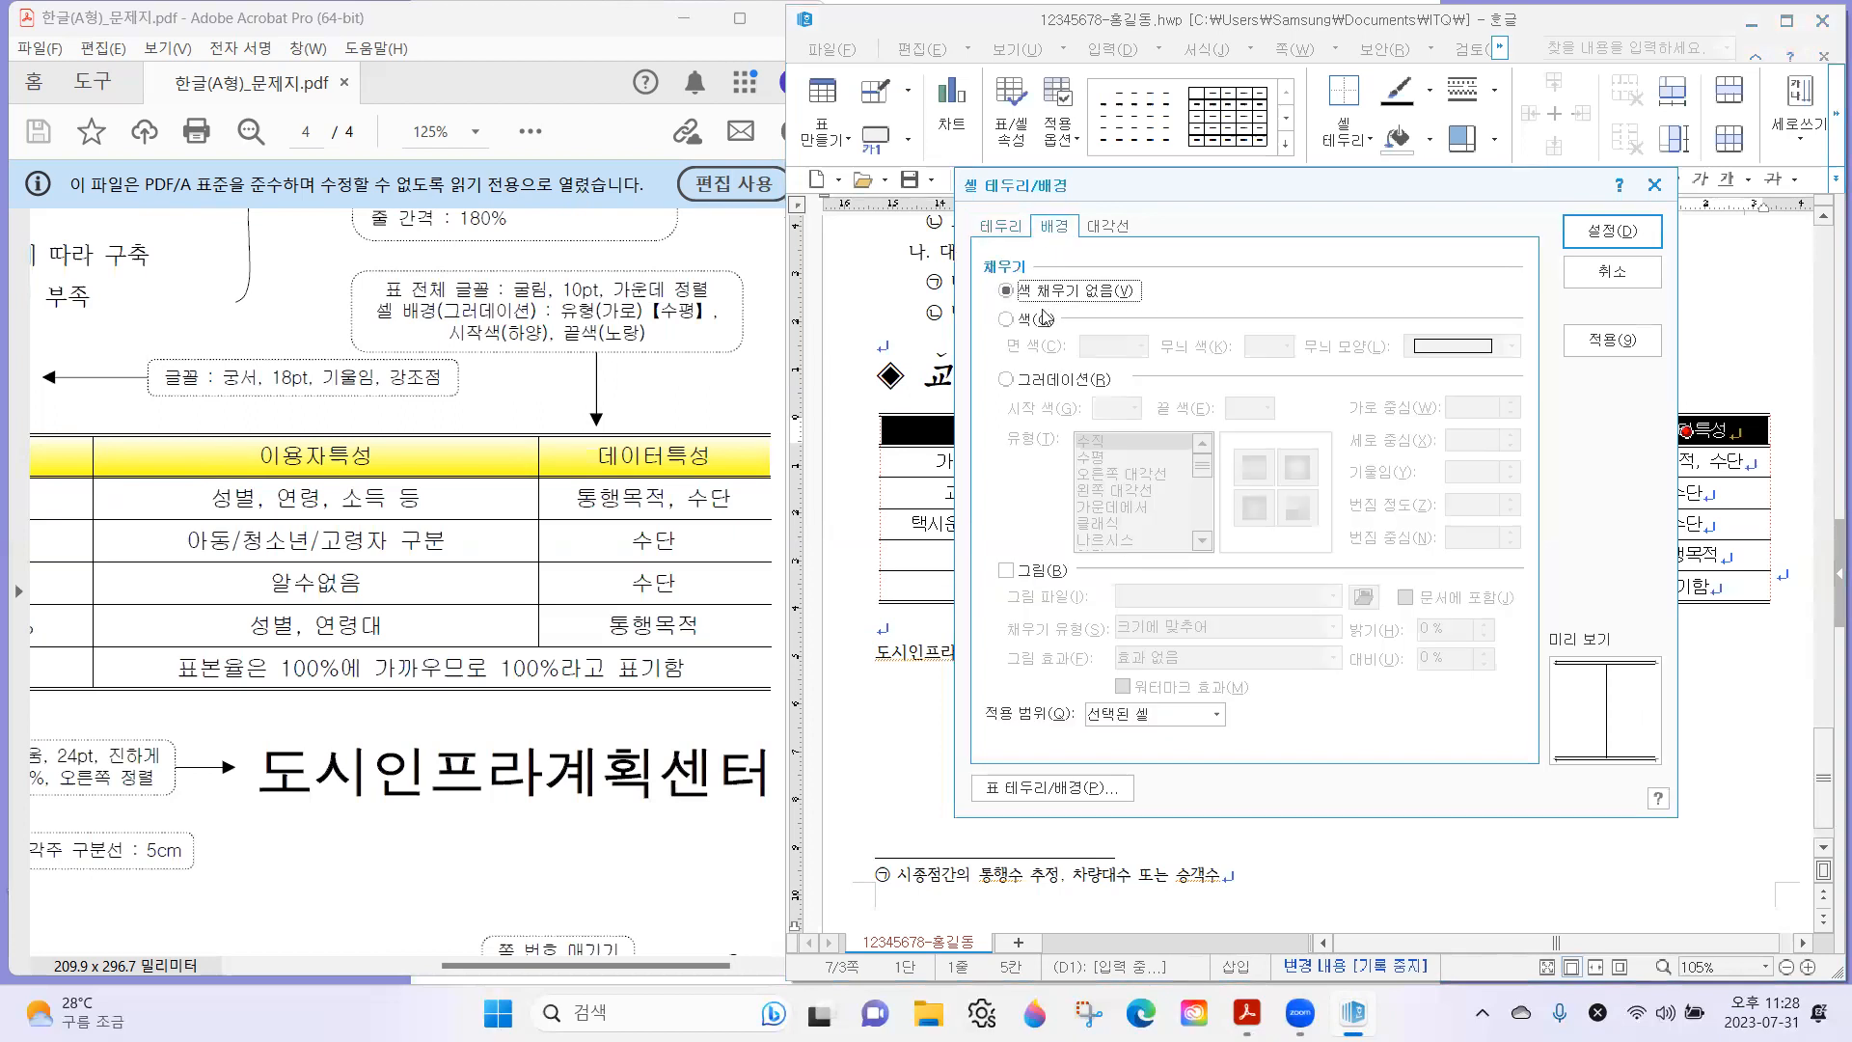
left_click(1042, 385)
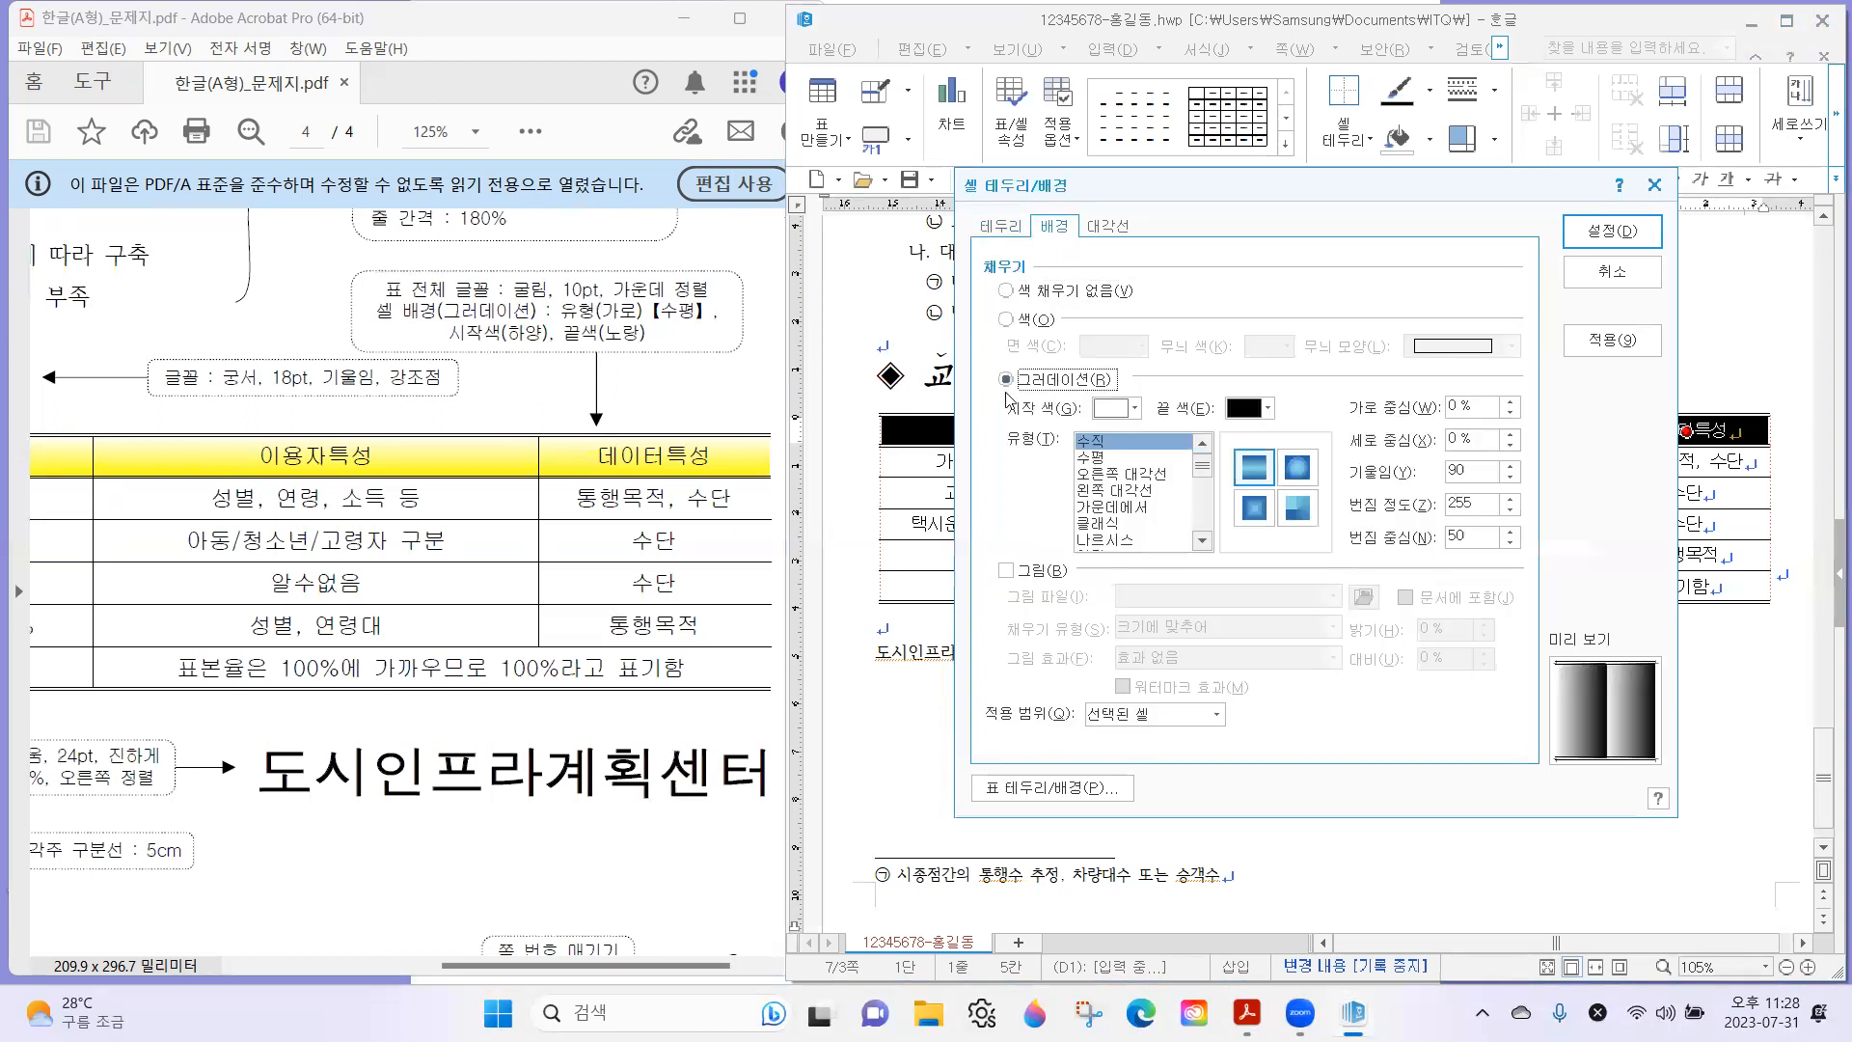
left_click(1098, 409)
left_click(1116, 409)
left_click(1117, 409)
left_click(1266, 409)
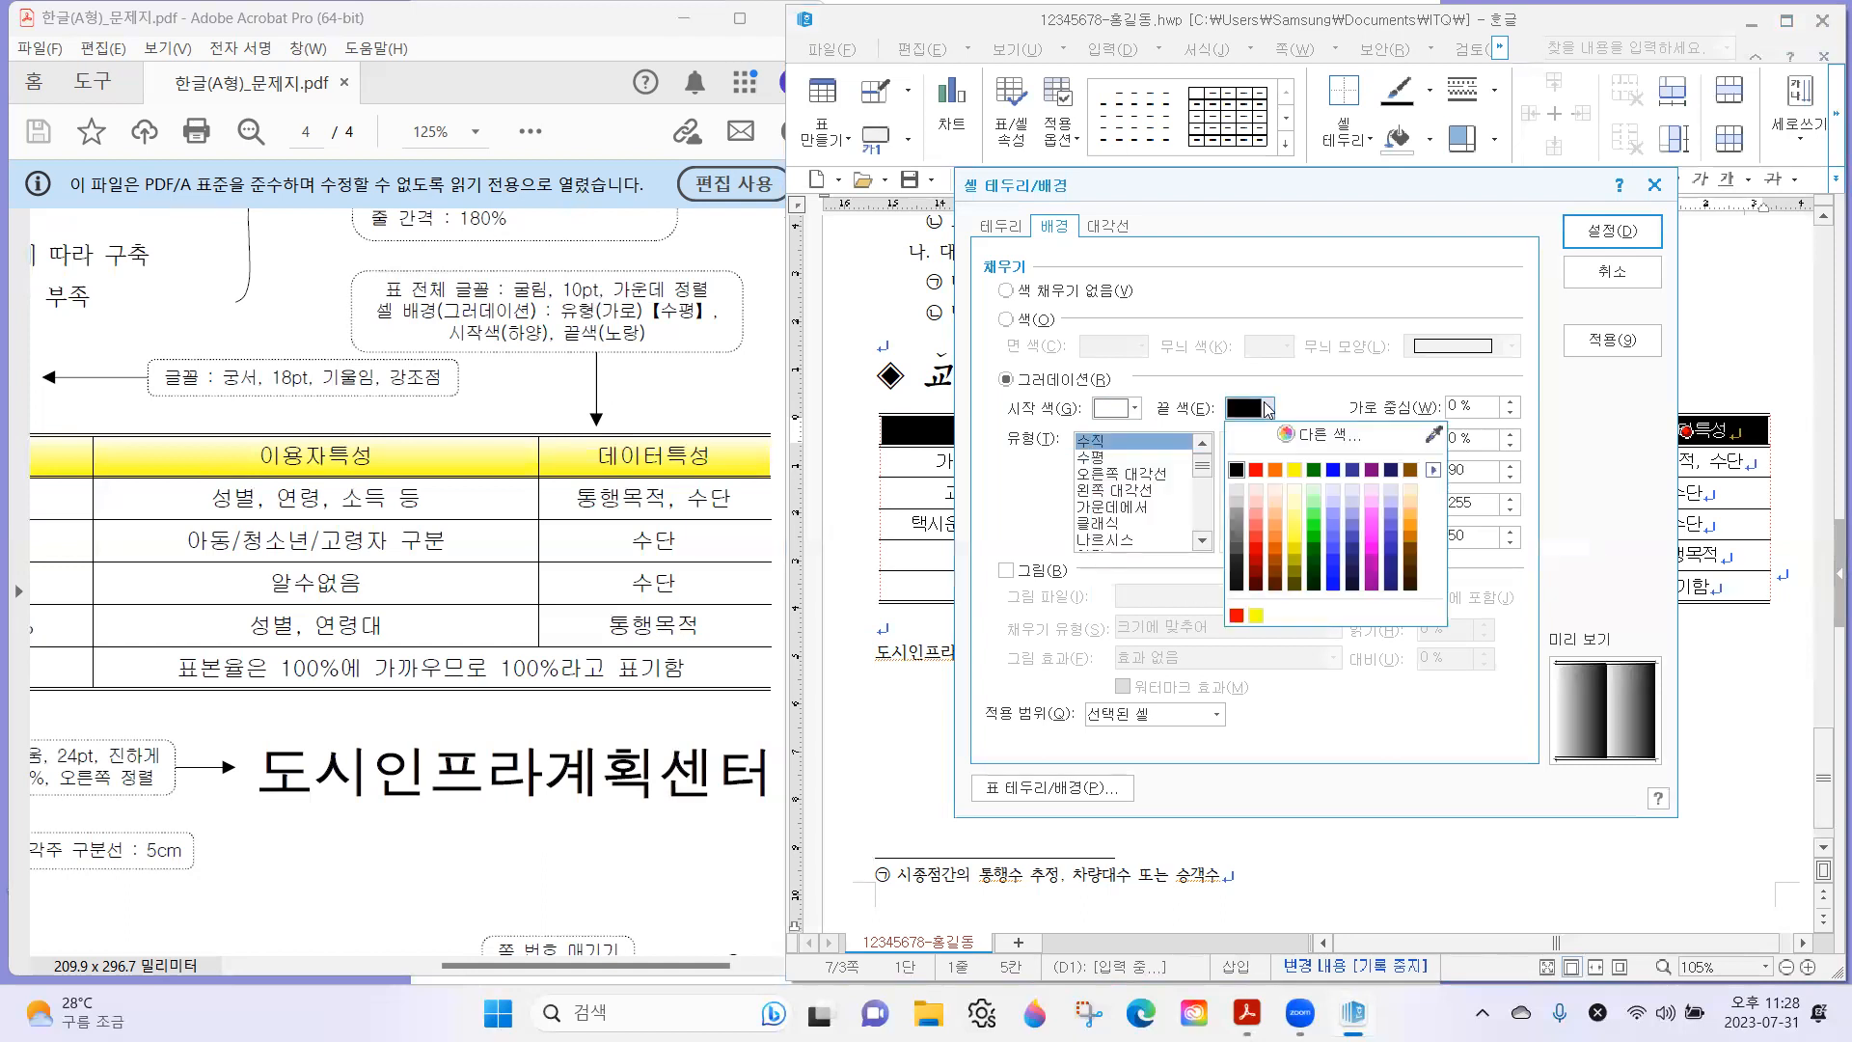
left_click(1294, 467)
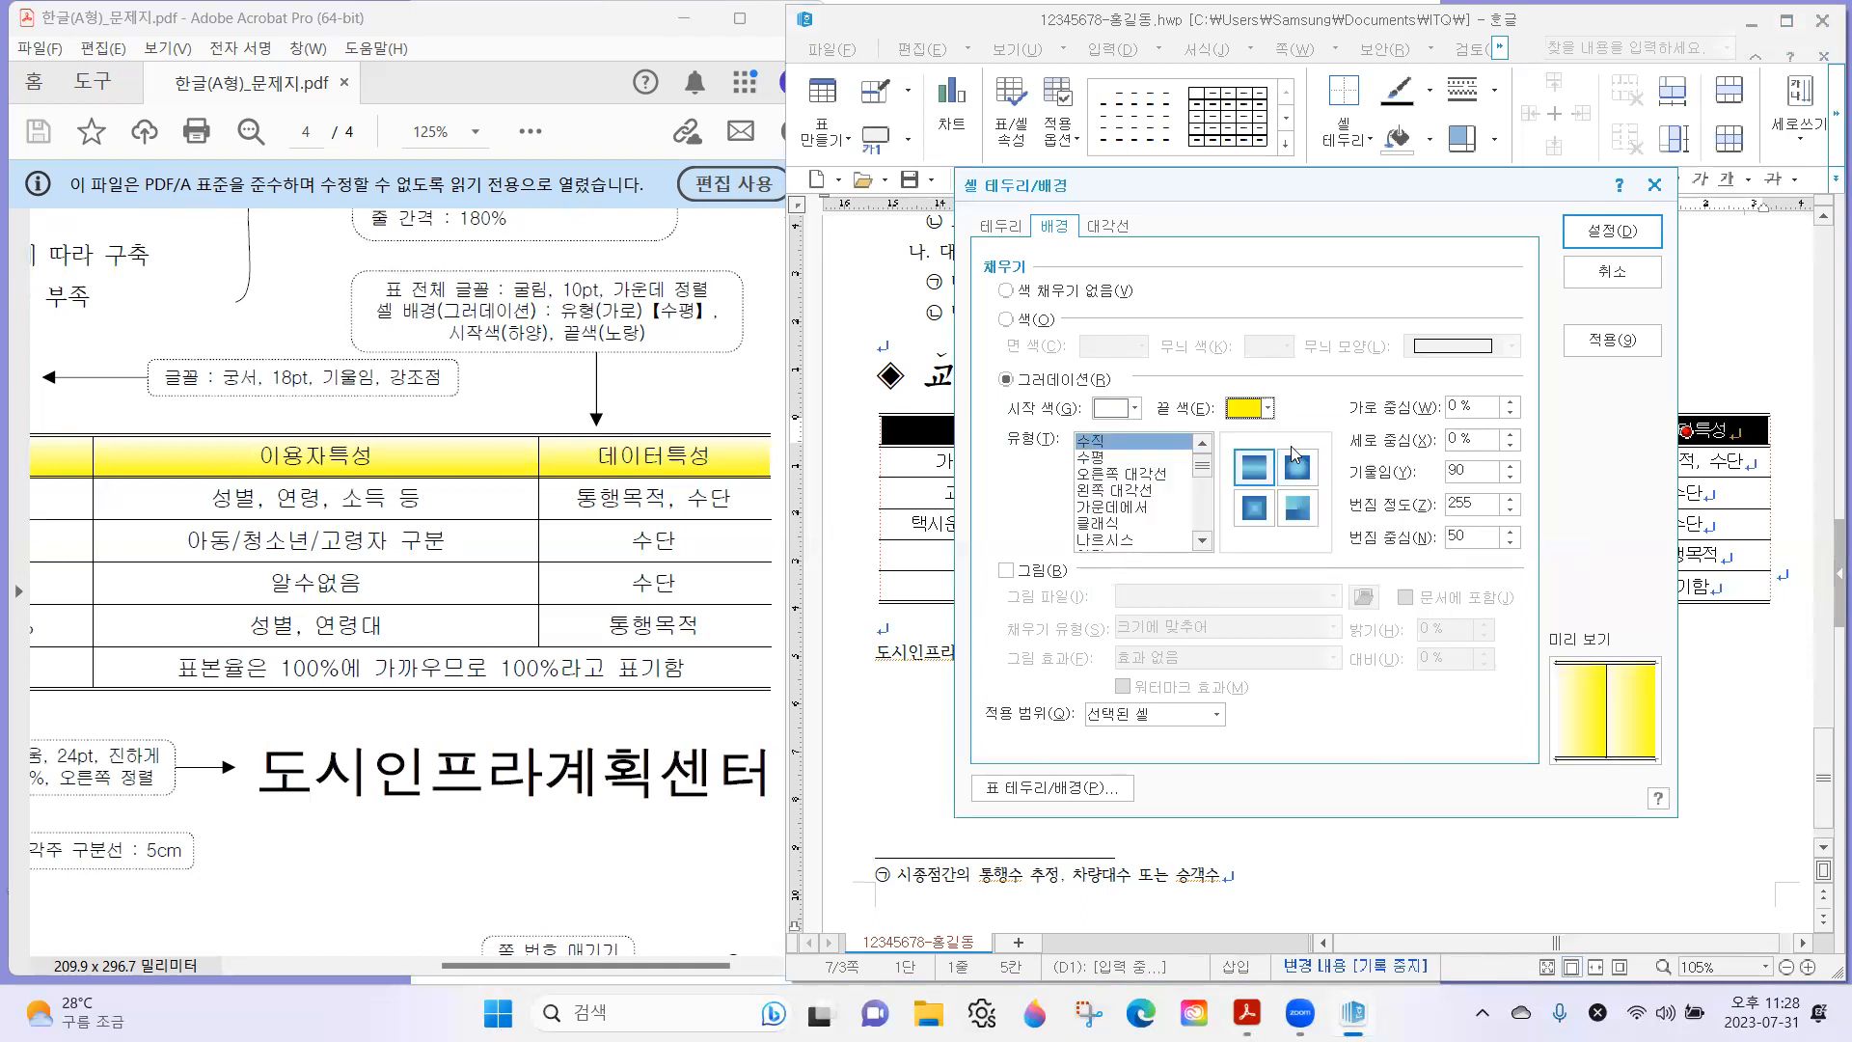
left_click(1100, 457)
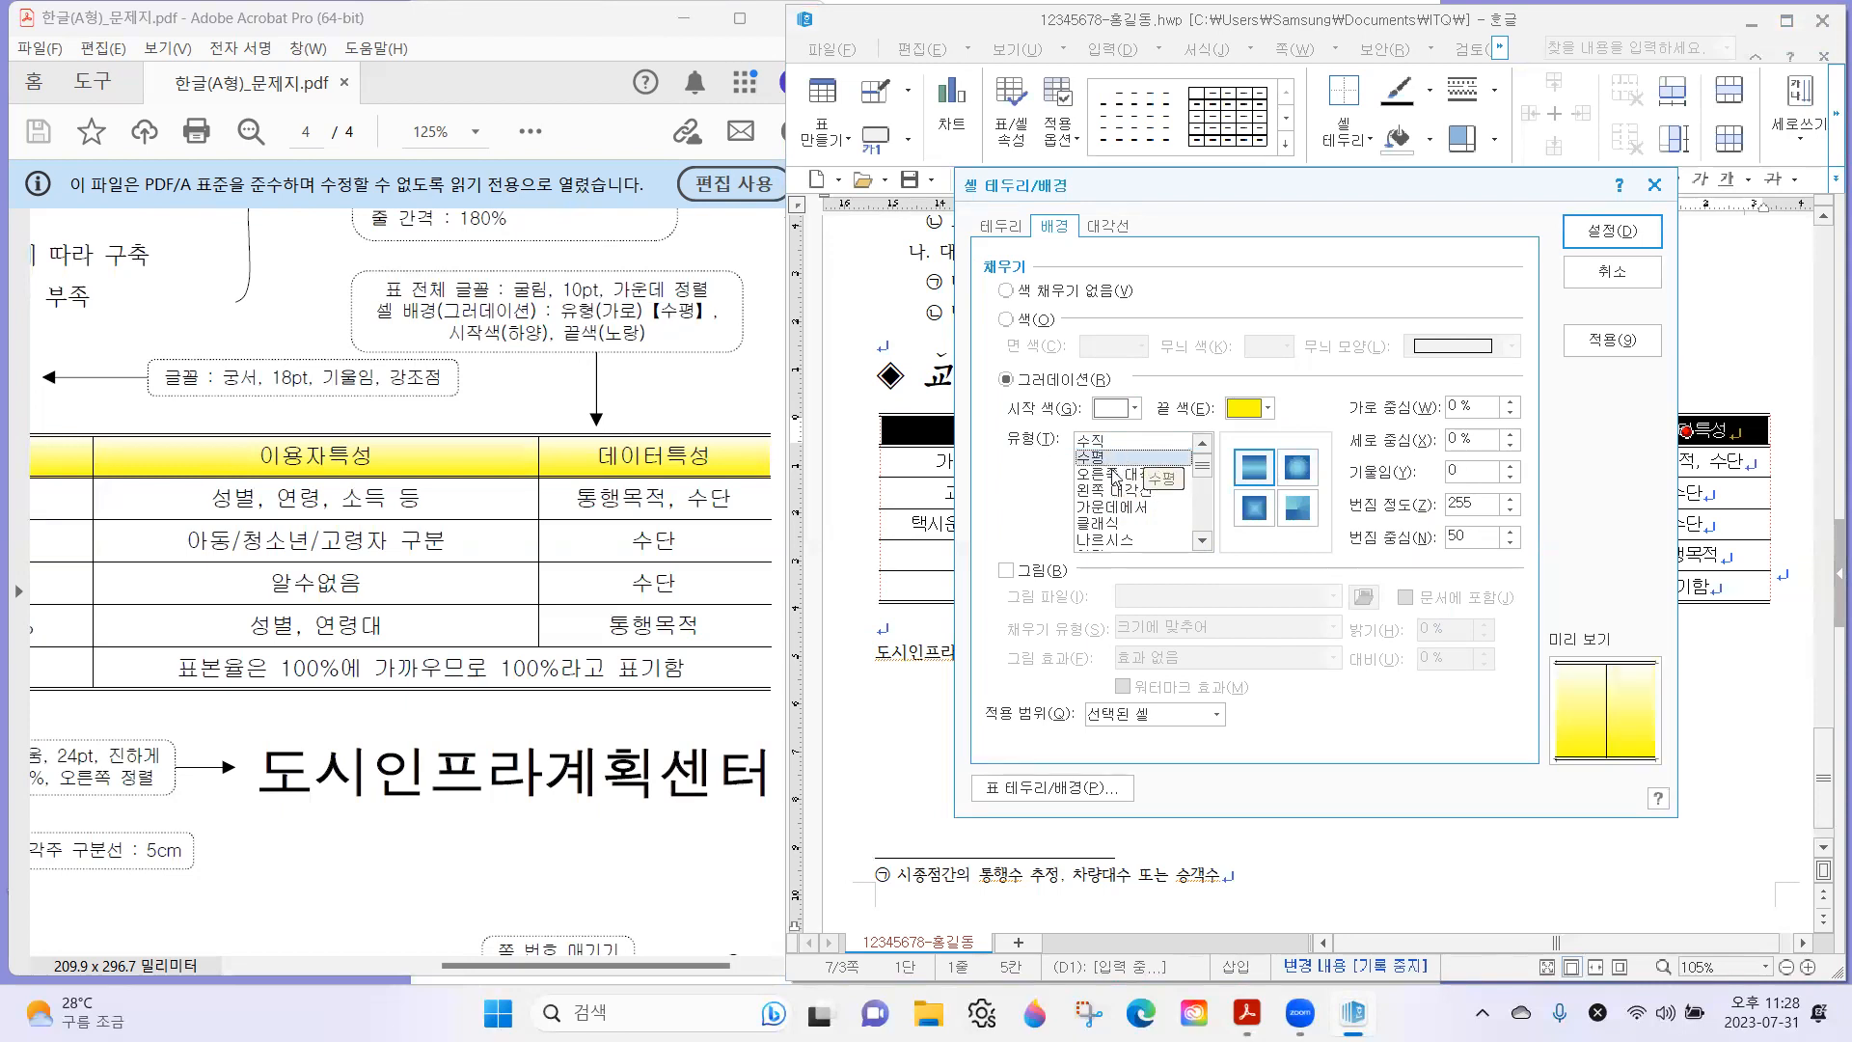
left_click(1613, 232)
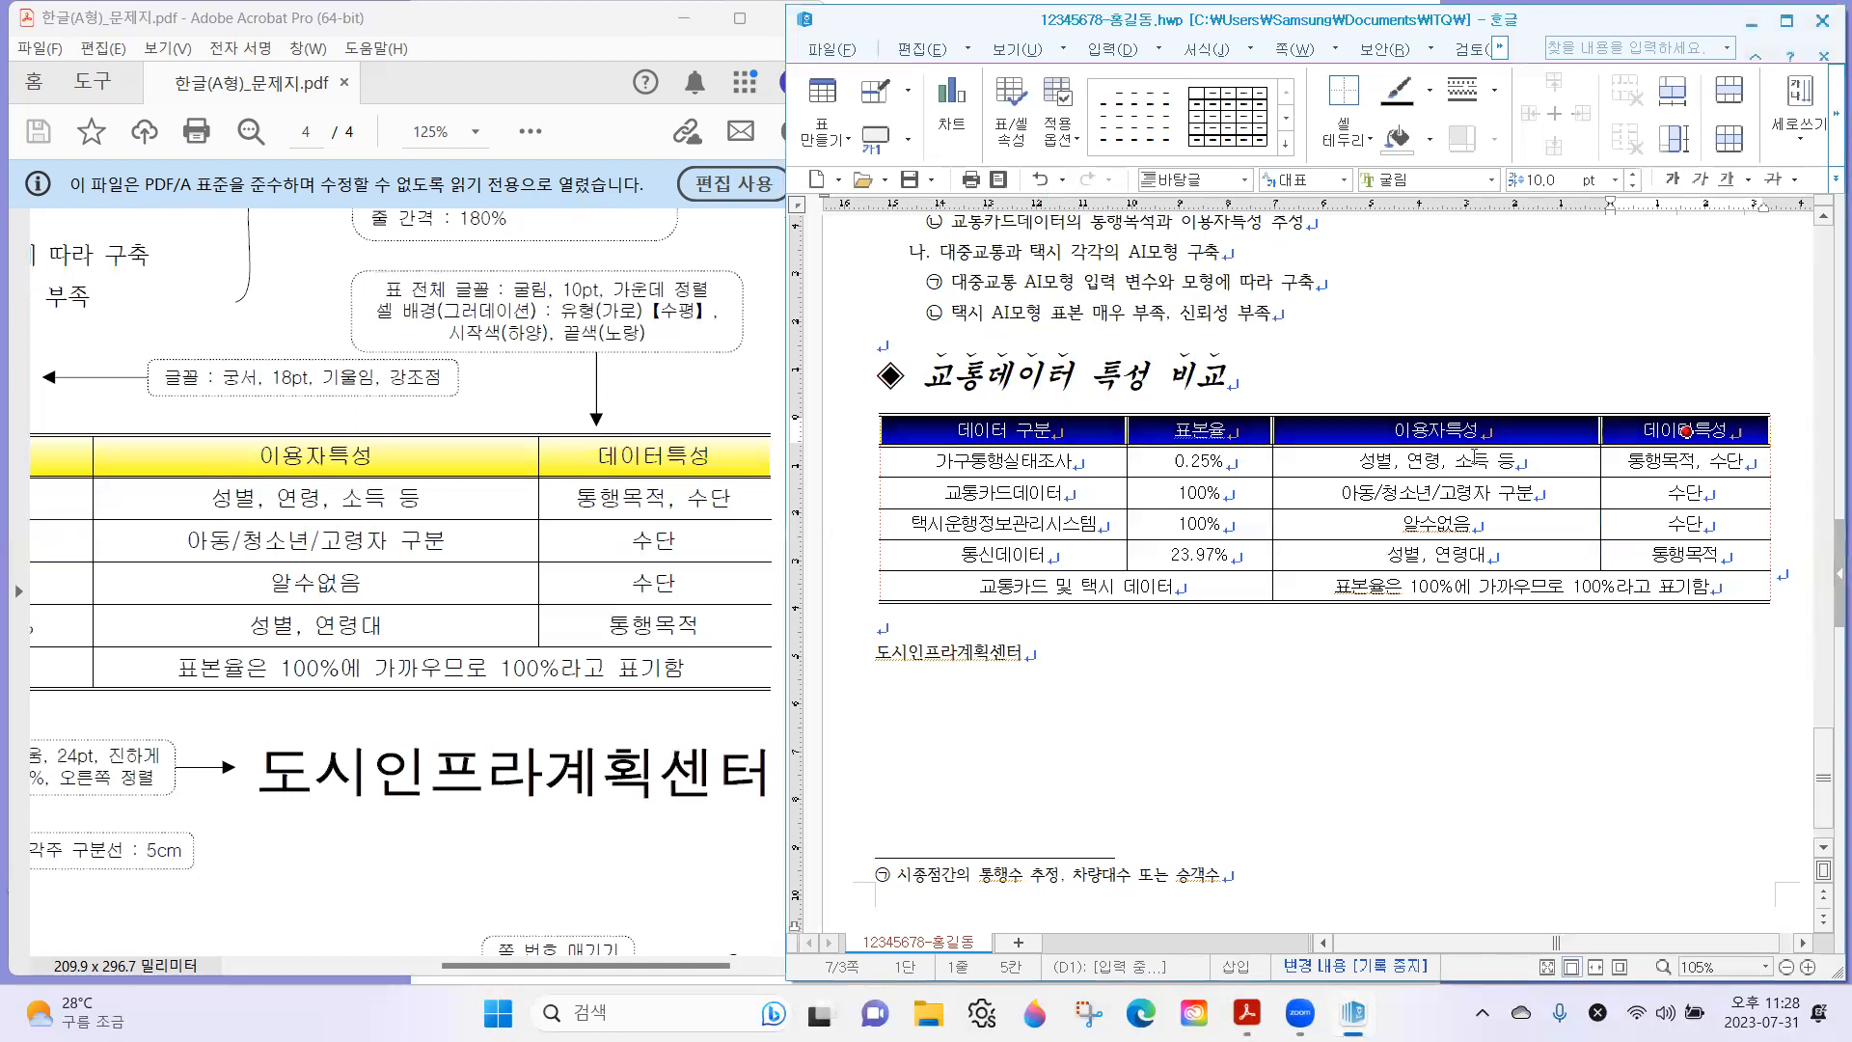
left_click(1469, 383)
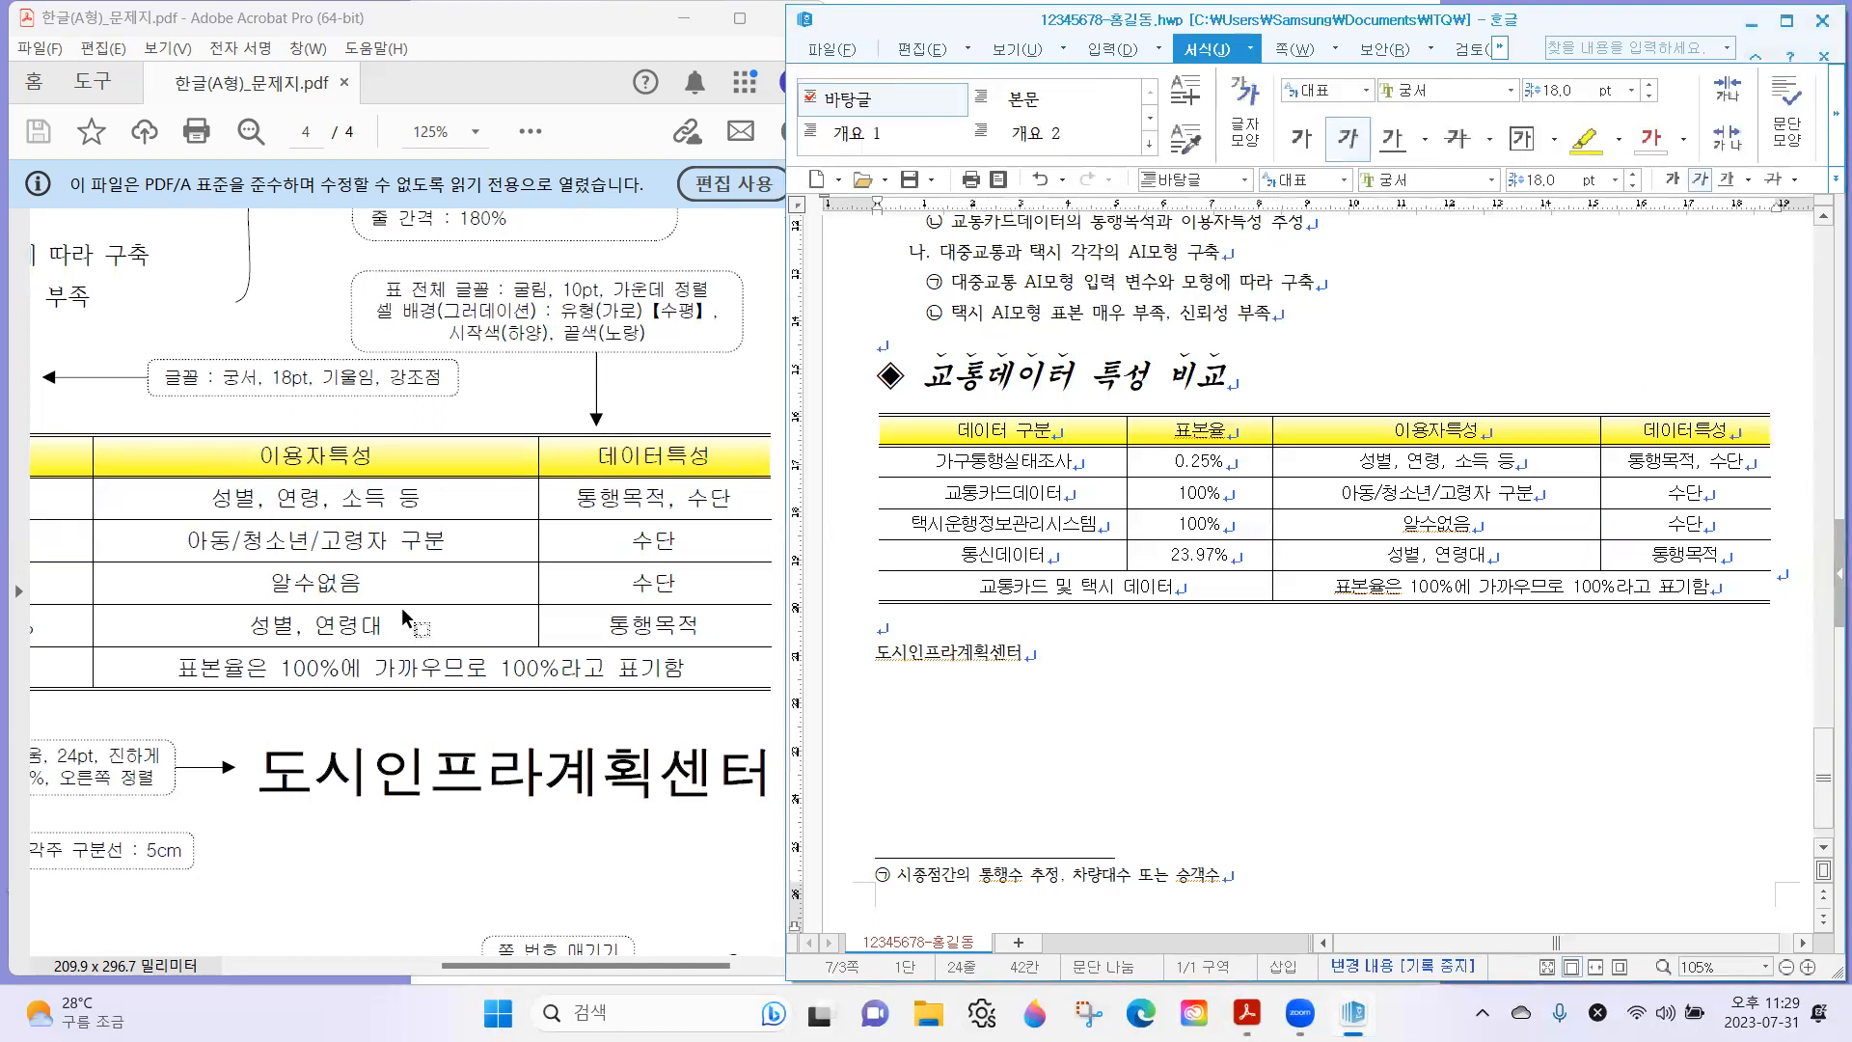
Increase the row height of all table cells slightly, so the table is spaced like the one on the exam sheet.
left_click_drag(1072, 429, 1673, 593)
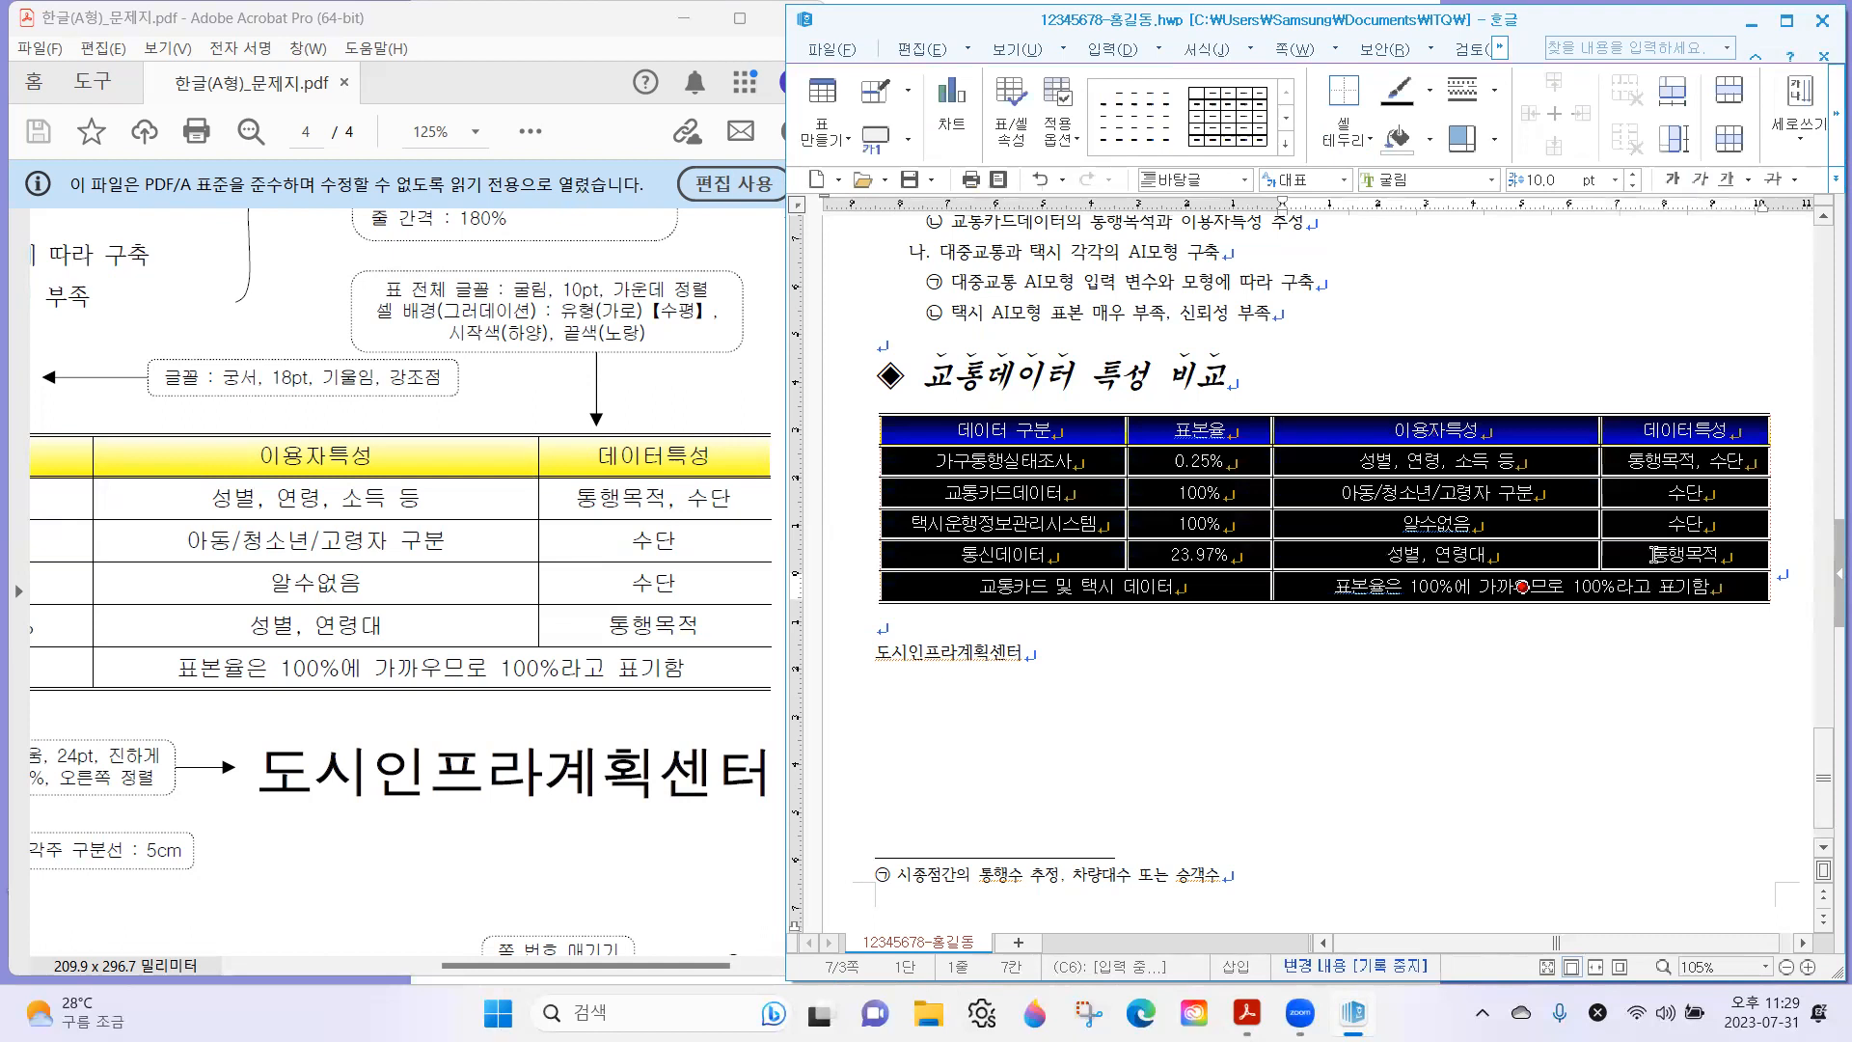
key("ctrl+Up")
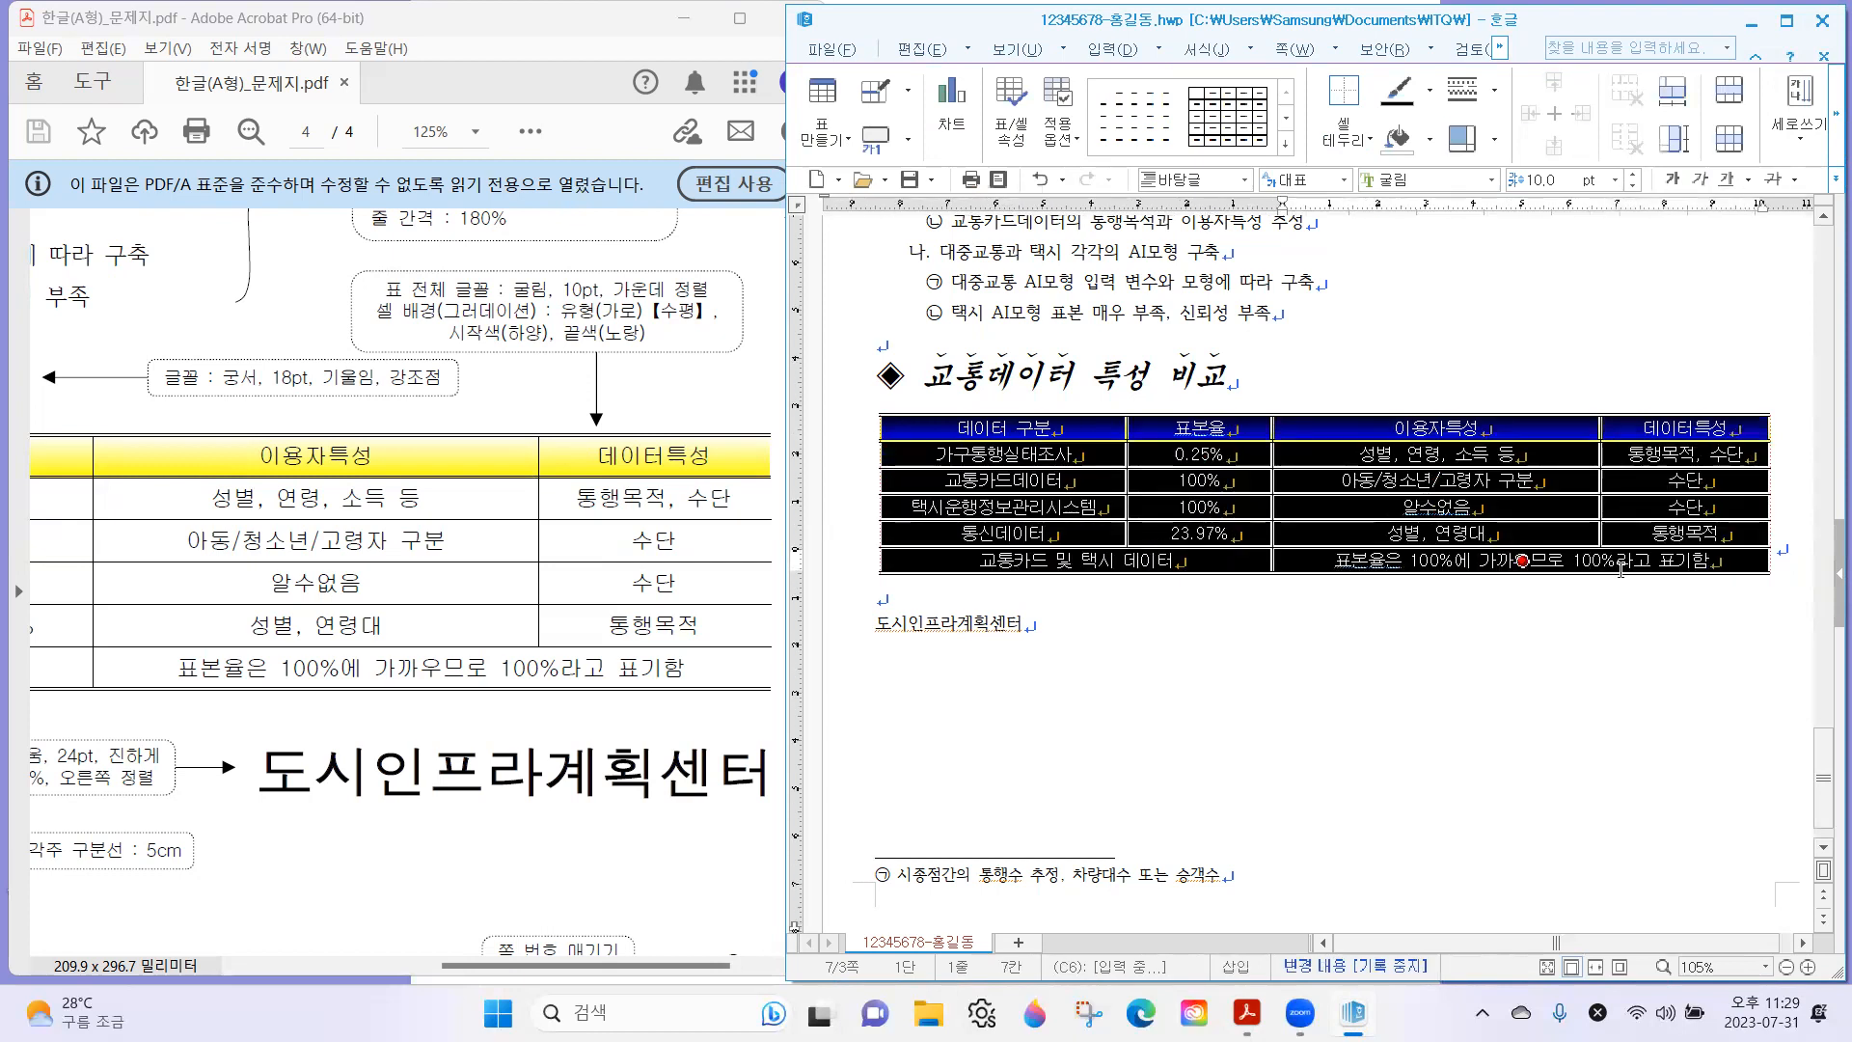
key("ctrl+Down")
key("ctrl+Down")
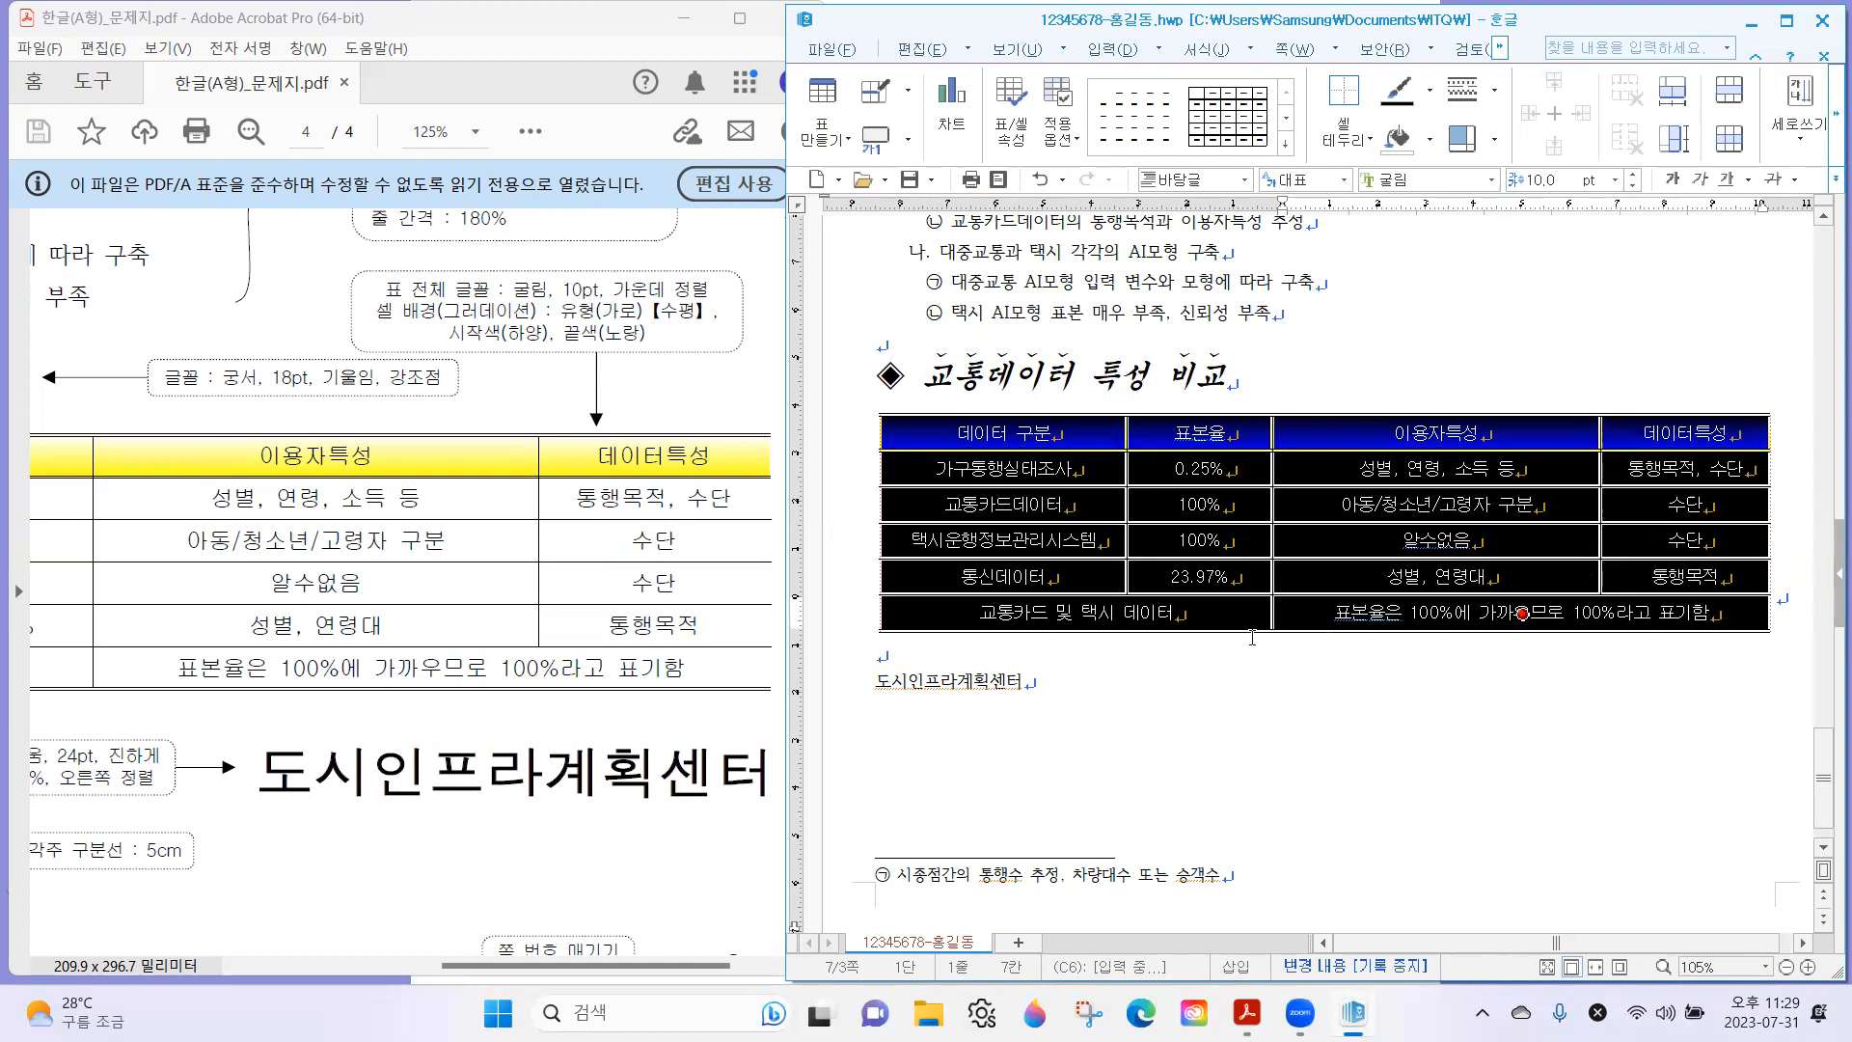
left_click(1251, 637)
Examine the exam sheet's font and alignment note for the closing 도시인프라계획센터 line.
scroll(1224, 638, "up", 5)
scroll(1217, 641, "up", 3)
scroll(1205, 643, "down", 8)
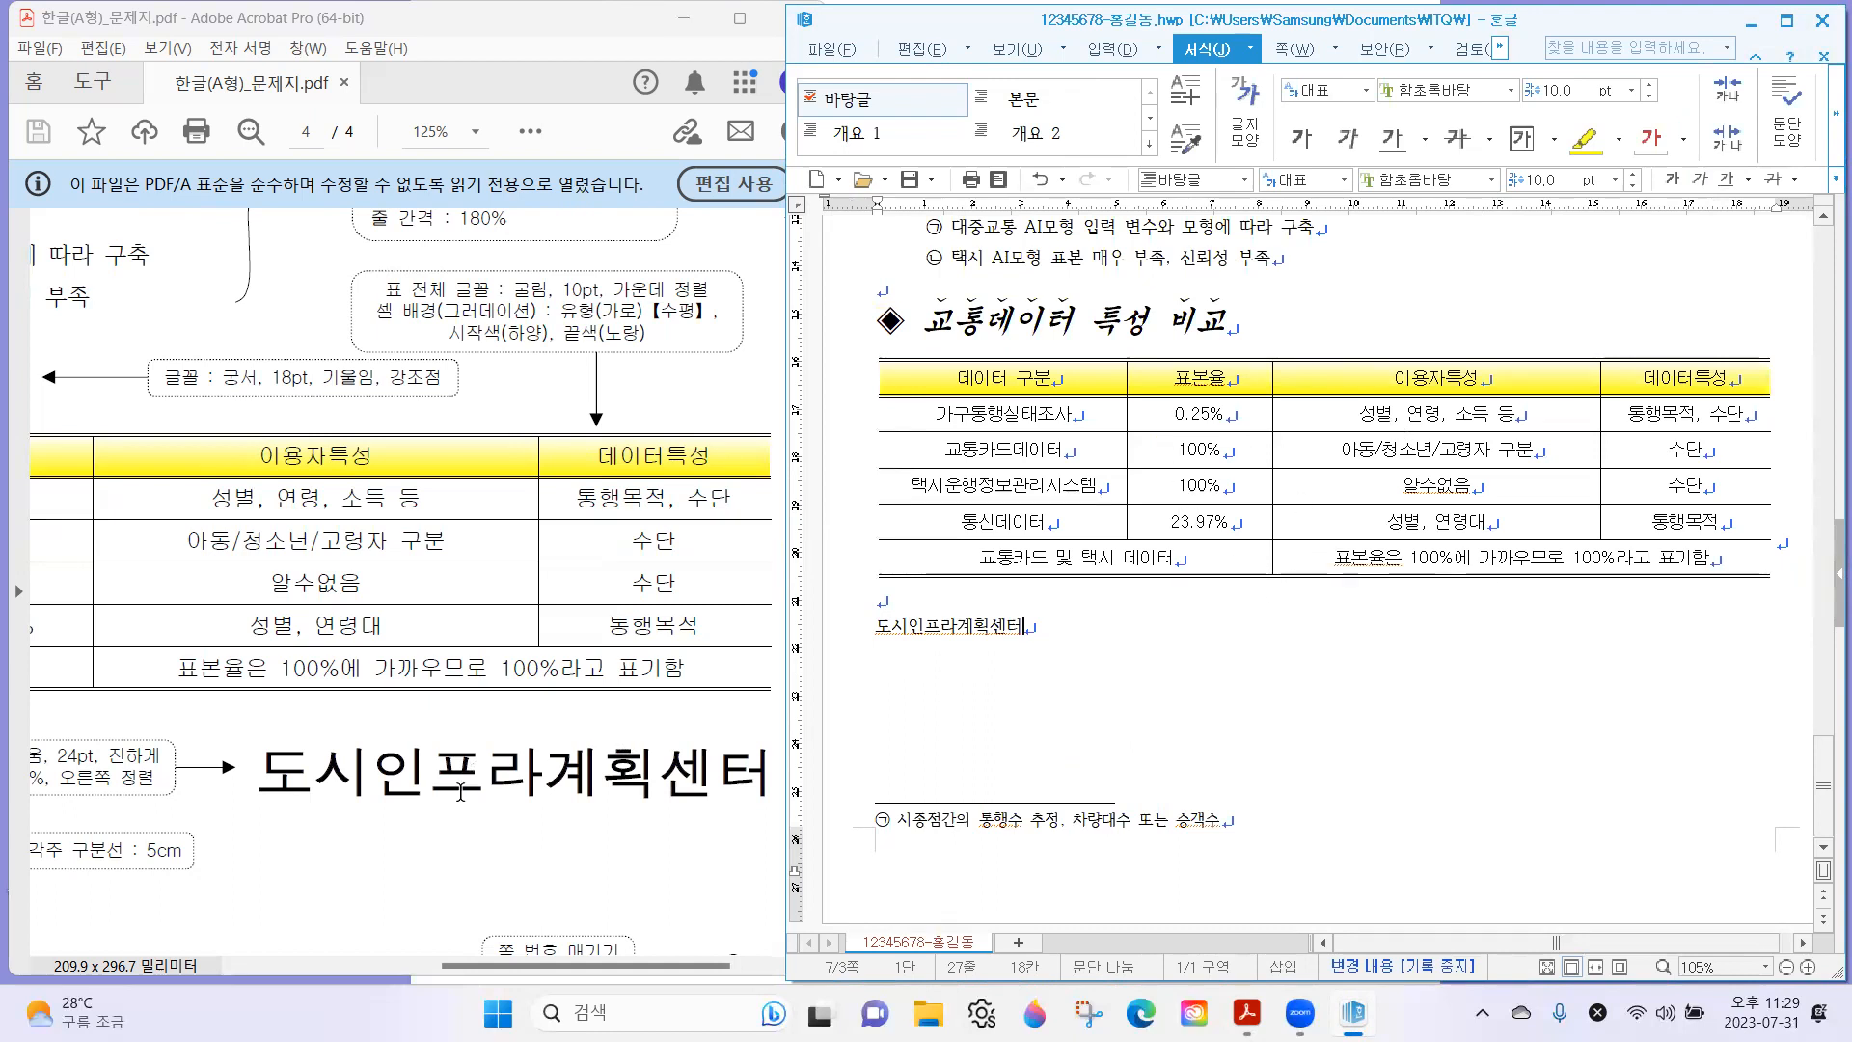
left_click(573, 669)
left_click_drag(528, 715, 552, 605)
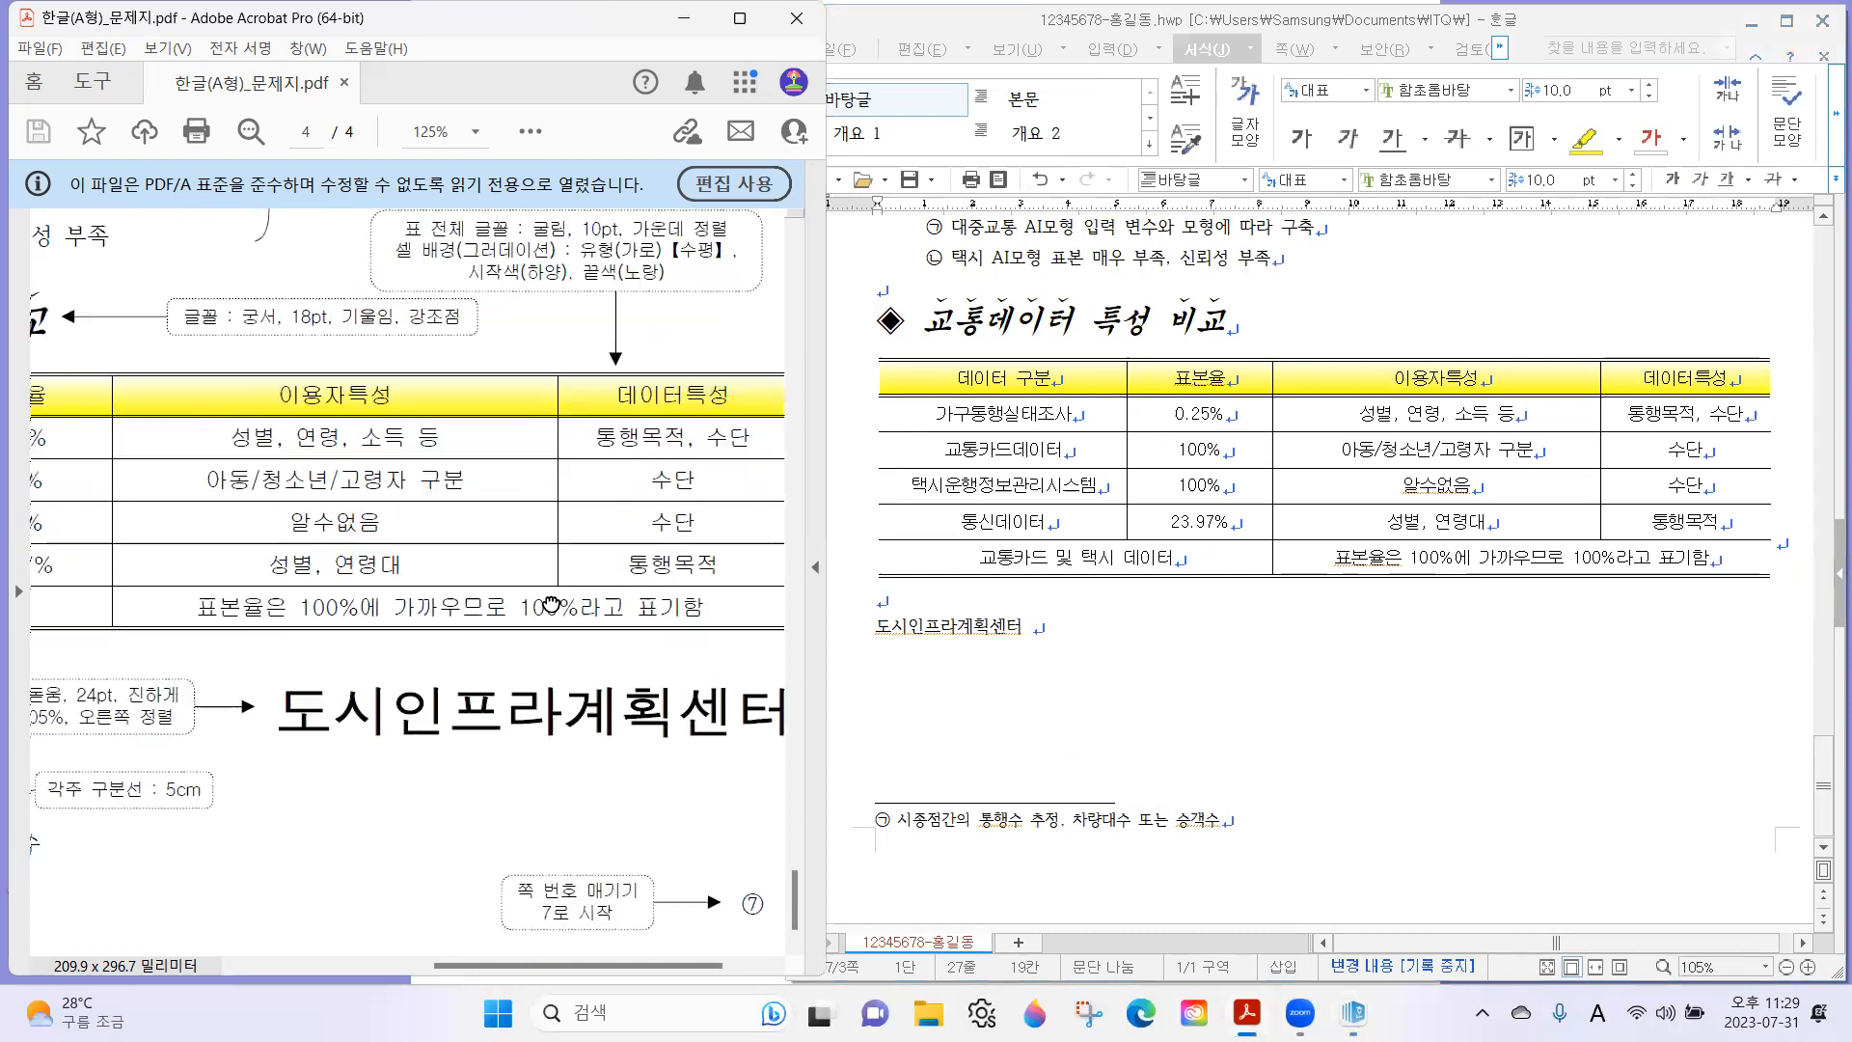
key("ctrl+minus")
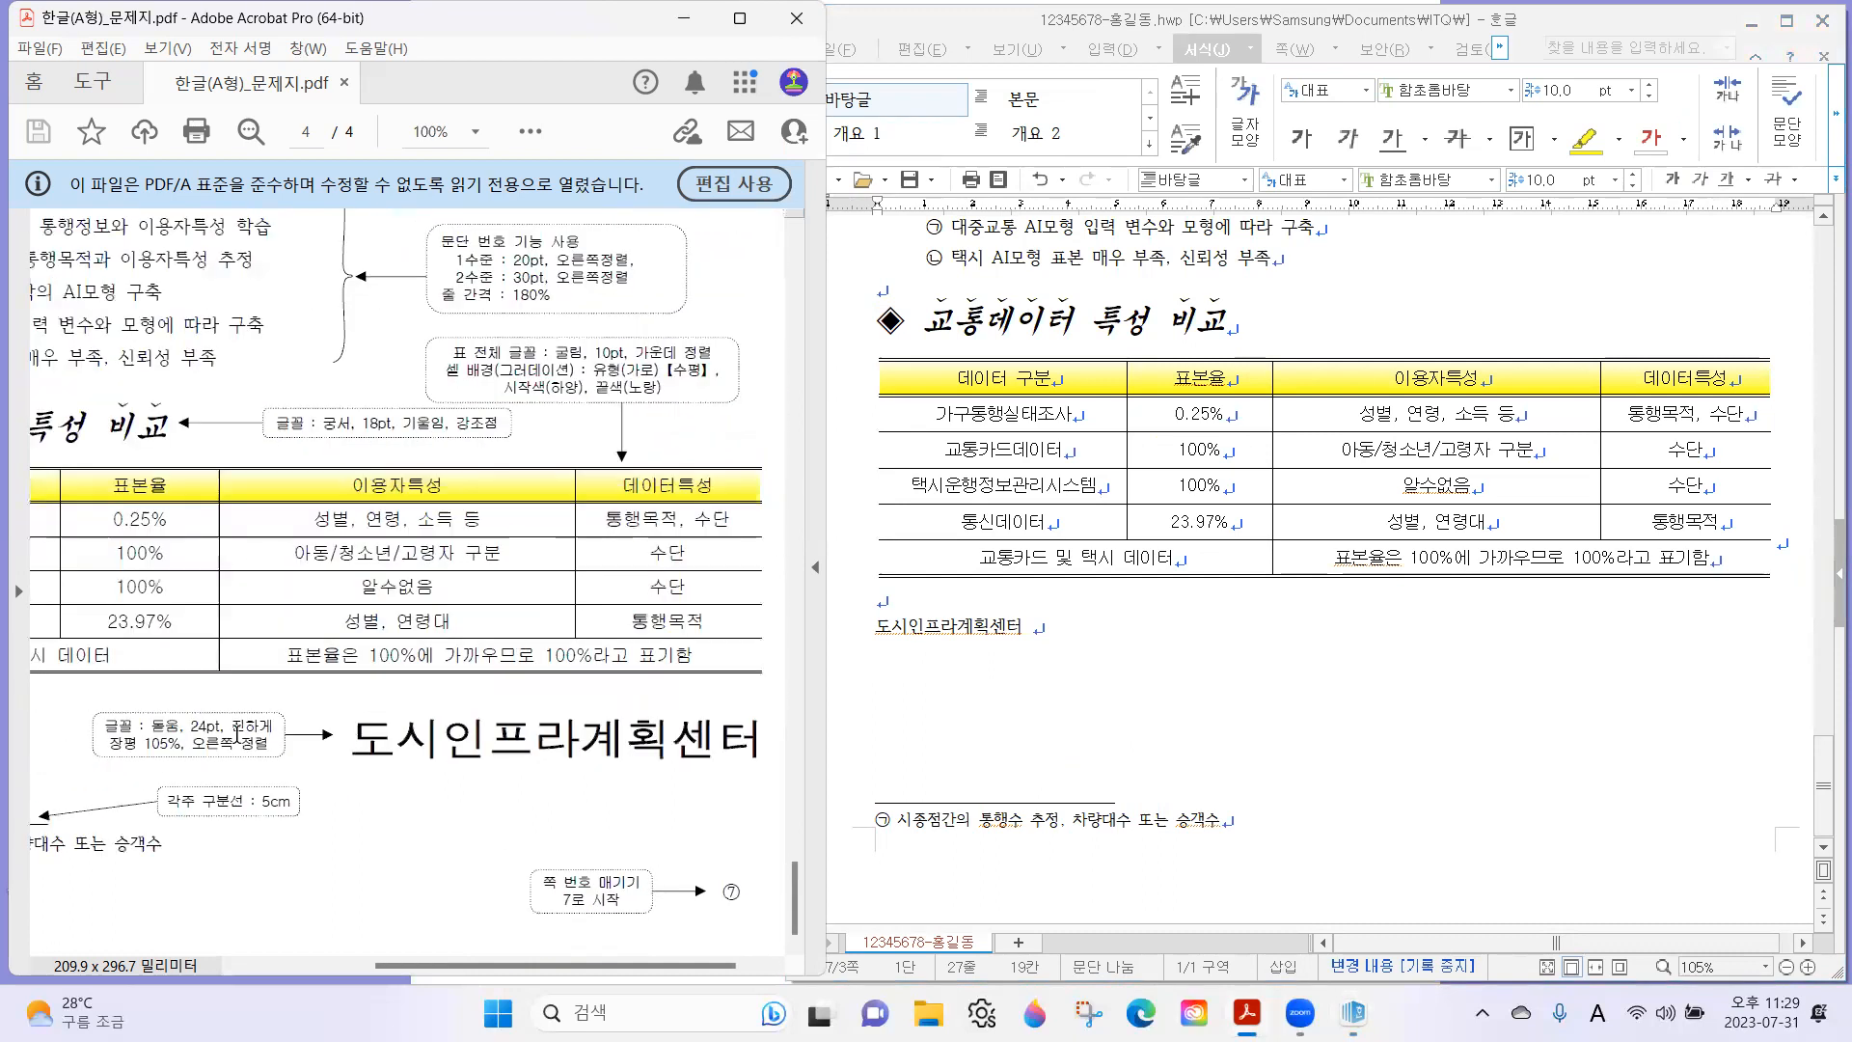
left_click_drag(124, 725, 262, 756)
left_click(166, 735)
left_click_drag(150, 728, 178, 756)
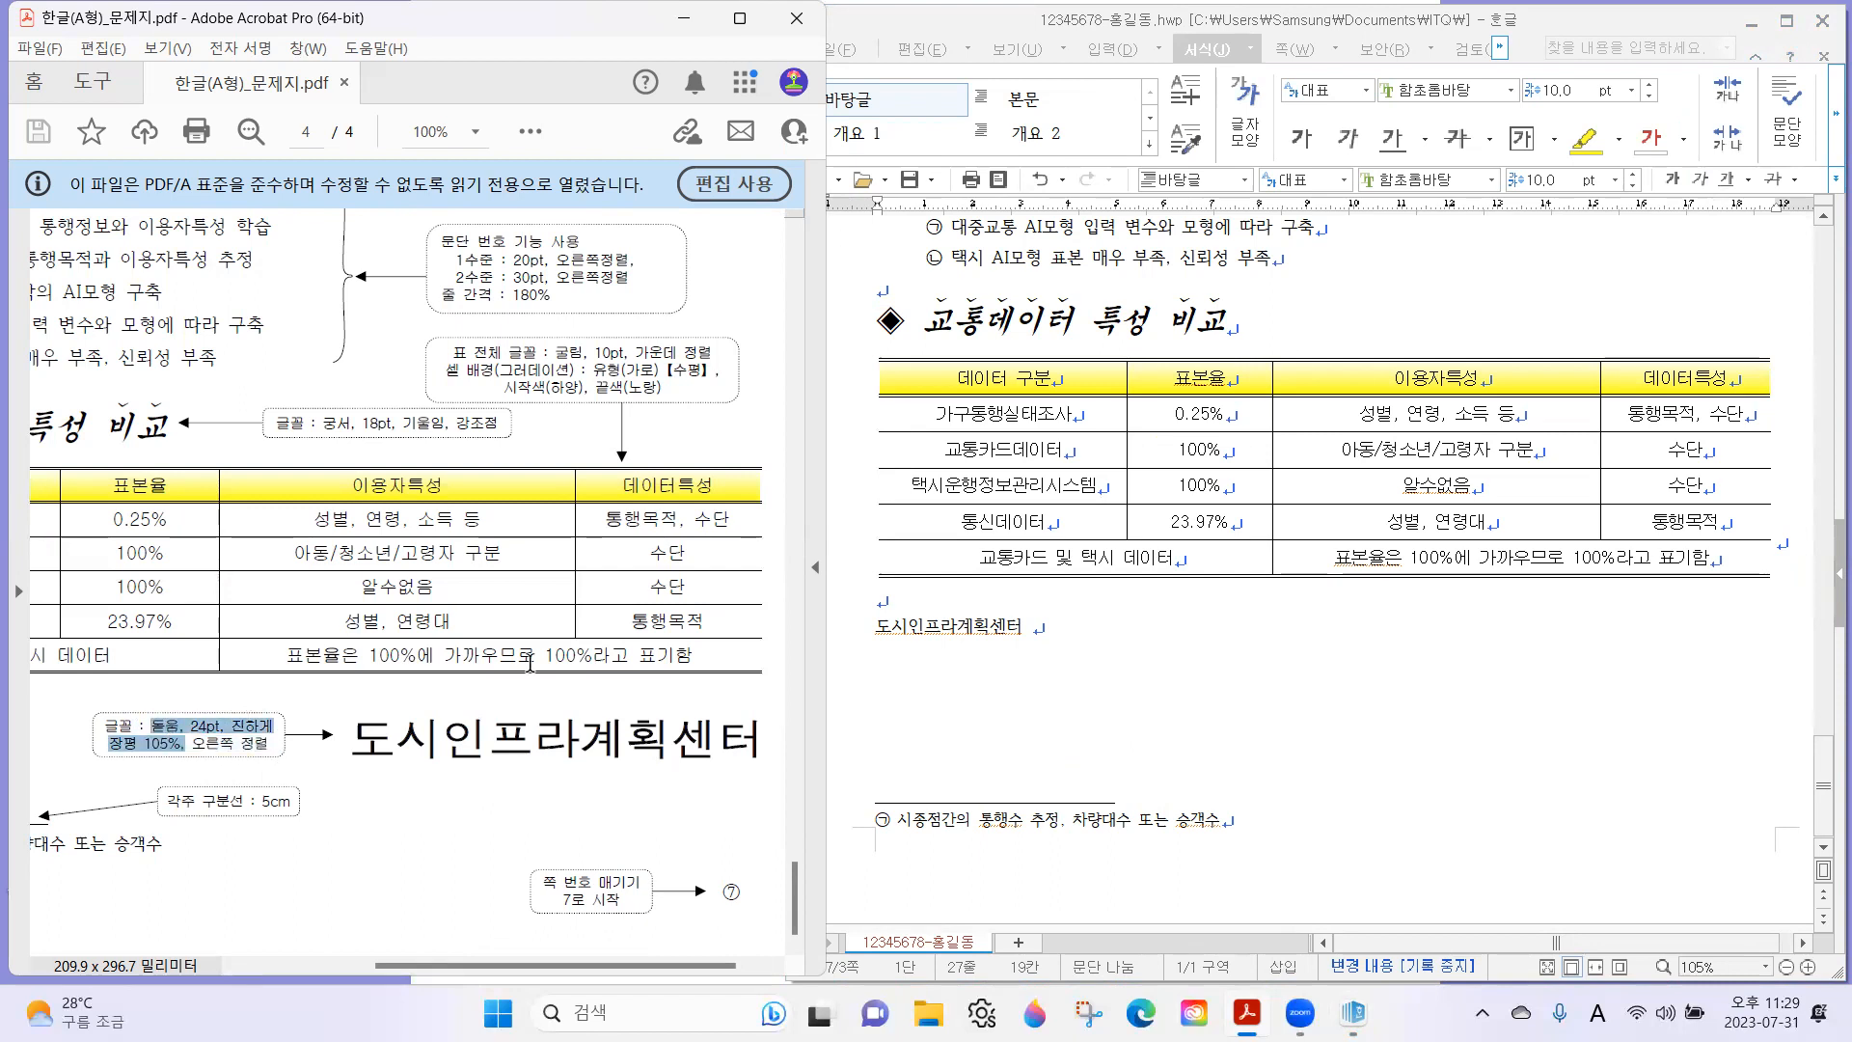
Format the 도시인프라계획센터 line in 돋움, 24 pt, bold, with 장평 105%.
left_click_drag(1093, 655, 811, 657)
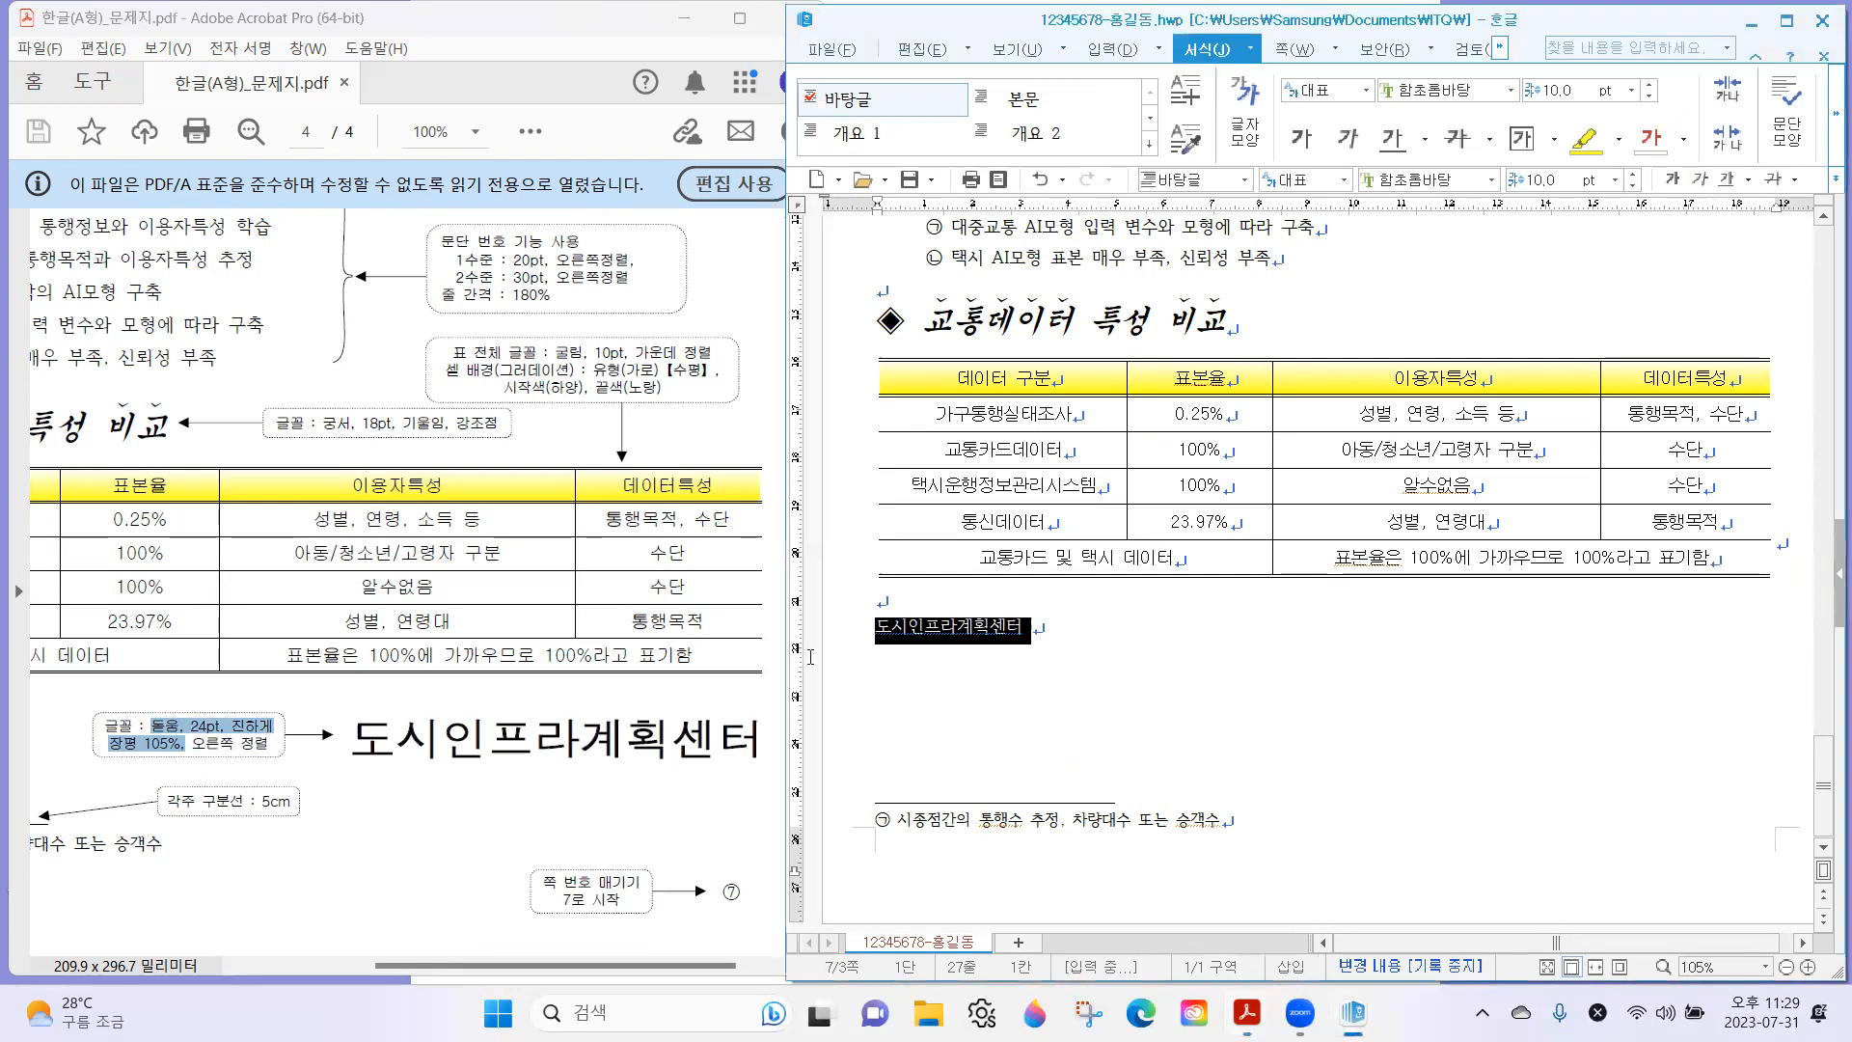
right_click(980, 639)
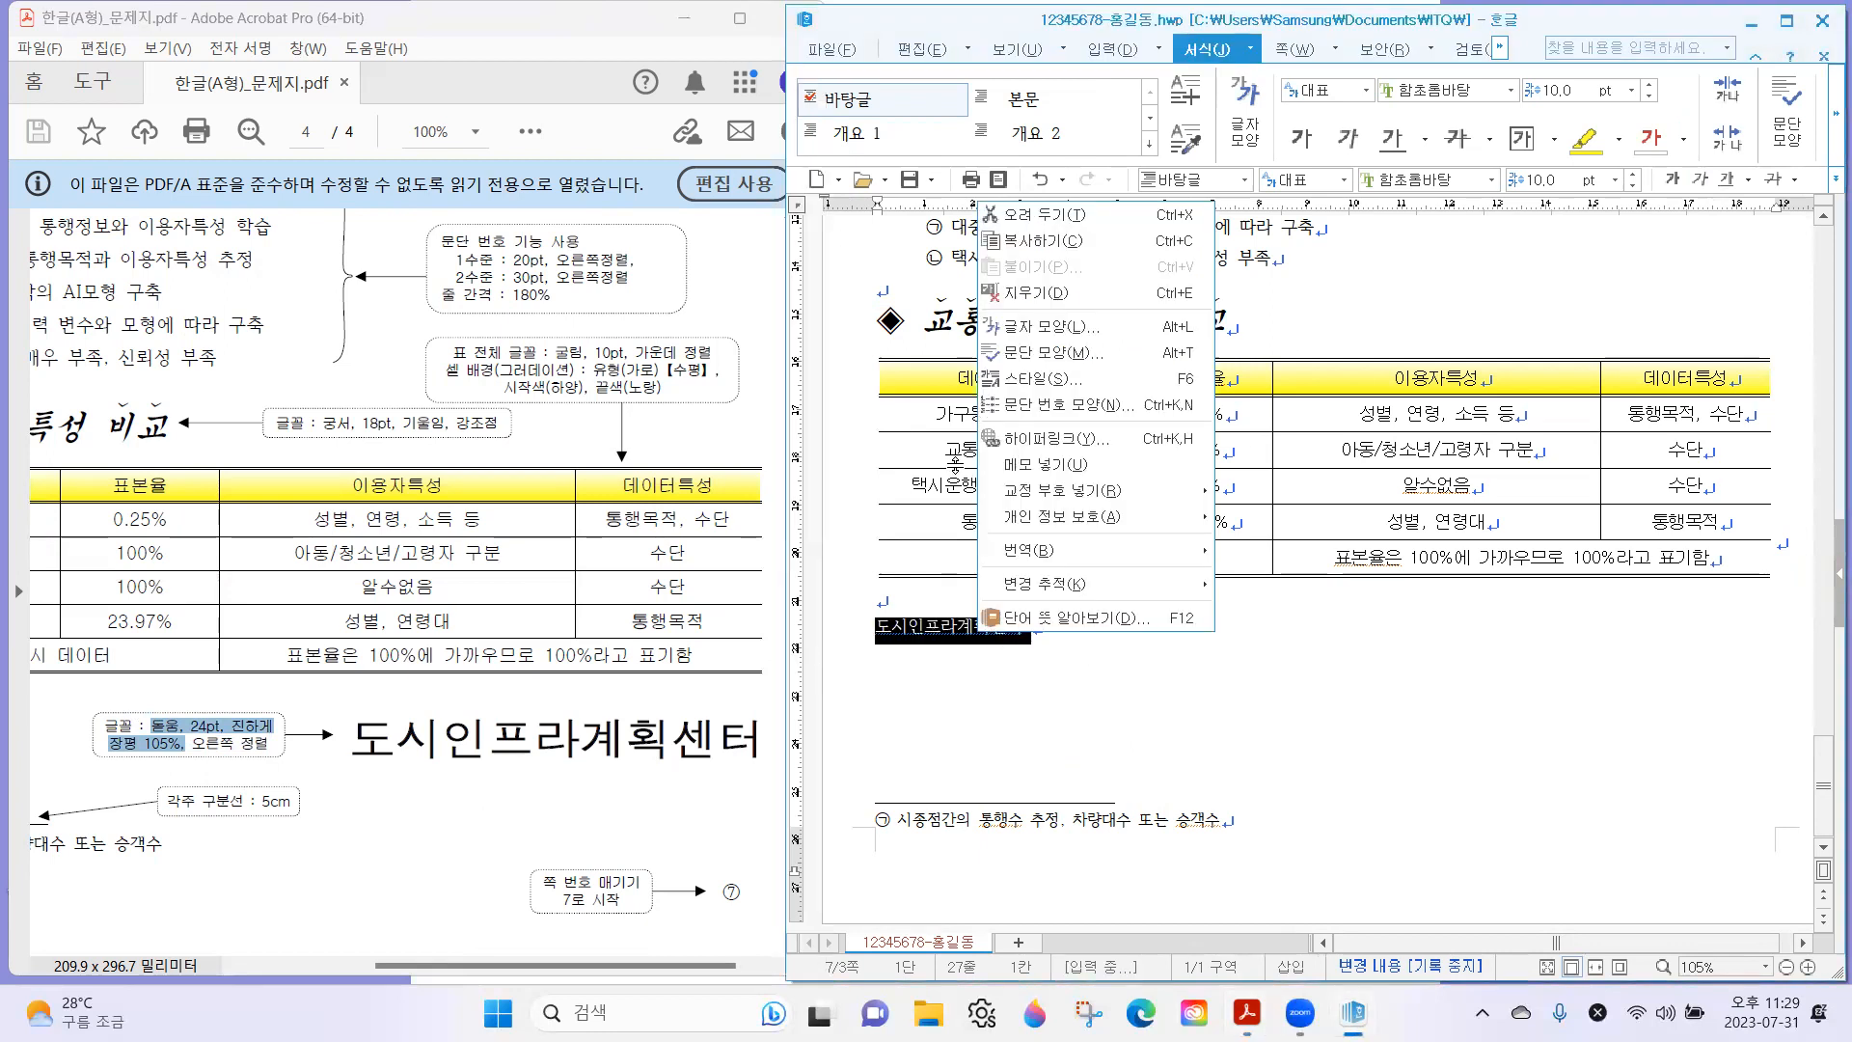
left_click(1055, 339)
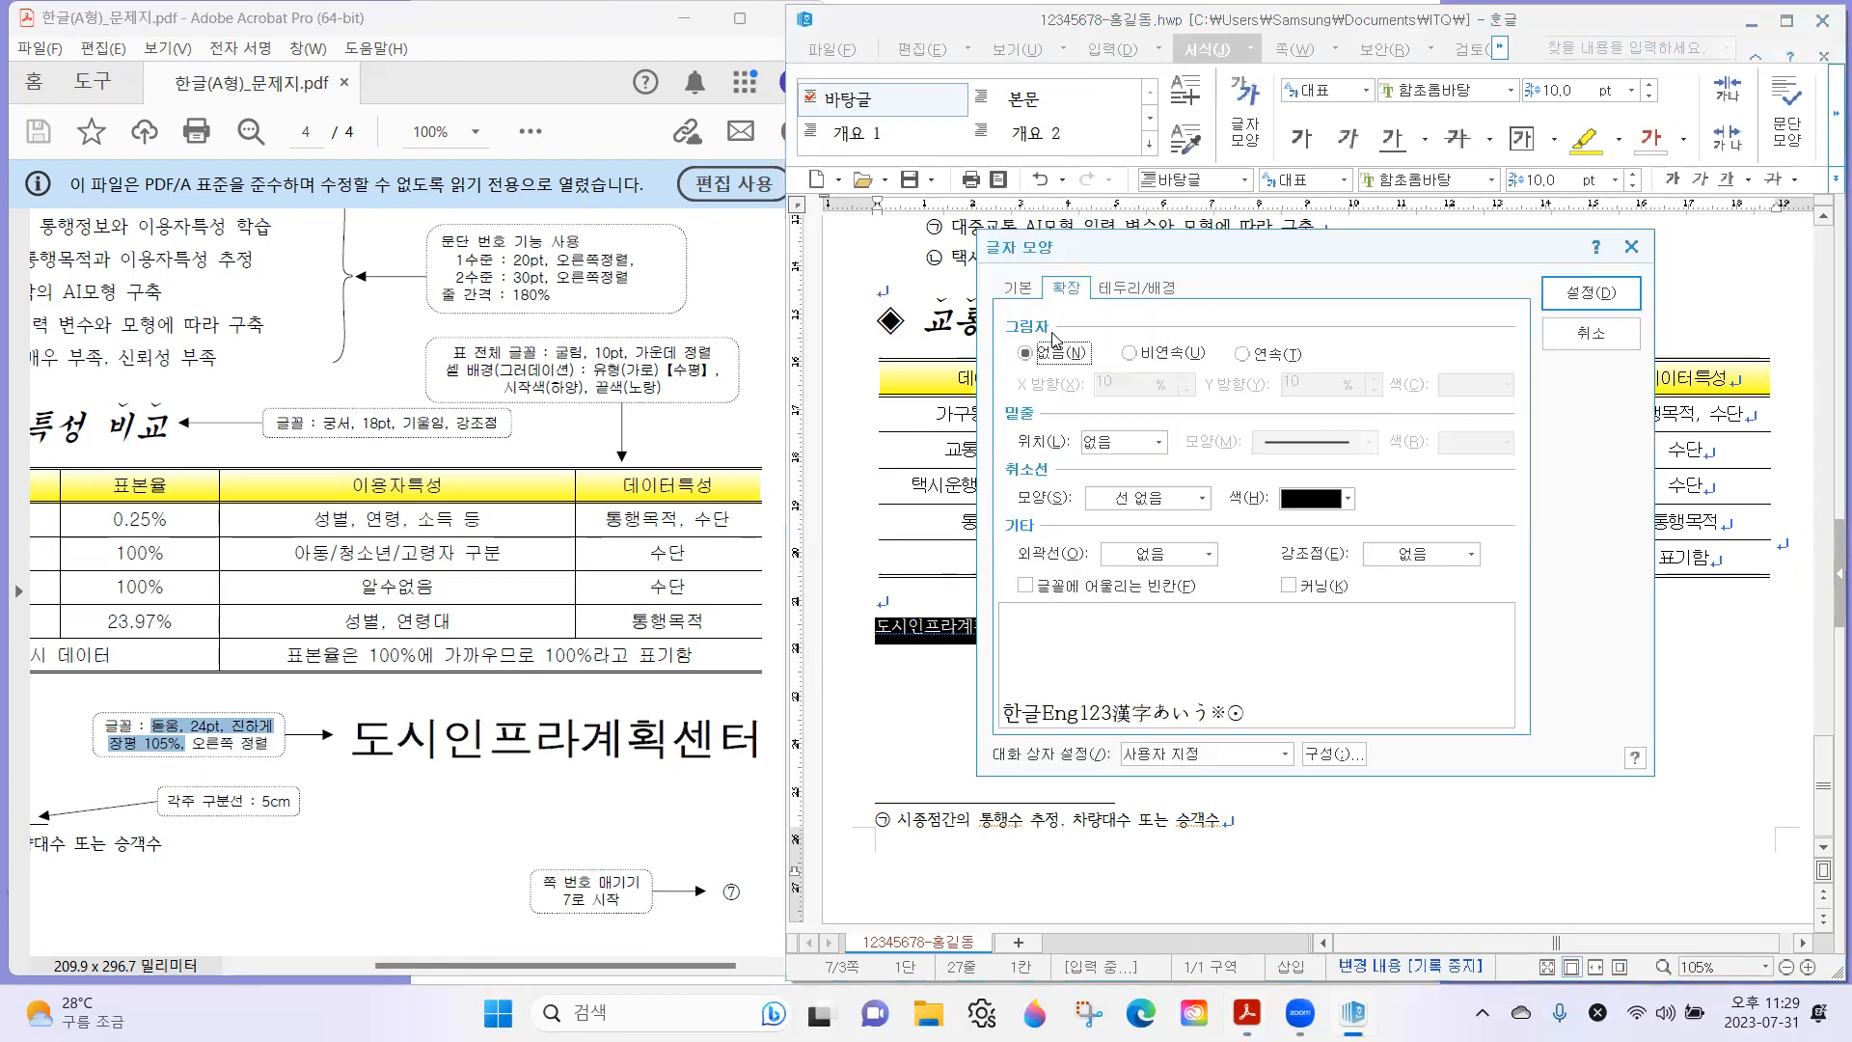
left_click(1012, 289)
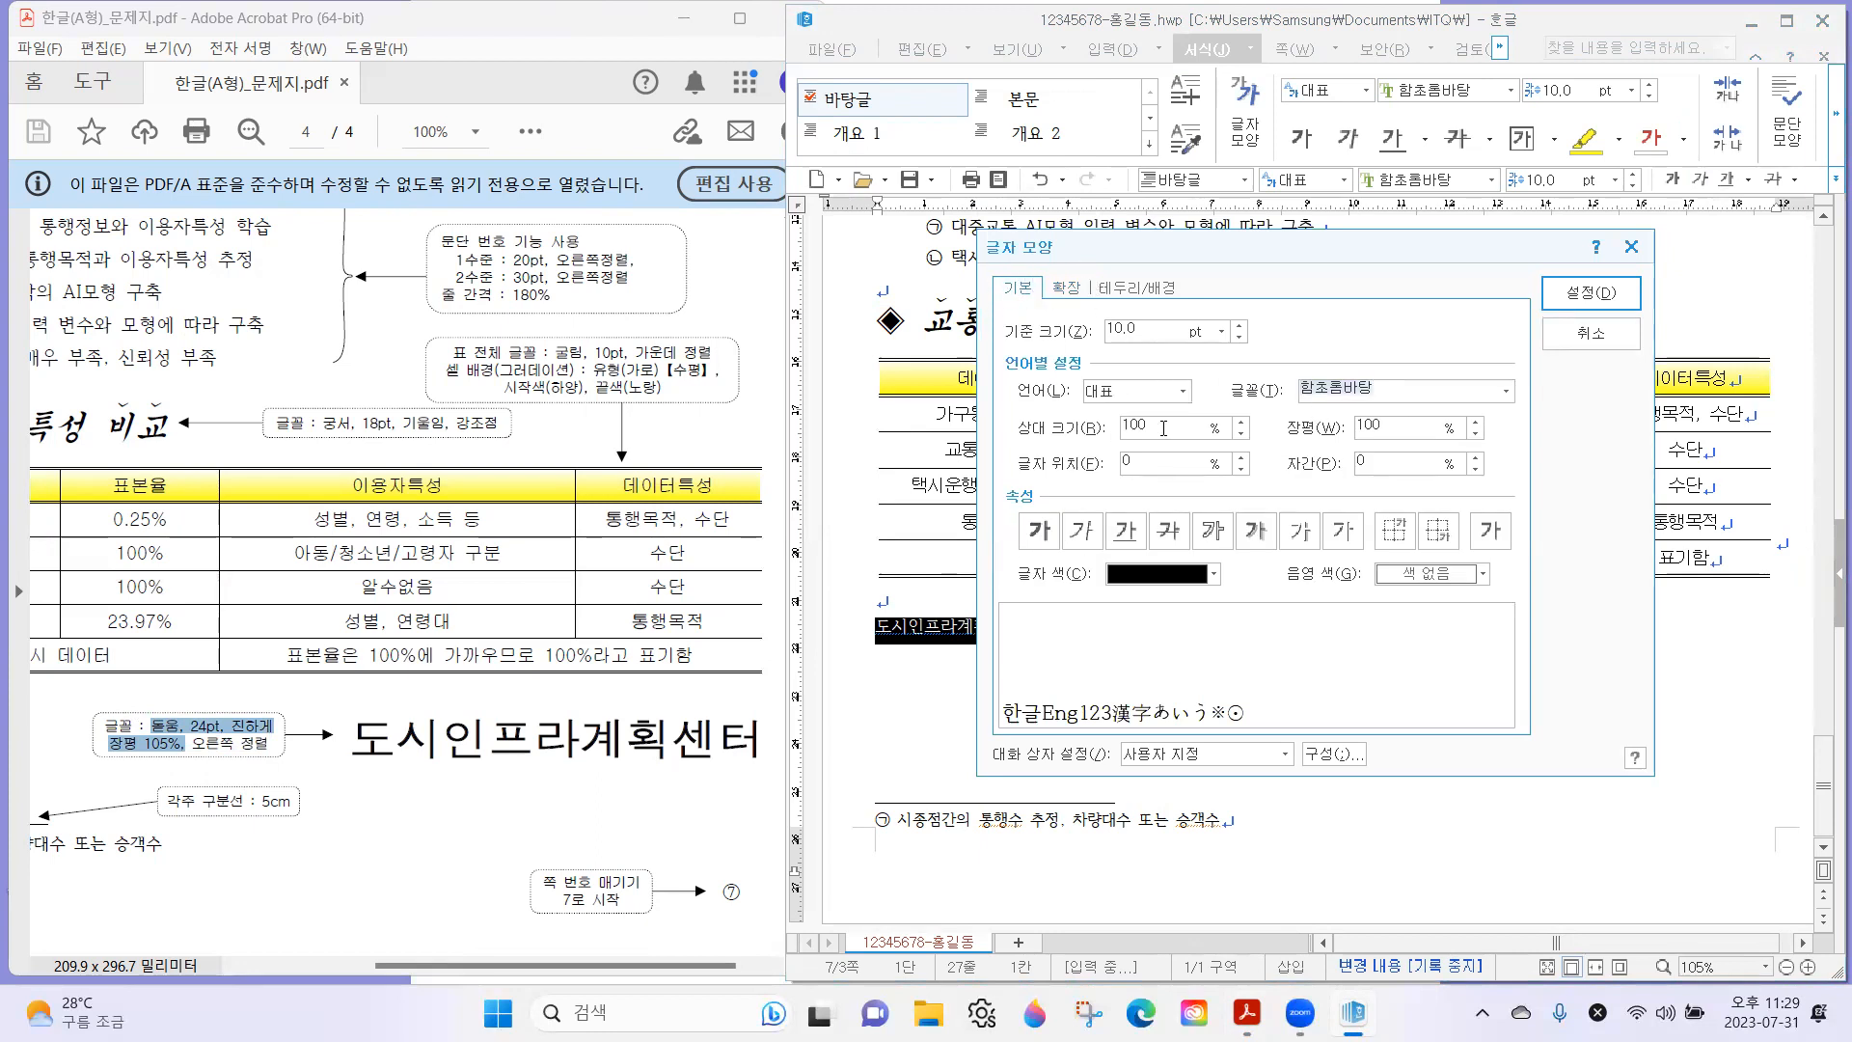
type("돋움")
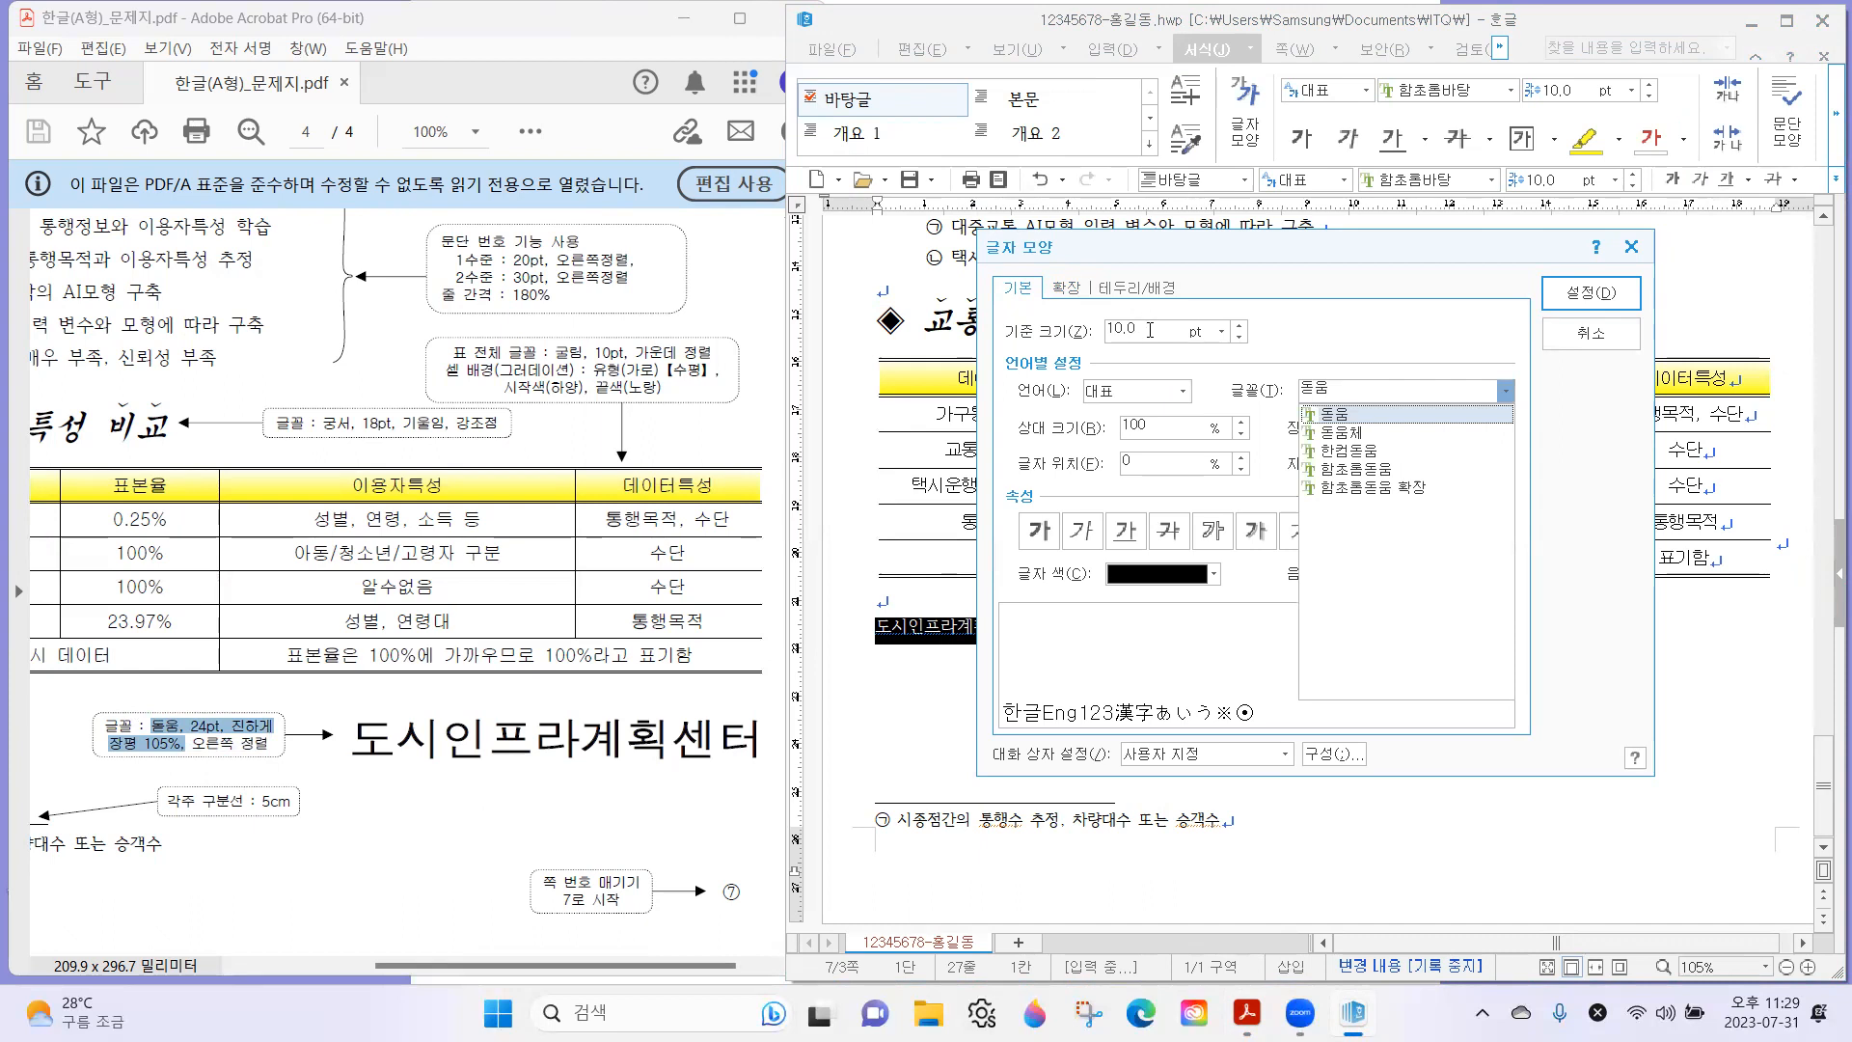
key("Return")
type("24")
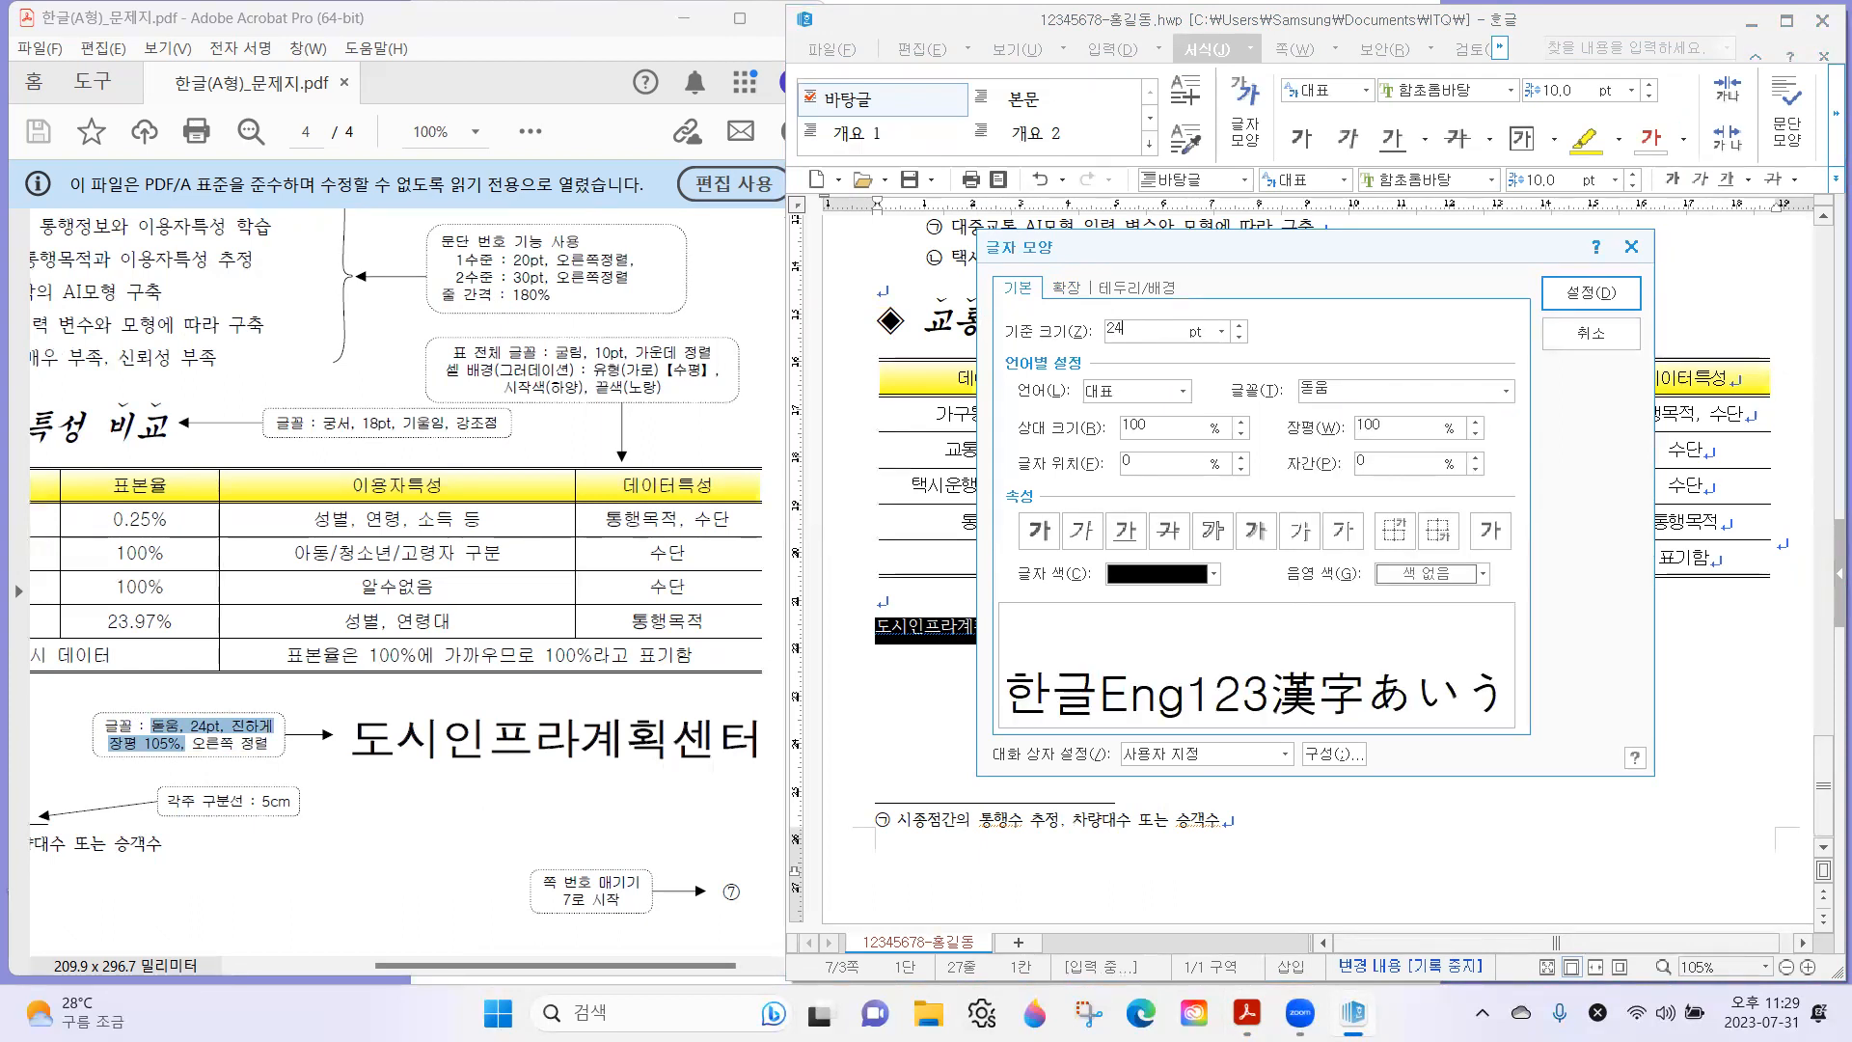
left_click(1034, 531)
key("alt+w")
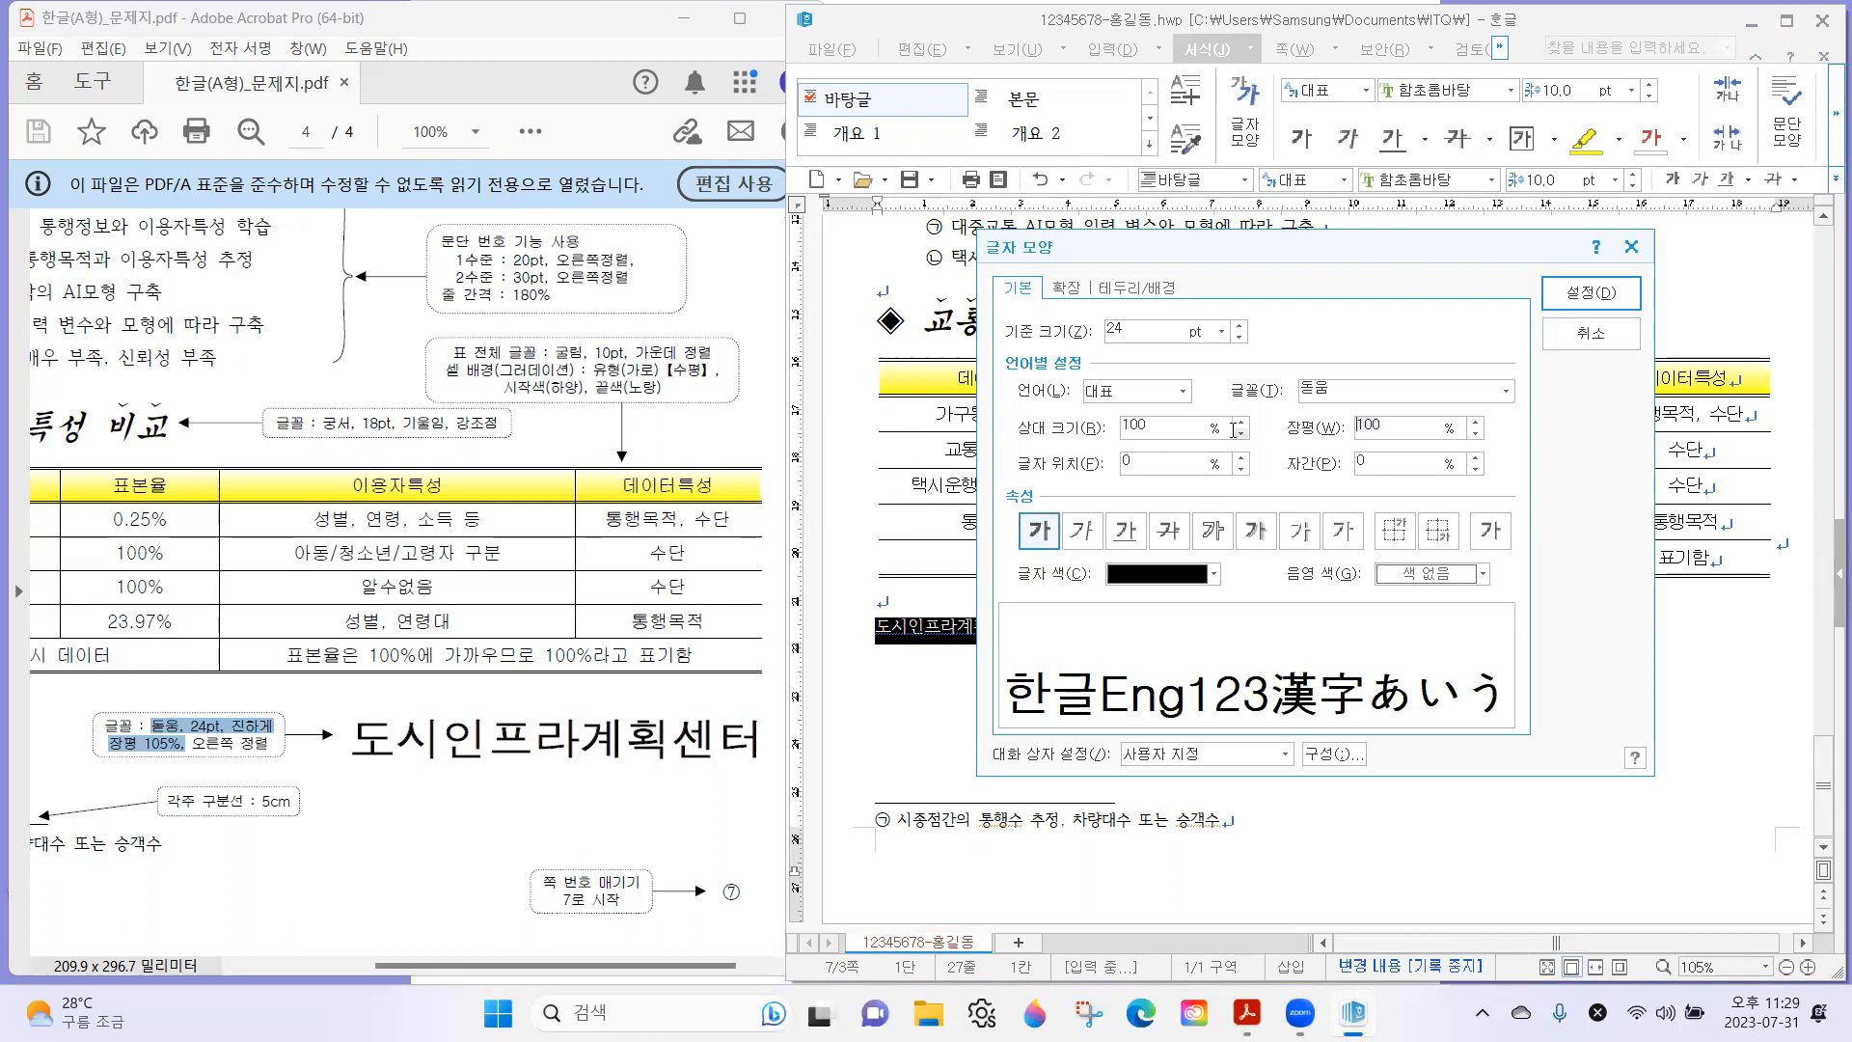
type("105")
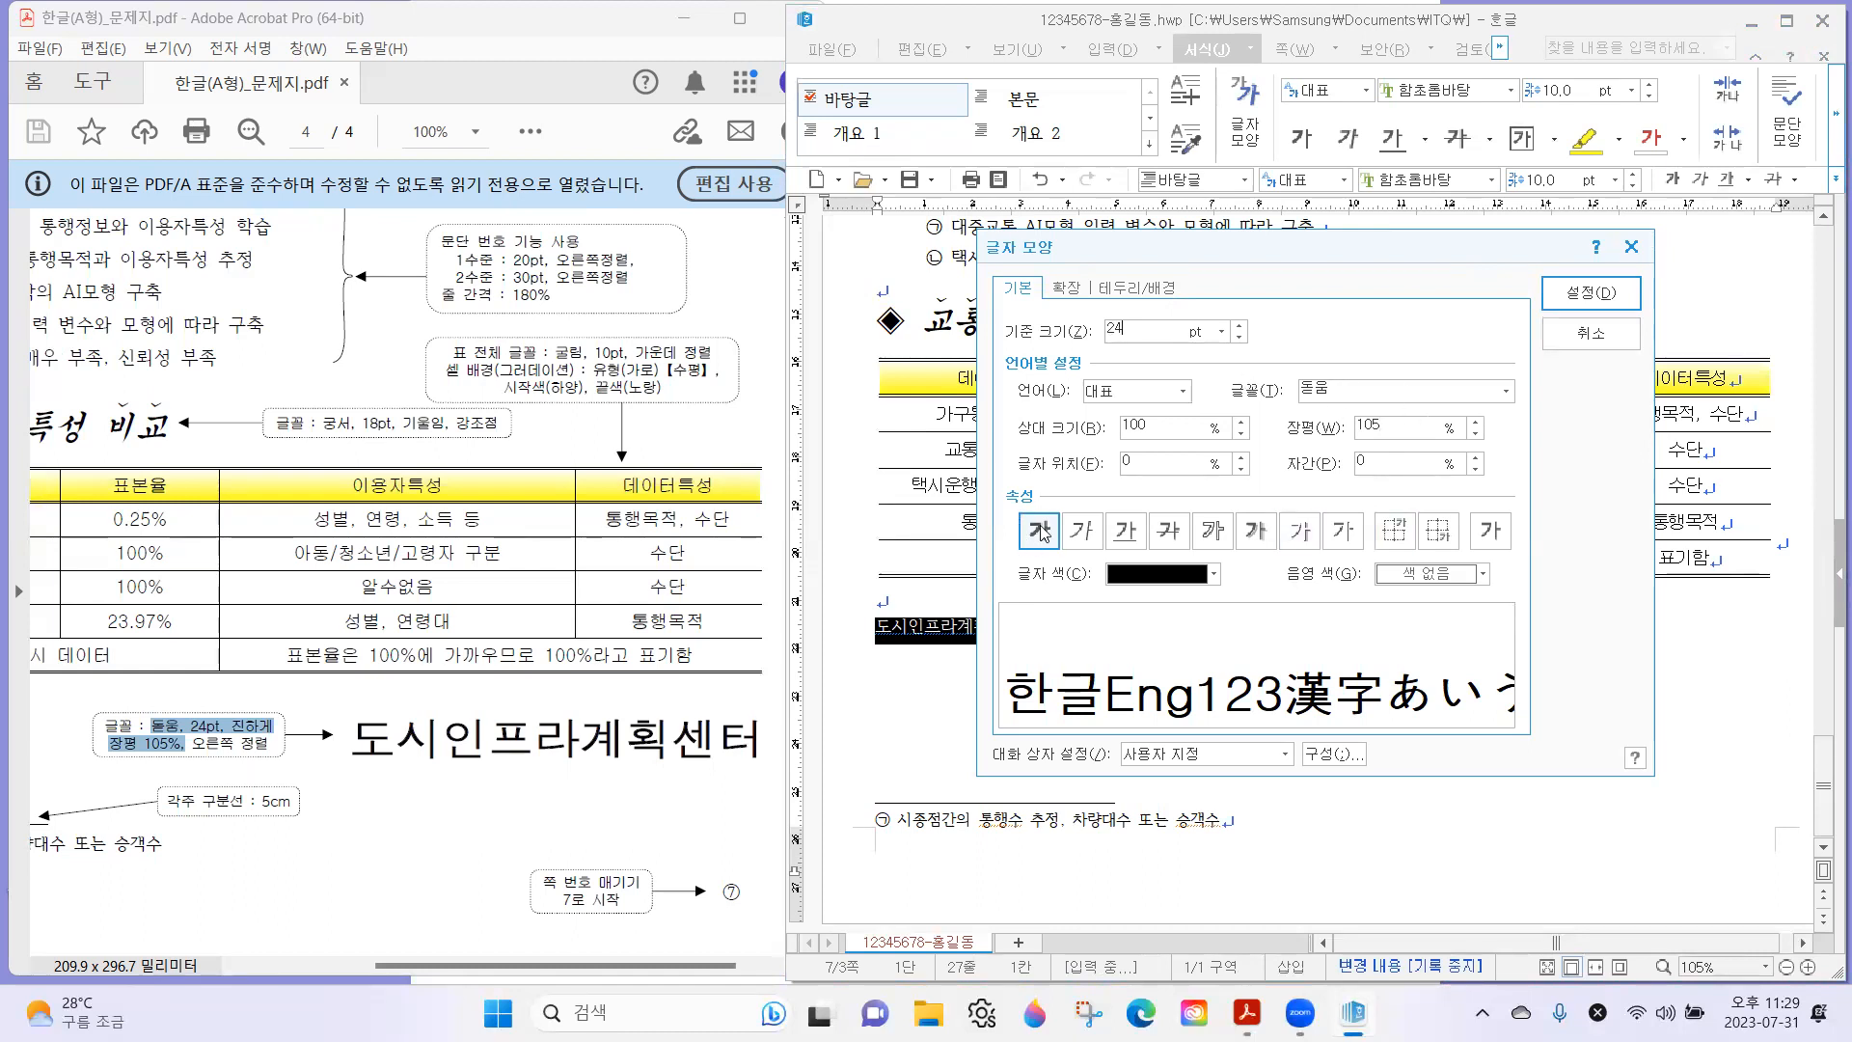
left_click(1550, 297)
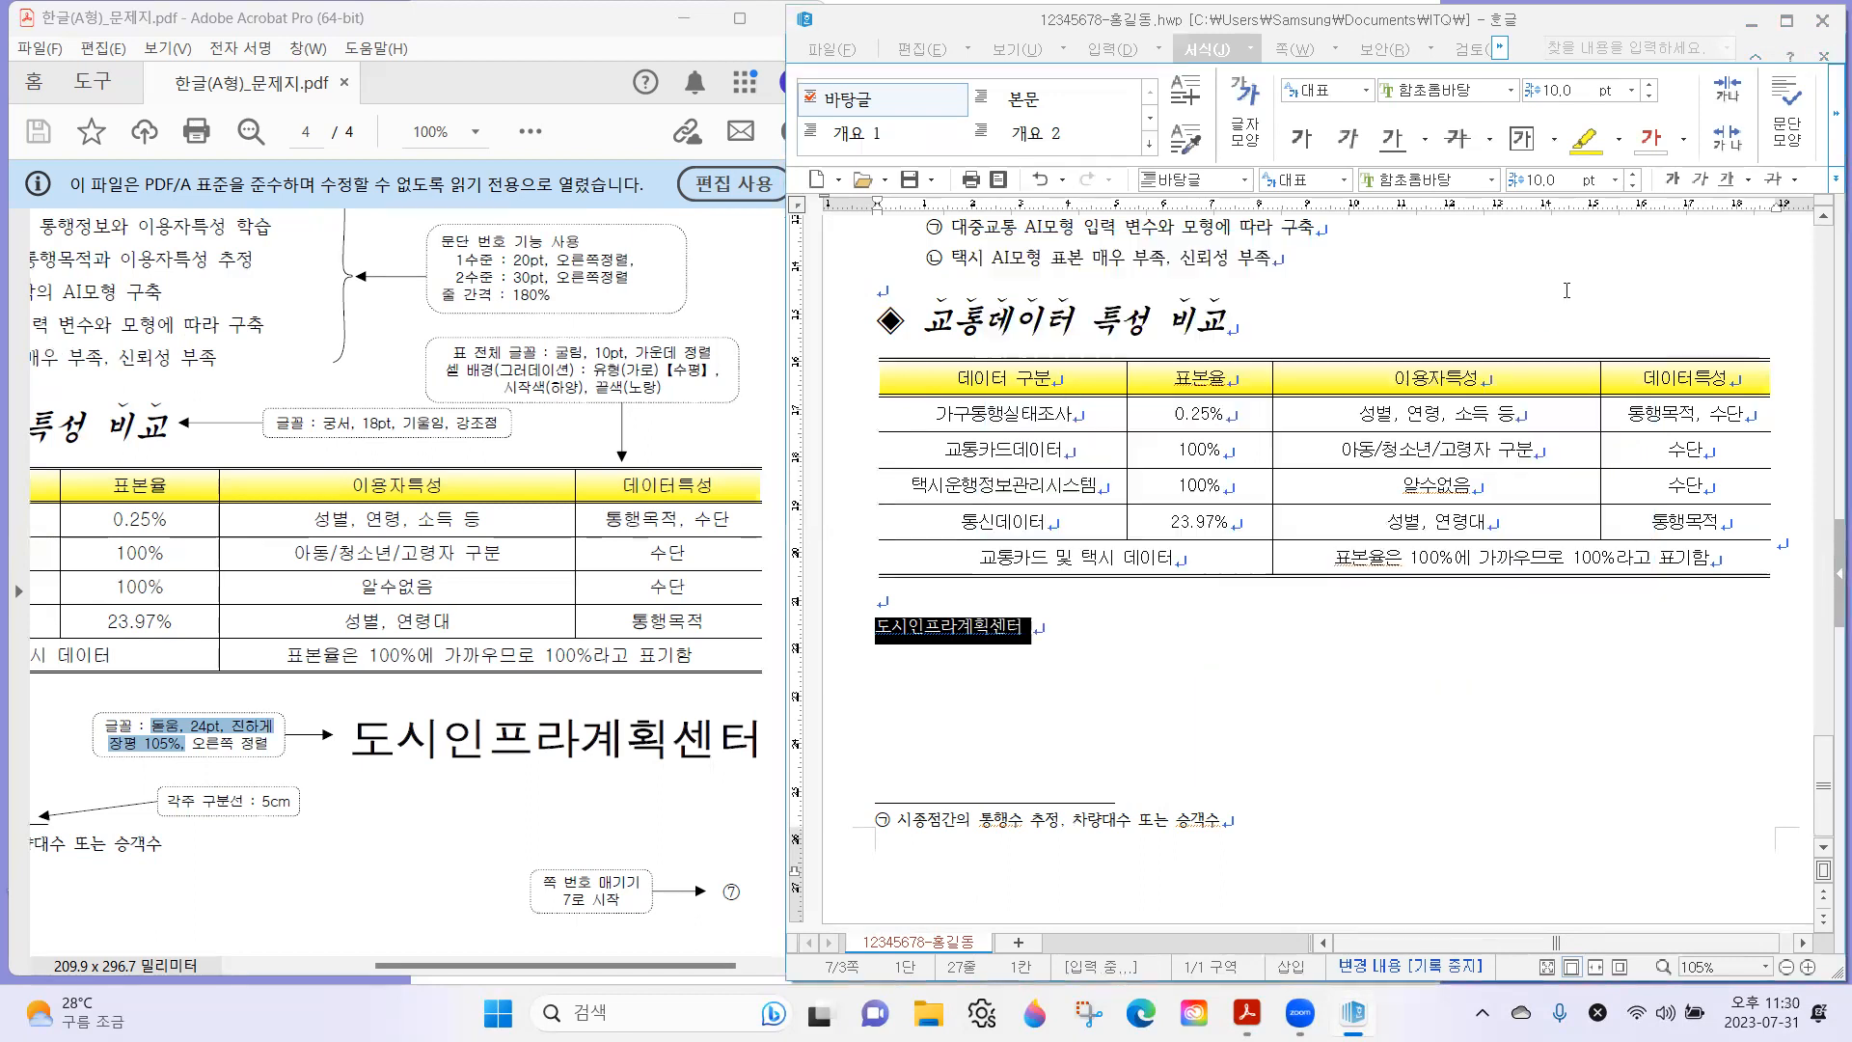
Right-align the 도시인프라계획센터 line, and return to the side-by-side view with the exam sheet.
left_click(1786, 20)
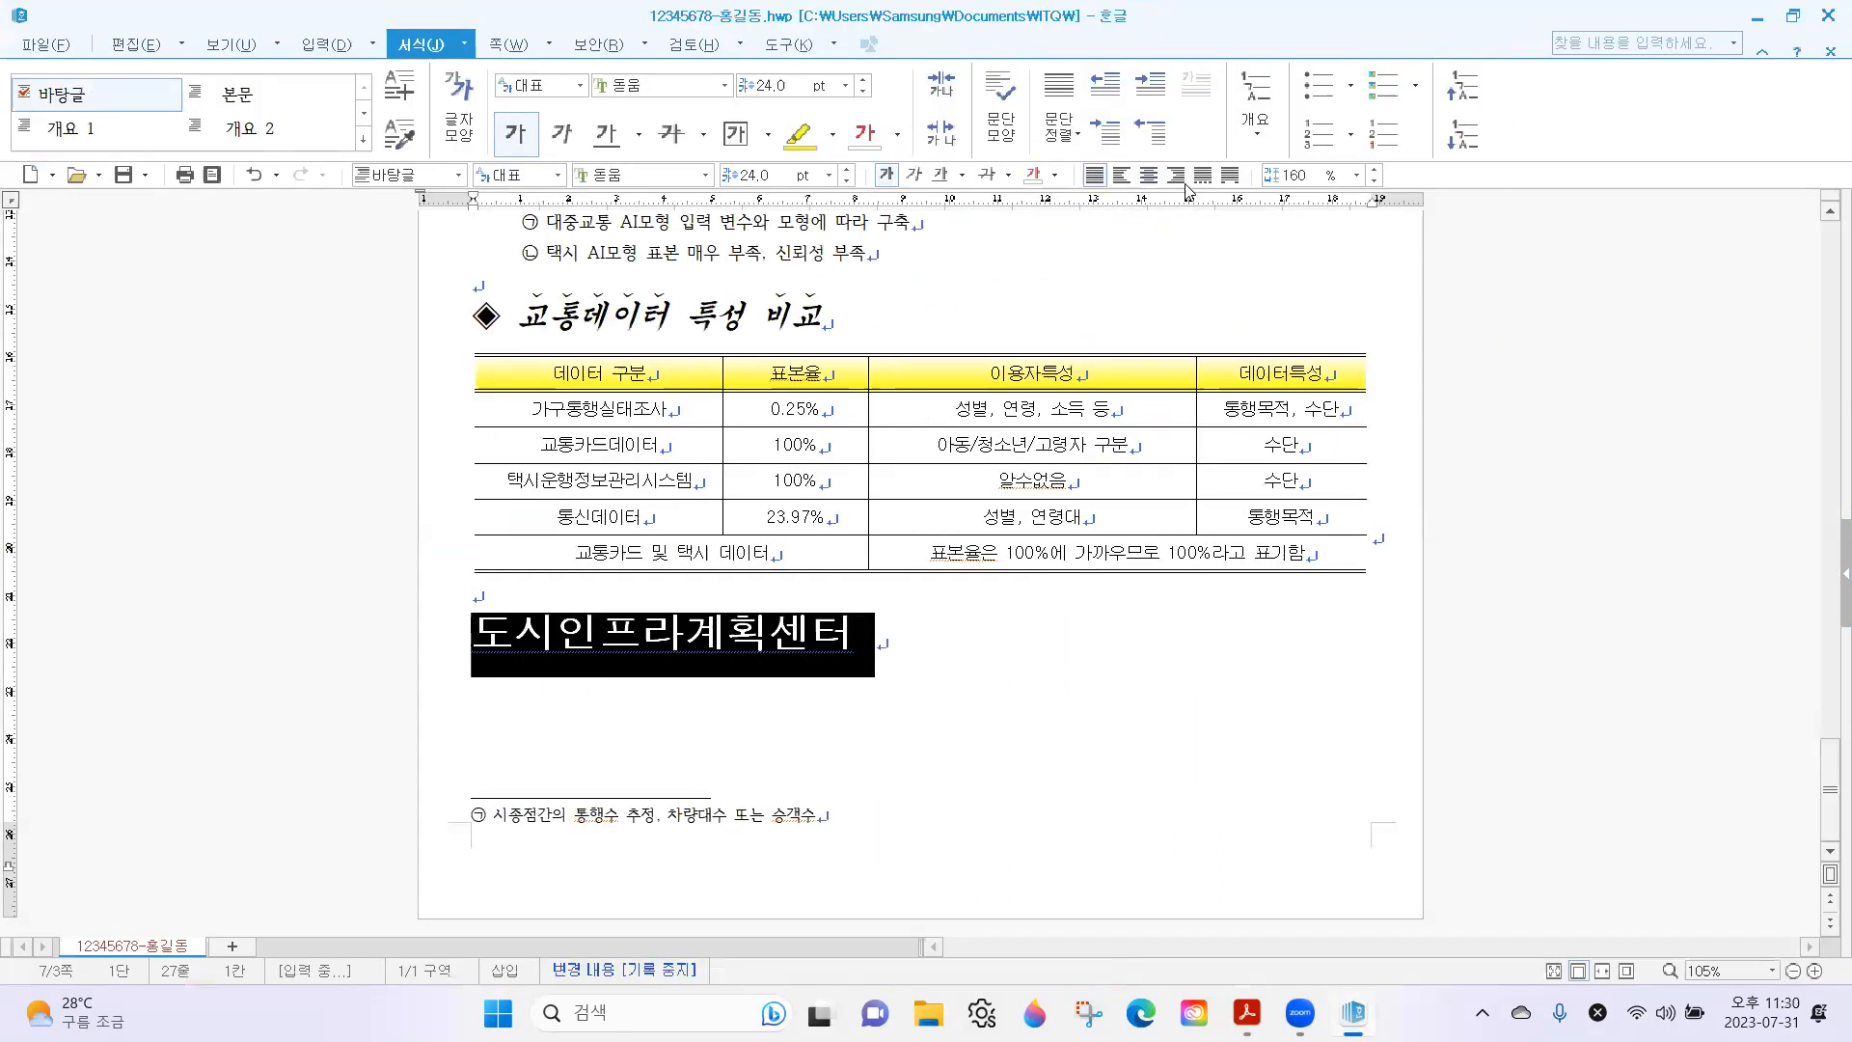
left_click(1176, 174)
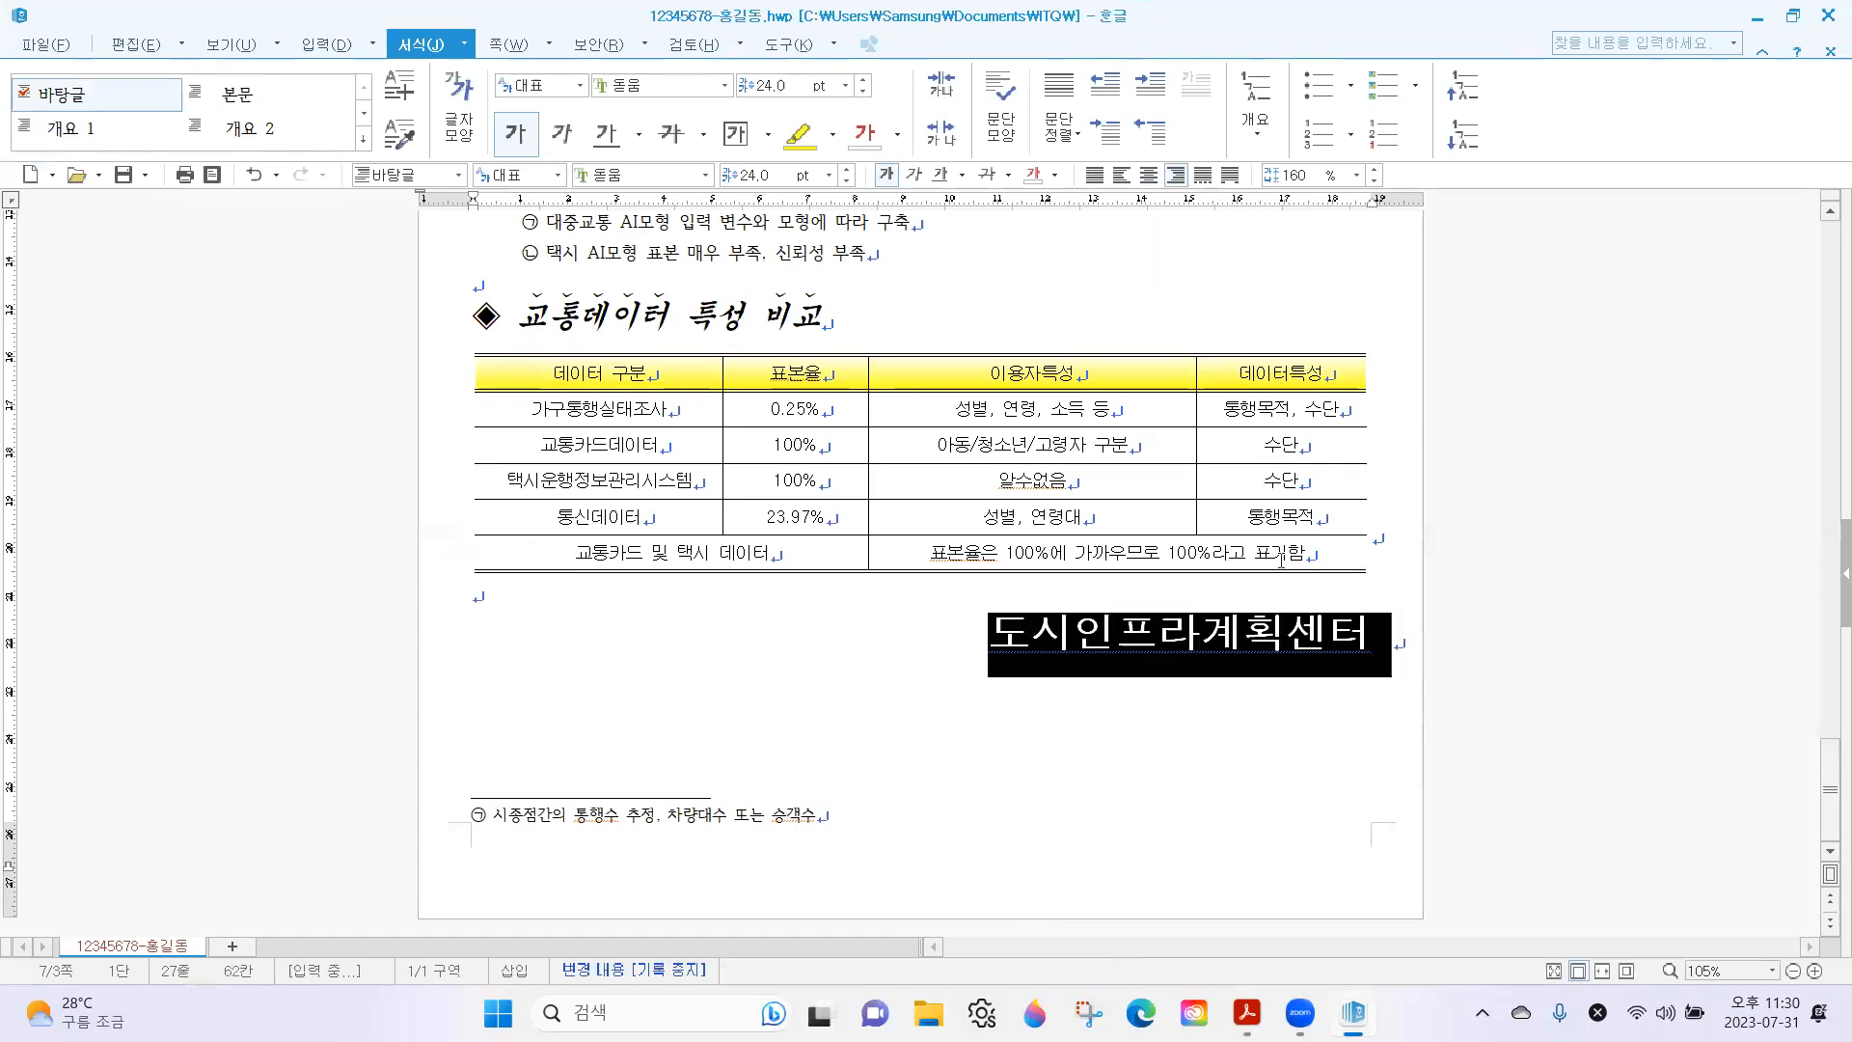
left_click(1321, 637)
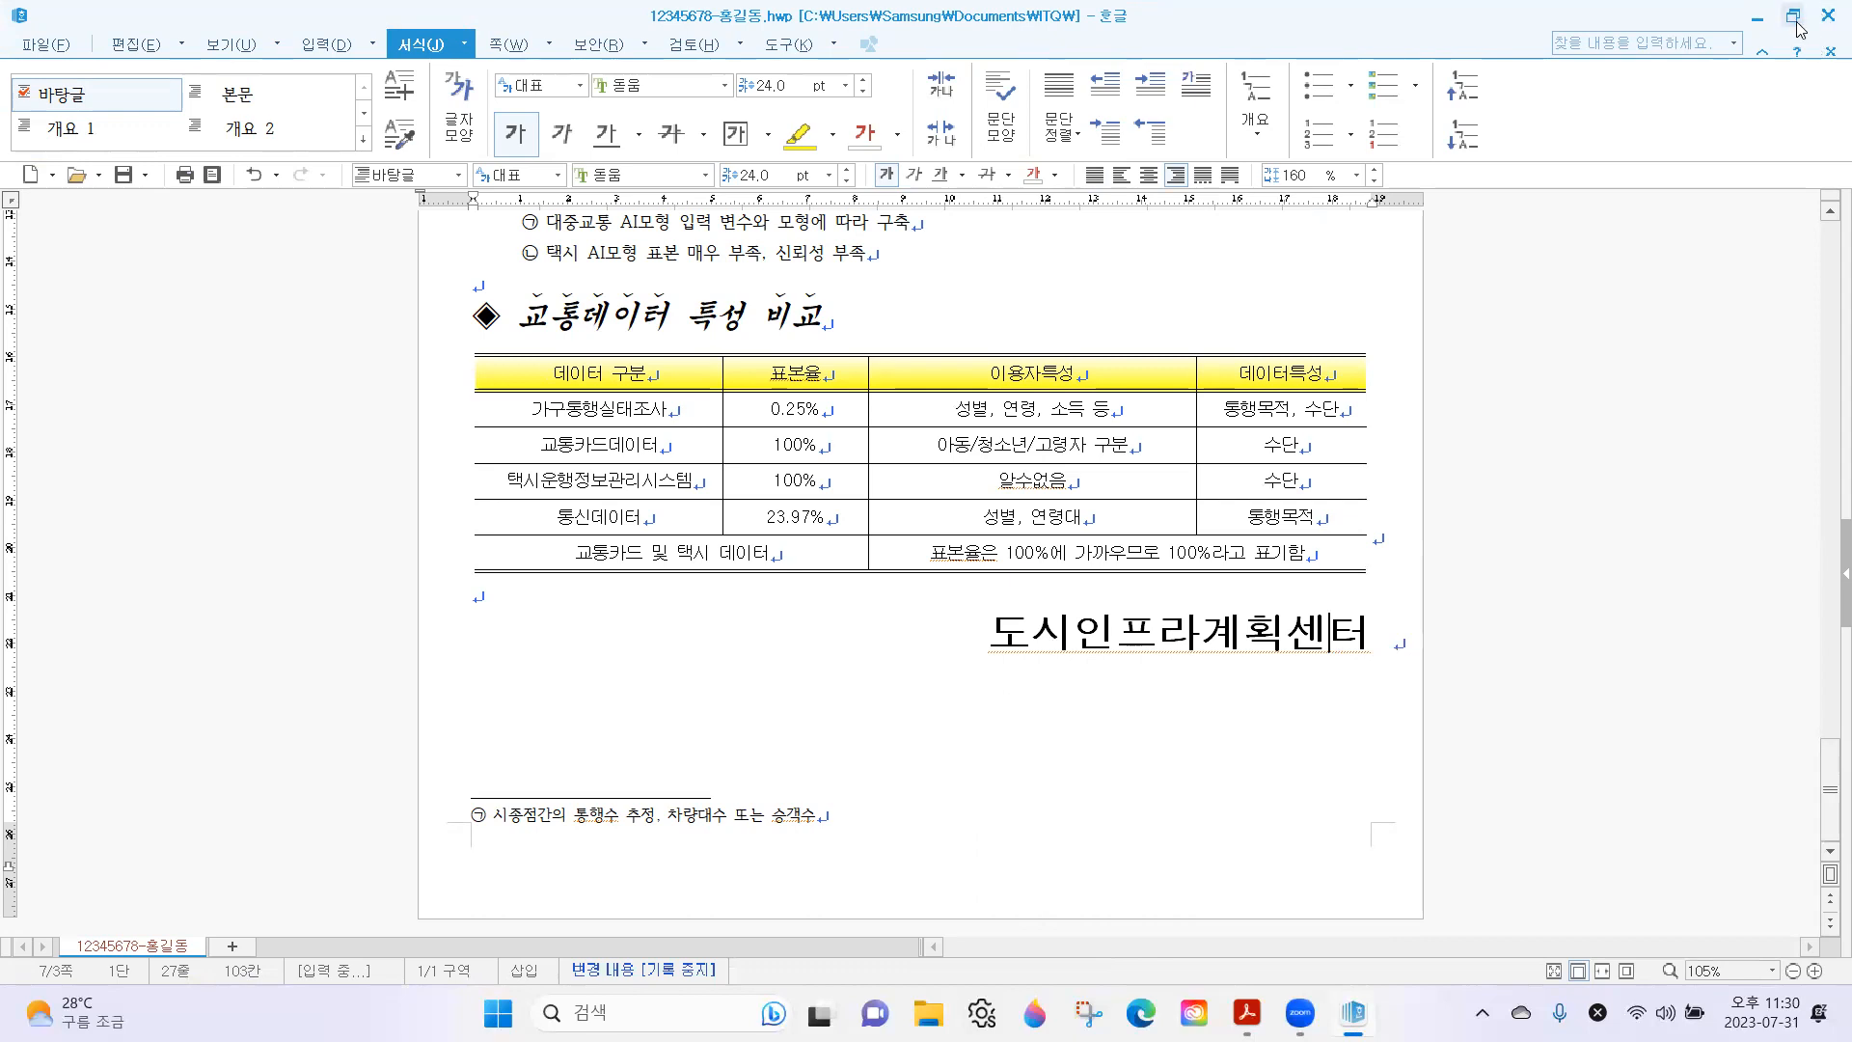
left_click(1792, 15)
Check the document's footnote and its separator line against the exam sheet's 각주 구분선 note.
left_click(553, 771)
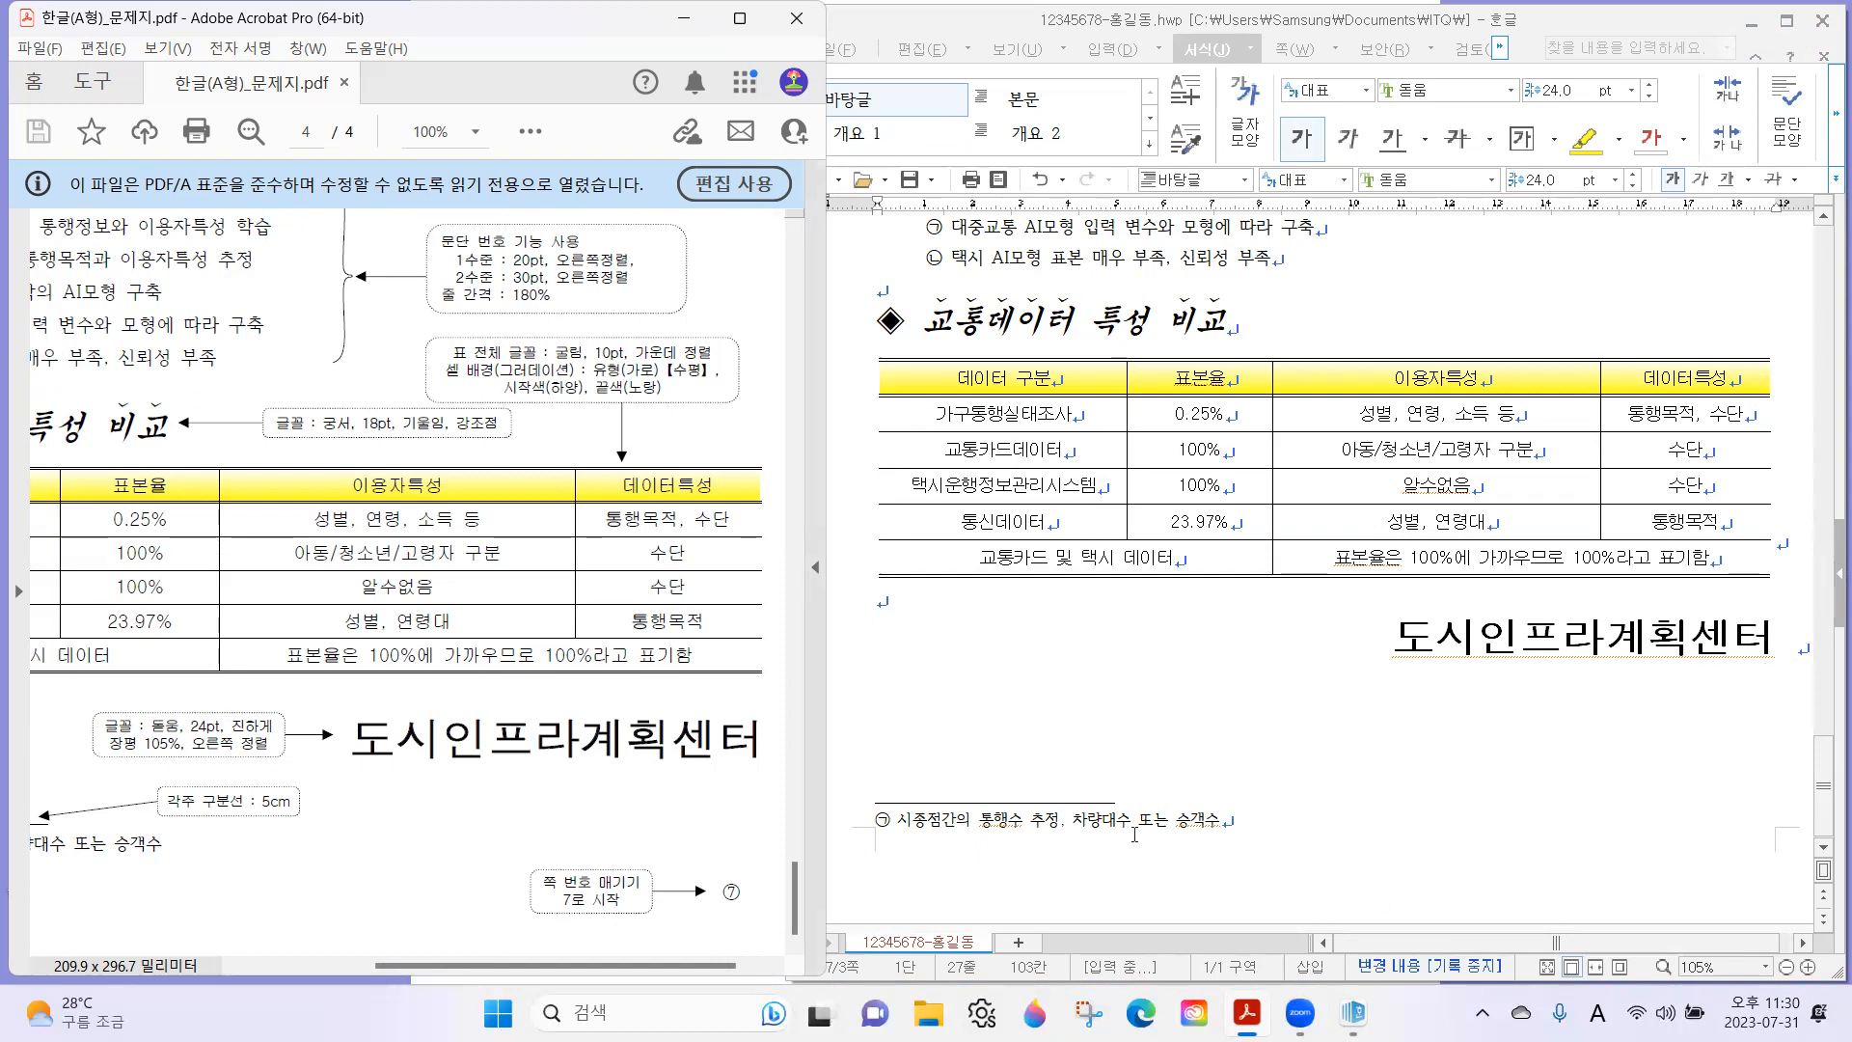
left_click(985, 834)
double_click(1198, 821)
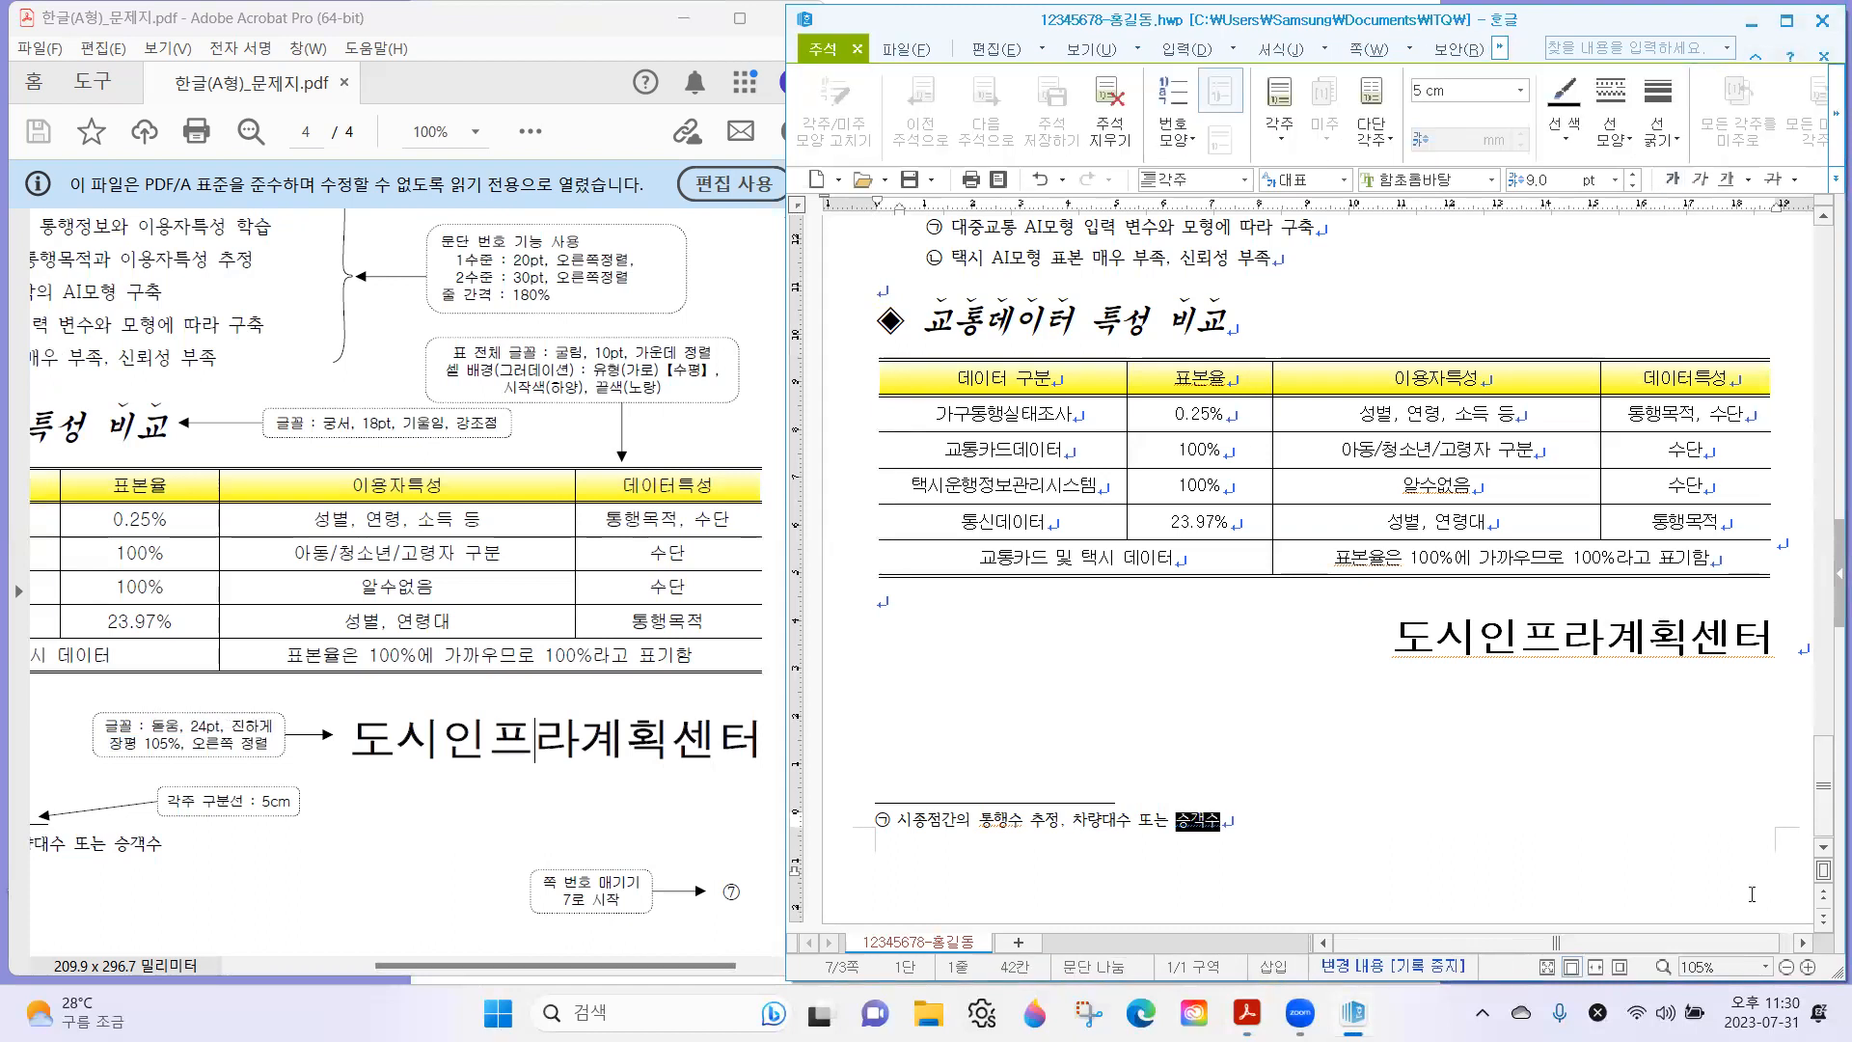
left_click(1196, 821)
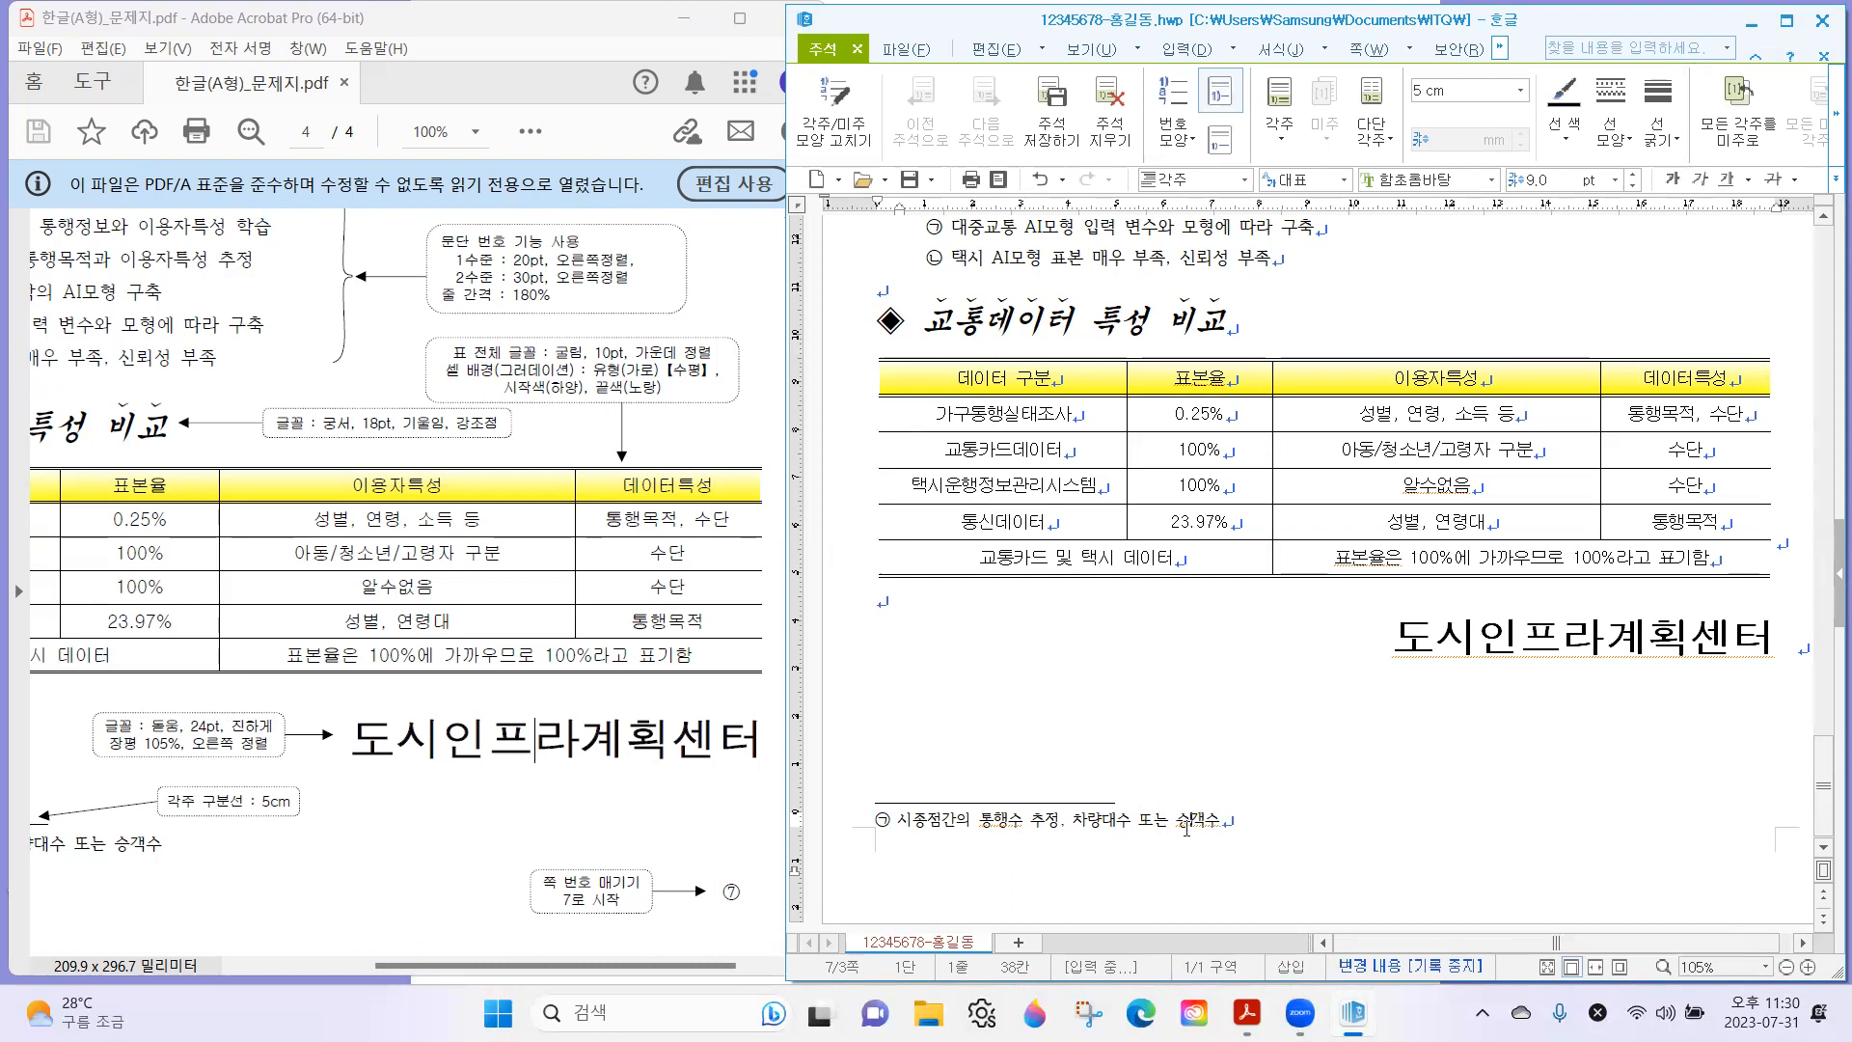
left_click(1420, 664)
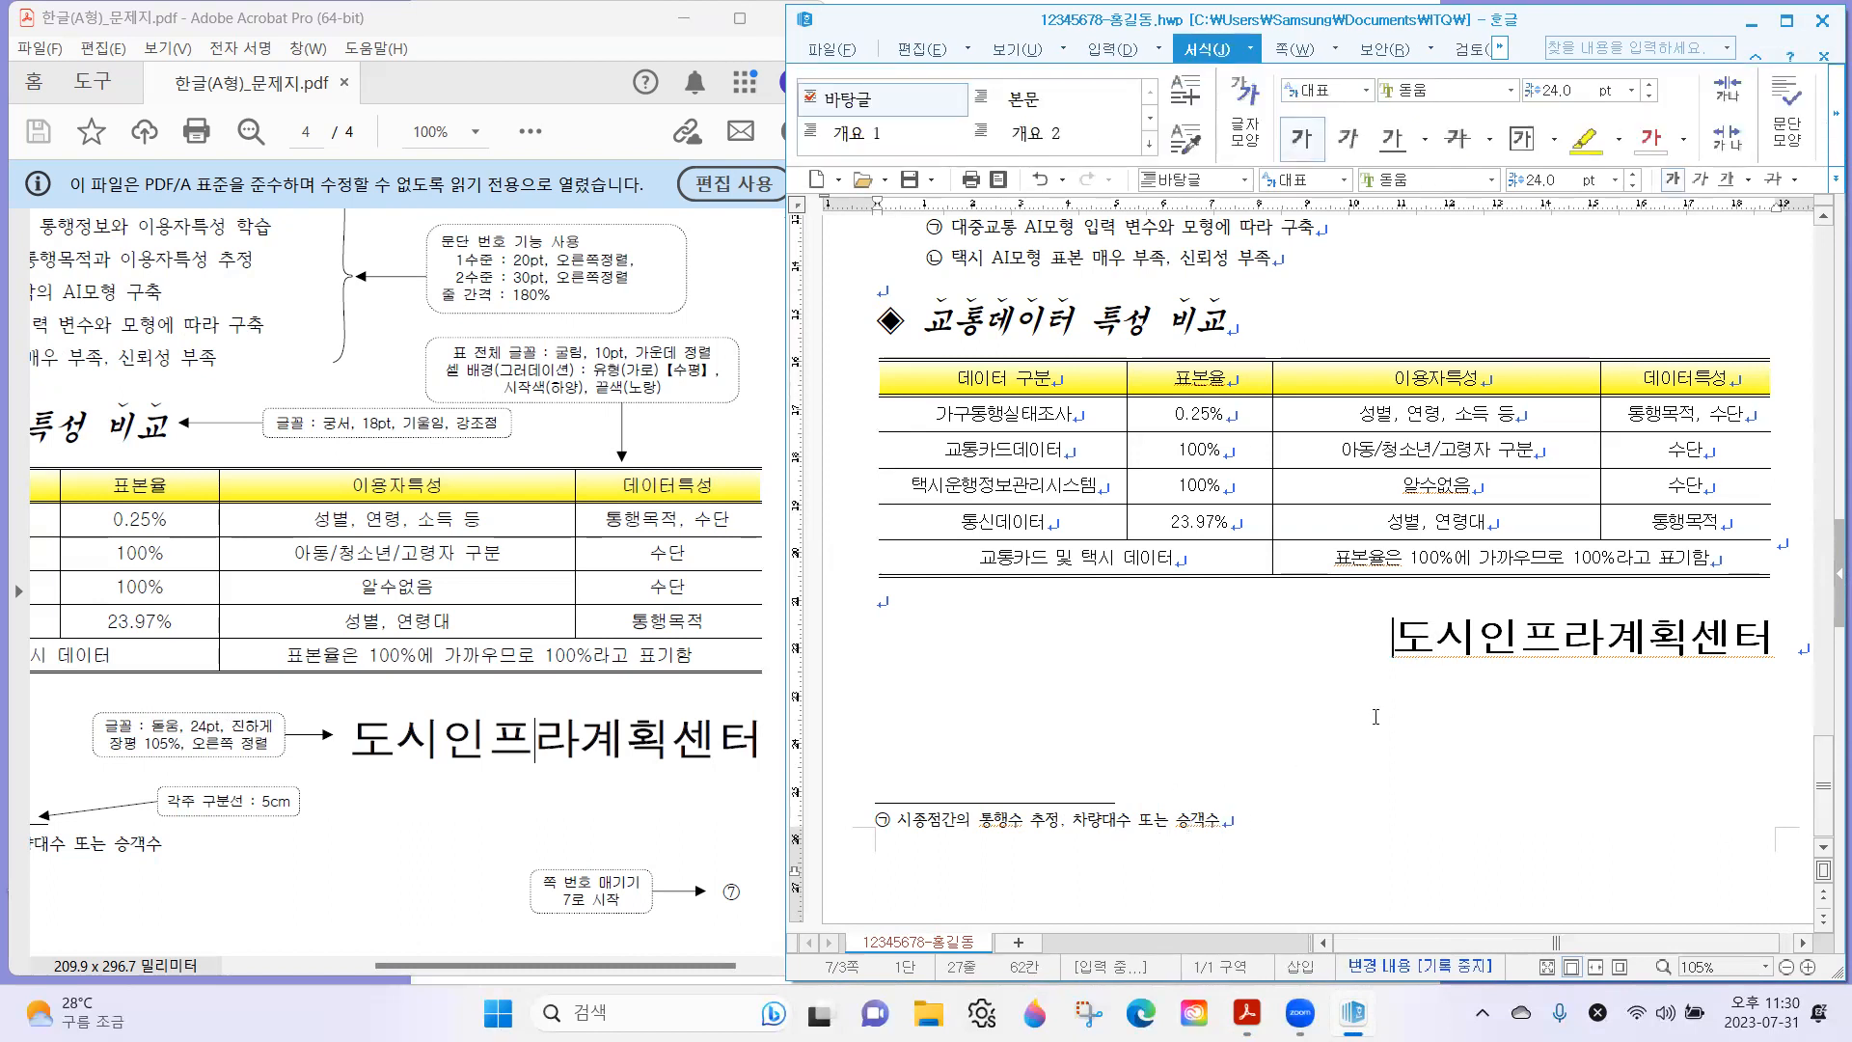
Set up page numbering for the document at the page's lower right, using the ①,②,③ number style.
left_click(1726, 897)
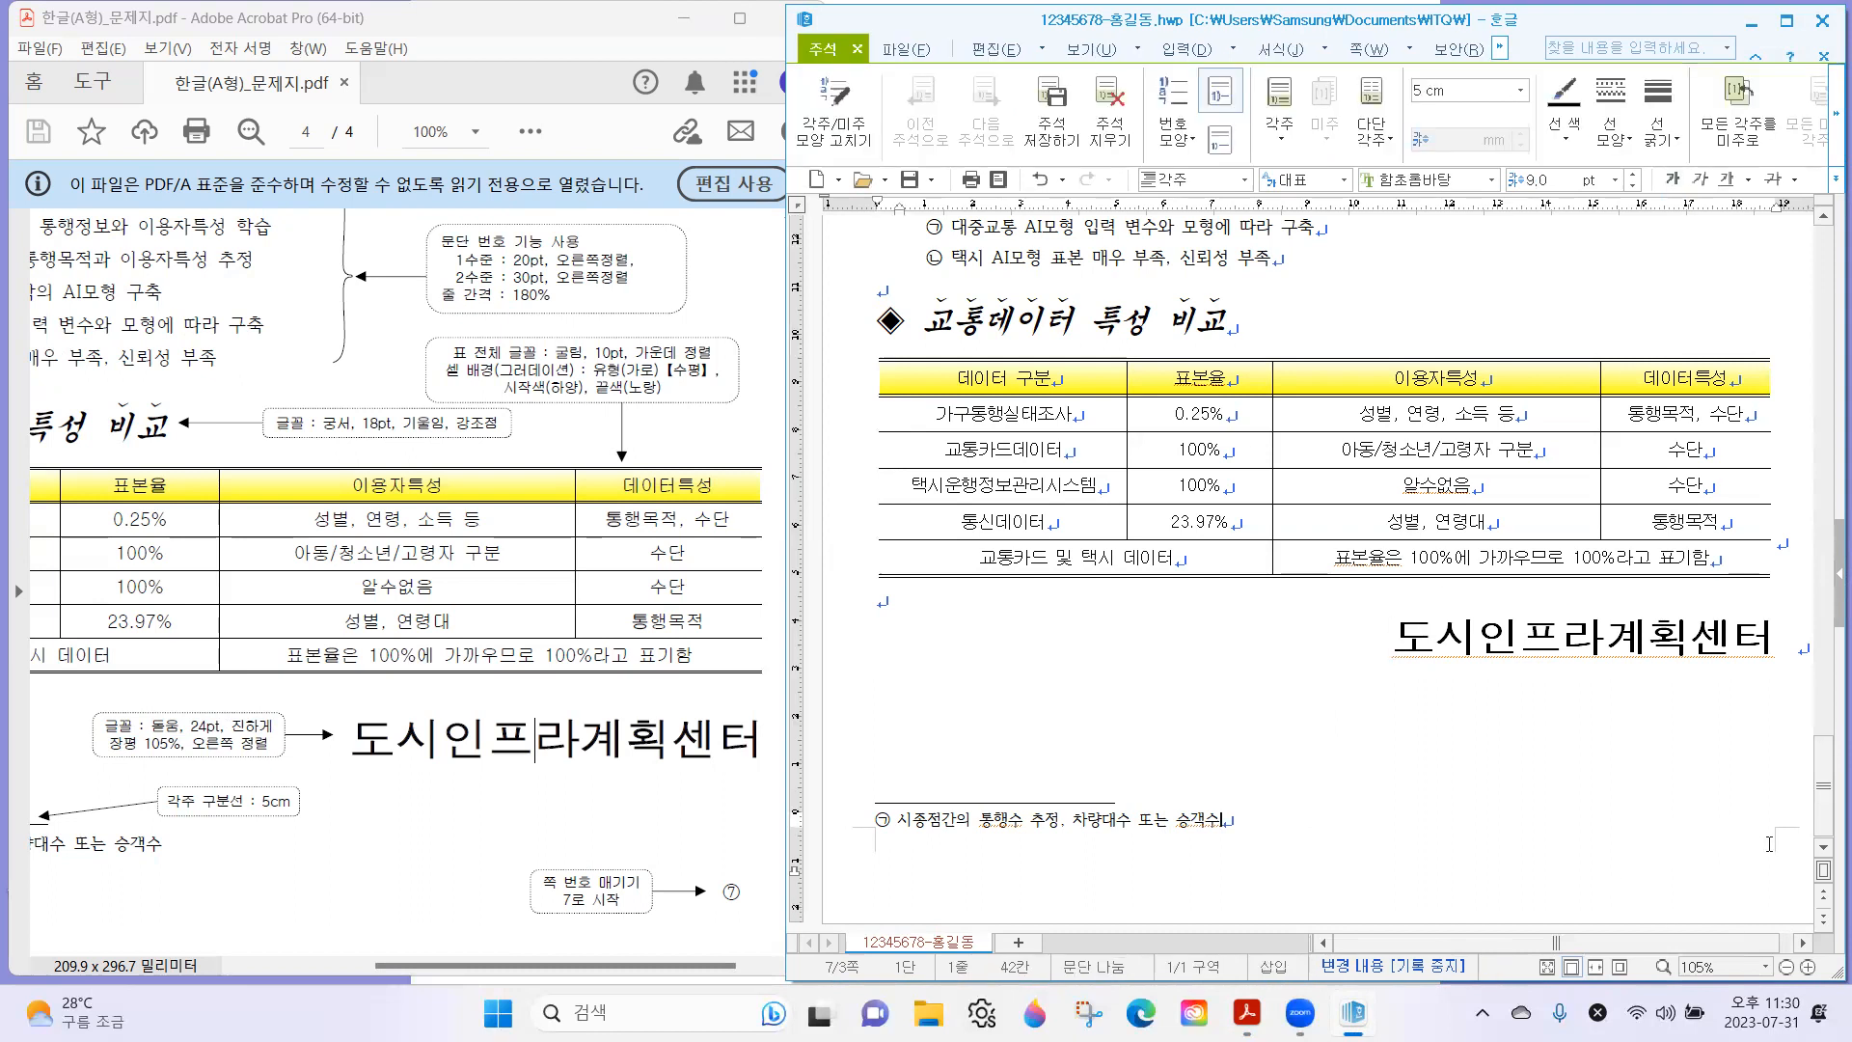
left_click(1574, 664)
left_click(1454, 668)
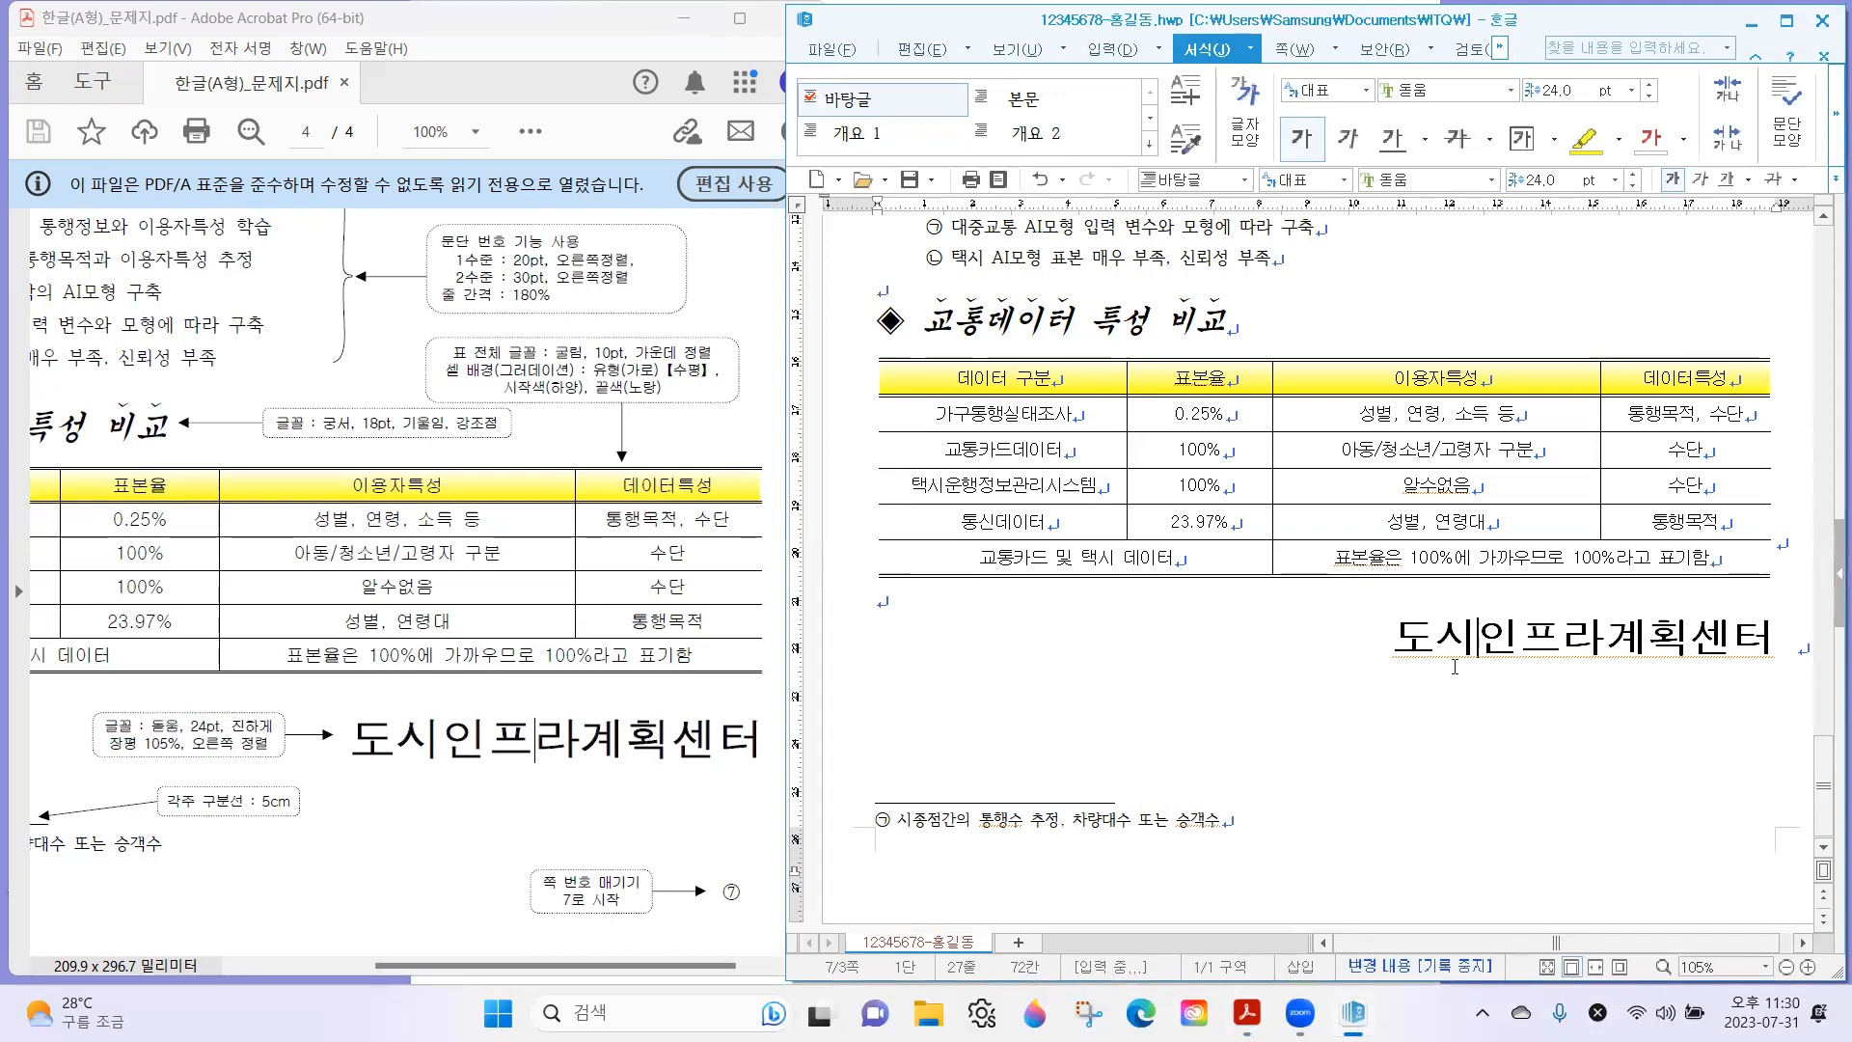
left_click(1309, 51)
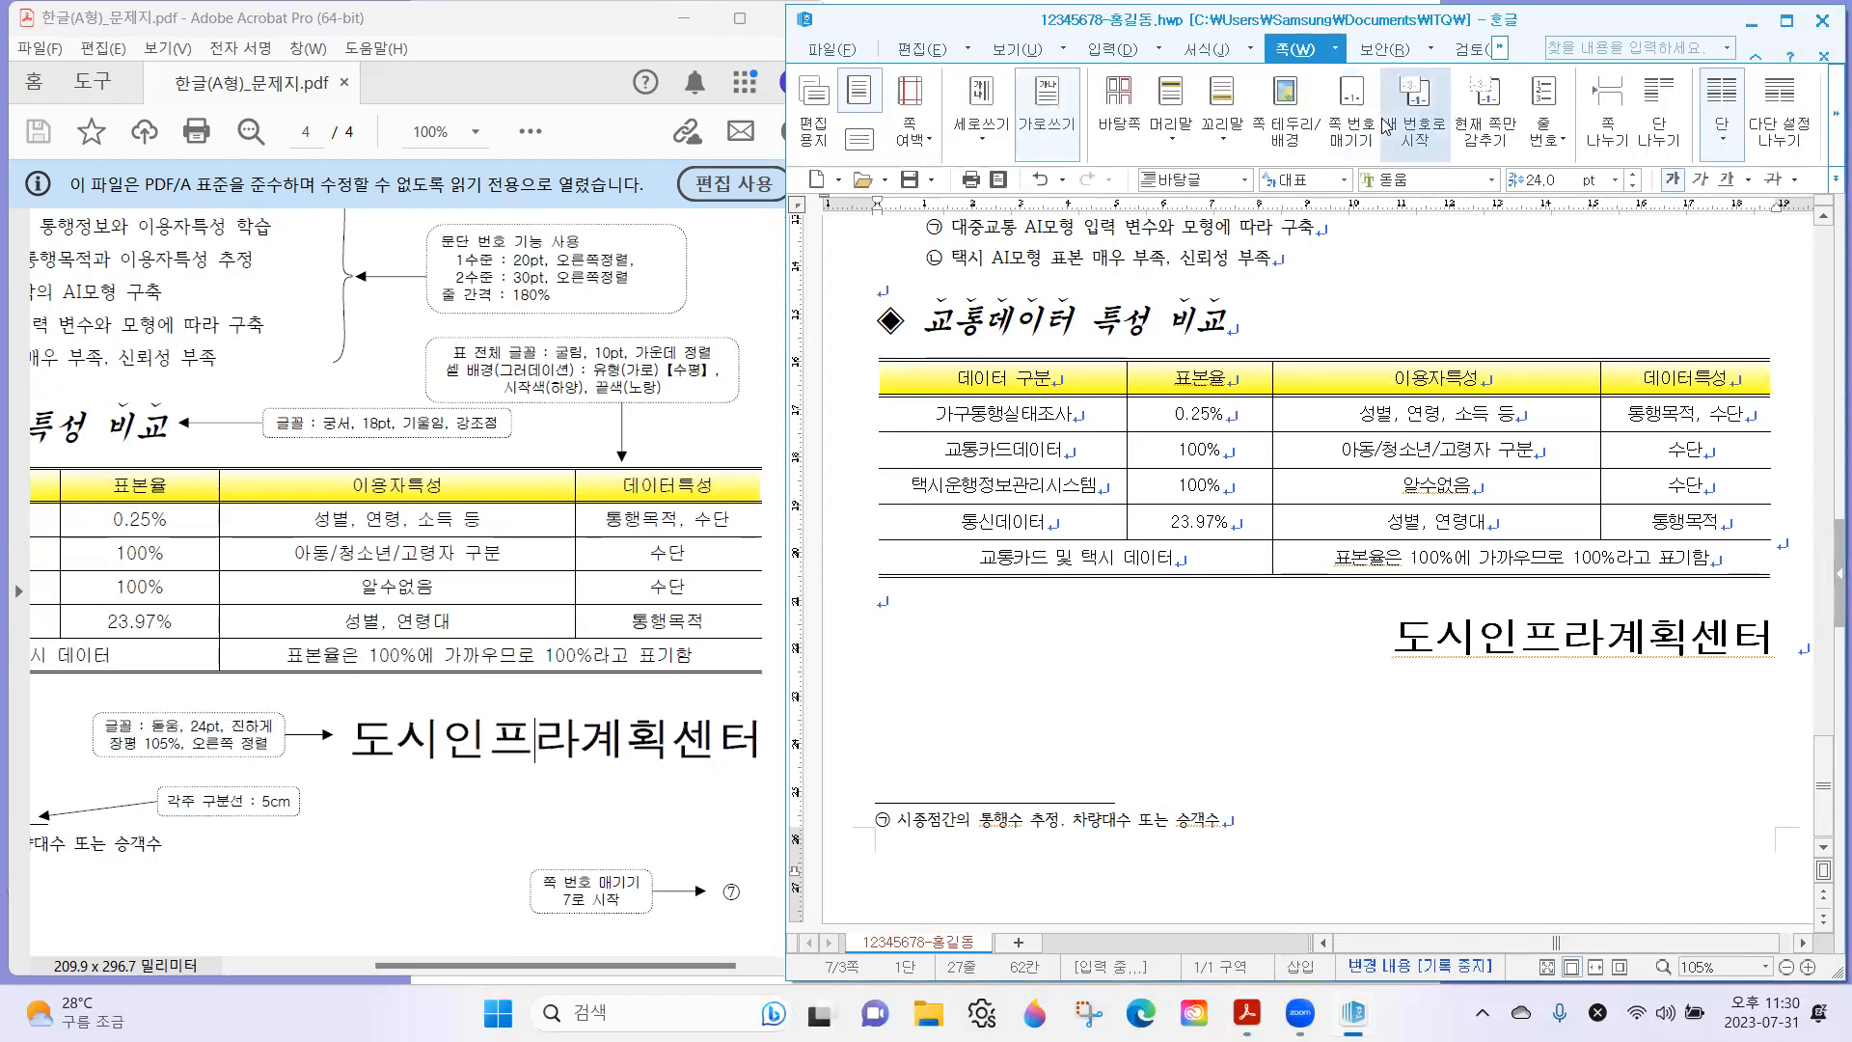
left_click(1347, 106)
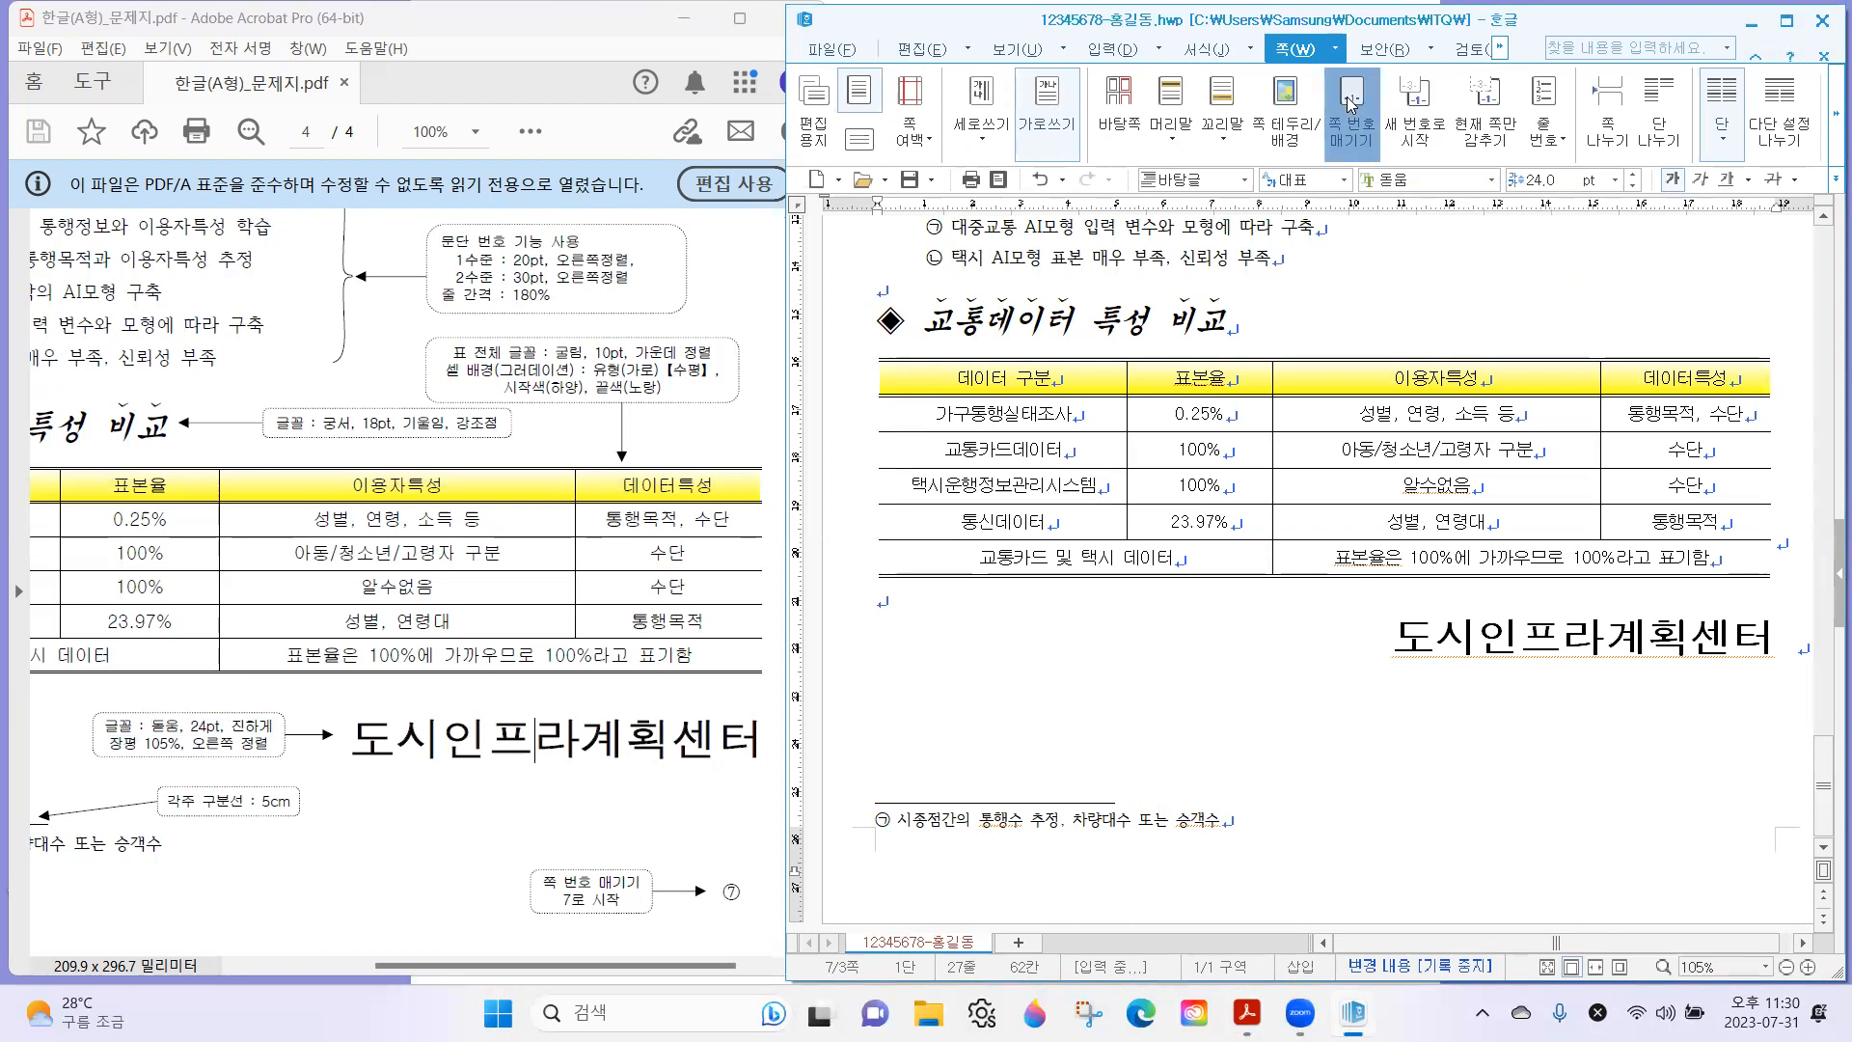
left_click_drag(1295, 249, 1284, 197)
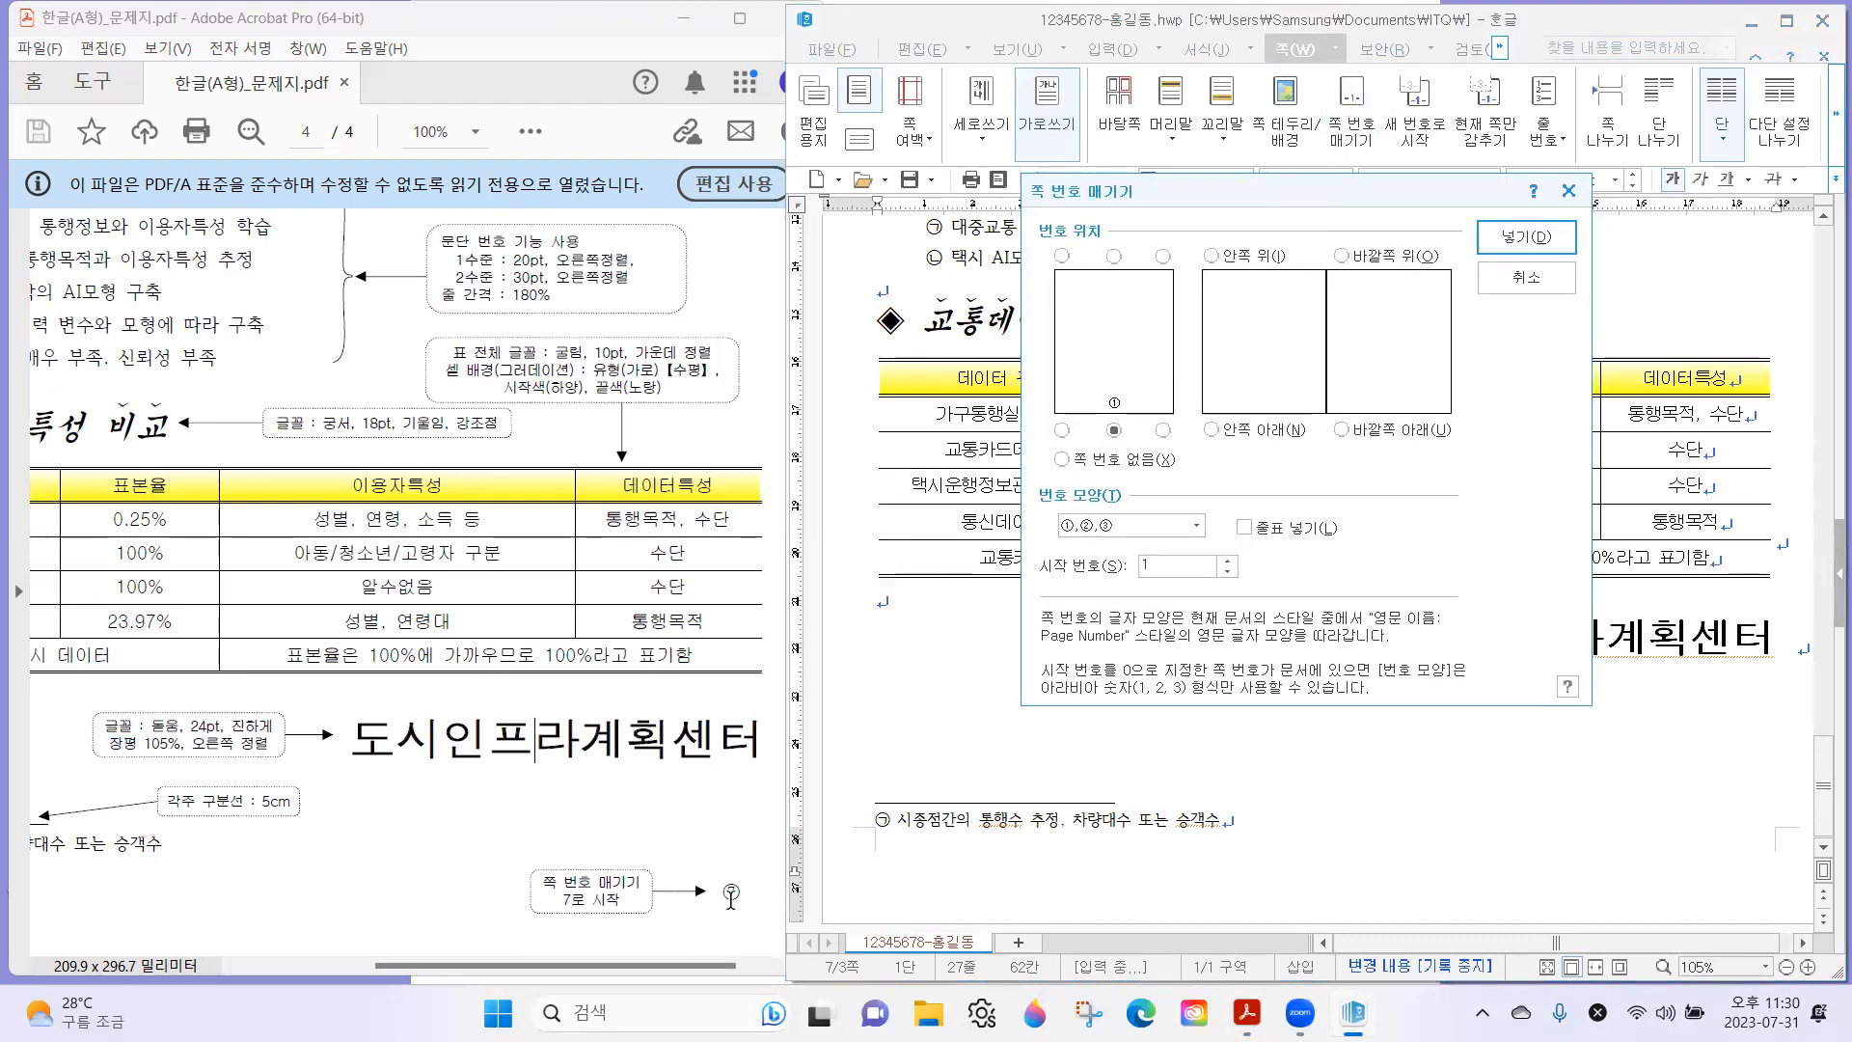
left_click(1163, 430)
left_click(1167, 525)
left_click(1124, 547)
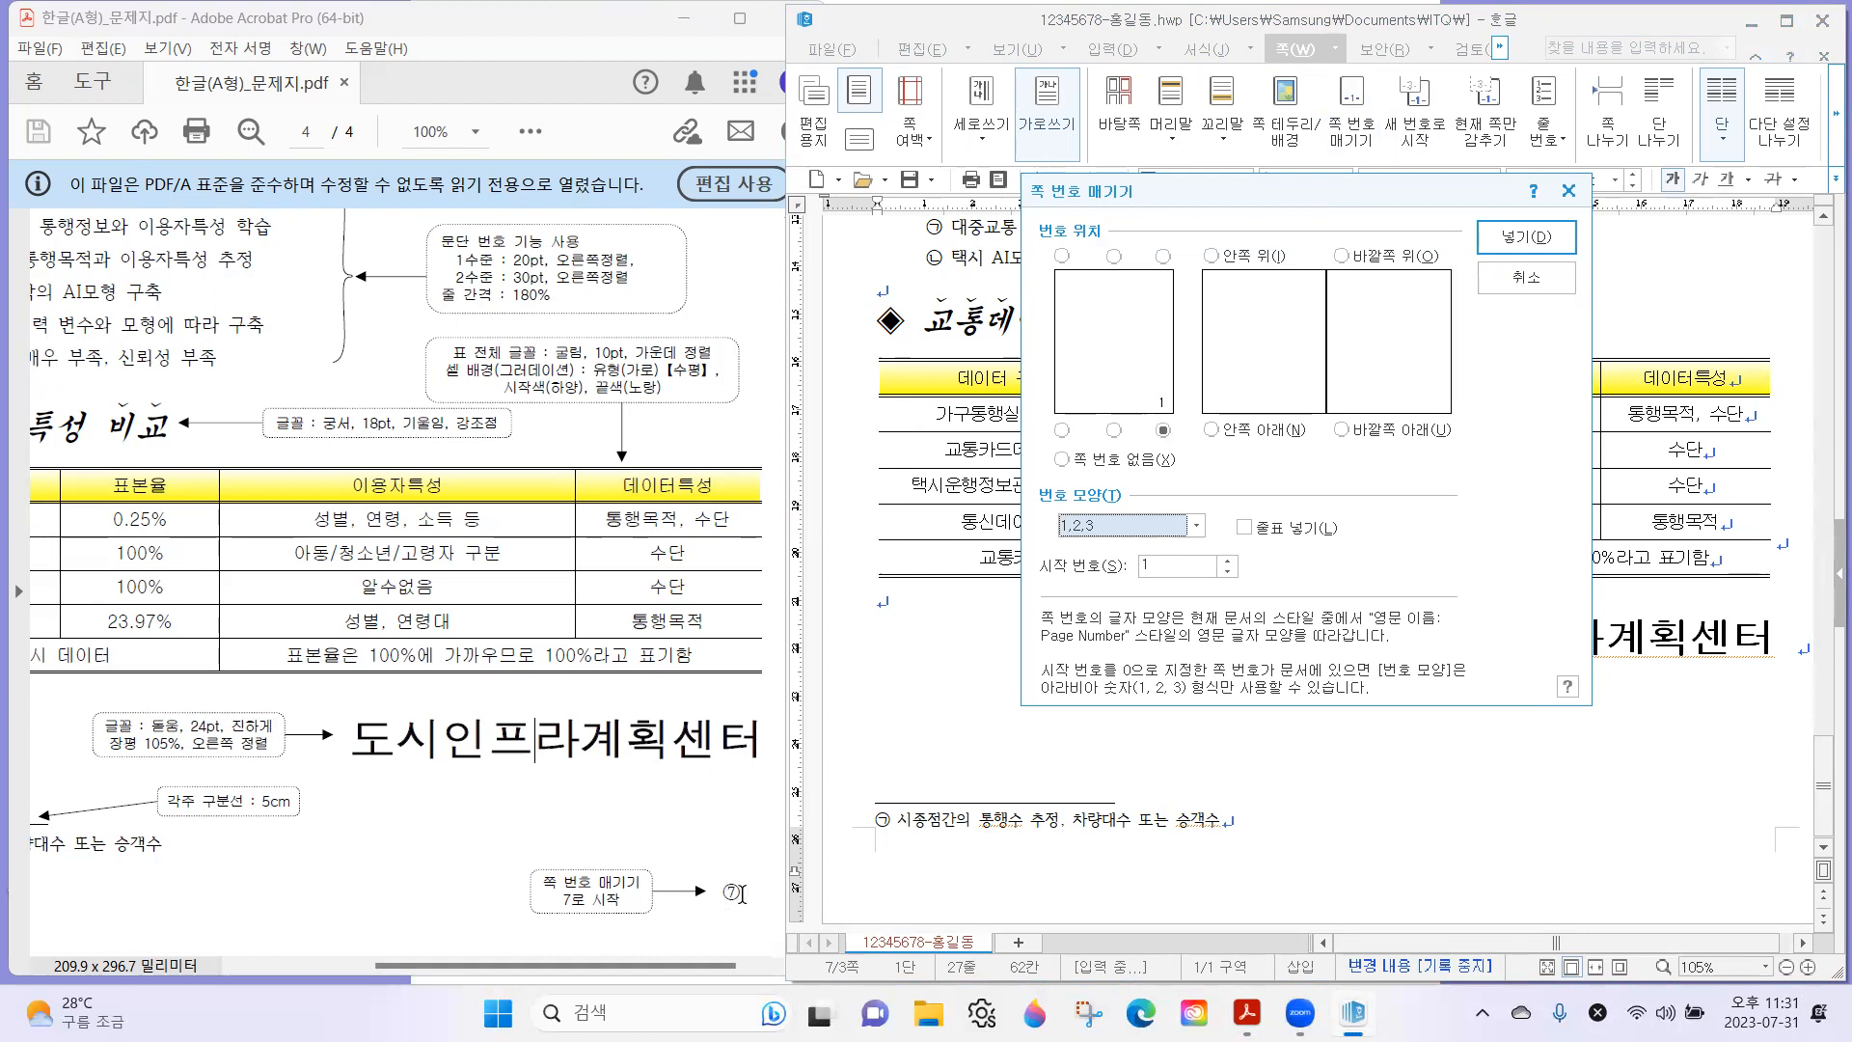
left_click(1109, 531)
left_click(1100, 565)
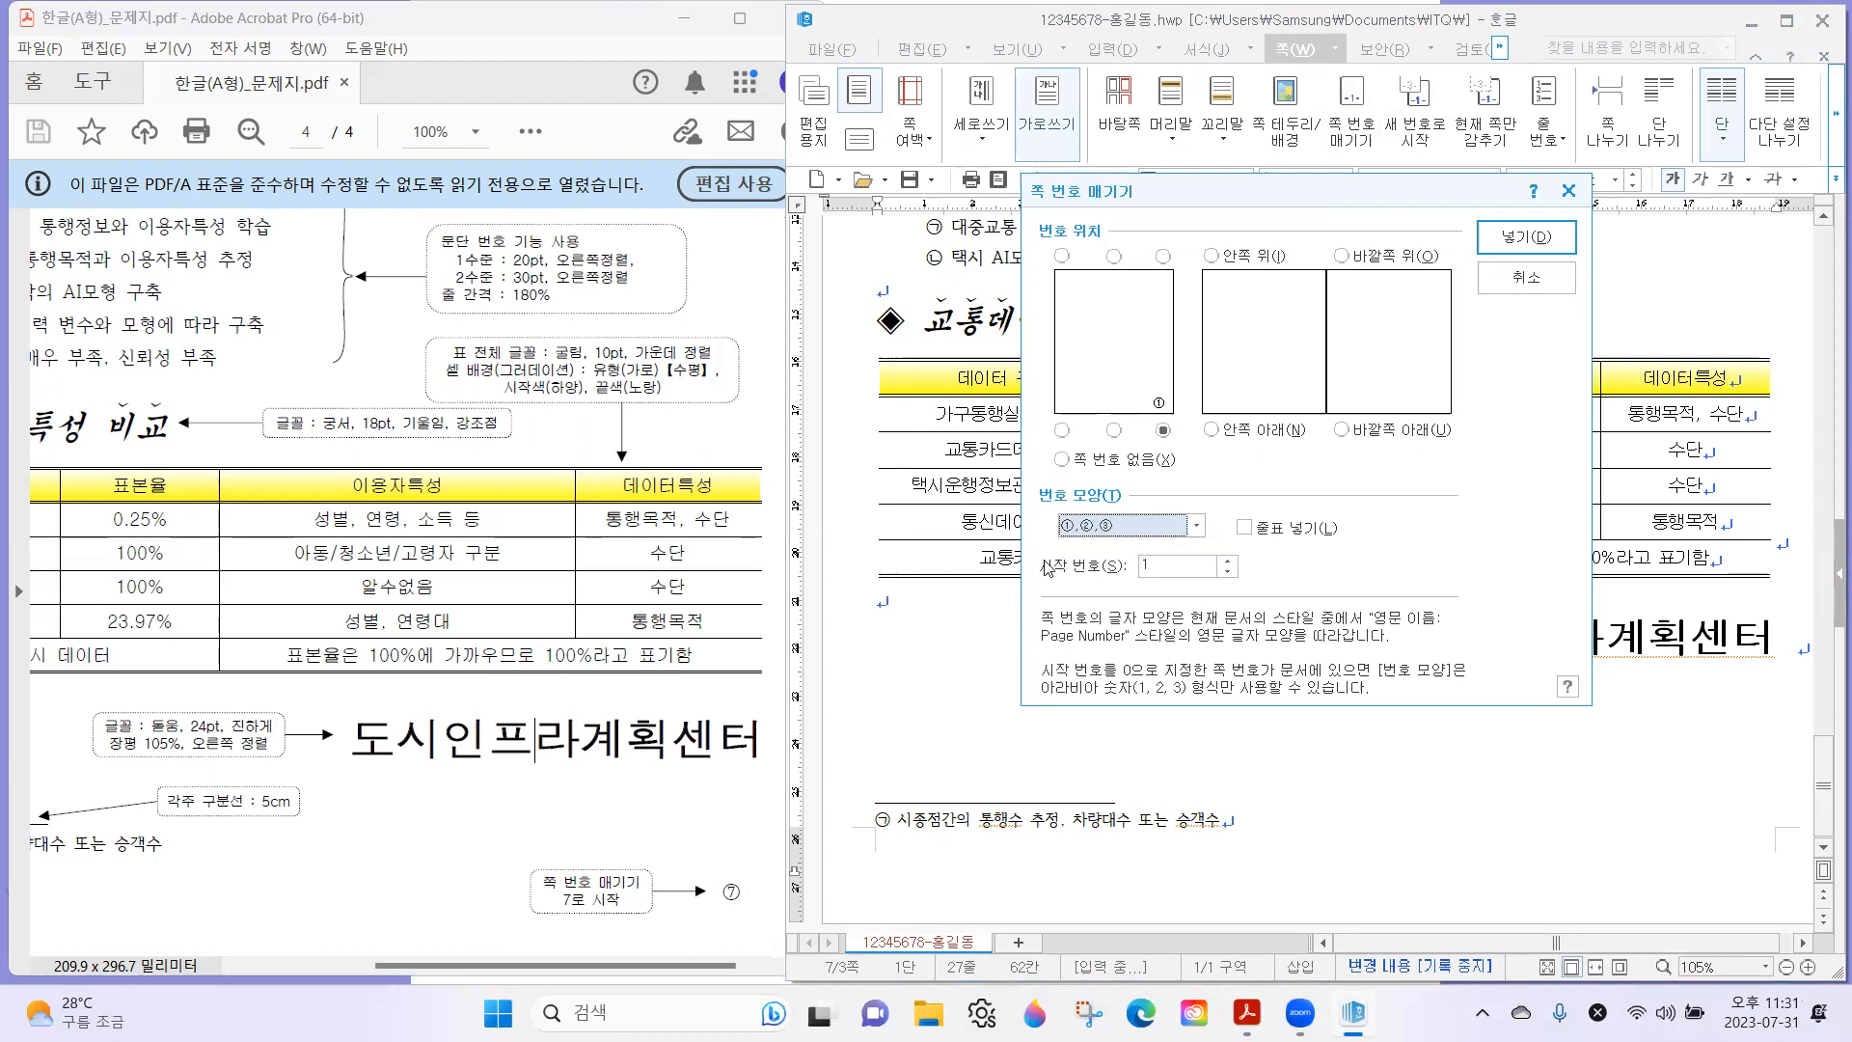
Leave the 줄표 넣기 option off, set the starting number to 7, and insert the page number.
key("alt+l")
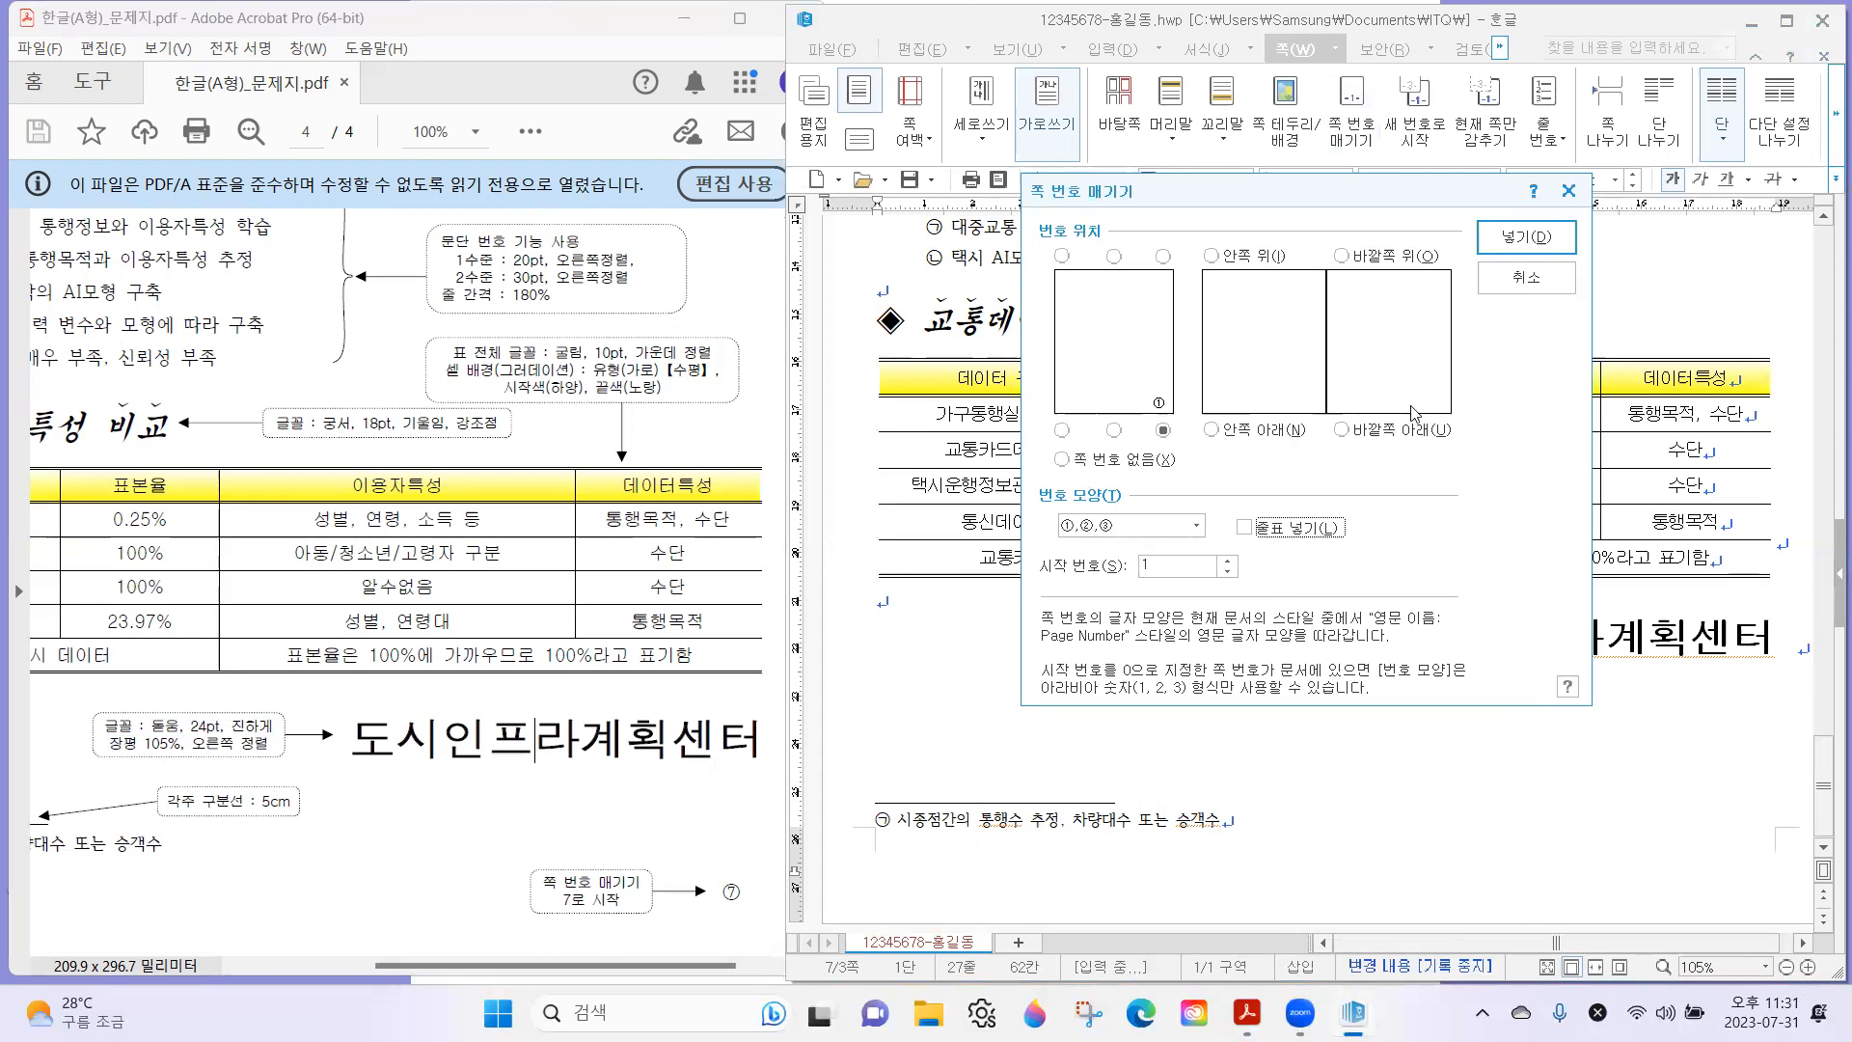
left_click(1163, 431)
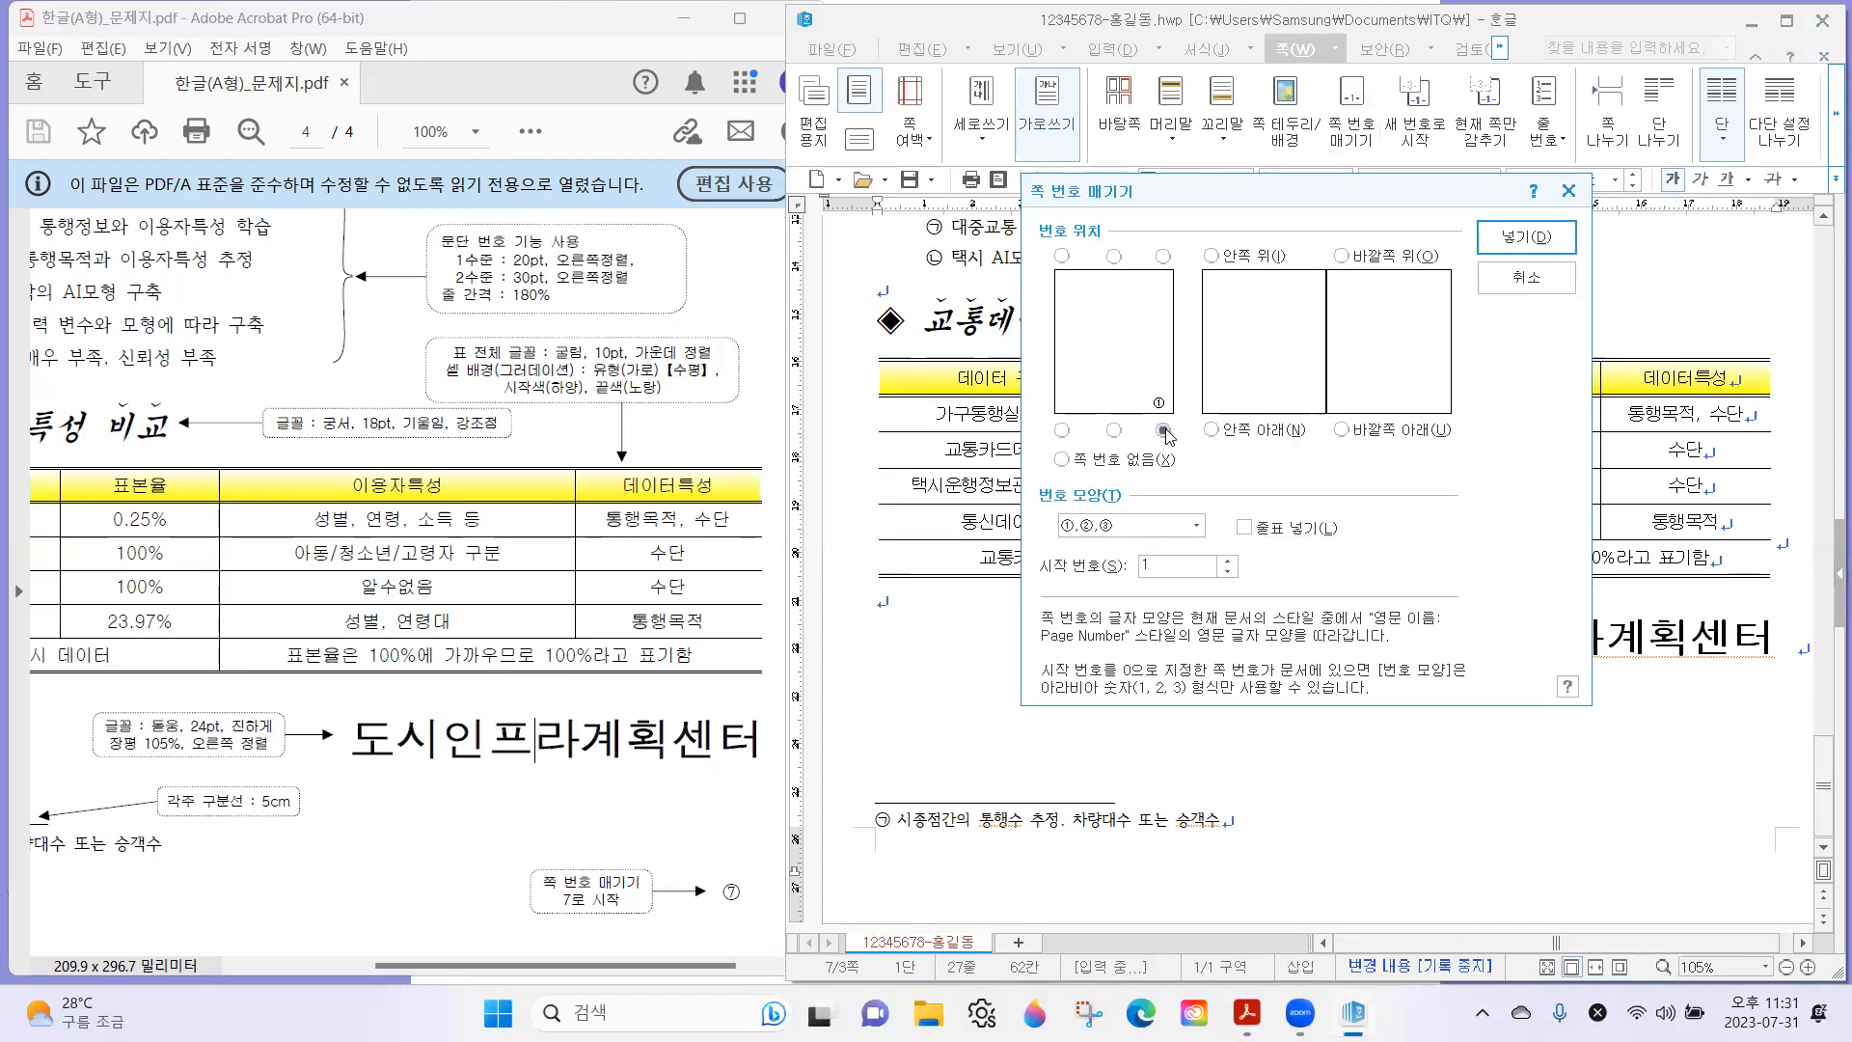
left_click(1181, 528)
left_click(1181, 528)
left_click(1256, 532)
left_click(1256, 533)
left_click(1227, 562)
left_click(1227, 562)
left_click(1227, 562)
left_click(1227, 562)
left_click(1227, 563)
left_click(1227, 562)
left_click(1530, 234)
scroll(1649, 598, "down", 3)
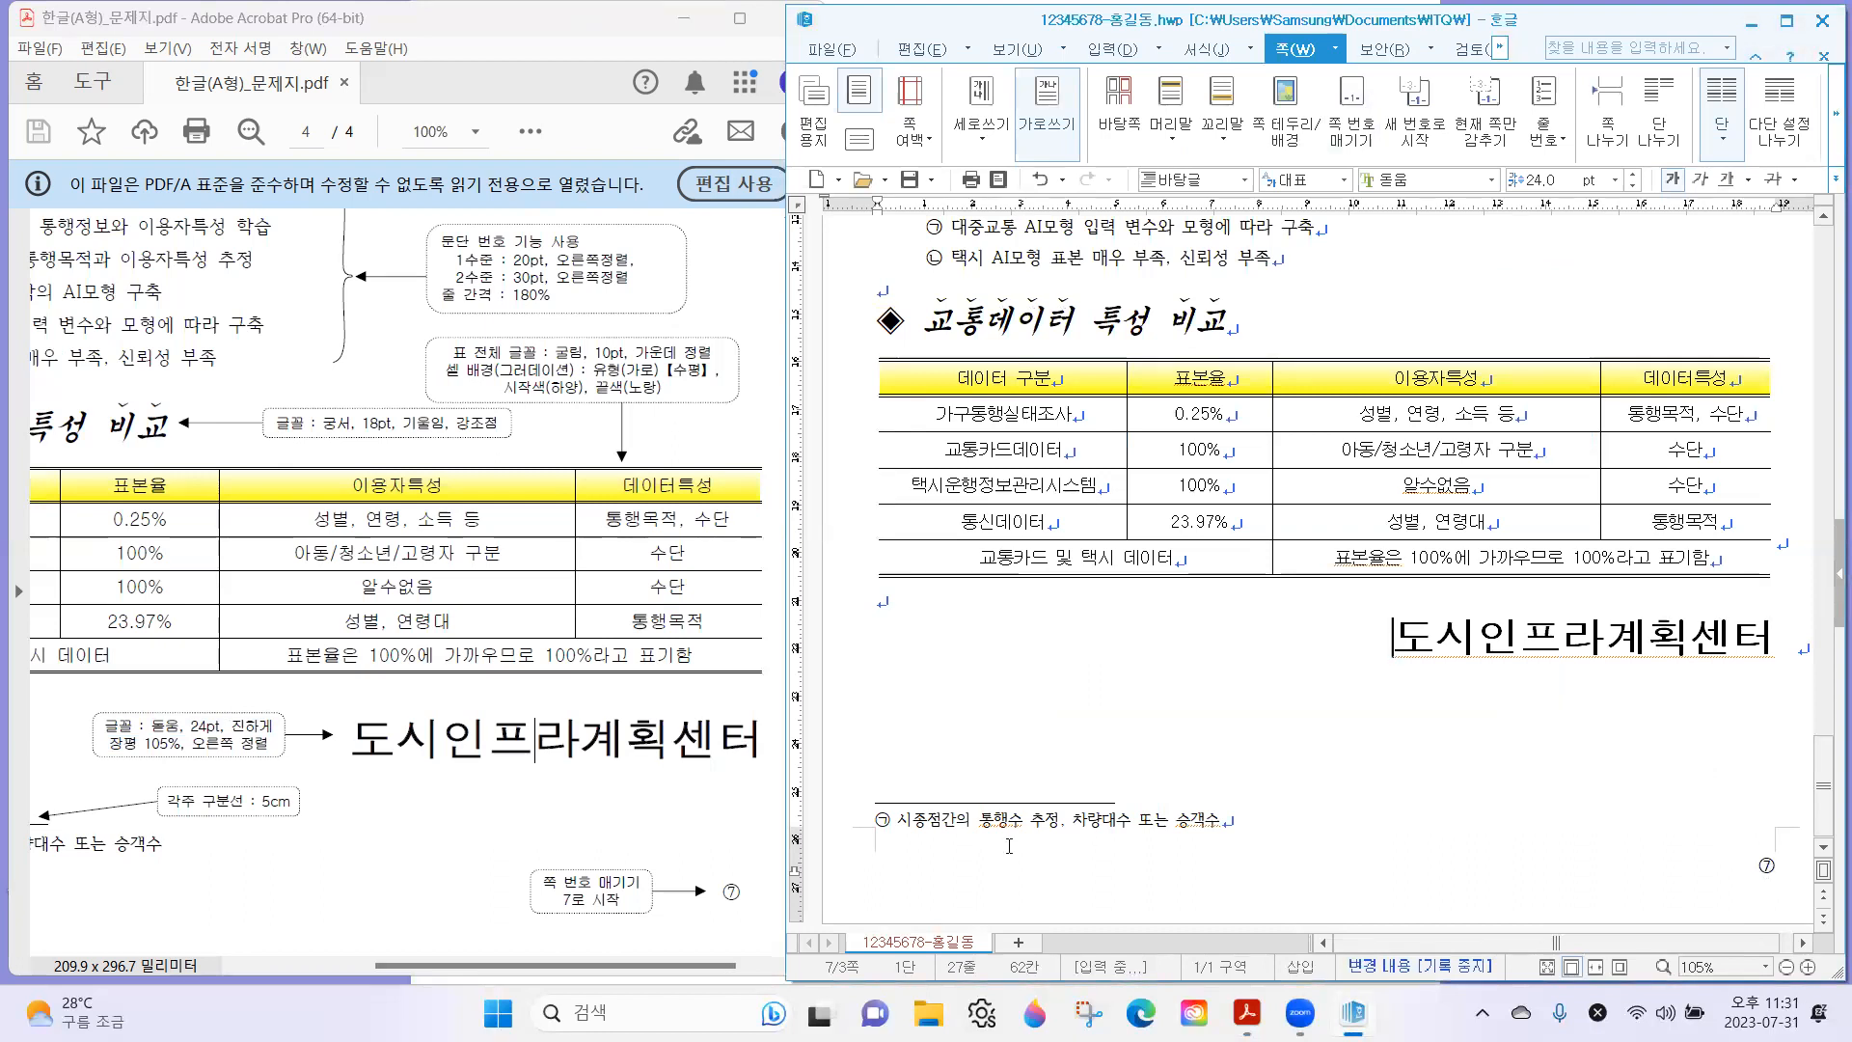
Switch to the exam sheet in Acrobat and view page 4 at a reduced zoom for an overall comparison.
left_click(536, 819)
scroll(482, 733, "up", 4)
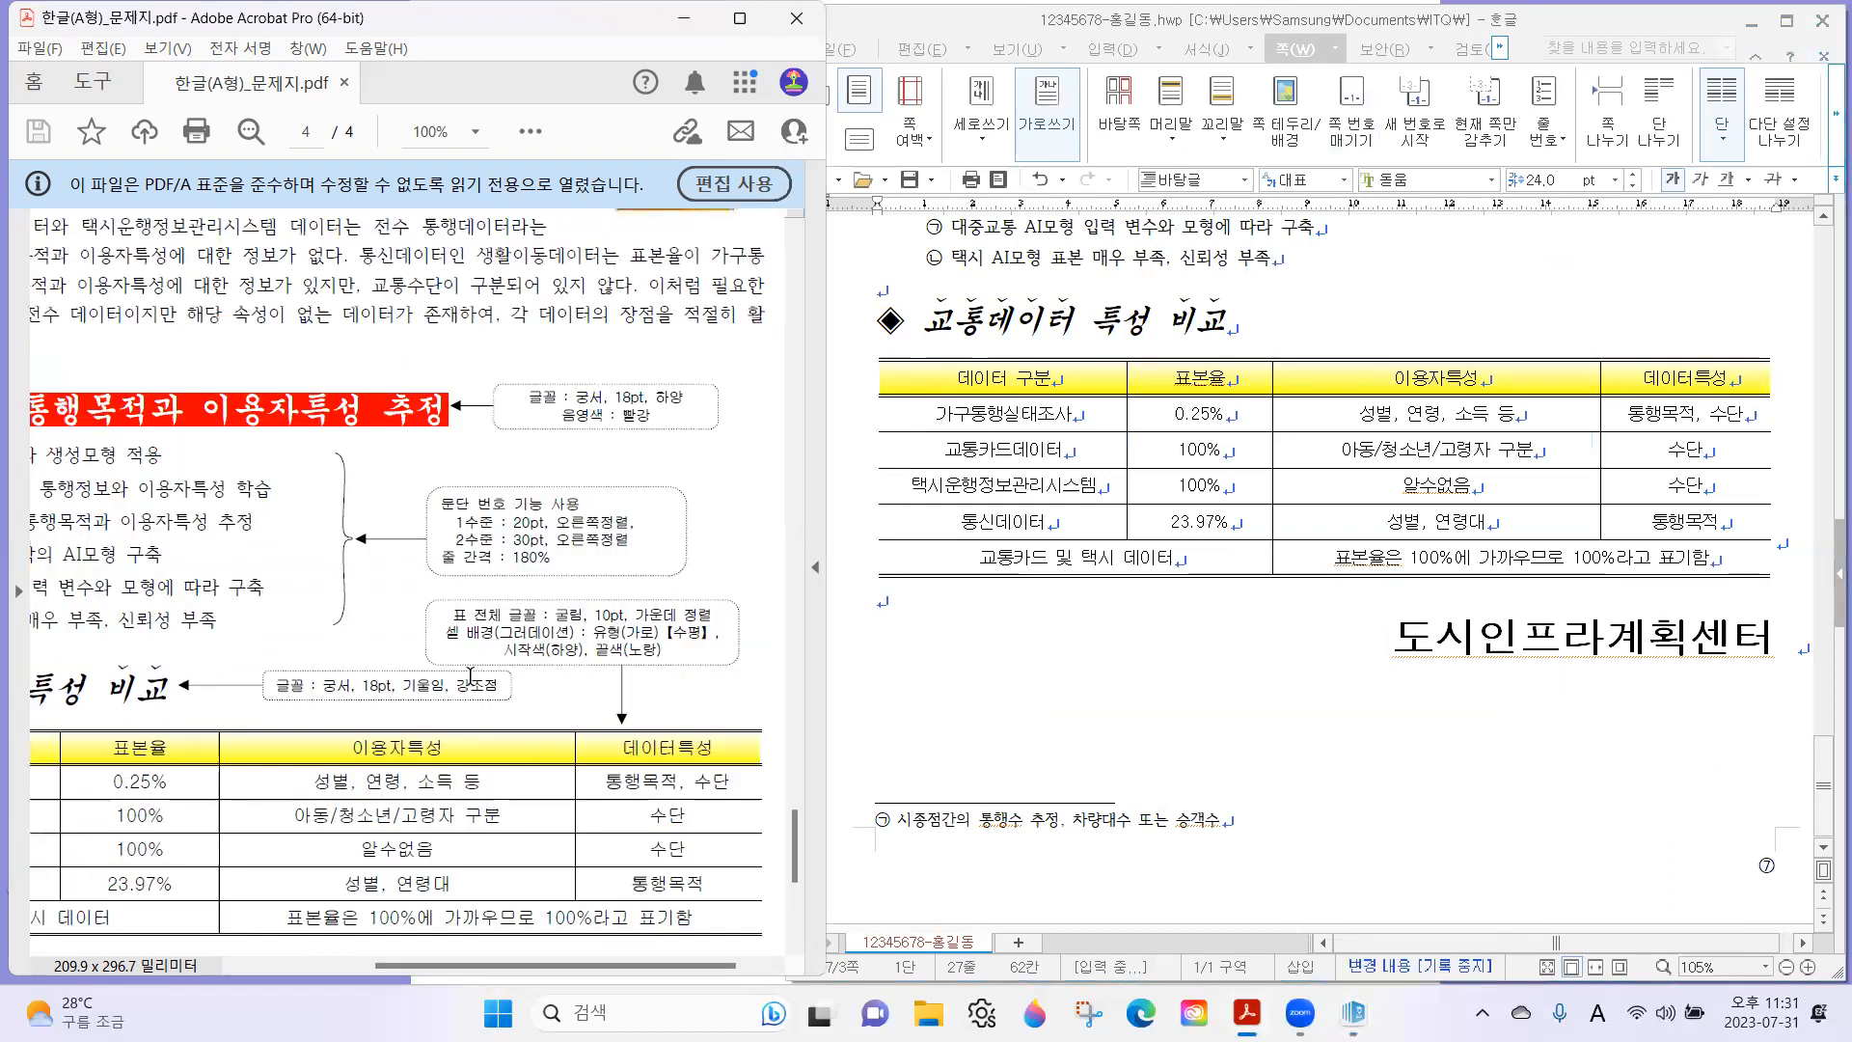
scroll(460, 676, "down", 3)
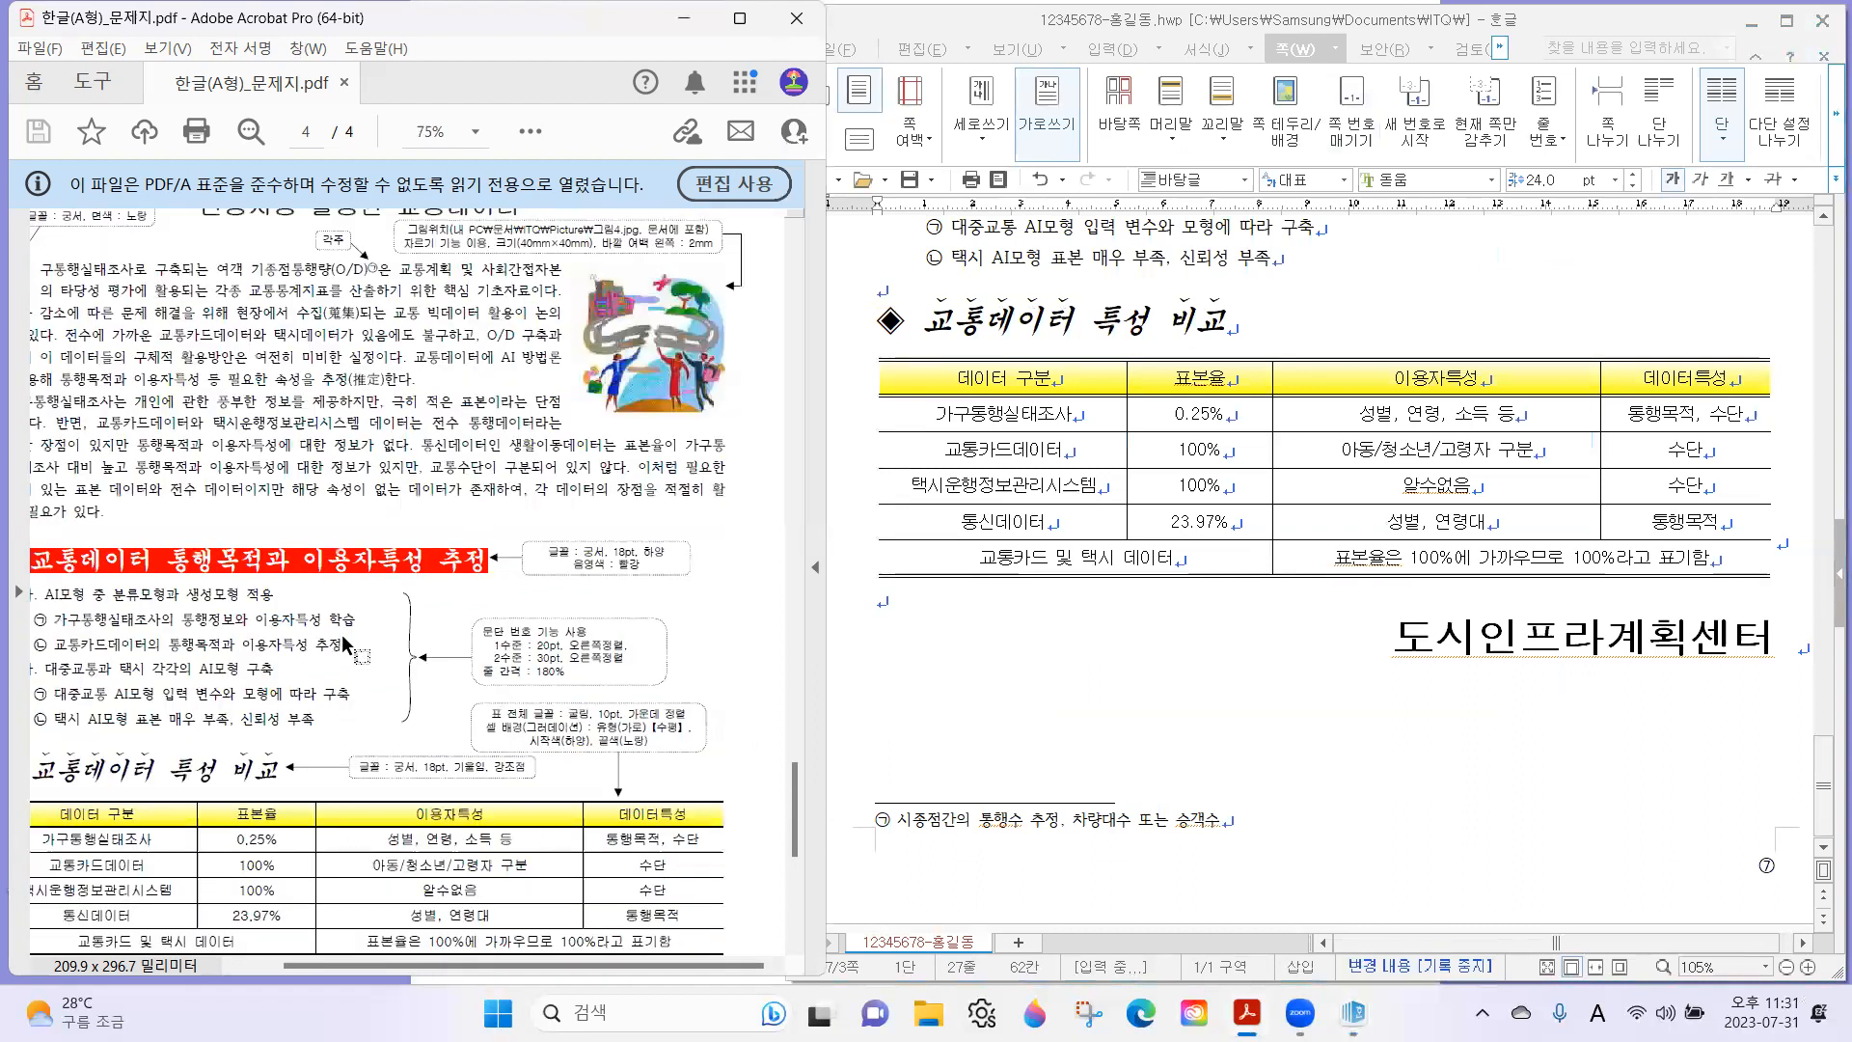
scroll(362, 628, "up", 2)
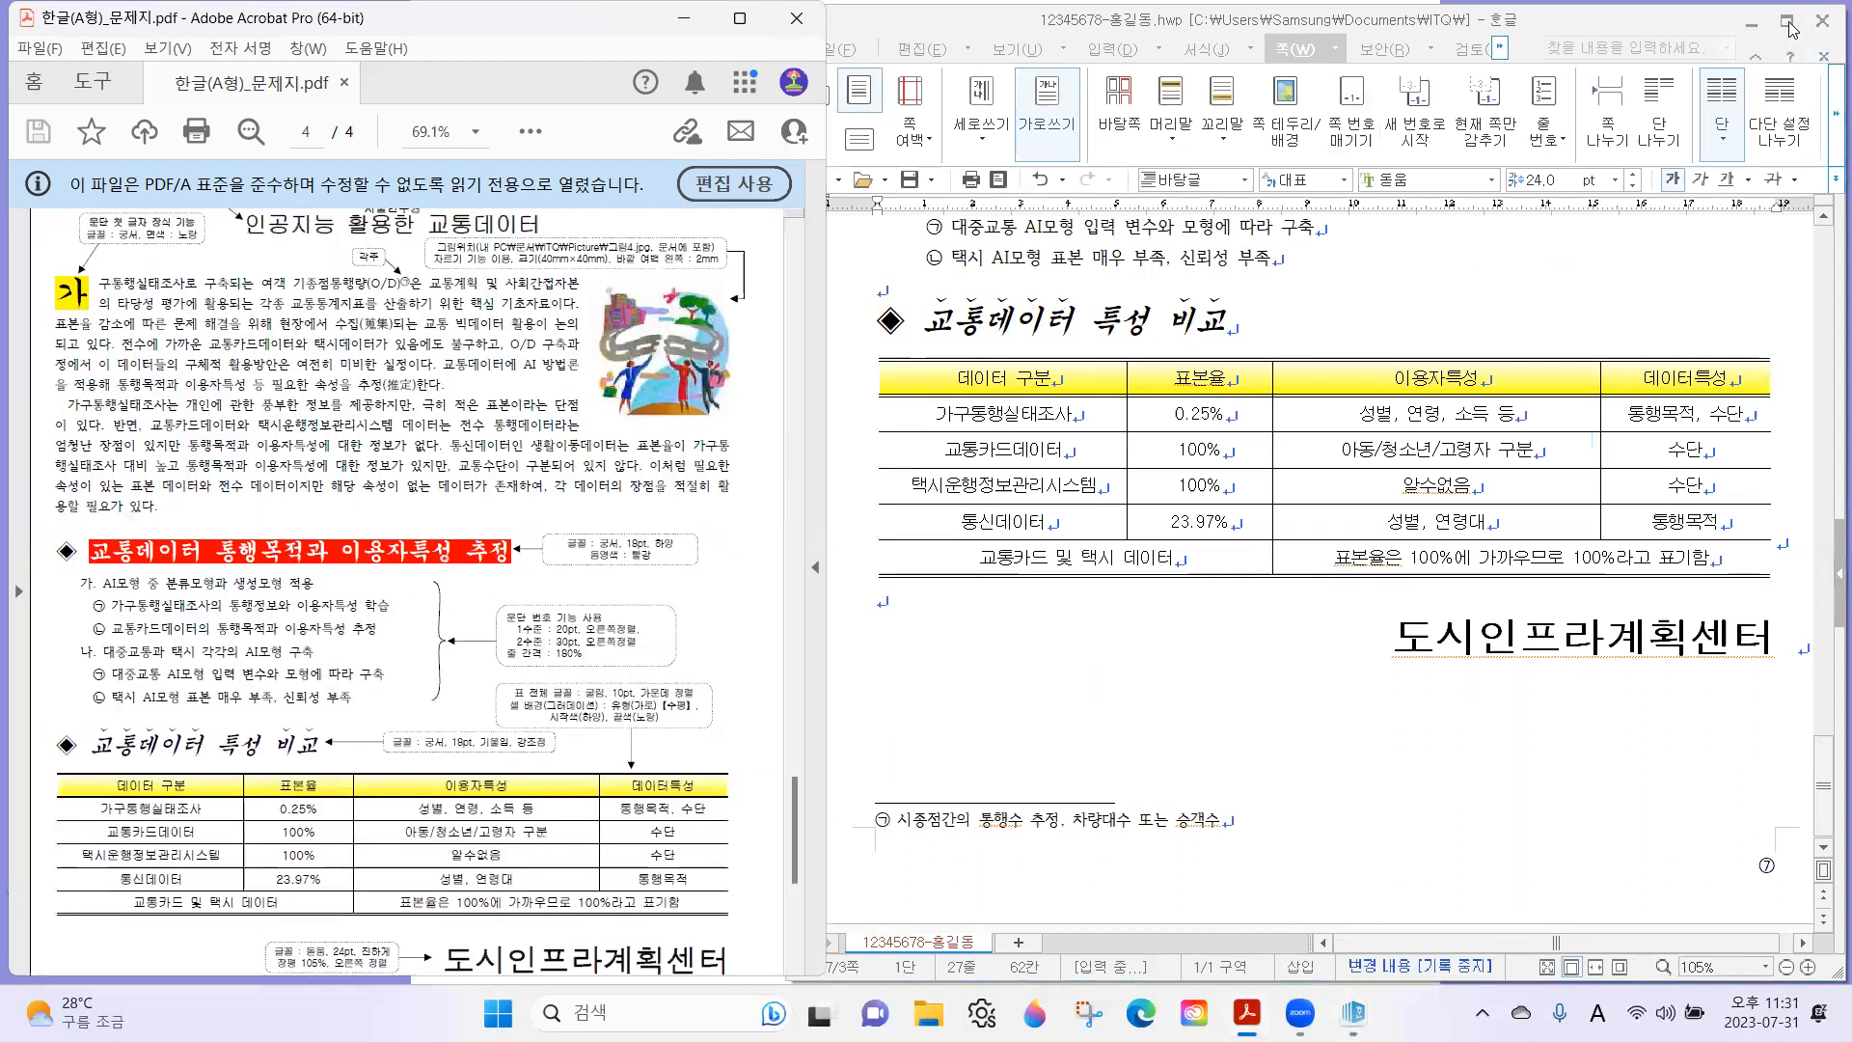
Maximize the 한글 document and review its traffic data page from the header and title through the body text, lists and table.
left_click(1786, 20)
scroll(896, 624, "up", 10)
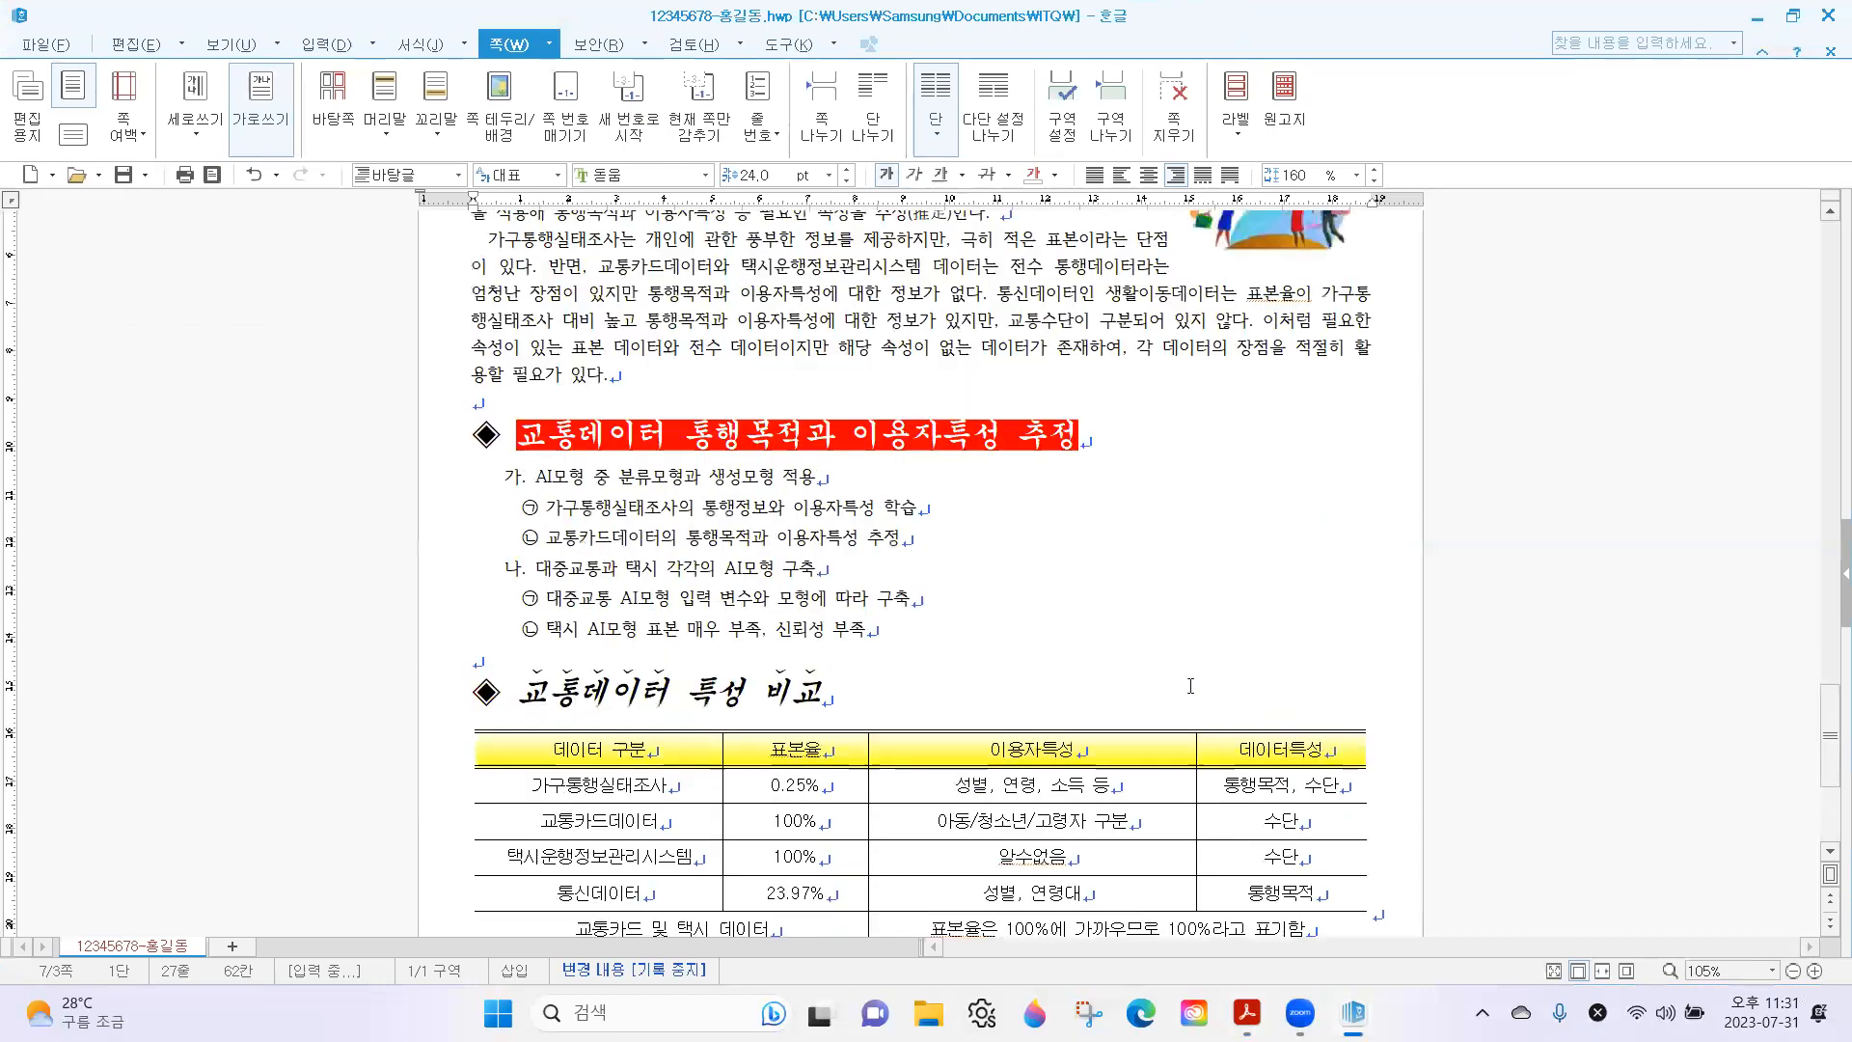
left_click(897, 624)
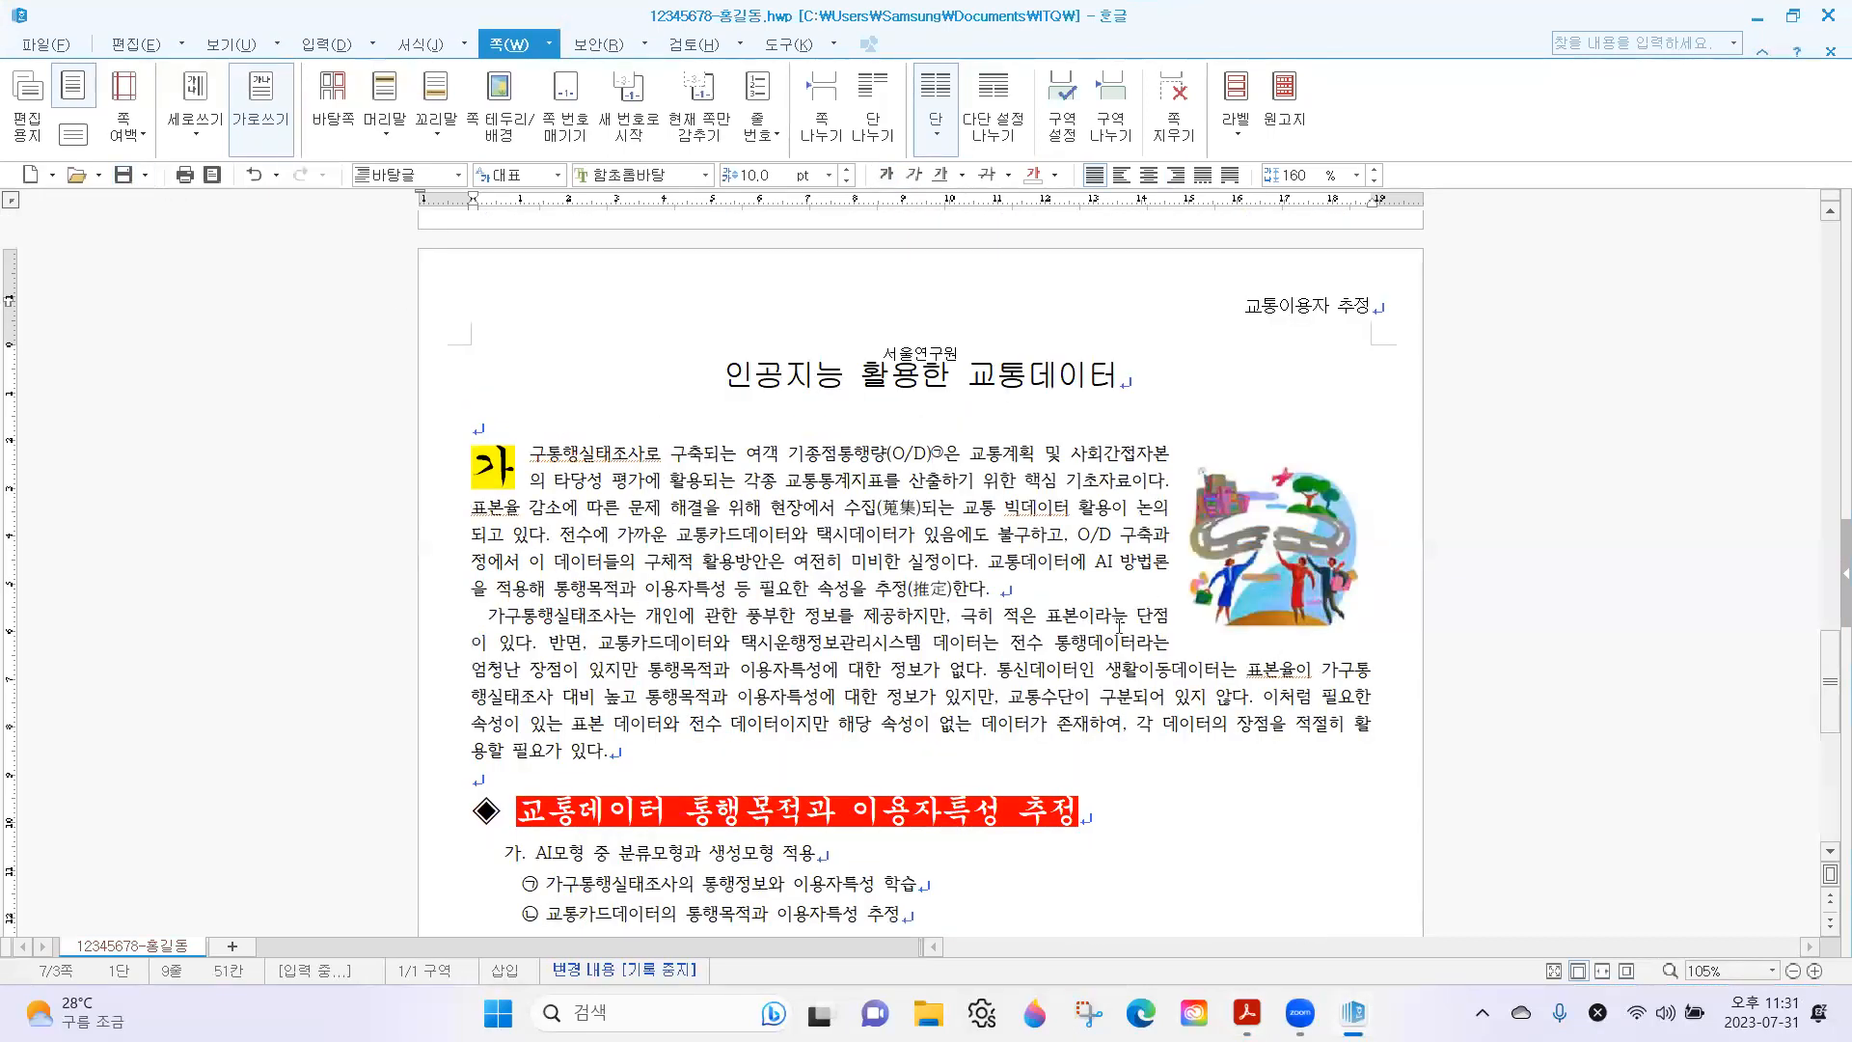
scroll(1128, 624, "down", 3)
left_click(805, 653)
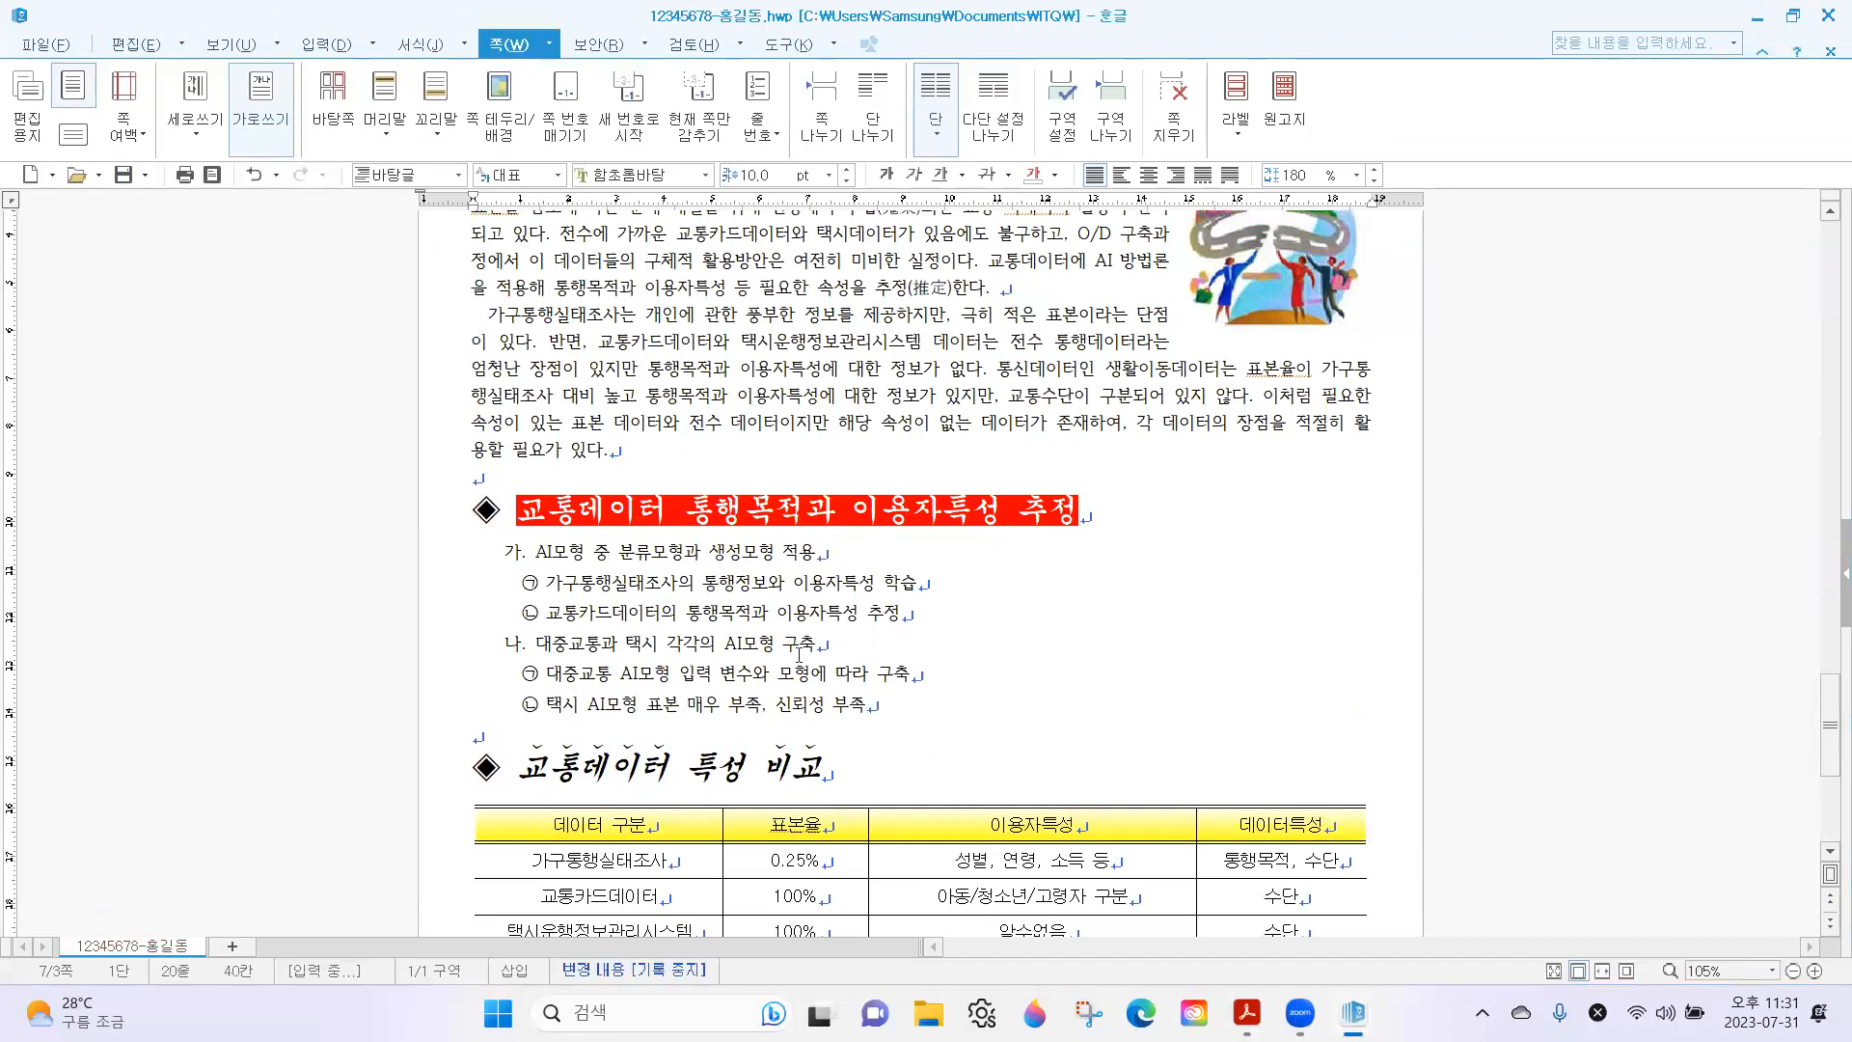
scroll(861, 607, "up", 2)
left_click(805, 446)
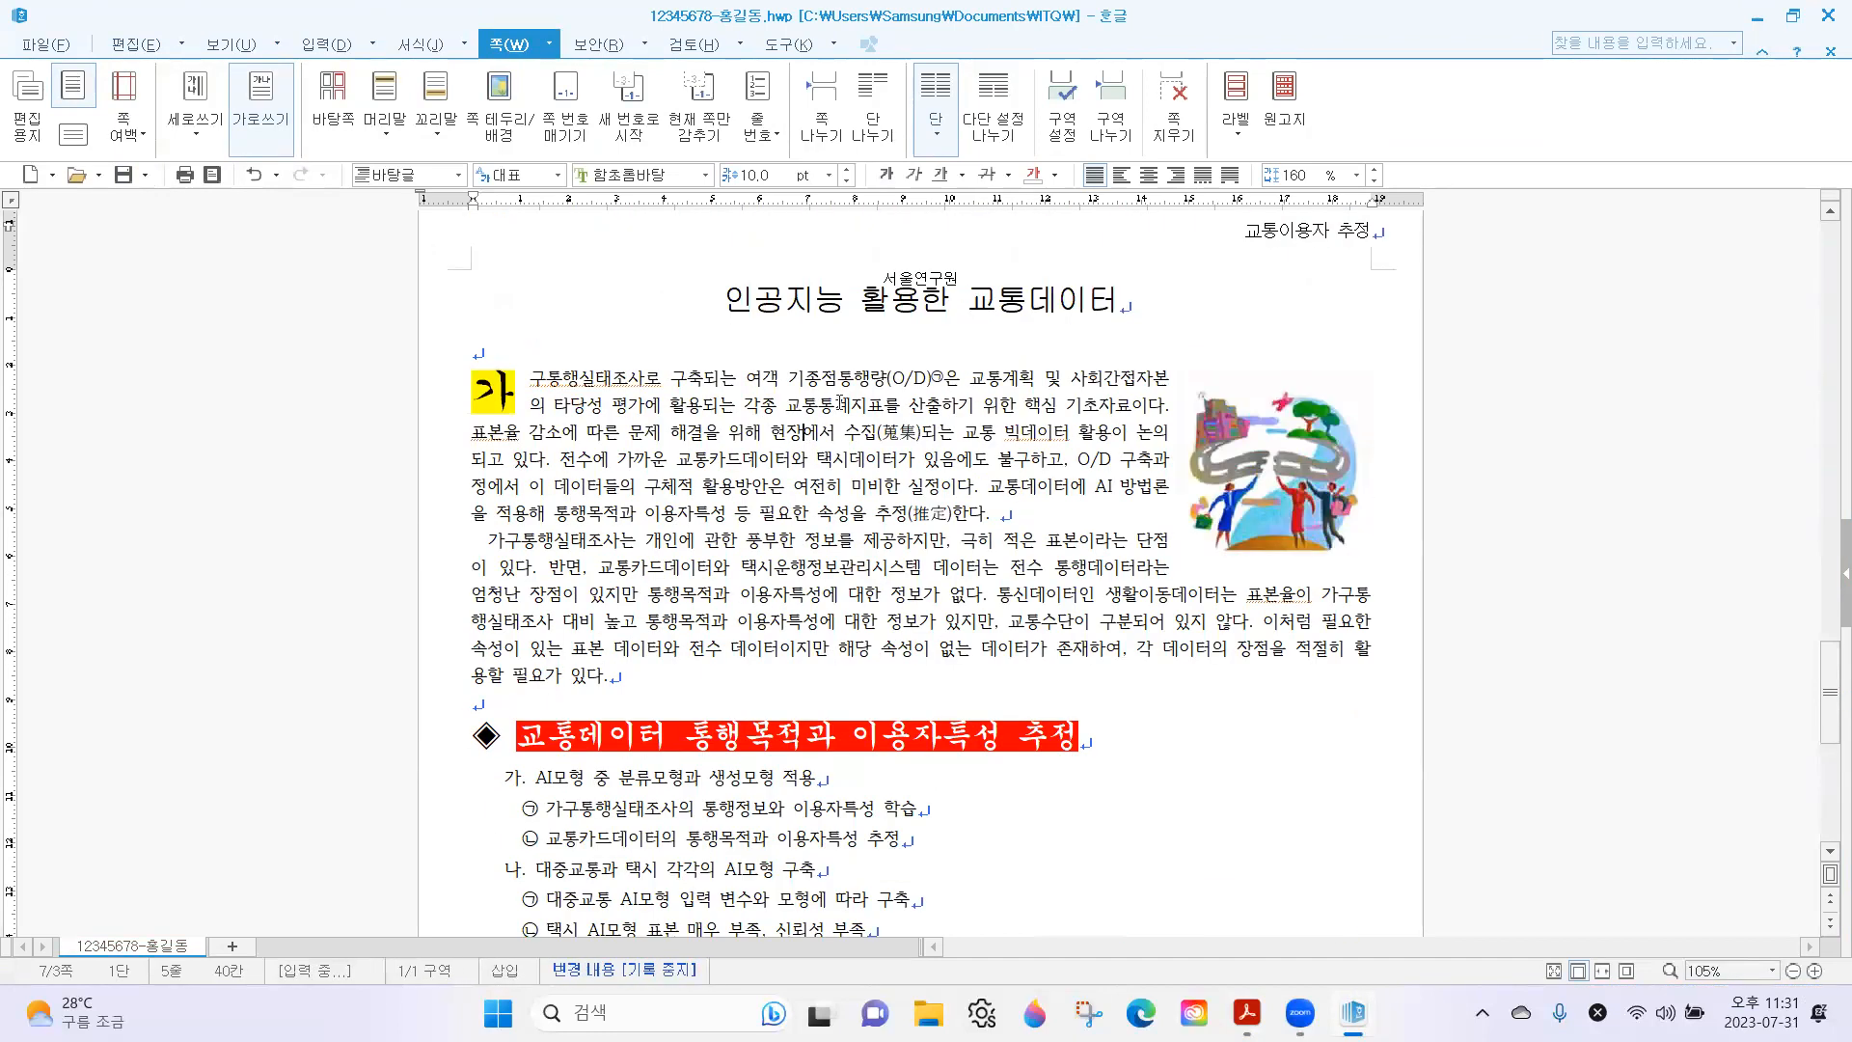
scroll(839, 403, "down", 8)
scroll(884, 545, "up", 15)
left_click_drag(1828, 561, 1822, 837)
scroll(1078, 616, "up", 4)
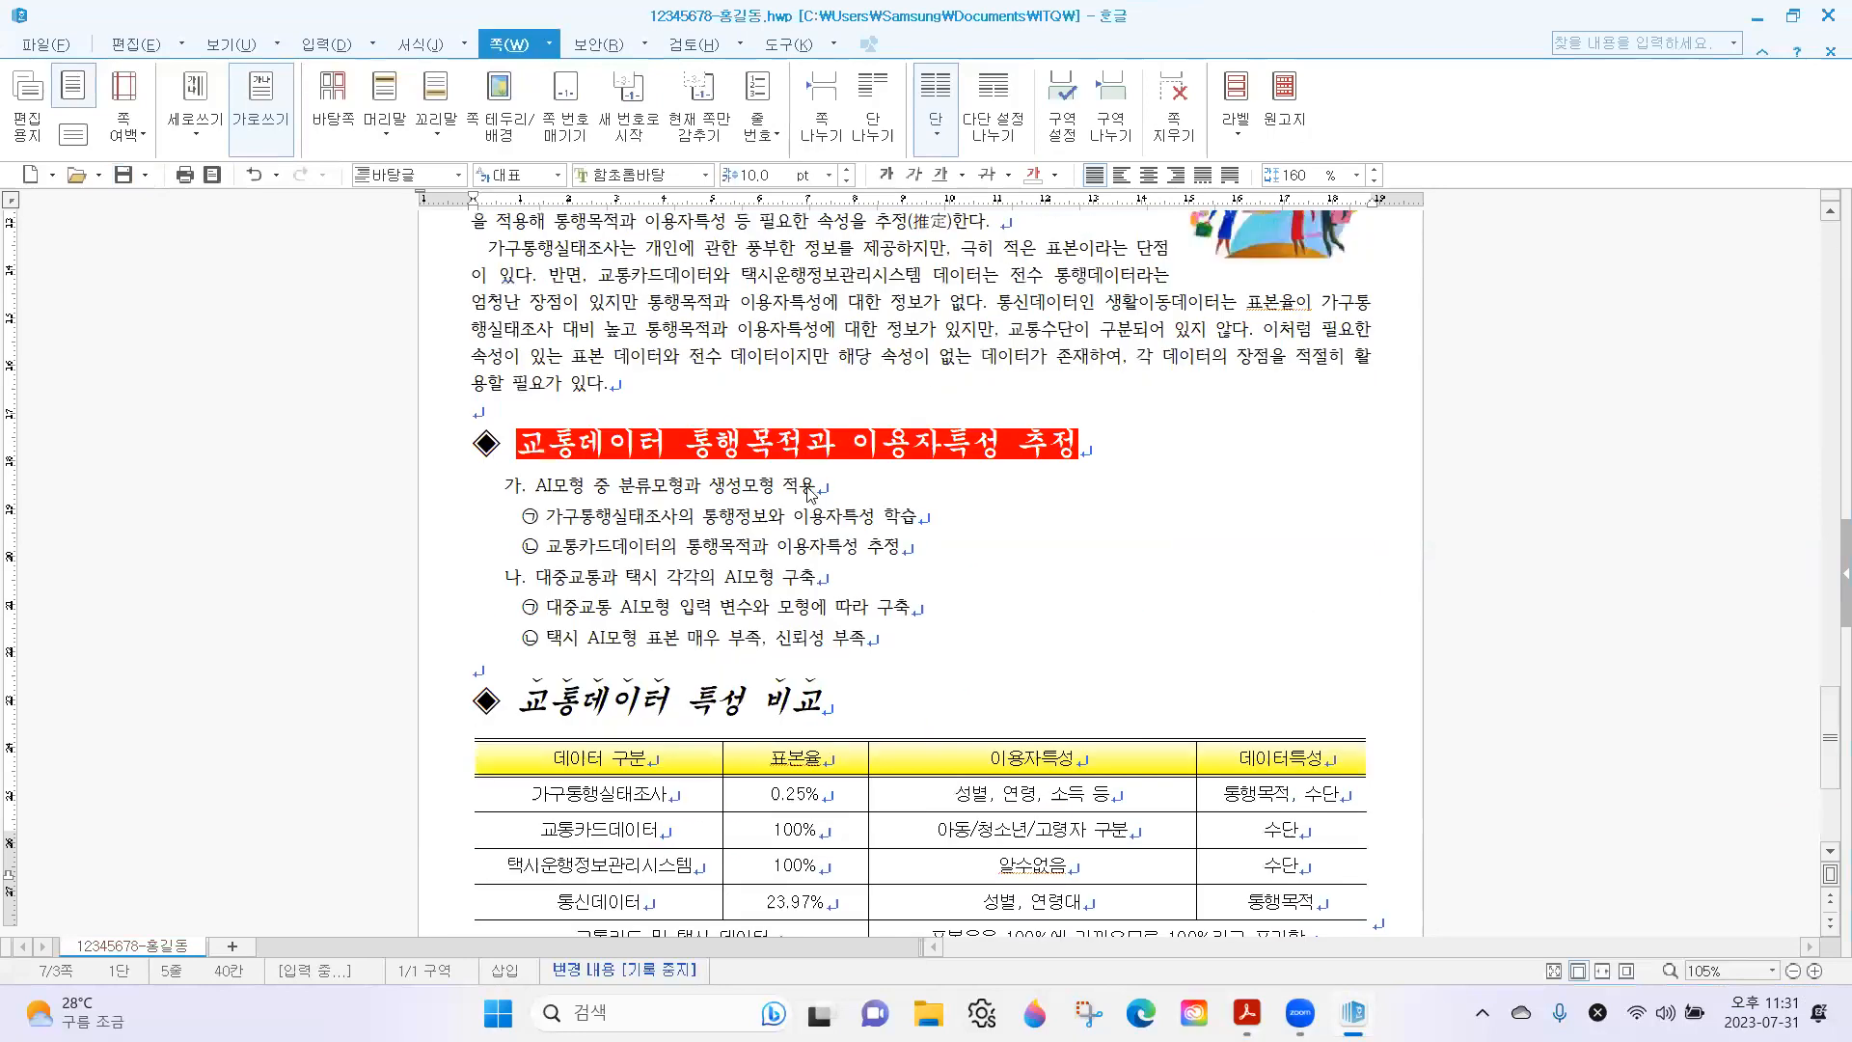
scroll(808, 494, "up", 4)
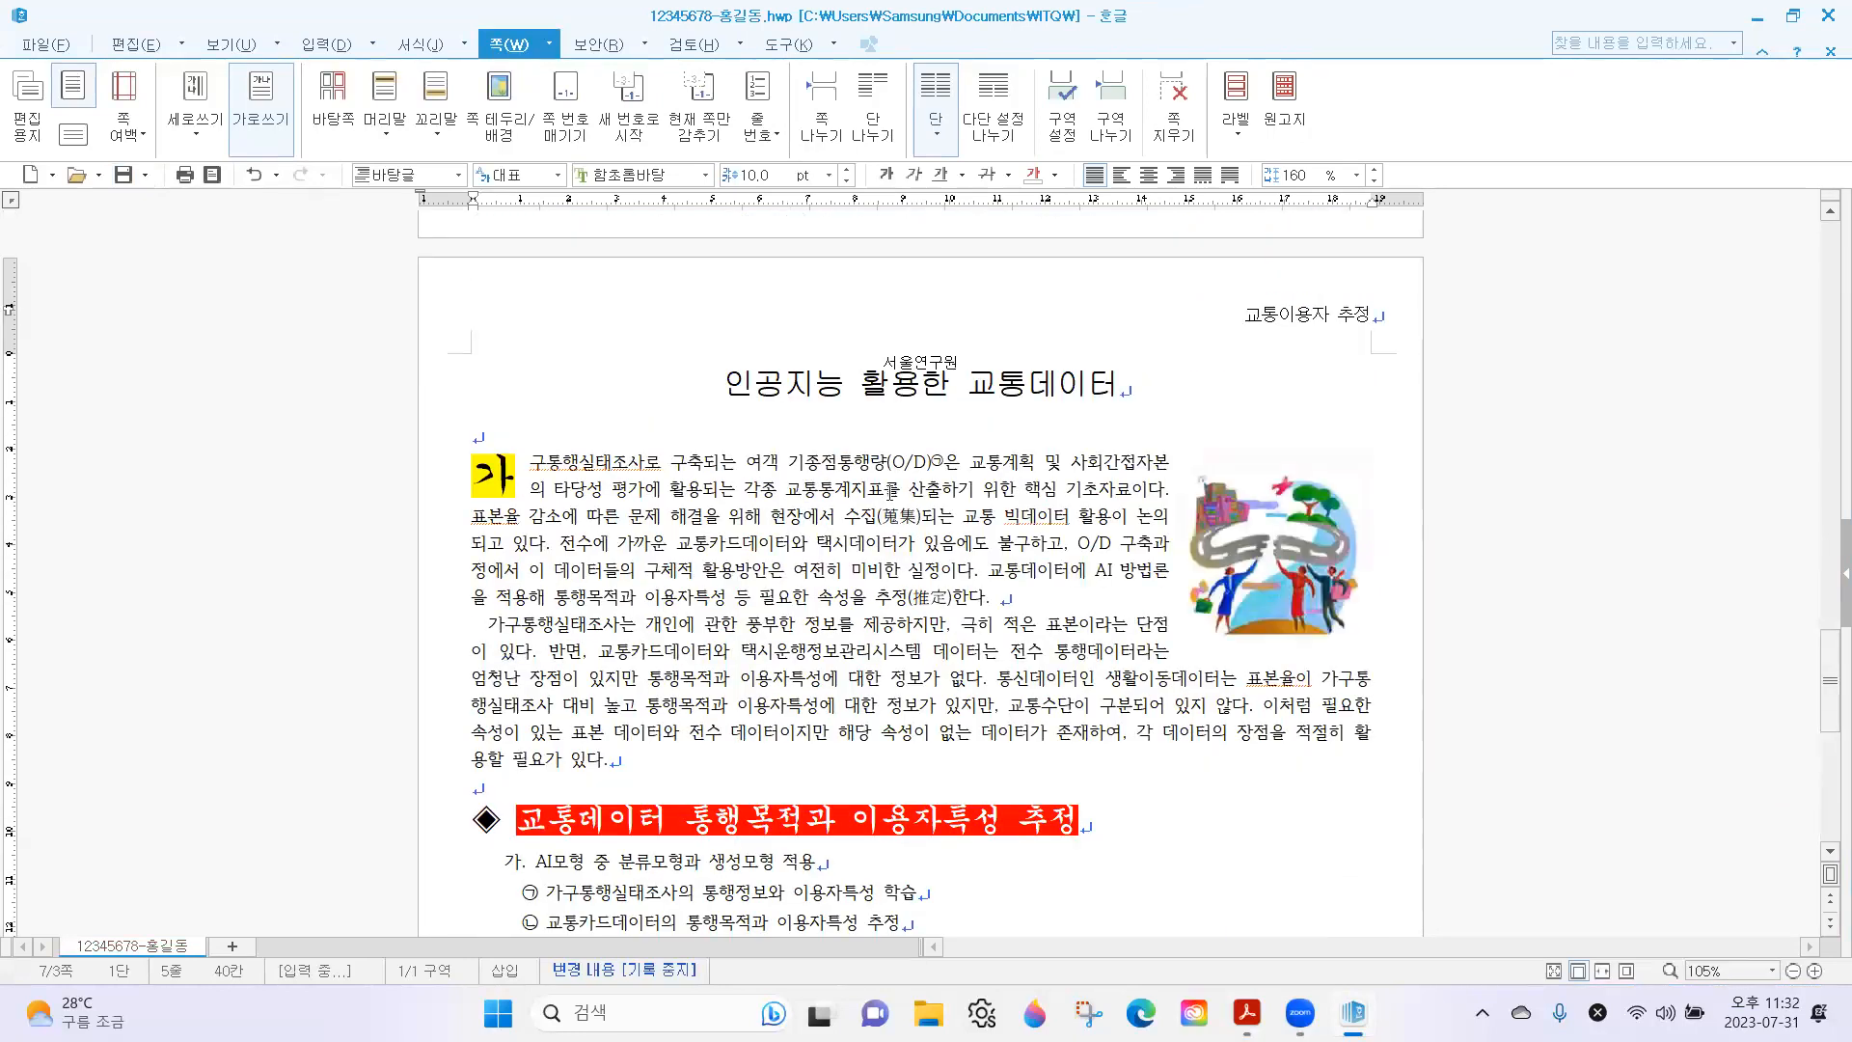